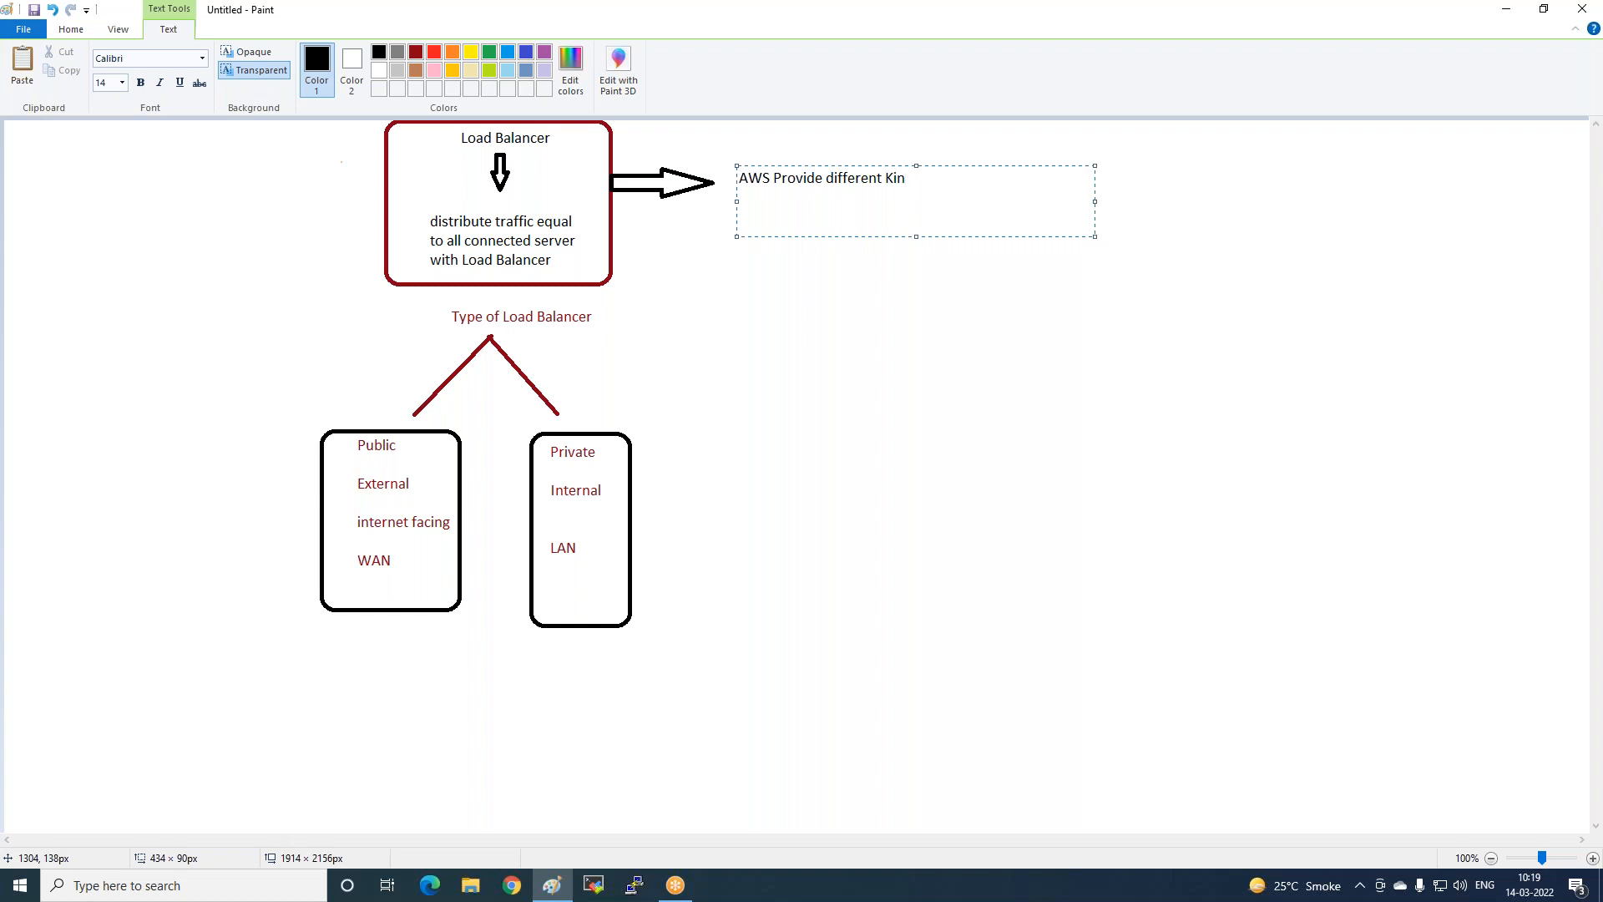
Complete the Loadbalancer heading and list Classic, Application, Network and Gateway on separate lines below it.
{"action": "type", "text": "adbalancer"}
{"action": "key", "text": "Return"}
{"action": "key", "text": "Return"}
{"action": "key", "text": "Return"}
{"action": "type", "text": "Classic"}
{"action": "key", "text": "Return"}
{"action": "key", "text": "Return"}
{"action": "type", "text": "A"}
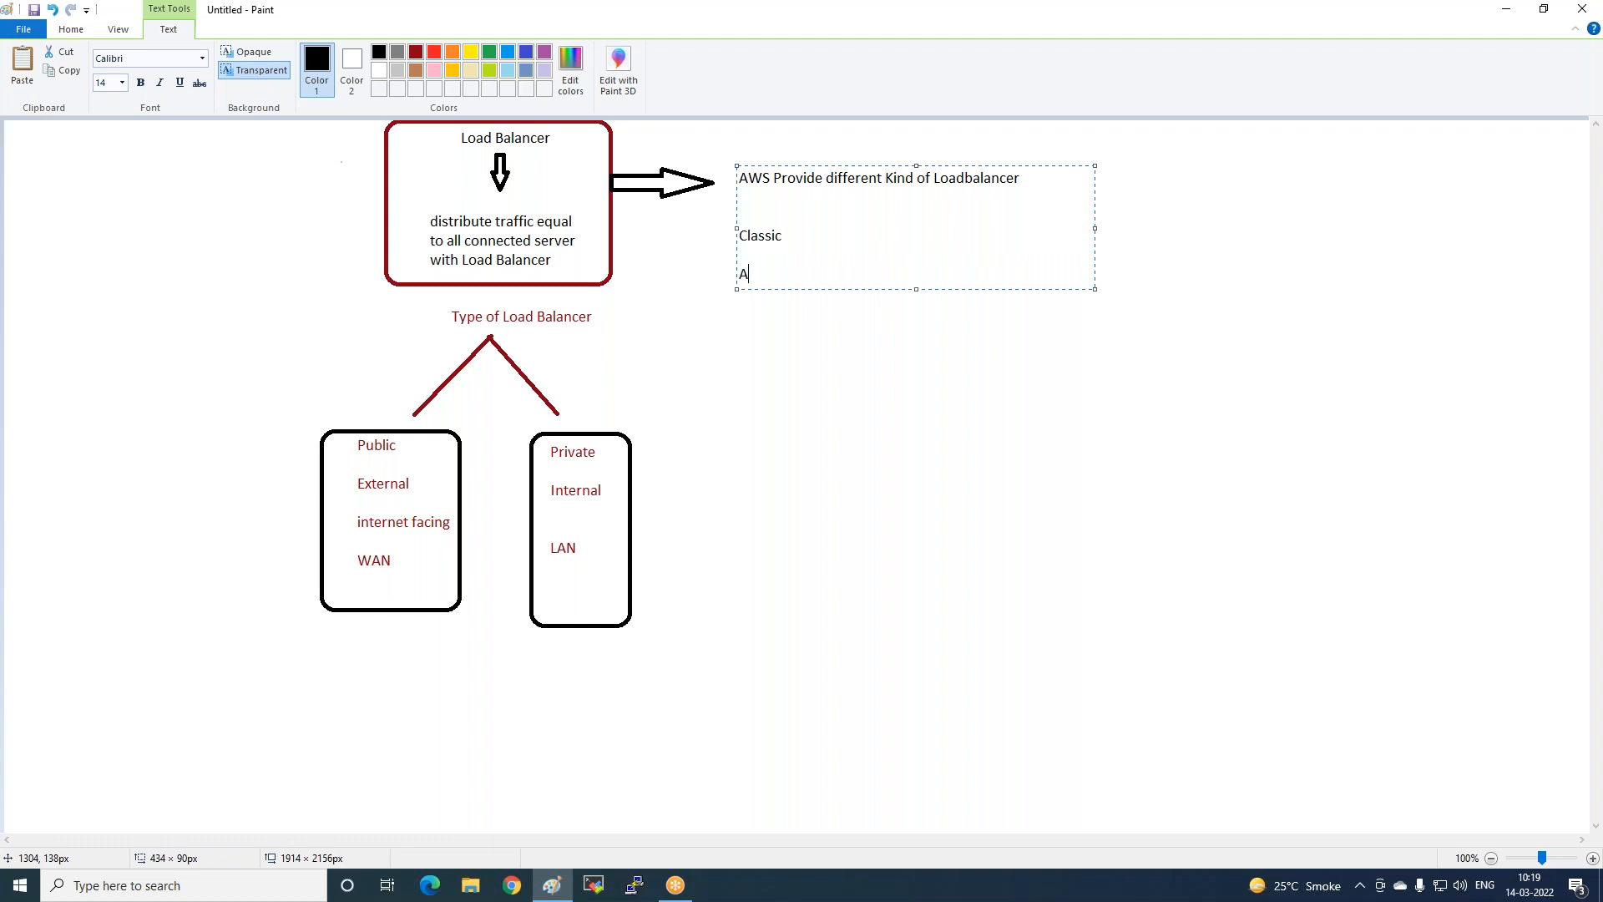
{"action": "type", "text": "pplication"}
{"action": "key", "text": "Return"}
{"action": "type", "text": "Network"}
{"action": "key", "text": "Return"}
{"action": "type", "text": "Gateway"}
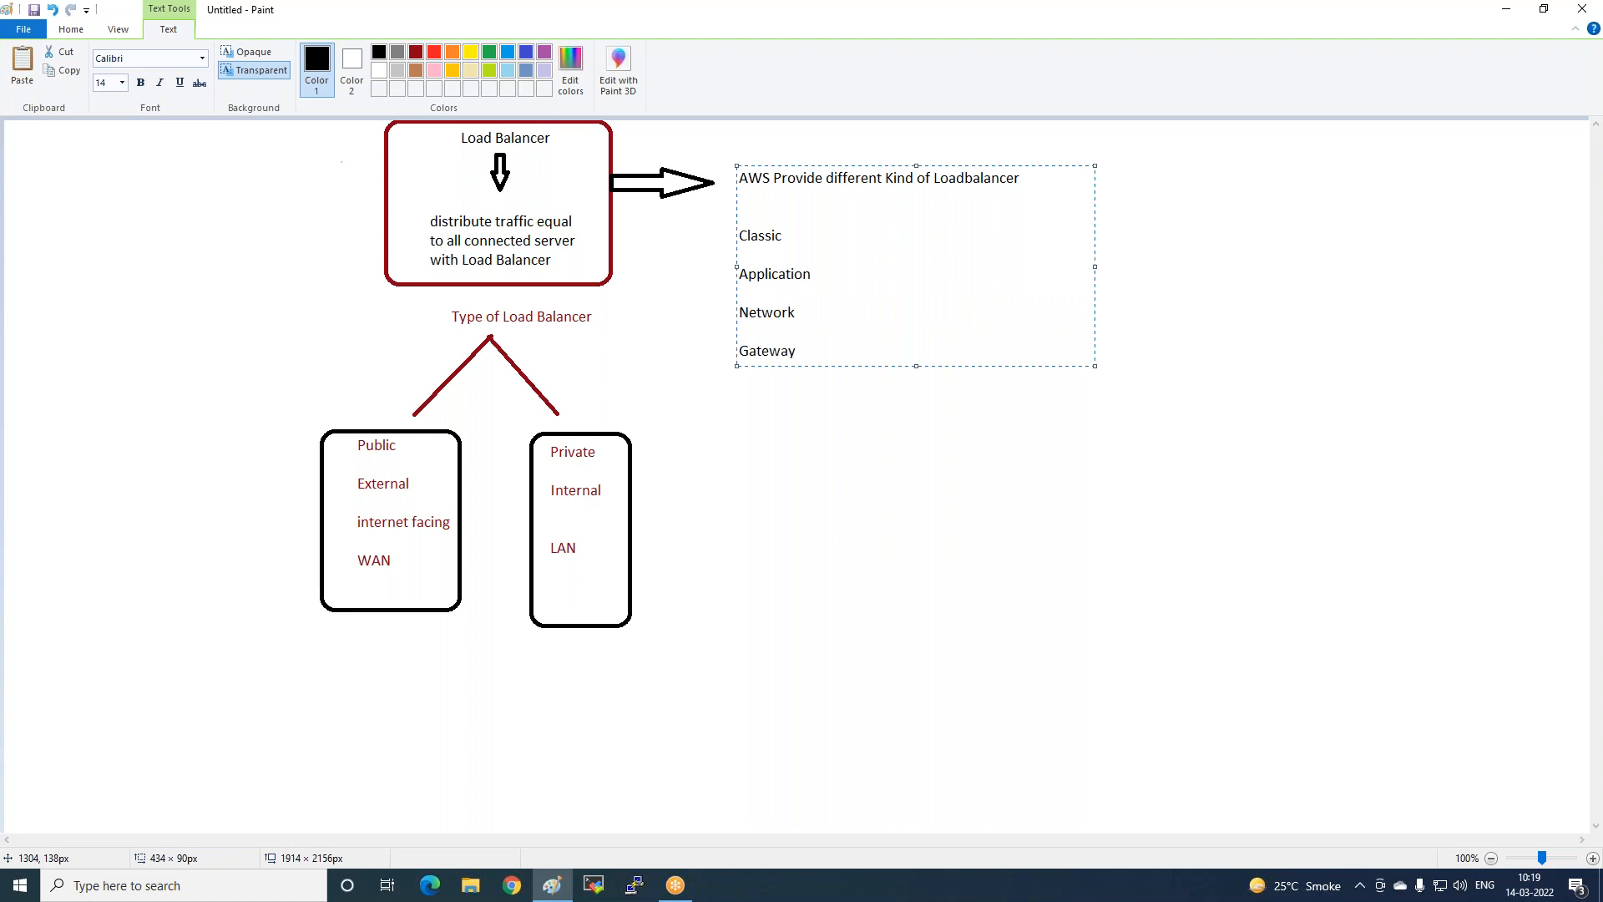
{"action": "left_click", "coordinate": [666, 265]}
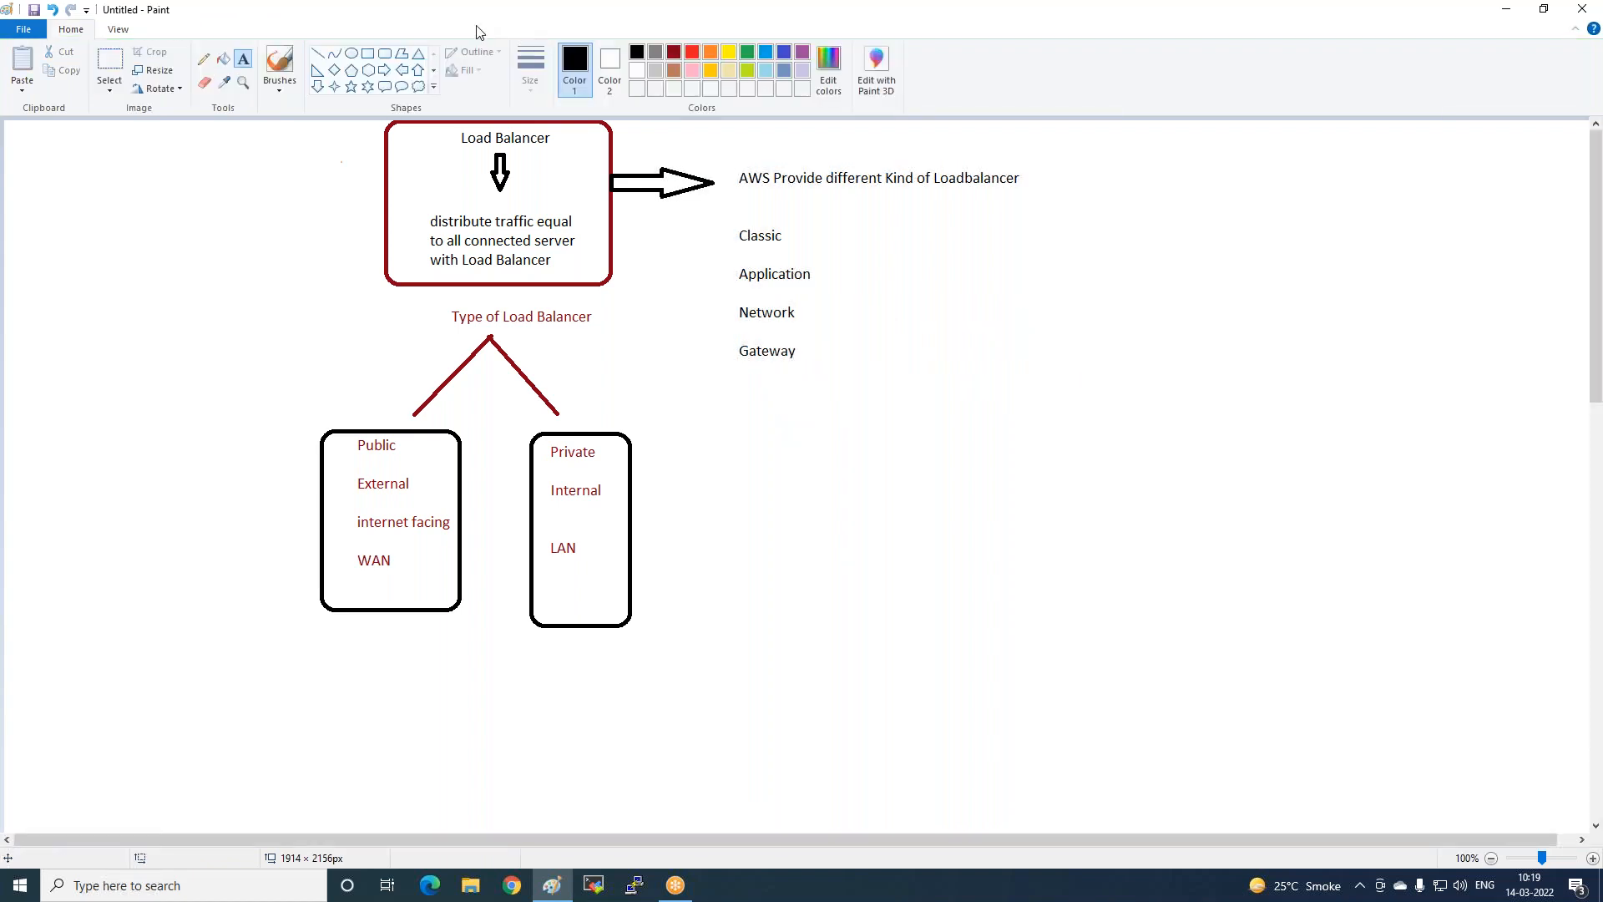
Draw a rounded box around Classic with a right-pointing arrow leading from it.
{"action": "left_click", "coordinate": [385, 52]}
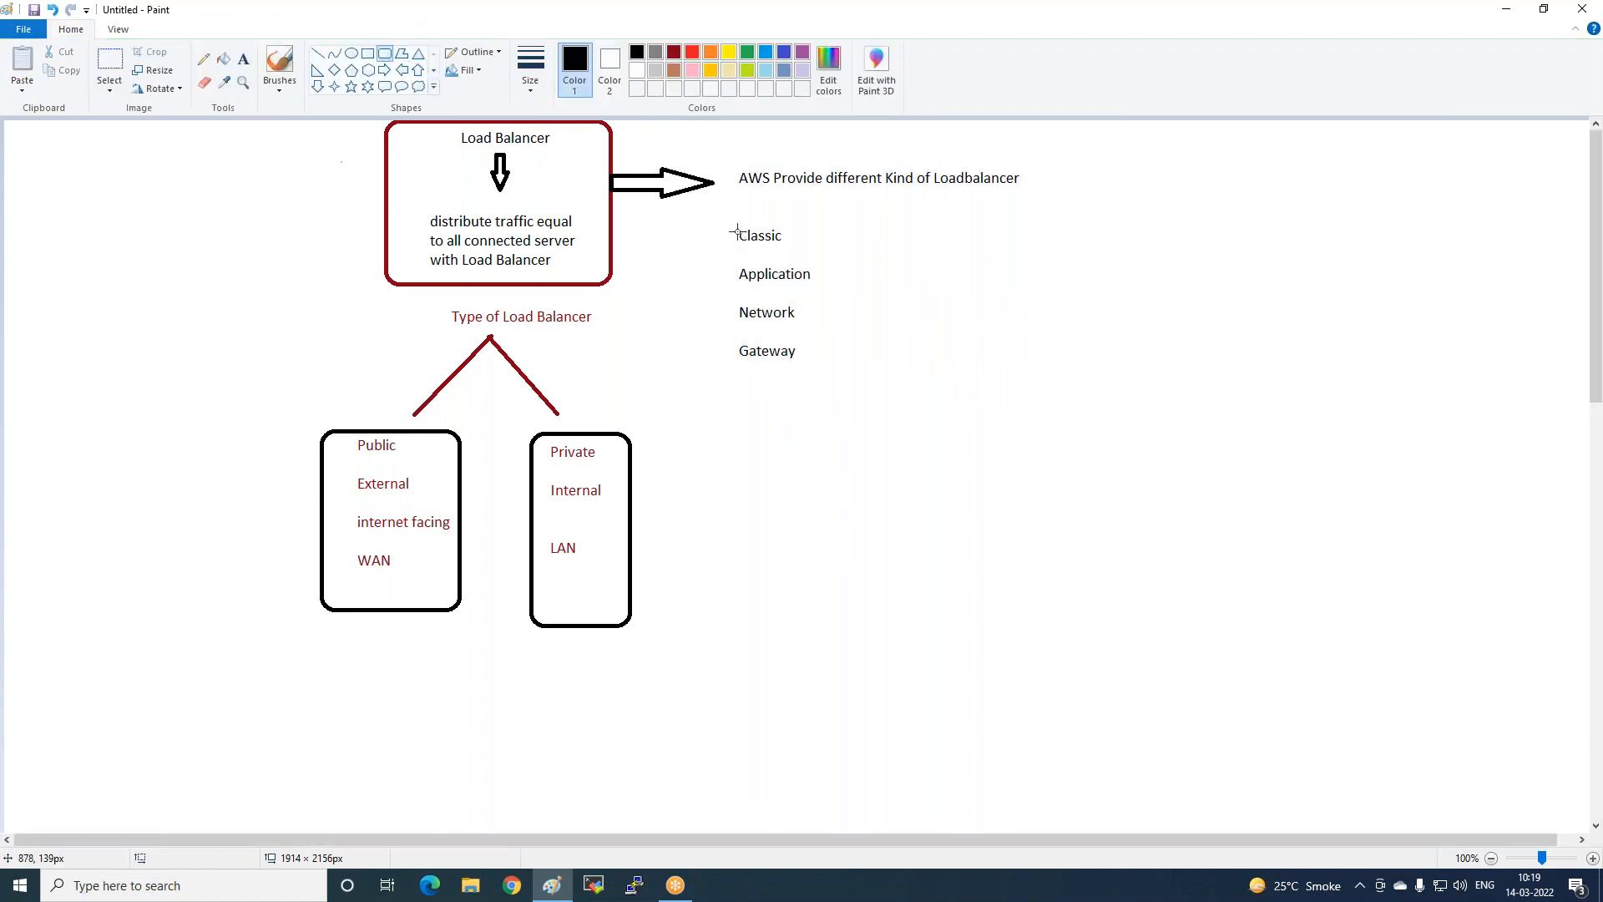
{"action": "left_click_drag", "start_coordinate": [732, 216], "coordinate": [806, 253]}
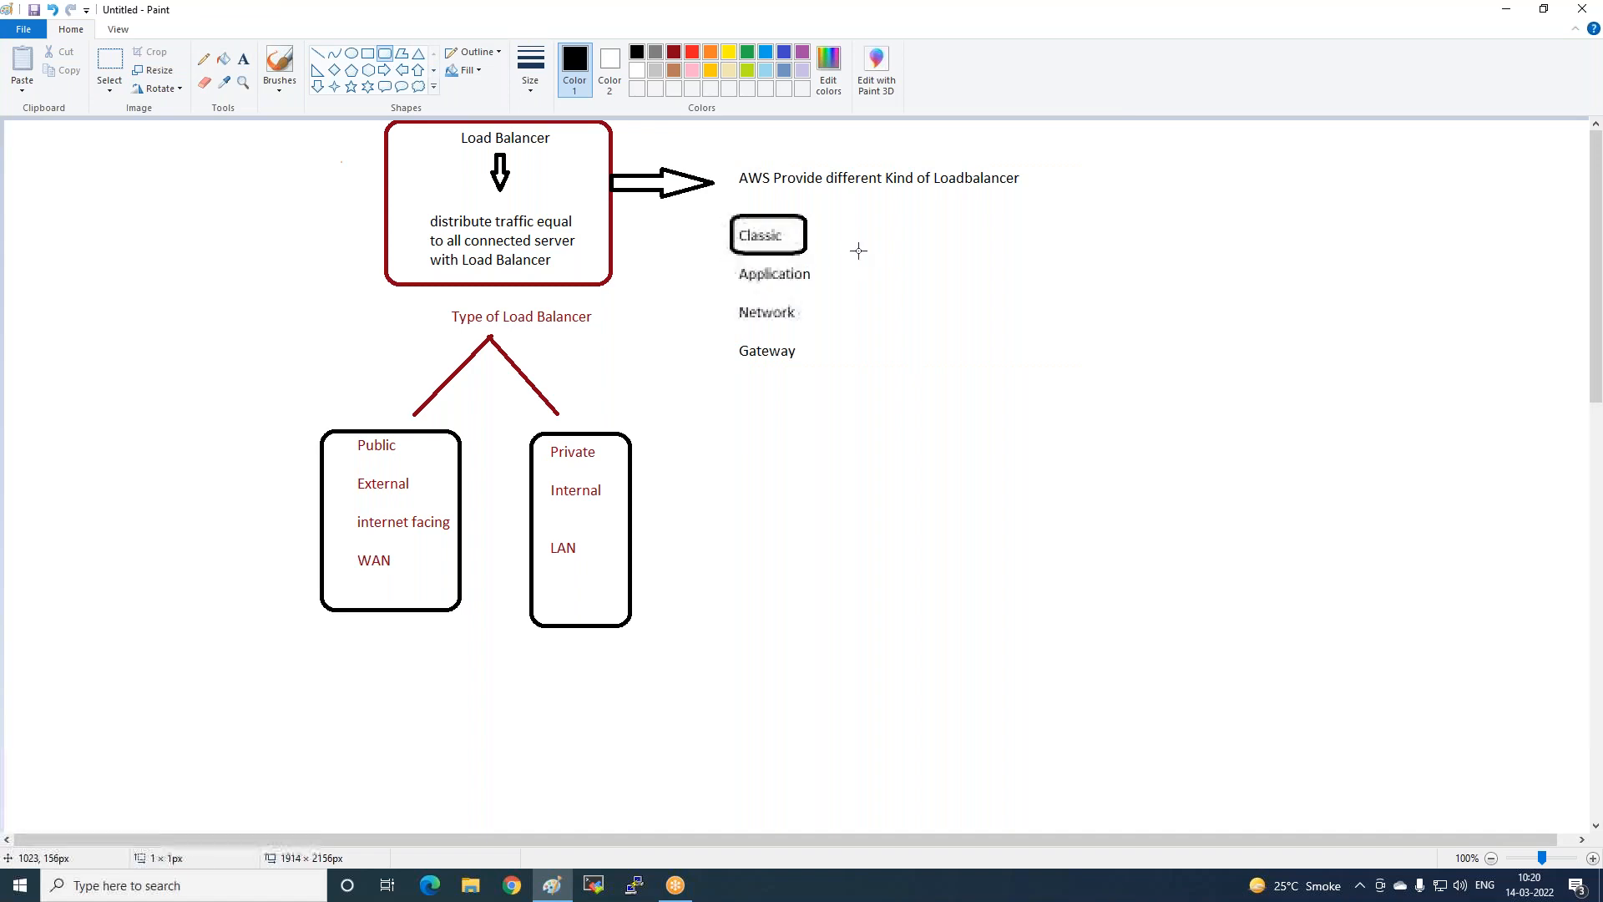
{"action": "left_click", "coordinate": [384, 69]}
{"action": "left_click_drag", "start_coordinate": [807, 235], "coordinate": [860, 235]}
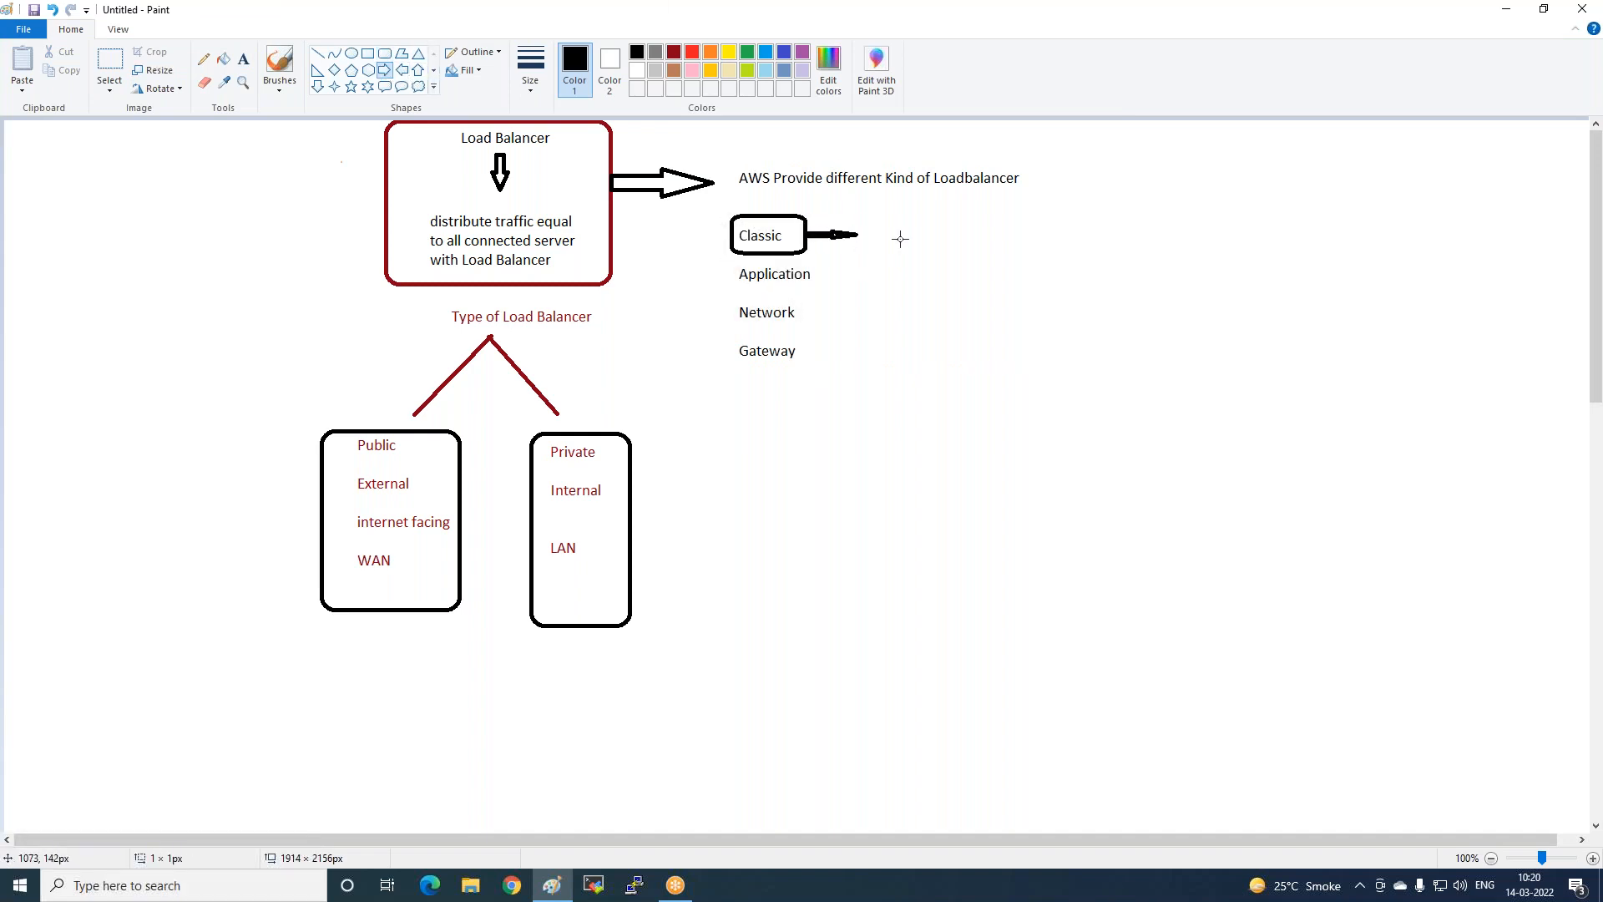
Add the text note 'App+Net' at the tip of the arrow.
{"action": "left_click", "coordinate": [243, 59]}
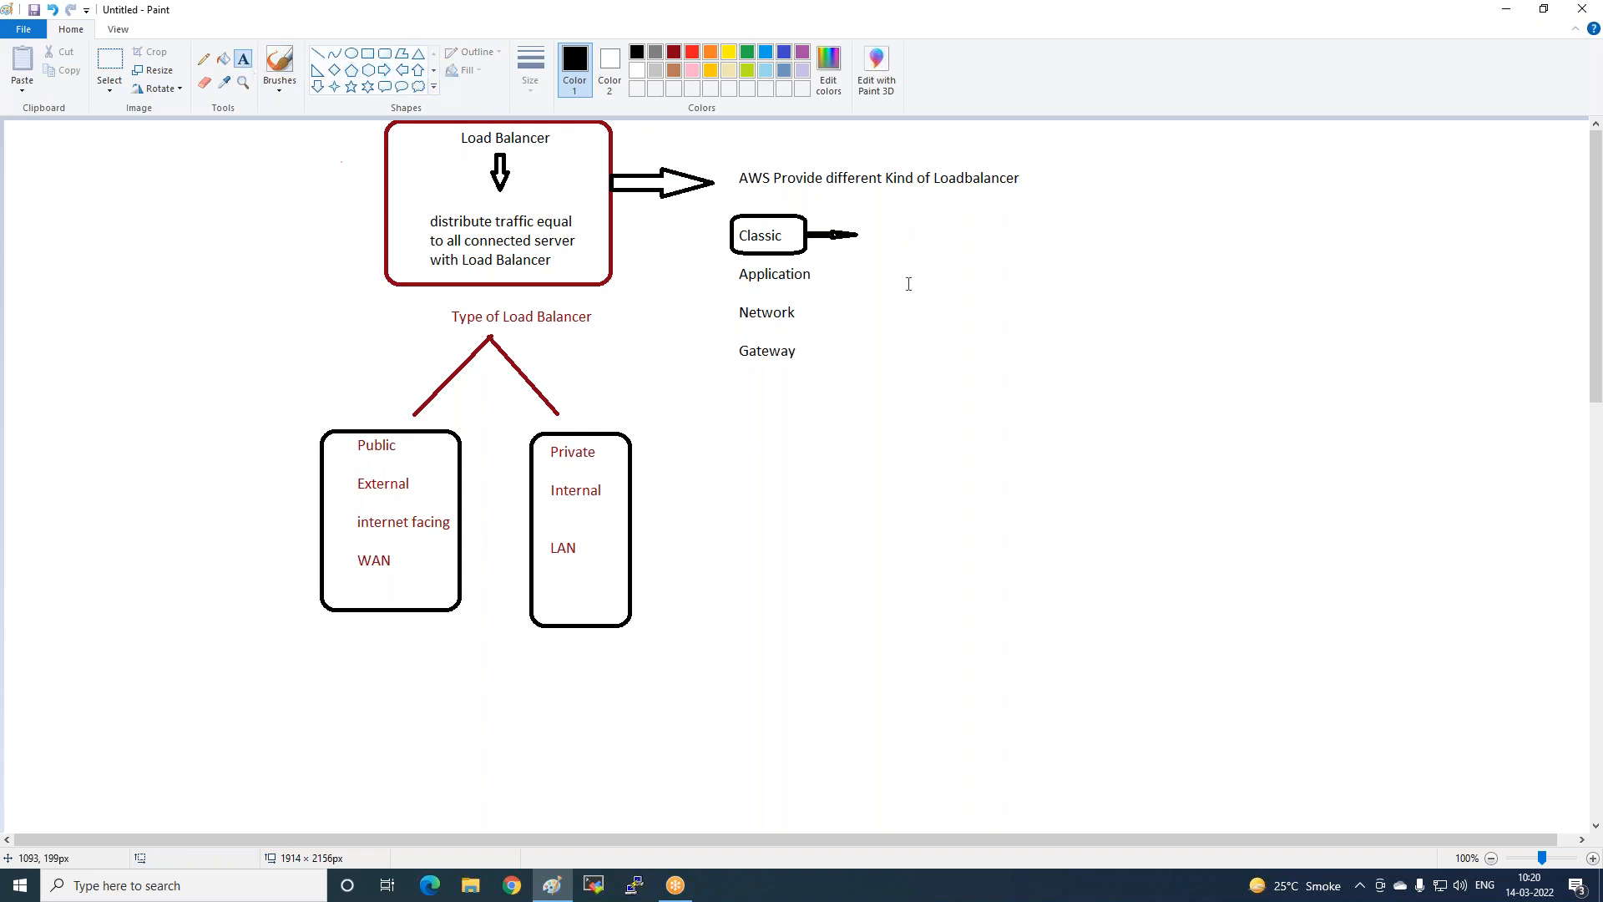
{"action": "left_click", "coordinate": [865, 231]}
{"action": "type", "text": "AAA"}
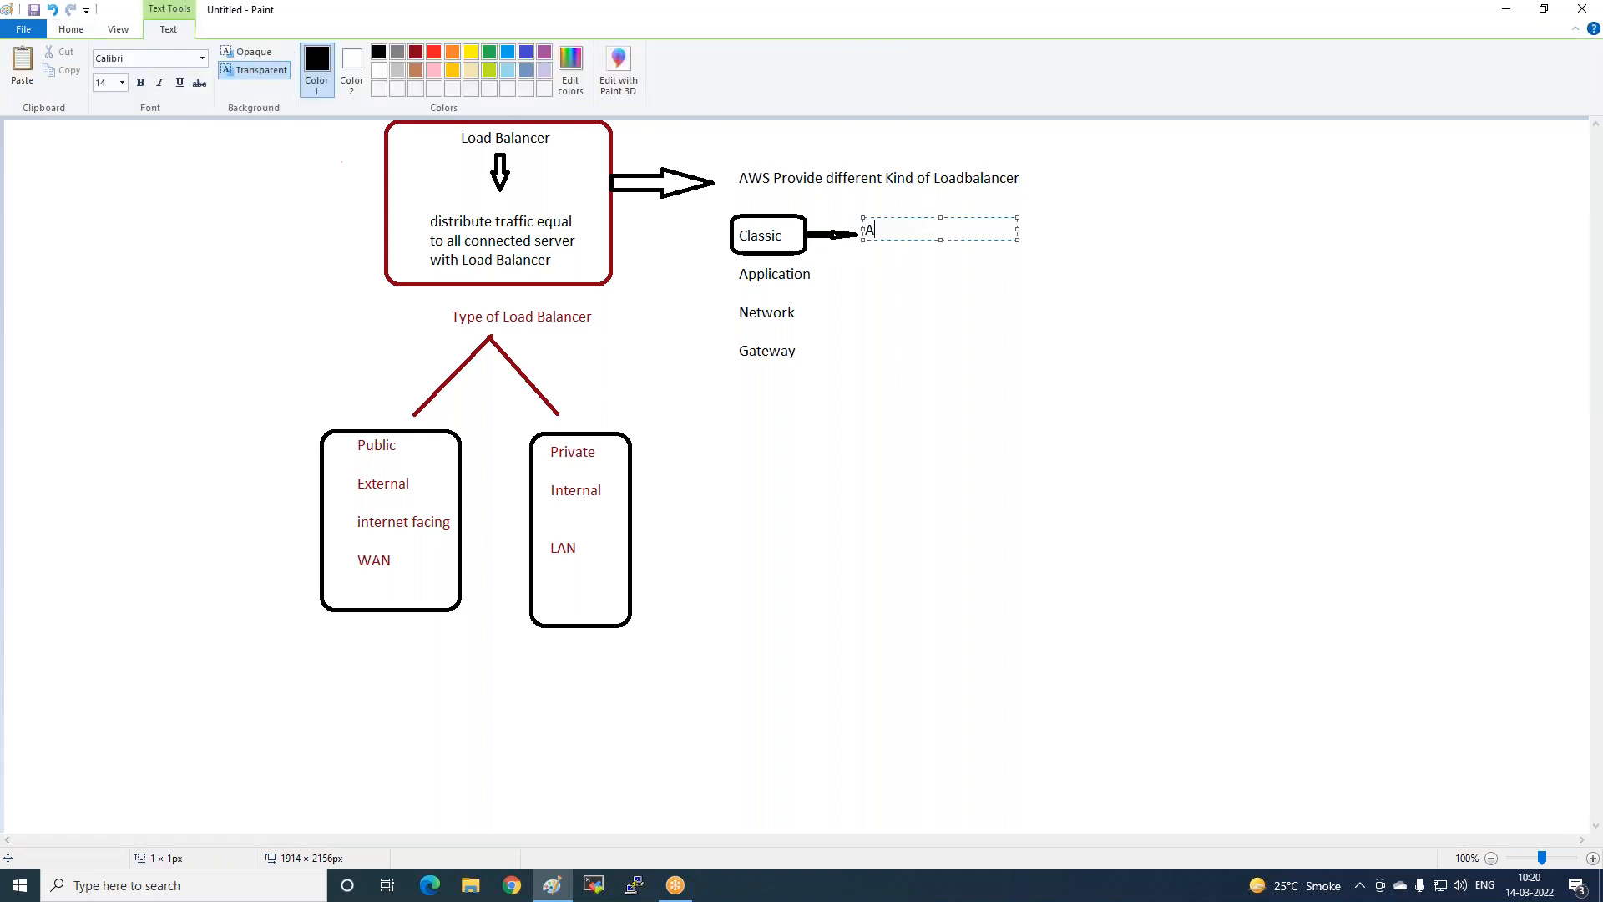
{"action": "key", "text": "BackSpace"}
{"action": "key", "text": "BackSpace"}
{"action": "type", "text": "pp+Net"}
{"action": "left_click", "coordinate": [959, 362]}
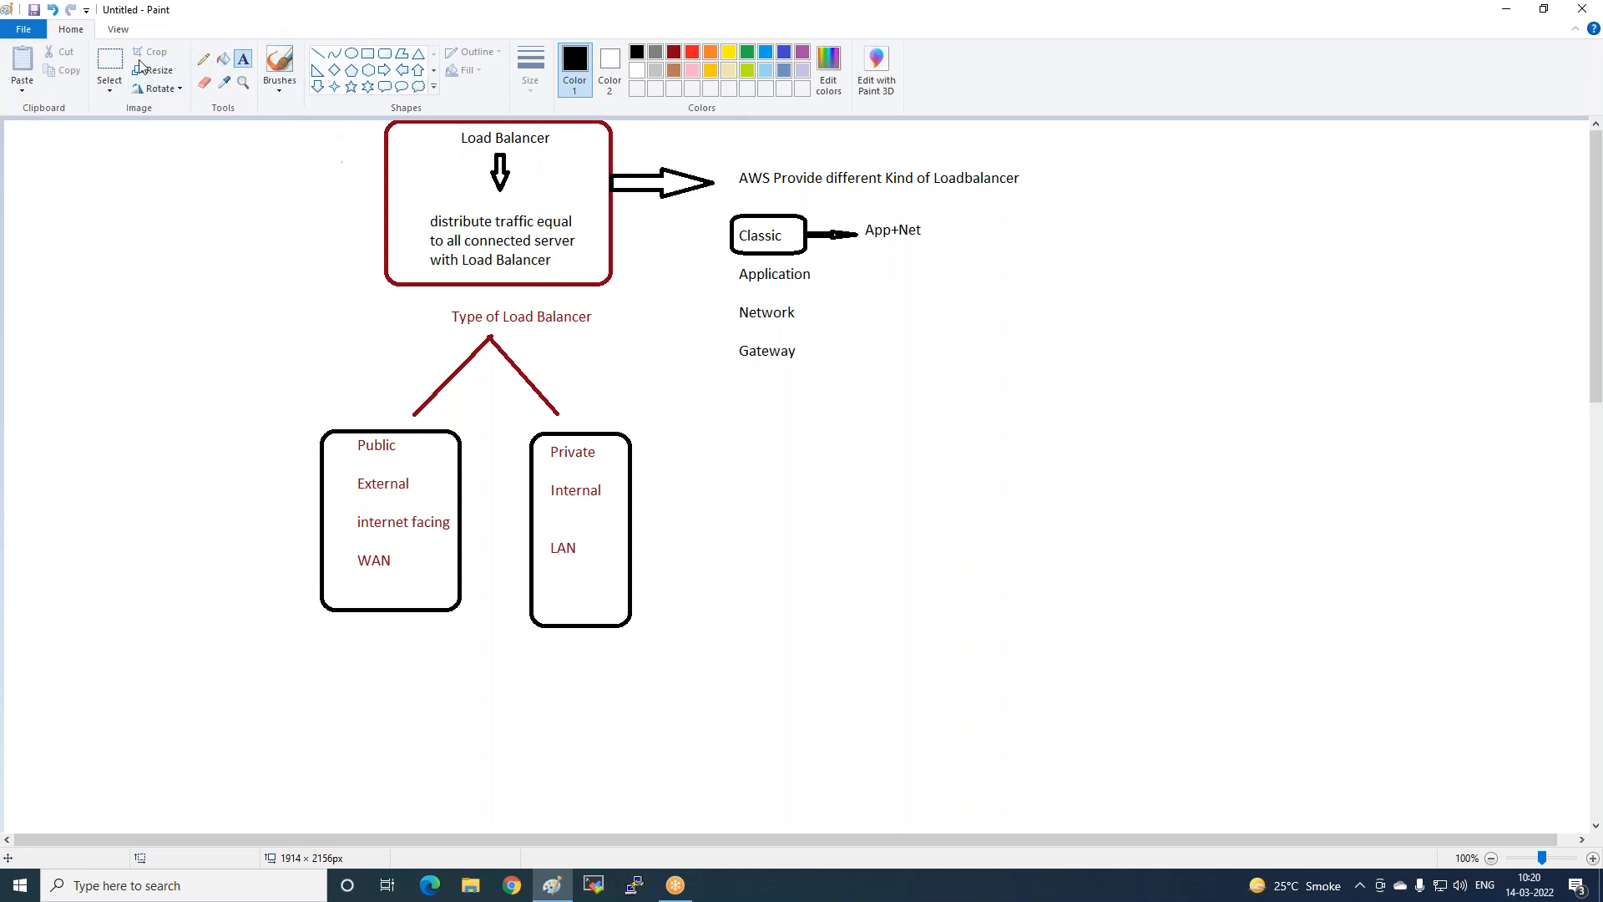
{"action": "left_click", "coordinate": [203, 59]}
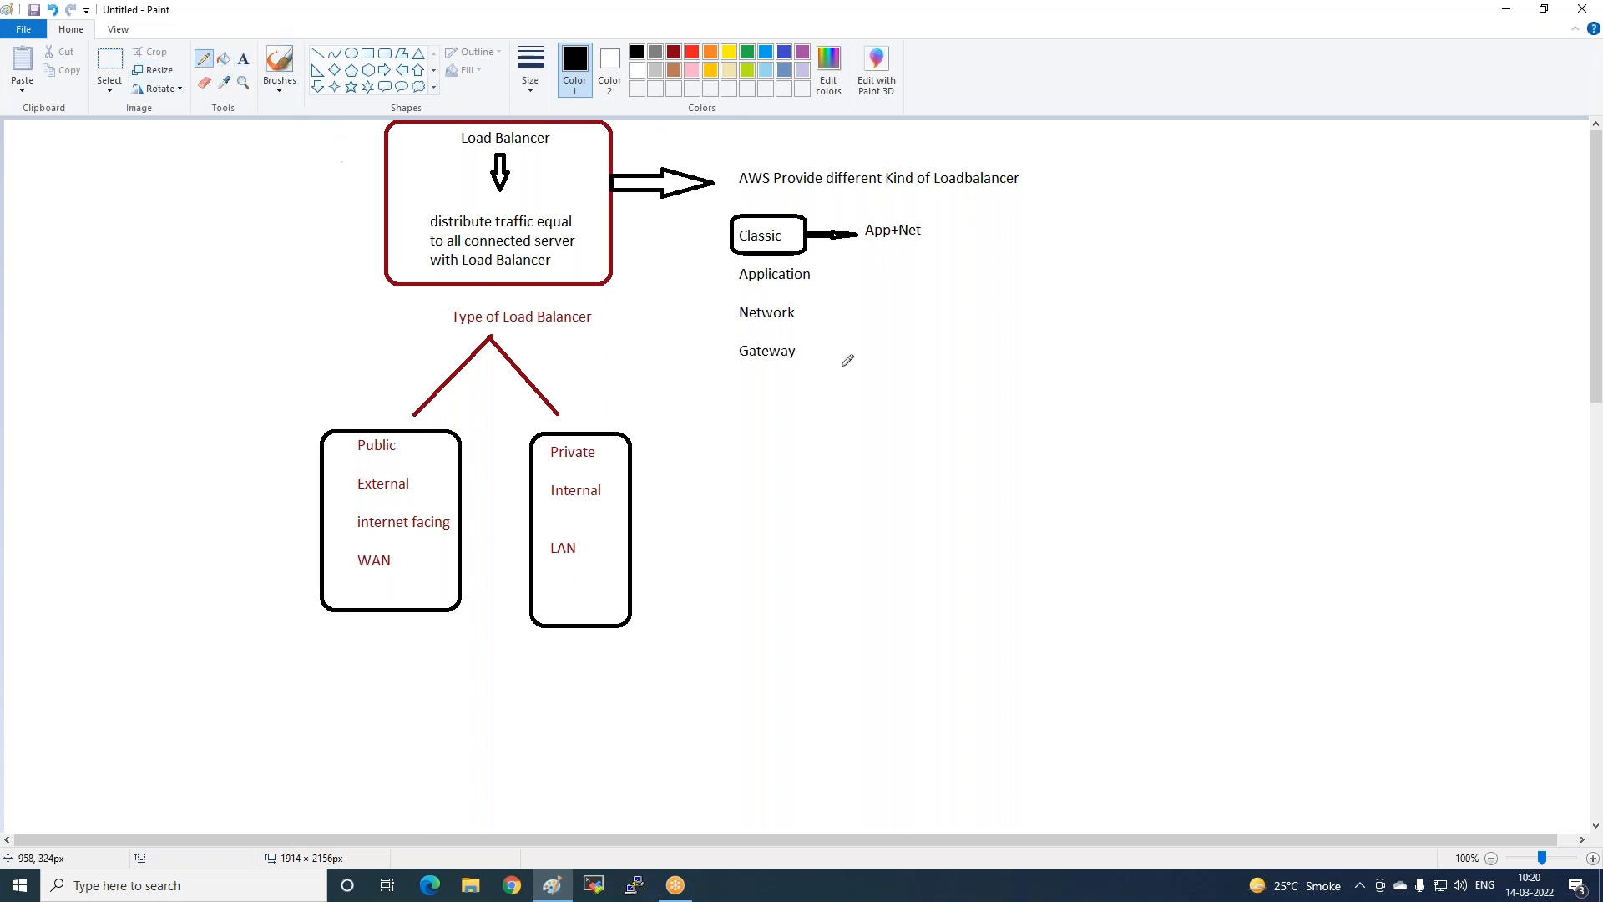
Pencil in check marks beside Application, Network and Gateway, plus strokes around Classic and Network.
{"action": "left_click_drag", "start_coordinate": [818, 291], "coordinate": [866, 265]}
{"action": "left_click_drag", "start_coordinate": [804, 317], "coordinate": [856, 288]}
{"action": "left_click_drag", "start_coordinate": [793, 360], "coordinate": [849, 333]}
{"action": "mouse_move", "coordinate": [739, 334]}
{"action": "left_mouse_down"}
{"action": "mouse_move", "coordinate": [715, 335]}
{"action": "mouse_move", "coordinate": [819, 374]}
{"action": "mouse_move", "coordinate": [755, 326]}
{"action": "mouse_move", "coordinate": [726, 335]}
{"action": "left_mouse_up"}
{"action": "left_click_drag", "start_coordinate": [719, 259], "coordinate": [761, 227]}
{"action": "mouse_move", "coordinate": [706, 282]}
{"action": "left_mouse_down"}
{"action": "mouse_move", "coordinate": [740, 267]}
{"action": "mouse_move", "coordinate": [720, 326]}
{"action": "mouse_move", "coordinate": [740, 300]}
{"action": "left_mouse_up"}
{"action": "left_click_drag", "start_coordinate": [719, 391], "coordinate": [748, 371]}
{"action": "mouse_move", "coordinate": [785, 240]}
{"action": "left_mouse_down"}
{"action": "mouse_move", "coordinate": [800, 228]}
{"action": "mouse_move", "coordinate": [830, 264]}
{"action": "left_mouse_up"}
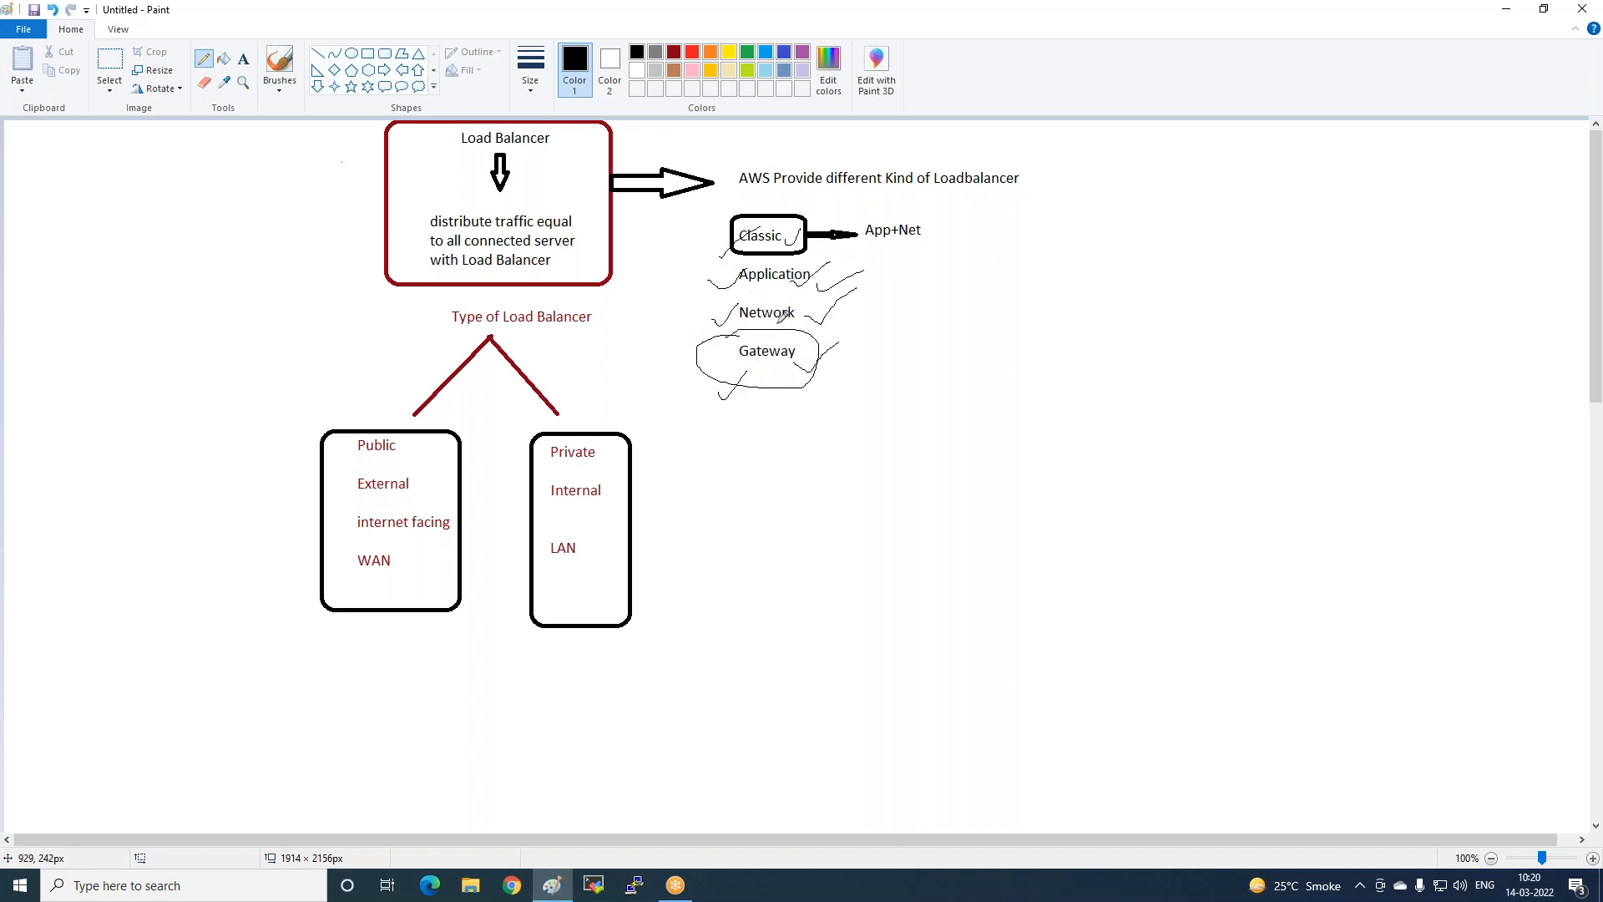
{"action": "mouse_move", "coordinate": [727, 323]}
{"action": "left_mouse_down"}
{"action": "mouse_move", "coordinate": [808, 314]}
{"action": "mouse_move", "coordinate": [790, 293]}
{"action": "mouse_move", "coordinate": [731, 296]}
{"action": "mouse_move", "coordinate": [723, 320]}
{"action": "left_mouse_up"}
{"action": "left_click_drag", "start_coordinate": [794, 224], "coordinate": [859, 173]}
Draw two rounded speech-bubble callouts side by side in blank canvas space.
{"action": "scroll", "coordinate": [752, 255], "scroll_direction": "down", "scroll_amount": 6}
{"action": "left_click", "coordinate": [384, 87]}
{"action": "left_click_drag", "start_coordinate": [500, 141], "coordinate": [620, 278]}
{"action": "left_click_drag", "start_coordinate": [699, 137], "coordinate": [816, 281]}
{"action": "left_click", "coordinate": [791, 352]}
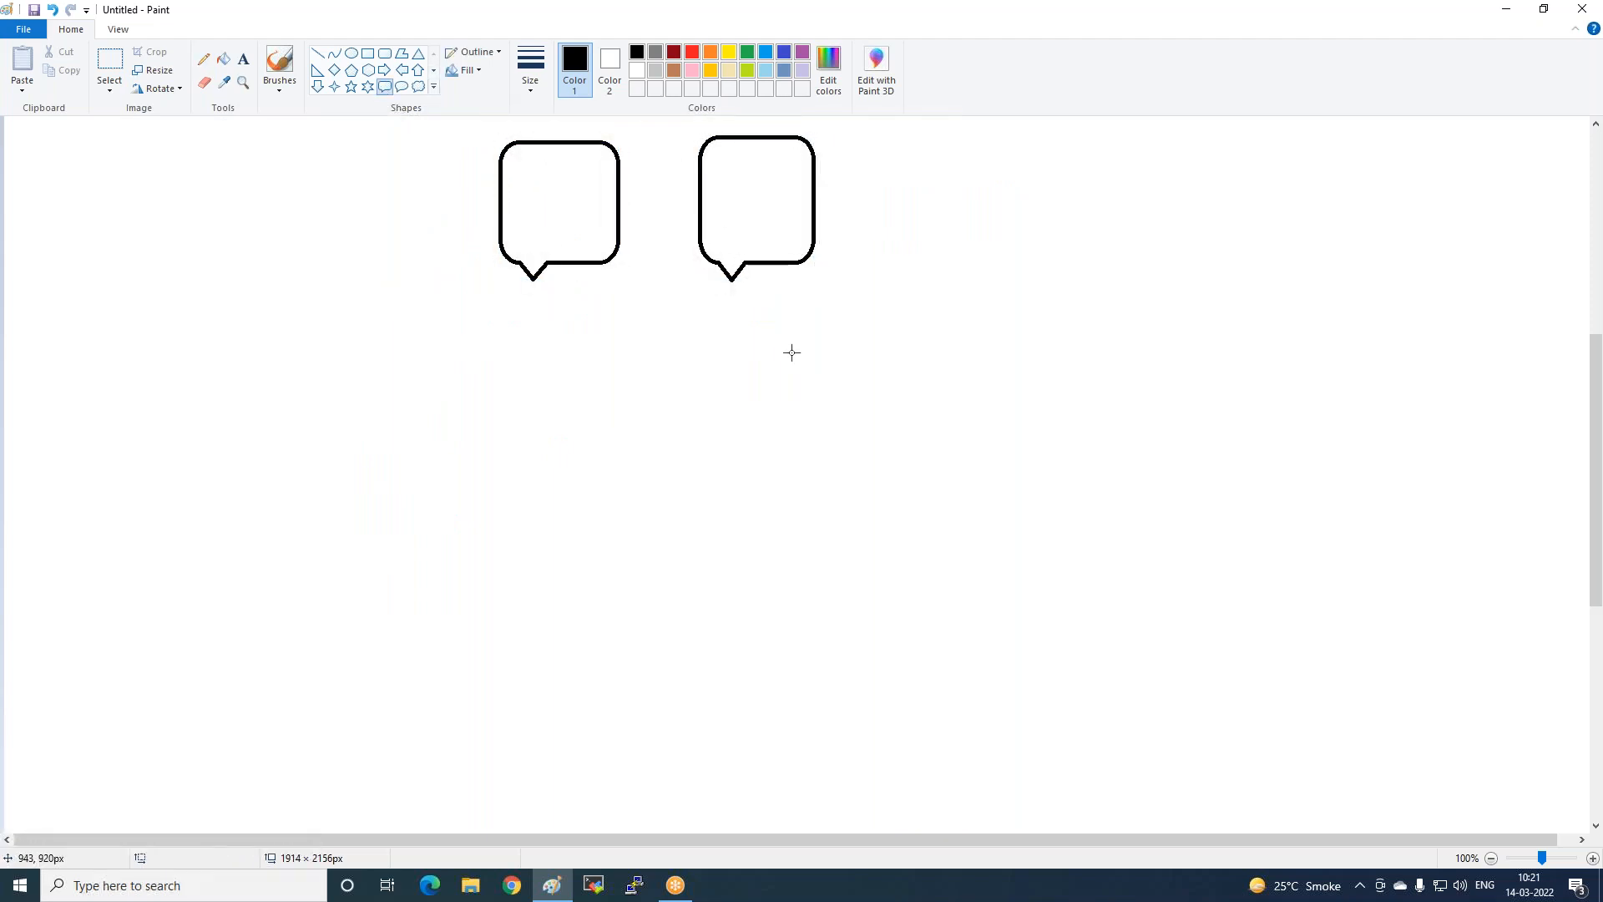
Draw a rounded box below the bubbles labelled 'Classic (public)'.
{"action": "left_click", "coordinate": [385, 53]}
{"action": "left_click_drag", "start_coordinate": [505, 370], "coordinate": [825, 460]}
{"action": "left_click", "coordinate": [730, 419]}
{"action": "left_click", "coordinate": [242, 62]}
{"action": "left_click", "coordinate": [569, 392]}
{"action": "type", "text": "Classic"}
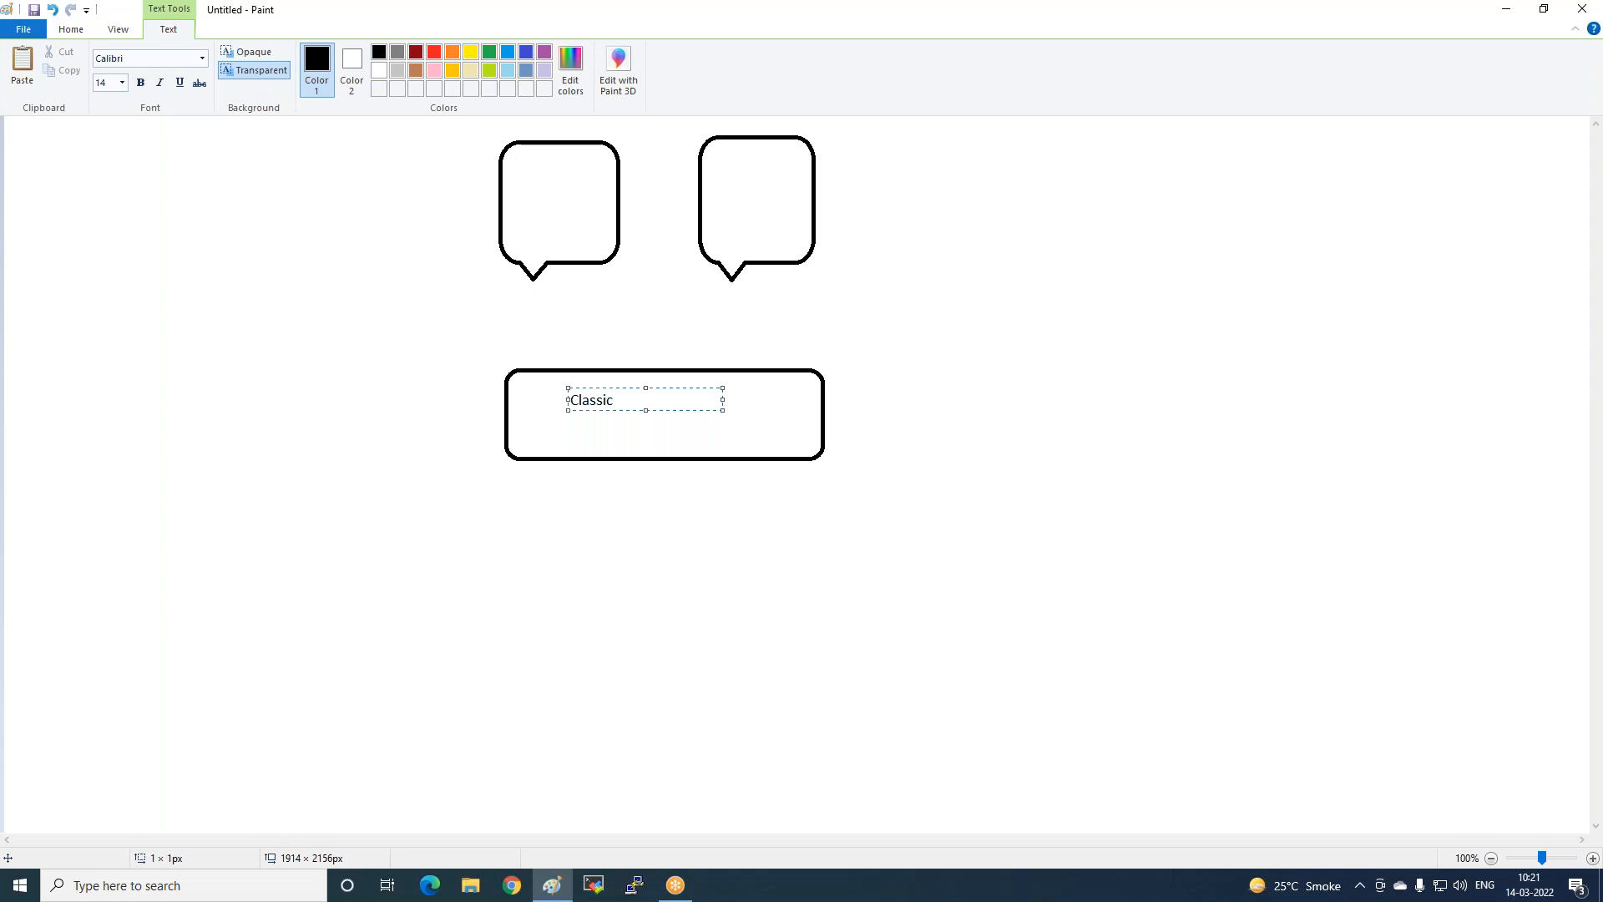
{"action": "type", "text": " ()"}
{"action": "key", "text": "Left"}
{"action": "type", "text": "public"}
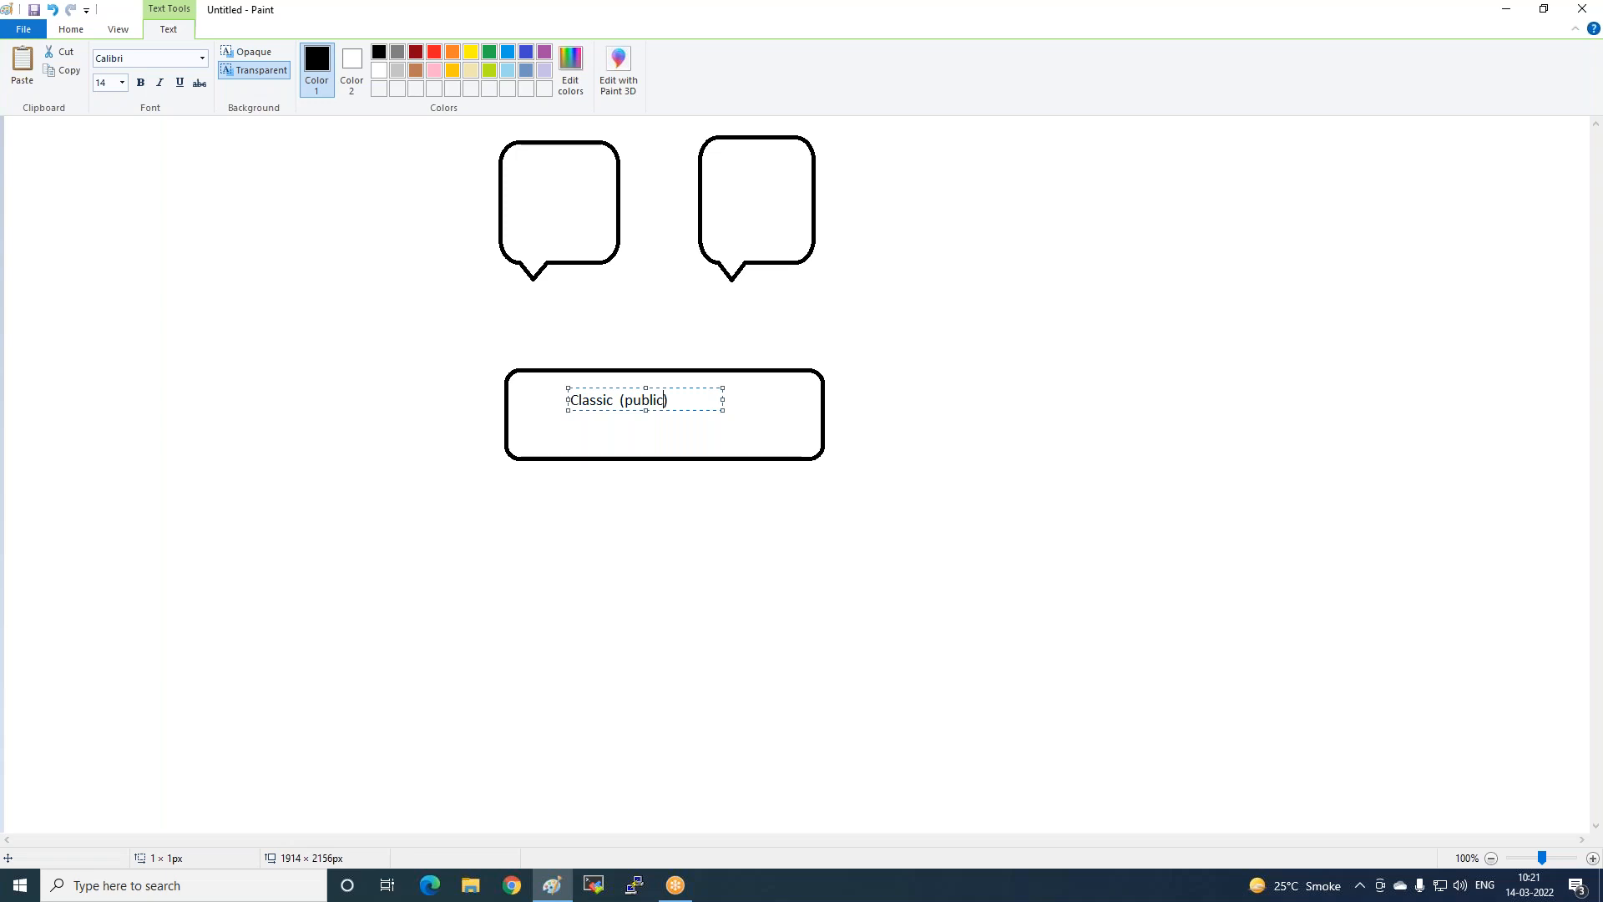
{"action": "left_click", "coordinate": [475, 348]}
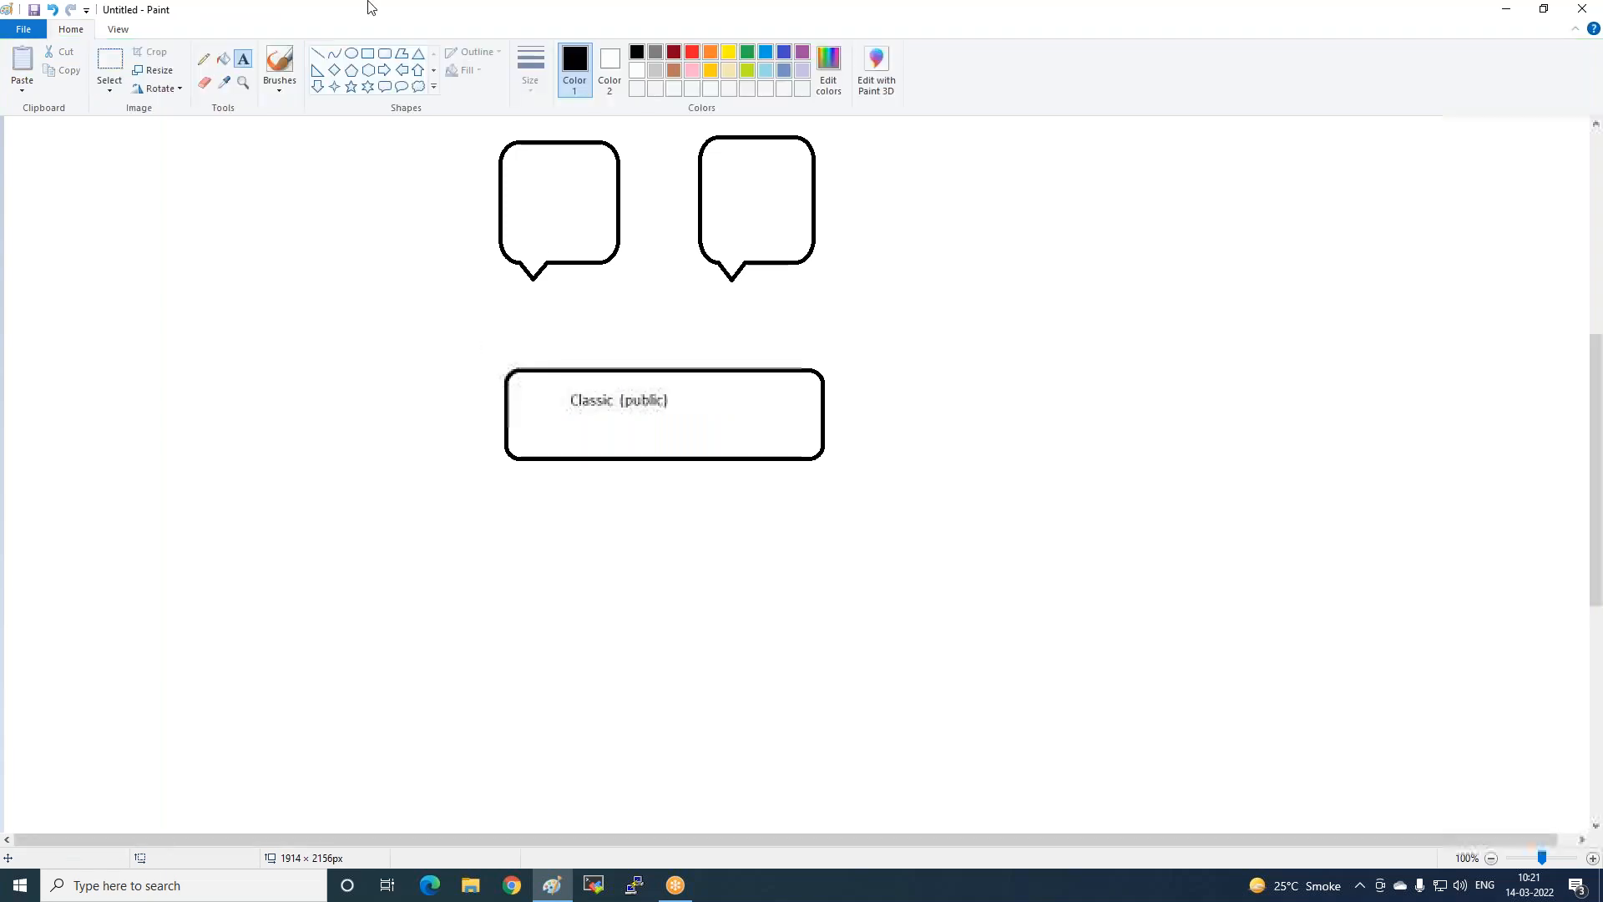
Draw an oval callout between the bubbles and box reading 'all anyware' on two lines.
{"action": "left_click", "coordinate": [402, 89]}
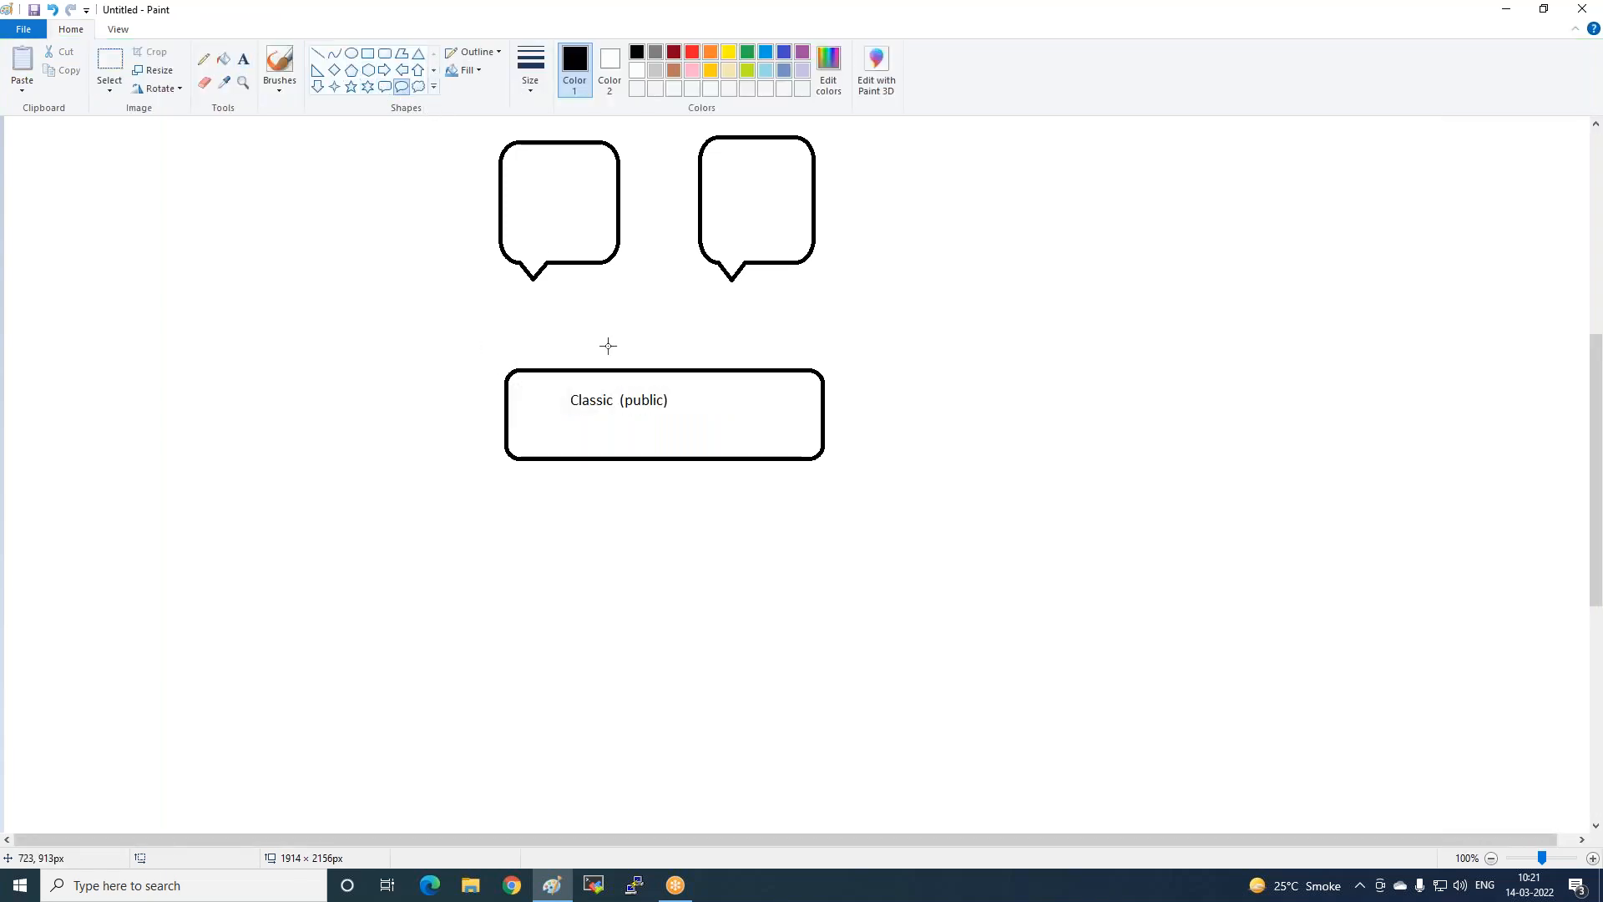
{"action": "left_click_drag", "start_coordinate": [600, 292], "coordinate": [707, 354]}
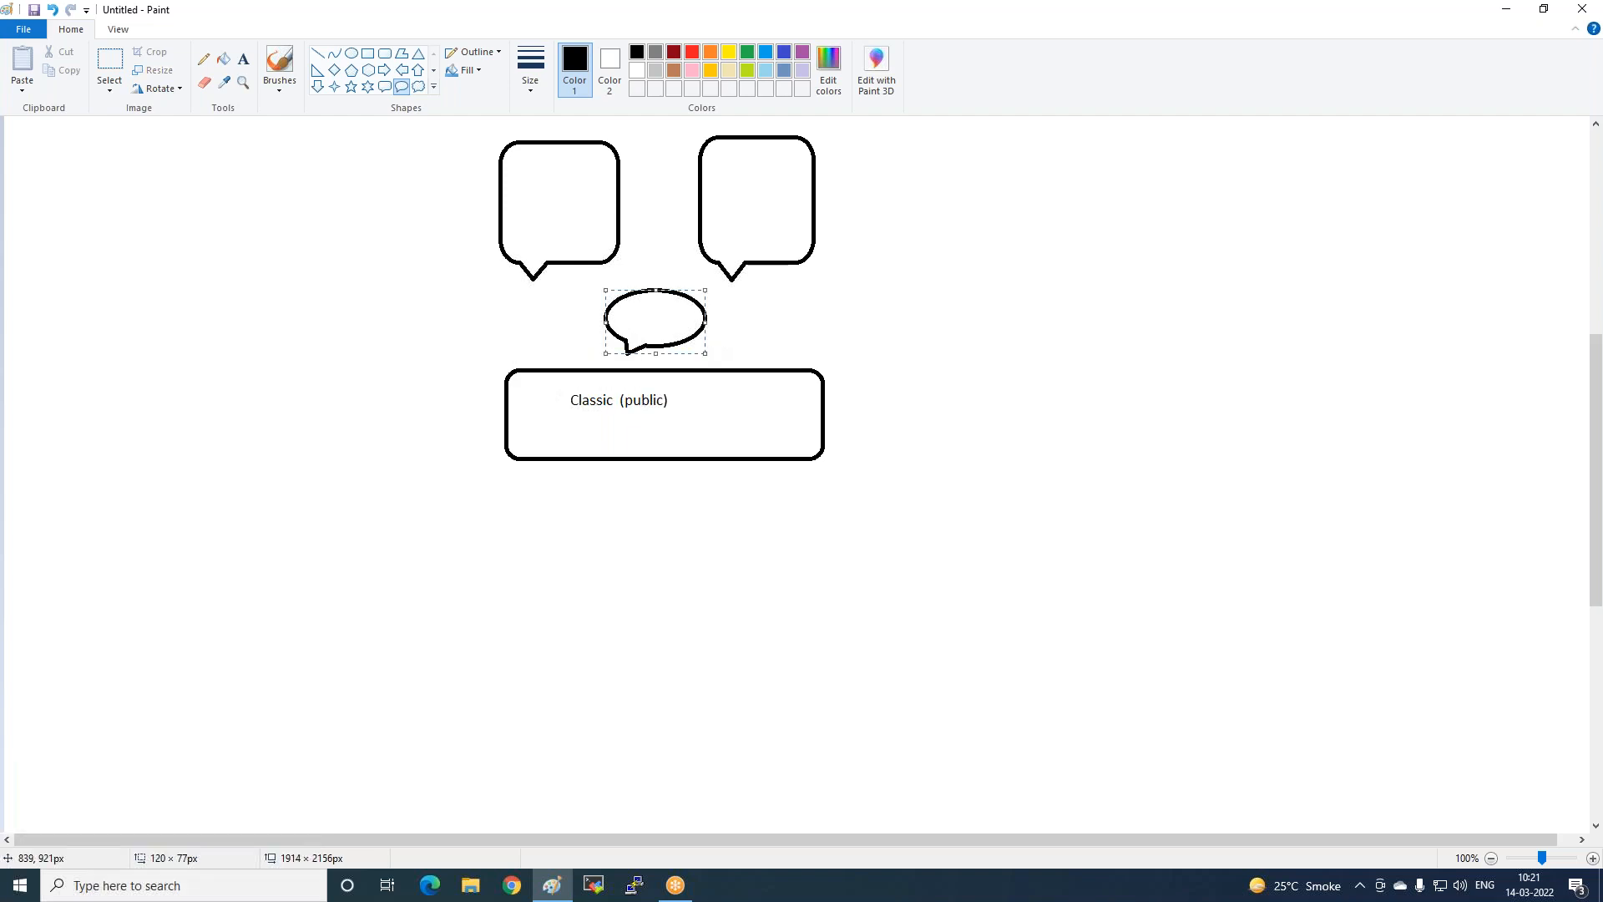
{"action": "left_click", "coordinate": [243, 59]}
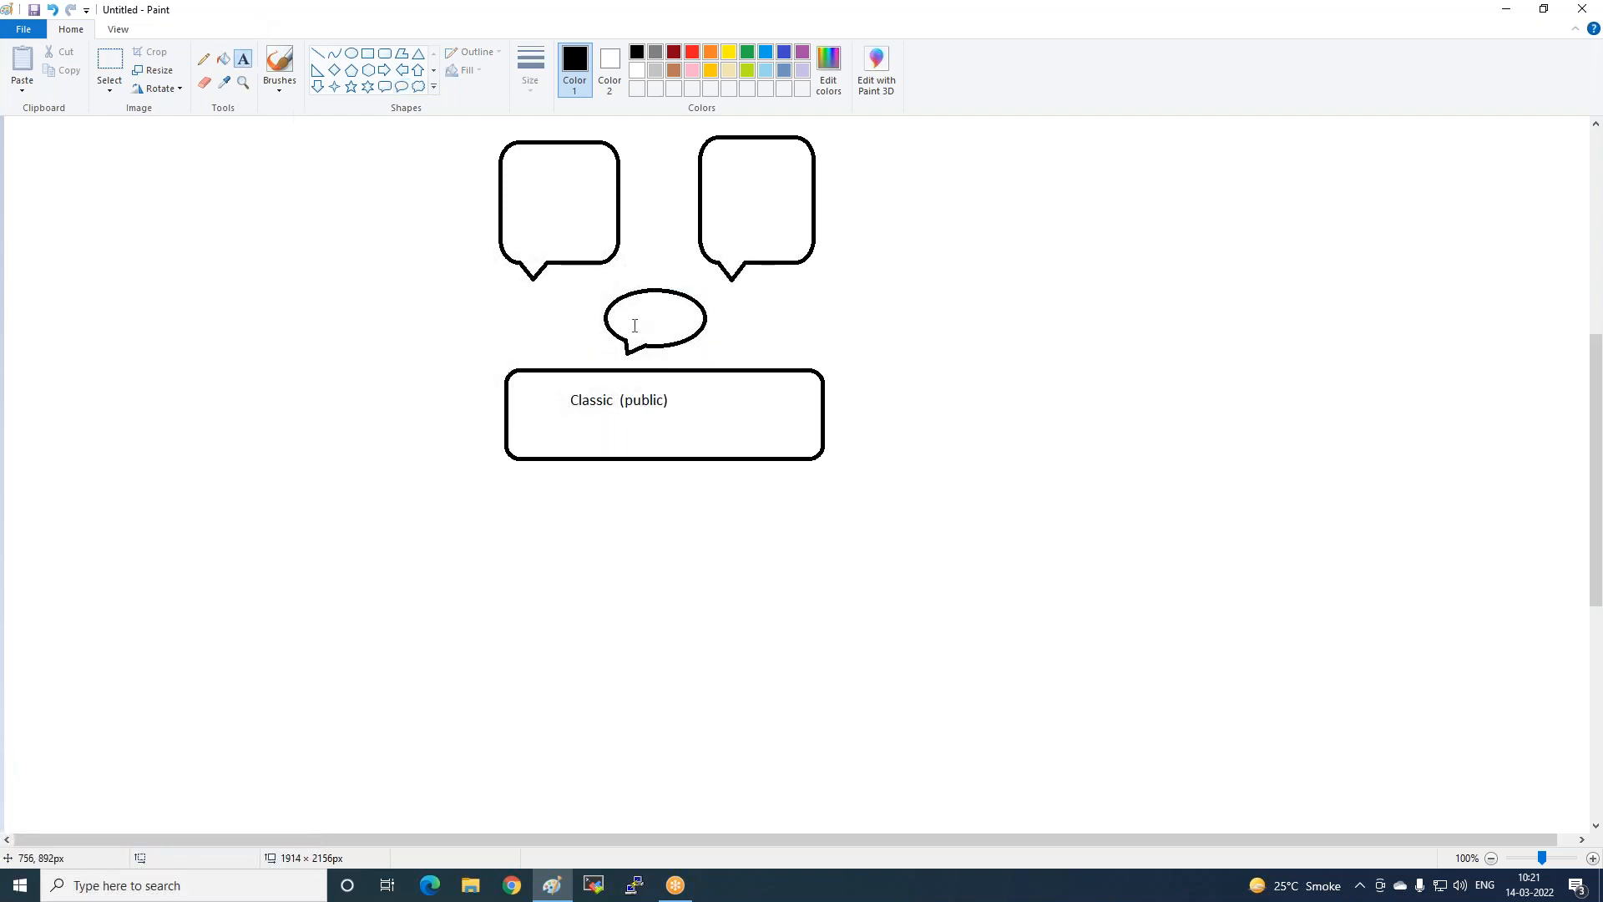
{"action": "left_click", "coordinate": [620, 300]}
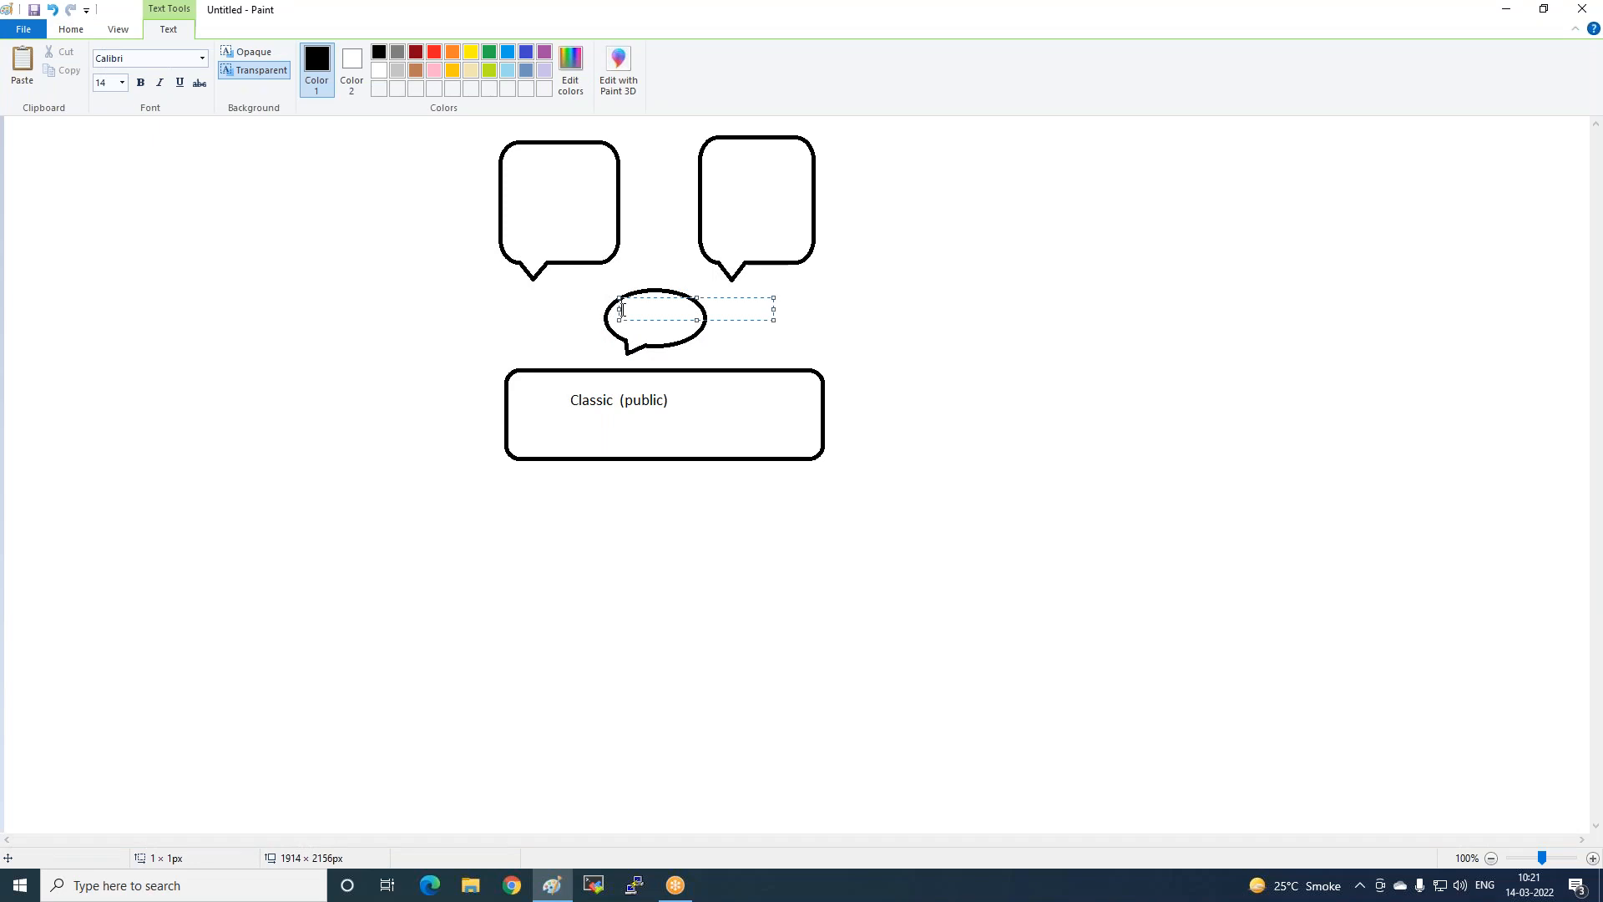
{"action": "type", "text": "all"}
{"action": "key", "text": "Return"}
{"action": "type", "text": "anyware"}
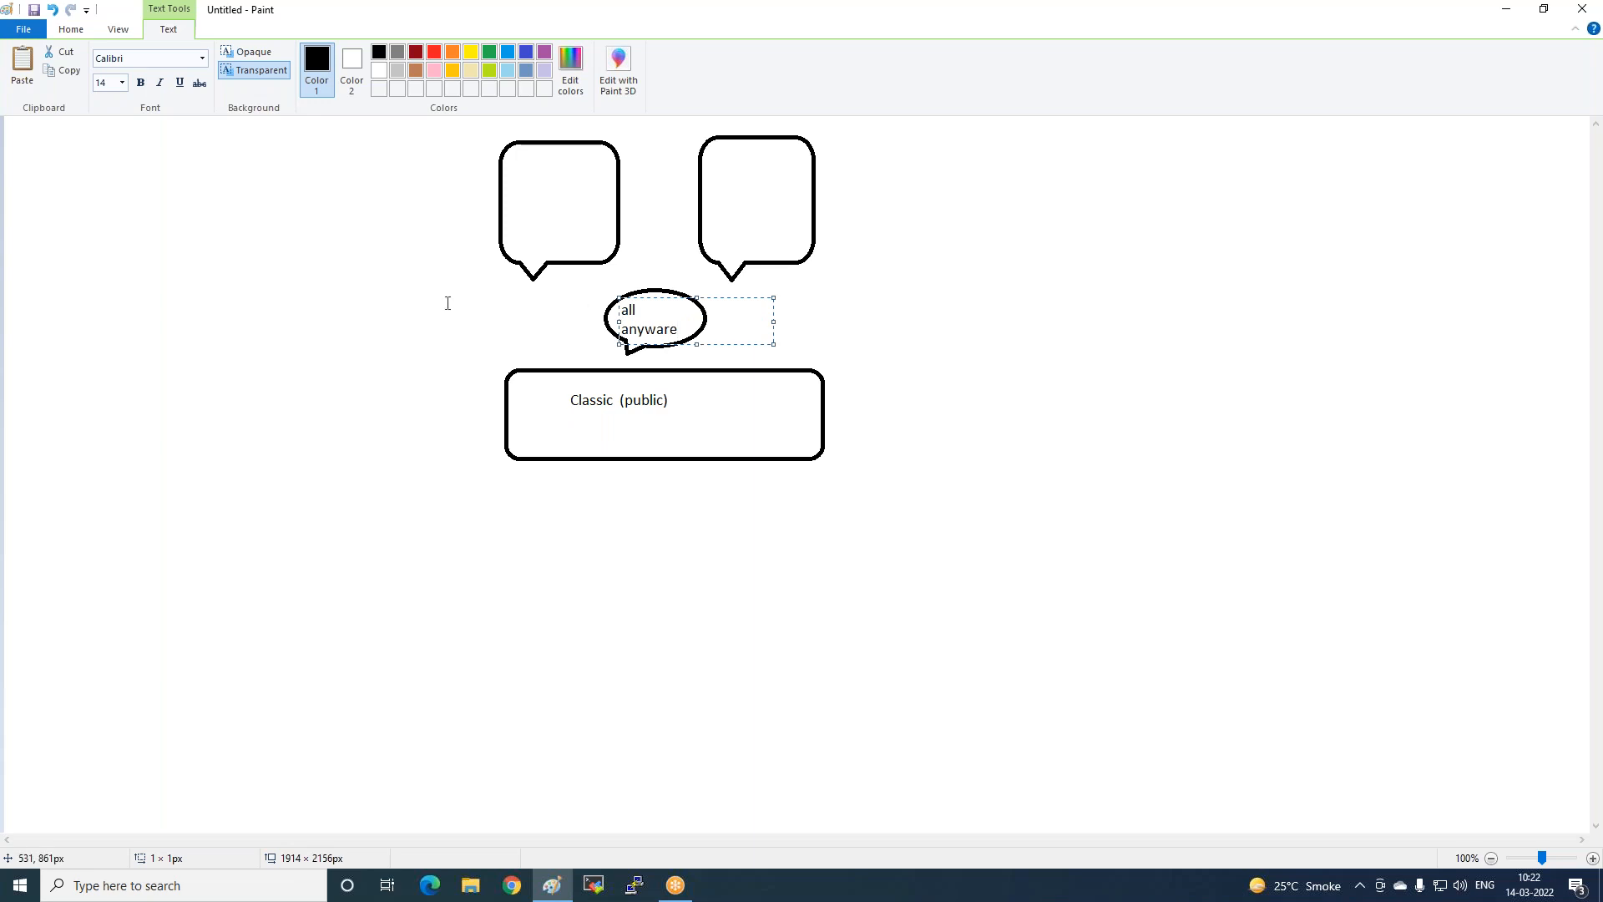
{"action": "left_click", "coordinate": [447, 301]}
Write 'Windows' inside both the left and right speech bubbles.
{"action": "left_click", "coordinate": [524, 167]}
{"action": "type", "text": "Windows"}
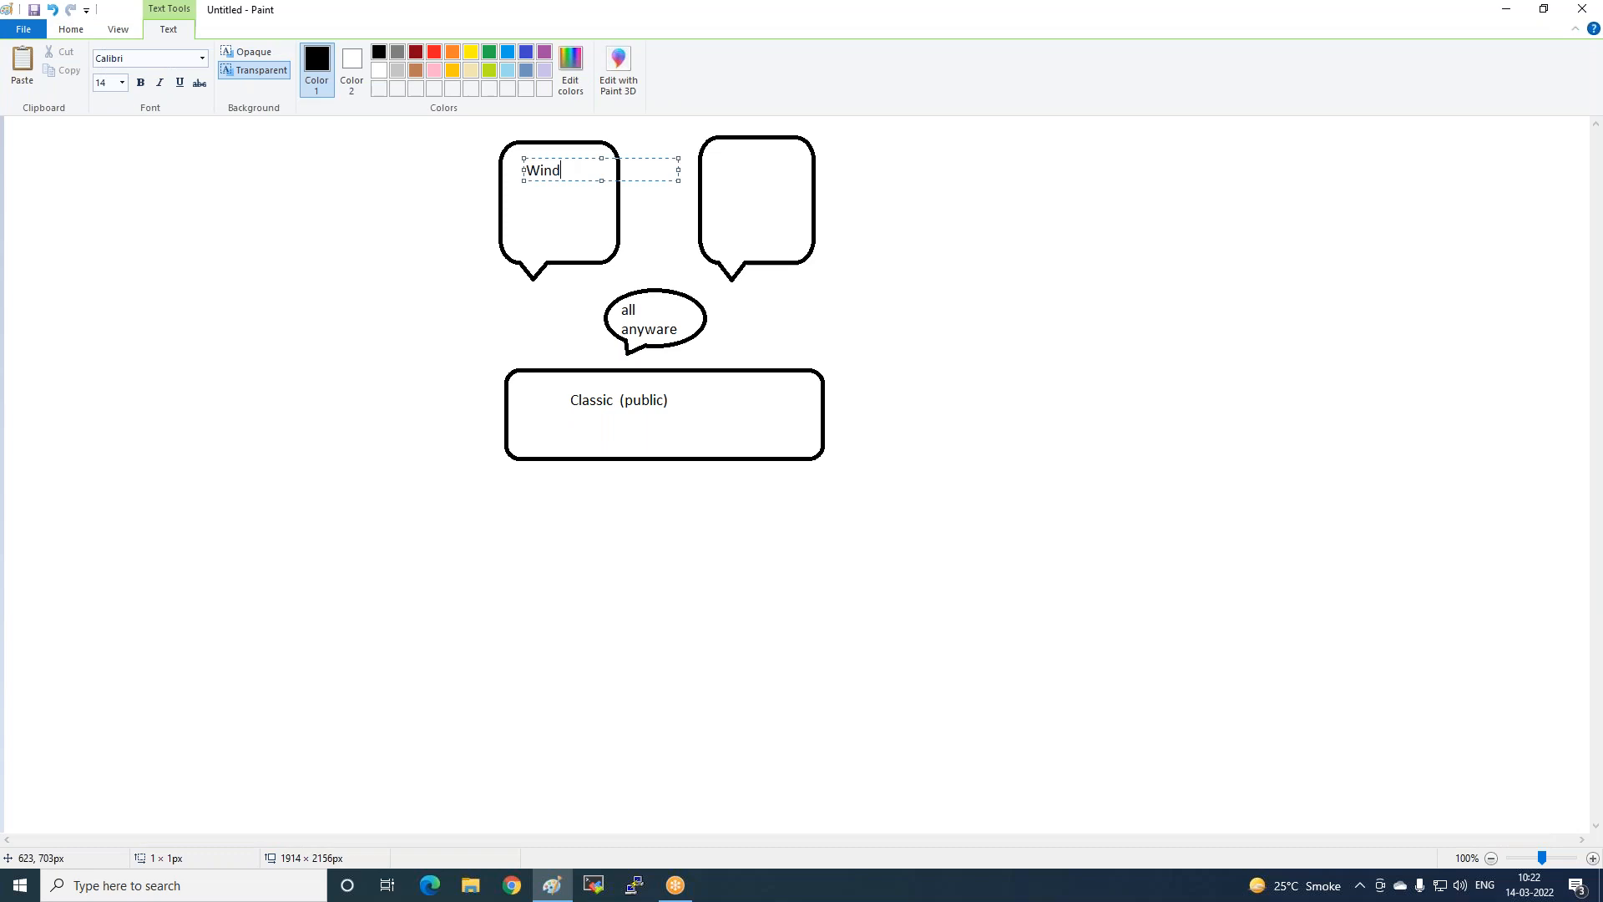
{"action": "left_click", "coordinate": [517, 212]}
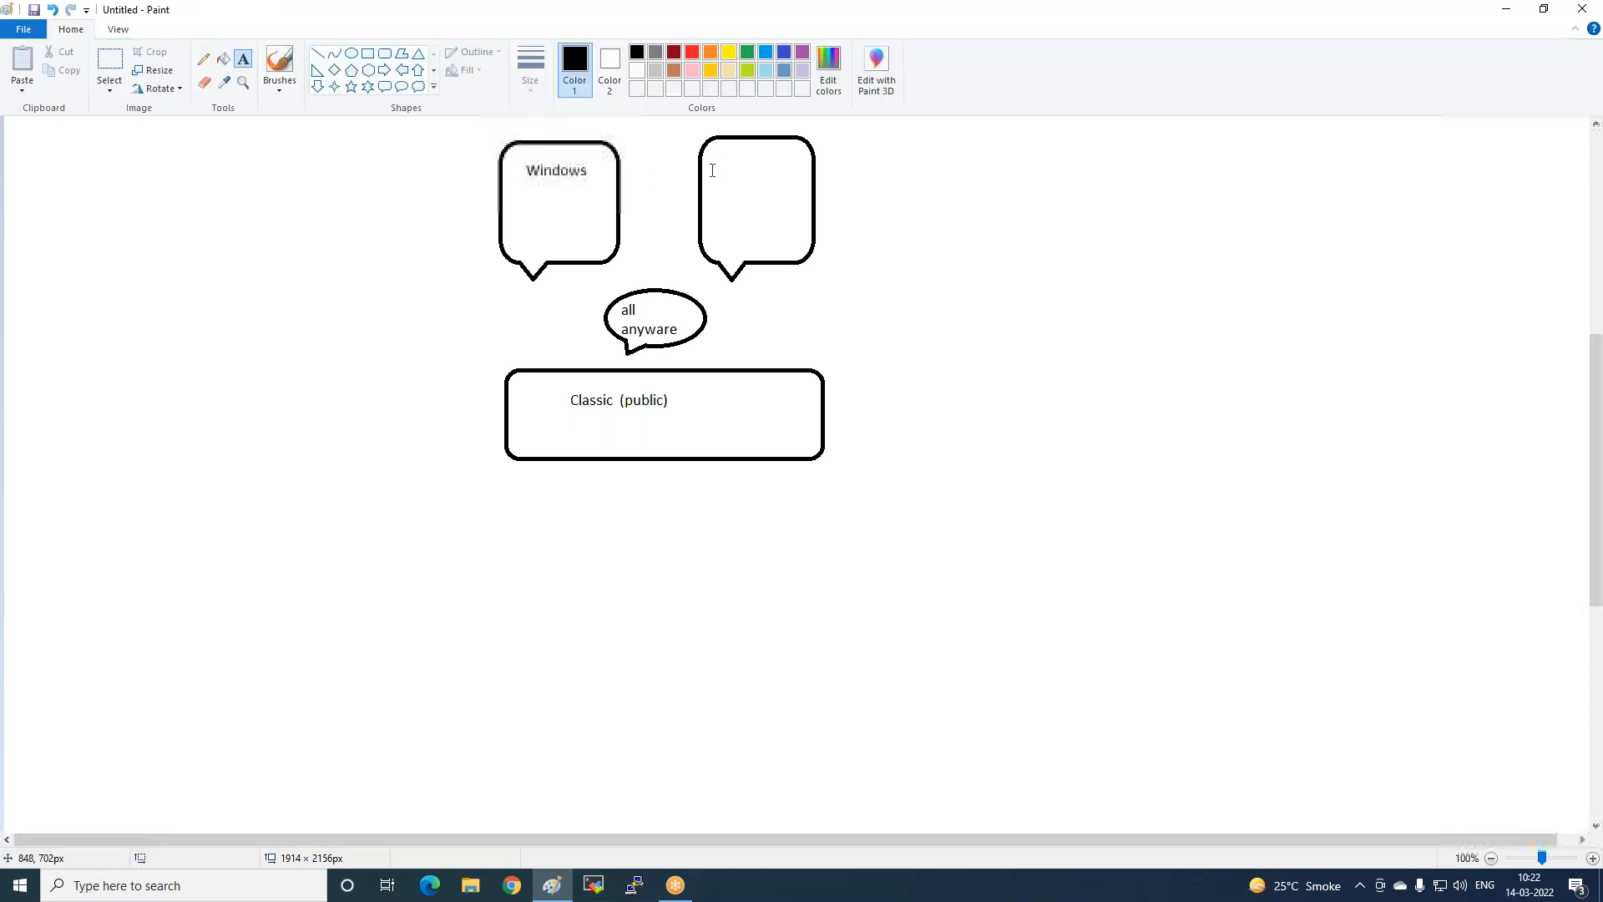
{"action": "left_click", "coordinate": [710, 166]}
{"action": "type", "text": "W"}
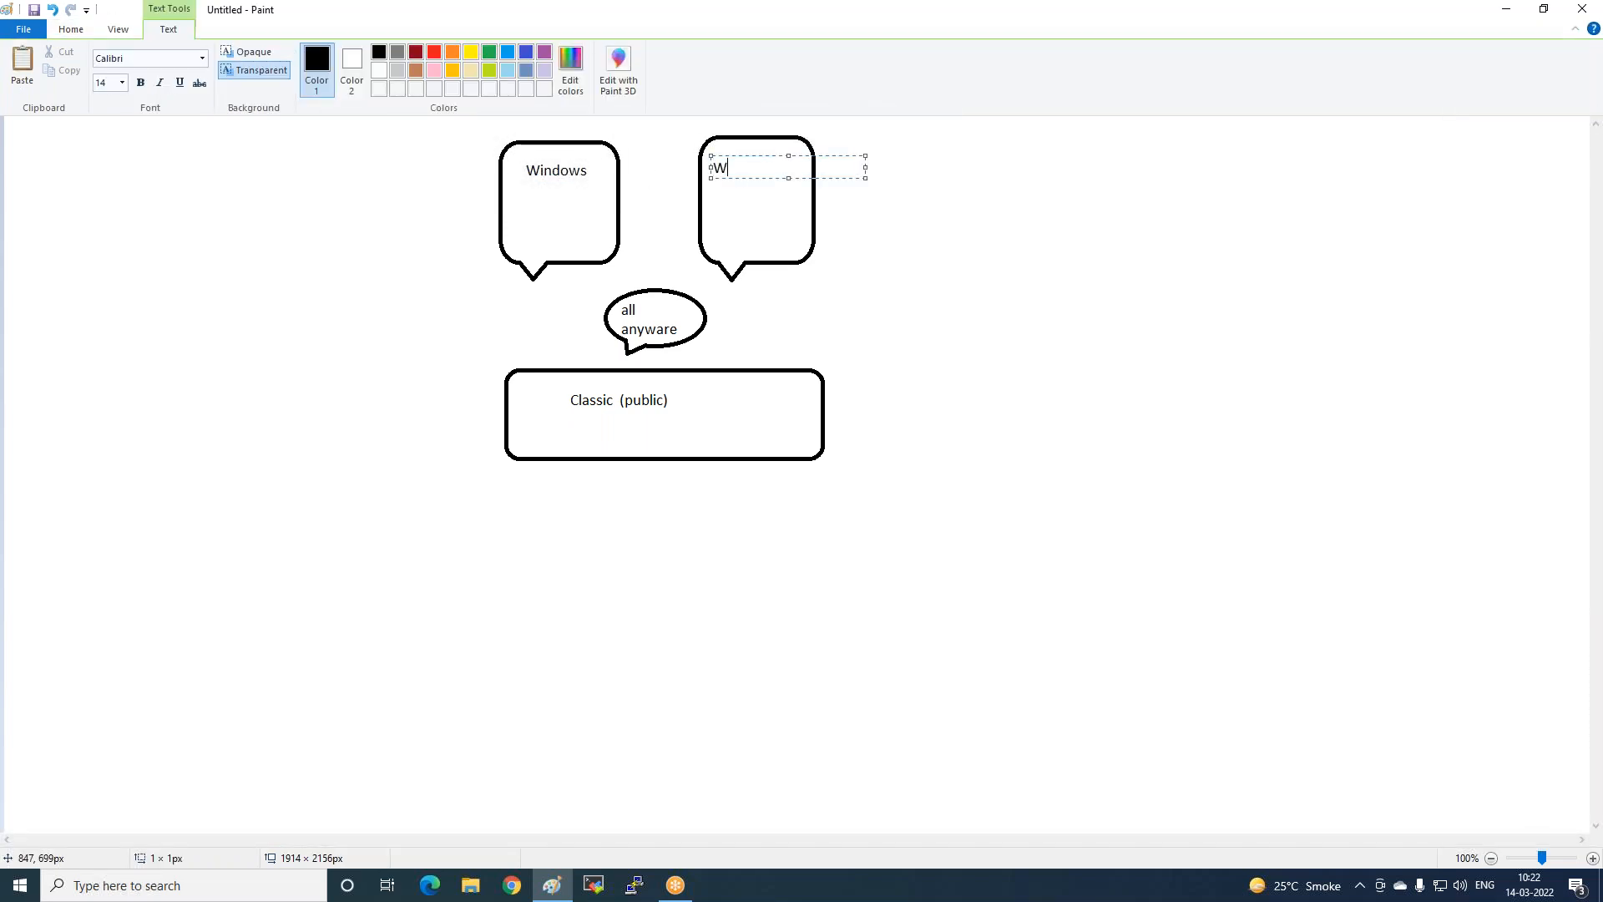
{"action": "type", "text": "indows"}
{"action": "left_click", "coordinate": [249, 333]}
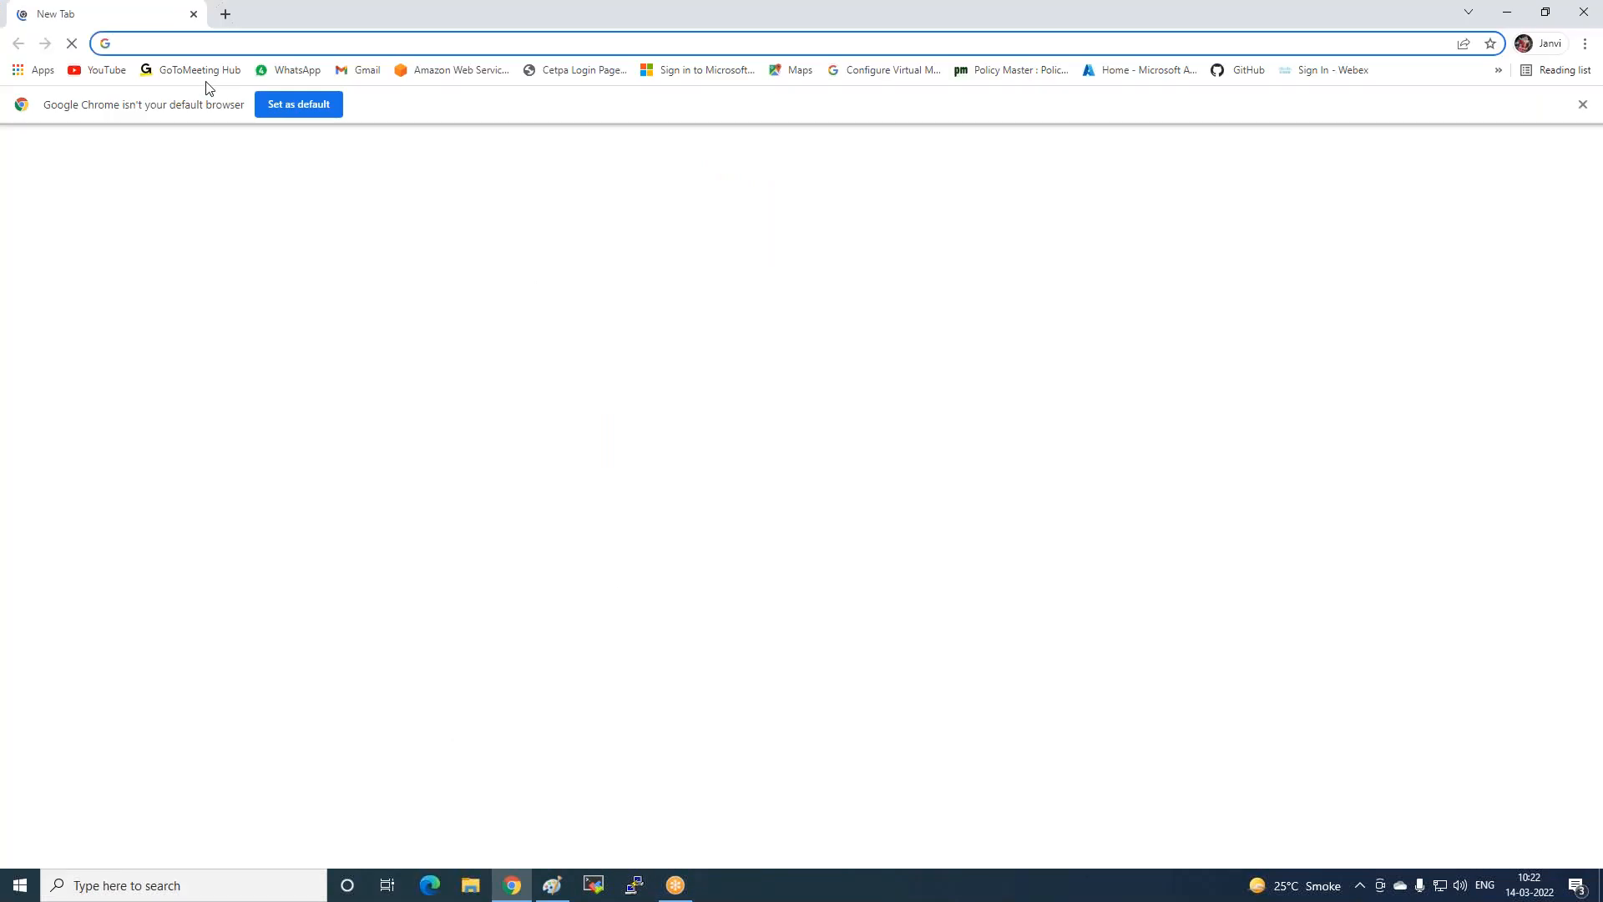
Sign in as root user with the saved e-mail, the captcha characters and the account password.
{"action": "left_click", "coordinate": [448, 70]}
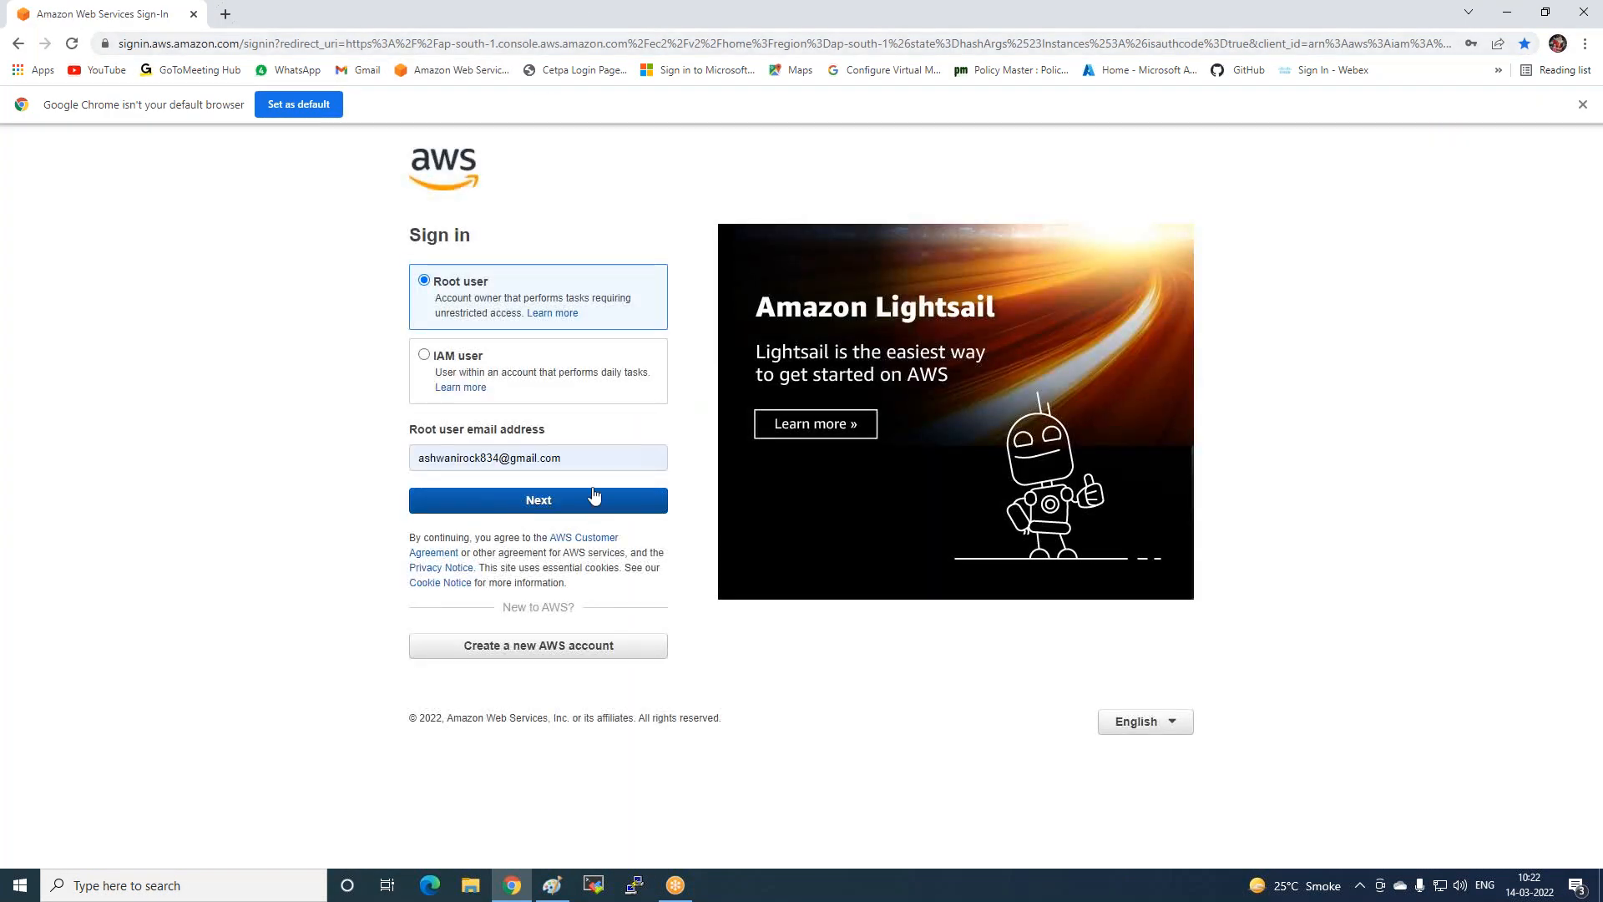
{"action": "left_click", "coordinate": [594, 455]}
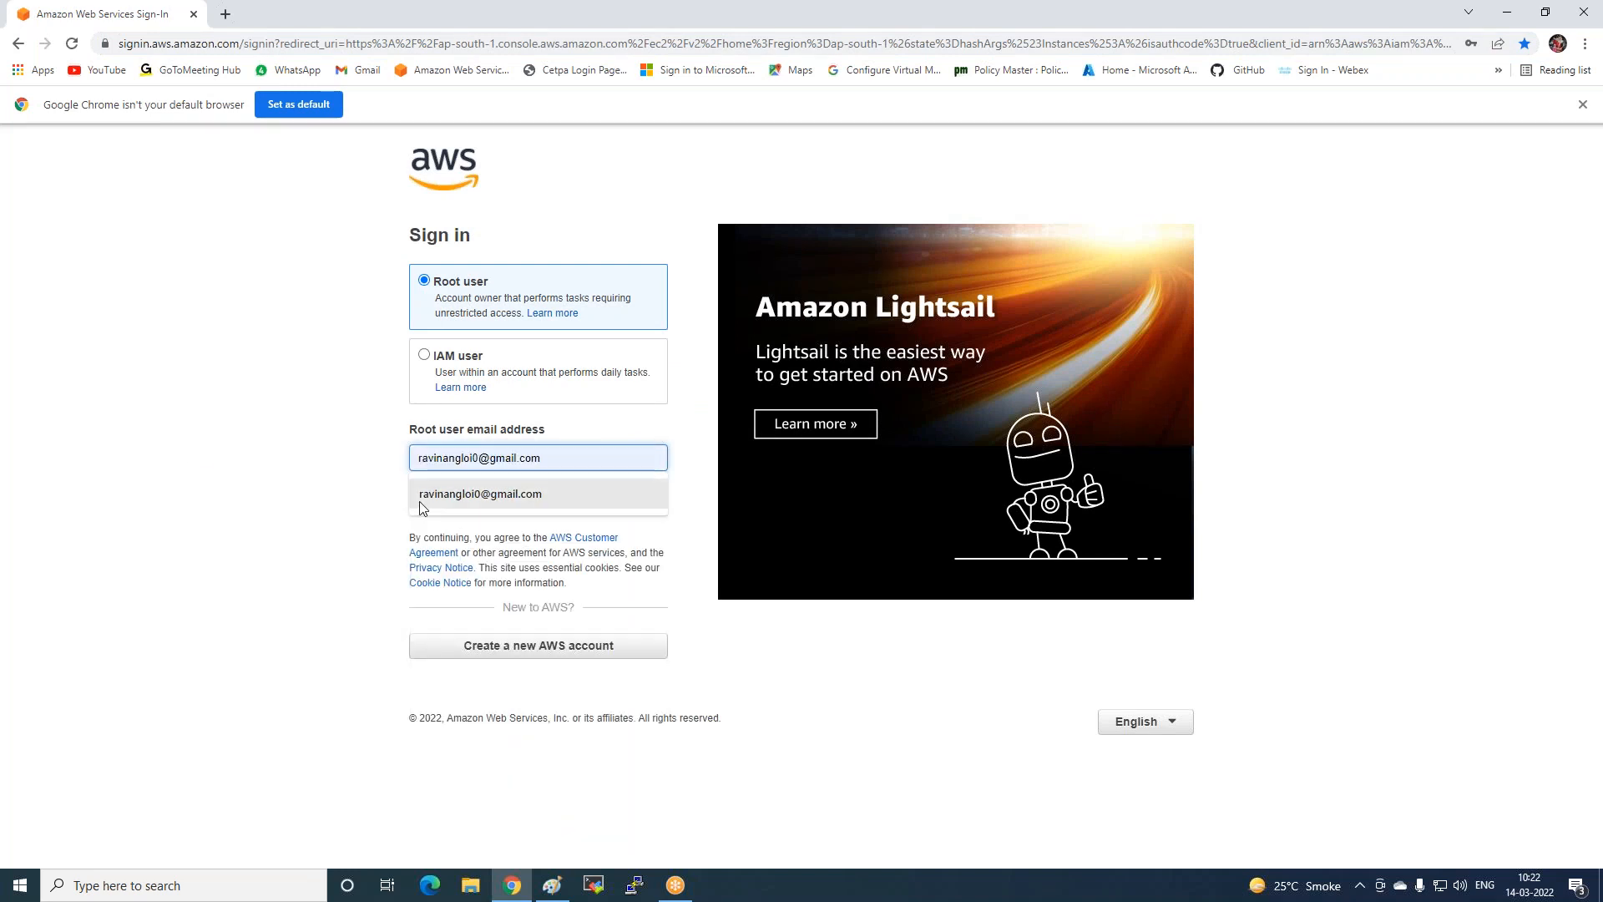
{"action": "left_click", "coordinate": [421, 501]}
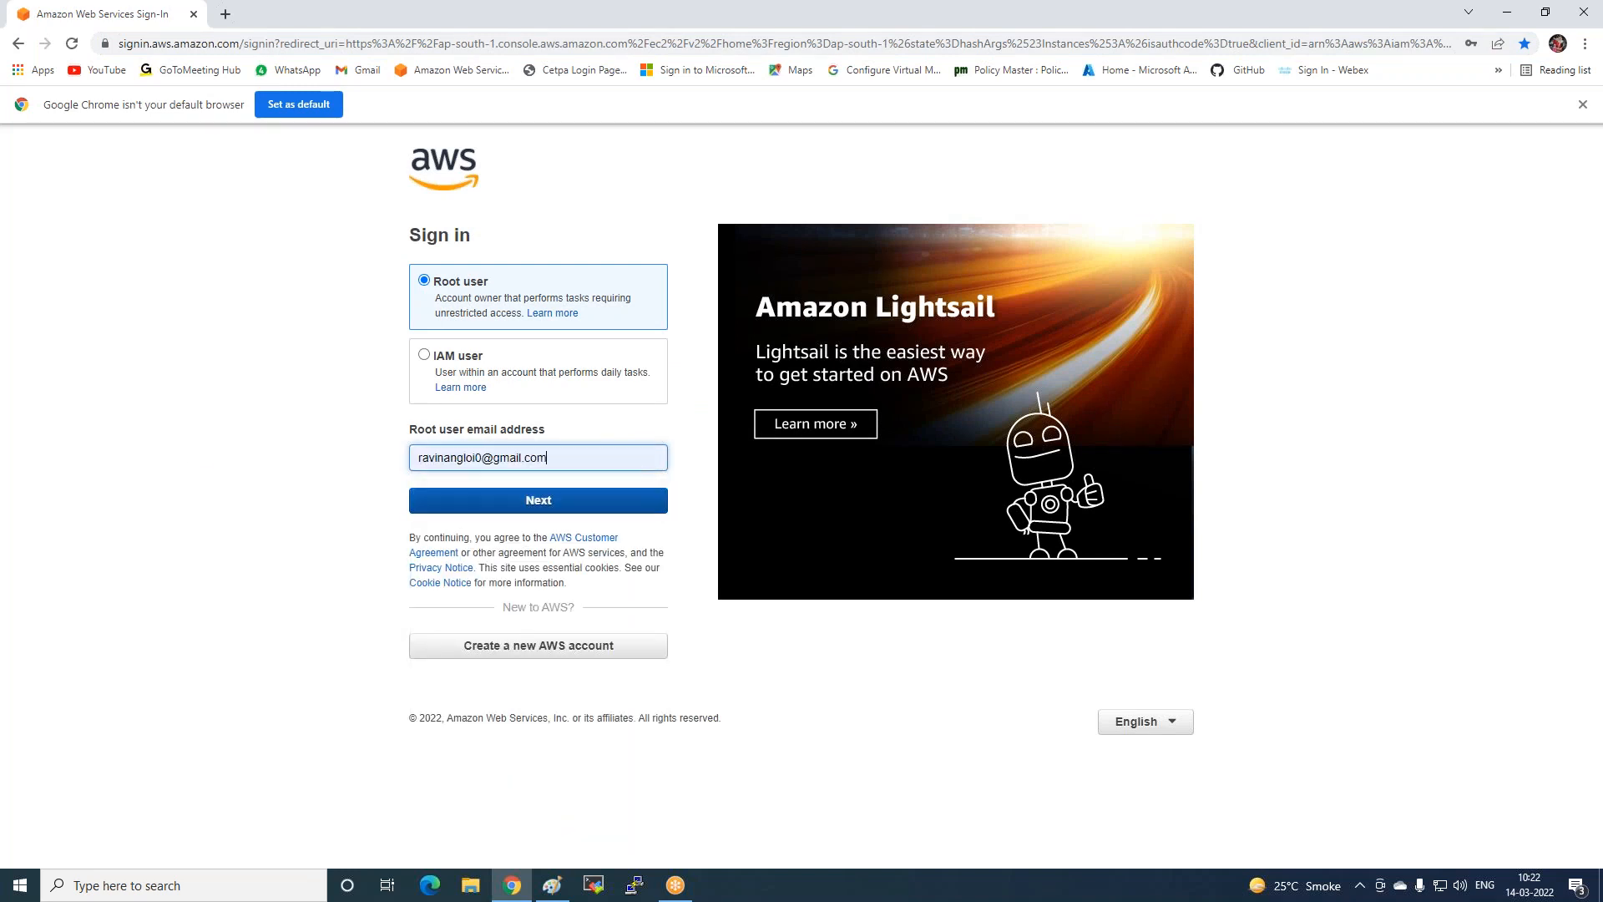
{"action": "left_click", "coordinate": [424, 503]}
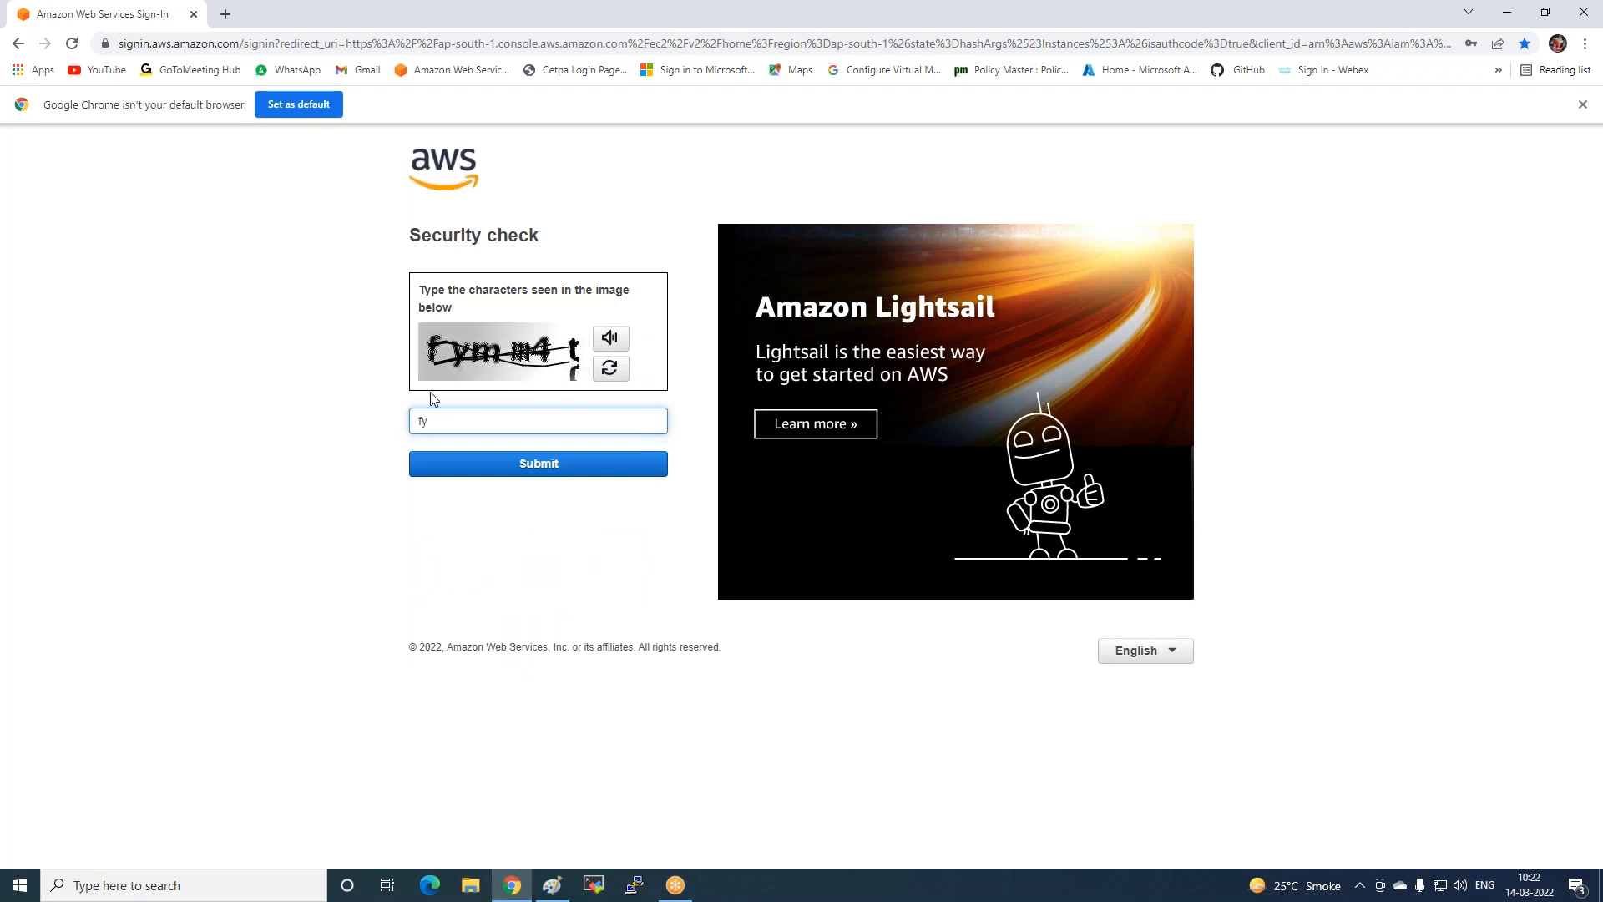
{"action": "type", "text": "mm4t"}
{"action": "left_click", "coordinate": [537, 466]}
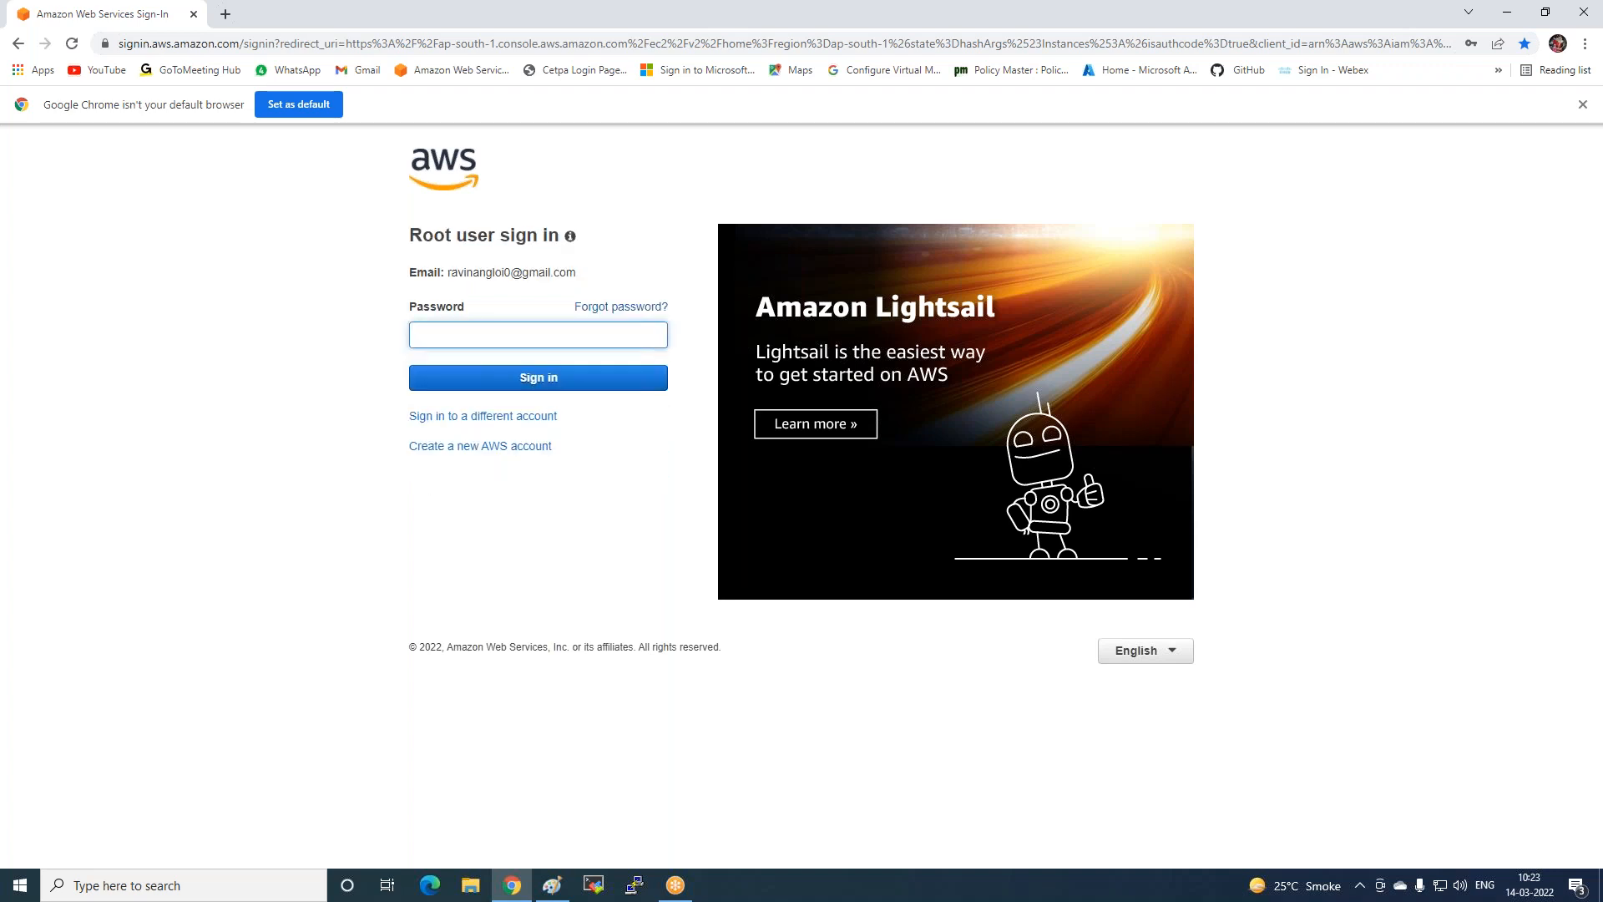
{"action": "type", "text": "••••••••••••"}
{"action": "key", "text": "Return"}
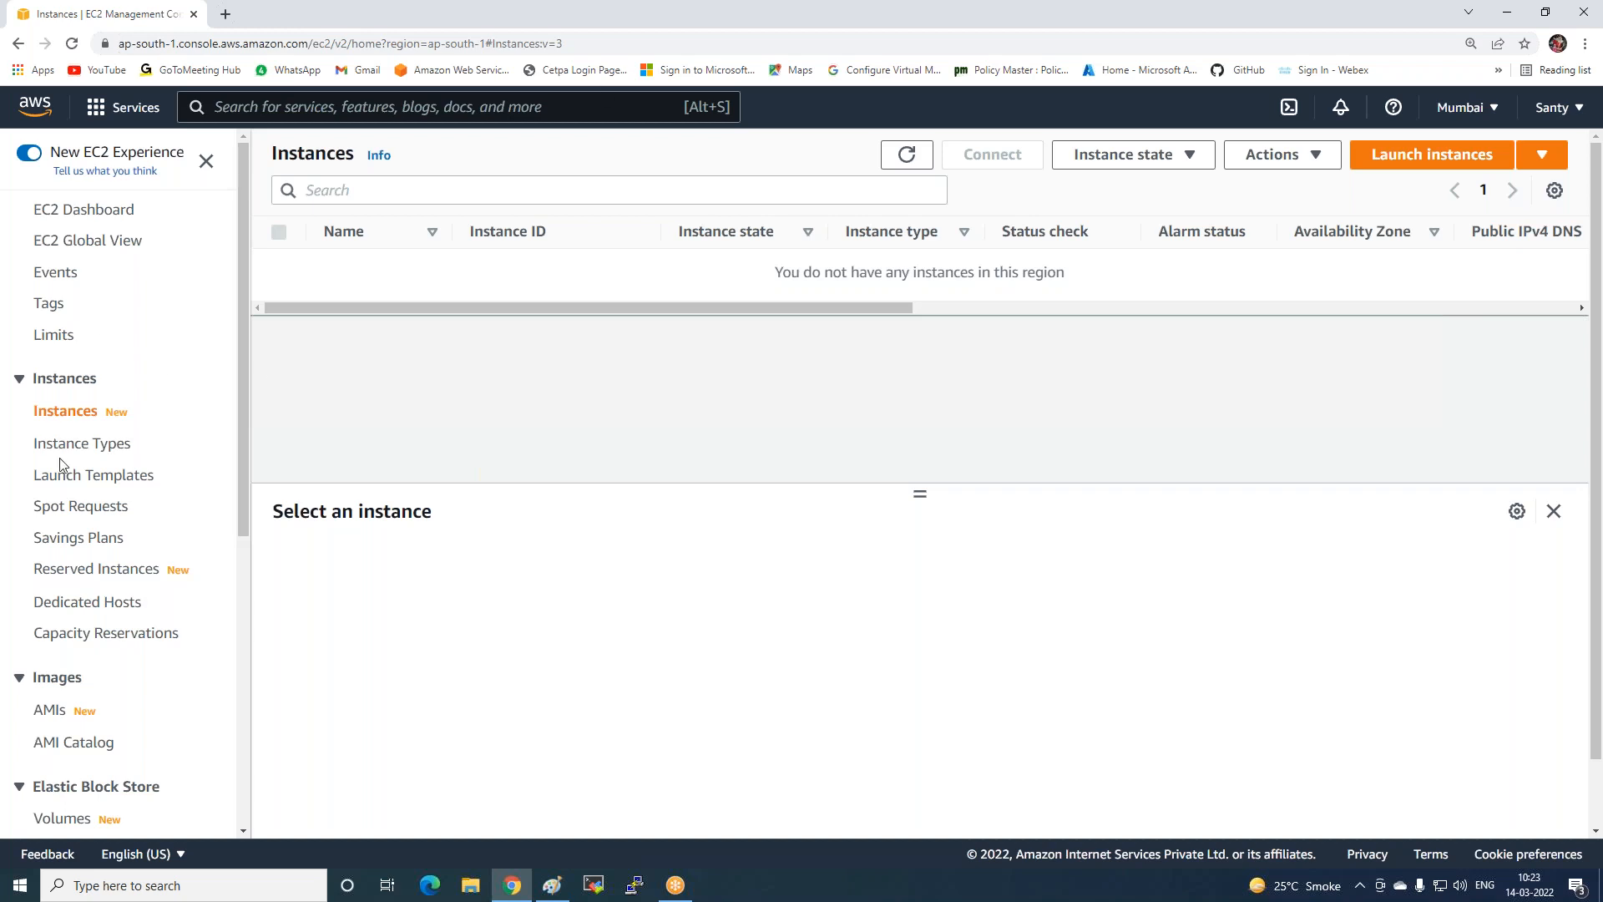
Create an RSA key pair named Windows-key in .pem format from the Key Pairs page.
{"action": "scroll", "coordinate": [62, 472], "scroll_direction": "down", "scroll_amount": 3}
{"action": "scroll", "coordinate": [67, 478], "scroll_direction": "down", "scroll_amount": 2}
{"action": "scroll", "coordinate": [34, 493], "scroll_direction": "down", "scroll_amount": 3}
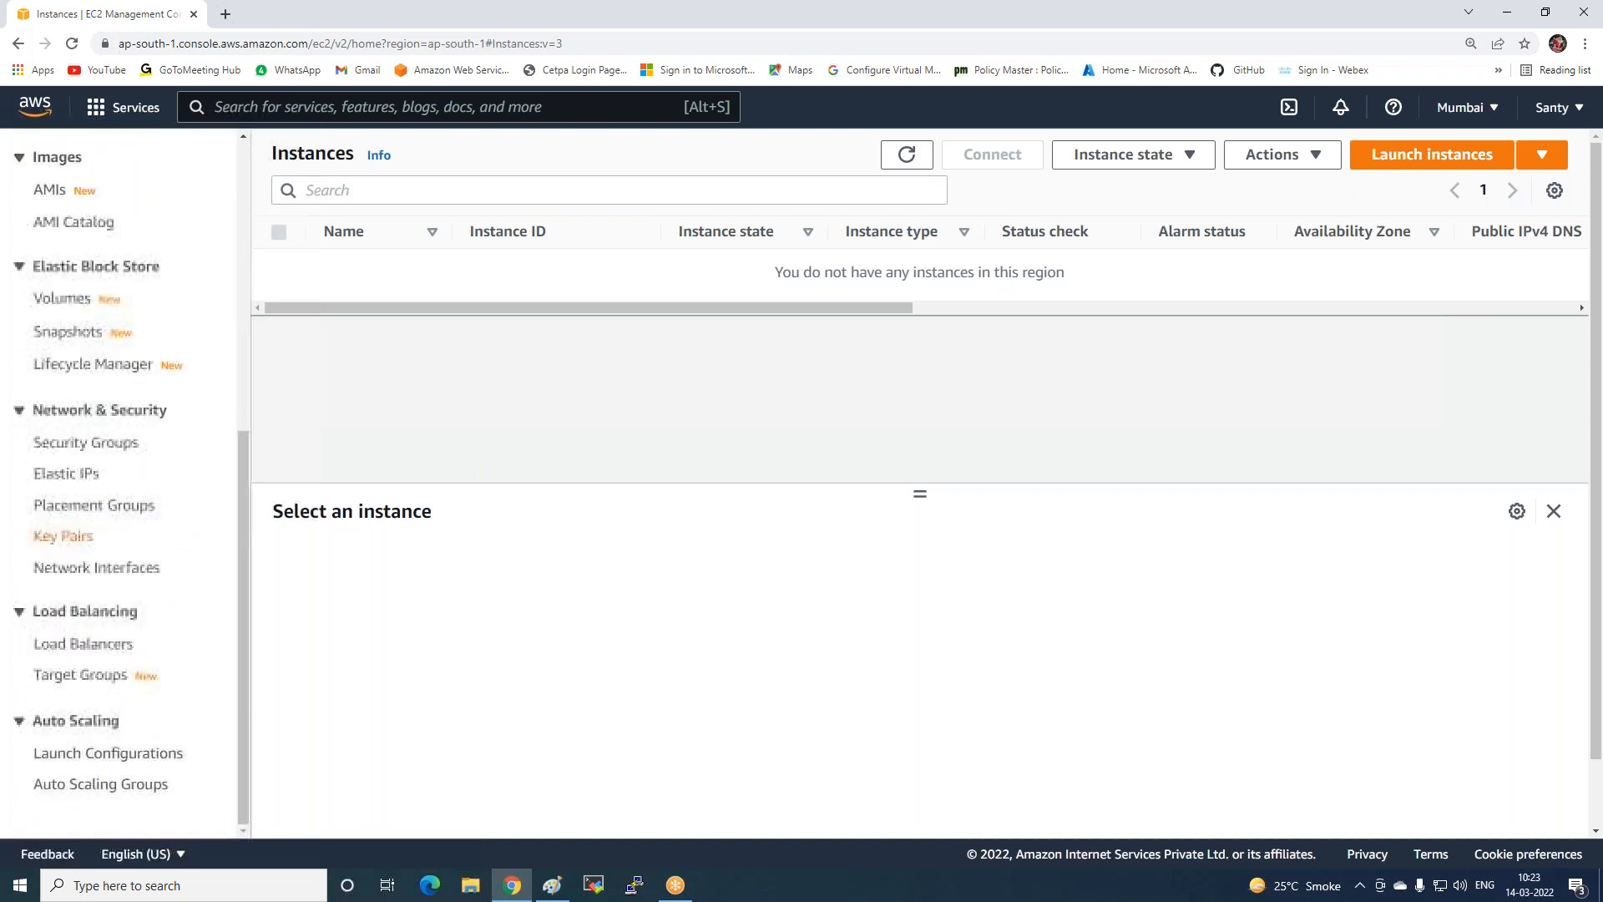
{"action": "left_click", "coordinate": [81, 537]}
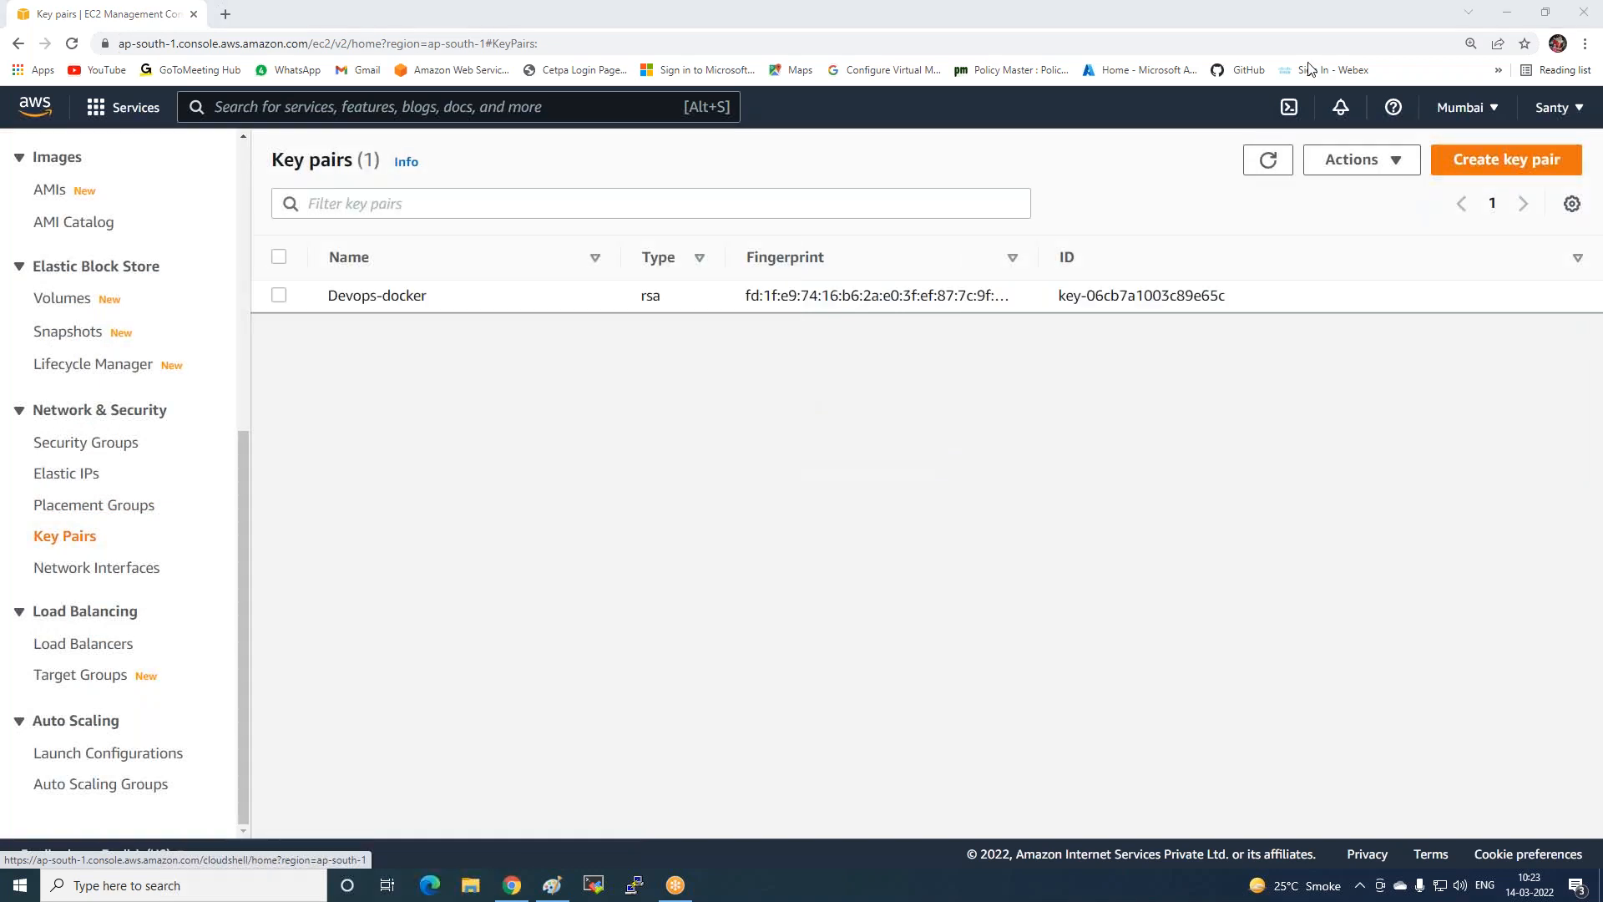
{"action": "left_click", "coordinate": [1472, 172]}
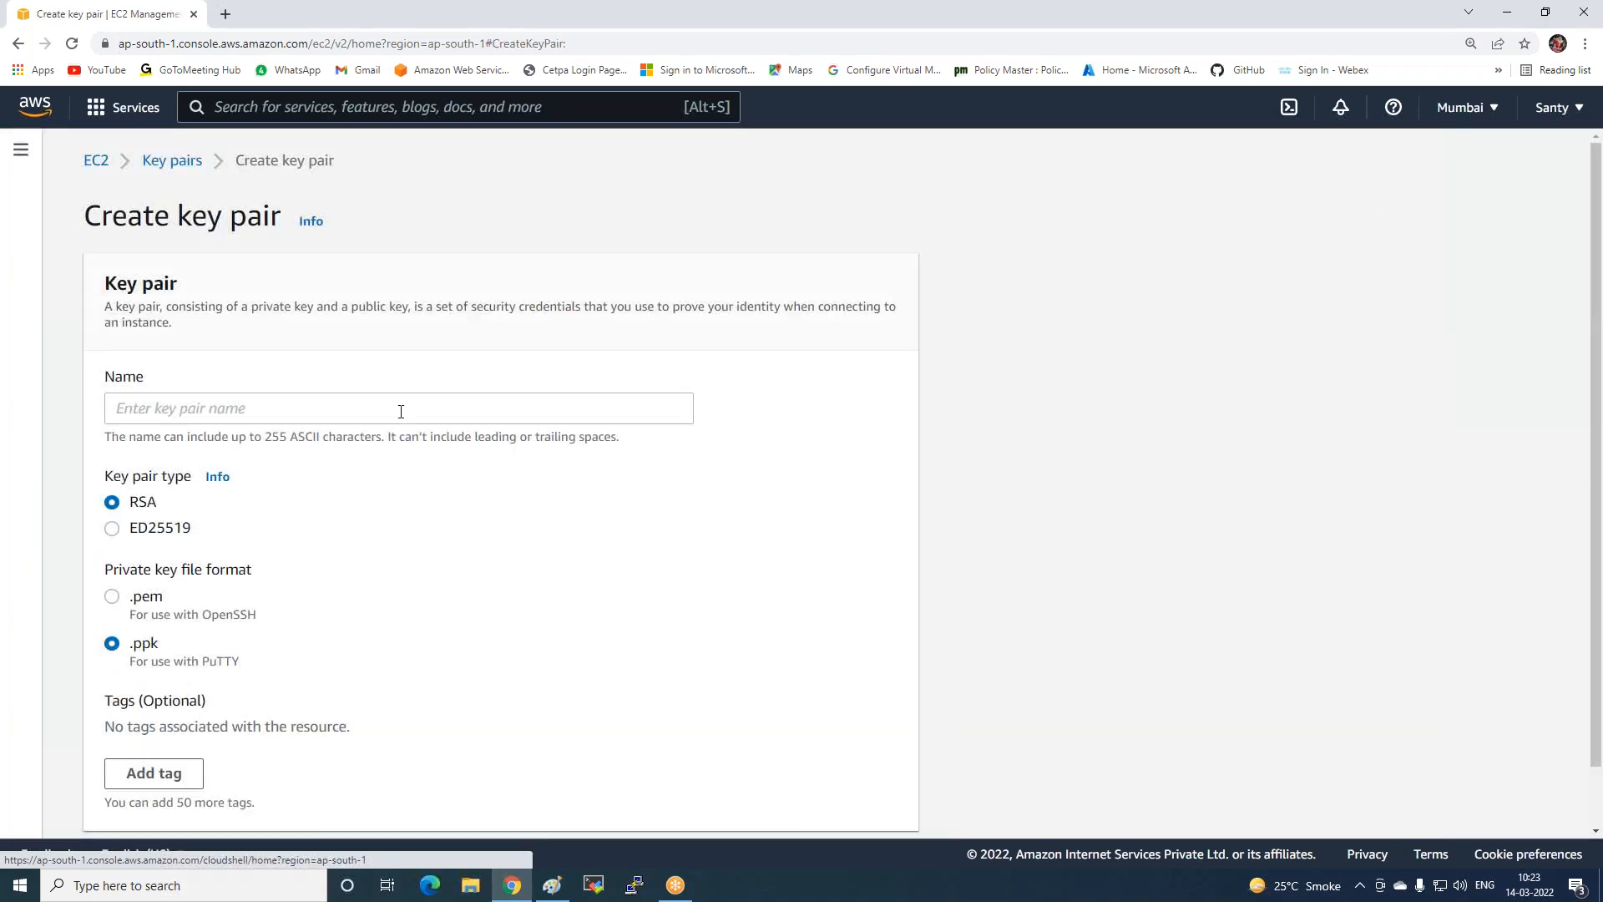
{"action": "left_click", "coordinate": [401, 409]}
{"action": "type", "text": "Windows-key"}
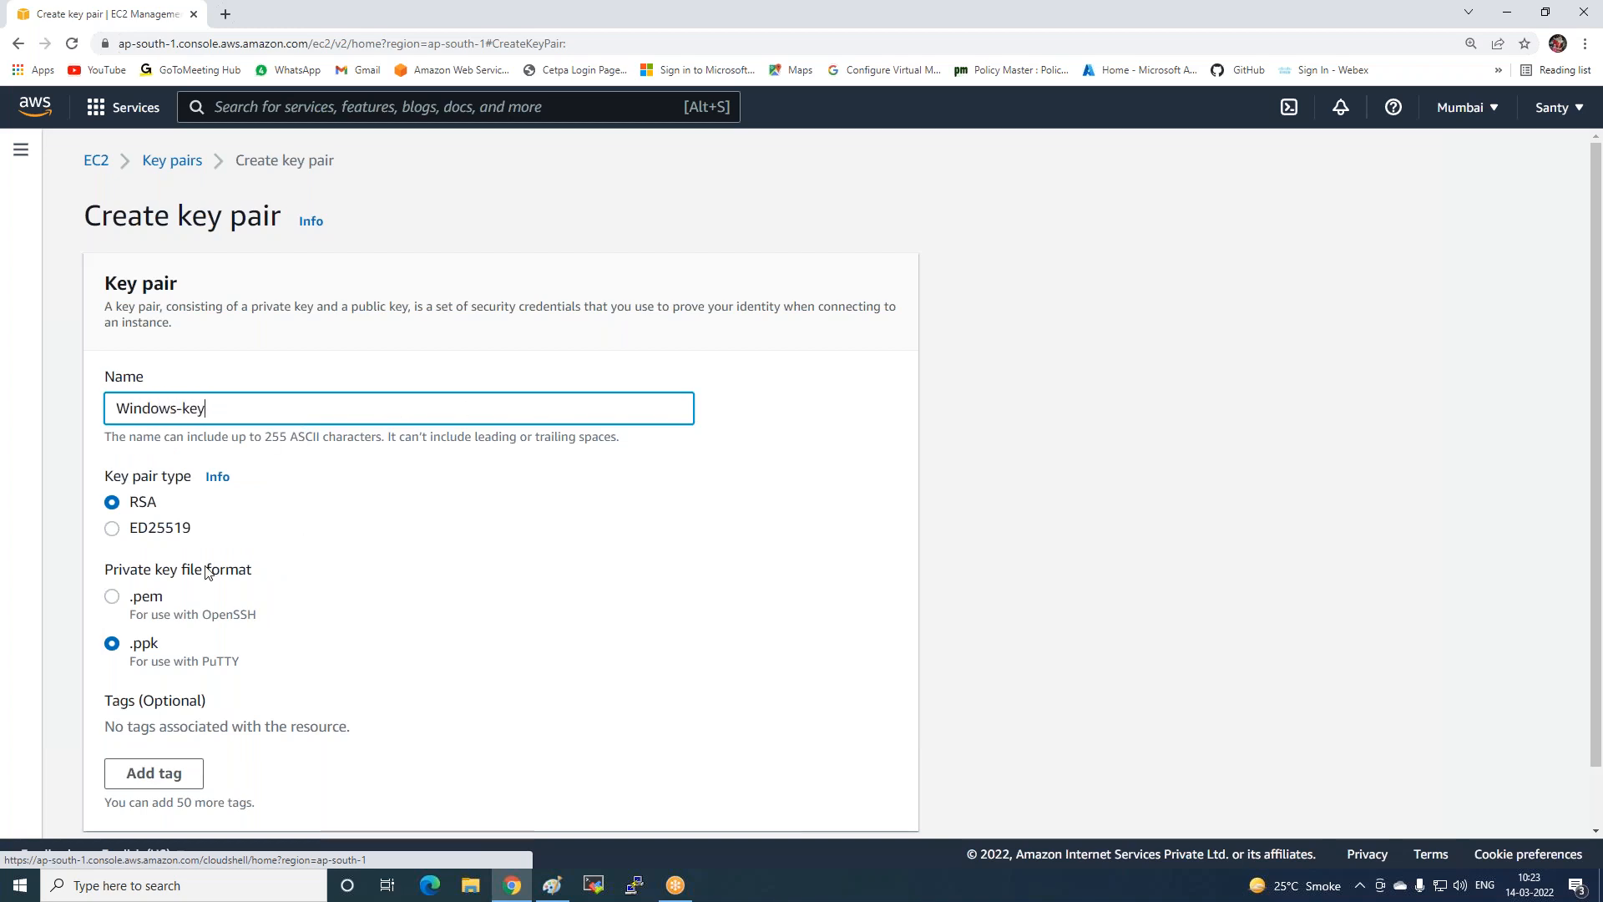
{"action": "left_click", "coordinate": [112, 597]}
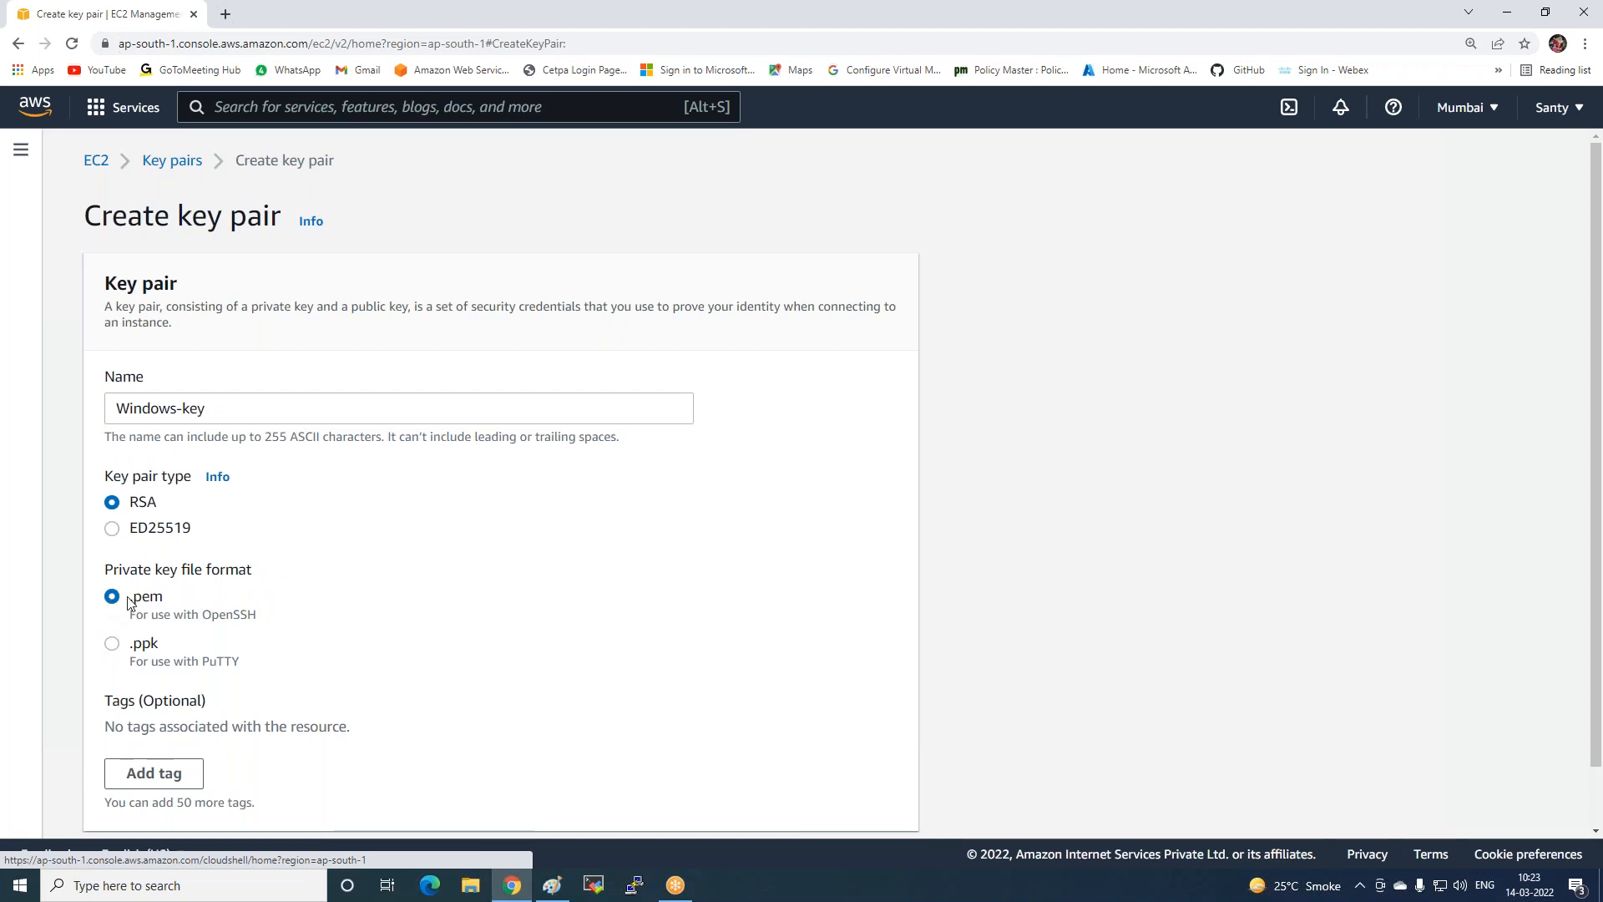
{"action": "scroll", "coordinate": [295, 597], "scroll_direction": "down", "scroll_amount": 2}
{"action": "left_click", "coordinate": [835, 802]}
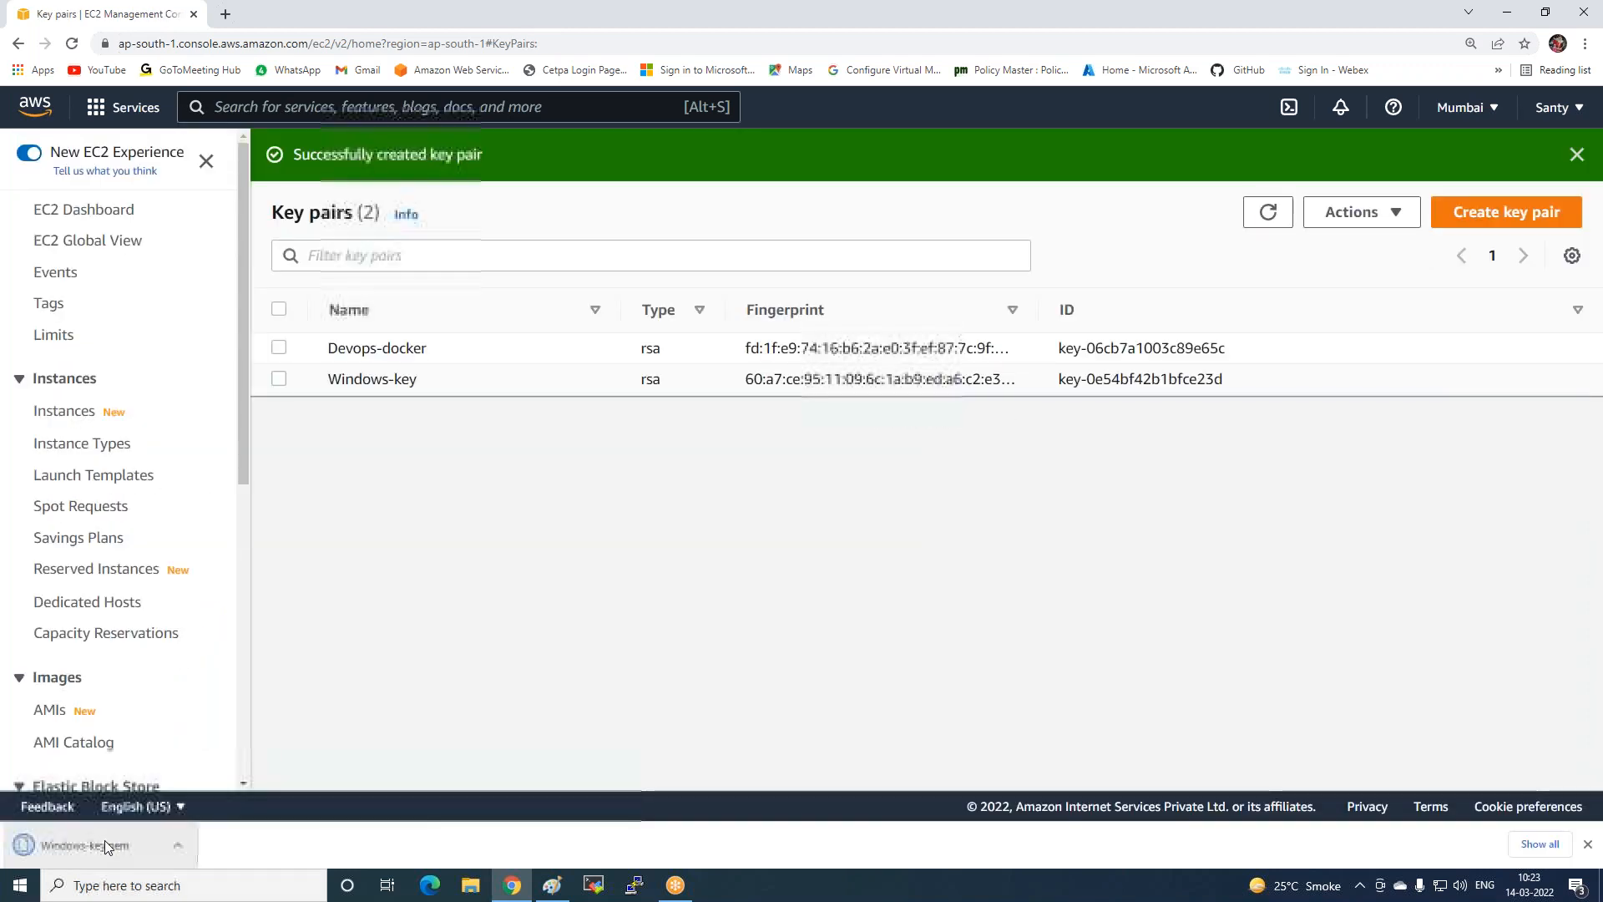
{"action": "scroll", "coordinate": [222, 519], "scroll_direction": "down", "scroll_amount": 3}
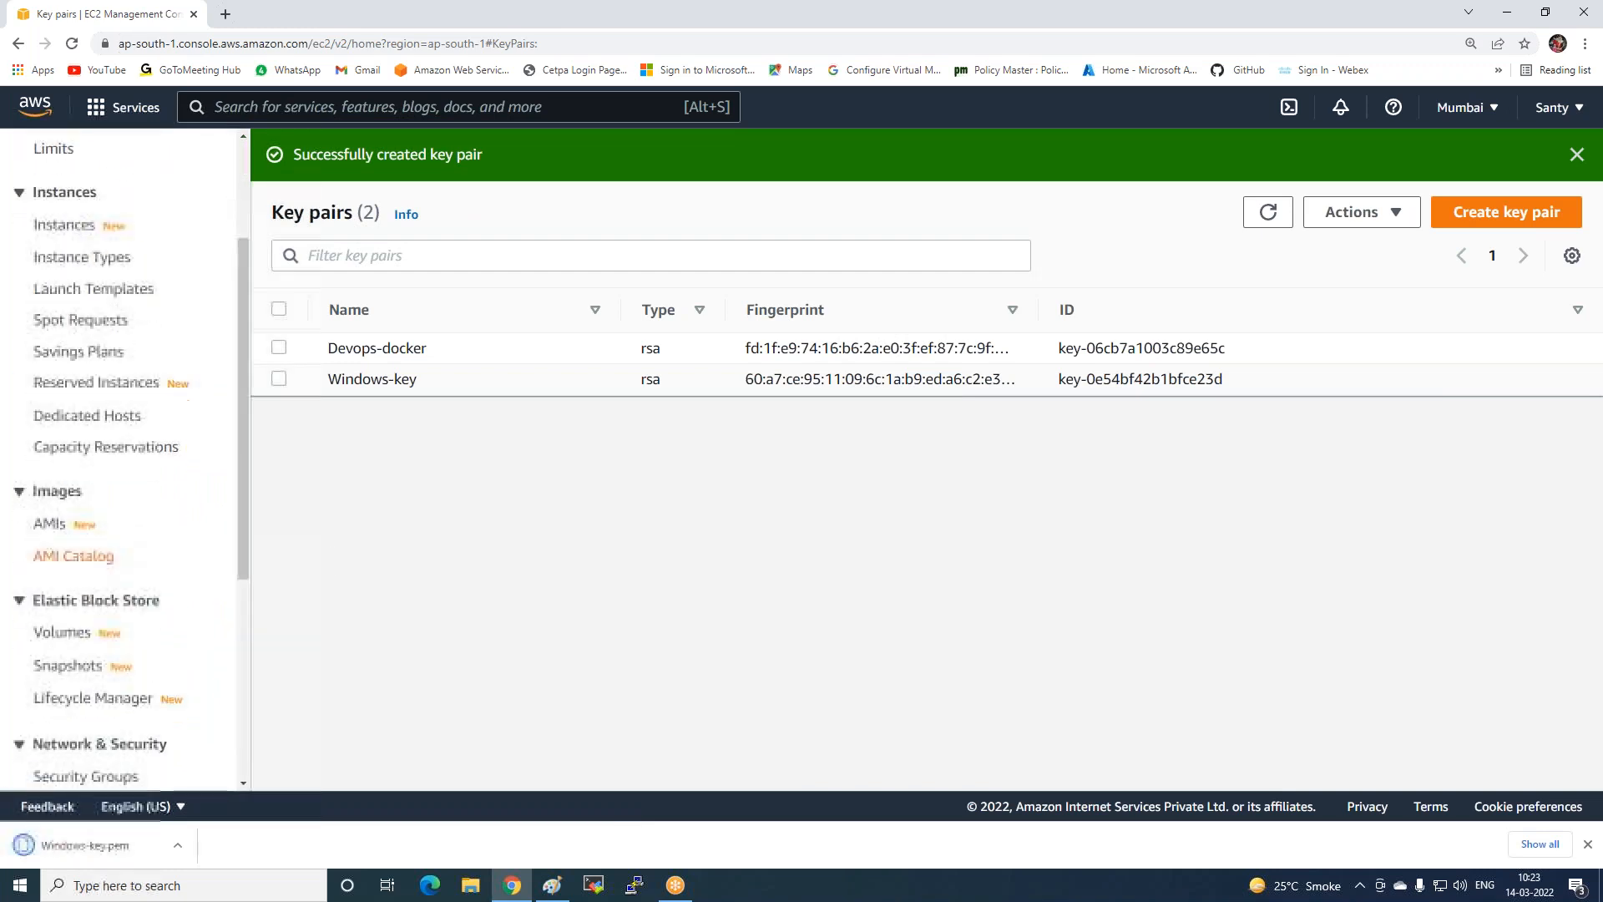
{"action": "scroll", "coordinate": [96, 548], "scroll_direction": "down", "scroll_amount": 3}
Start a new security group named Load-balancer-SG.
{"action": "left_click", "coordinate": [83, 628]}
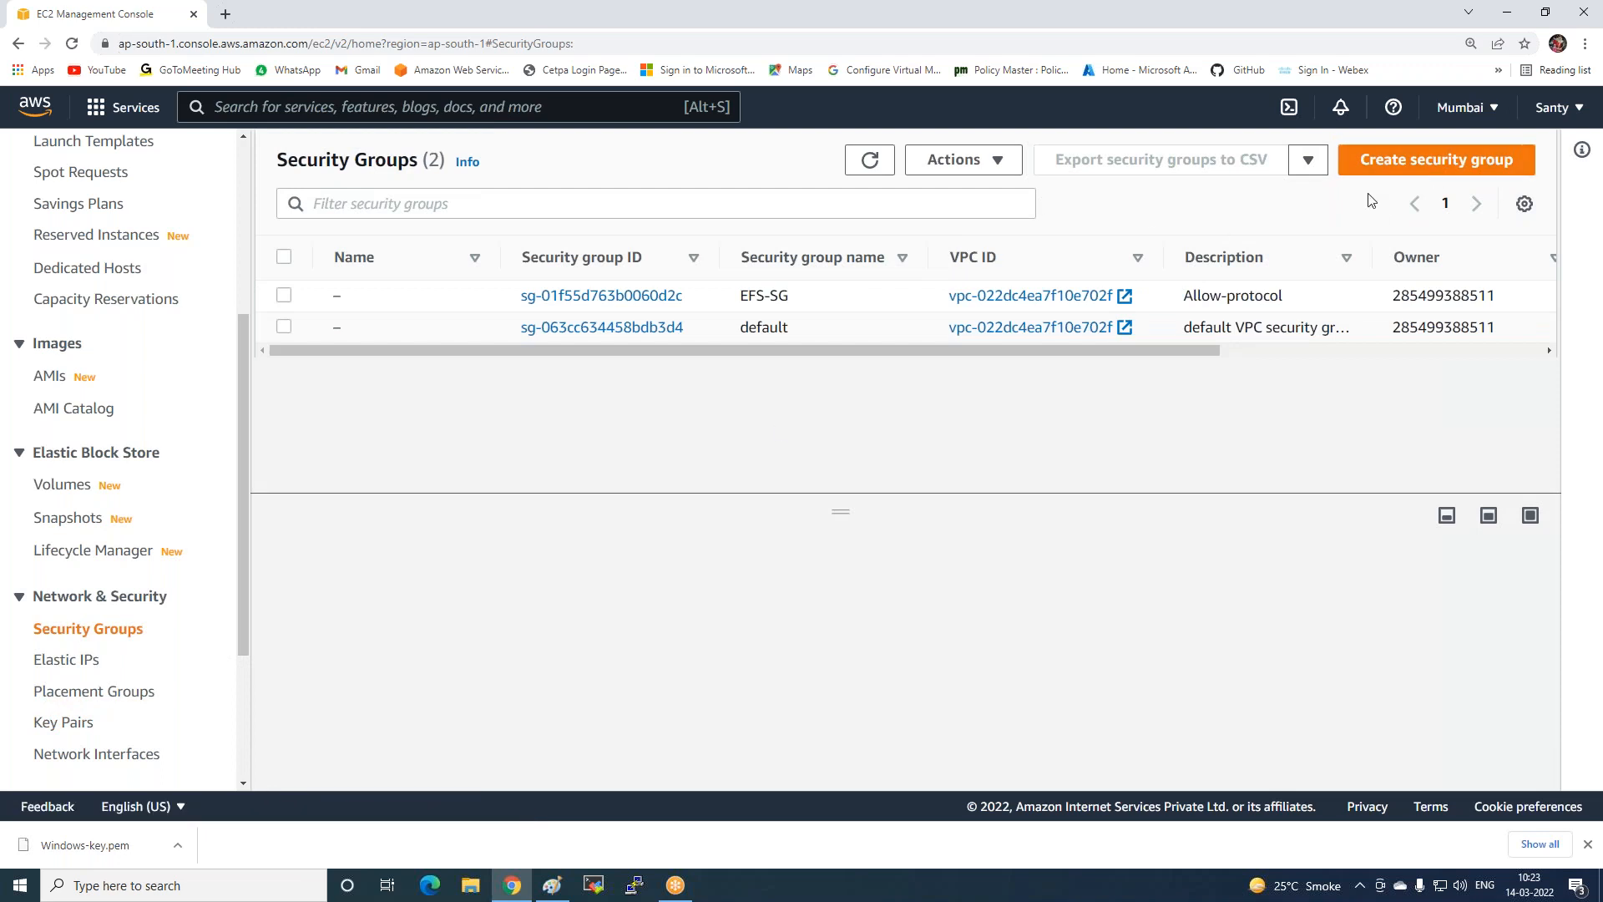
{"action": "left_click", "coordinate": [499, 293]}
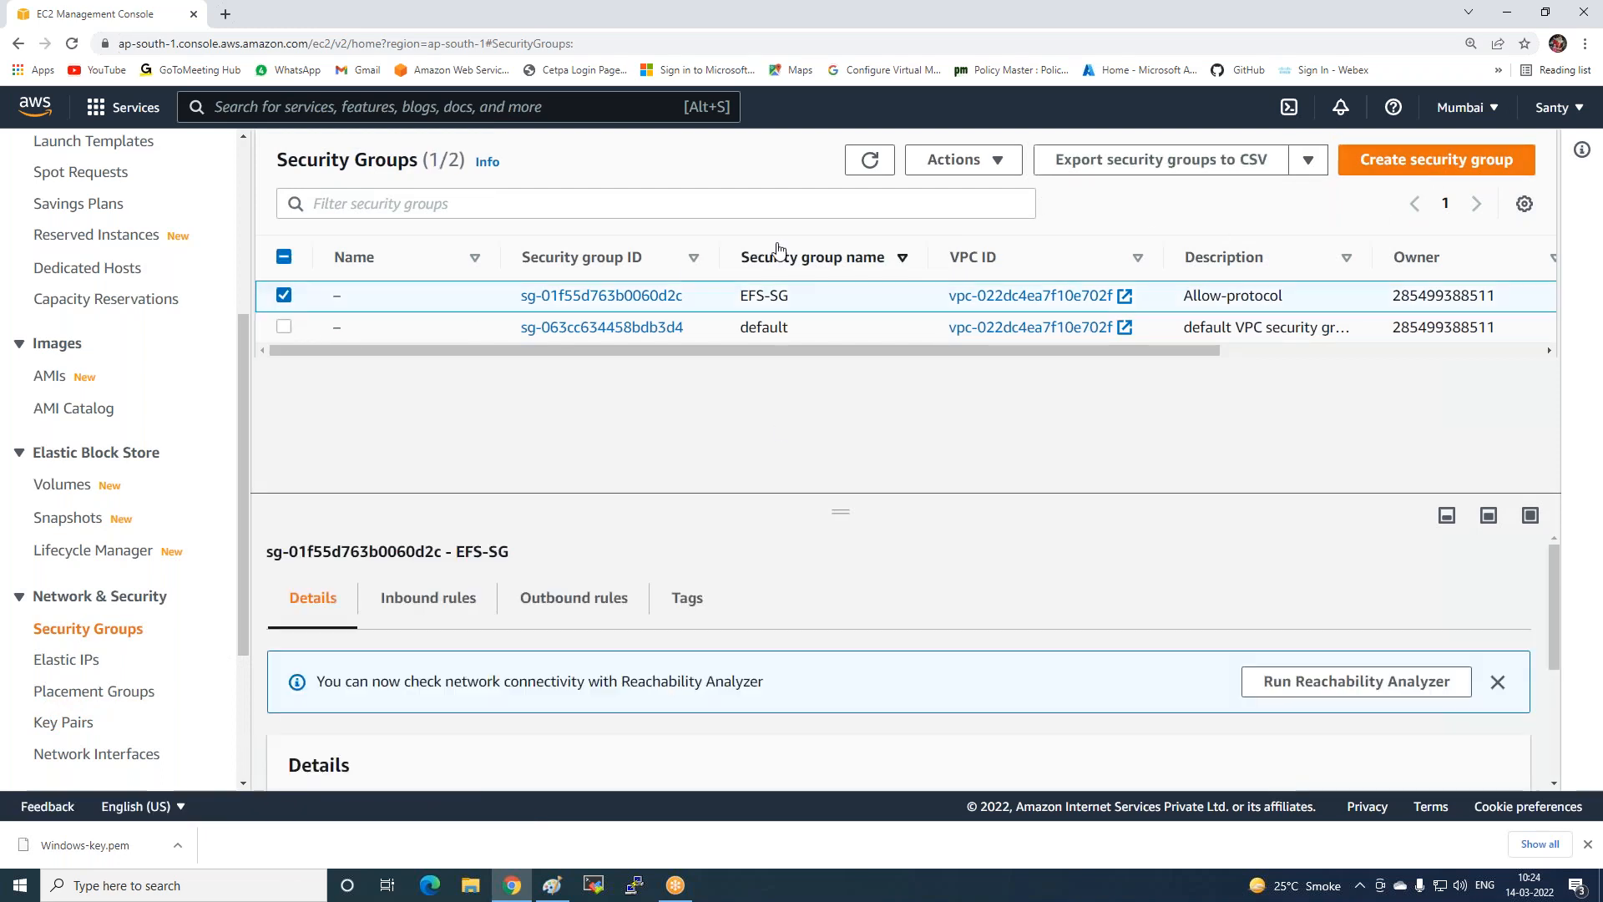
{"action": "left_click", "coordinate": [1424, 167]}
{"action": "left_click", "coordinate": [160, 406]}
{"action": "type", "text": "Load"}
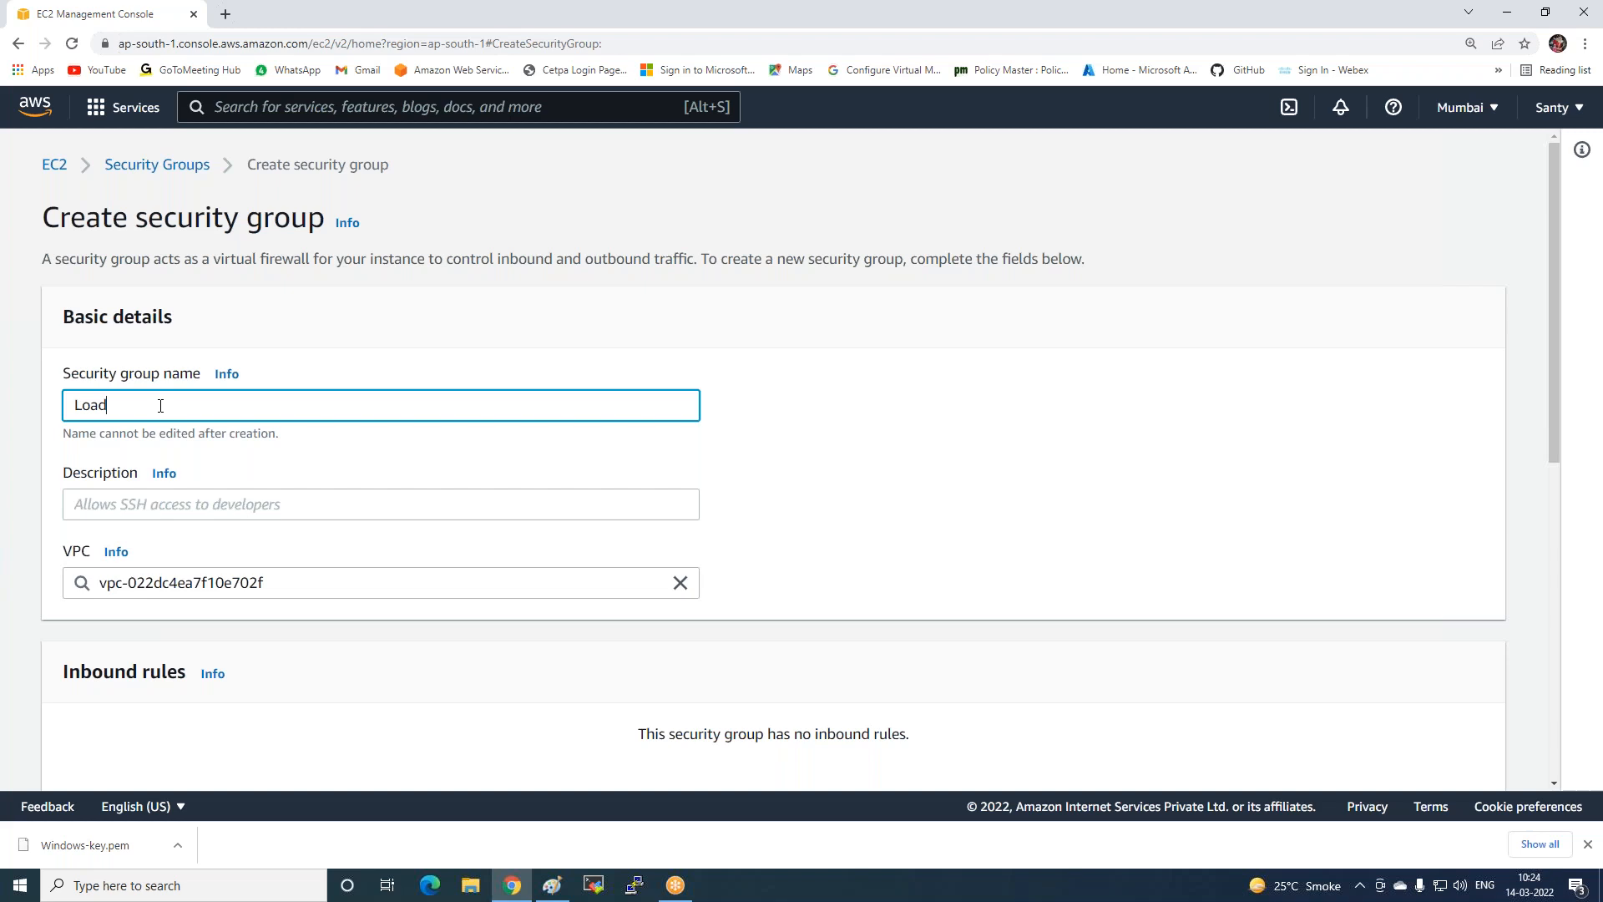
{"action": "type", "text": "-balancer-SG"}
Add three inbound rules with types RDP, HTTP and HTTPS.
{"action": "scroll", "coordinate": [211, 481], "scroll_direction": "down", "scroll_amount": 2}
{"action": "left_click", "coordinate": [136, 644]}
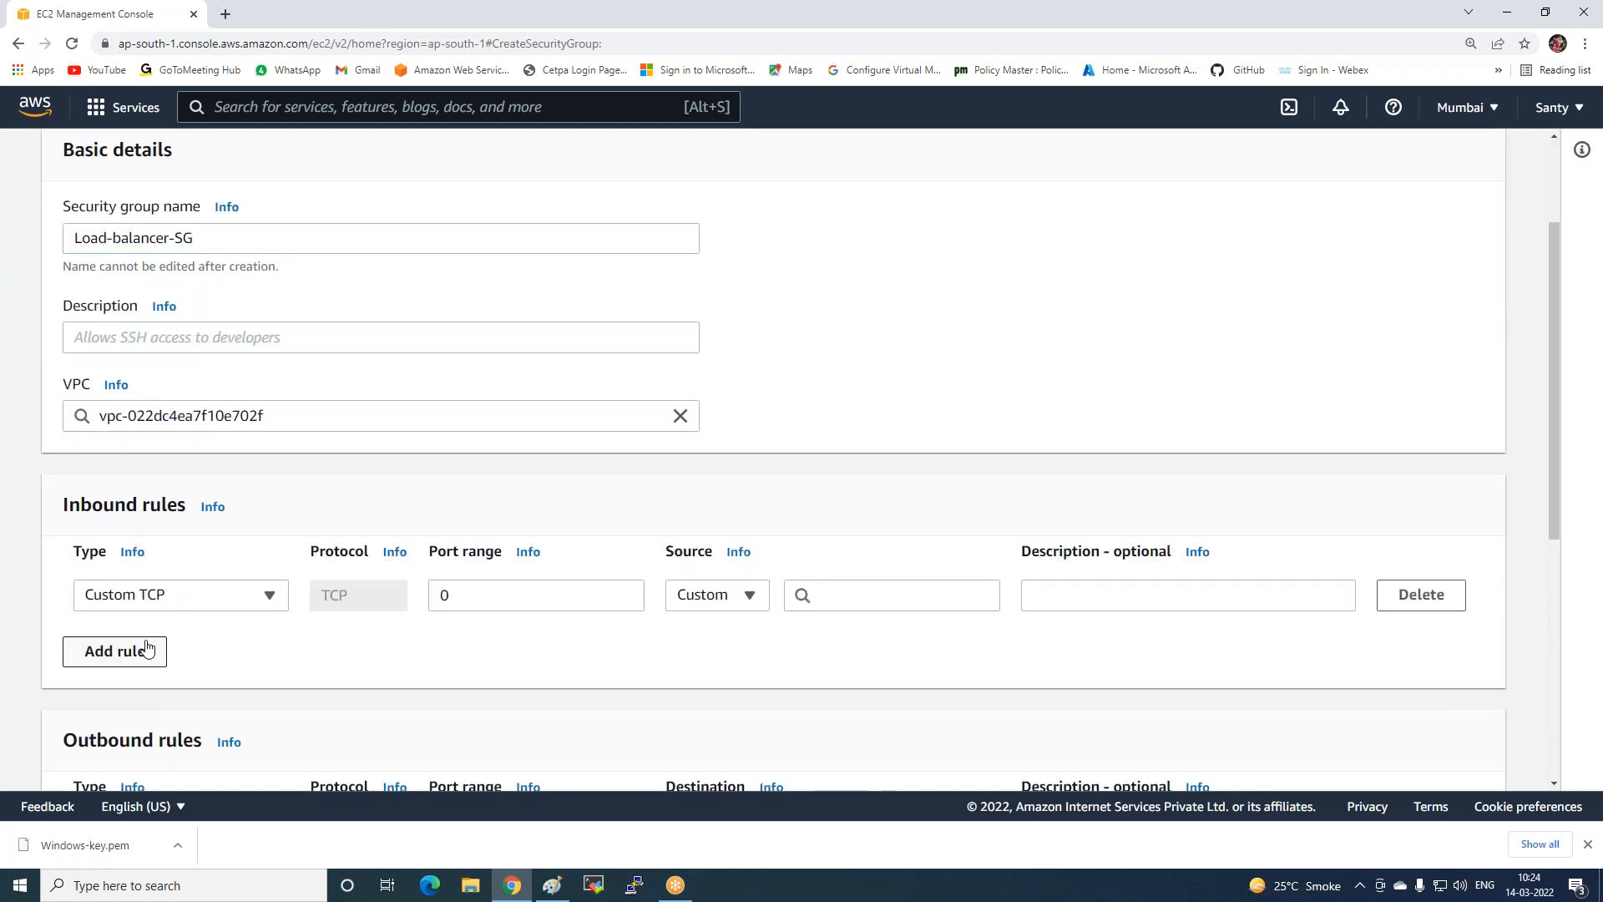
{"action": "left_click", "coordinate": [117, 576]}
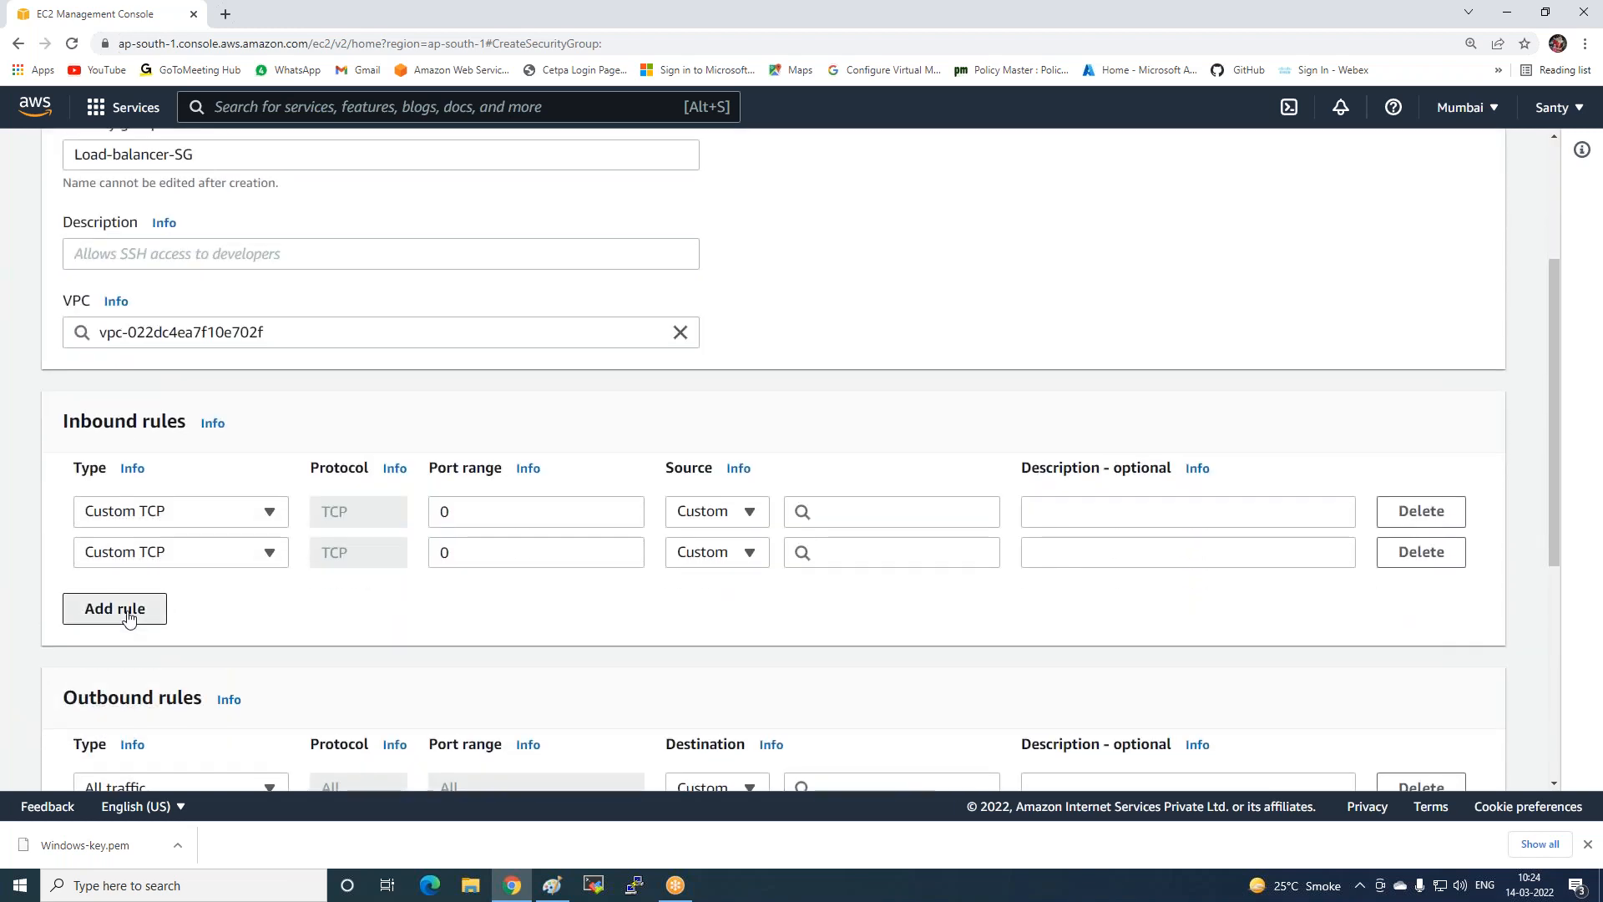
{"action": "left_click", "coordinate": [128, 613]}
{"action": "left_click", "coordinate": [185, 518]}
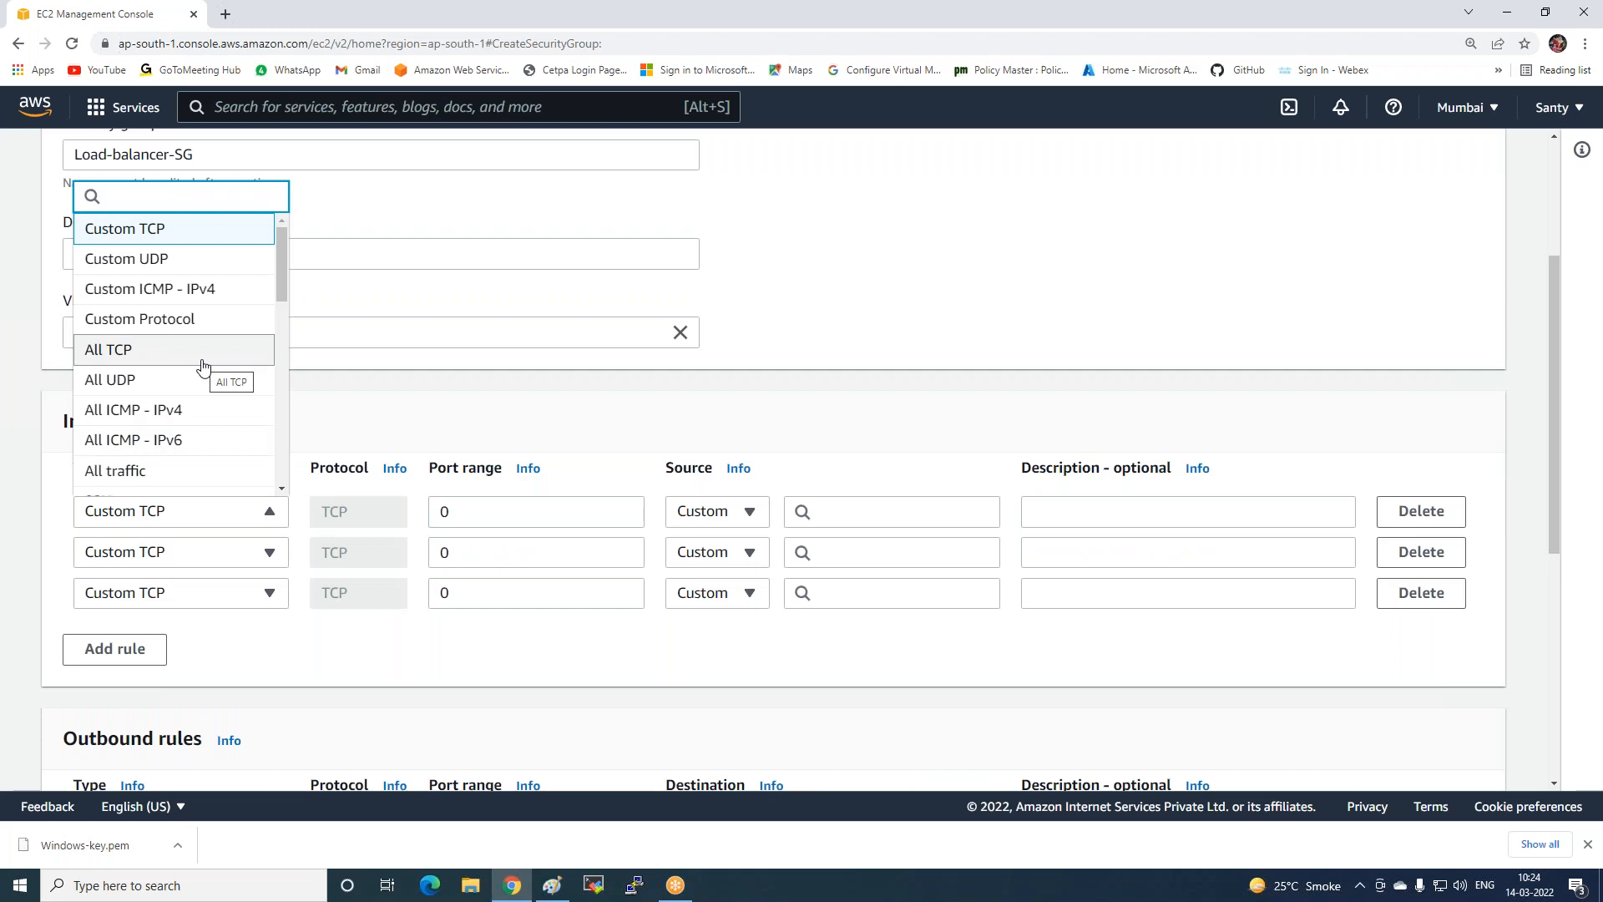
{"action": "type", "text": "rd"}
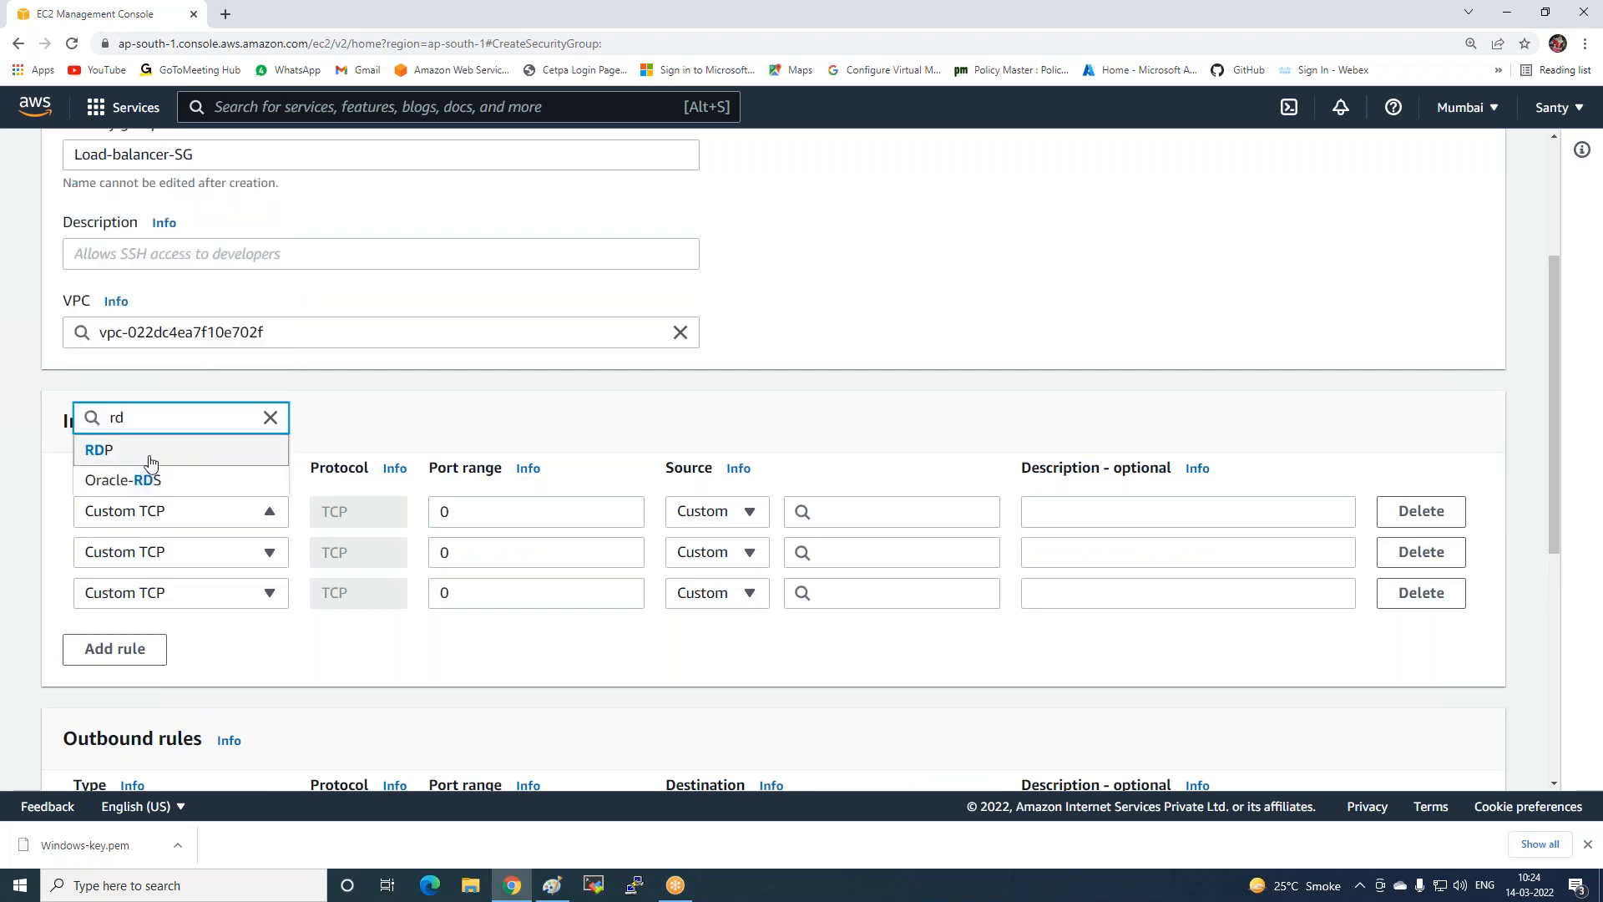
{"action": "left_click", "coordinate": [148, 453]}
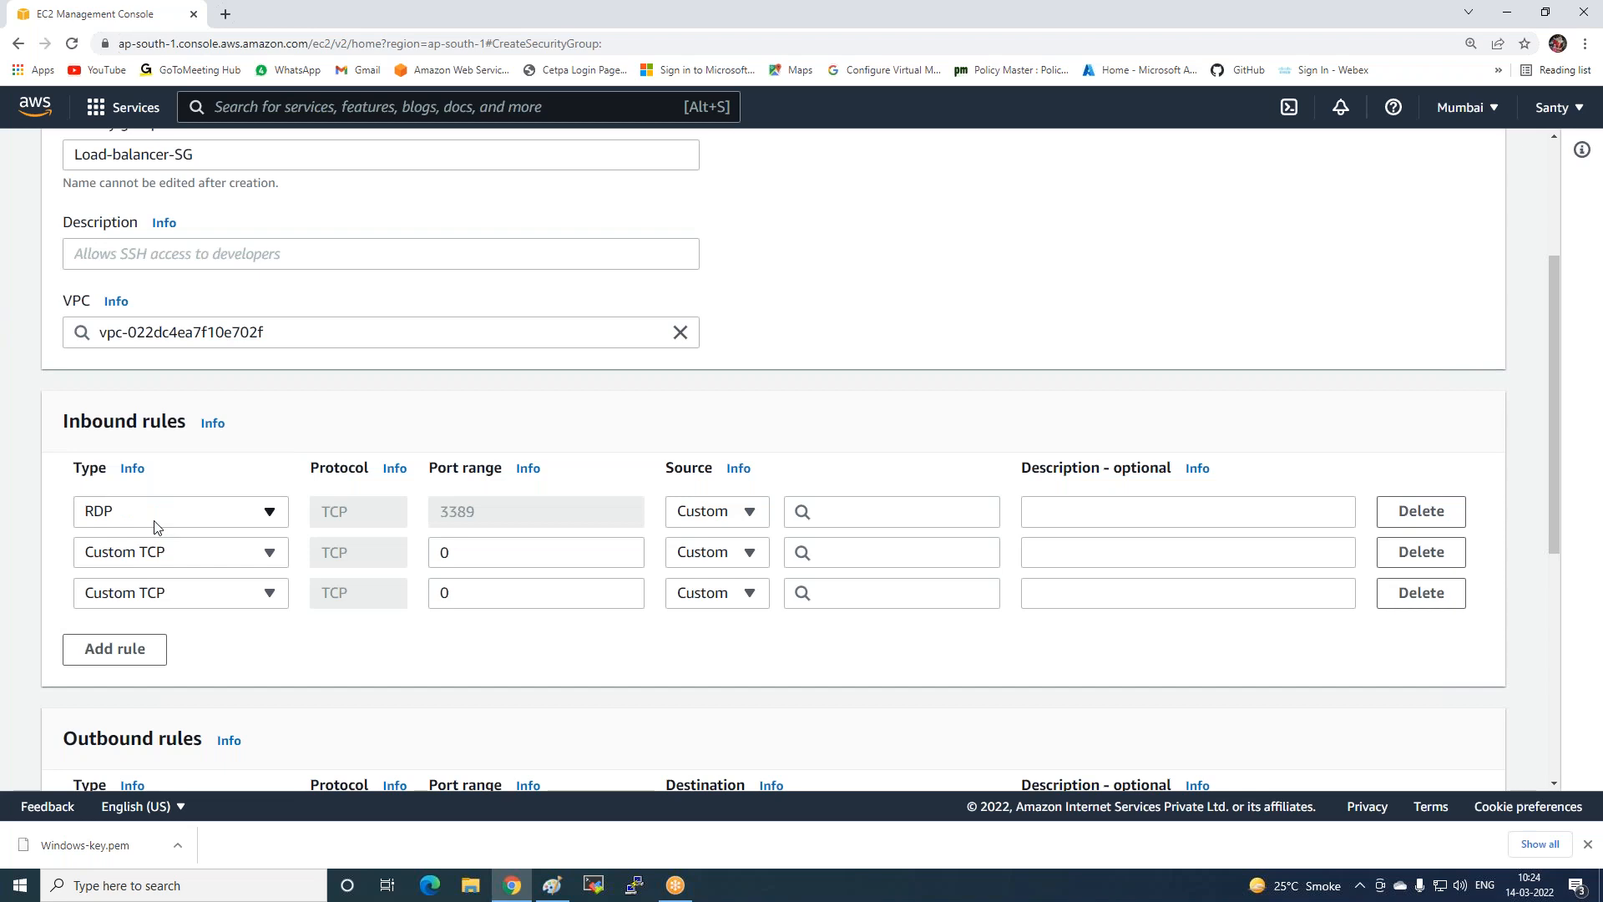
{"action": "left_click", "coordinate": [150, 554]}
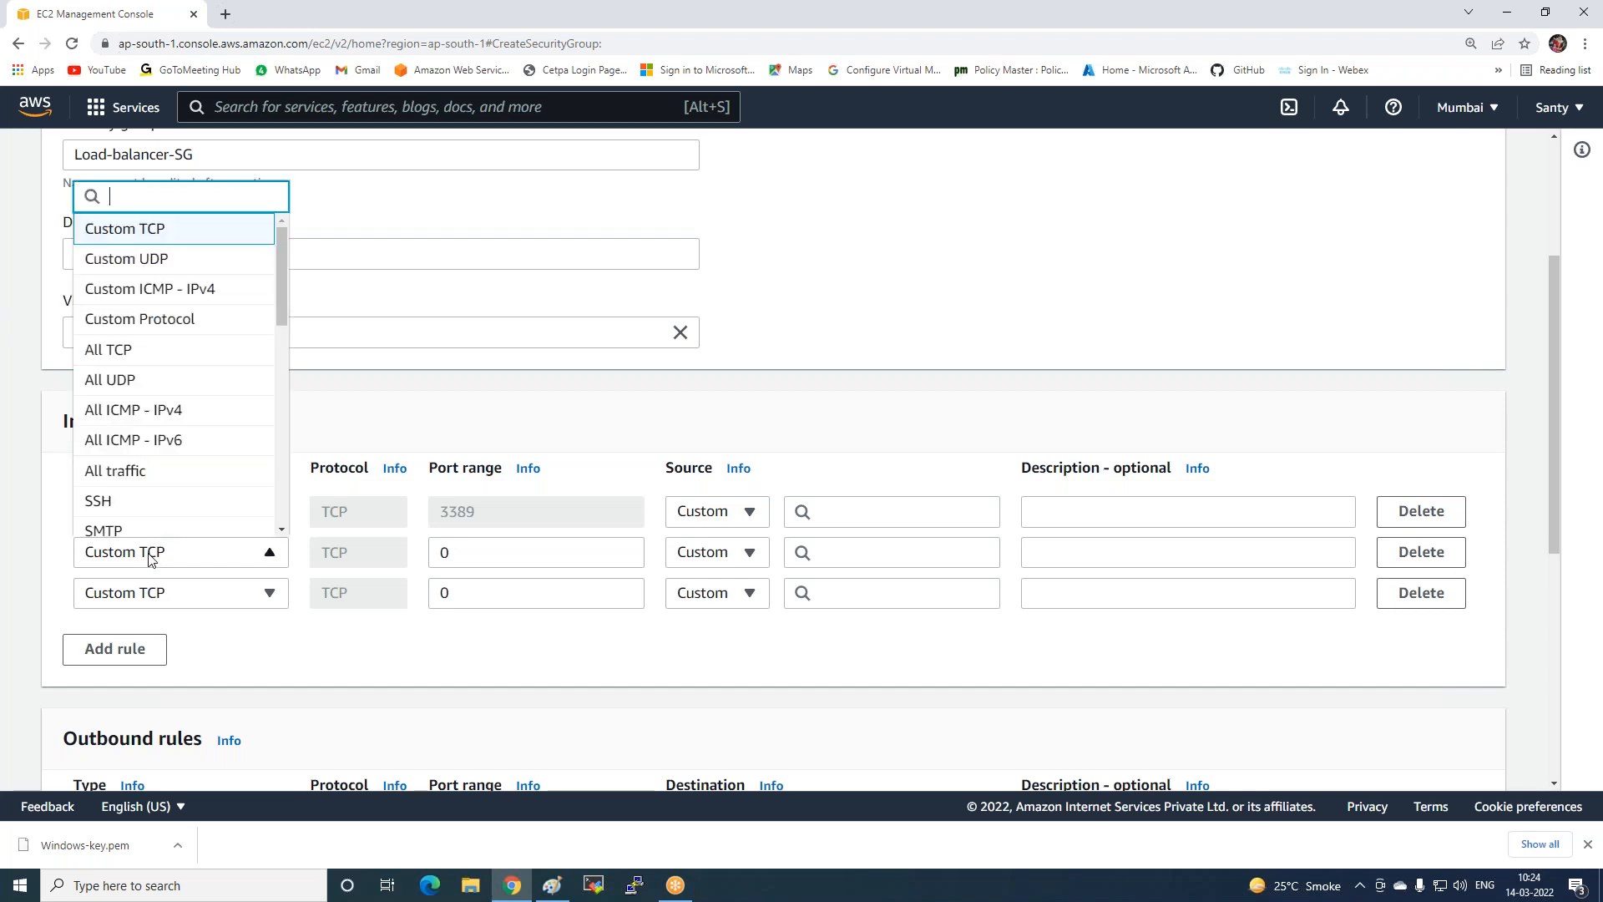
{"action": "type", "text": "htt"}
{"action": "left_click", "coordinate": [125, 428]}
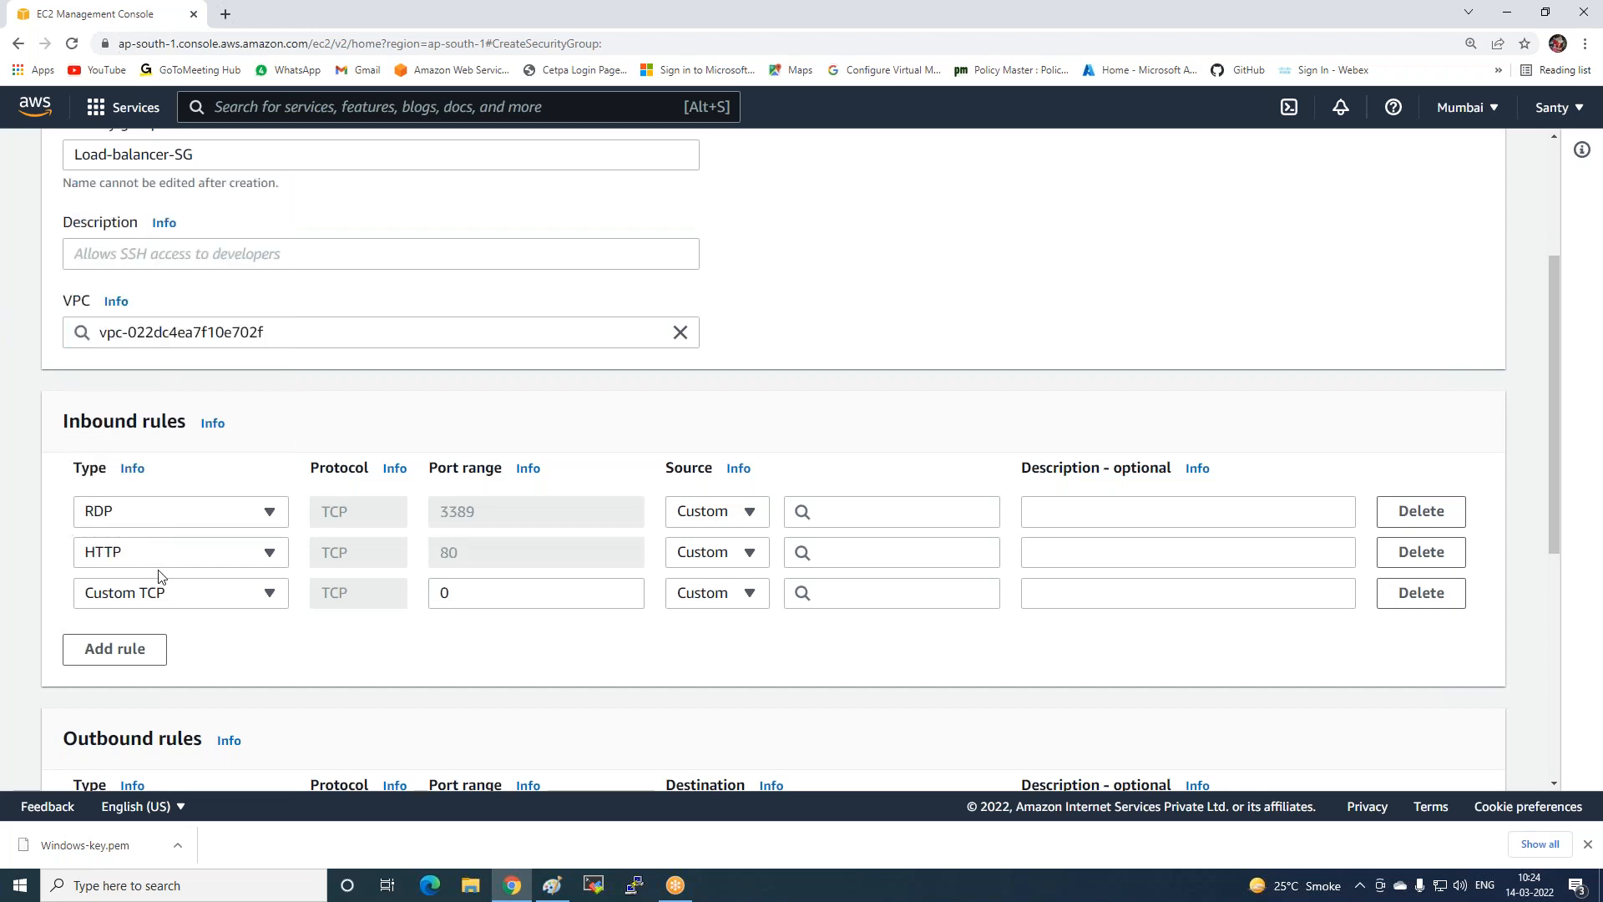
{"action": "left_click", "coordinate": [155, 598]}
{"action": "type", "text": "htt"}
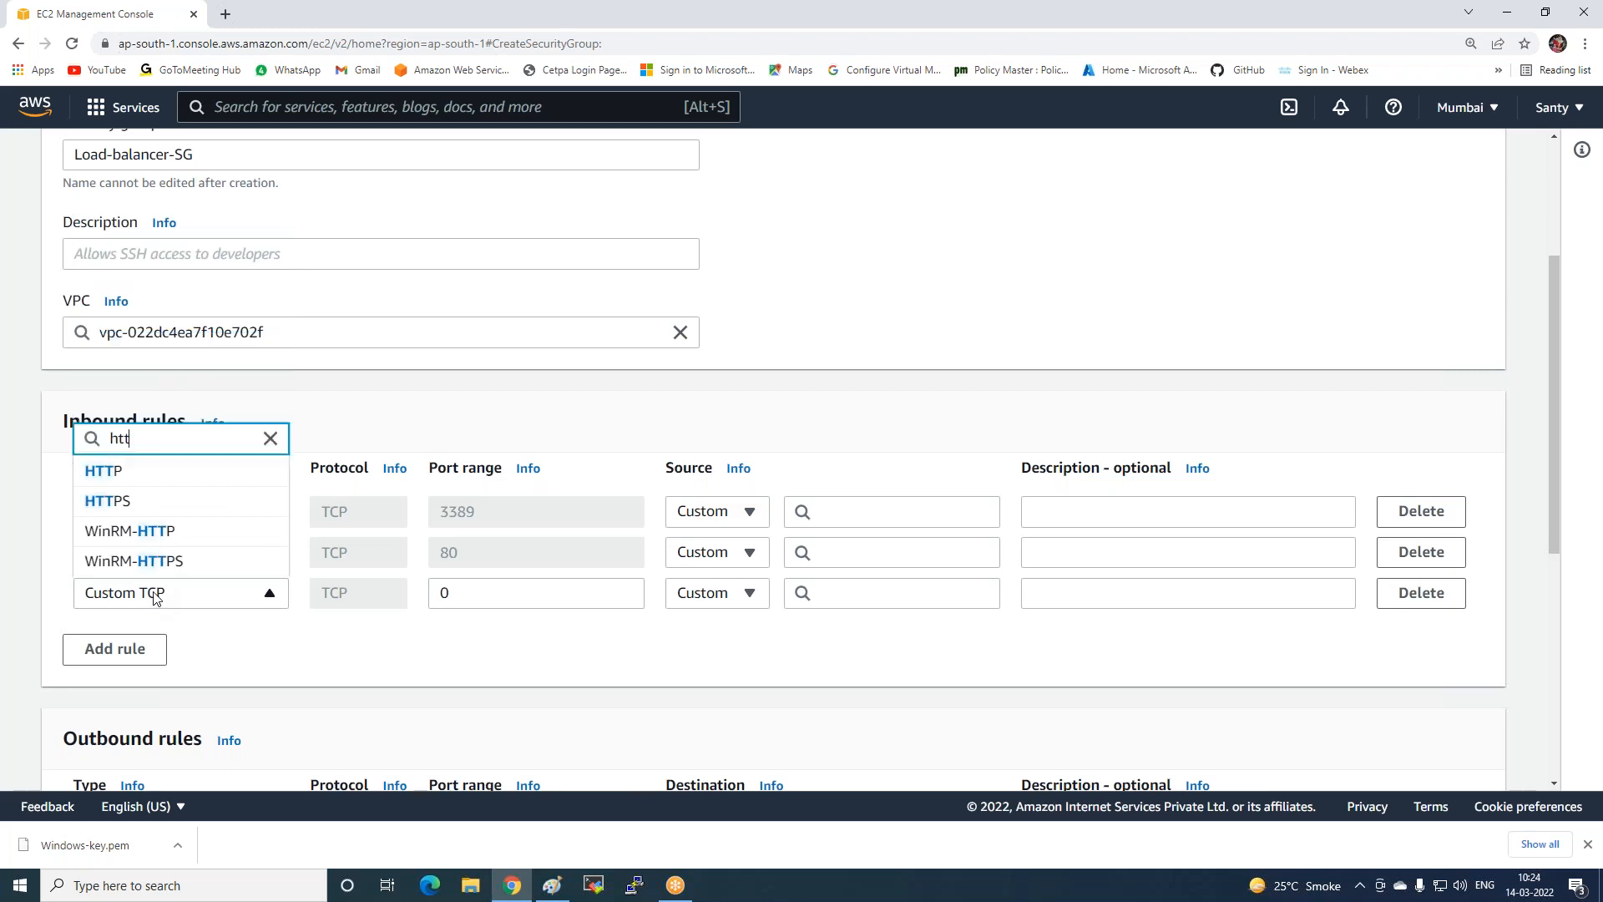
{"action": "left_click", "coordinate": [129, 501]}
Add three more inbound rules: SSH and two All traffic entries.
{"action": "left_click", "coordinate": [137, 647]}
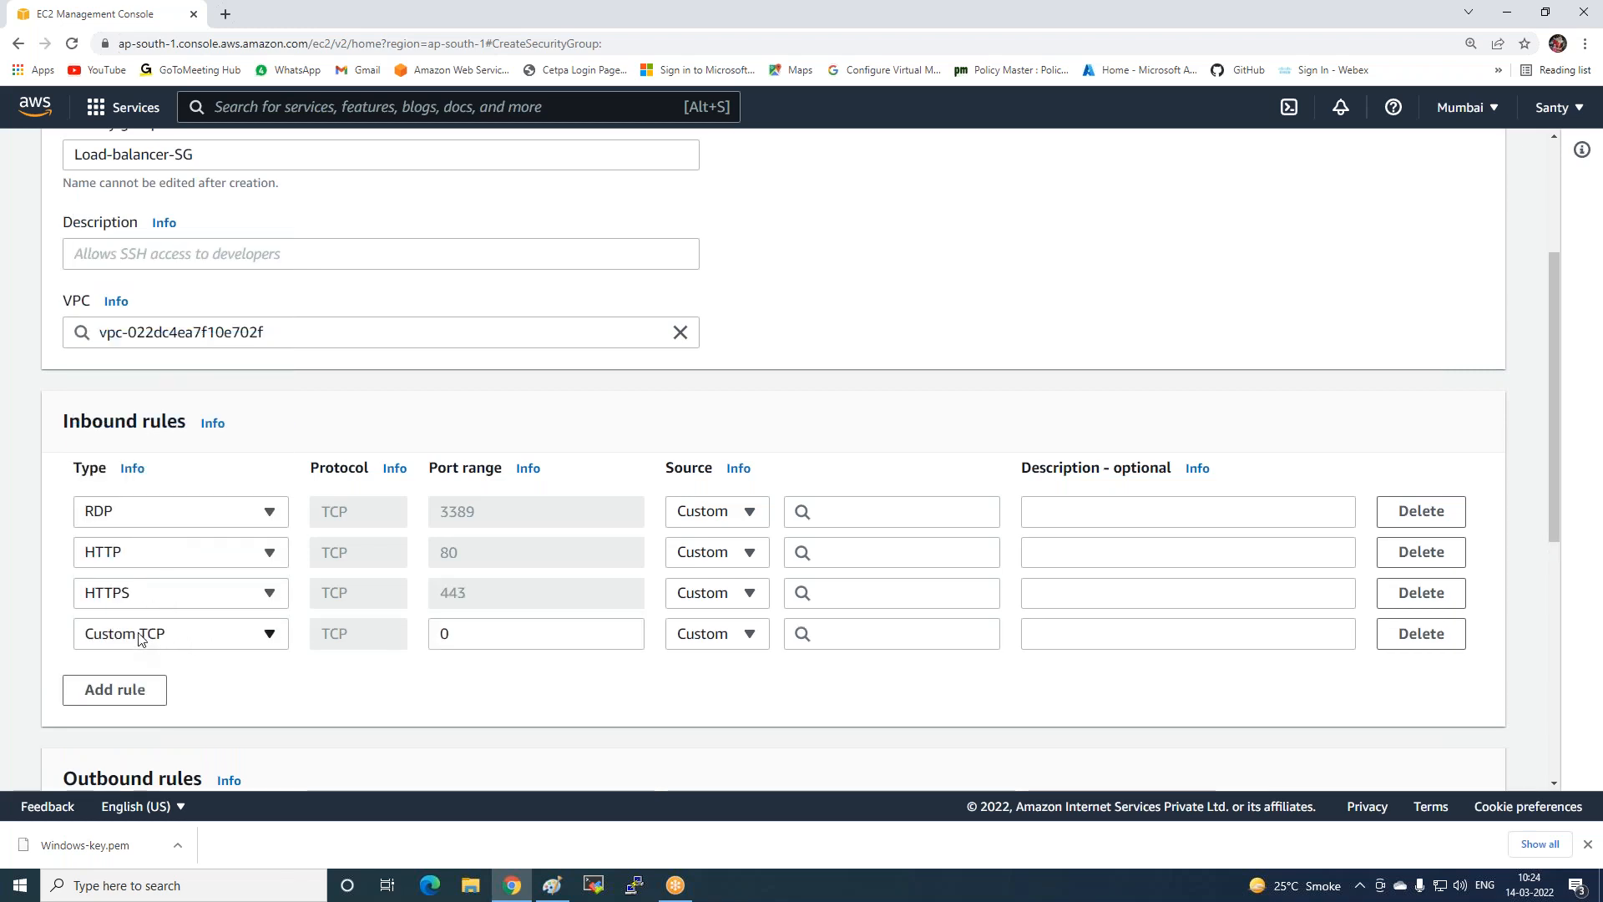
{"action": "left_click", "coordinate": [139, 635]}
{"action": "type", "text": "ss"}
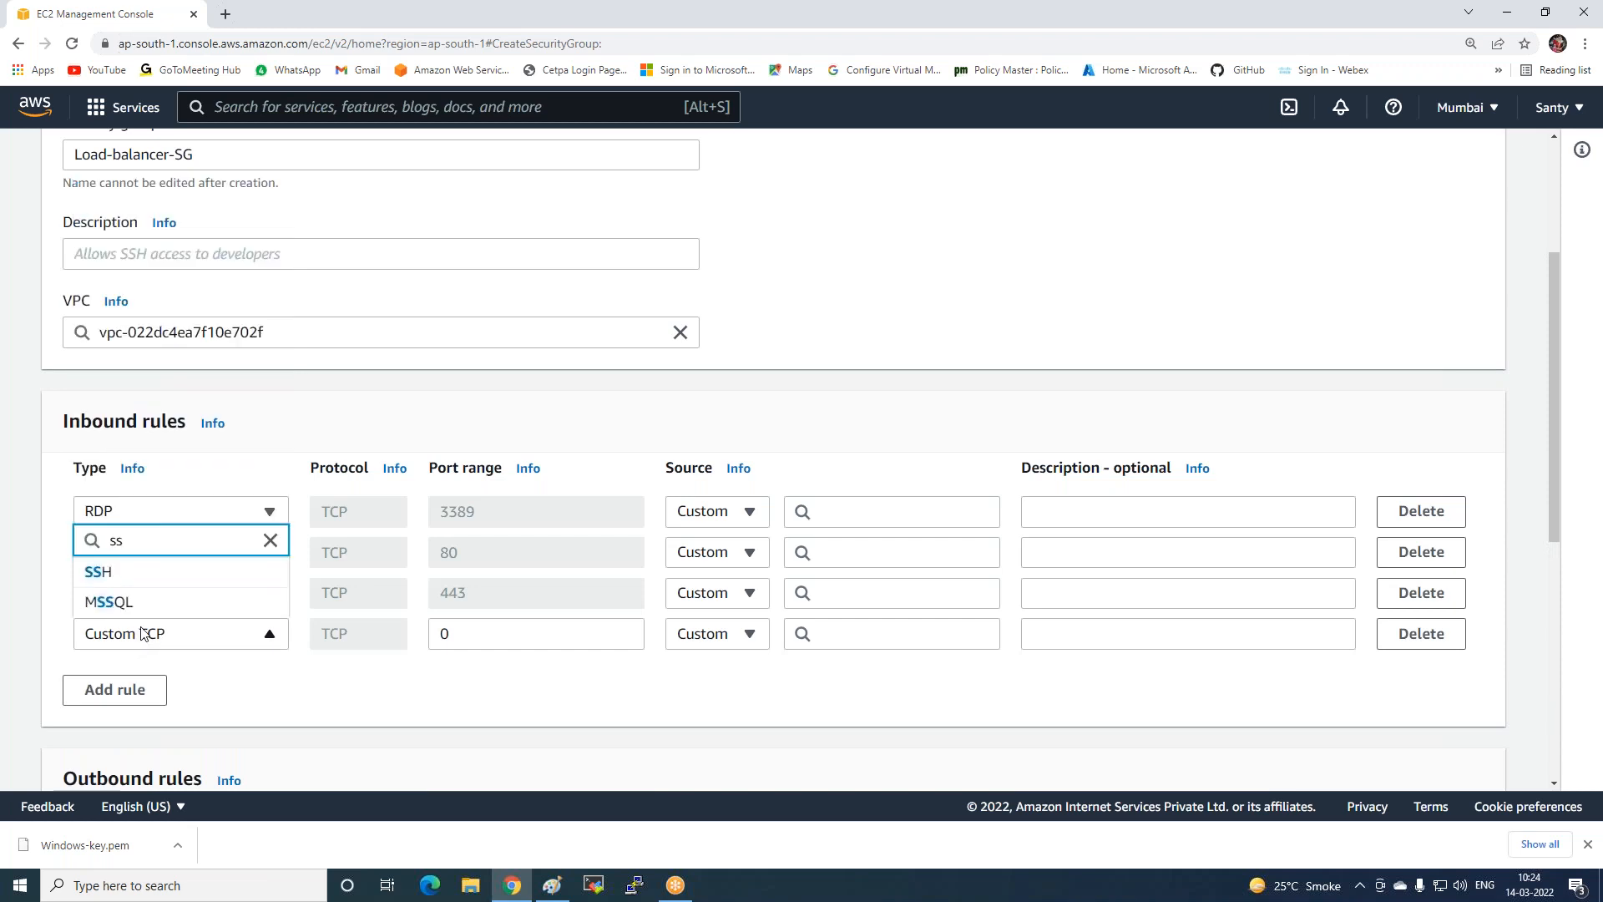
{"action": "left_click", "coordinate": [134, 571]}
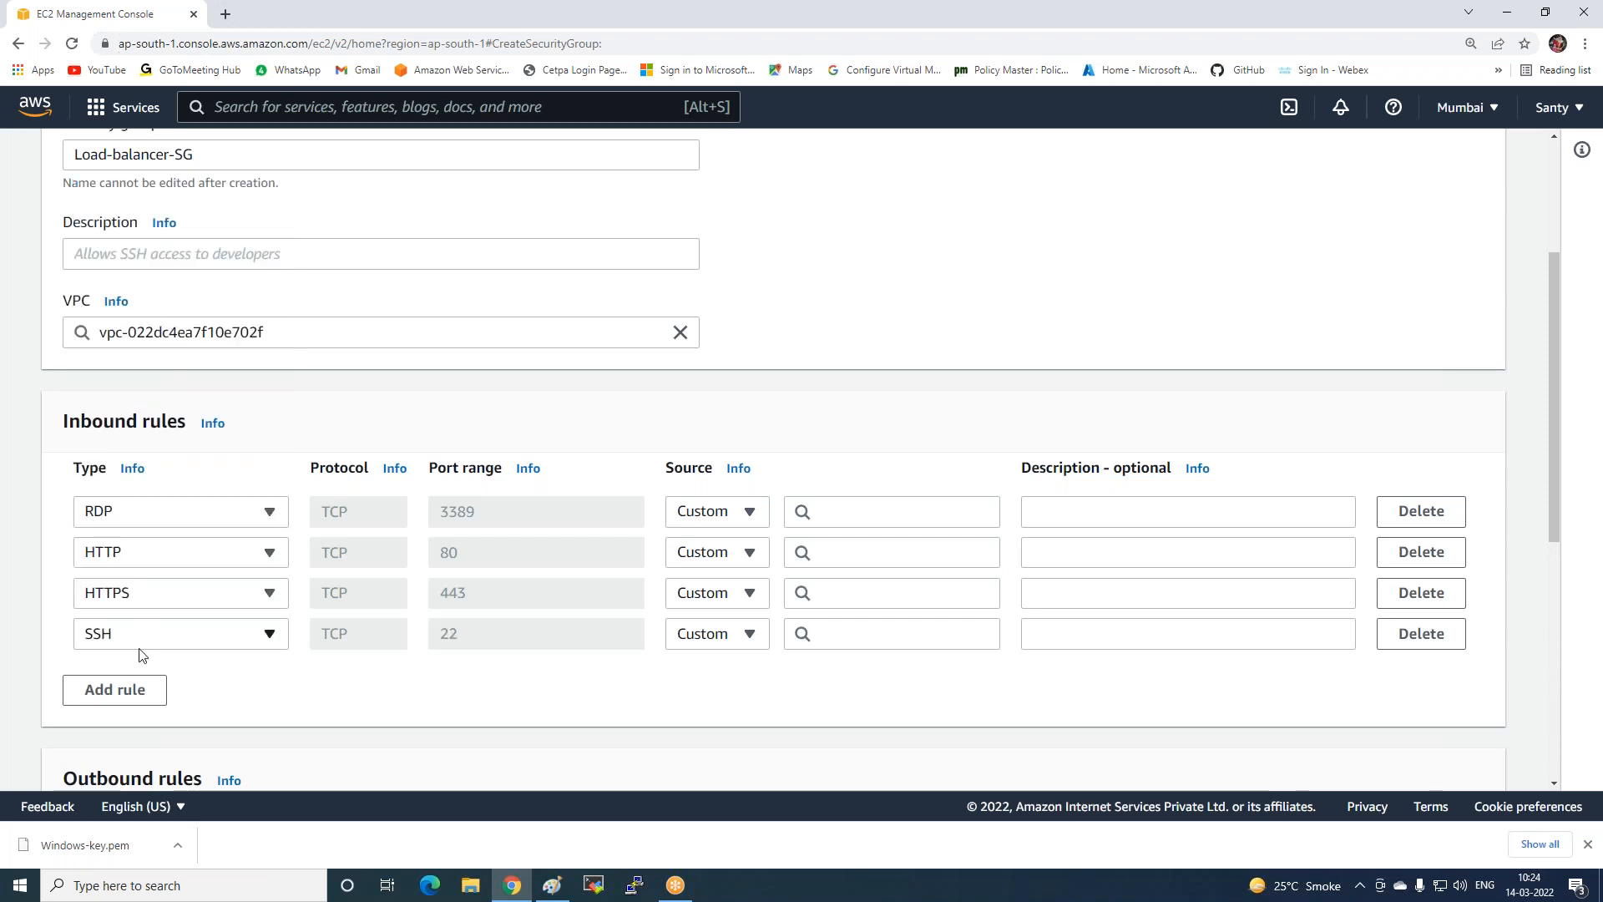
{"action": "left_click", "coordinate": [116, 689]}
{"action": "left_click", "coordinate": [228, 681]}
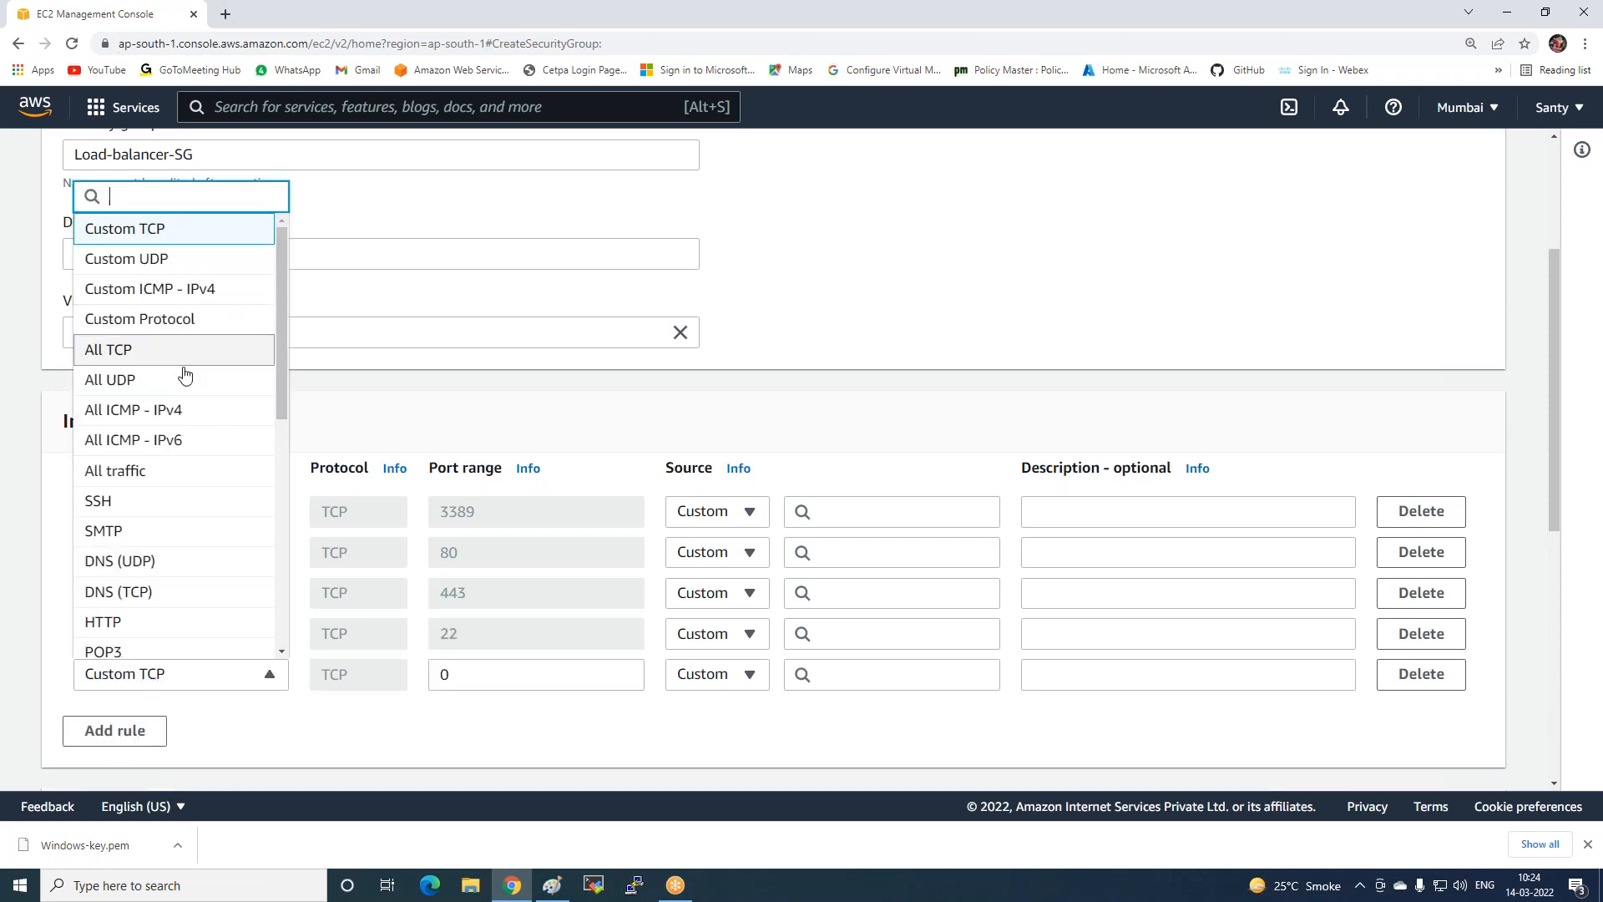
{"action": "left_click", "coordinate": [128, 472]}
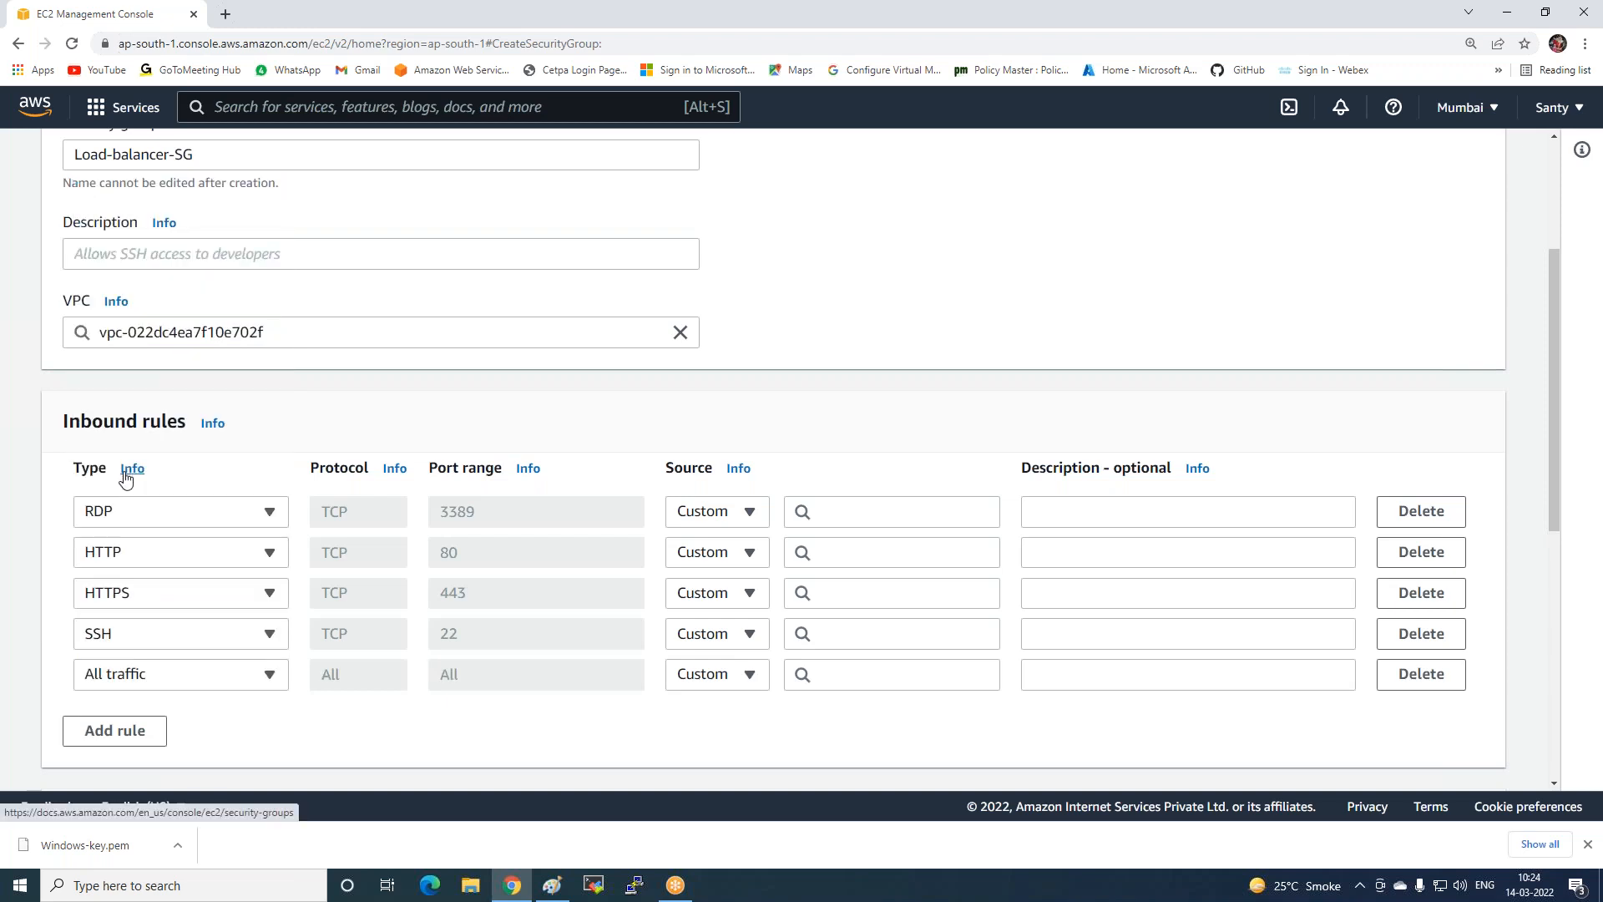
{"action": "left_click", "coordinate": [132, 733]}
{"action": "left_click", "coordinate": [151, 717]}
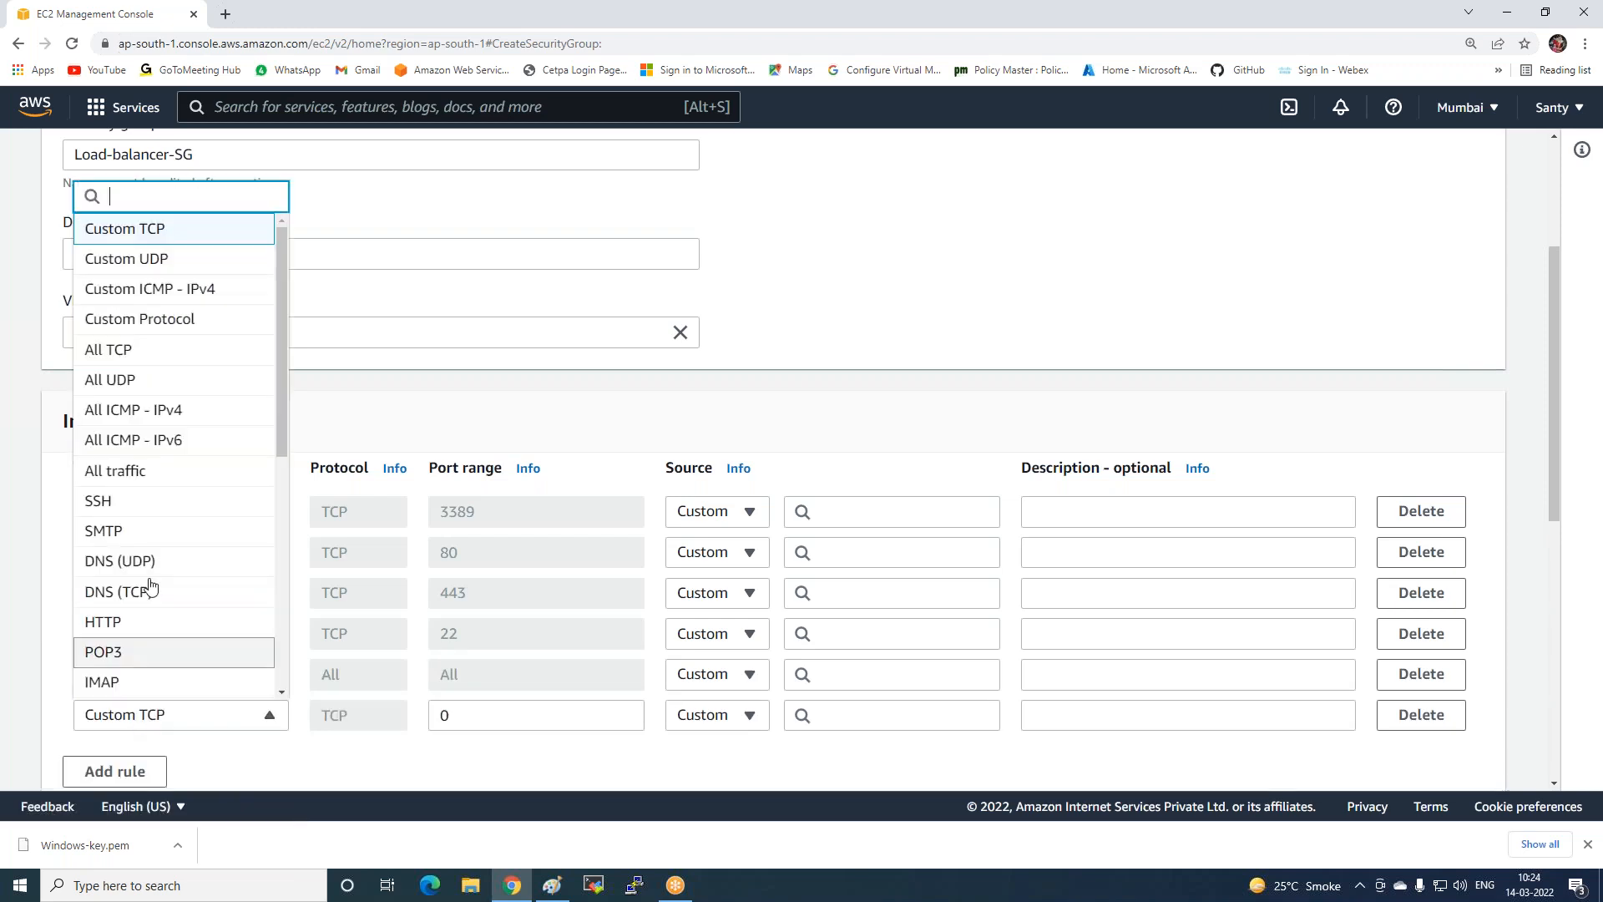
{"action": "left_click", "coordinate": [143, 469]}
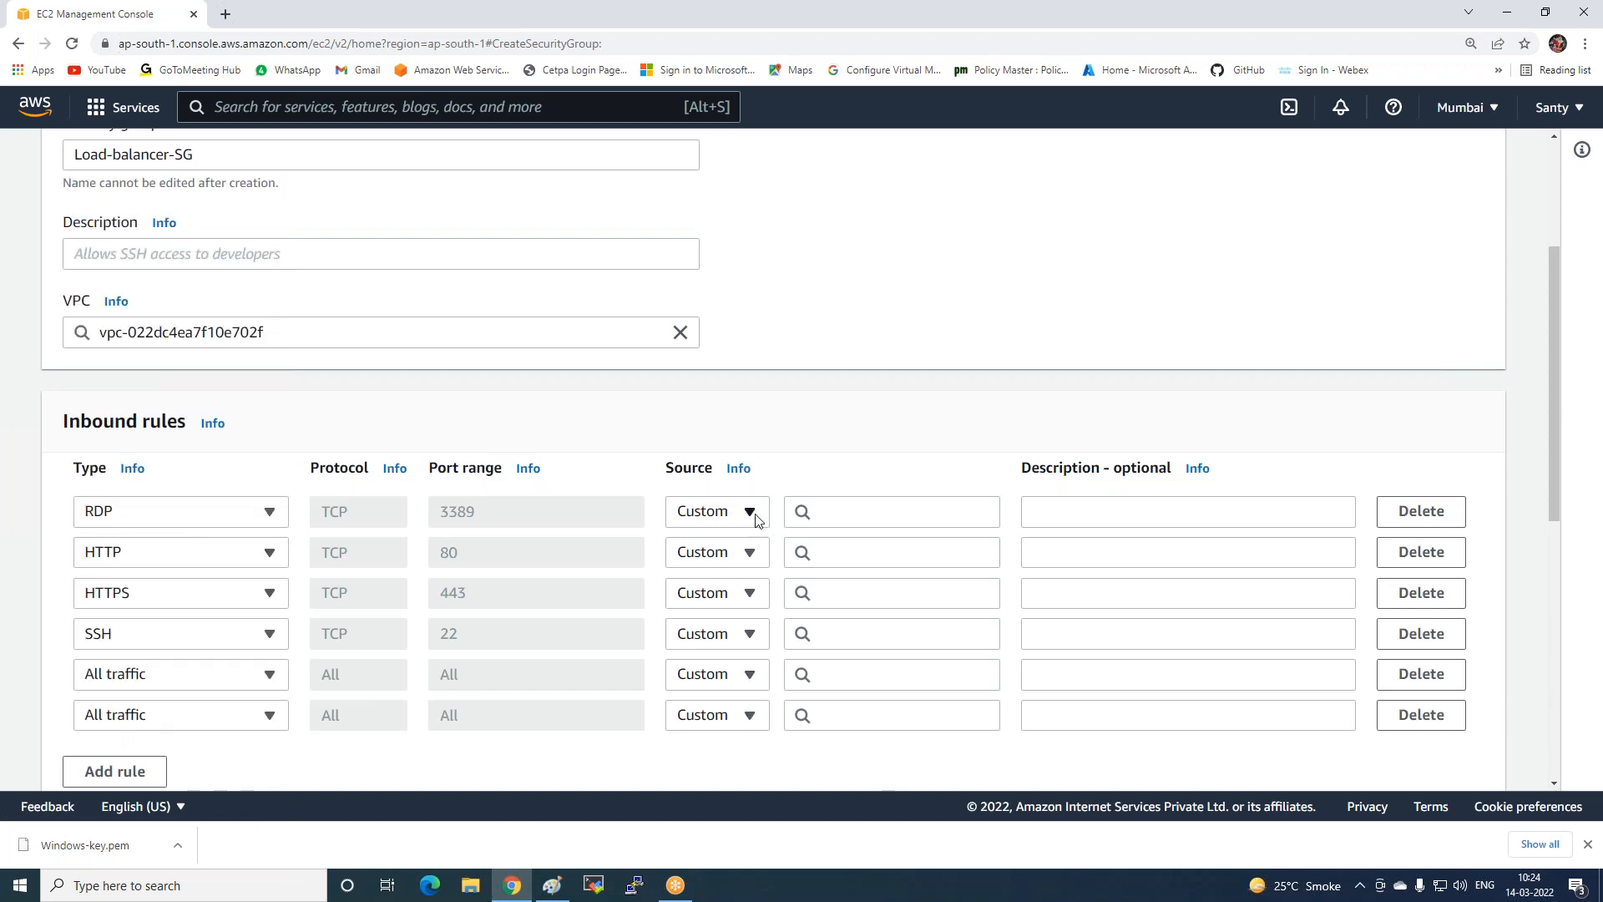
Set the All traffic rules' sources to anywhere IPv6 and IPv4, and RDP to anywhere IPv4.
{"action": "left_click", "coordinate": [749, 682]}
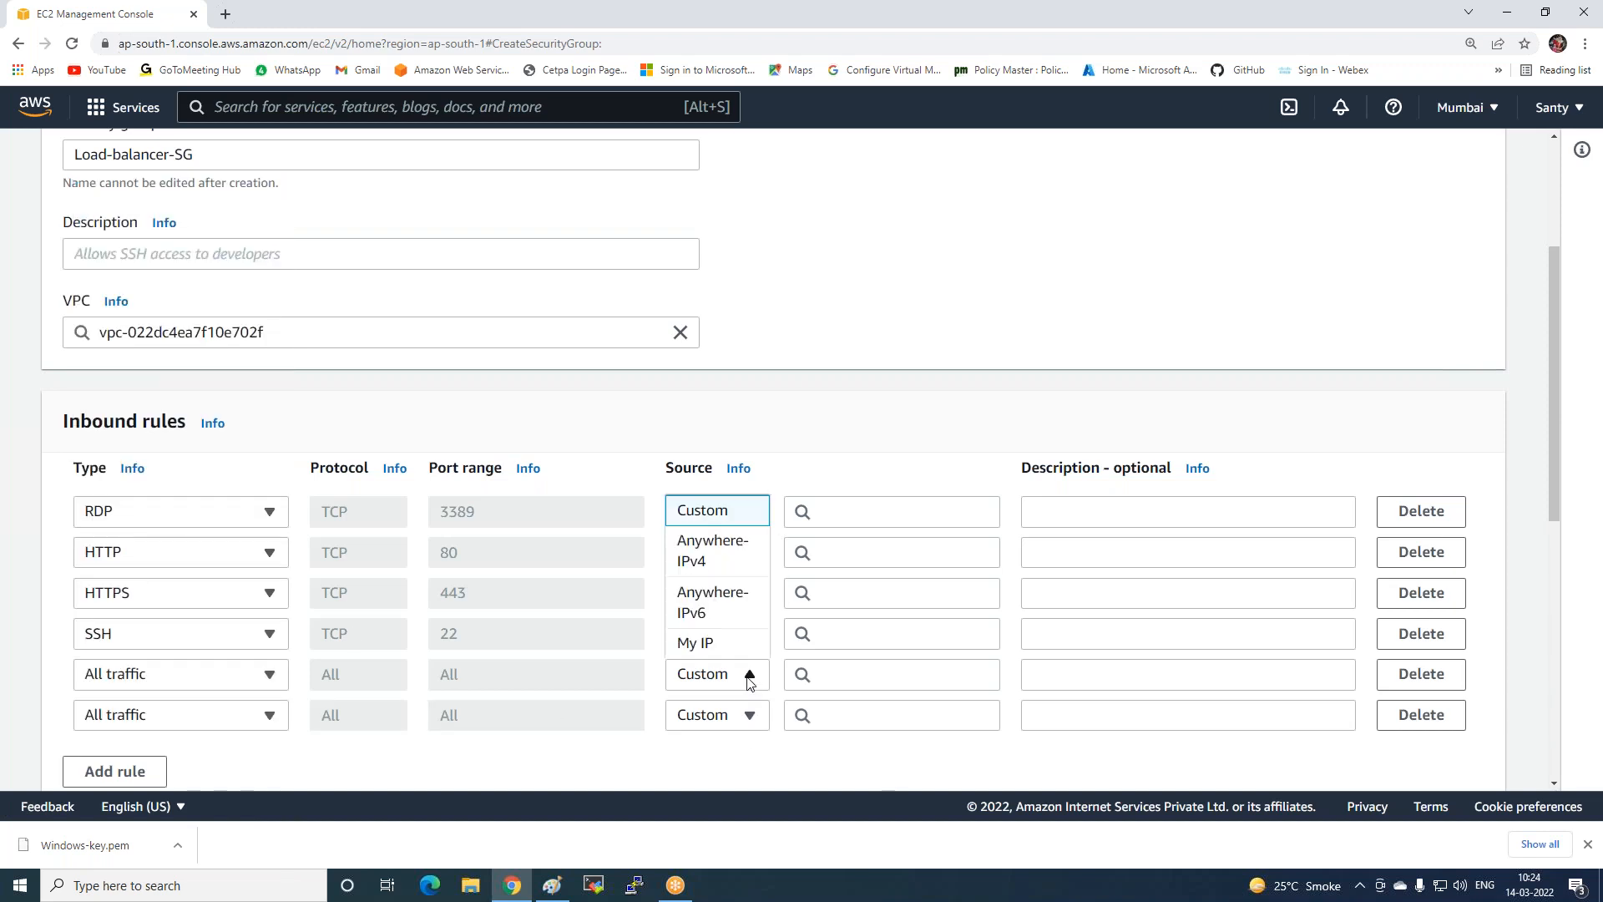
{"action": "left_click", "coordinate": [740, 614]}
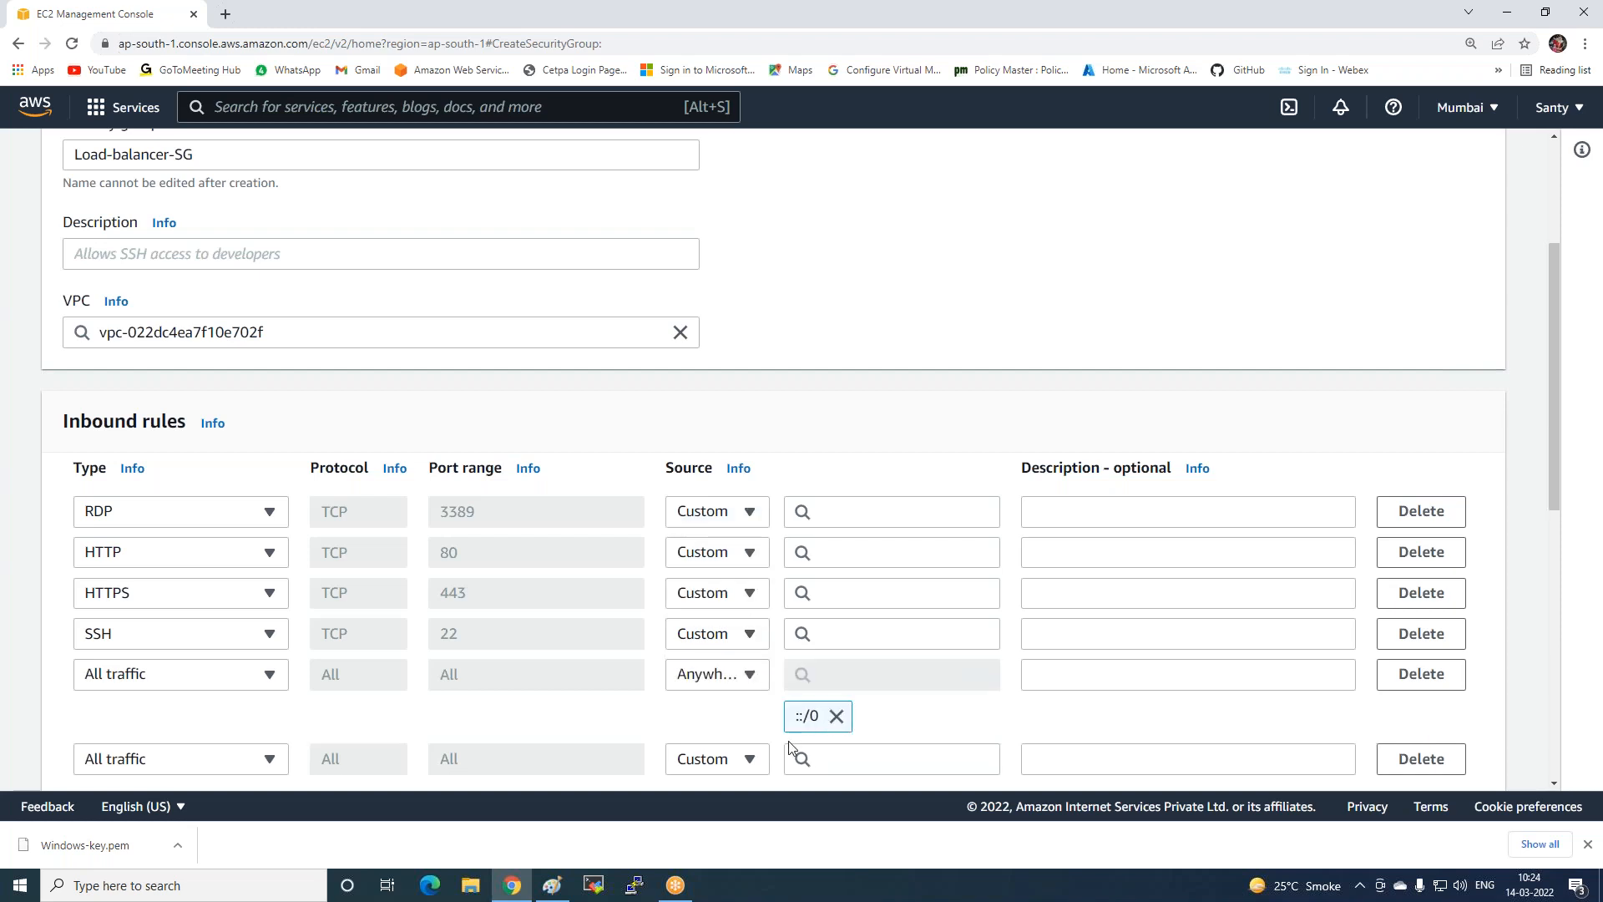
{"action": "left_click", "coordinate": [752, 760]}
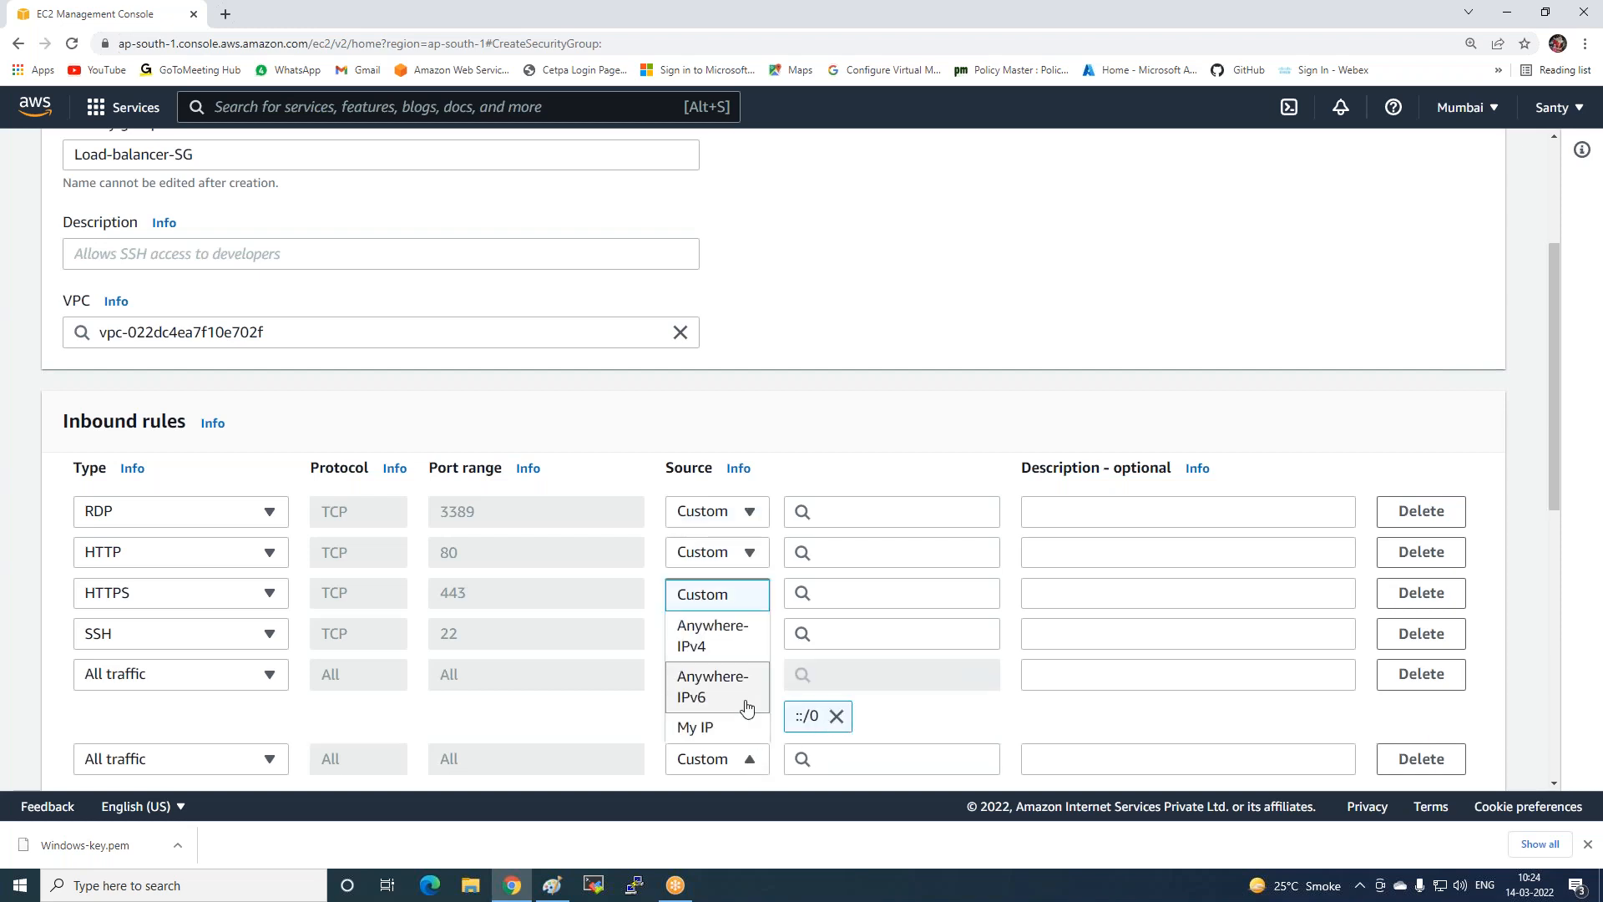
{"action": "left_click", "coordinate": [738, 636]}
{"action": "left_click", "coordinate": [752, 511]}
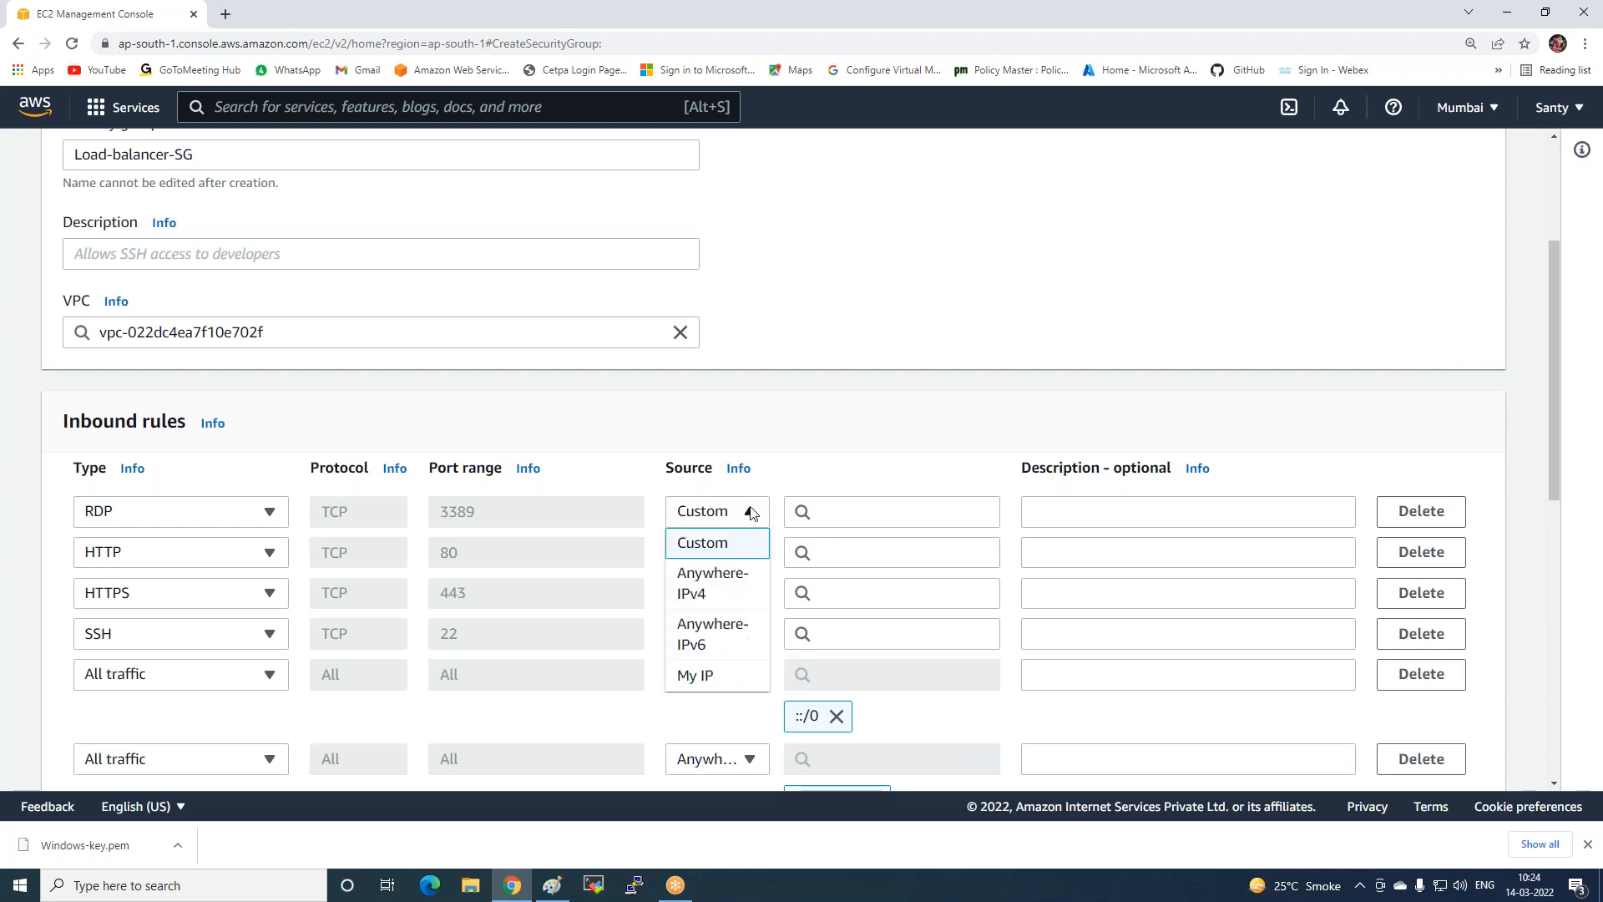
{"action": "left_click", "coordinate": [743, 579]}
Open the HTTP, HTTPS and SSH rules to anywhere IPv4 and review the outbound rules.
{"action": "left_click", "coordinate": [749, 596]}
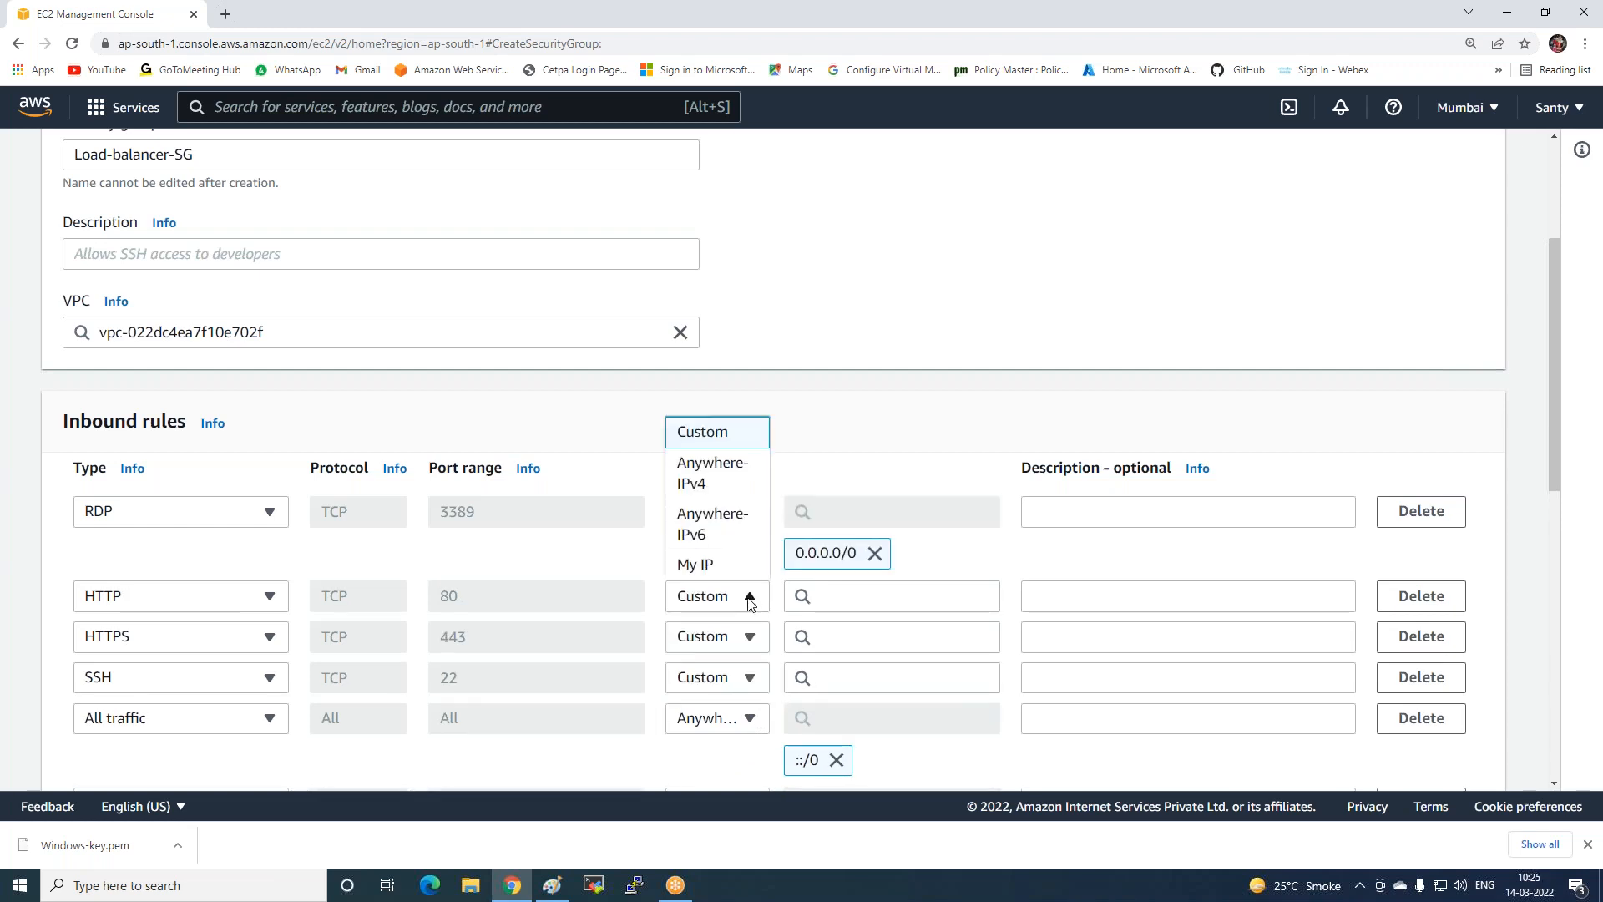
{"action": "left_click", "coordinate": [744, 486]}
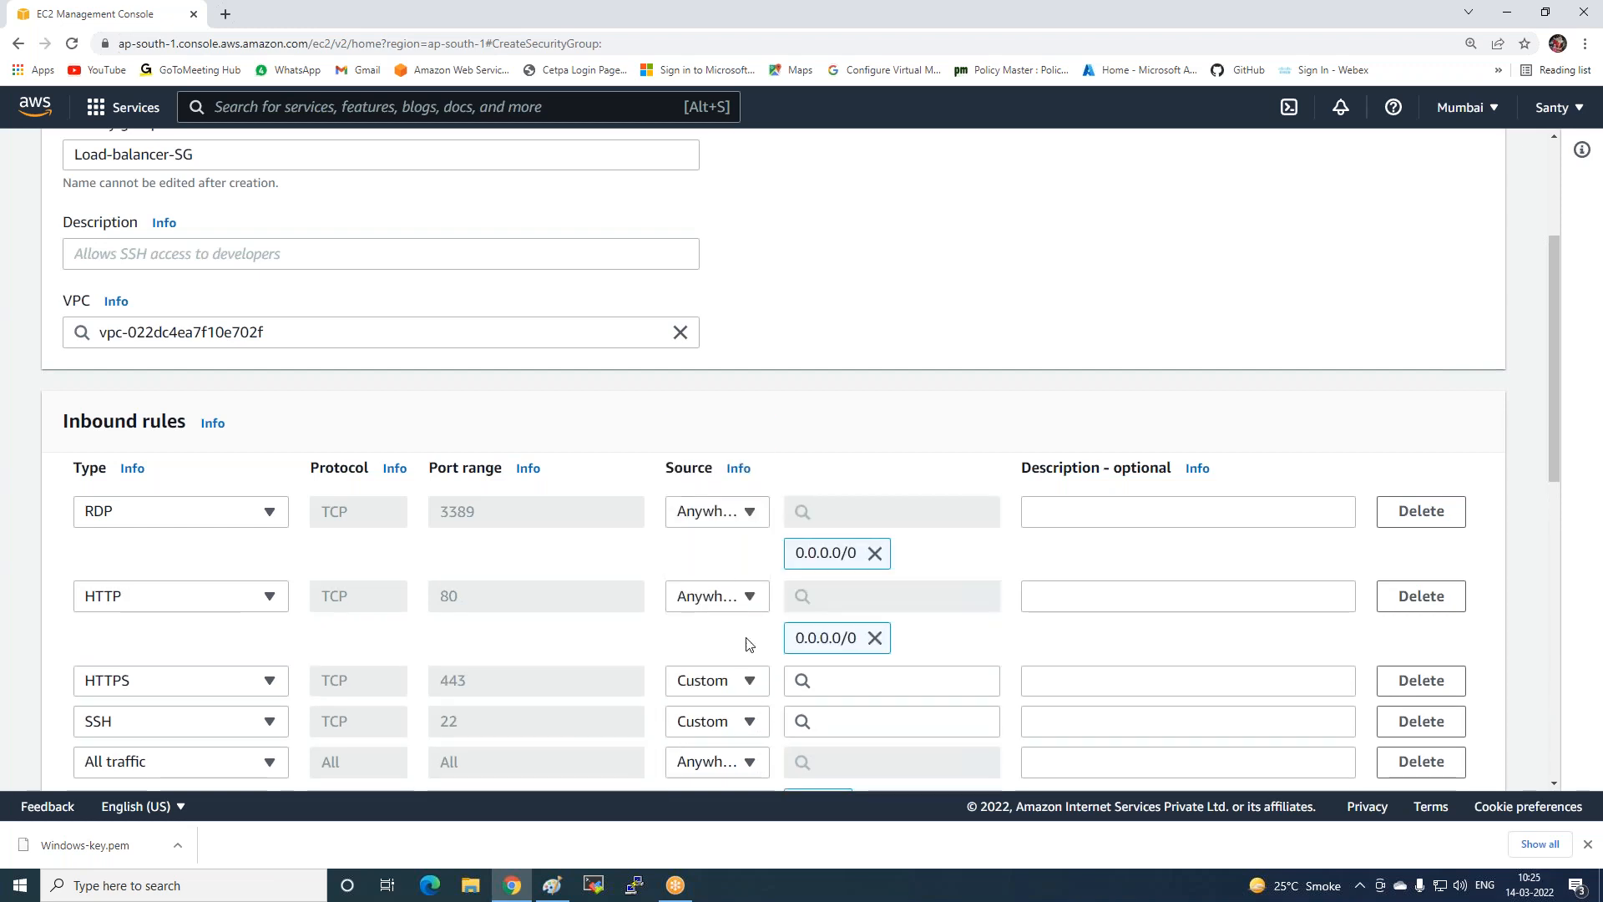
{"action": "left_click", "coordinate": [750, 680]}
{"action": "left_click", "coordinate": [743, 561]}
{"action": "scroll", "coordinate": [744, 562], "scroll_direction": "down", "scroll_amount": 2}
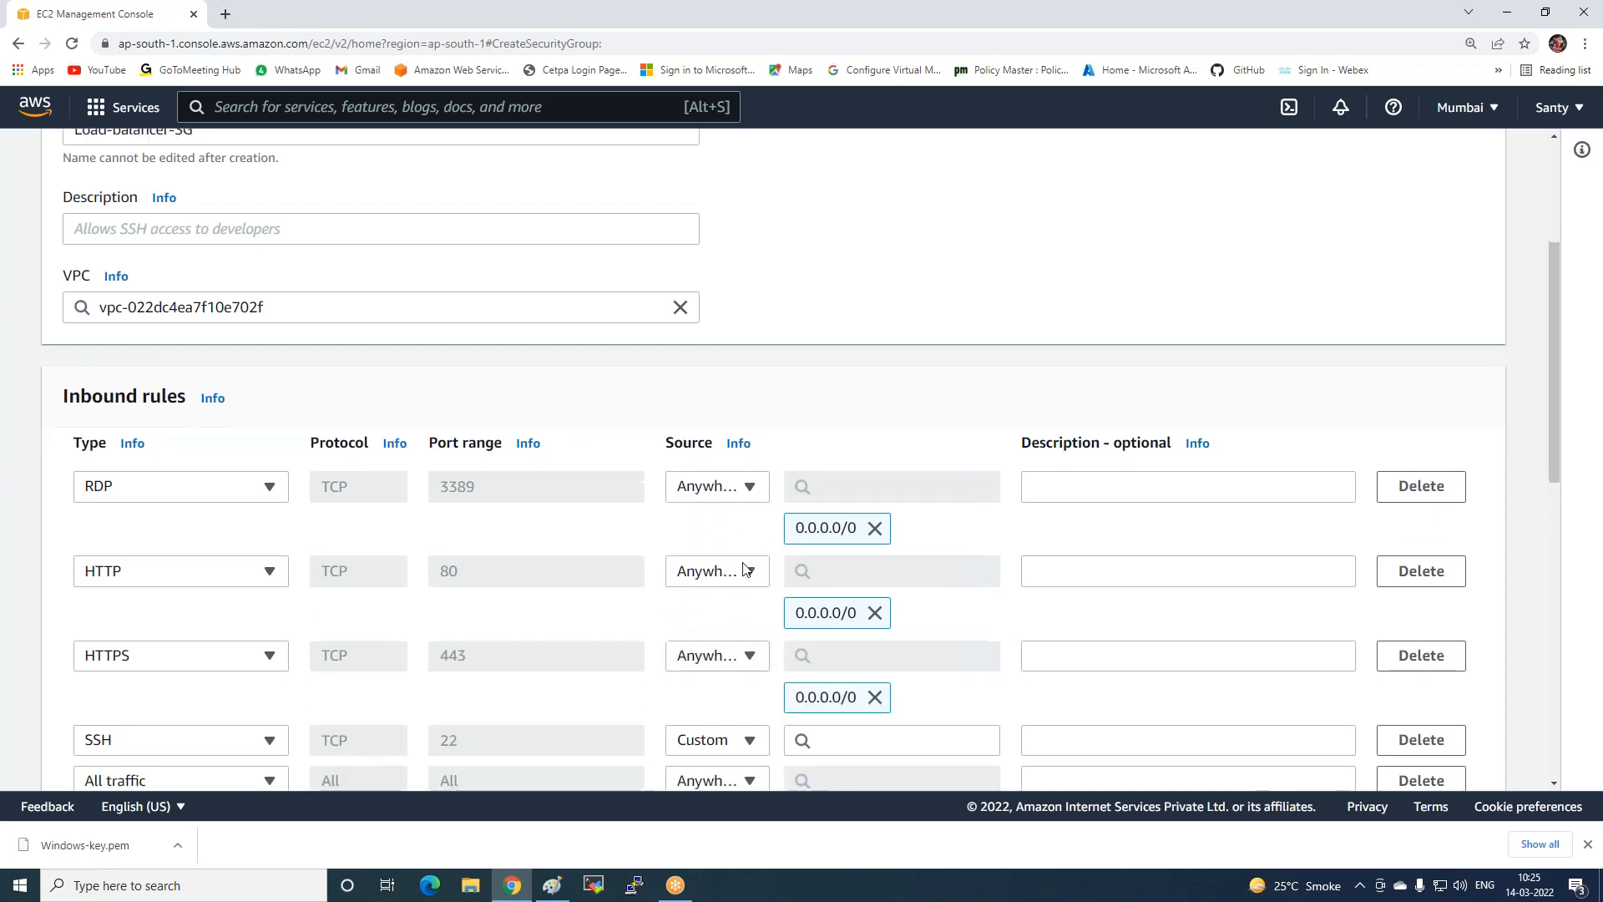
{"action": "left_click", "coordinate": [749, 598]}
{"action": "left_click", "coordinate": [742, 497]}
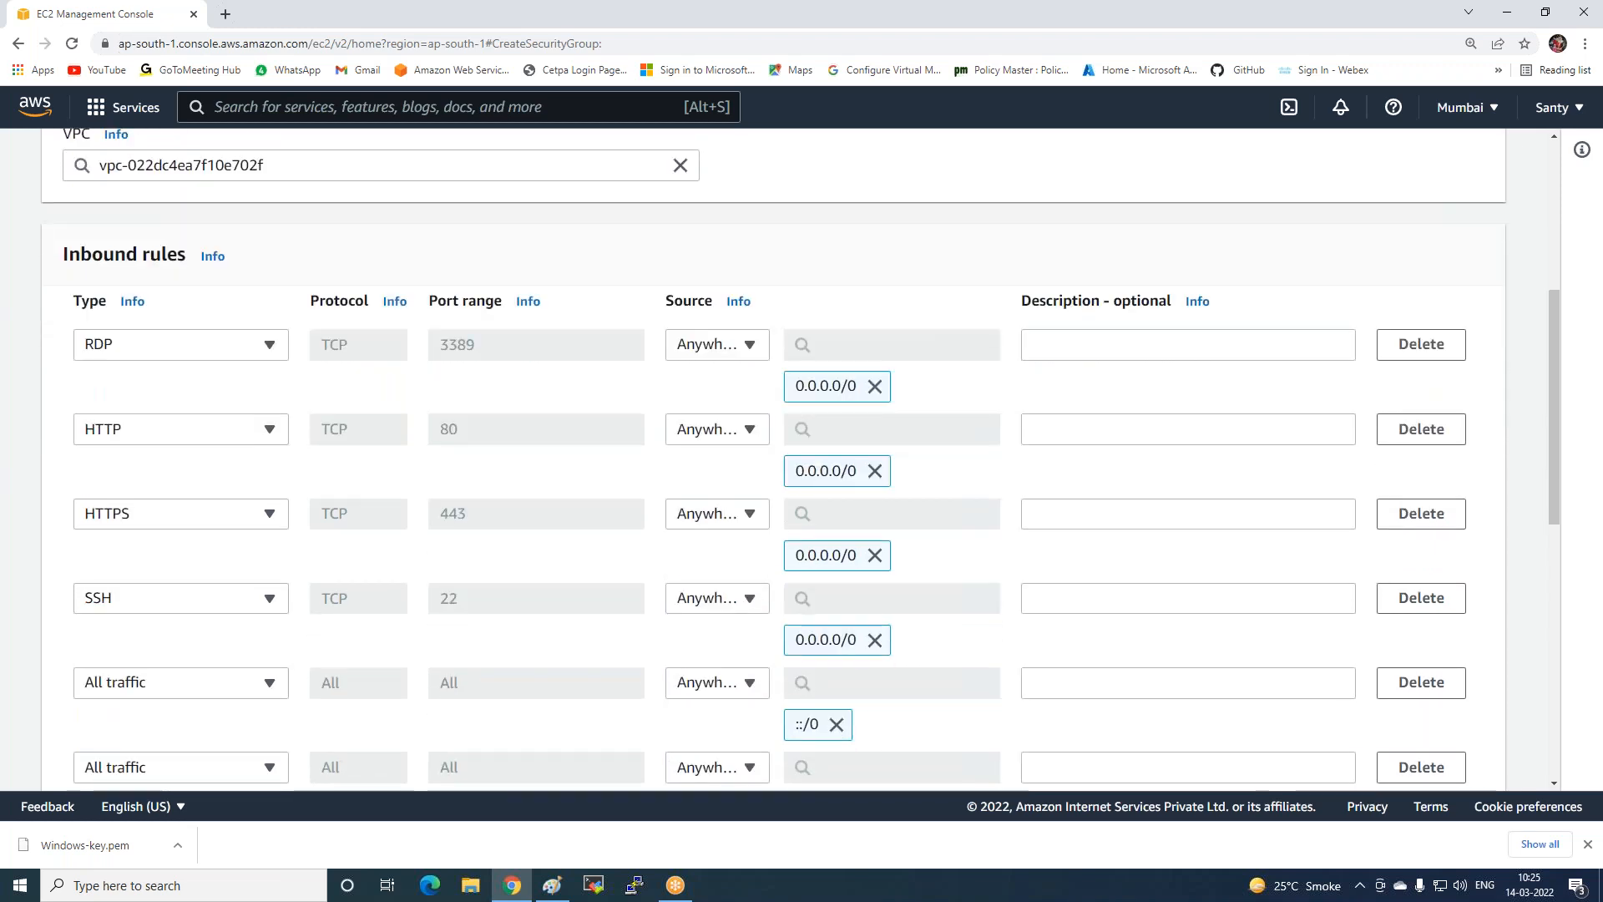
{"action": "scroll", "coordinate": [892, 531], "scroll_direction": "down", "scroll_amount": 3}
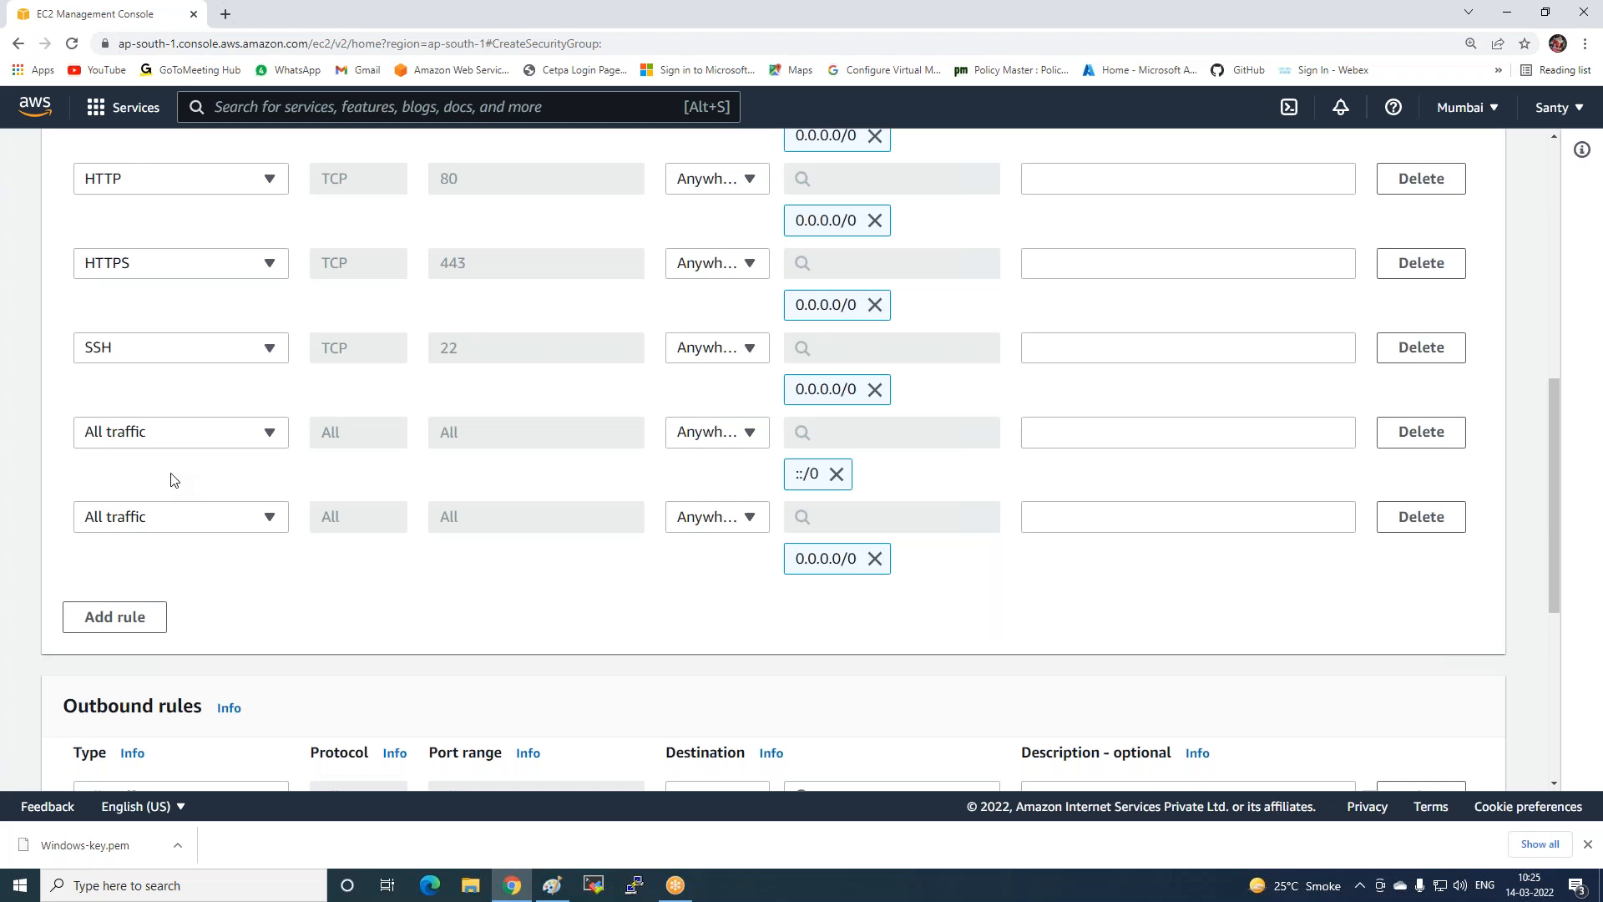
{"action": "scroll", "coordinate": [1077, 523], "scroll_direction": "down", "scroll_amount": 5}
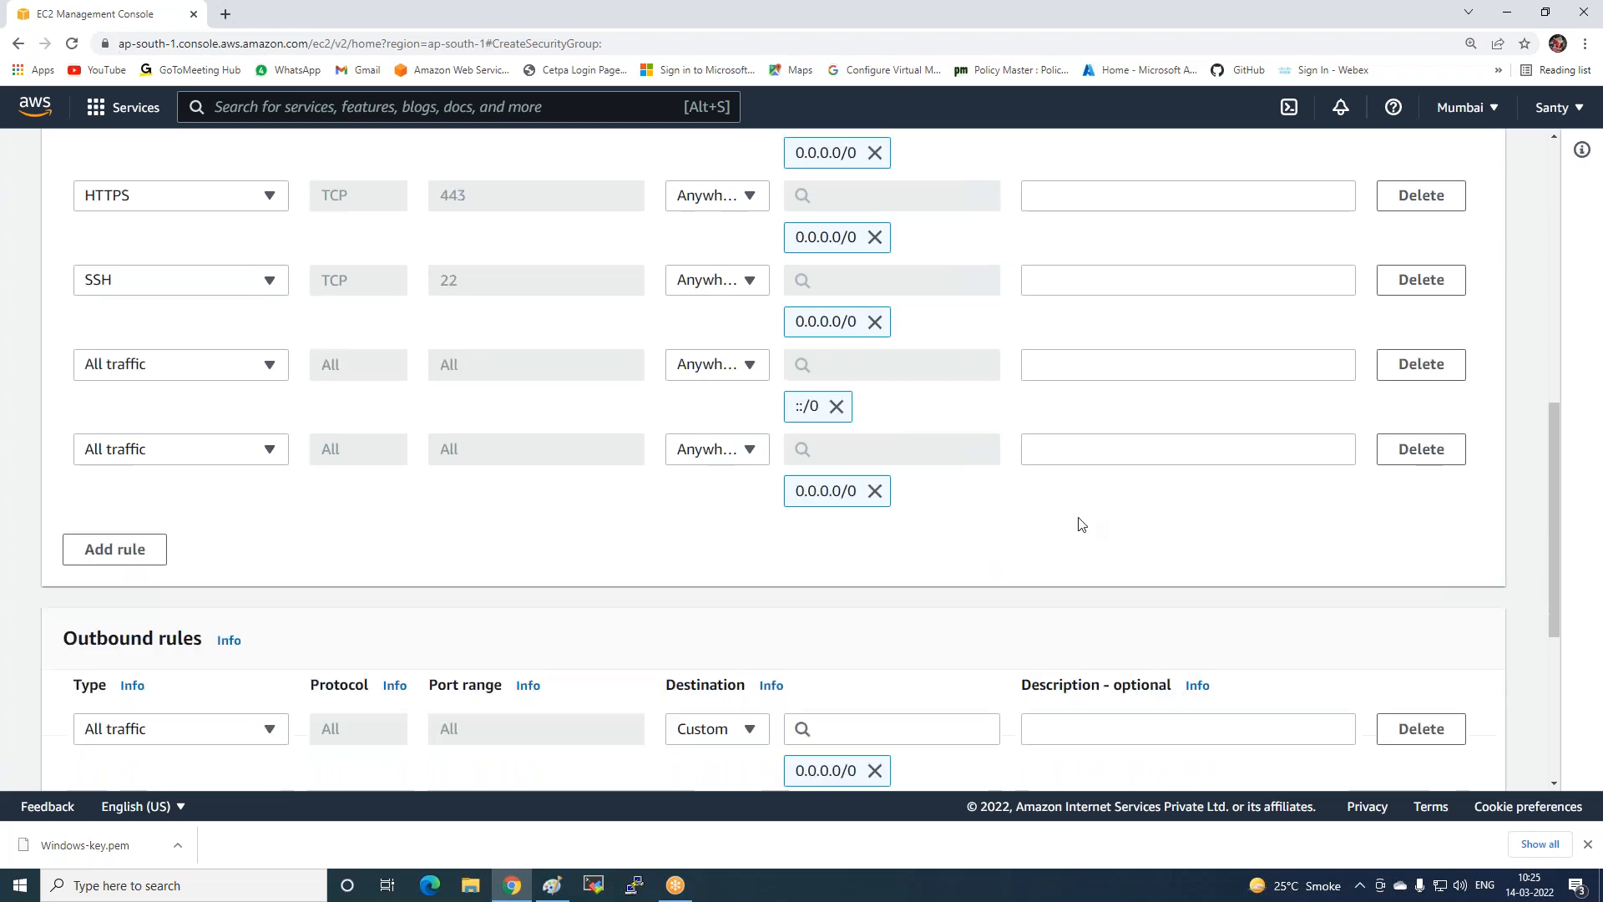
Give Load-balancer-SG the description Allow-protocol, create it, and return to the empty Instances list.
{"action": "left_click", "coordinate": [1398, 756]}
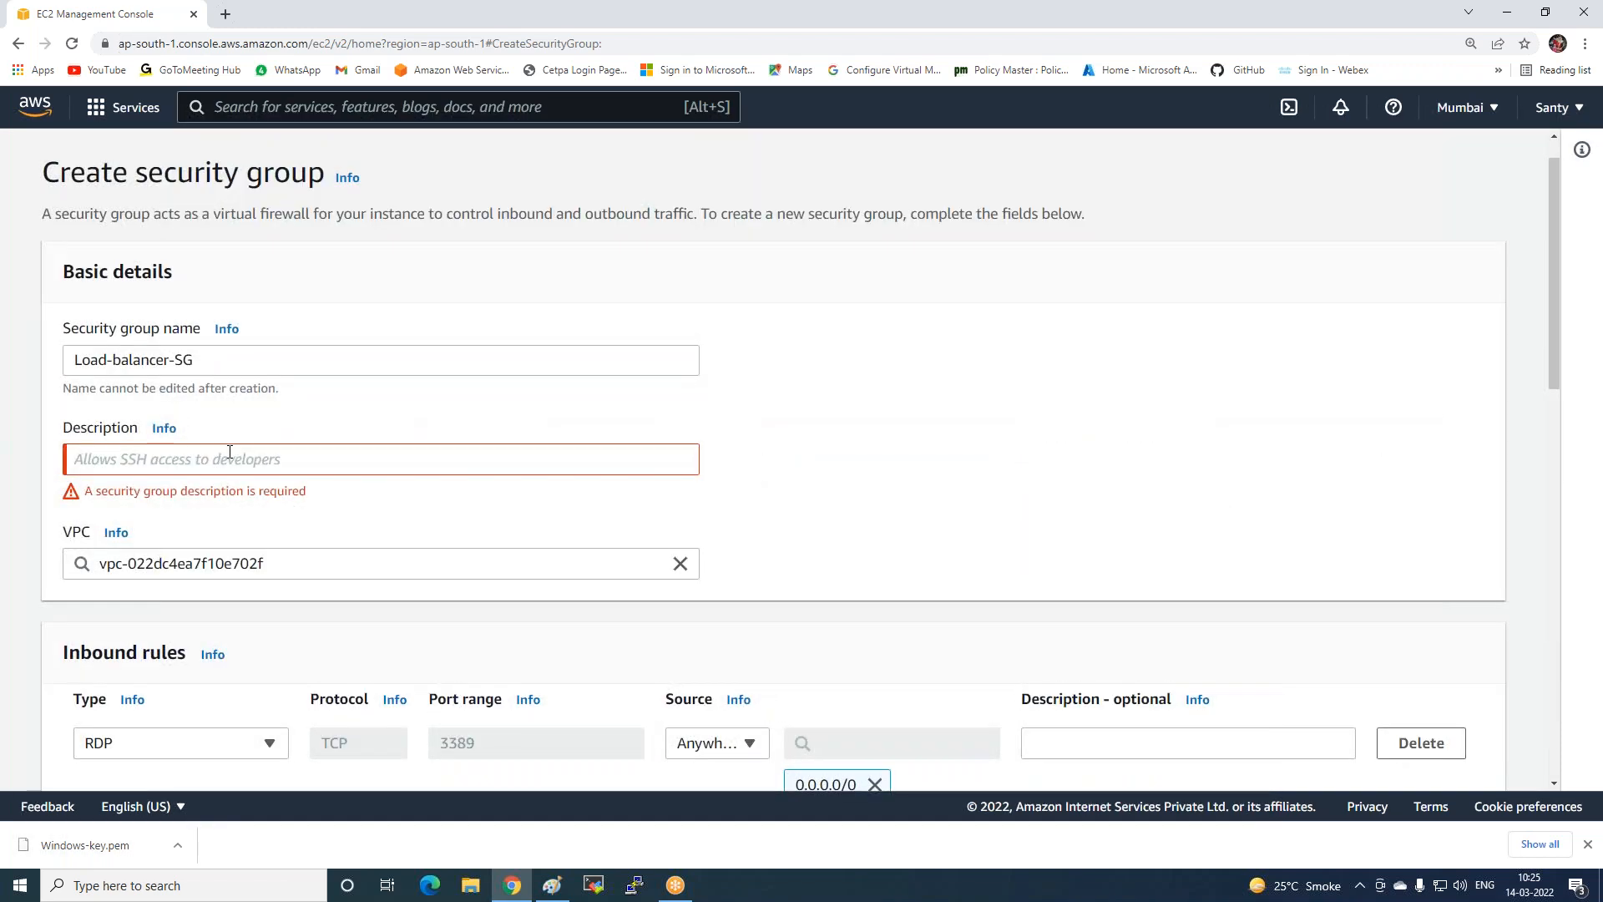
{"action": "left_click", "coordinate": [230, 451]}
{"action": "left_click", "coordinate": [228, 528]}
{"action": "scroll", "coordinate": [1273, 443], "scroll_direction": "down", "scroll_amount": 1}
{"action": "scroll", "coordinate": [1273, 443], "scroll_direction": "down", "scroll_amount": 10}
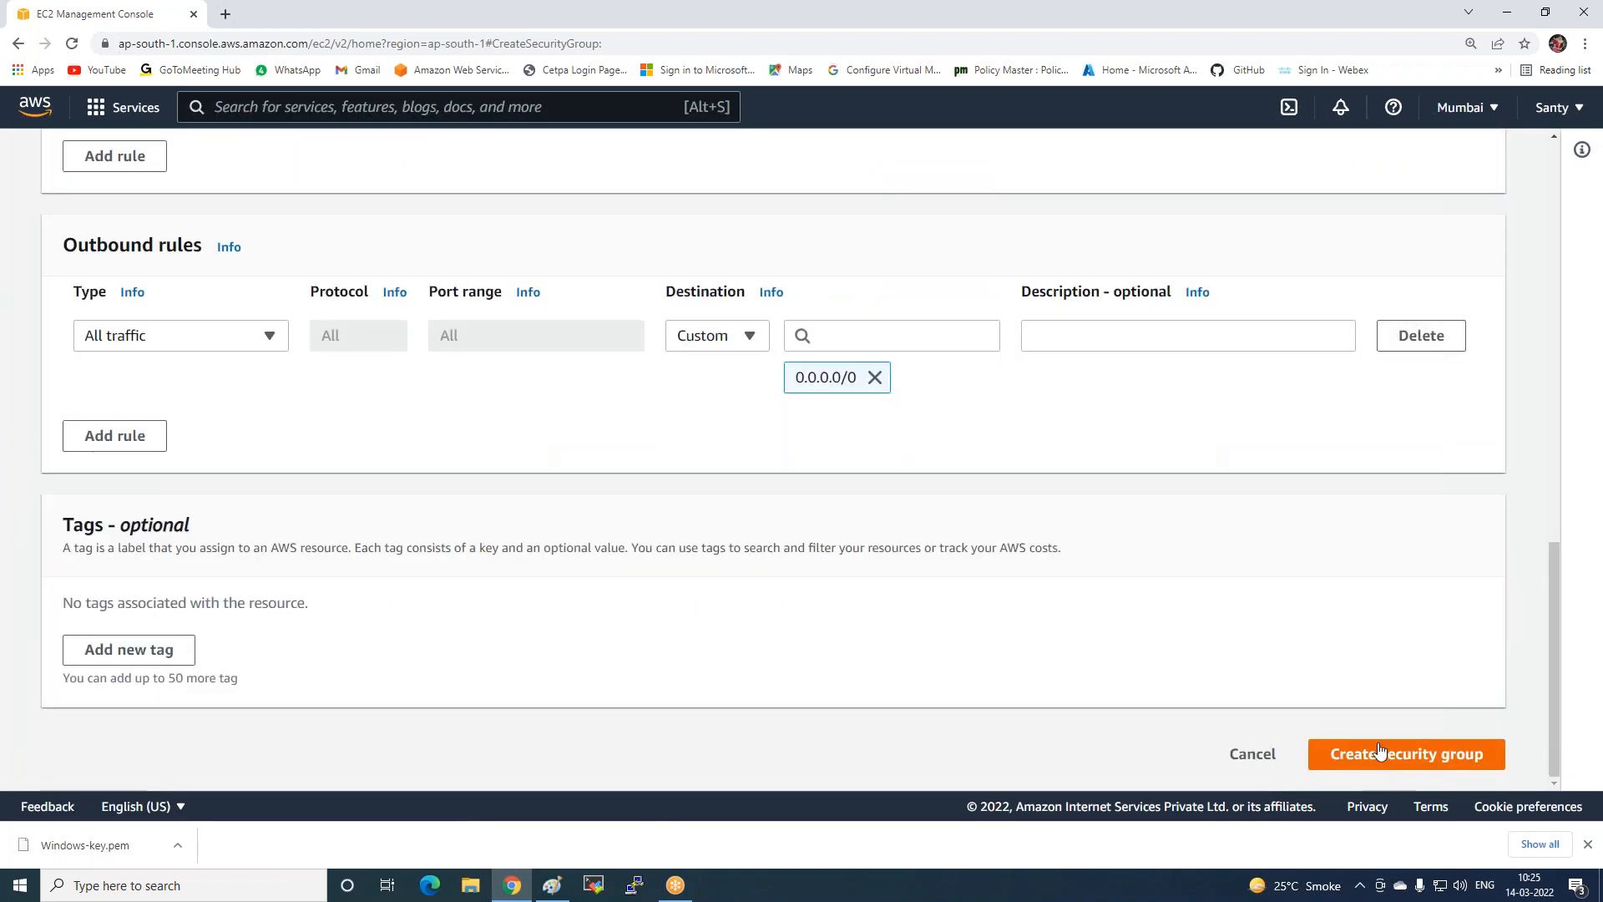
{"action": "left_click", "coordinate": [1380, 755]}
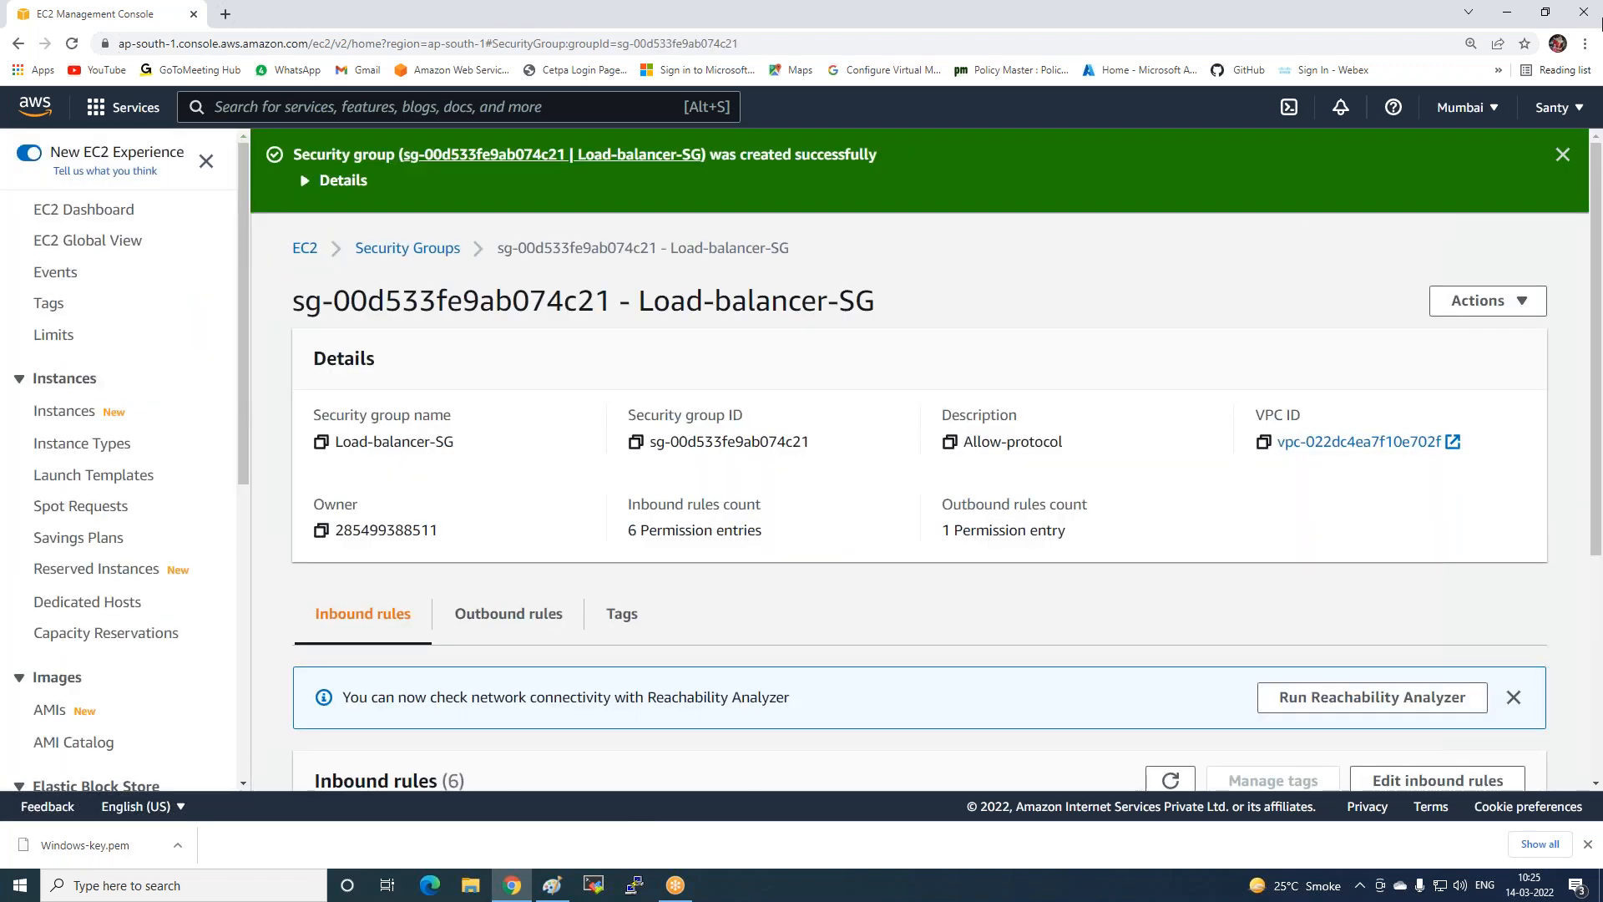
{"action": "left_click", "coordinate": [1562, 155]}
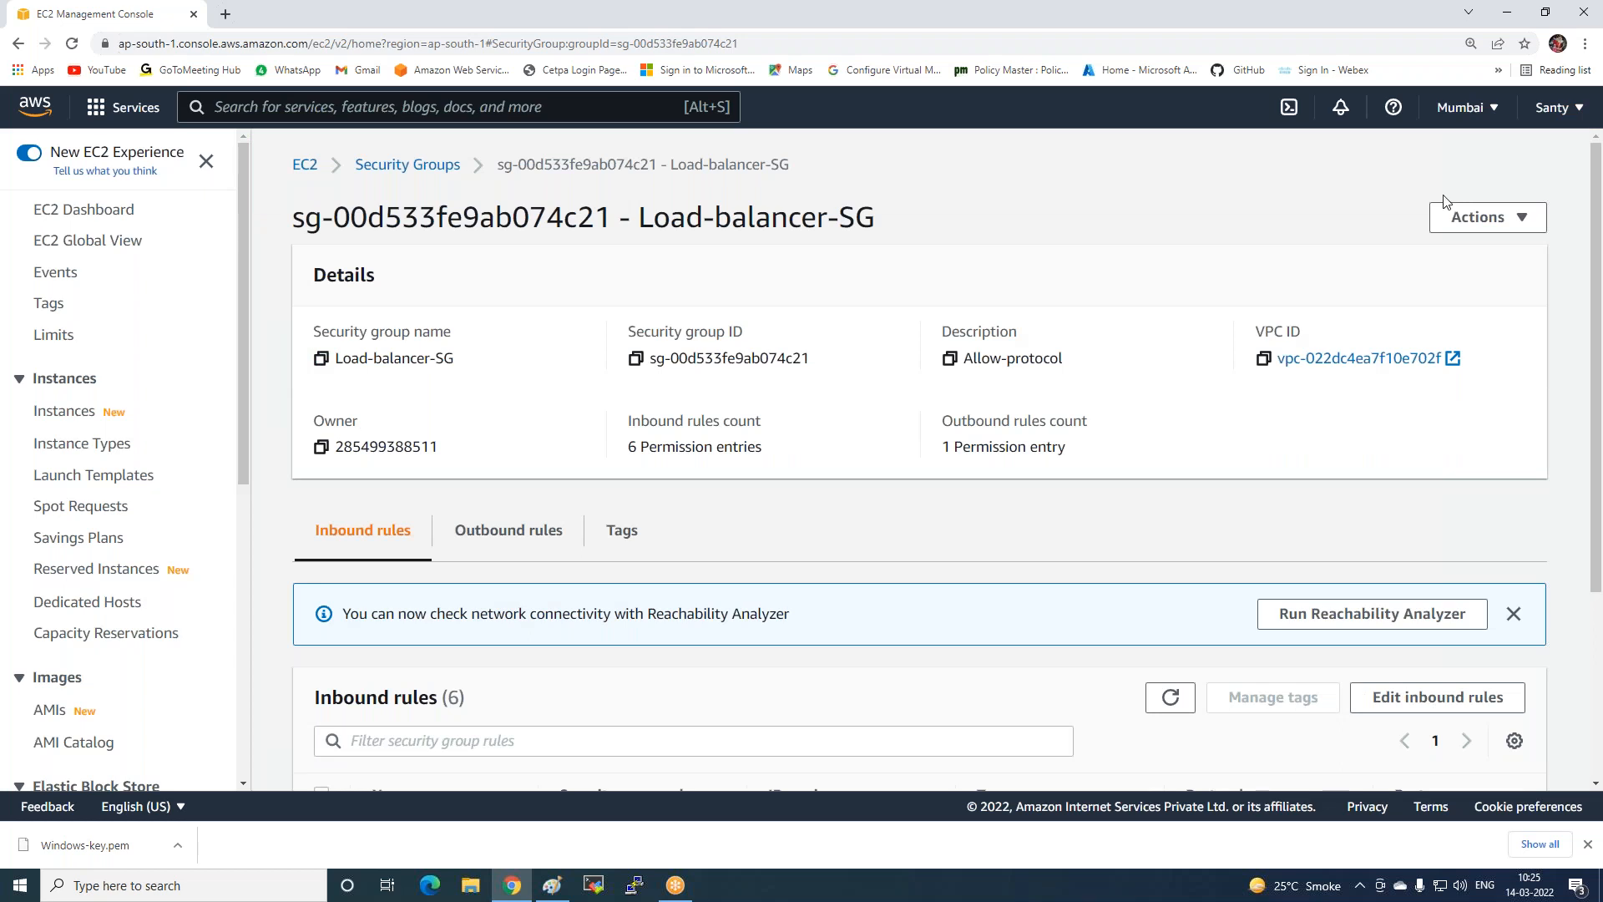
{"action": "left_click", "coordinate": [50, 426]}
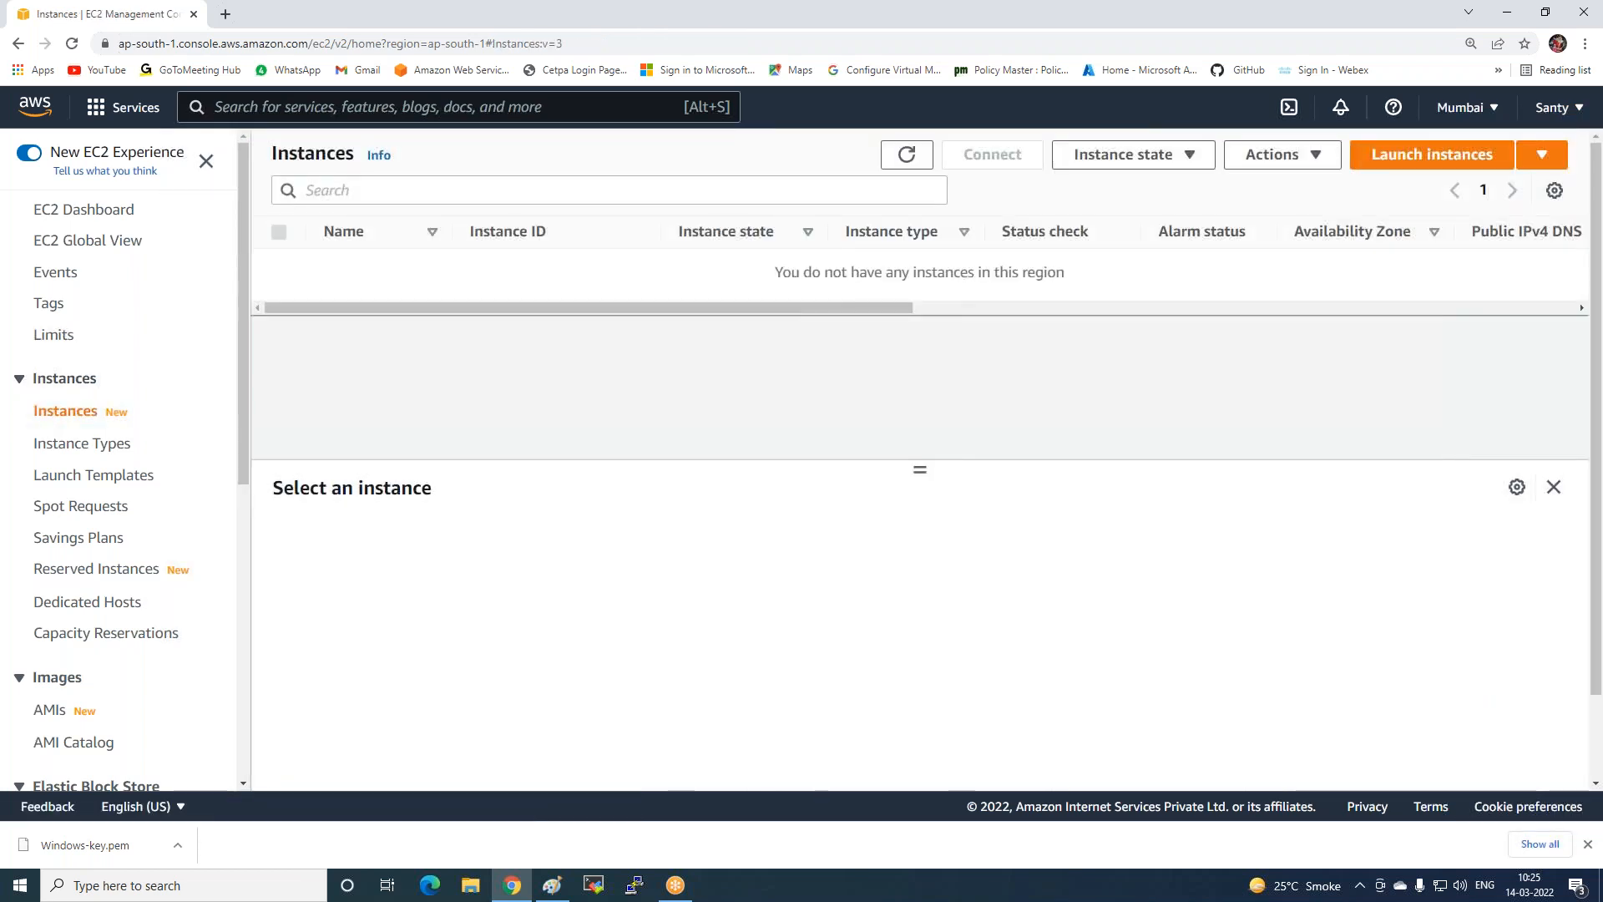
Start a new instance from the Microsoft Windows Server 2012 R2 Base AMI.
{"action": "left_click", "coordinate": [1449, 167]}
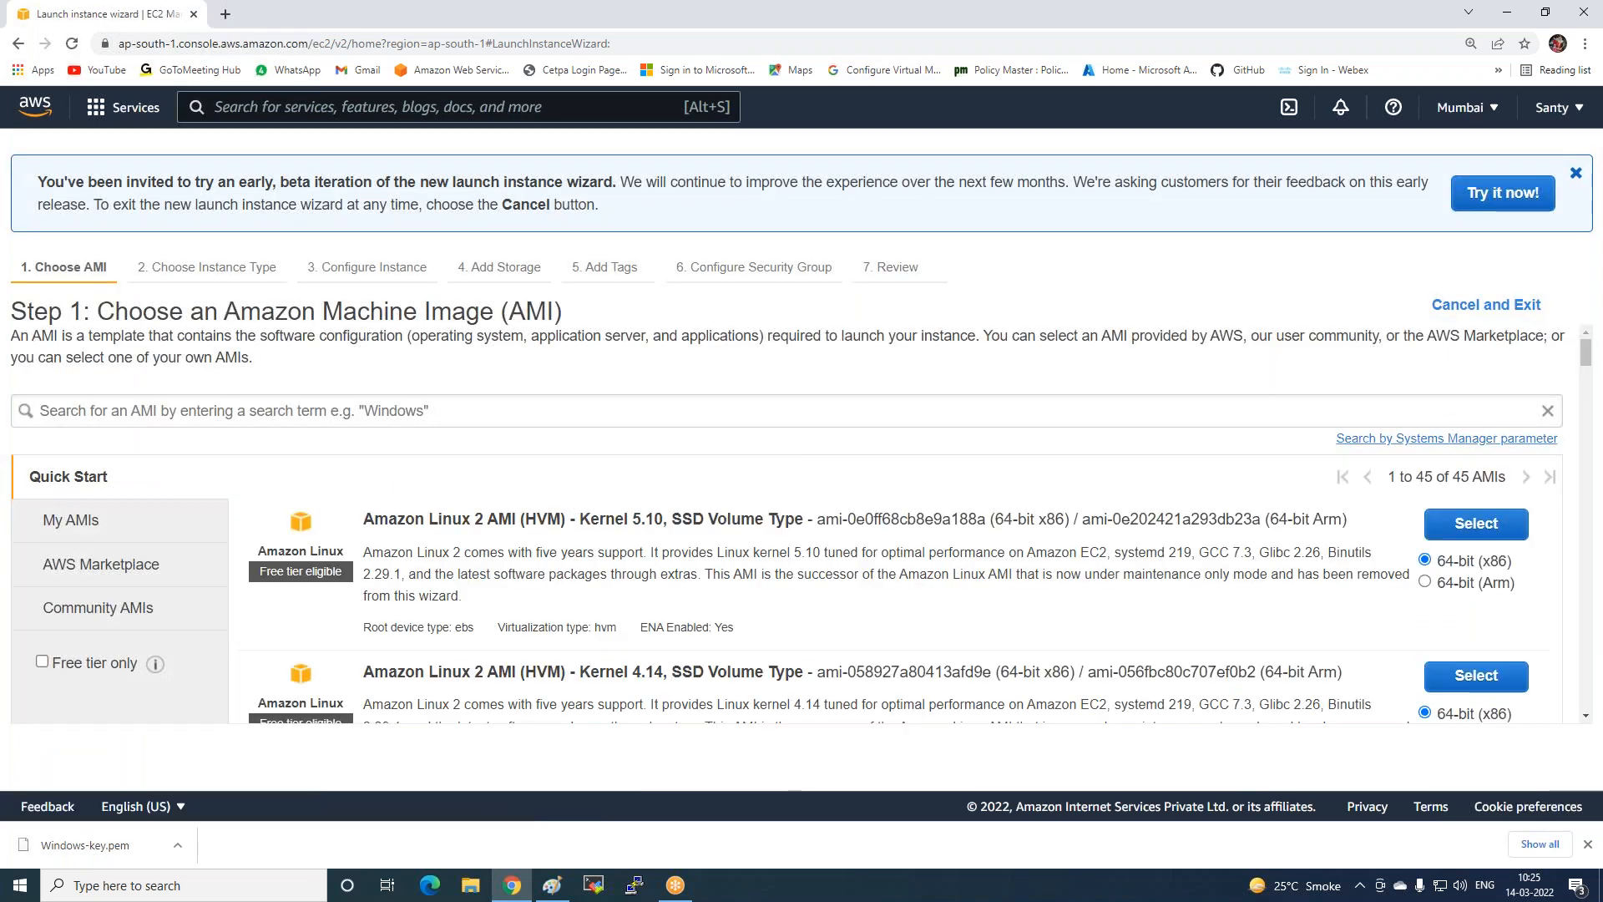
{"action": "left_click", "coordinate": [399, 413]}
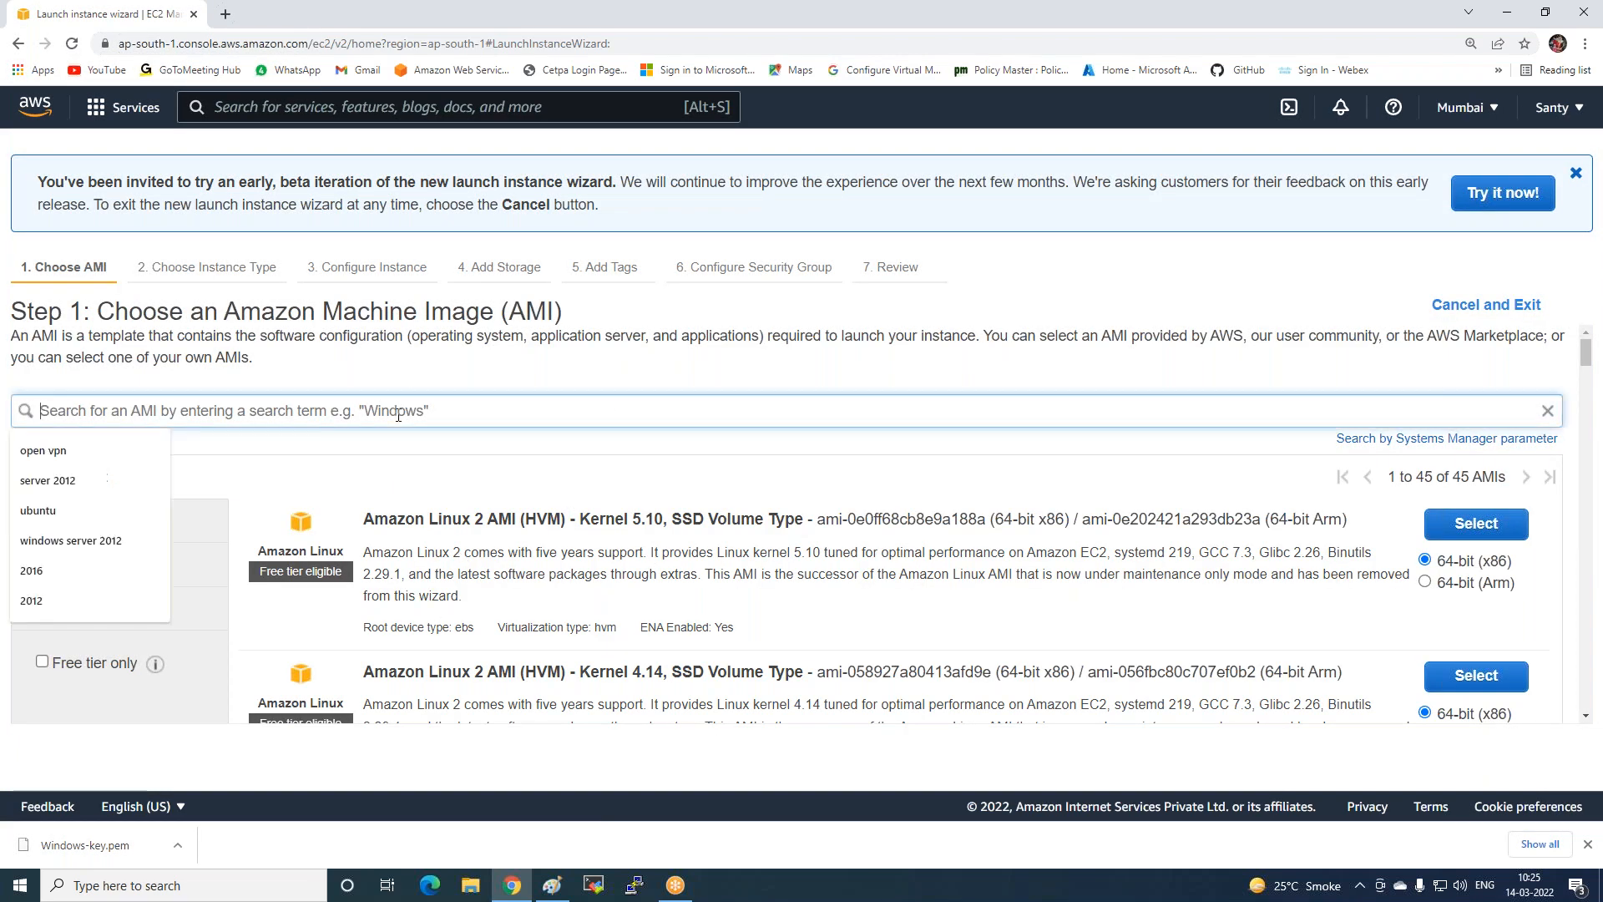
{"action": "left_click", "coordinate": [88, 543]}
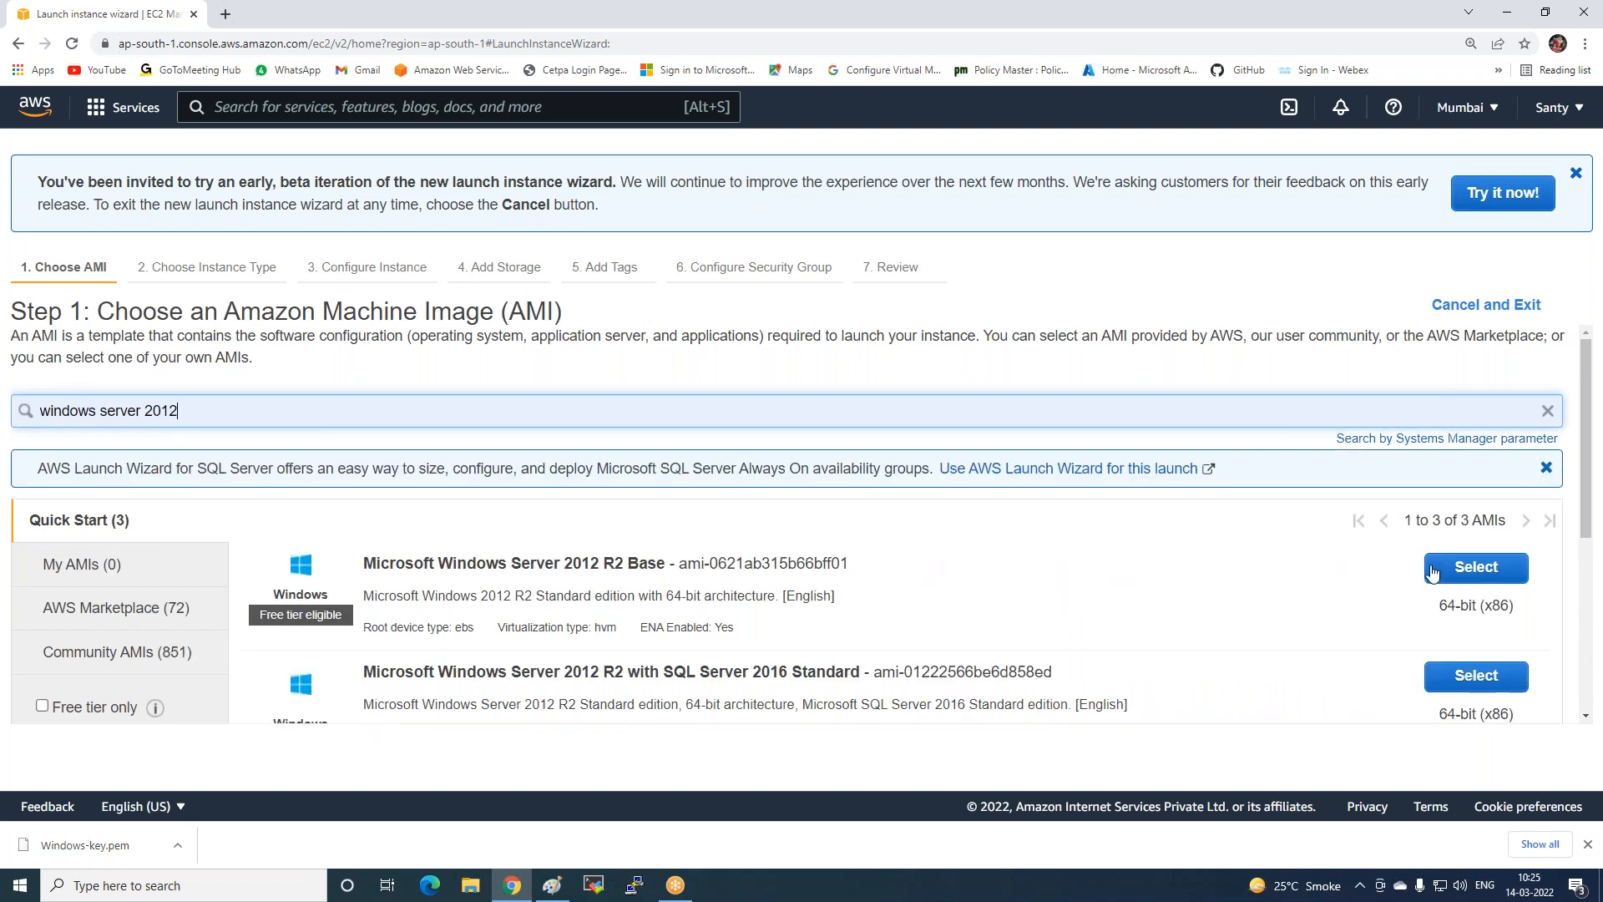
{"action": "left_click", "coordinate": [1433, 568]}
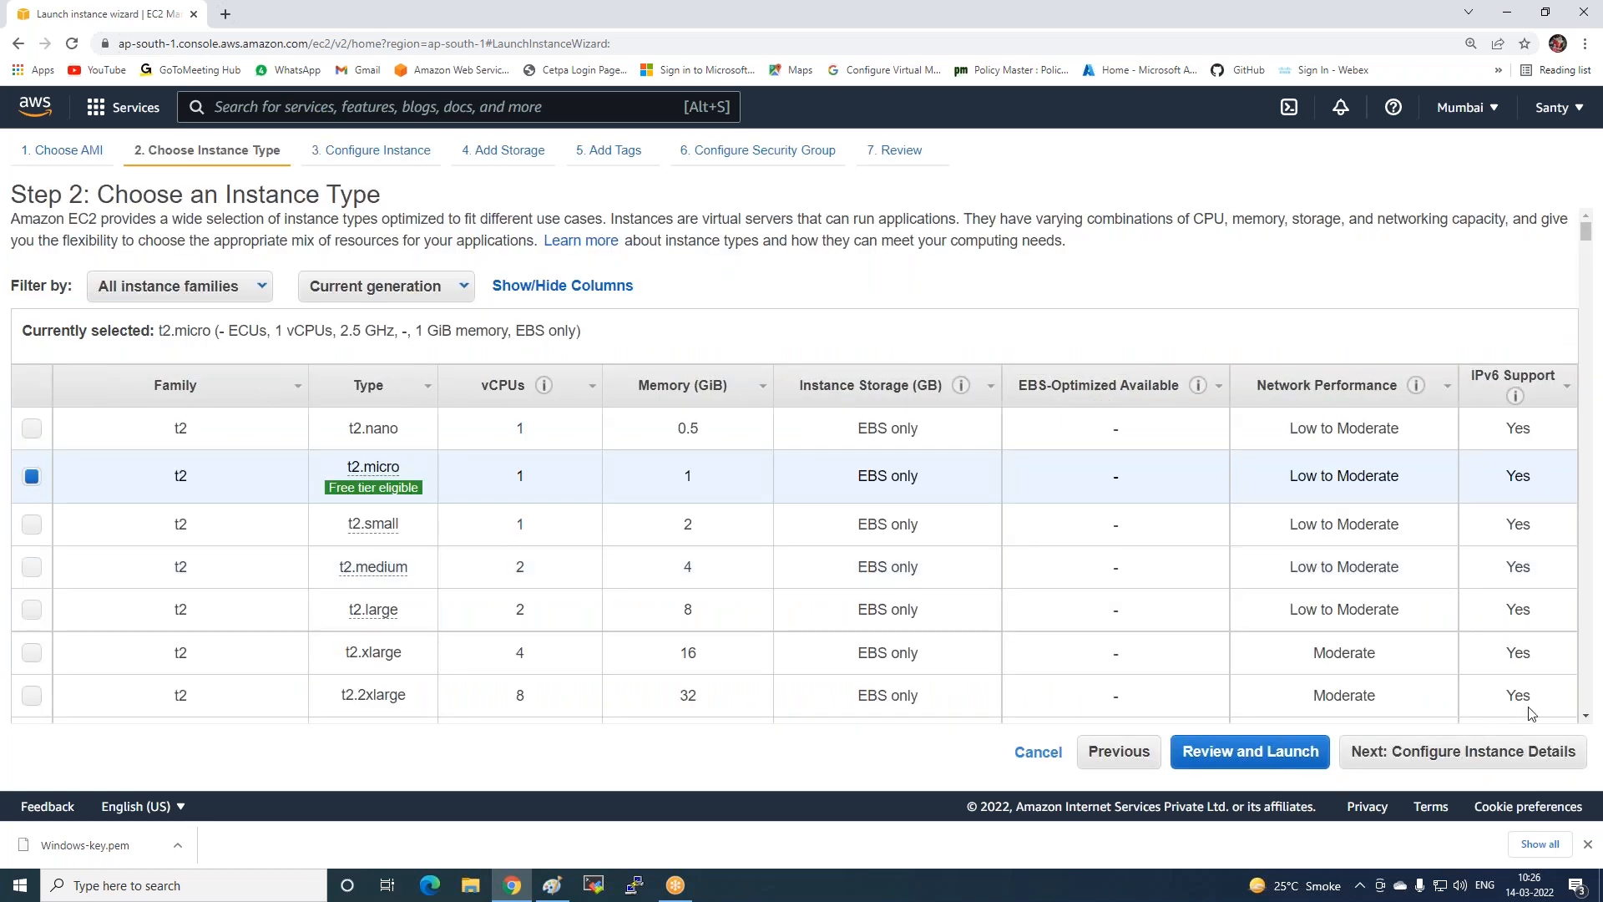
Keep the default VPC and place the instance in the ap-south-1a subnet.
{"action": "left_click", "coordinate": [1379, 754]}
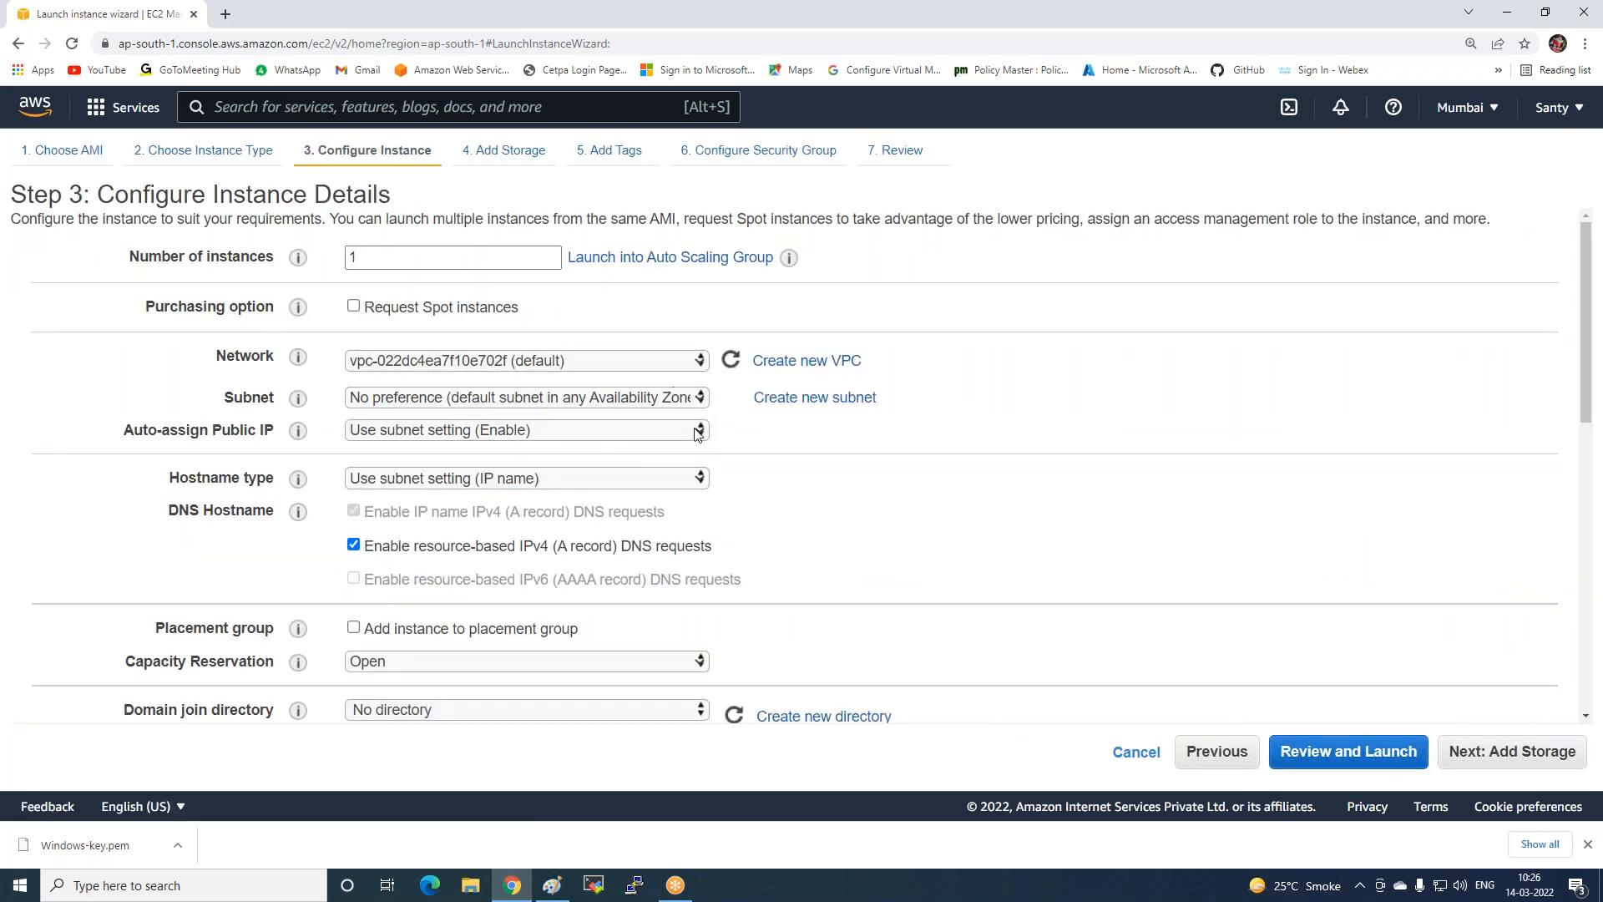
{"action": "left_click", "coordinate": [500, 362]}
{"action": "left_click", "coordinate": [499, 365]}
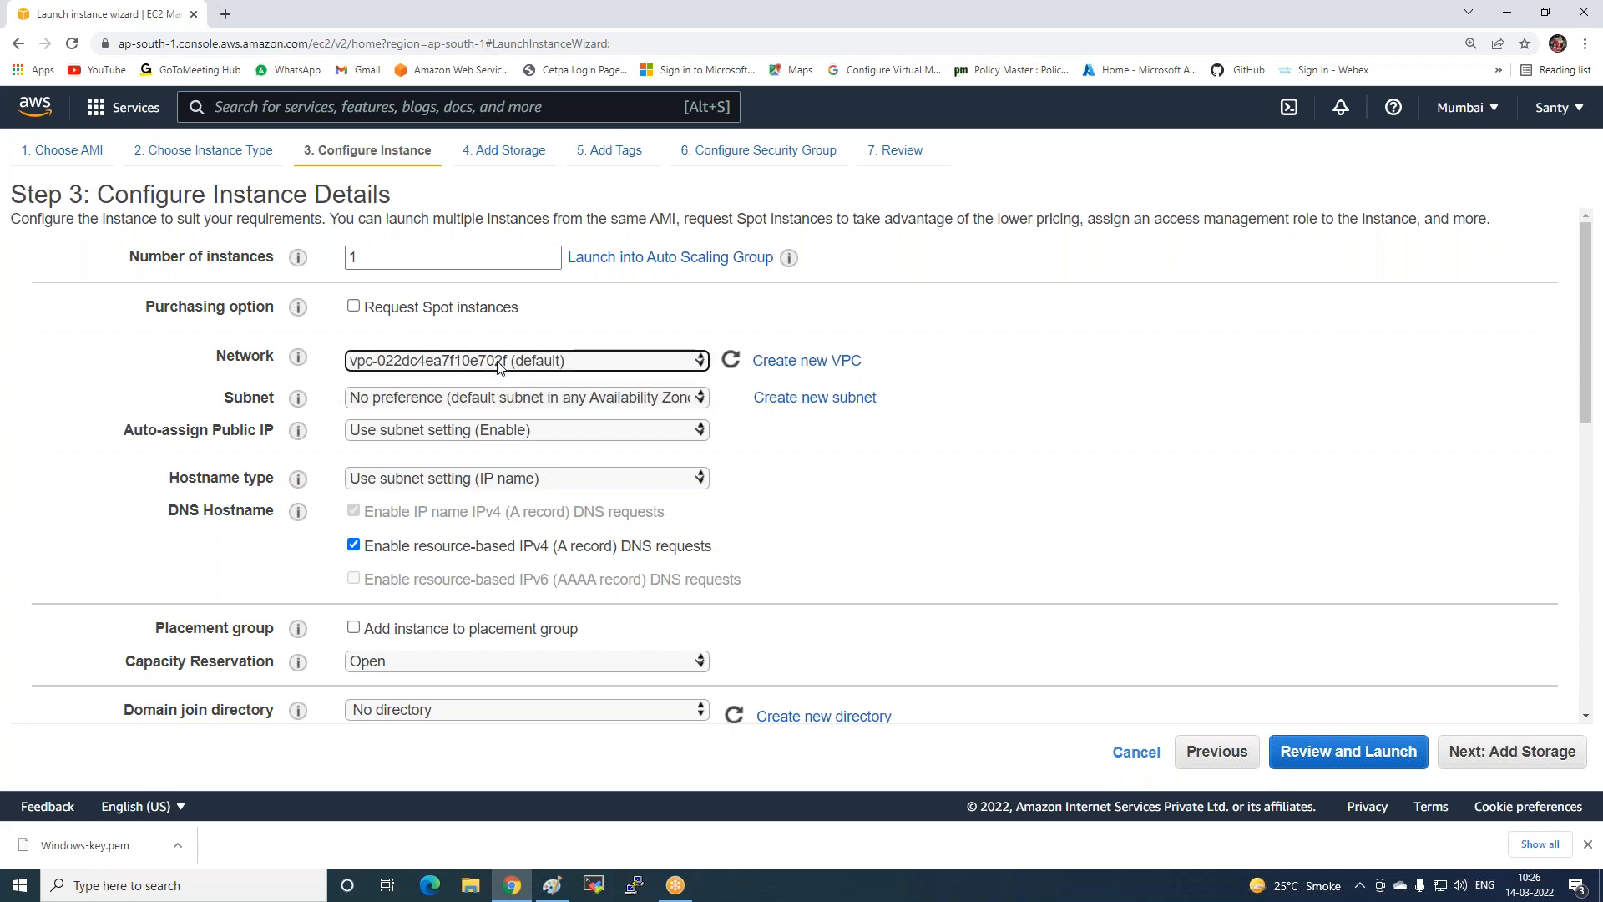
{"action": "left_click", "coordinate": [504, 401]}
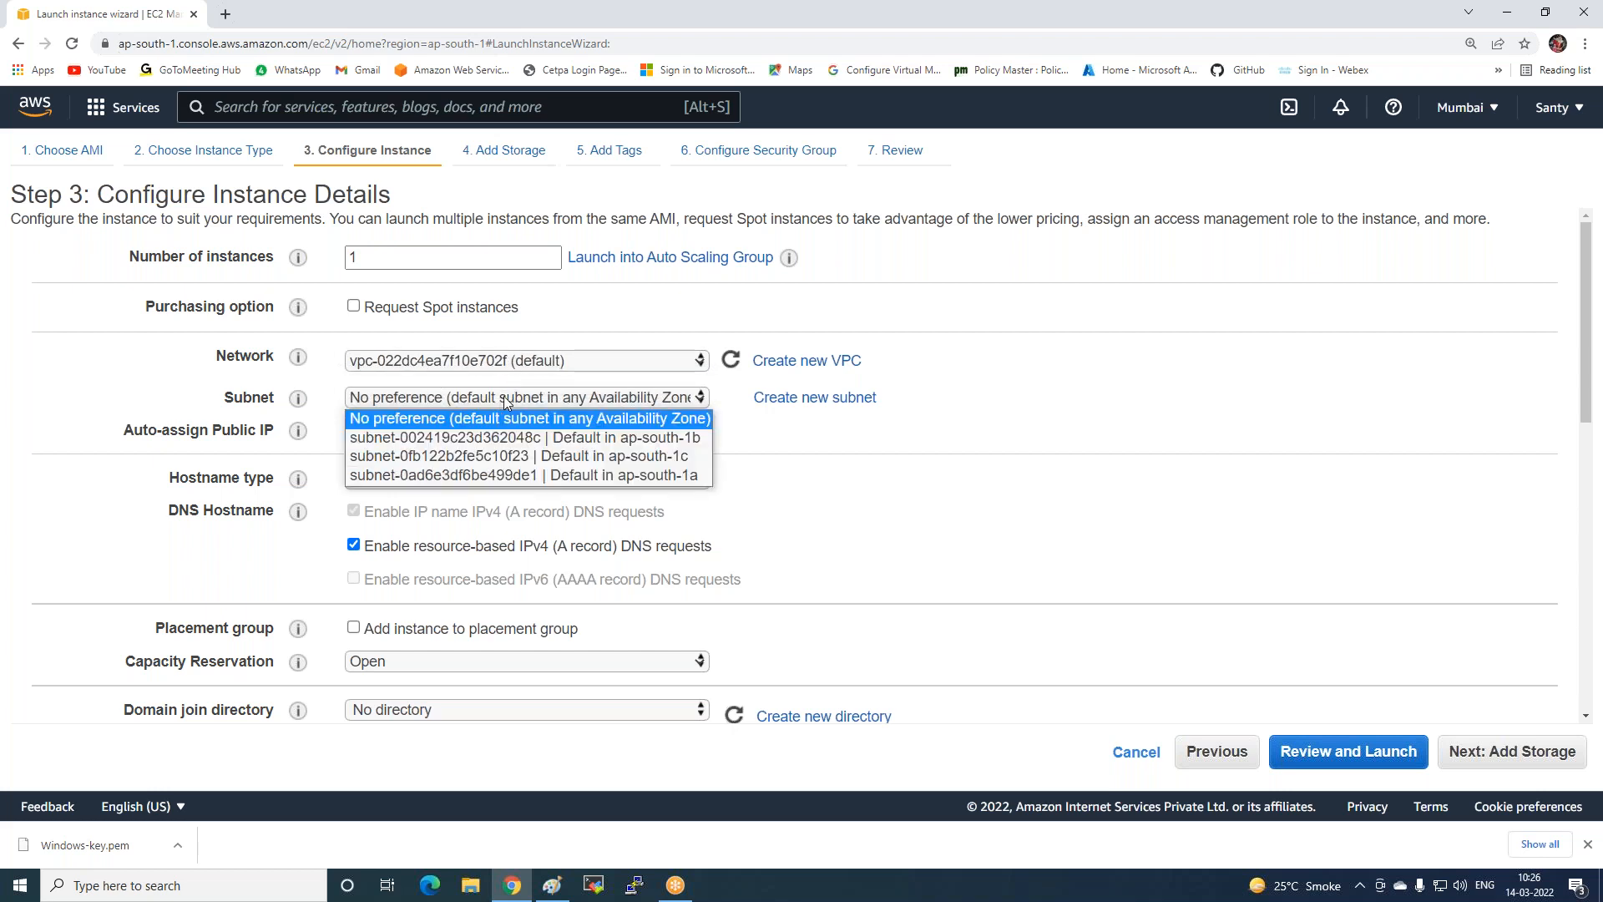
{"action": "left_click", "coordinate": [618, 475]}
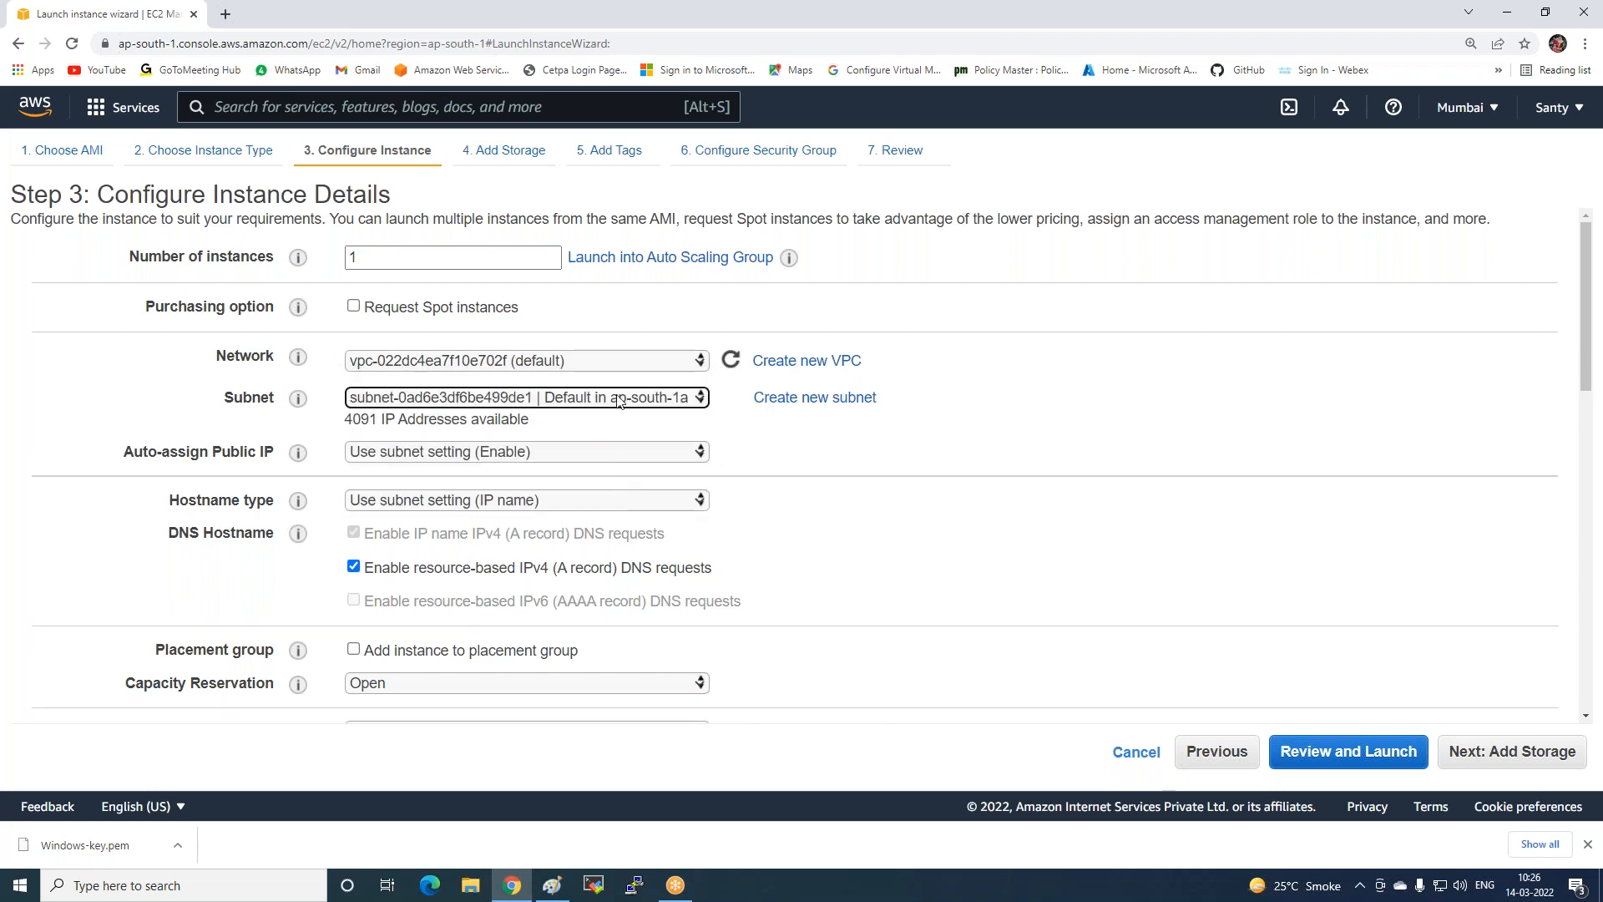
Give the instance the Name tag Web1-ZoneA, then choose to reuse an existing security group.
{"action": "left_click", "coordinate": [1483, 767]}
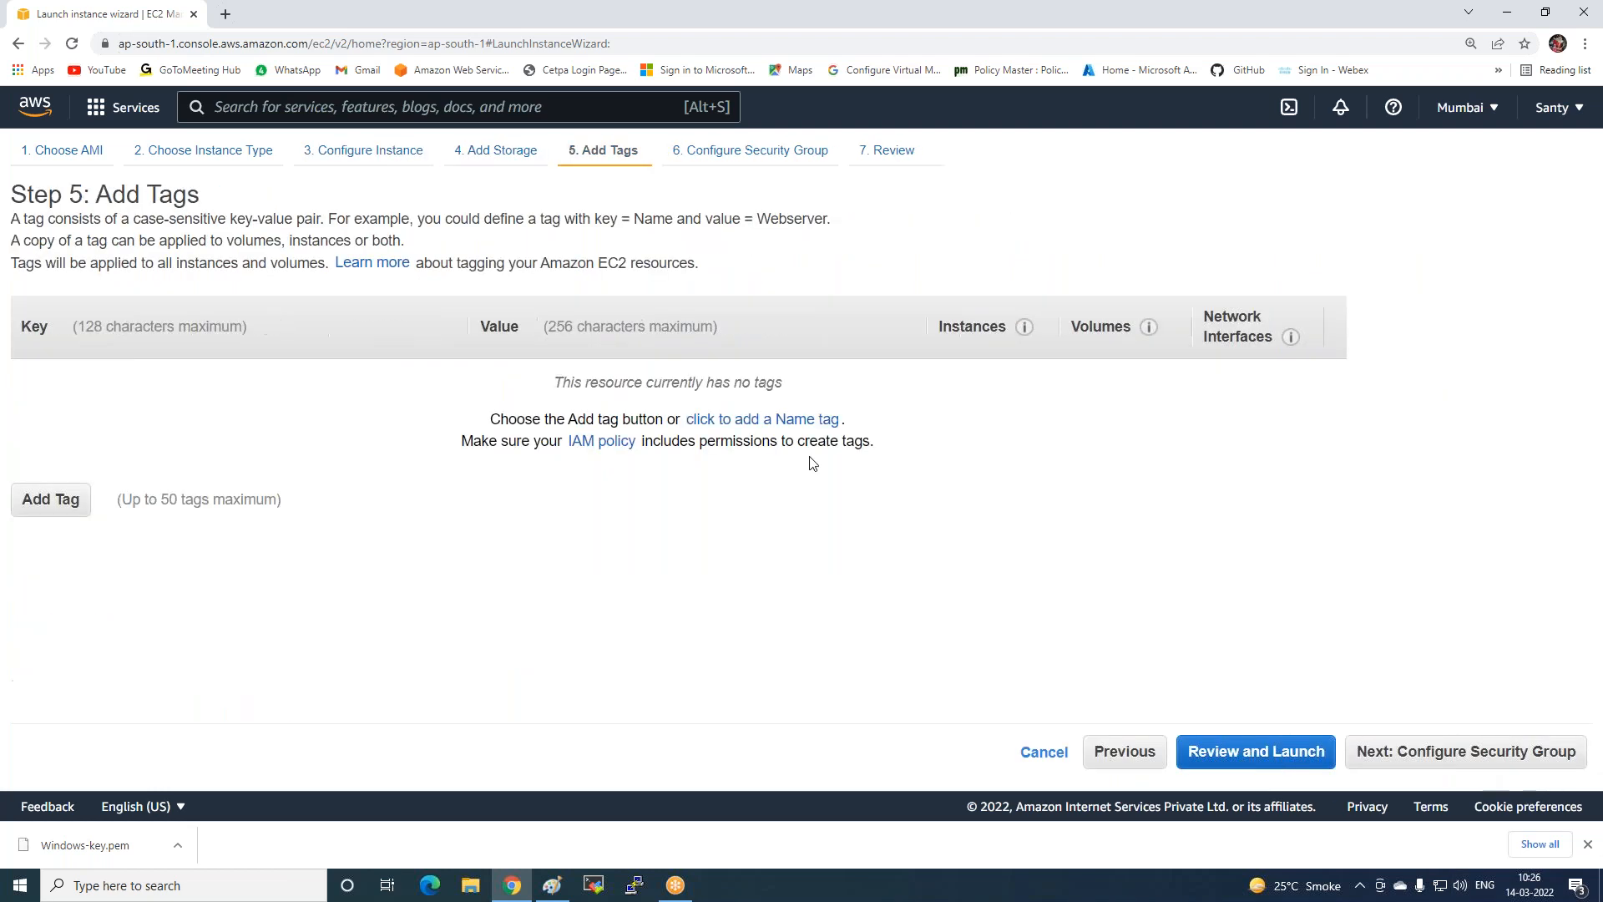
{"action": "left_click", "coordinate": [777, 419]}
{"action": "type", "text": "Web1-"}
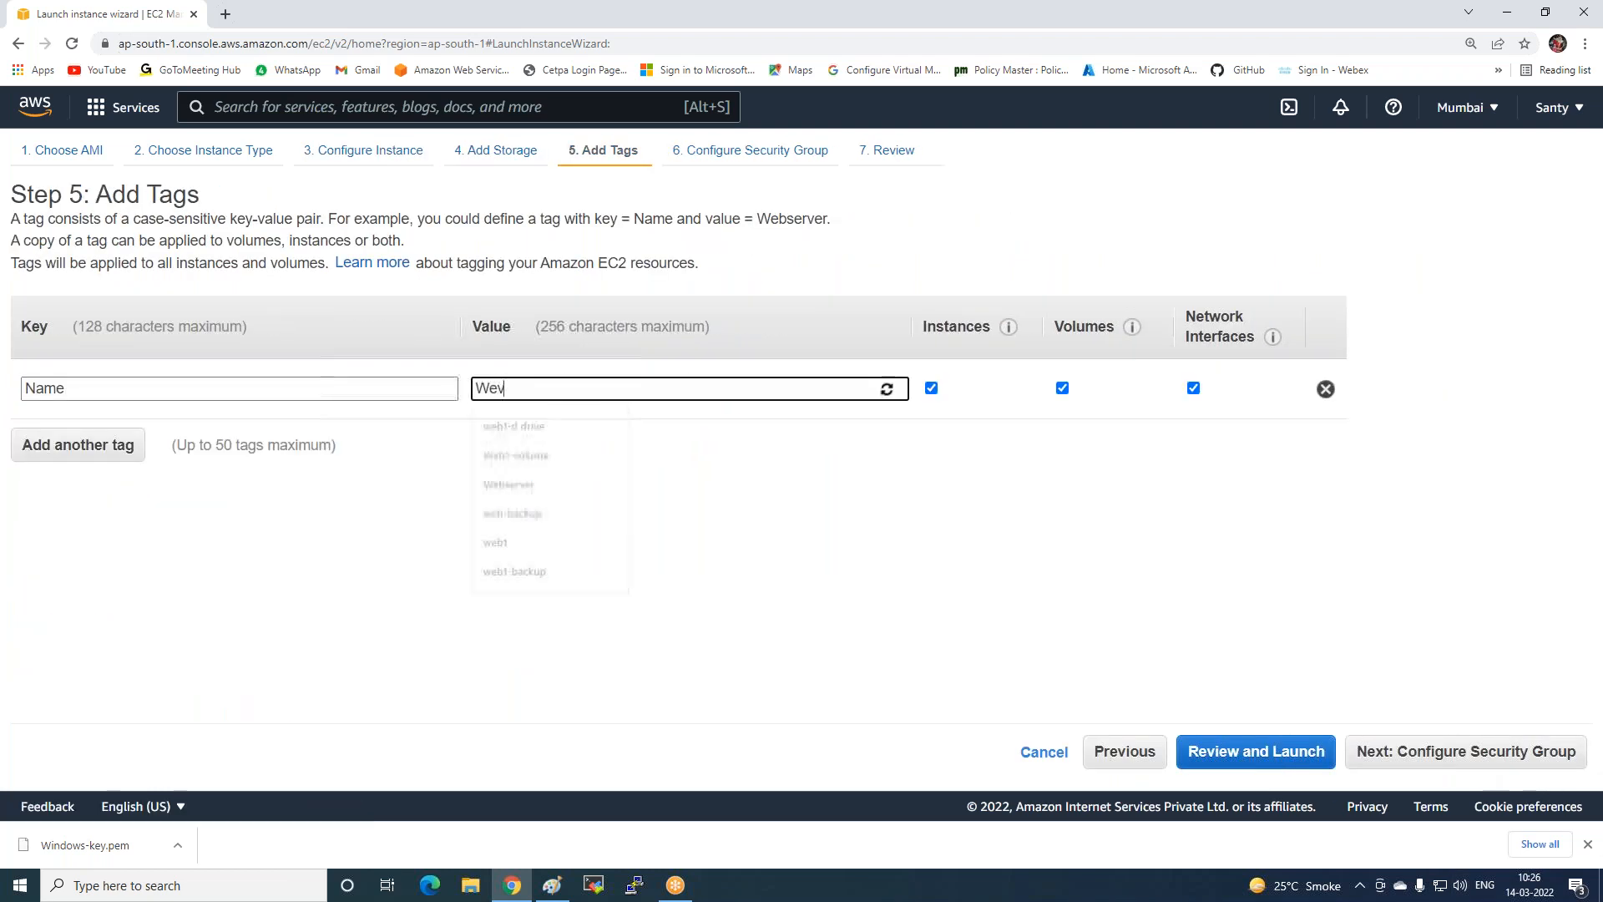
{"action": "type", "text": "zobea"}
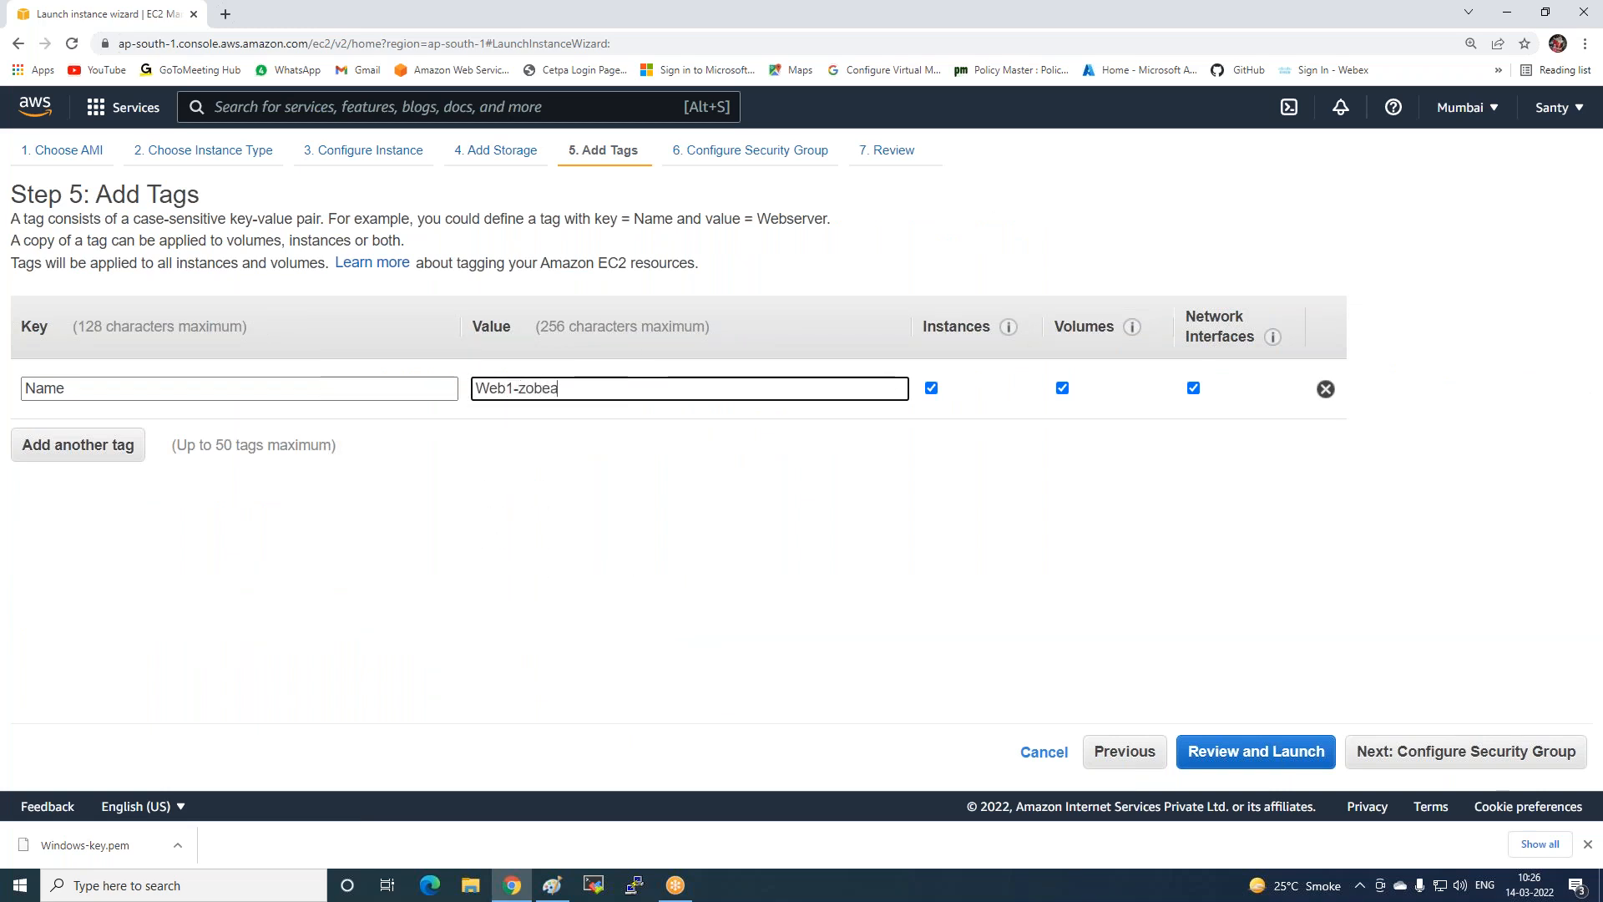
{"action": "key", "text": "BackSpace"}
{"action": "key", "text": "BackSpace"}
{"action": "key", "text": "BackSpace"}
{"action": "key", "text": "BackSpace"}
{"action": "key", "text": "BackSpace"}
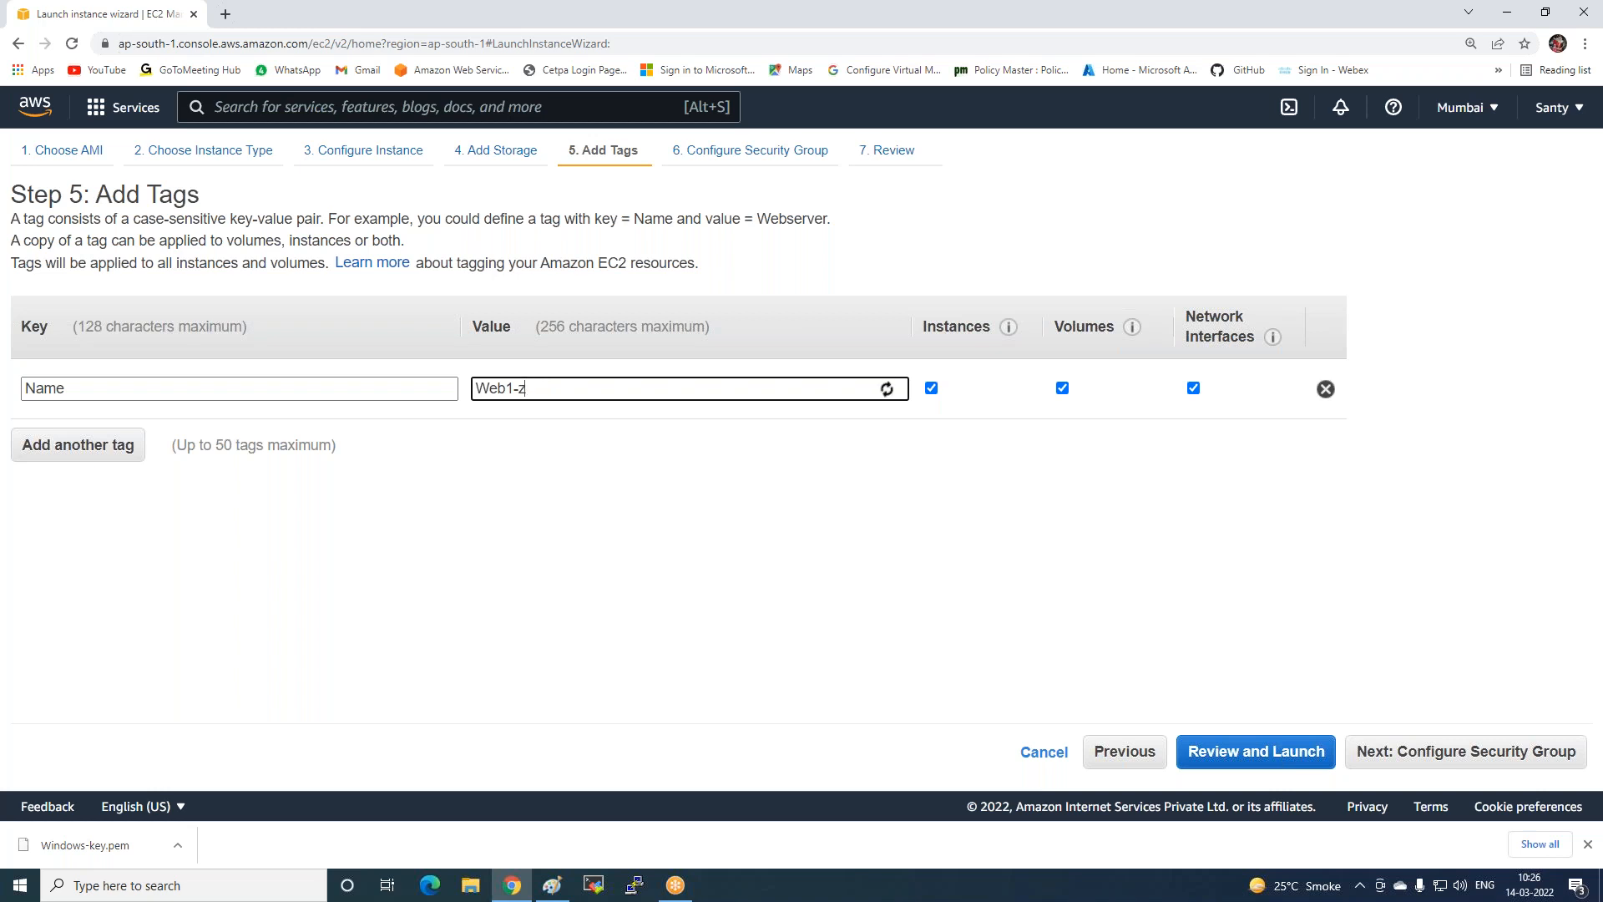
{"action": "type", "text": "ZoneA"}
{"action": "left_click", "coordinate": [1383, 754]}
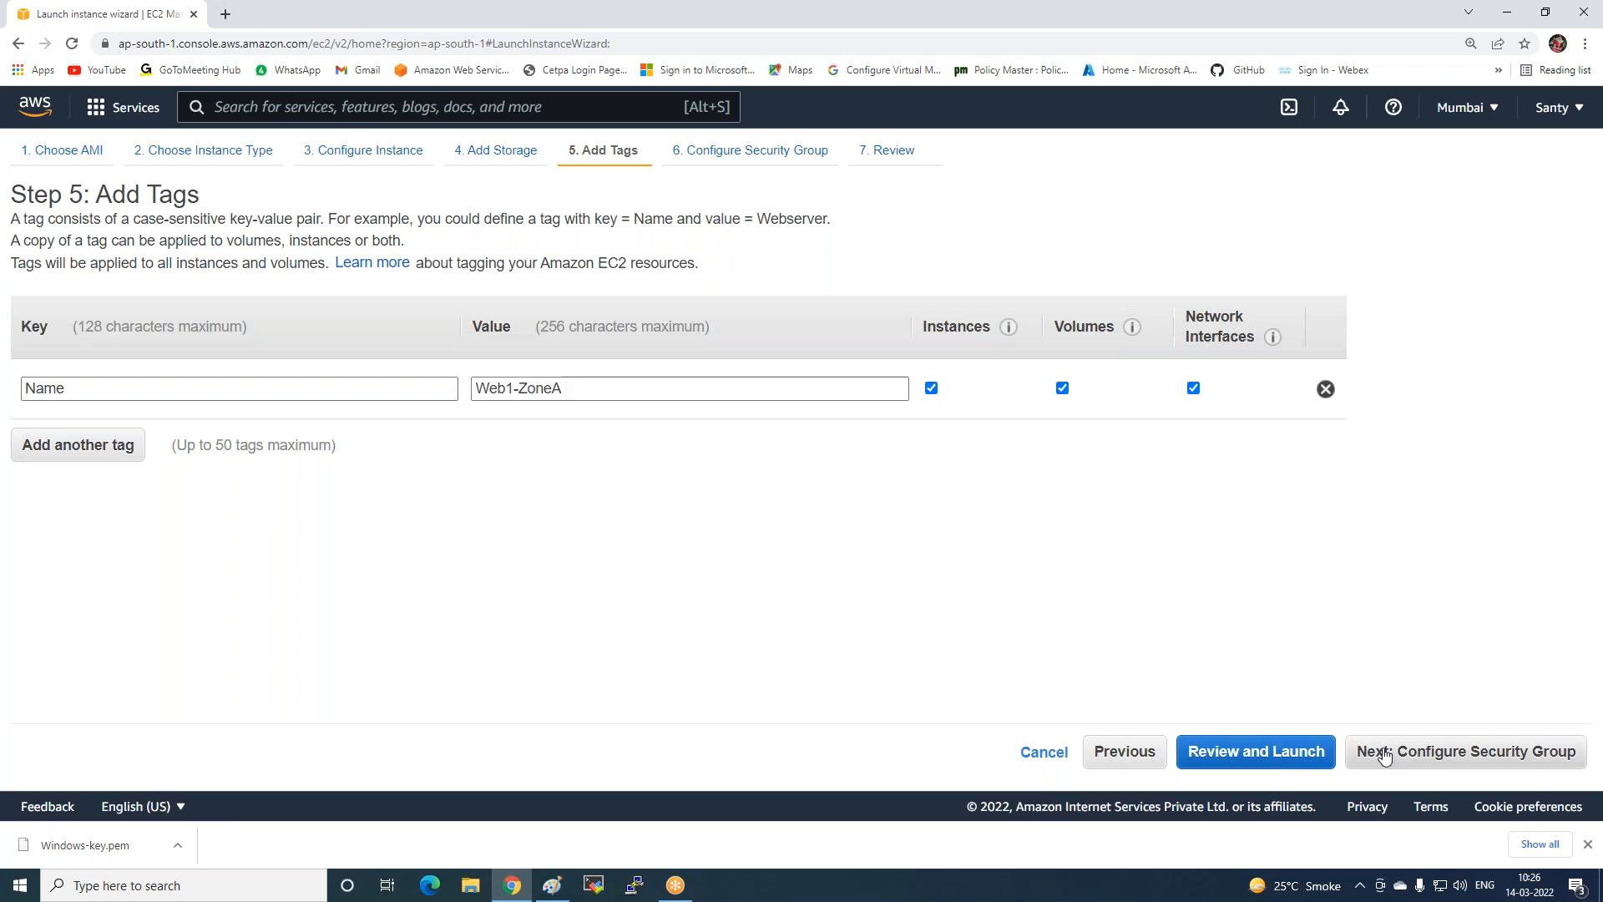
{"action": "left_click", "coordinate": [431, 304]}
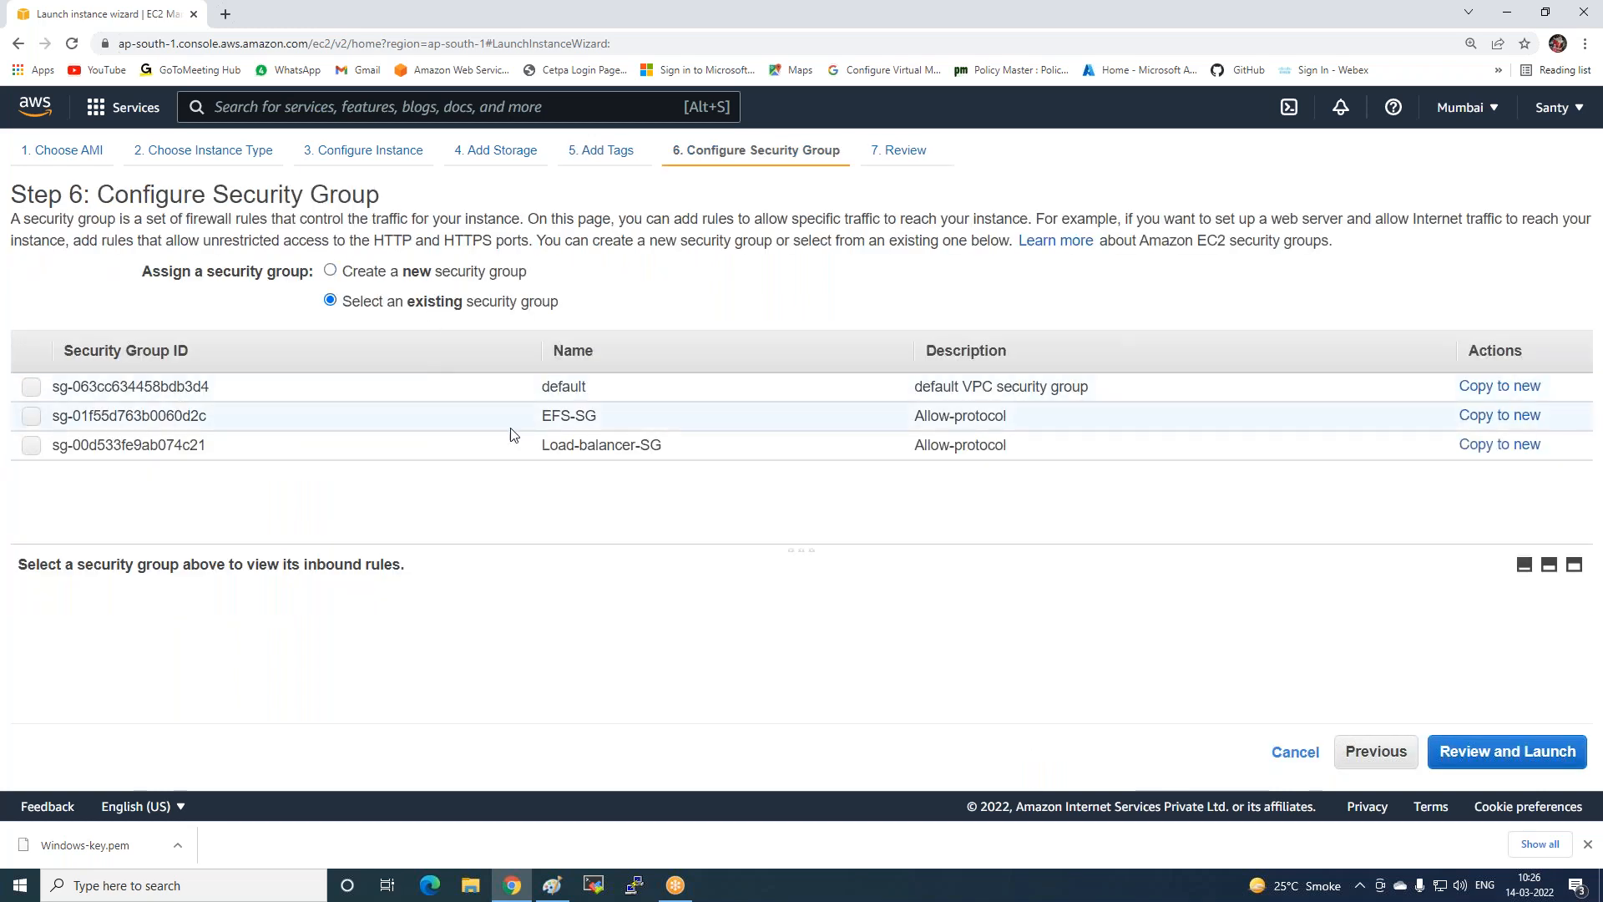
Assign the Load-balancer-SG security group and launch from the review page.
{"action": "left_click", "coordinate": [511, 453]}
{"action": "left_click", "coordinate": [1503, 751]}
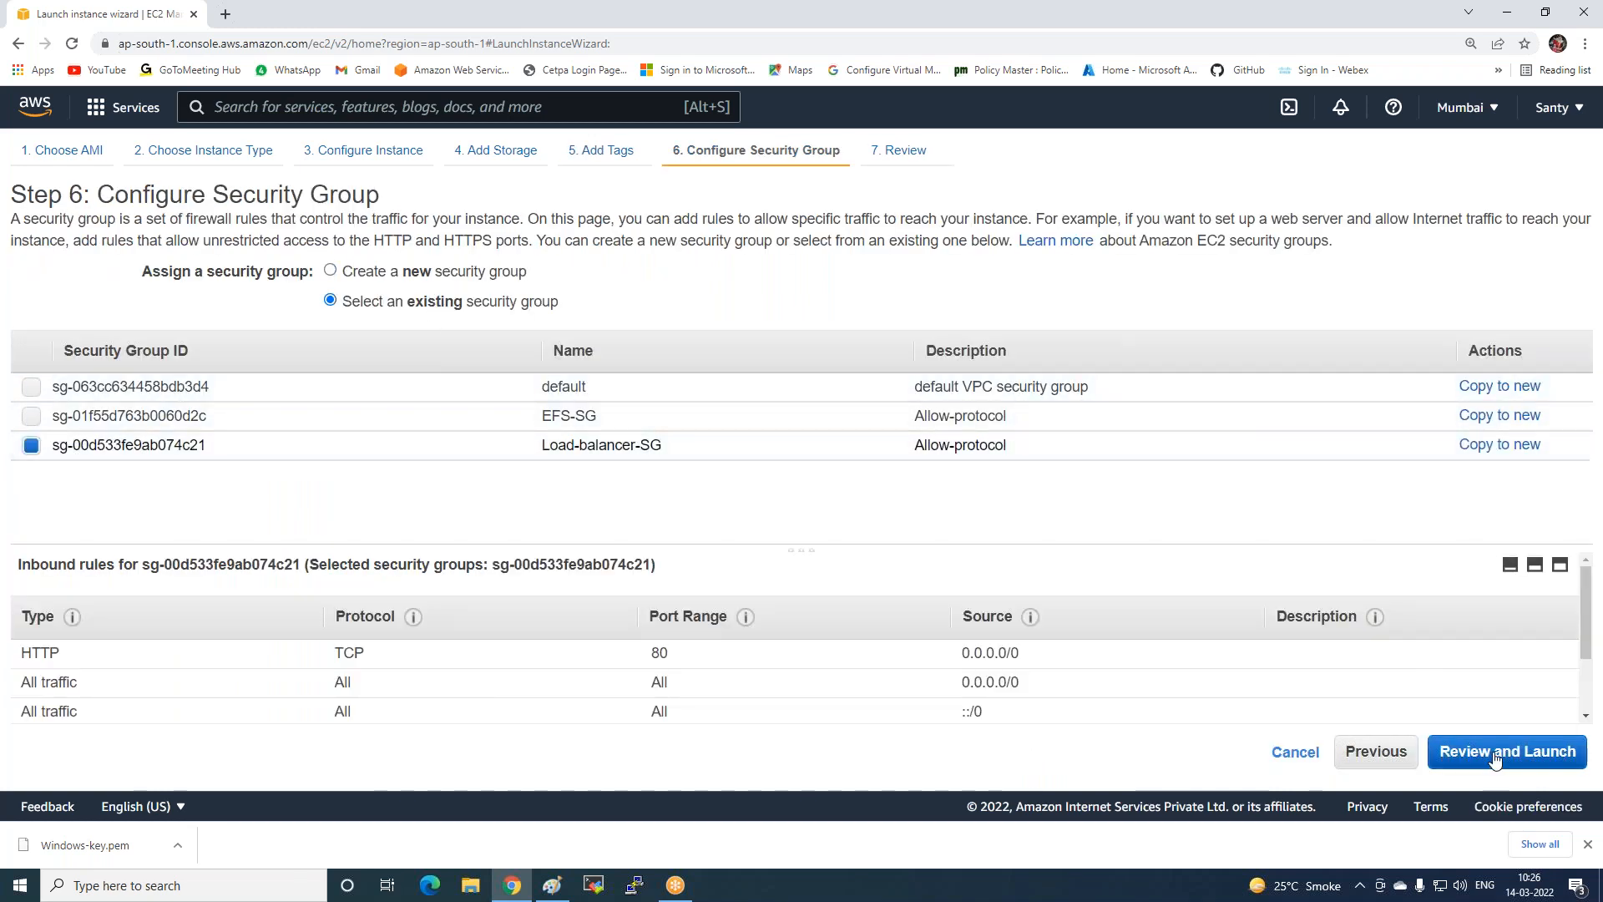
{"action": "left_click", "coordinate": [1529, 751]}
Launch with the Windows-key key pair acknowledged, then view the Instances list.
{"action": "left_click", "coordinate": [553, 531]}
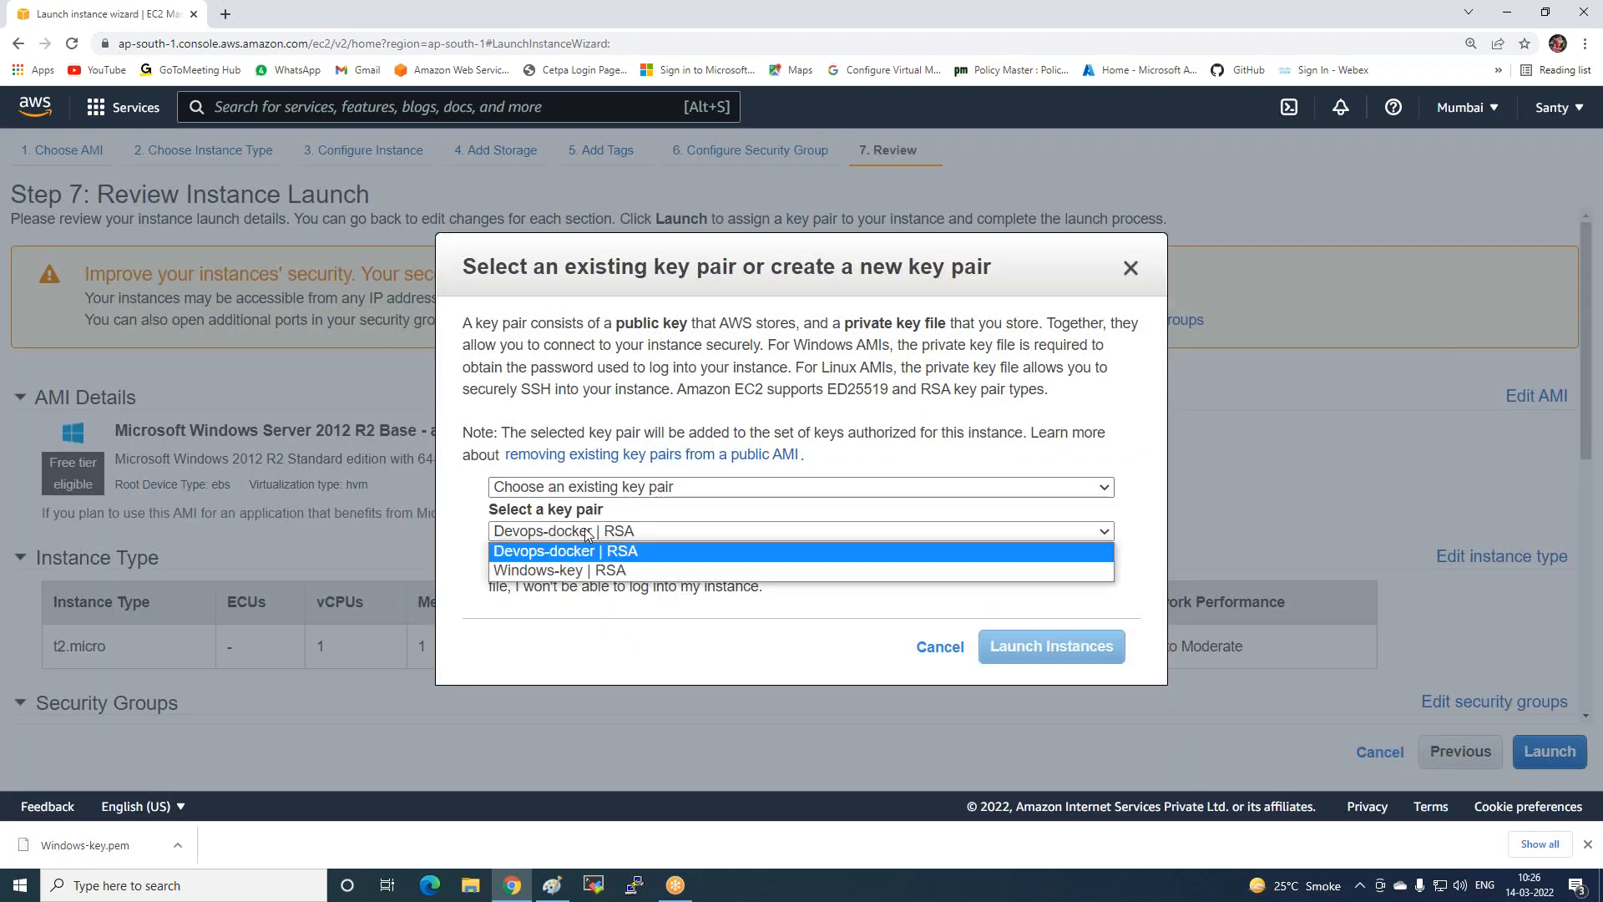
{"action": "left_click", "coordinate": [553, 568]}
{"action": "left_click", "coordinate": [553, 568]}
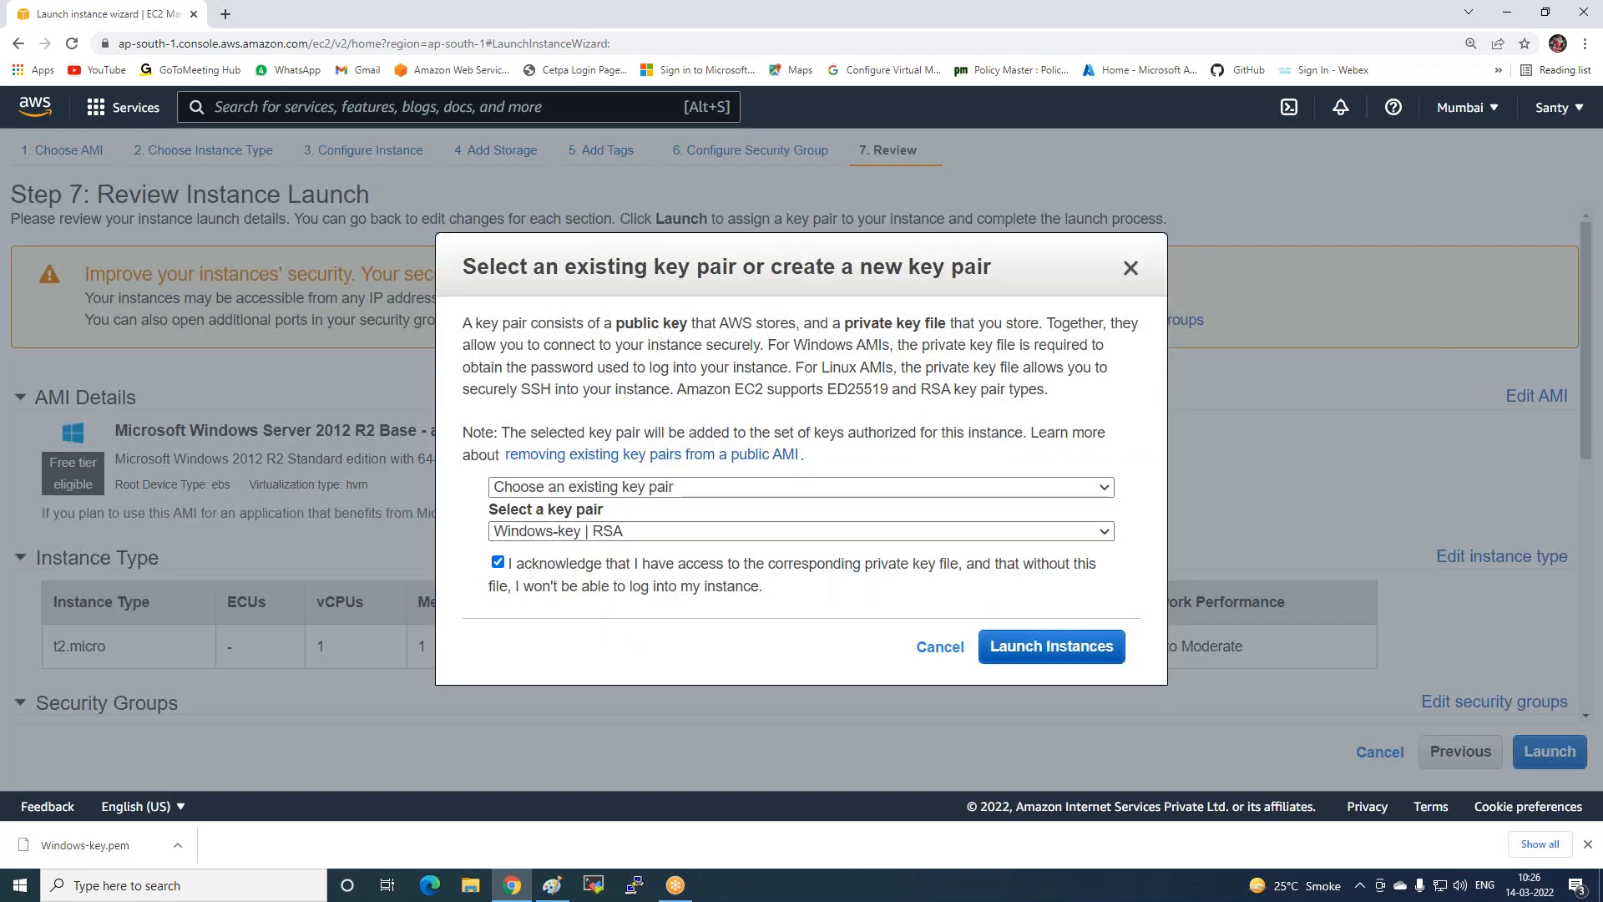
{"action": "left_click", "coordinate": [1006, 646]}
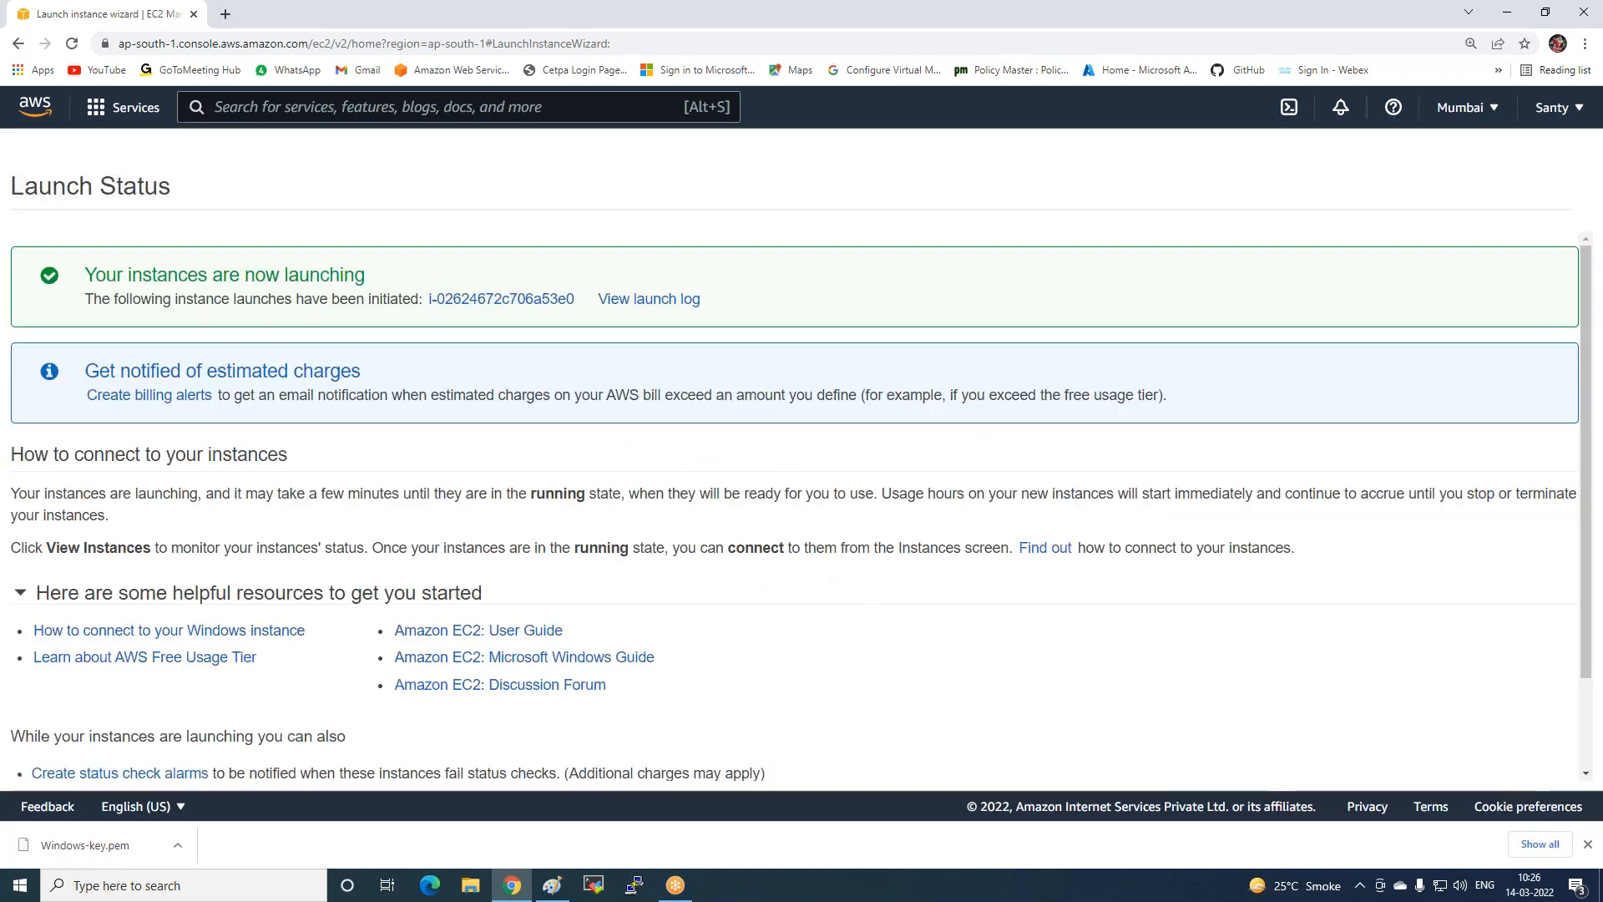
{"action": "scroll", "coordinate": [1138, 653], "scroll_direction": "down", "scroll_amount": 1}
{"action": "scroll", "coordinate": [1138, 652], "scroll_direction": "down", "scroll_amount": 2}
{"action": "left_click", "coordinate": [1531, 762]}
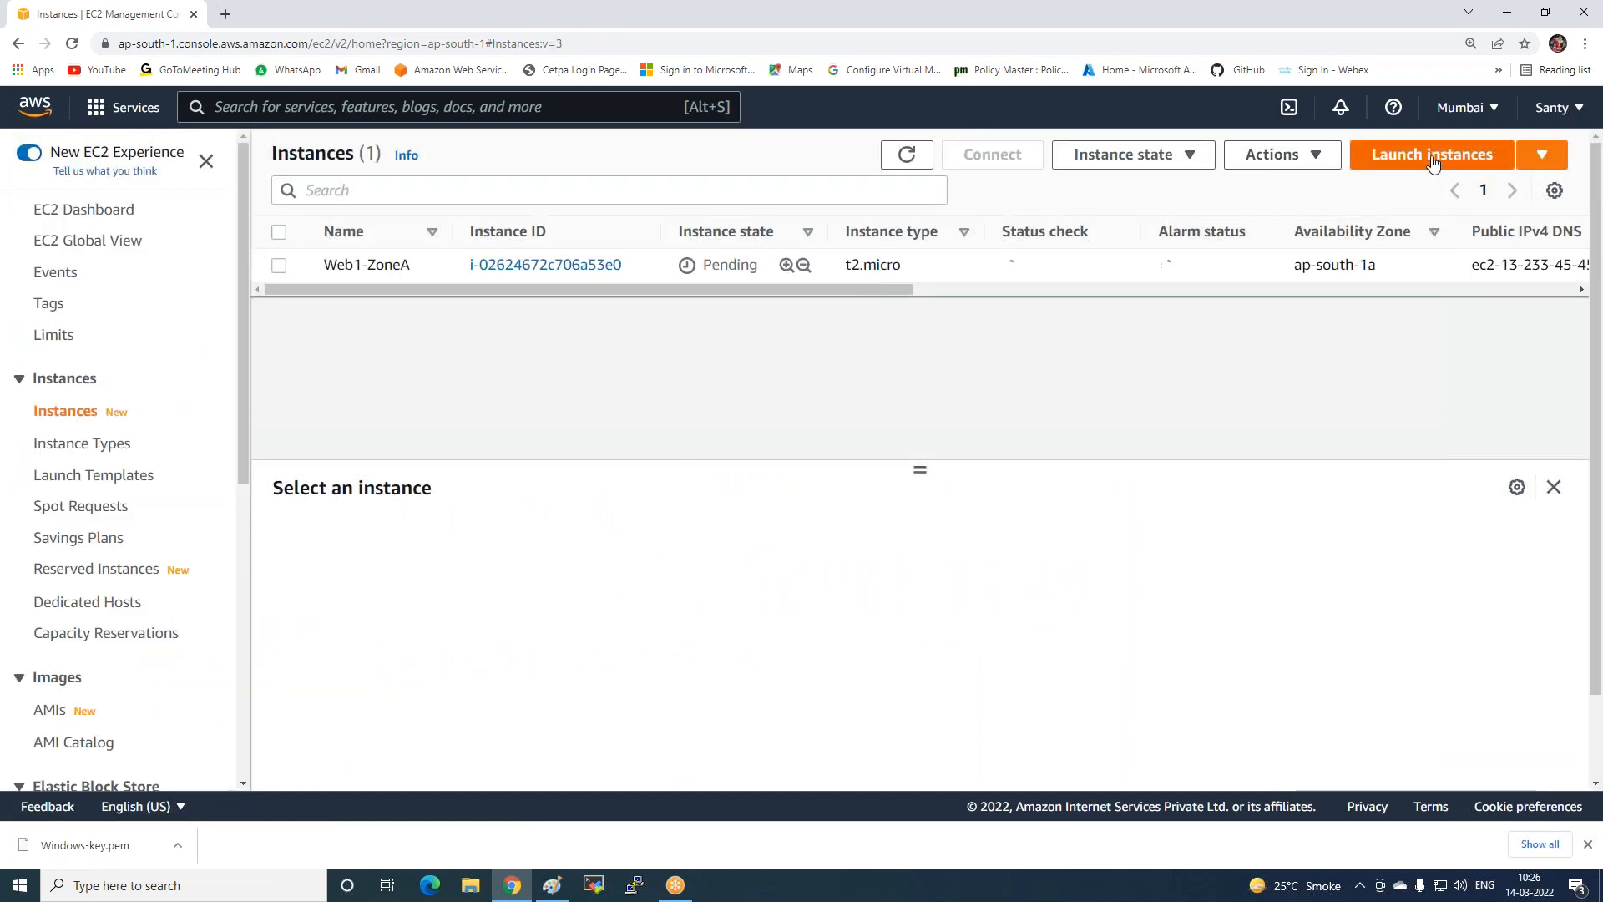
Start a second instance from the Microsoft Windows Server 2012 R2 Base AMI.
{"action": "left_click", "coordinate": [1432, 156]}
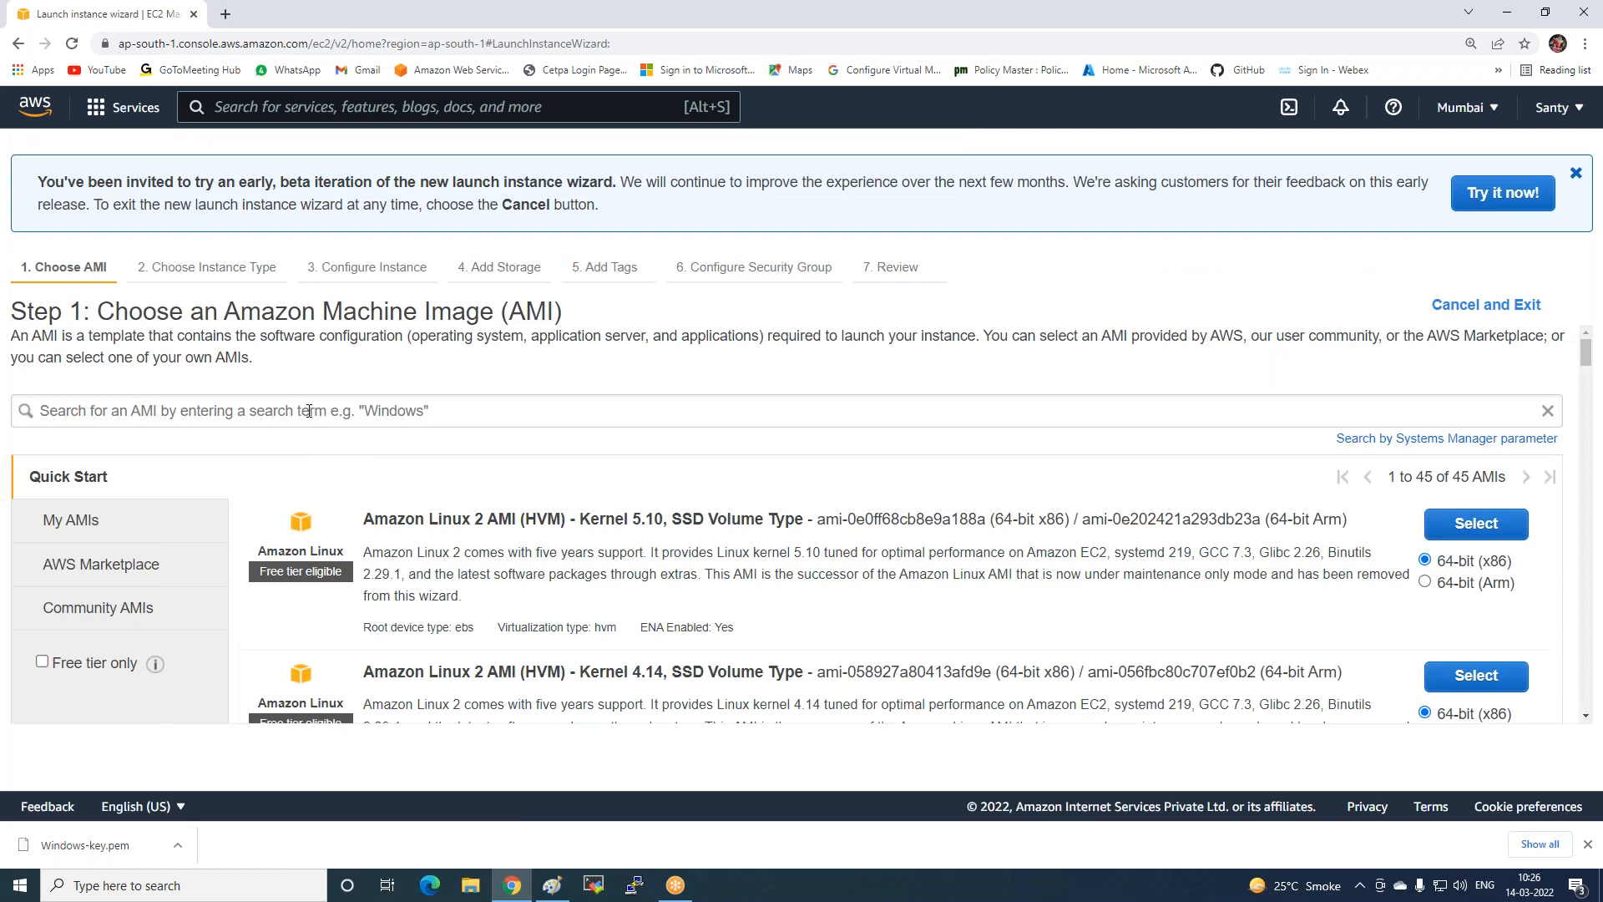
{"action": "left_click", "coordinate": [149, 410]}
{"action": "left_click", "coordinate": [137, 539]}
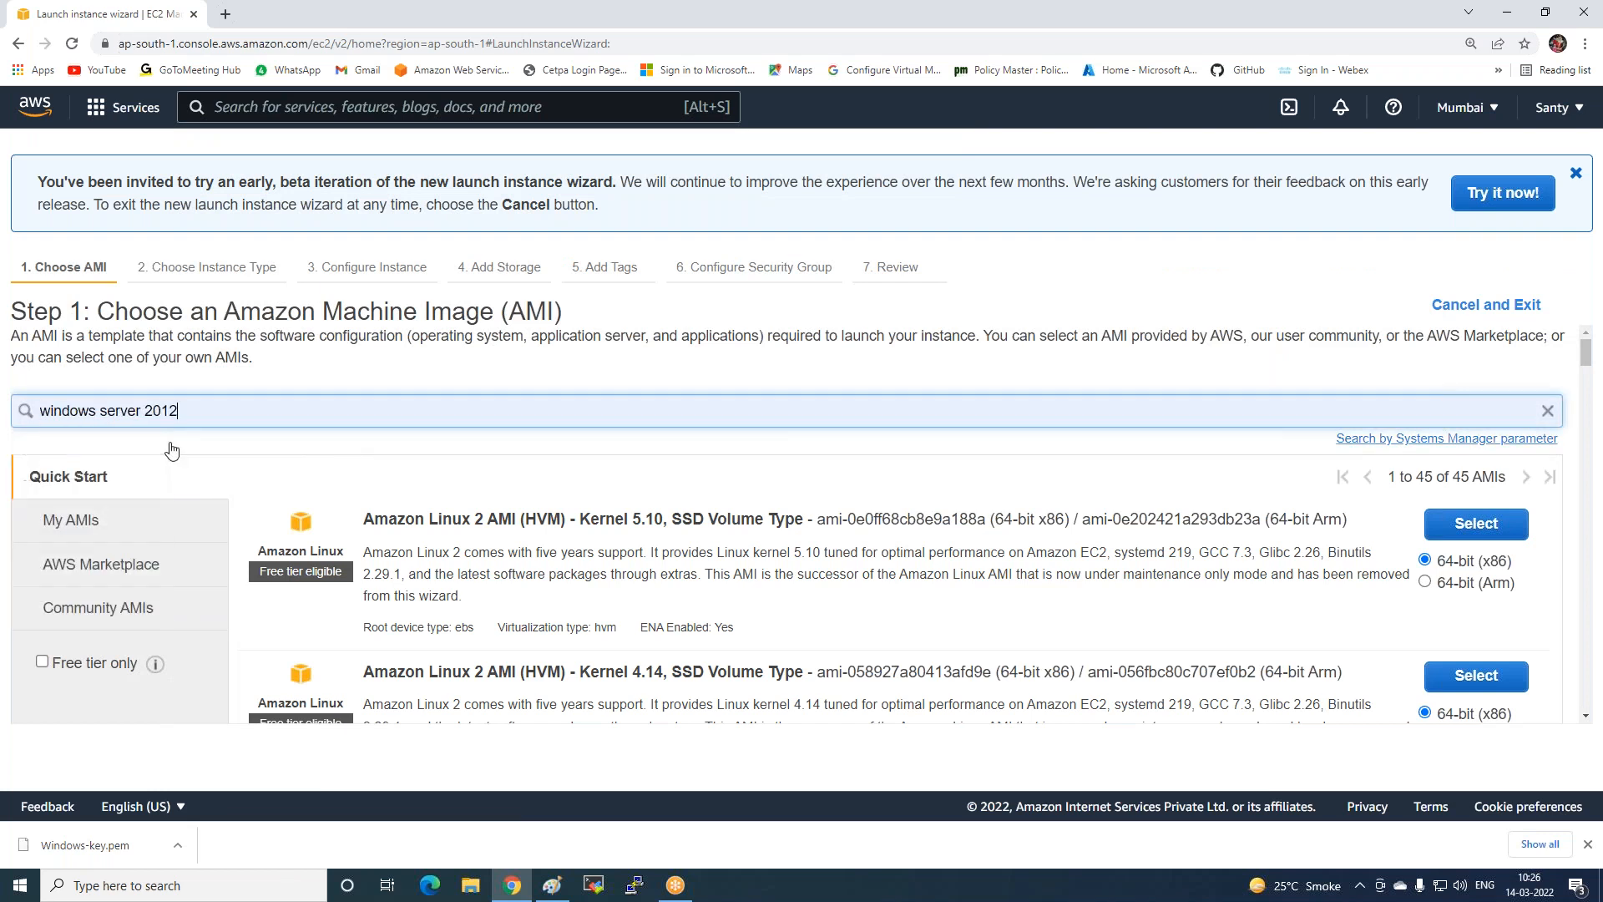
{"action": "left_click", "coordinate": [1463, 576]}
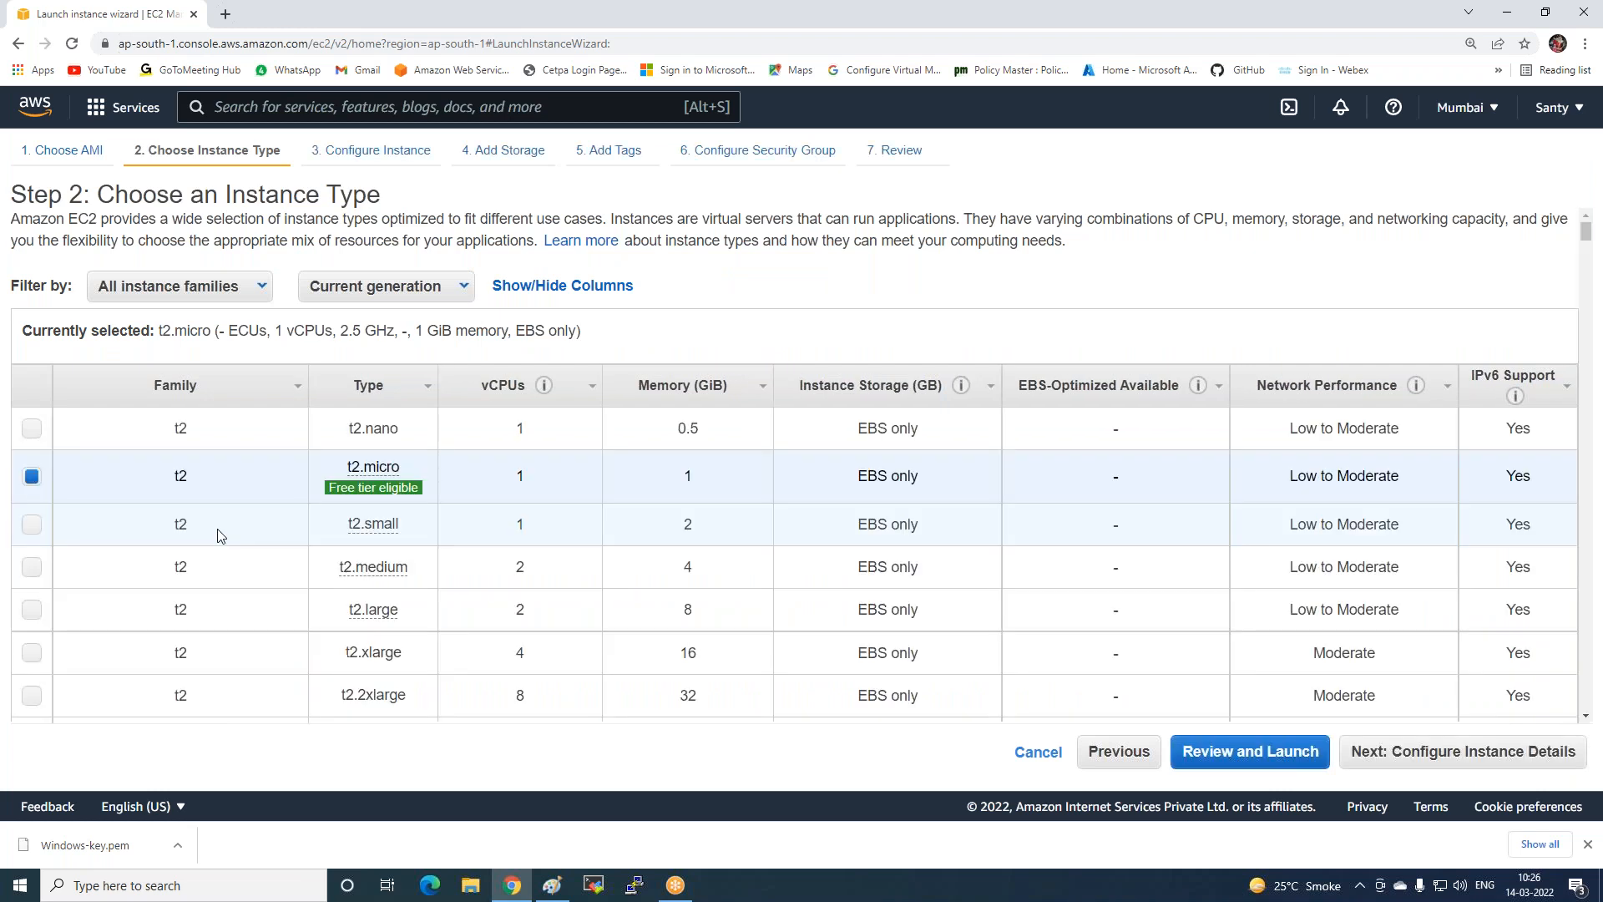
Place the second instance in the ap-south-1b subnet.
{"action": "left_click", "coordinate": [1372, 754]}
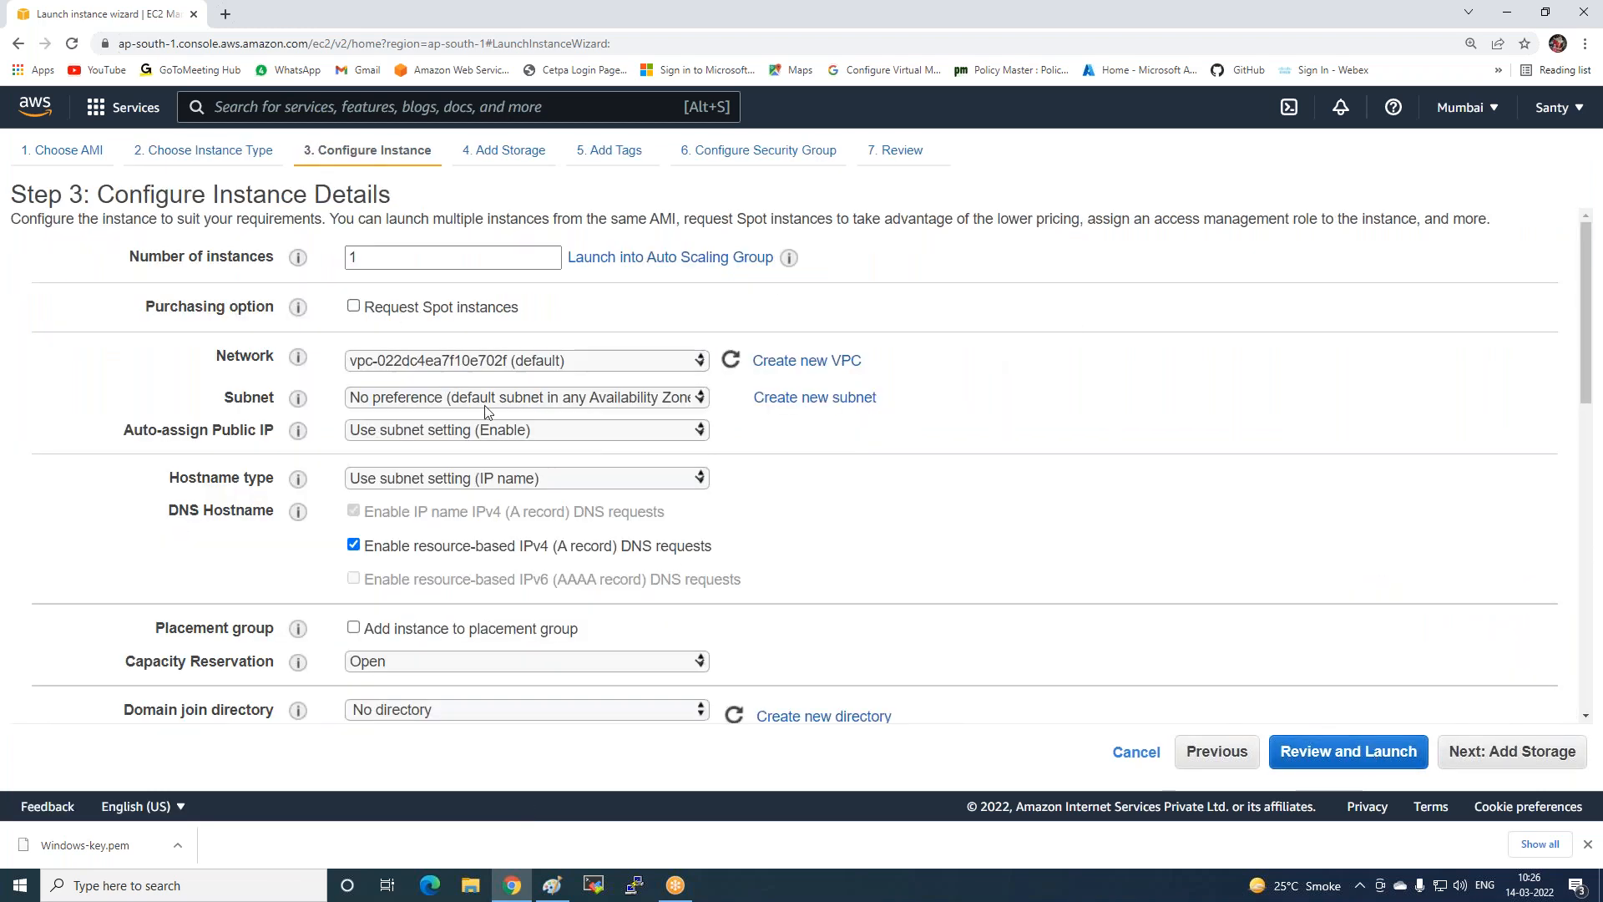
{"action": "left_click", "coordinate": [484, 406]}
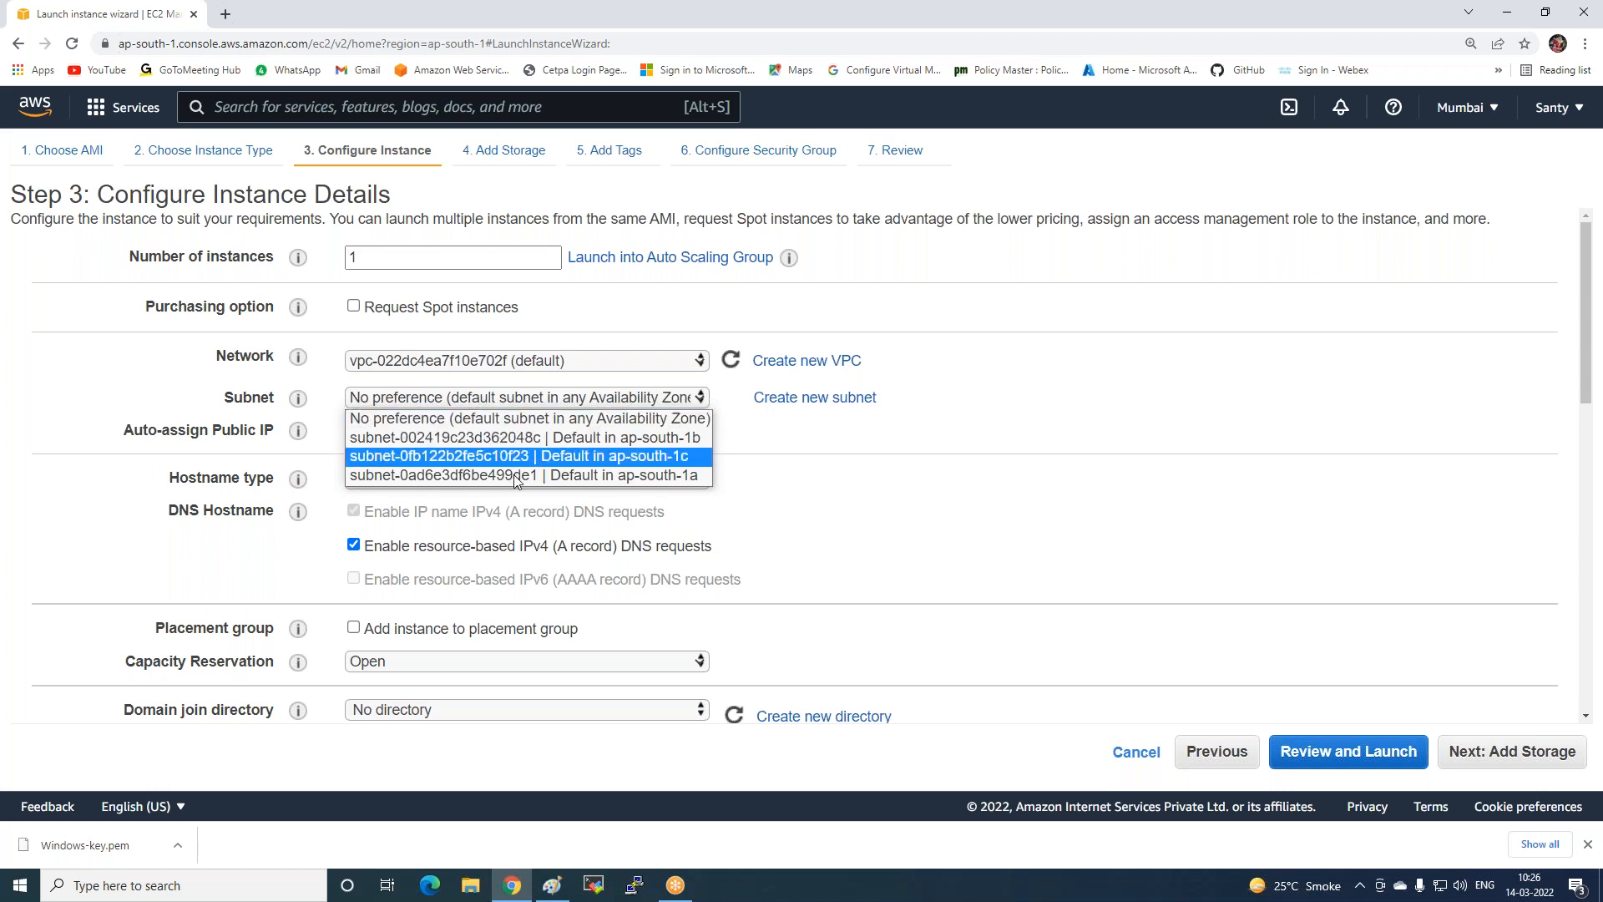
{"action": "left_click", "coordinate": [530, 441]}
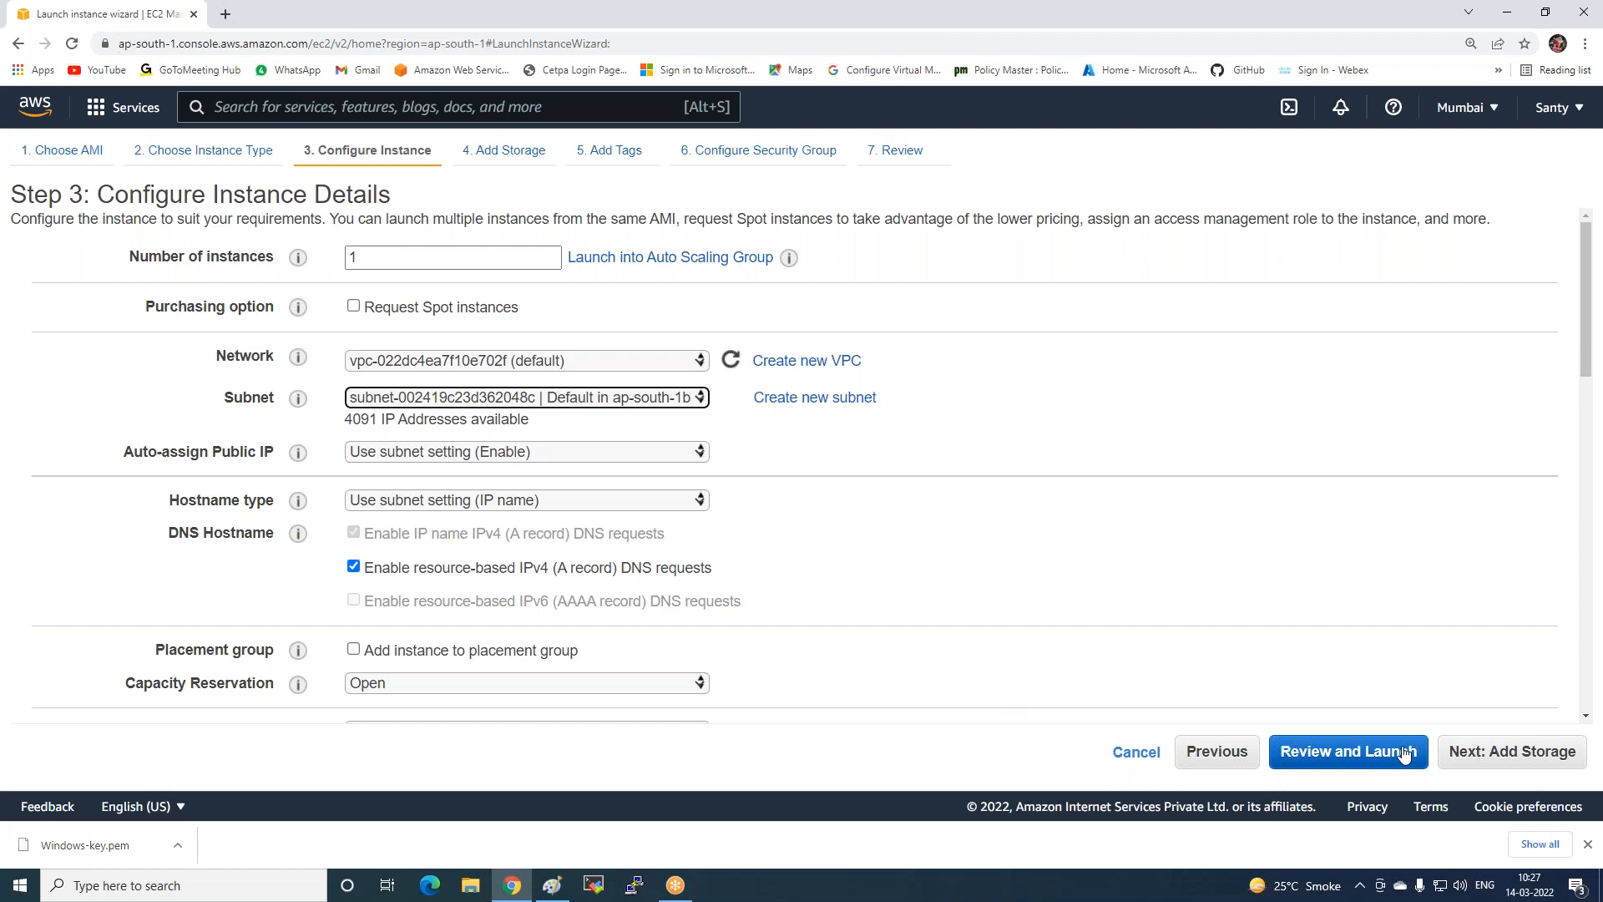
Keep default storage and set the Name tag to Web2-ZoneB.
{"action": "left_click", "coordinate": [1478, 756]}
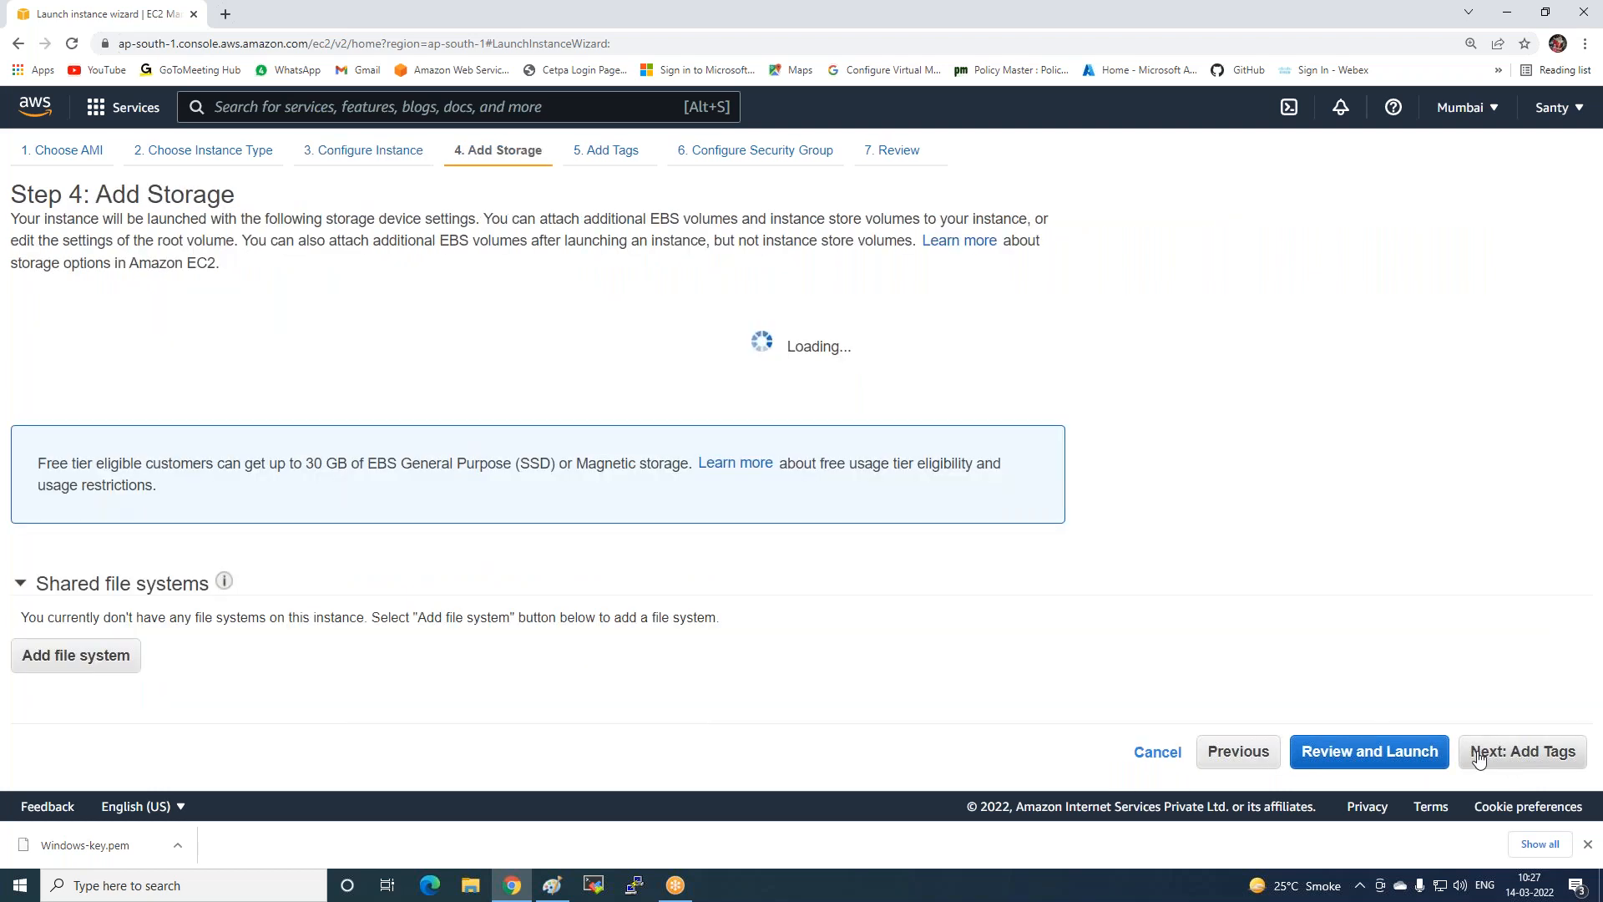
{"action": "left_click", "coordinate": [1495, 753]}
{"action": "left_click", "coordinate": [734, 420]}
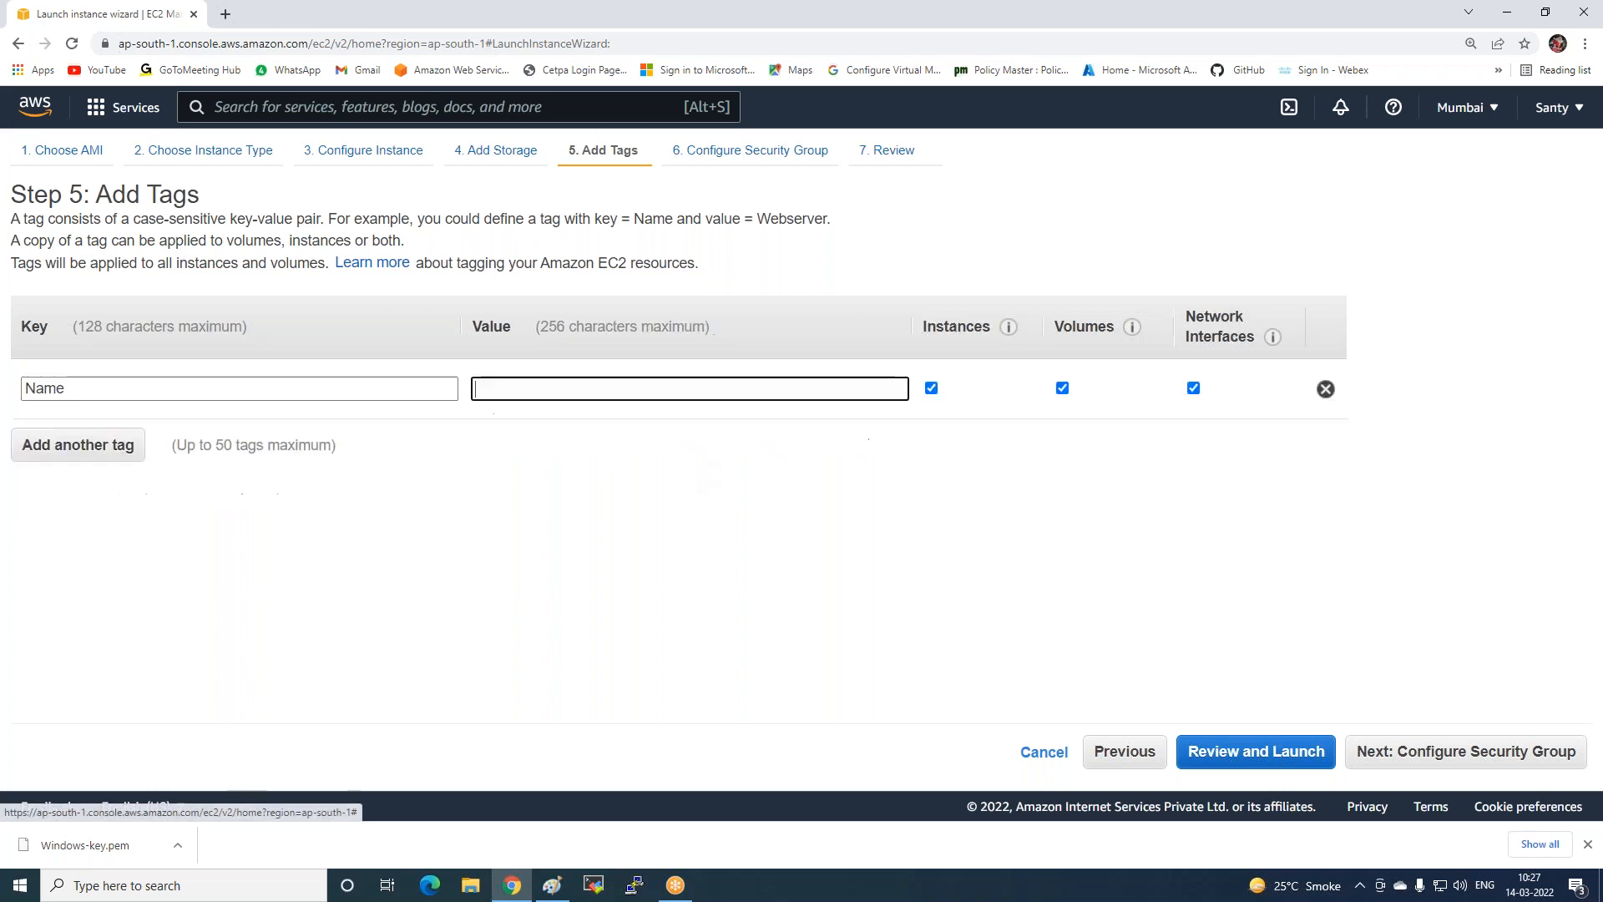
{"action": "type", "text": "Web"}
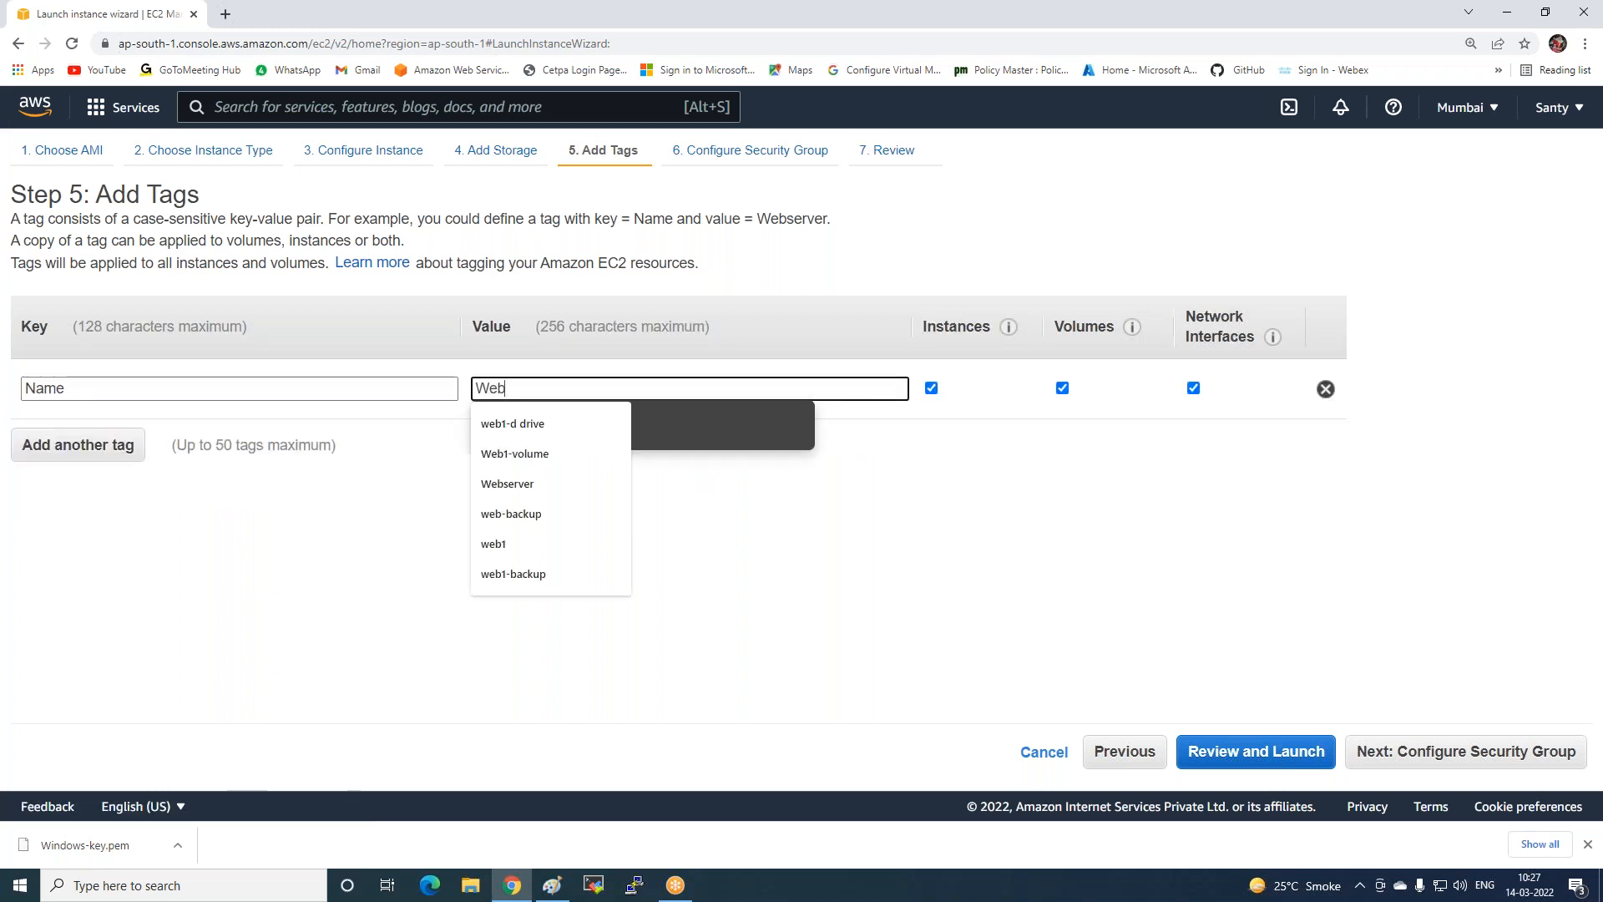
{"action": "type", "text": "2-ZoneB"}
{"action": "left_click", "coordinate": [1411, 757]}
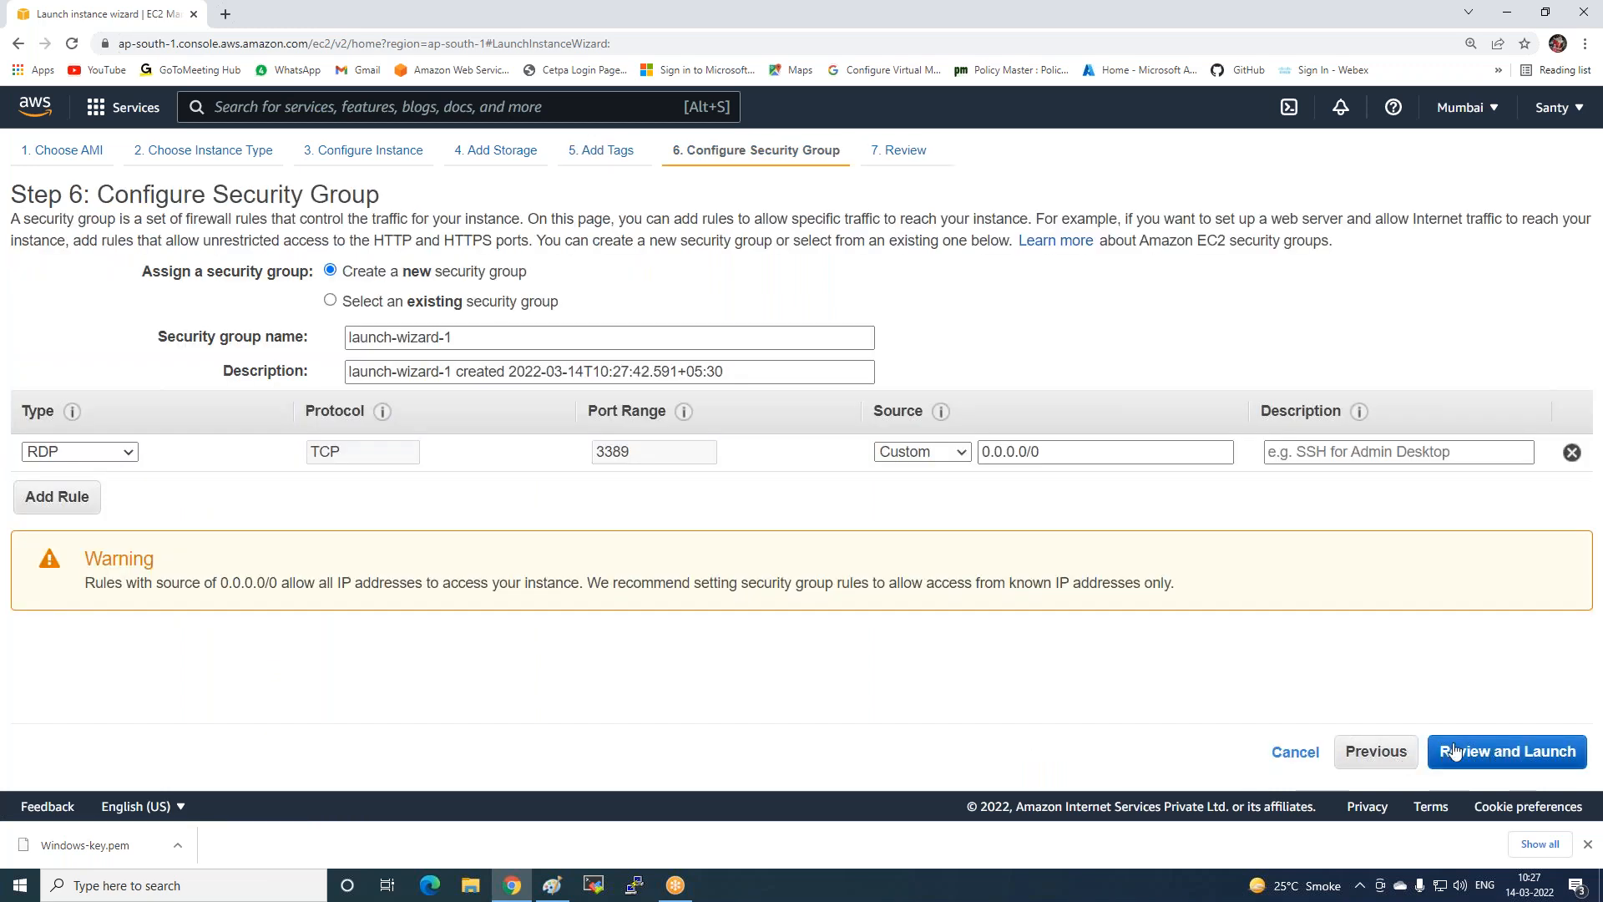
Switch to the existing Load-balancer-SG security group and return to the launch review.
{"action": "left_click", "coordinate": [1472, 754]}
{"action": "left_click", "coordinate": [1440, 763]}
{"action": "left_click", "coordinate": [353, 302]}
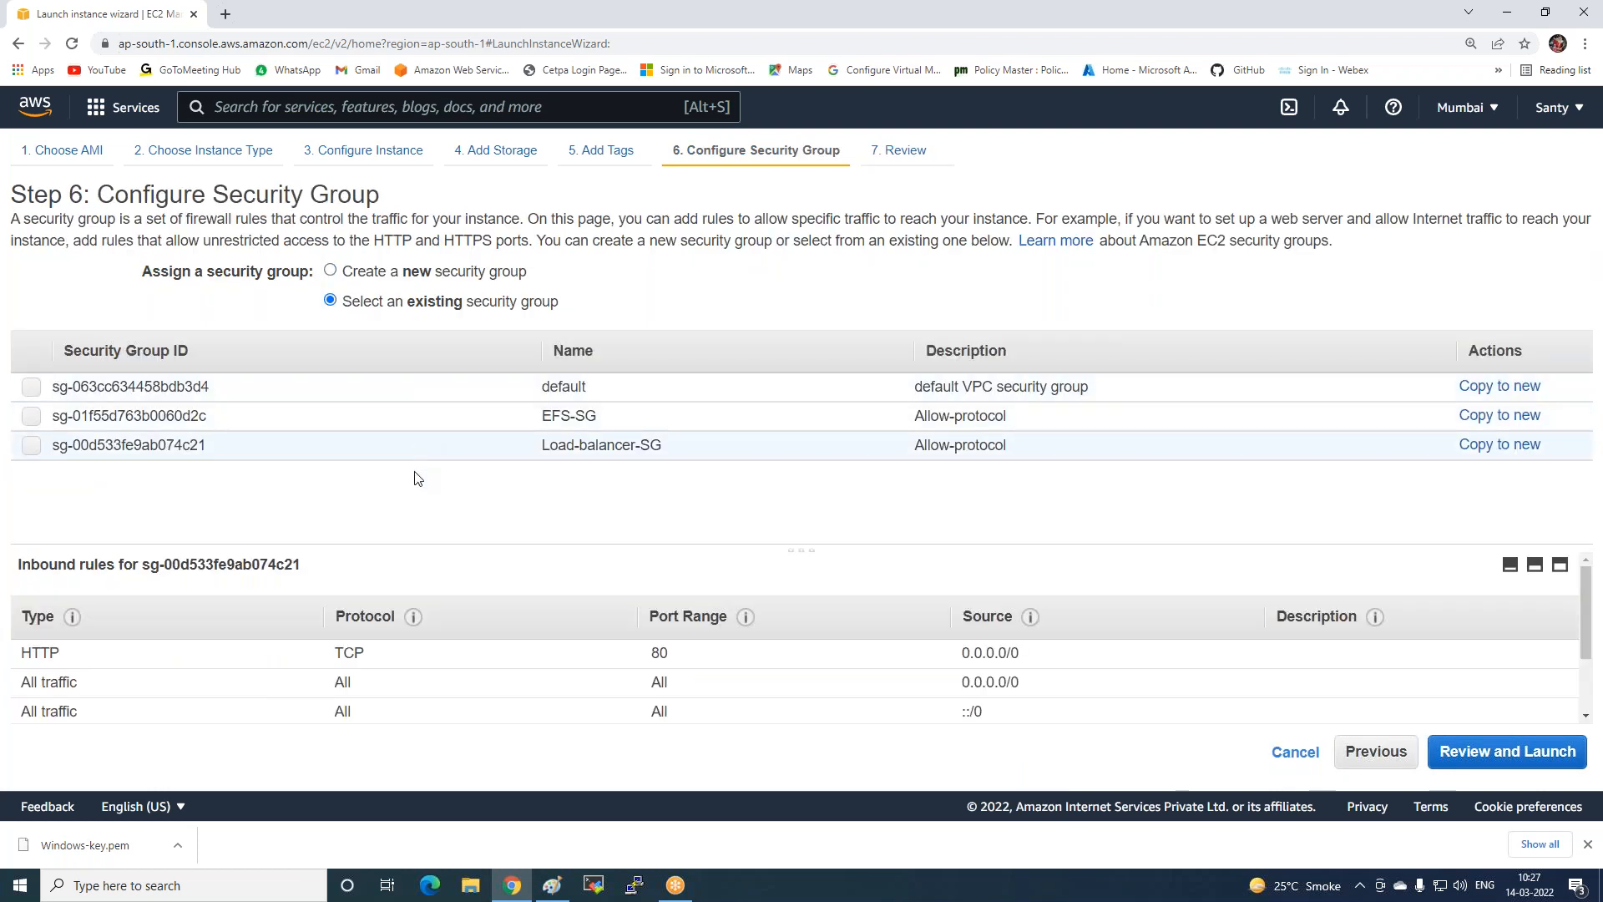
{"action": "left_click", "coordinate": [410, 449]}
{"action": "left_click", "coordinate": [1470, 755]}
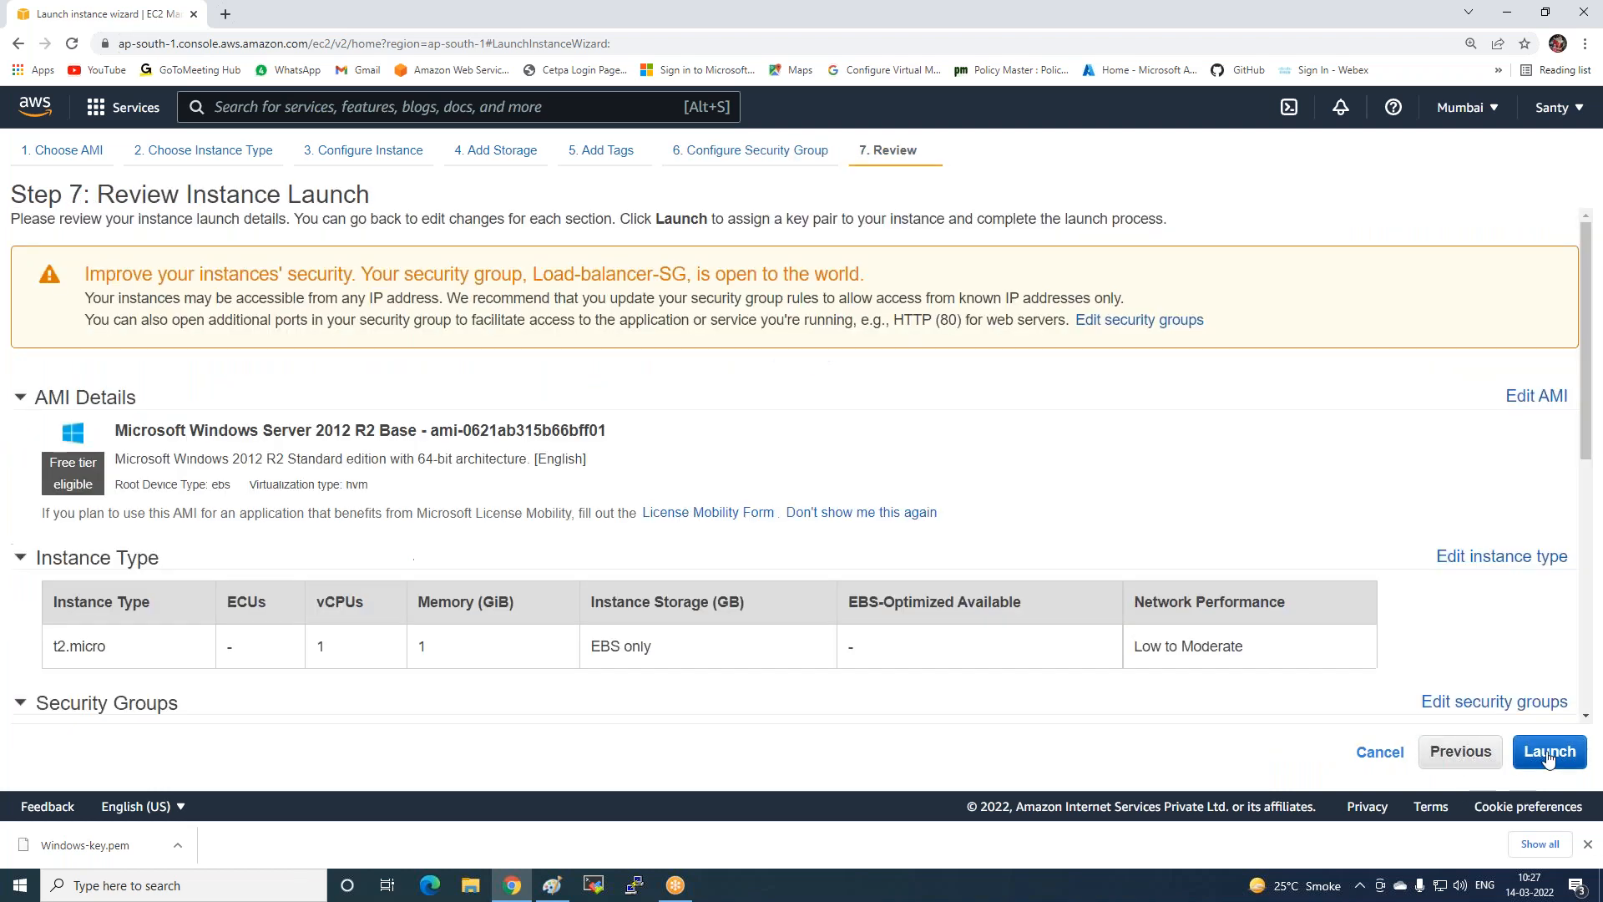
Launch with the Windows-key key pair, then select Web1-ZoneA in the Instances list.
{"action": "left_click", "coordinate": [1551, 755]}
{"action": "left_click", "coordinate": [637, 532]}
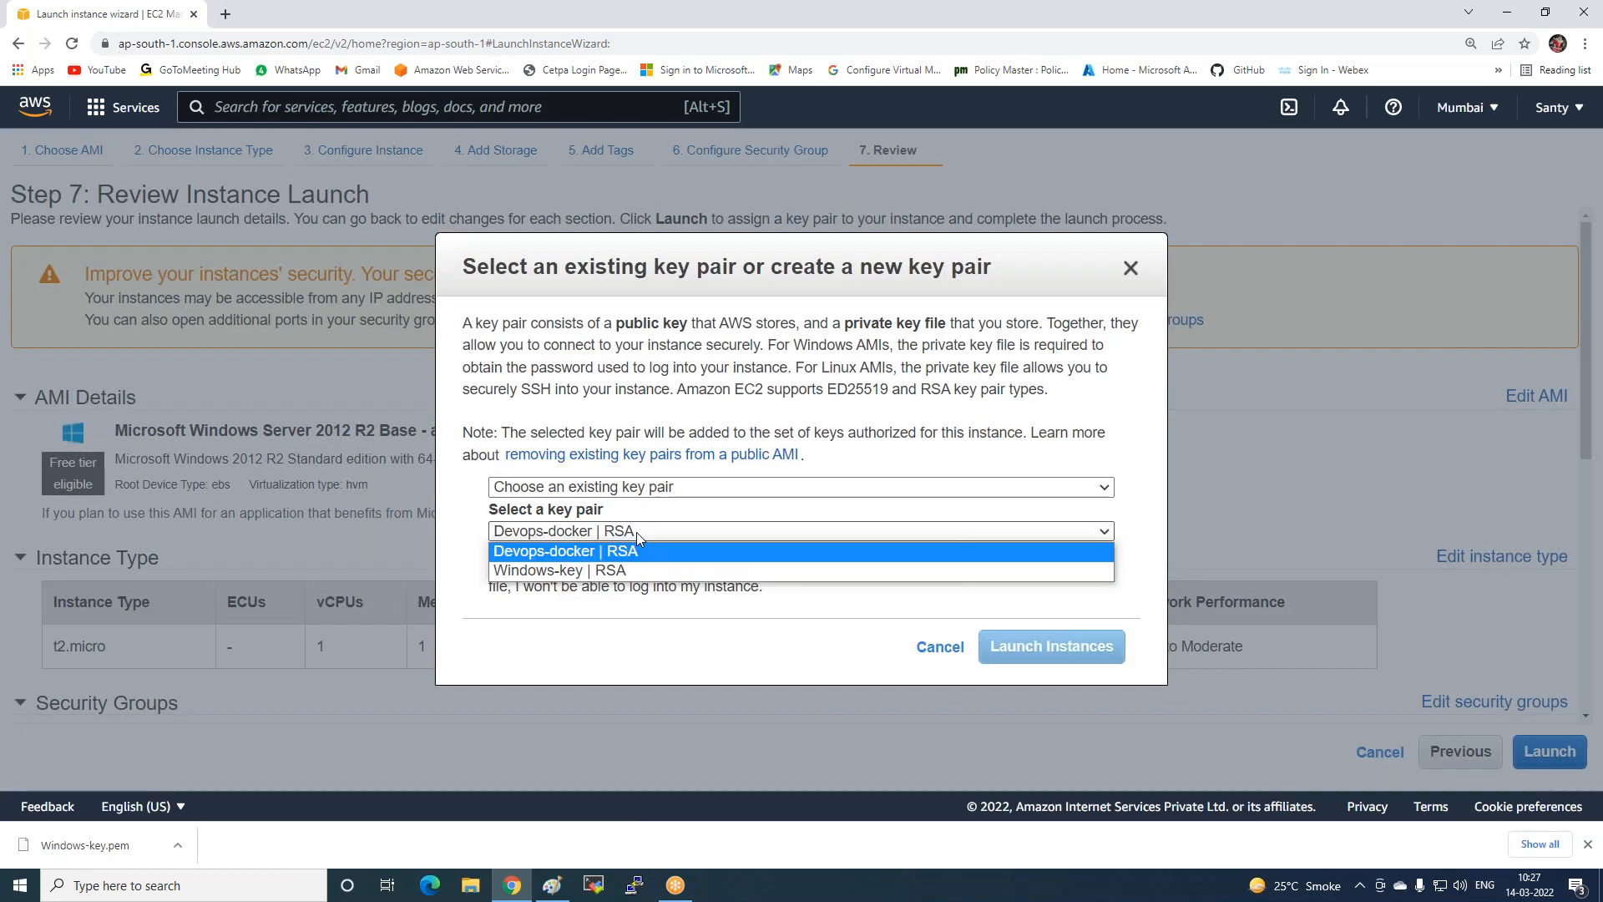
{"action": "left_click", "coordinate": [566, 565]}
{"action": "left_click", "coordinate": [571, 564]}
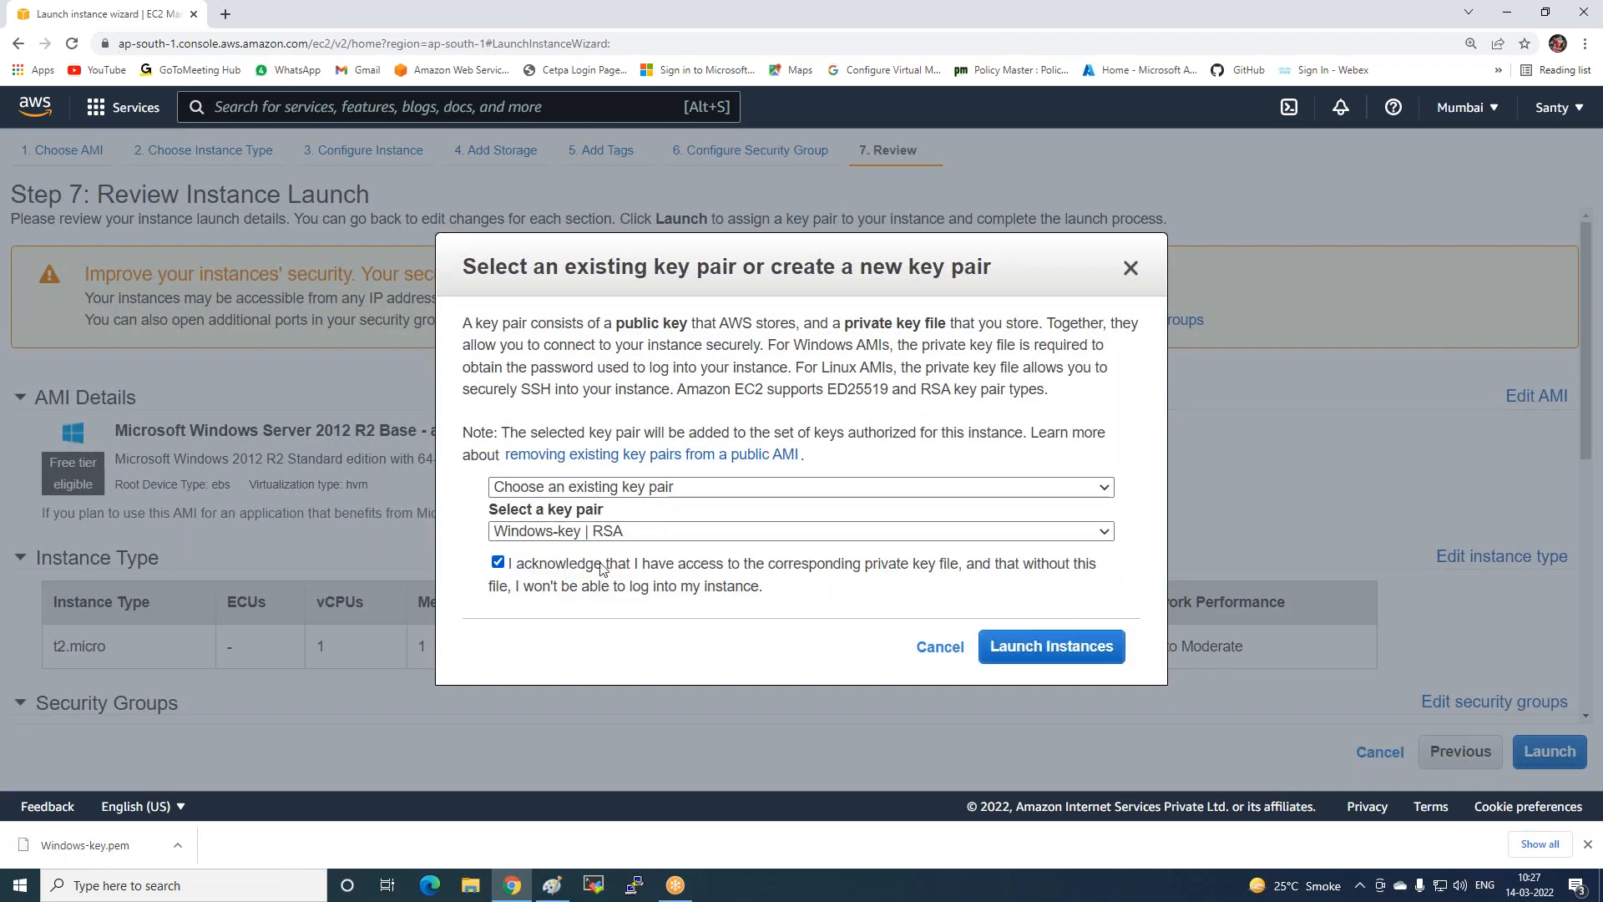
{"action": "left_click", "coordinate": [1048, 646]}
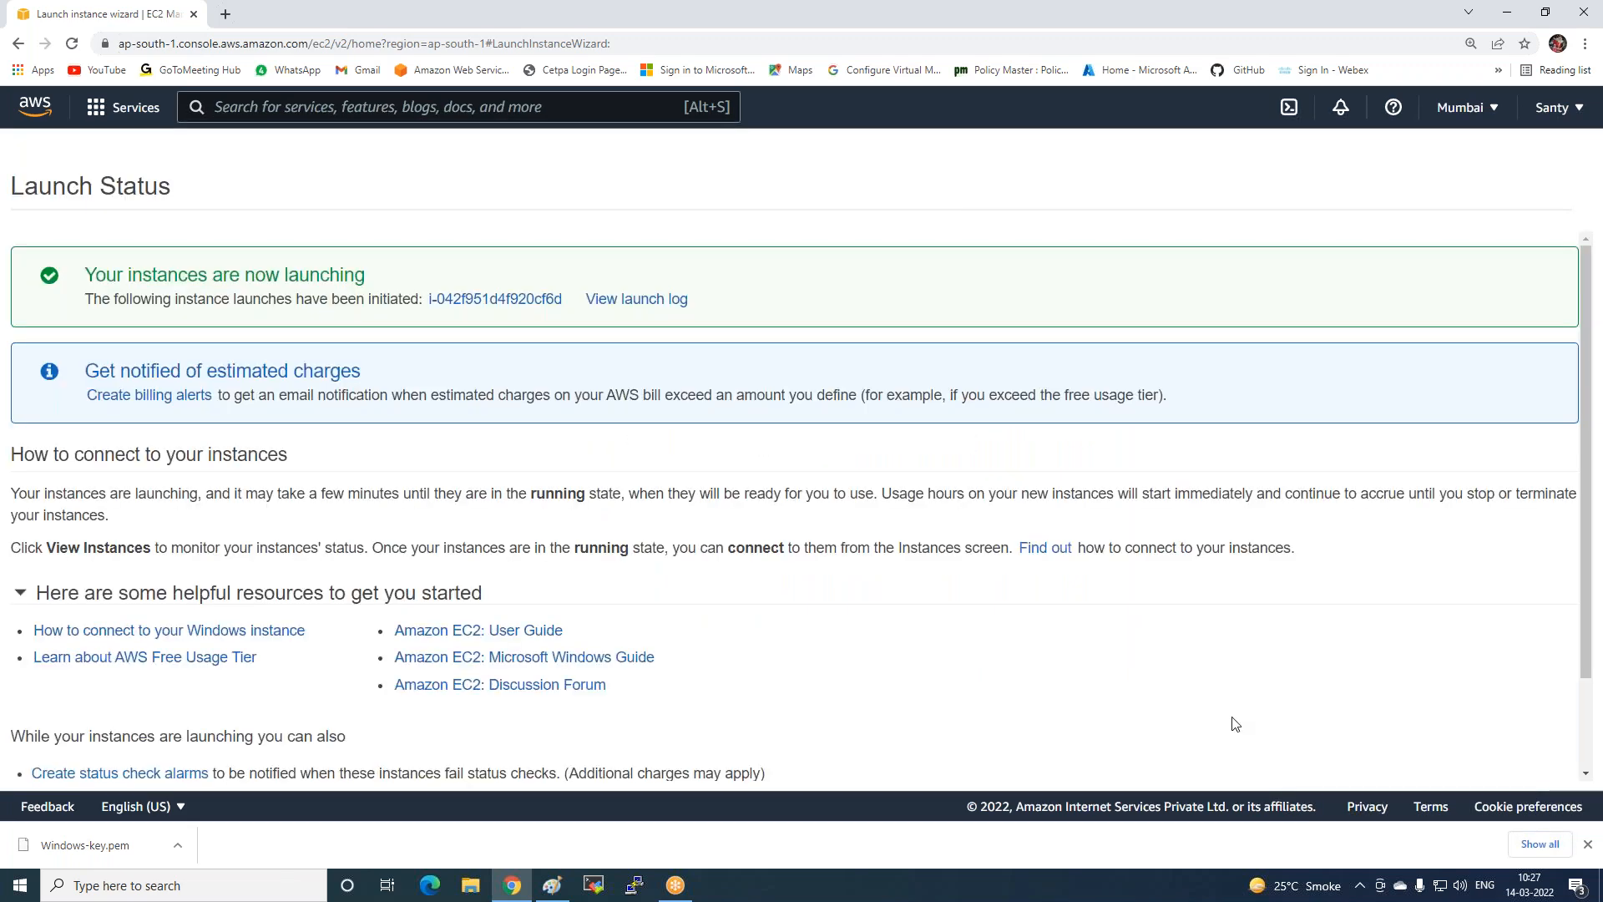
{"action": "scroll", "coordinate": [1244, 716], "scroll_direction": "down", "scroll_amount": 2}
{"action": "left_click", "coordinate": [1471, 762]}
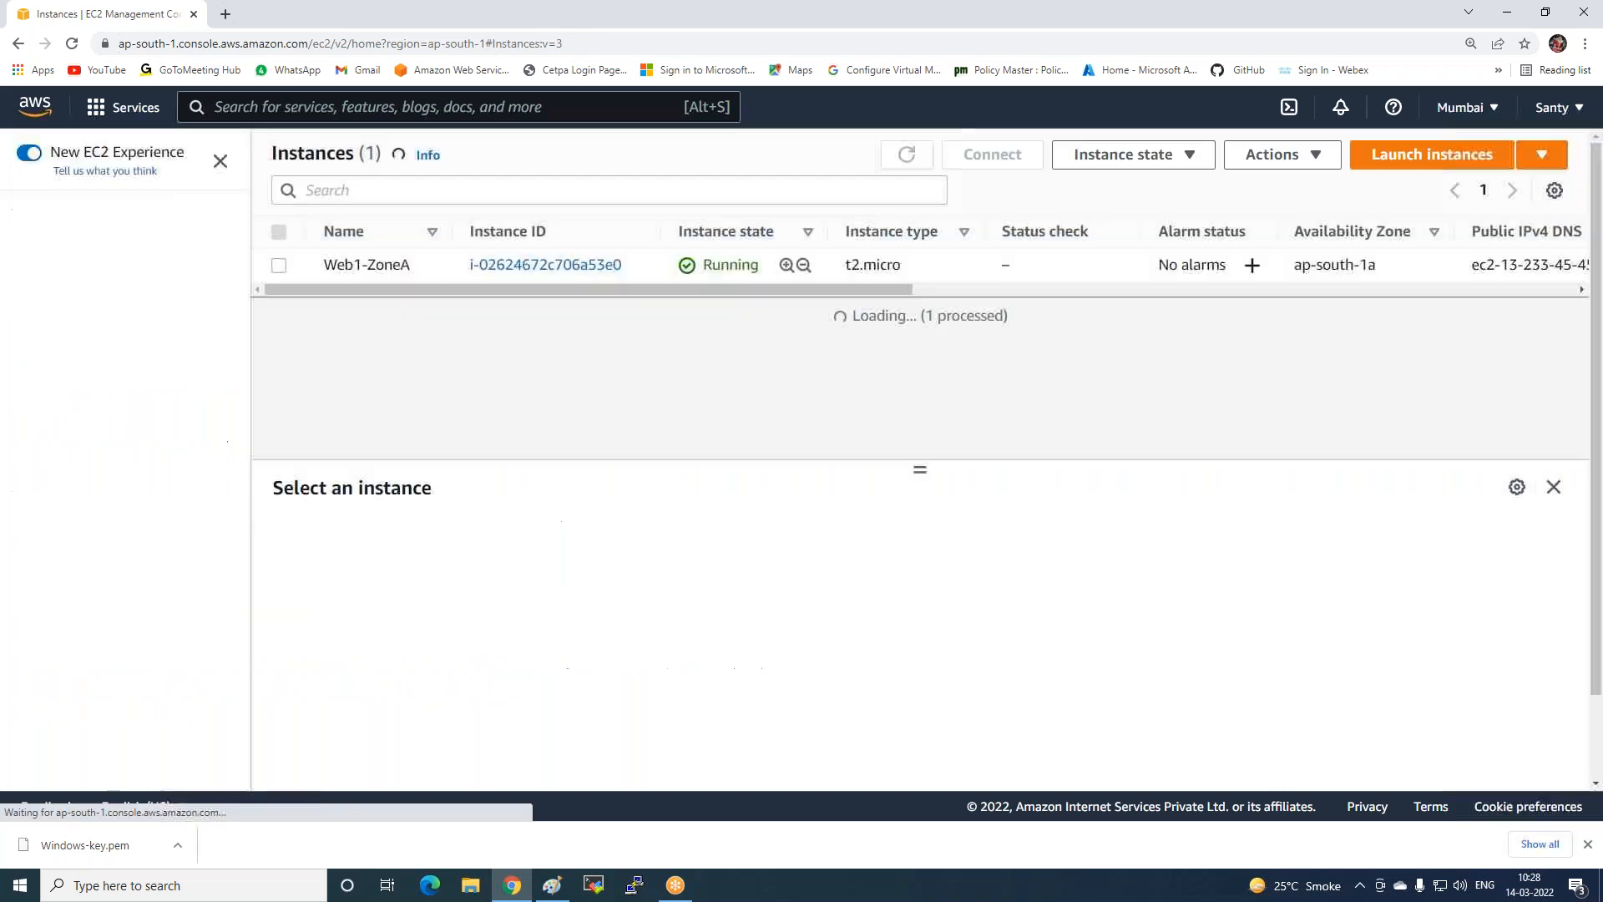
{"action": "left_click", "coordinate": [280, 267]}
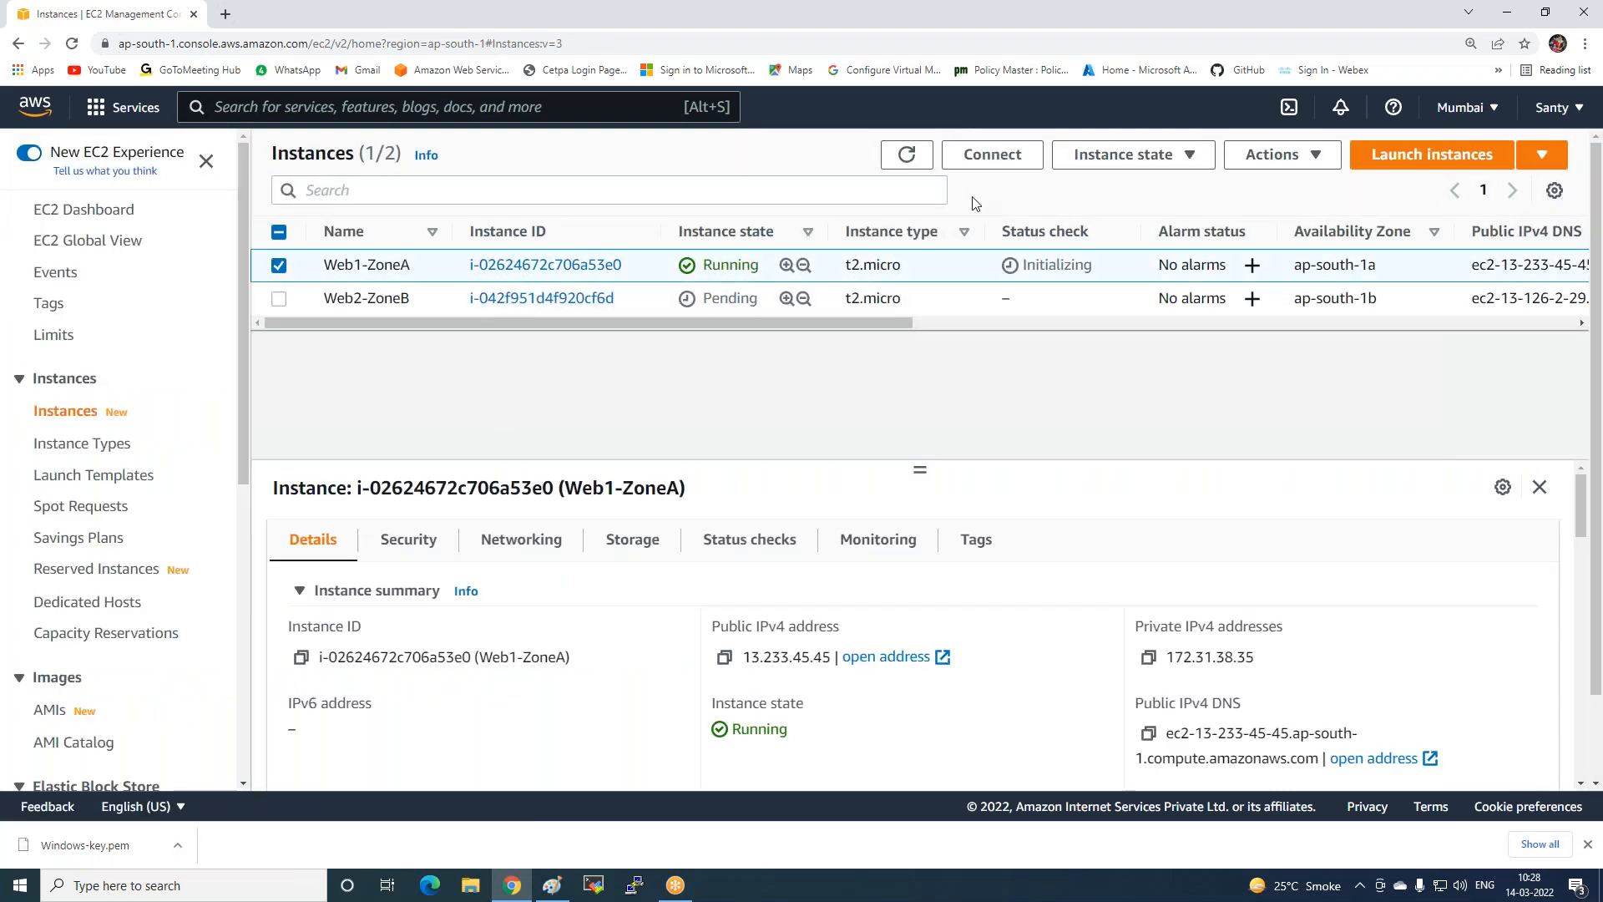
Decrypt Web1-ZoneA's administrator password using Windows-key.pem from Downloads.
{"action": "left_click", "coordinate": [982, 155]}
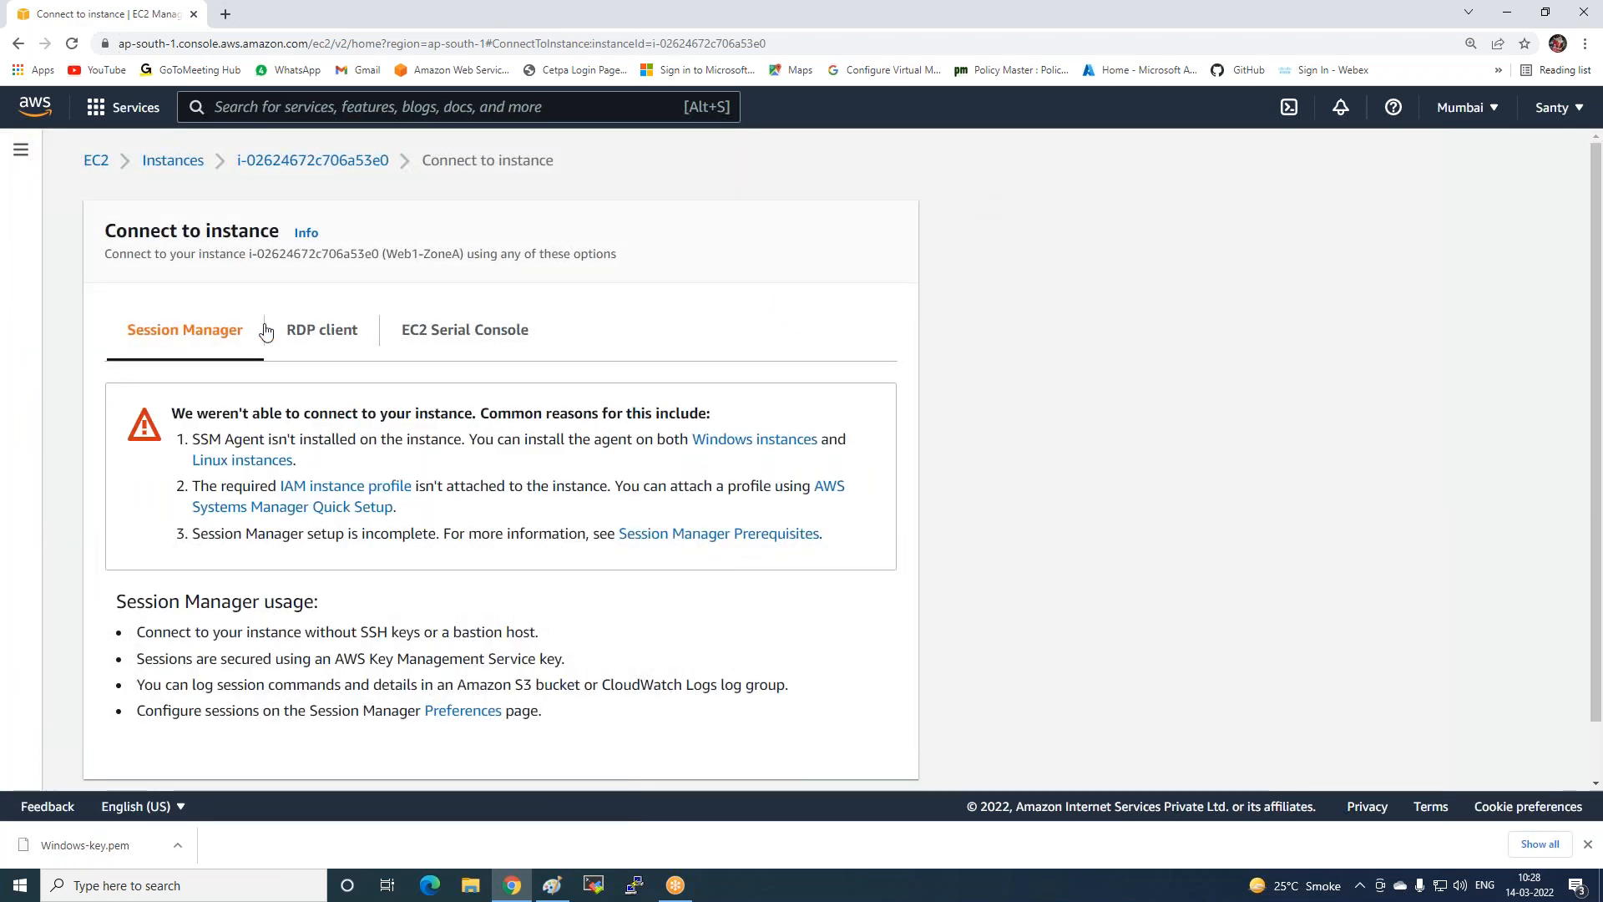
{"action": "left_click", "coordinate": [294, 331]}
{"action": "scroll", "coordinate": [293, 329], "scroll_direction": "down", "scroll_amount": 1}
{"action": "left_click", "coordinate": [246, 616]}
{"action": "left_click", "coordinate": [182, 491]}
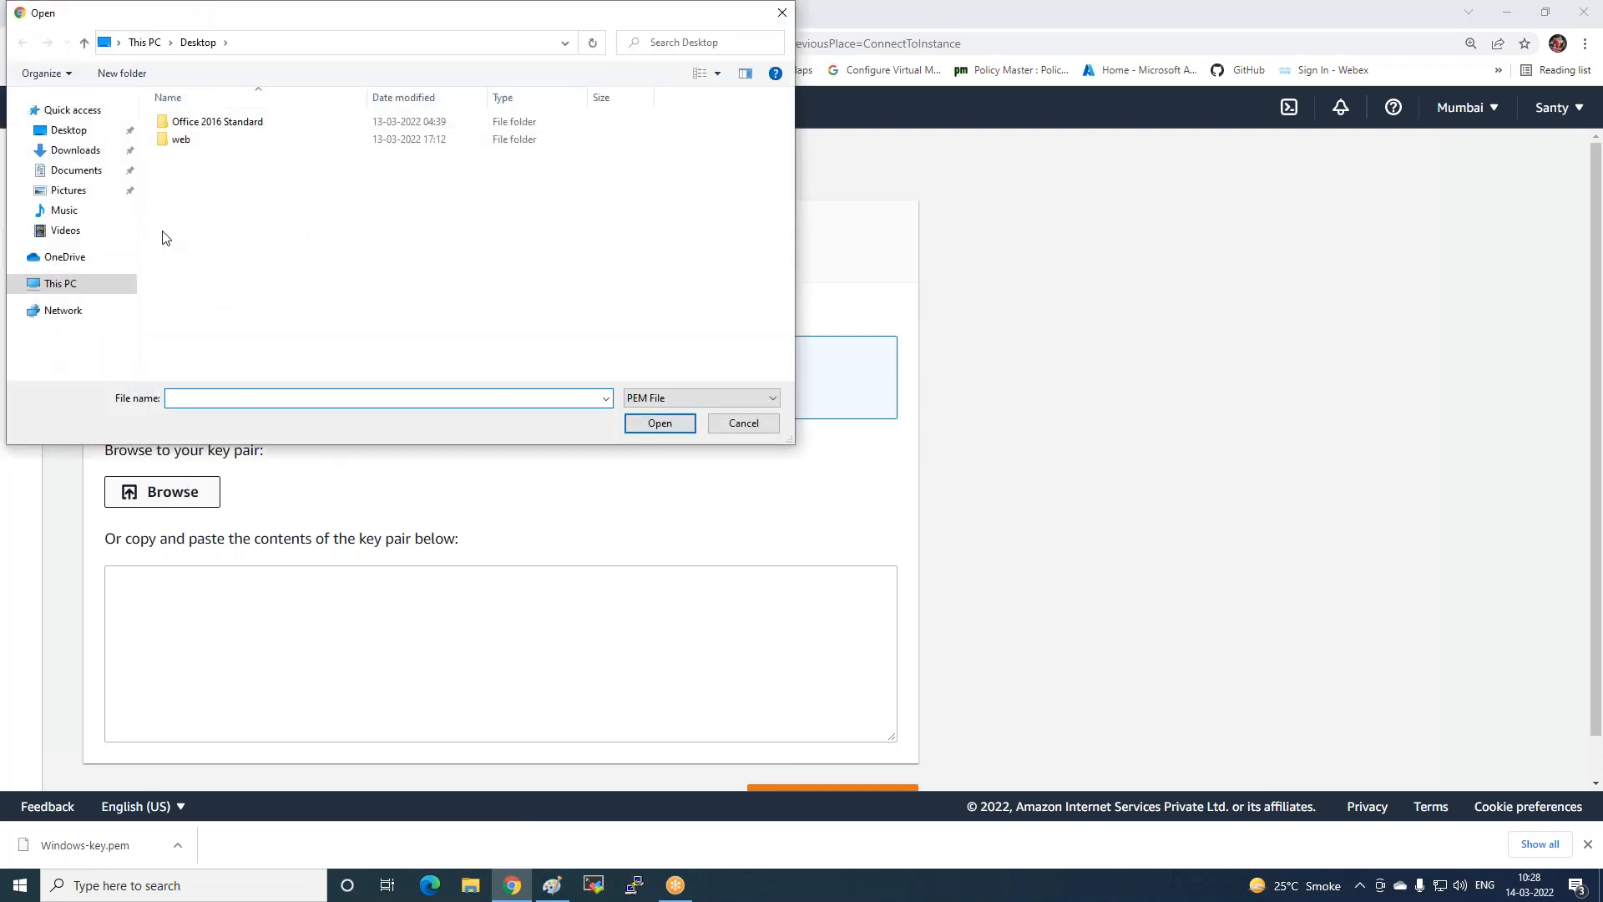
{"action": "left_click", "coordinate": [75, 150]}
{"action": "left_click", "coordinate": [203, 146]}
{"action": "double_click", "coordinate": [203, 146]}
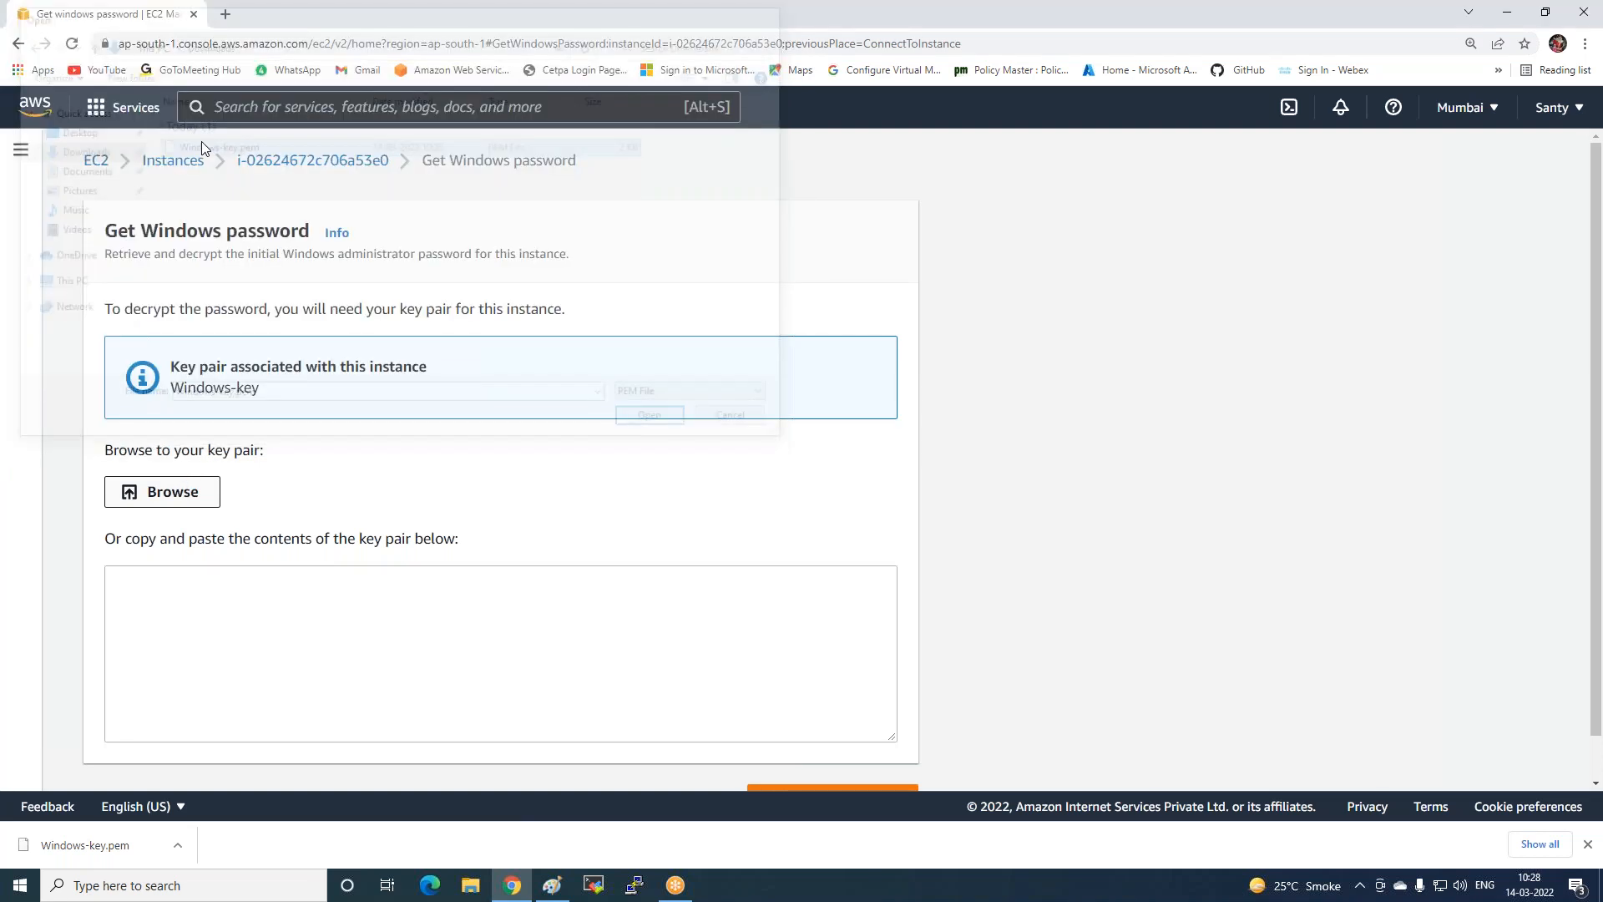
{"action": "scroll", "coordinate": [751, 651], "scroll_direction": "down", "scroll_amount": 5}
{"action": "left_click", "coordinate": [783, 758]}
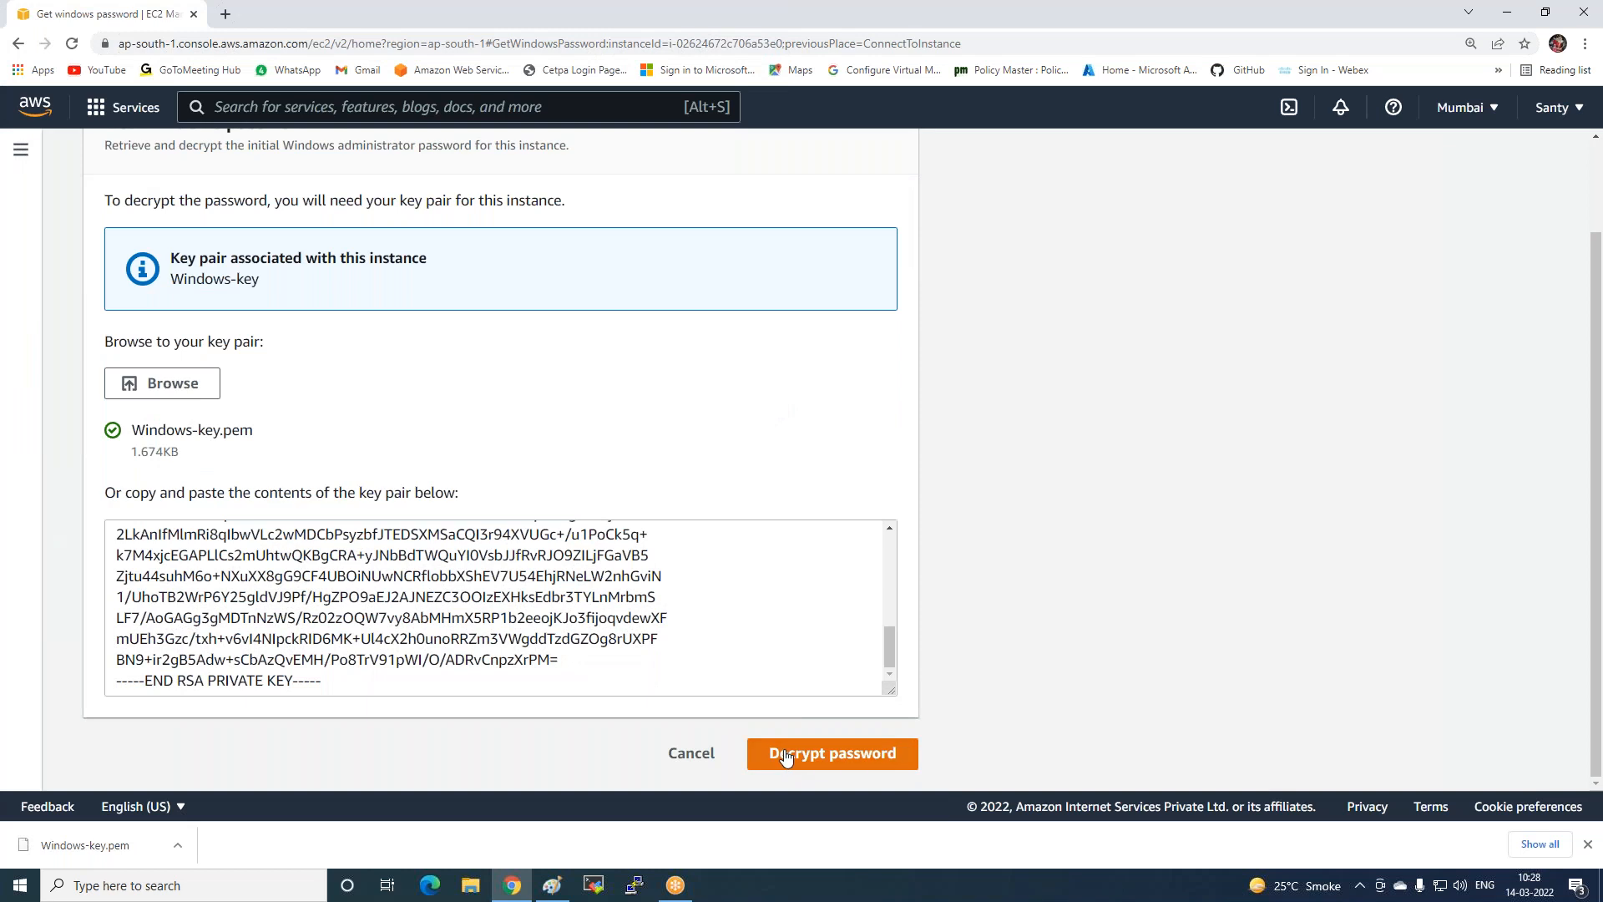
Copy the password and sign in through the downloaded RDP file, accepting the certificate.
{"action": "left_click", "coordinate": [120, 754]}
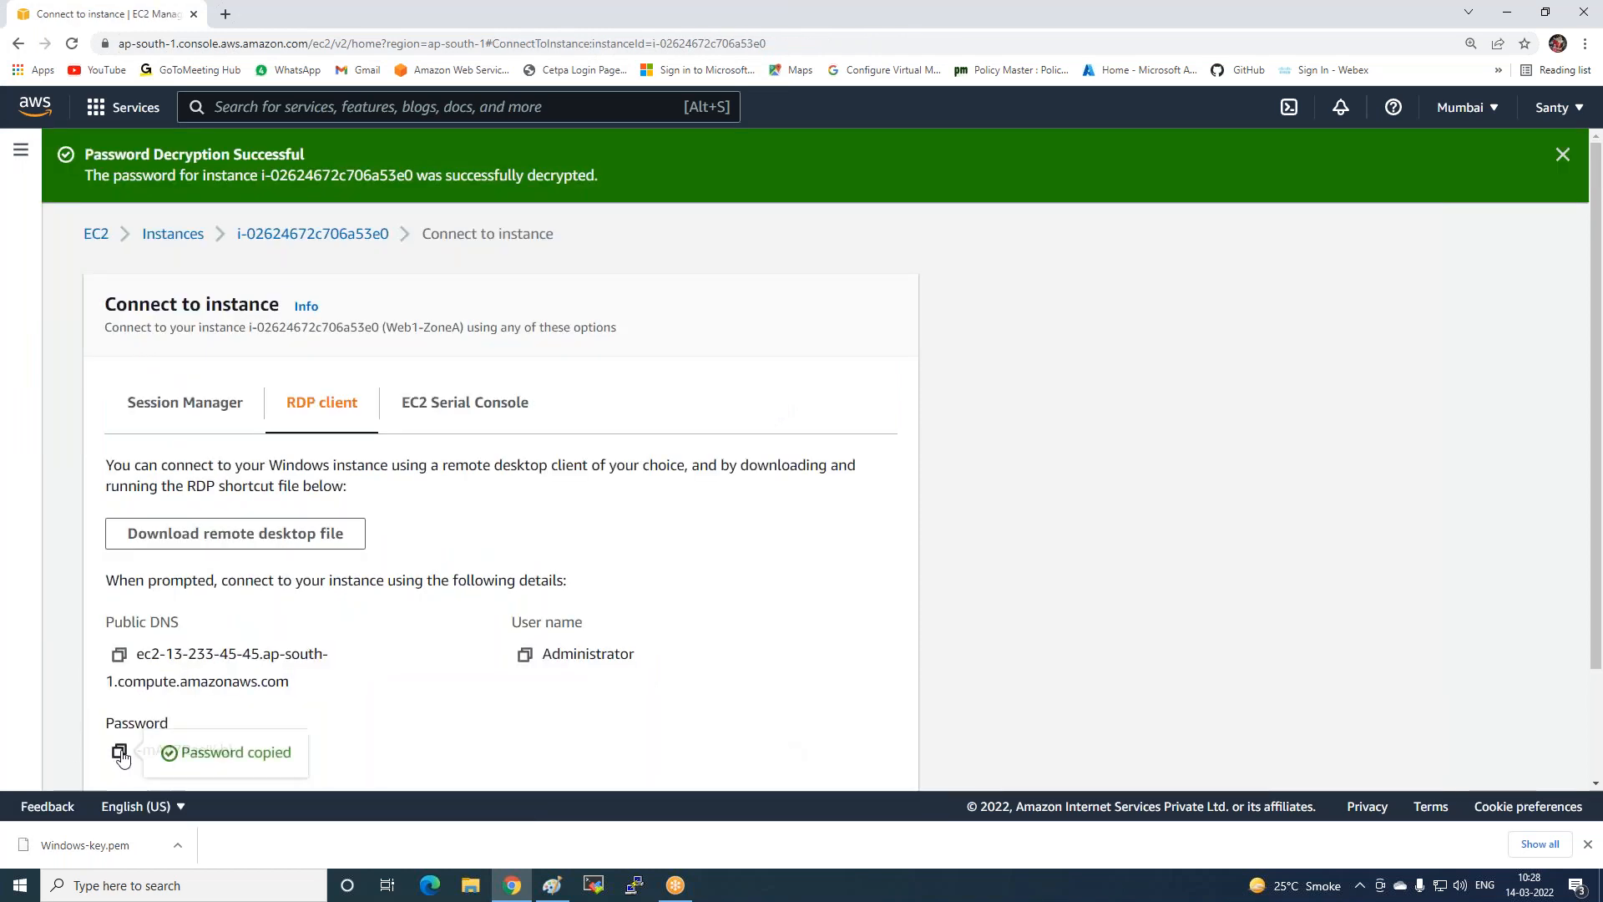
{"action": "left_click", "coordinate": [229, 545]}
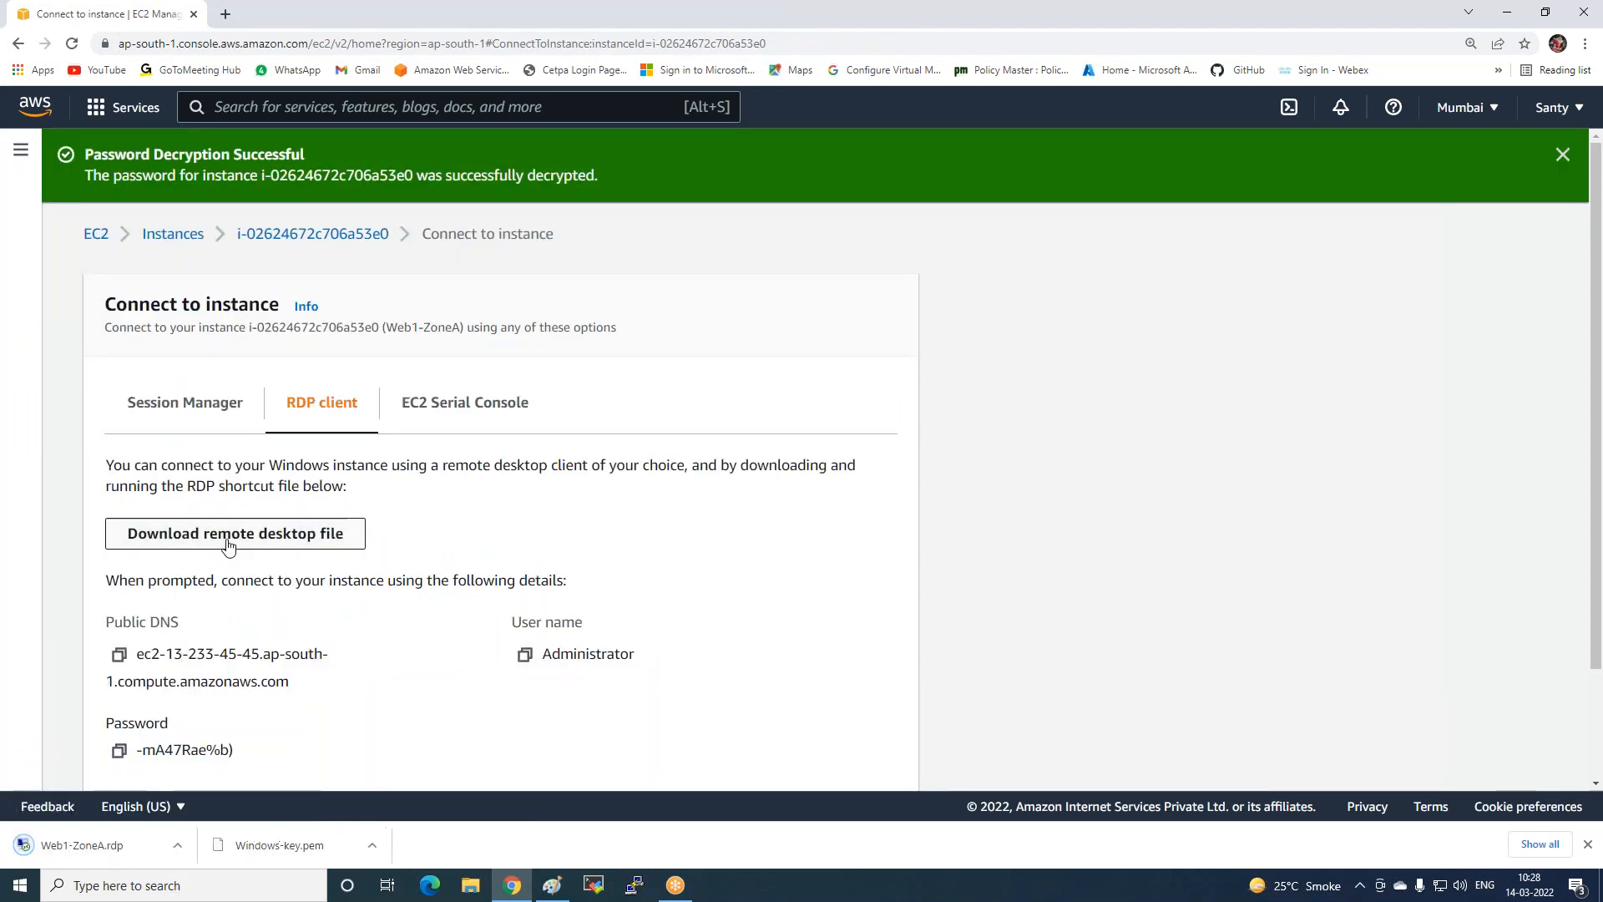
{"action": "left_click", "coordinate": [88, 848]}
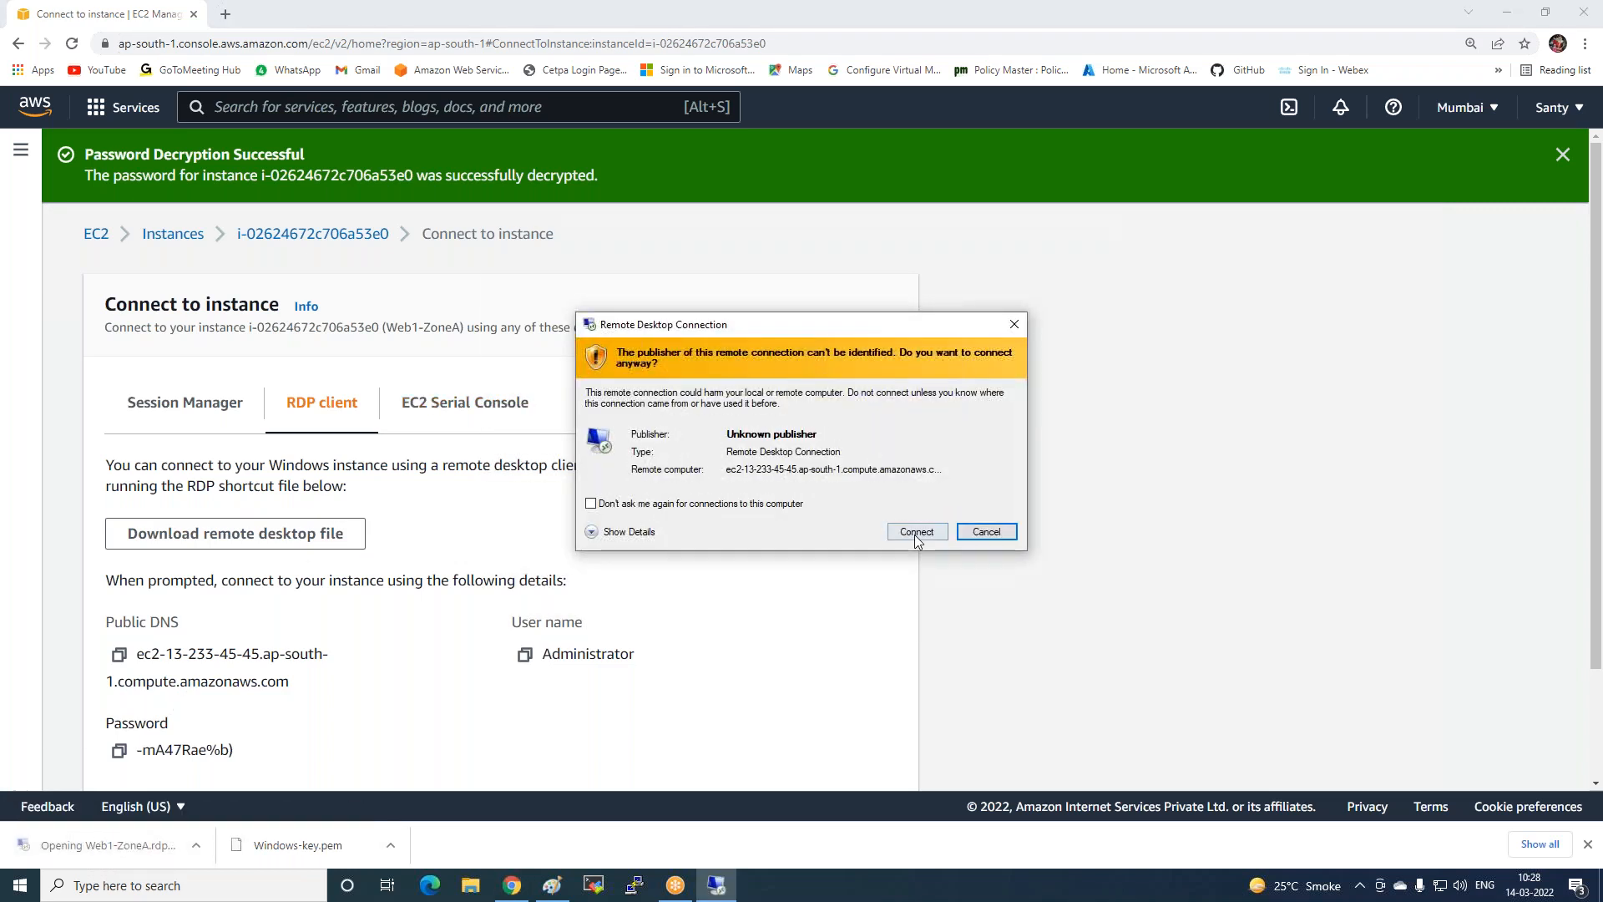
{"action": "left_click", "coordinate": [914, 528]}
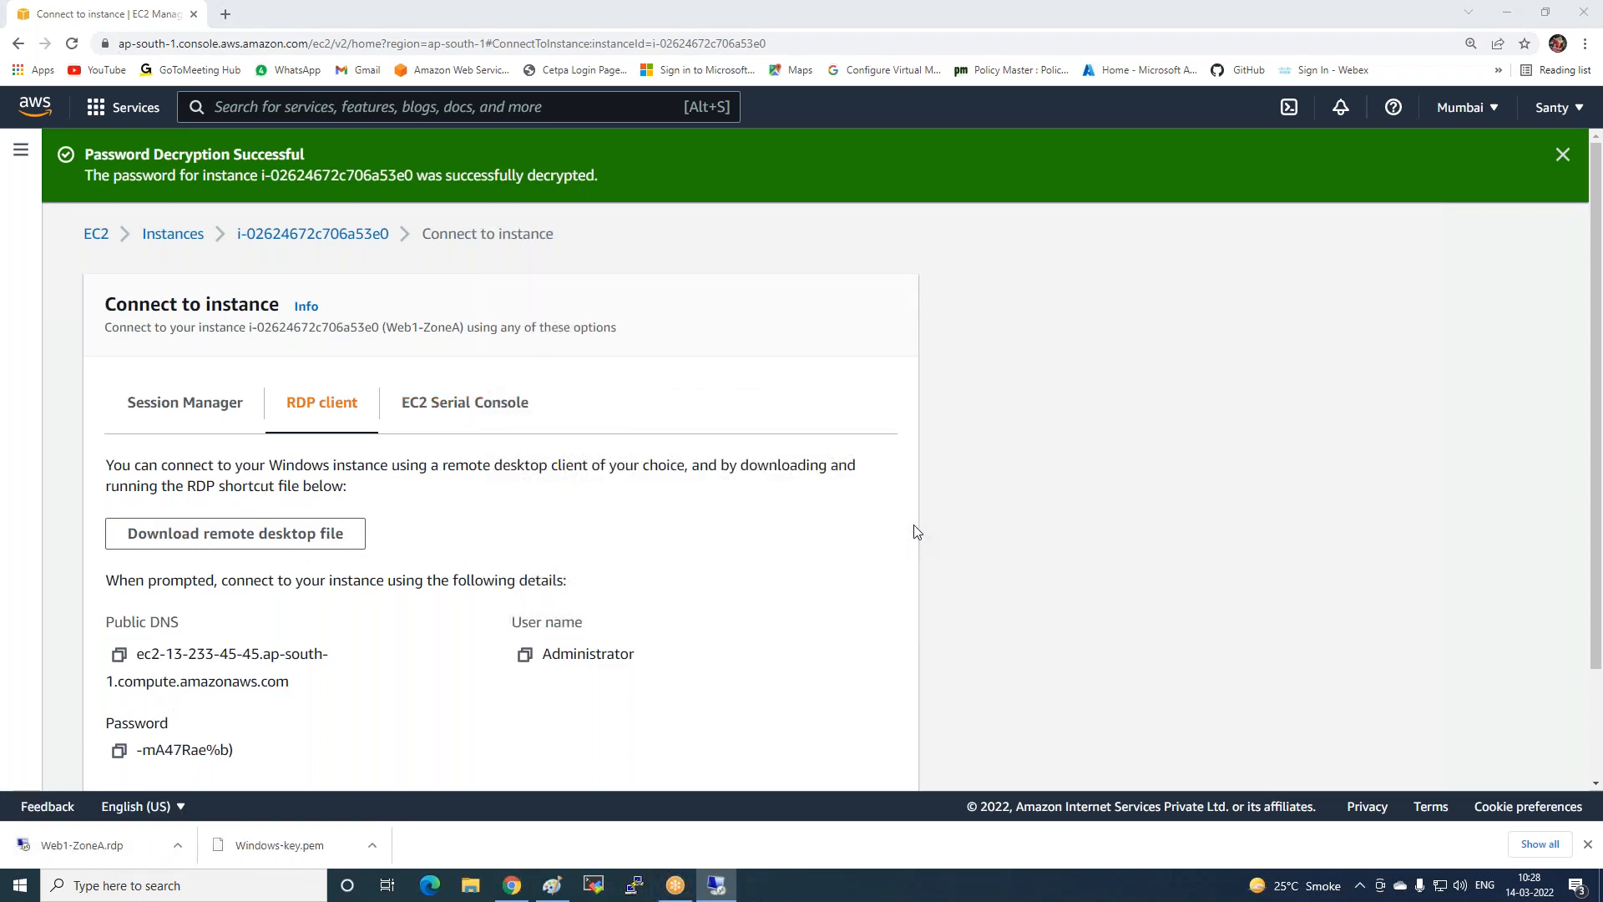
{"action": "key", "text": "ctrl+v"}
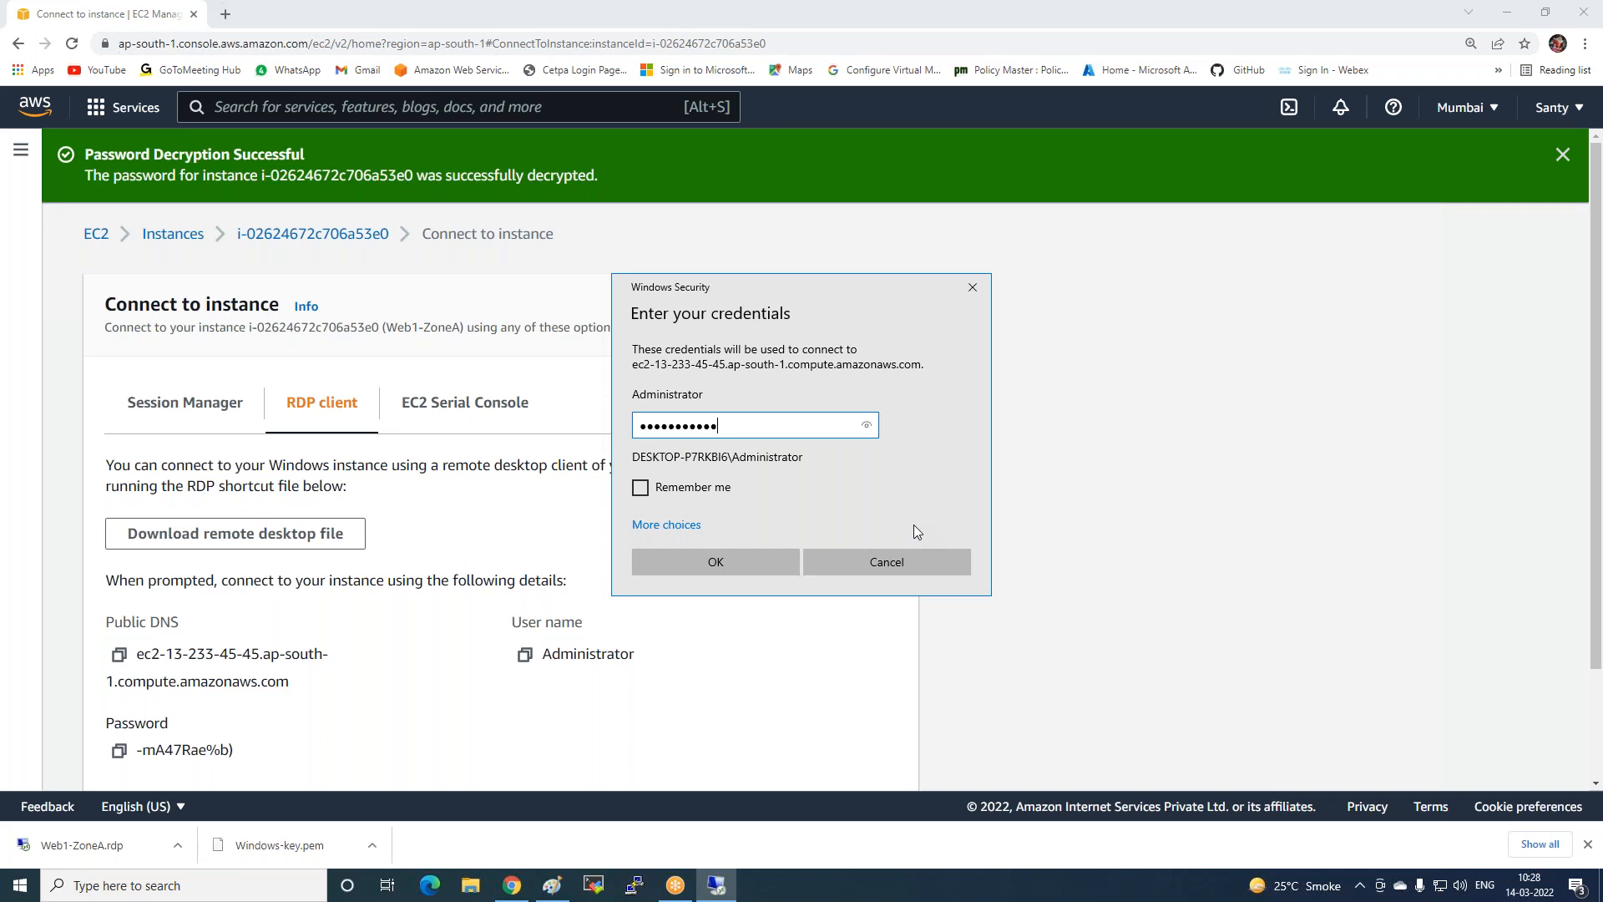
{"action": "left_click", "coordinate": [703, 557]}
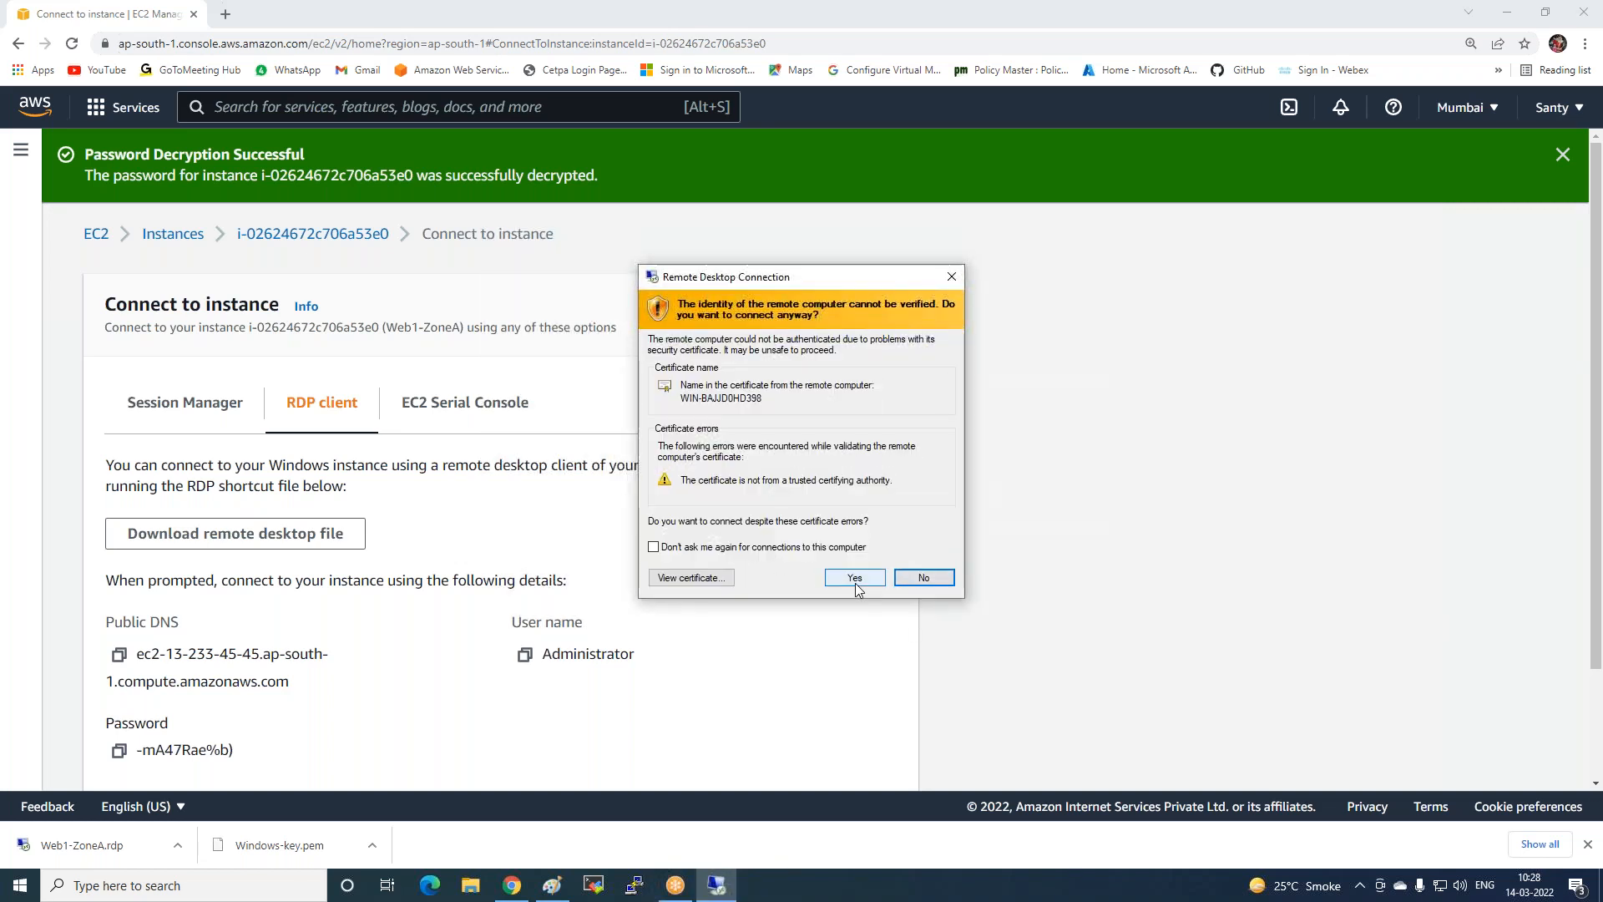
{"action": "left_click", "coordinate": [855, 579]}
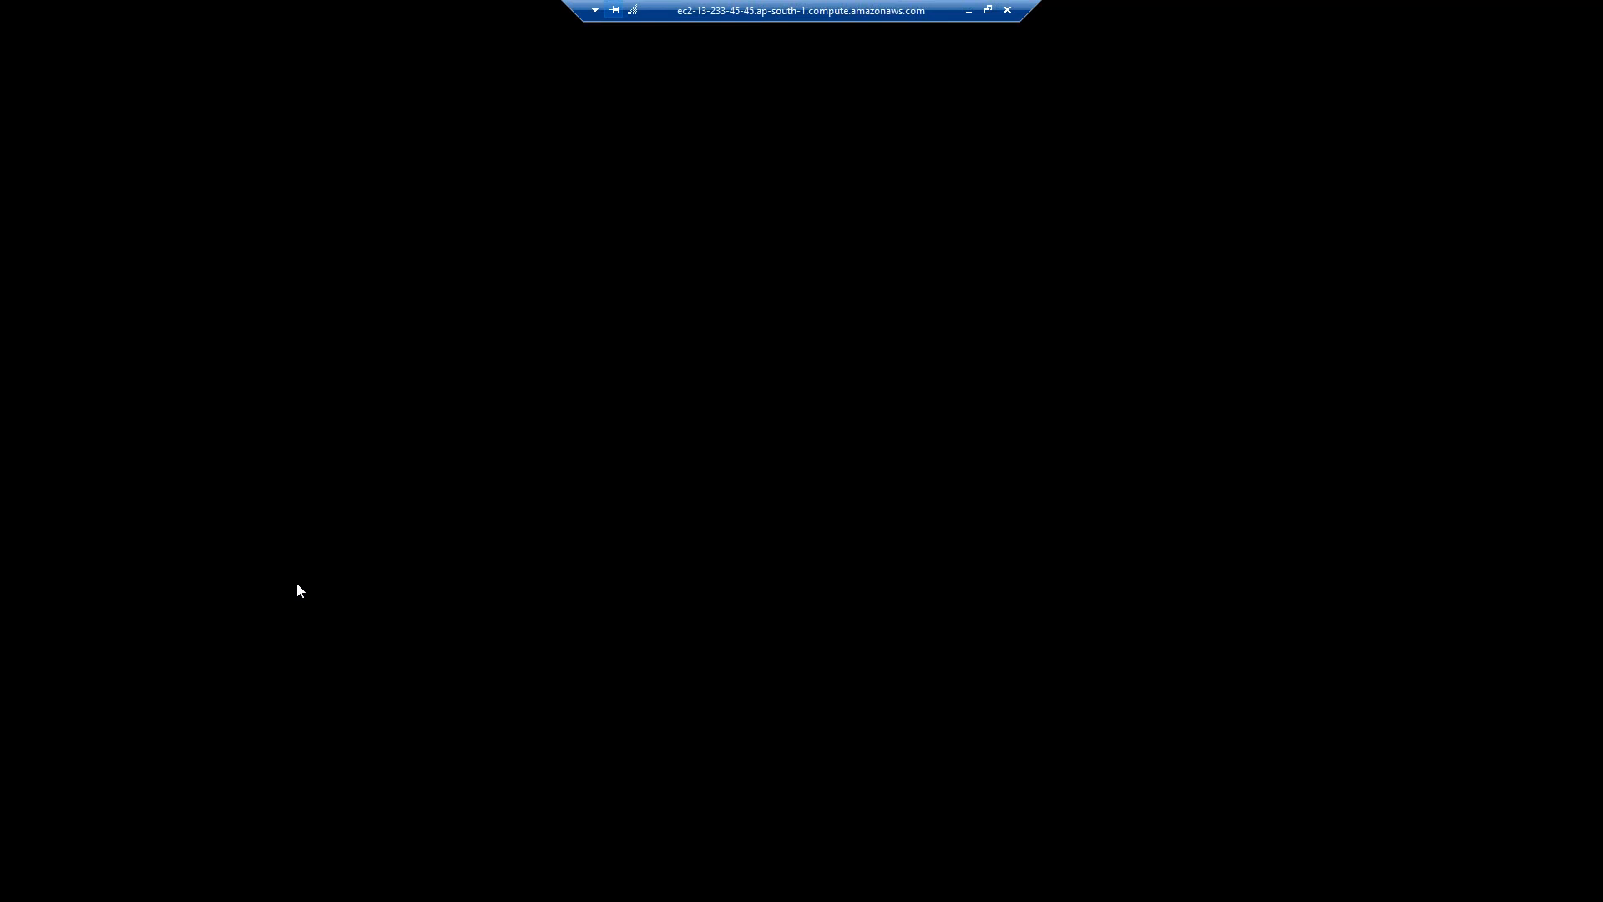
Back in the Instances list, request Web2-ZoneB's Windows password via its RDP client options.
{"action": "left_click", "coordinate": [970, 11]}
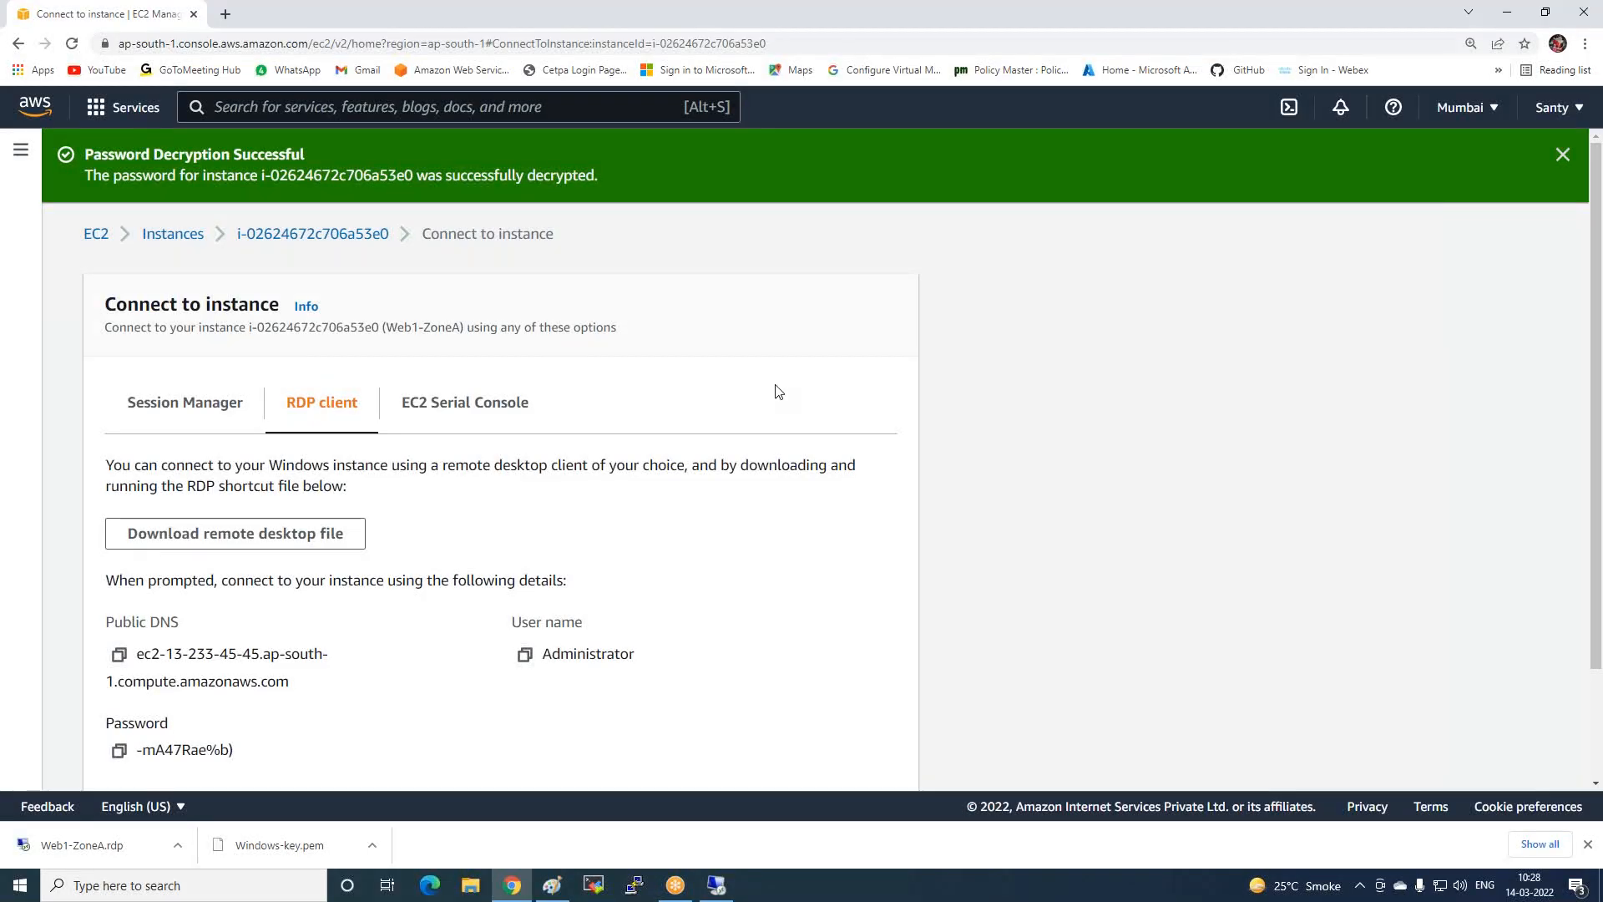
{"action": "left_click", "coordinate": [169, 243]}
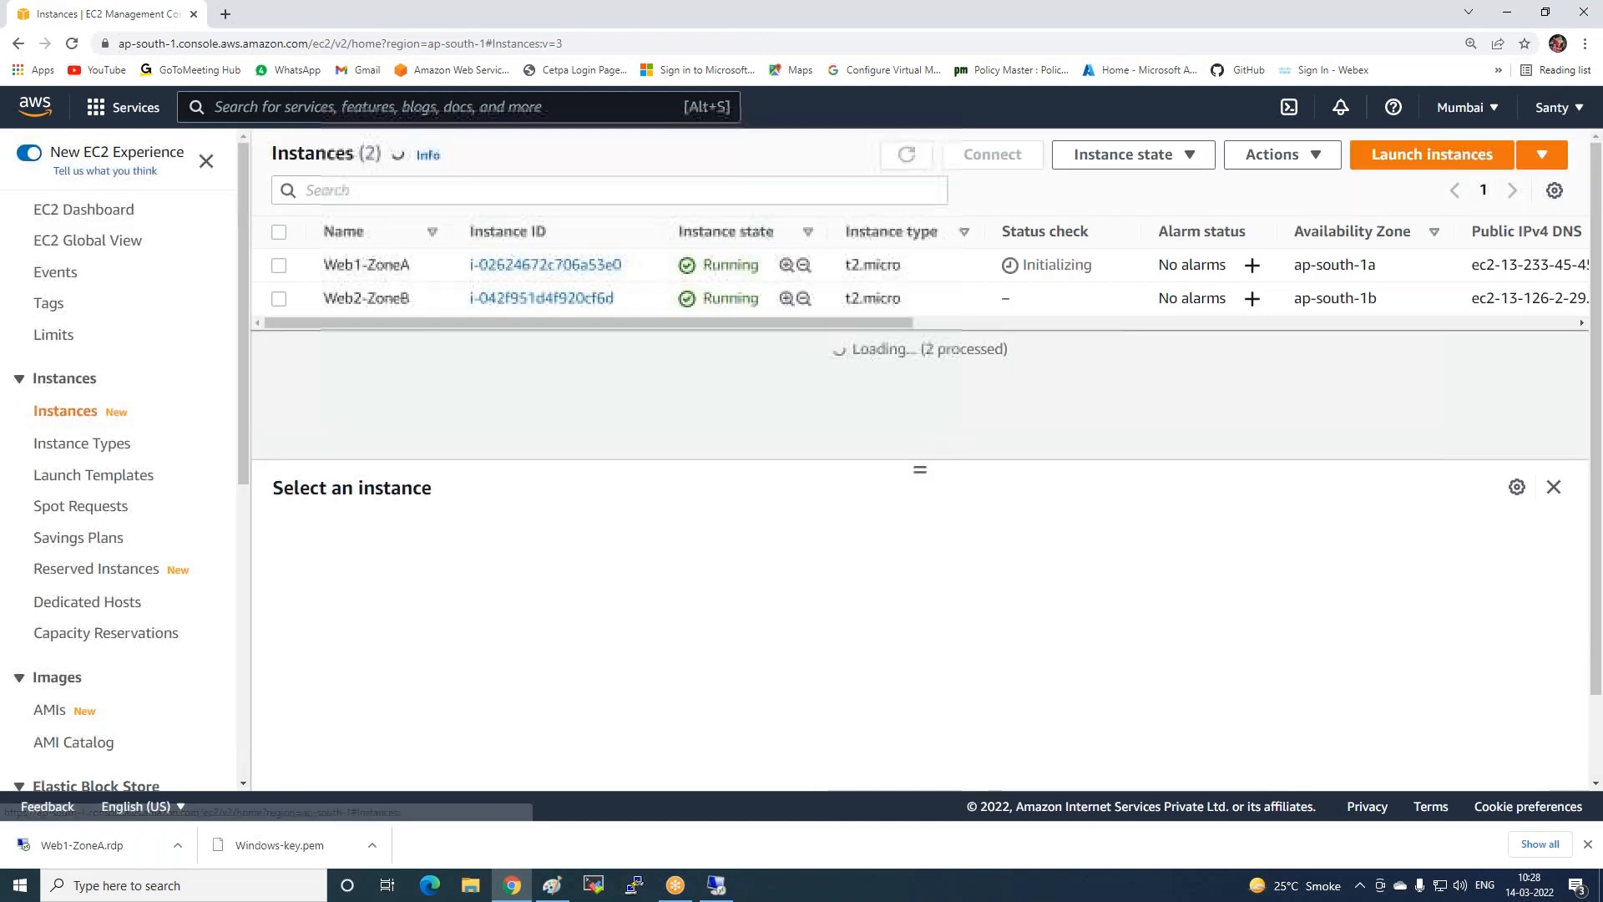
{"action": "left_click", "coordinate": [279, 299]}
{"action": "left_click", "coordinate": [1002, 160]}
{"action": "left_click", "coordinate": [309, 325]}
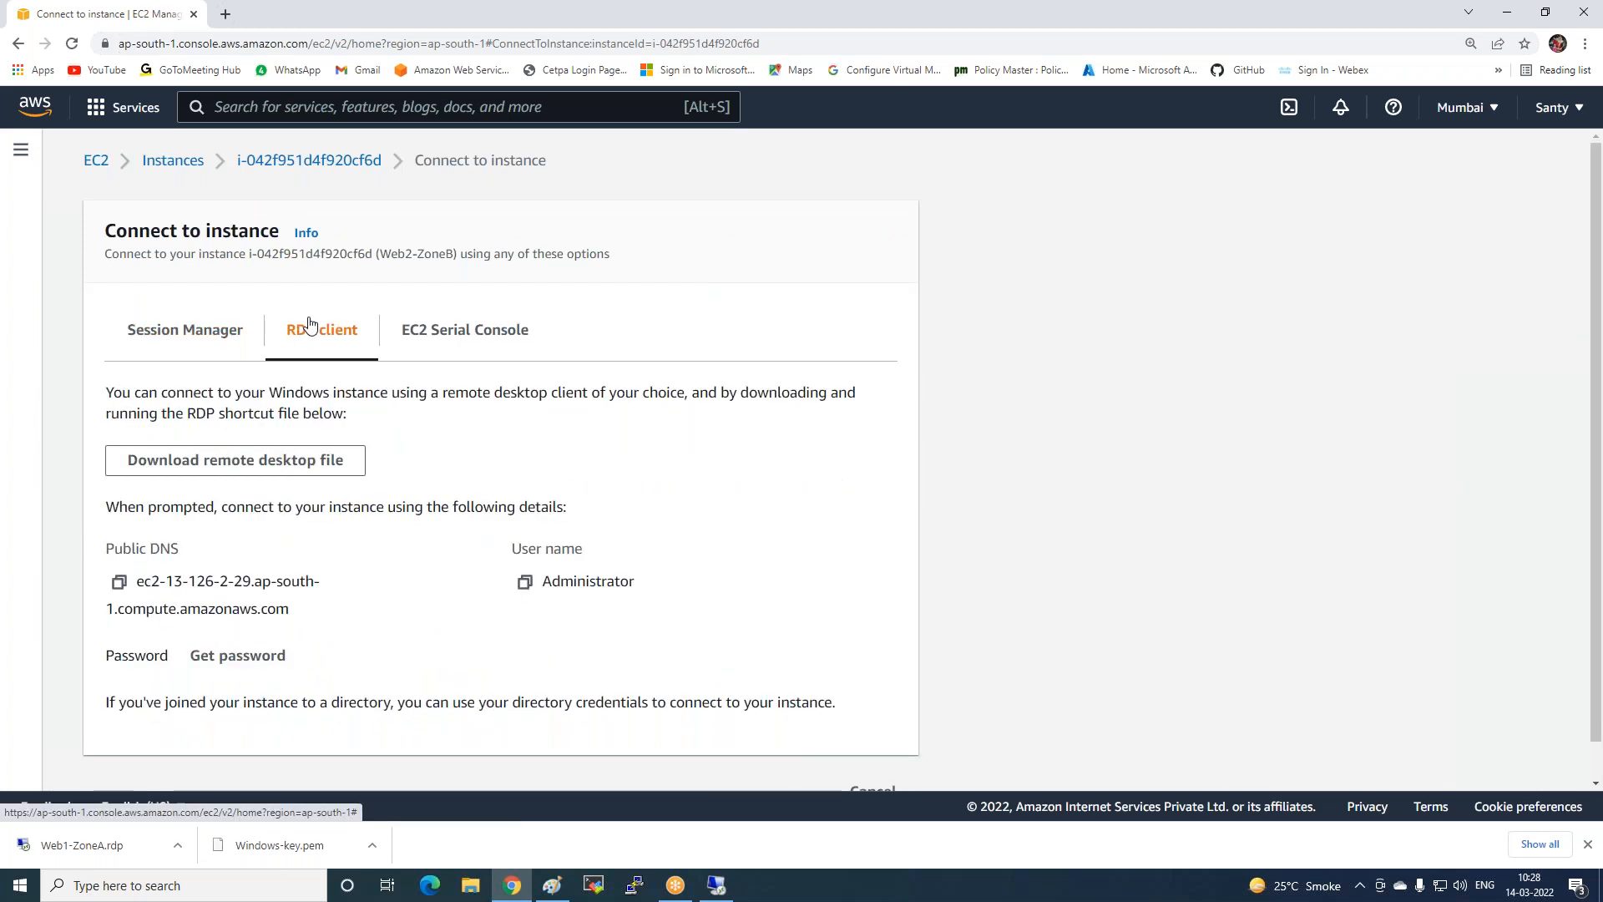
{"action": "scroll", "coordinate": [243, 644], "scroll_direction": "down", "scroll_amount": 1}
{"action": "left_click", "coordinate": [240, 616]}
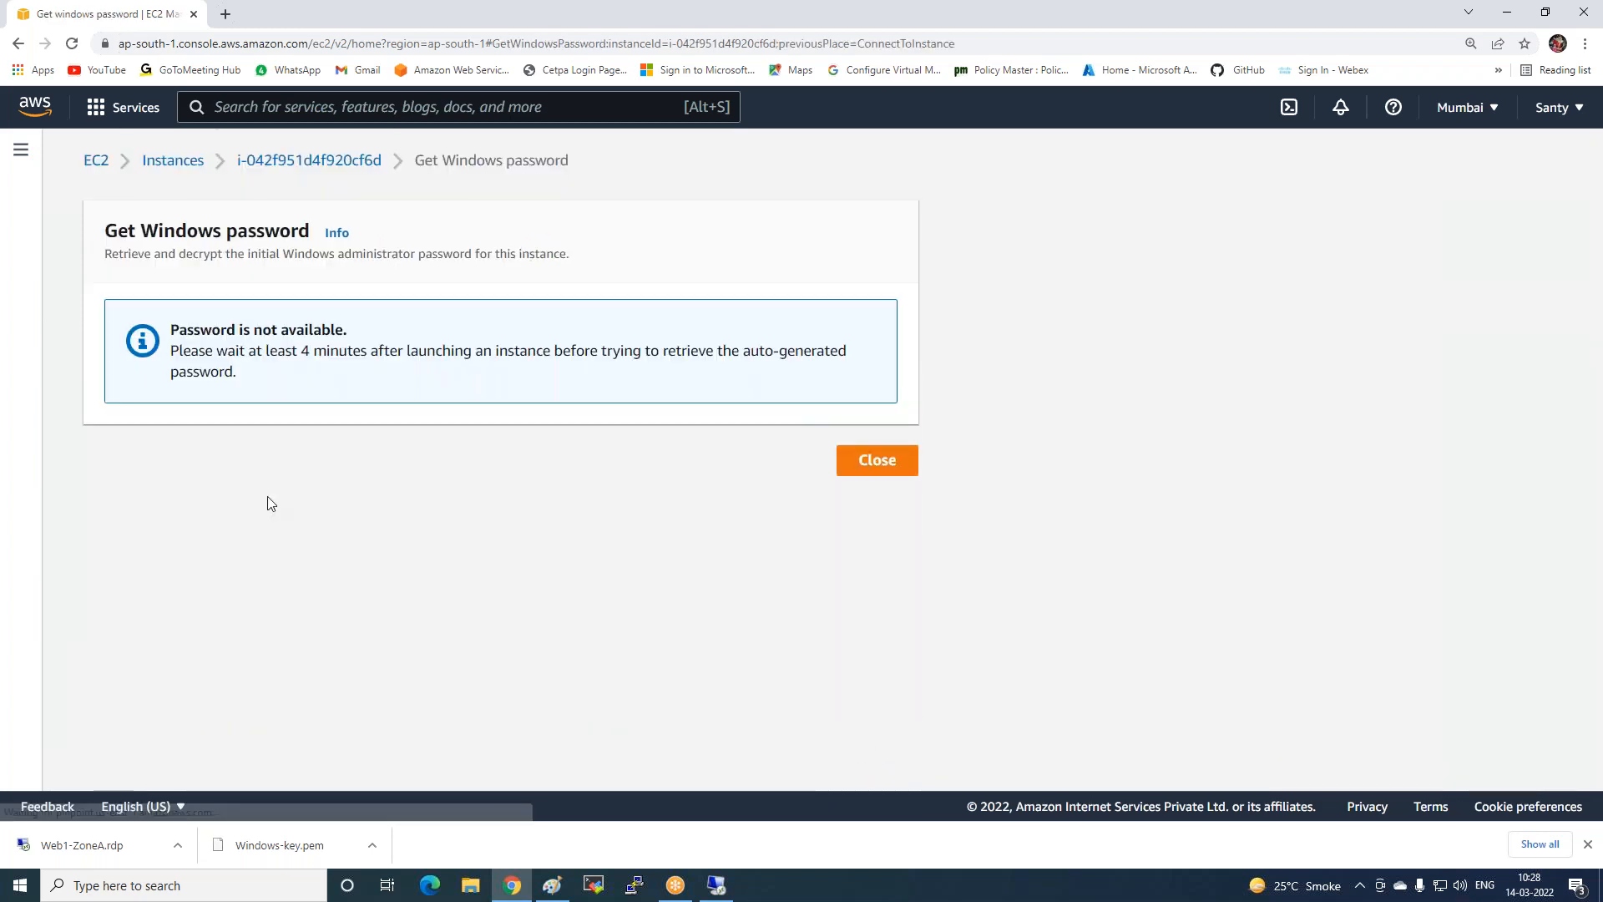
Refresh the Instances list, reselect Web2-ZoneB and open its Connect page.
{"action": "left_click", "coordinate": [892, 463]}
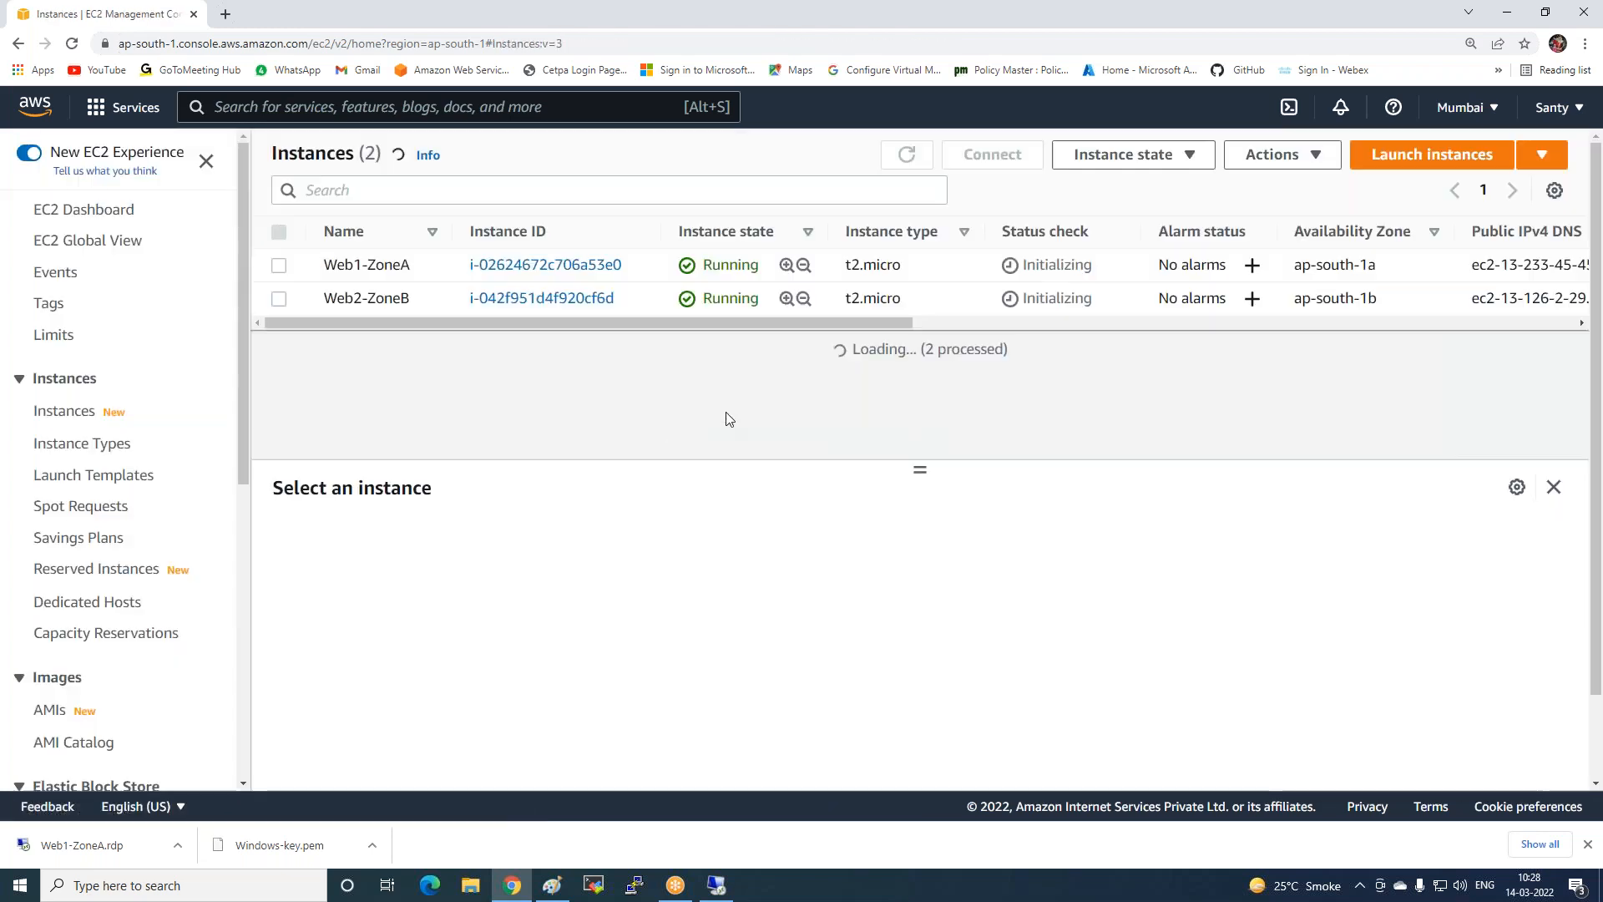
{"action": "left_click", "coordinate": [906, 156]}
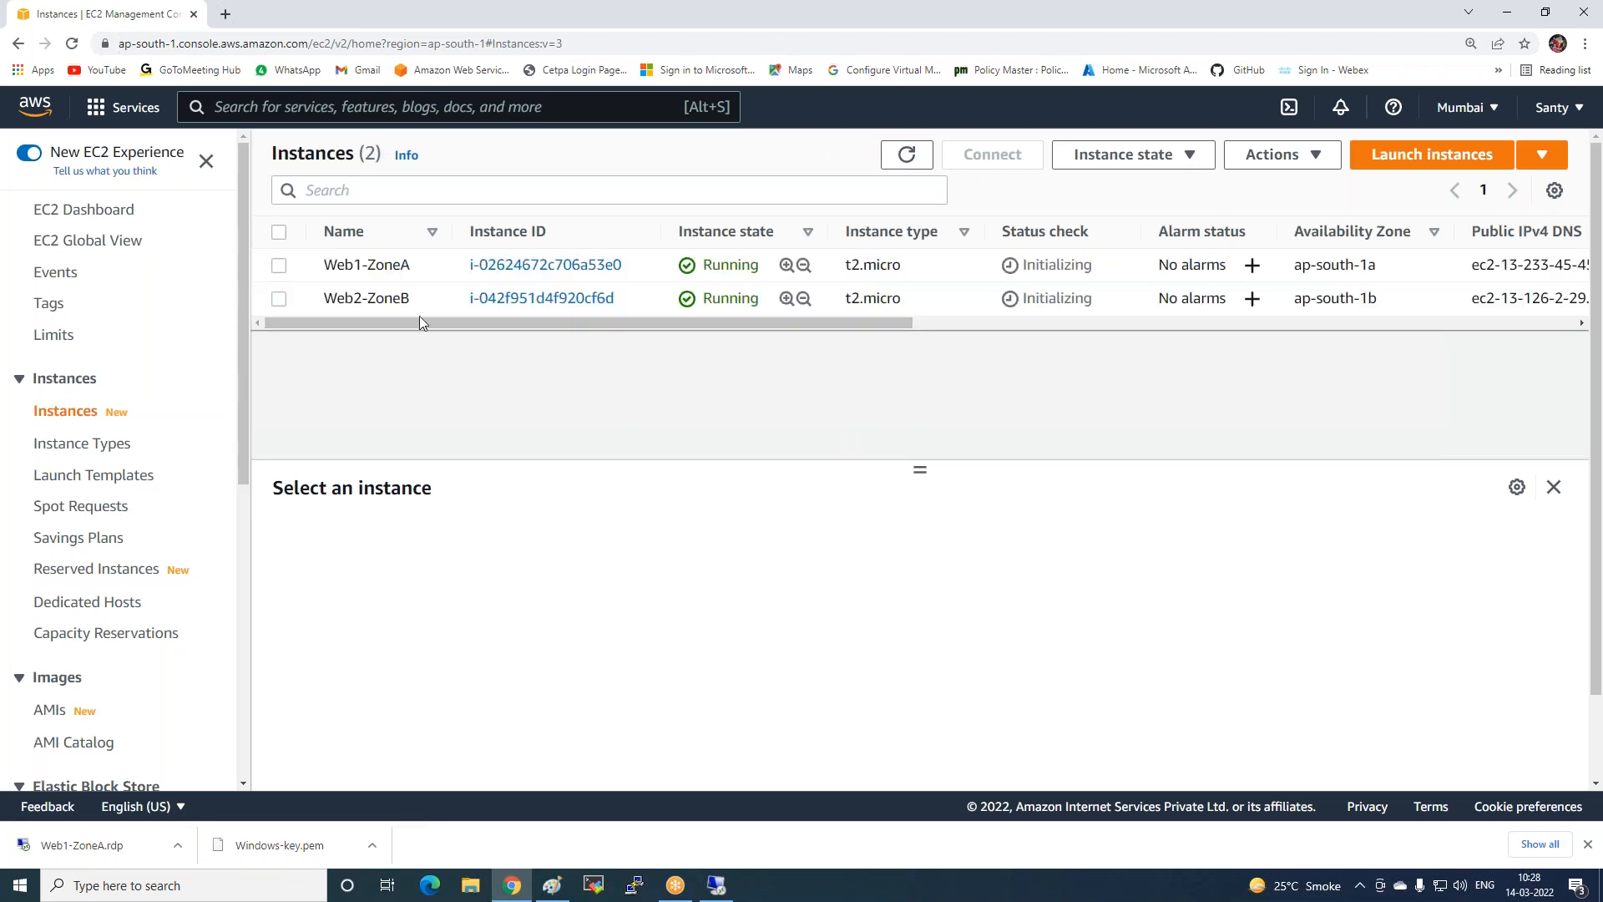
{"action": "left_click", "coordinate": [716, 885]}
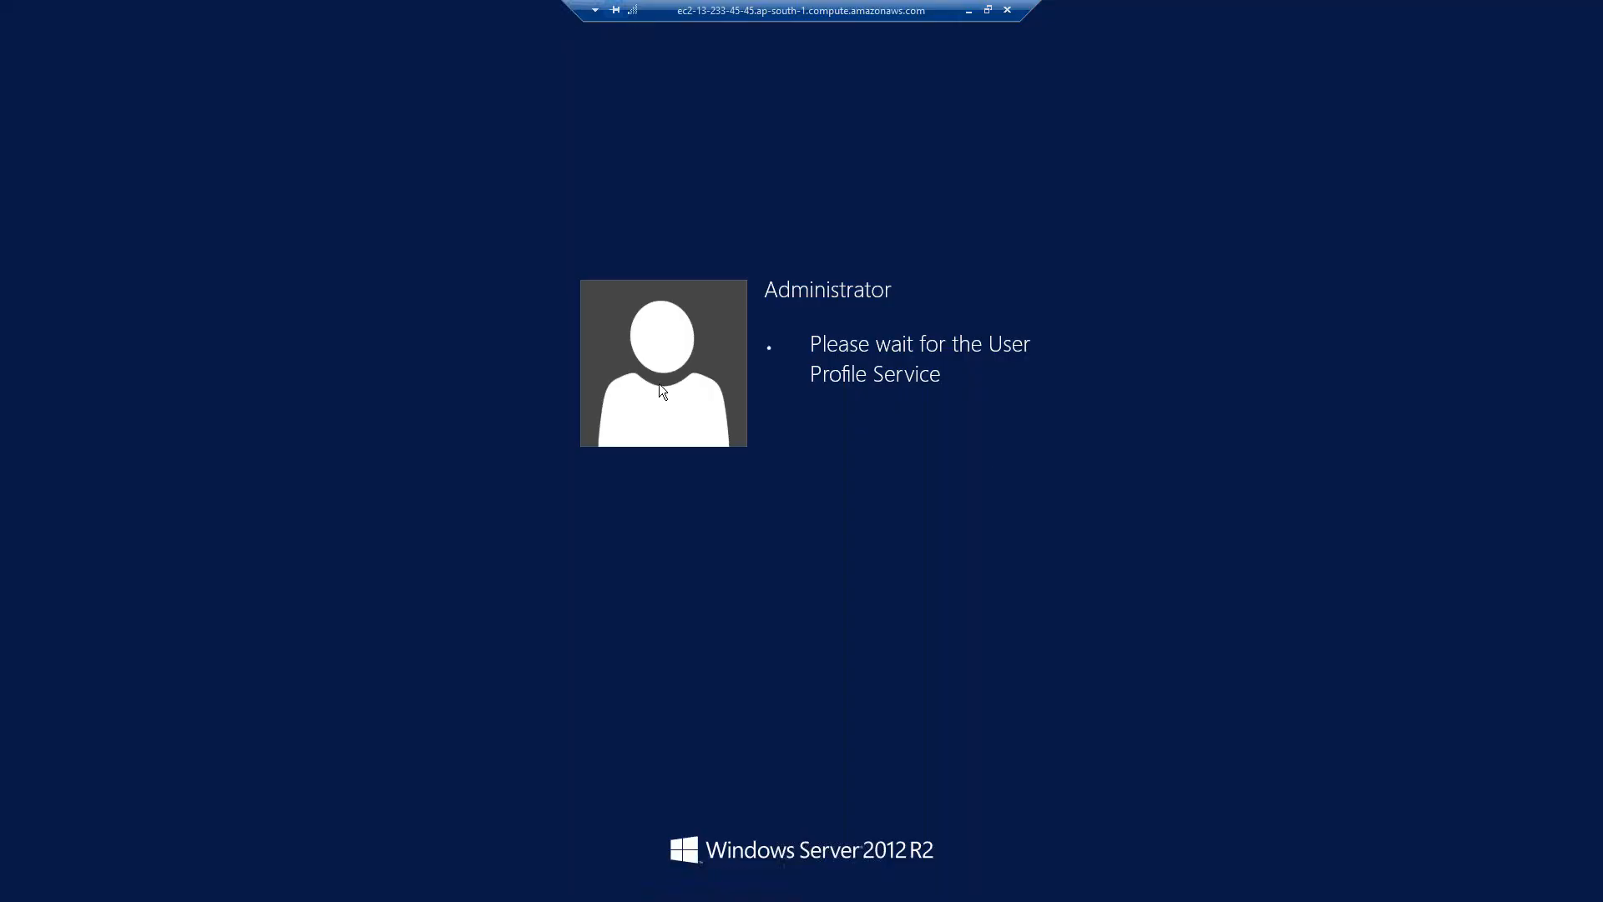
{"action": "left_click", "coordinate": [969, 11]}
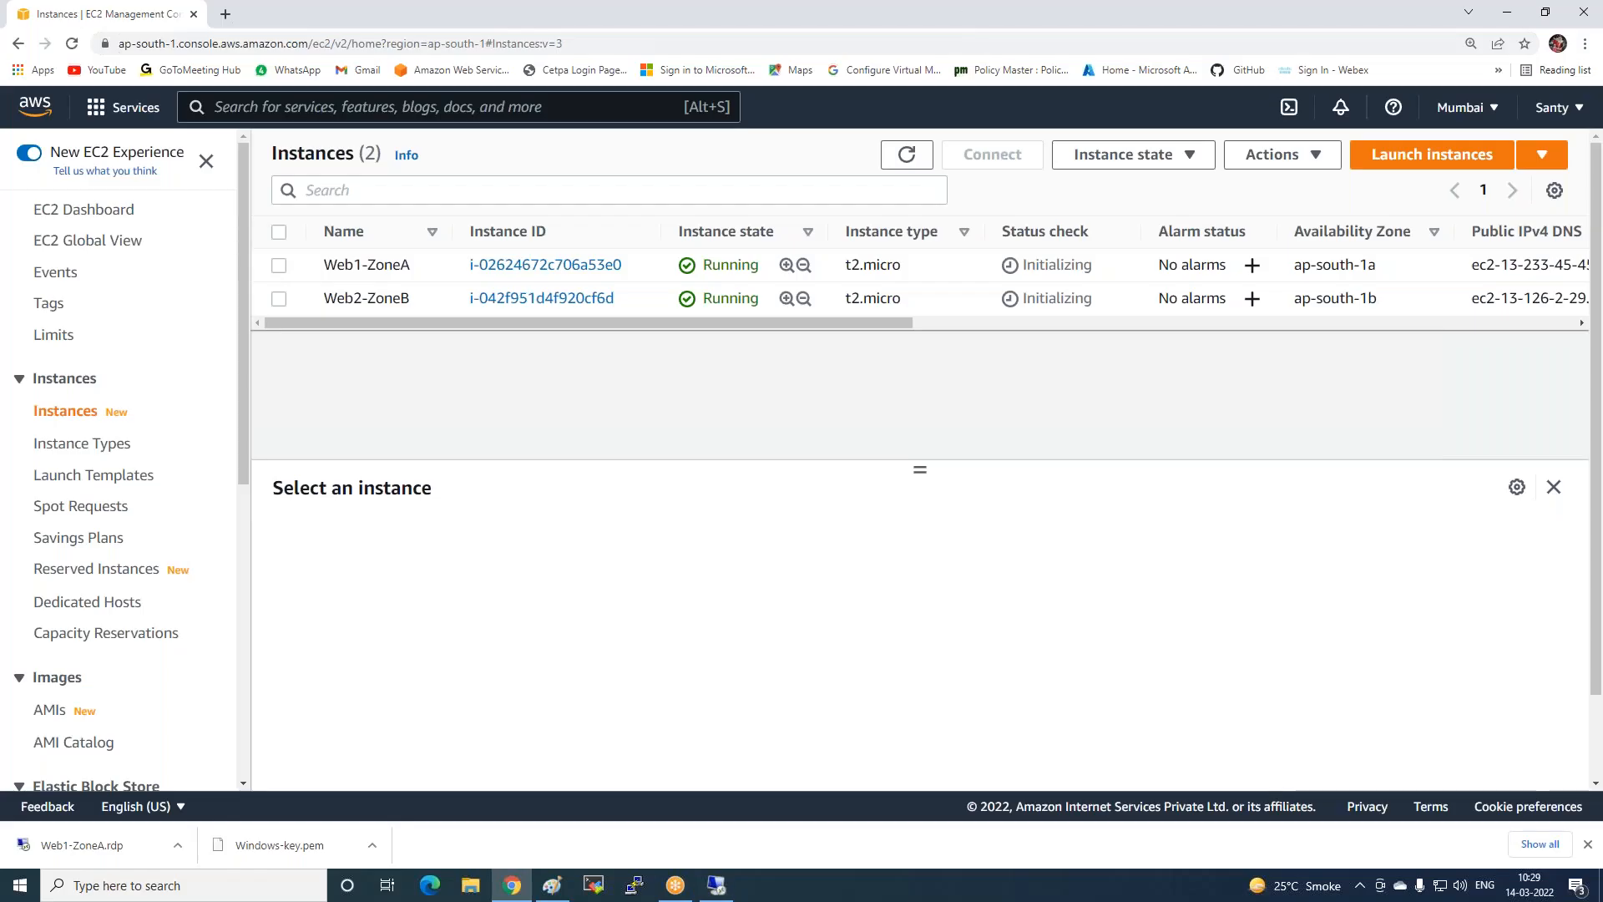
{"action": "left_click", "coordinate": [279, 302]}
{"action": "left_click", "coordinate": [981, 162]}
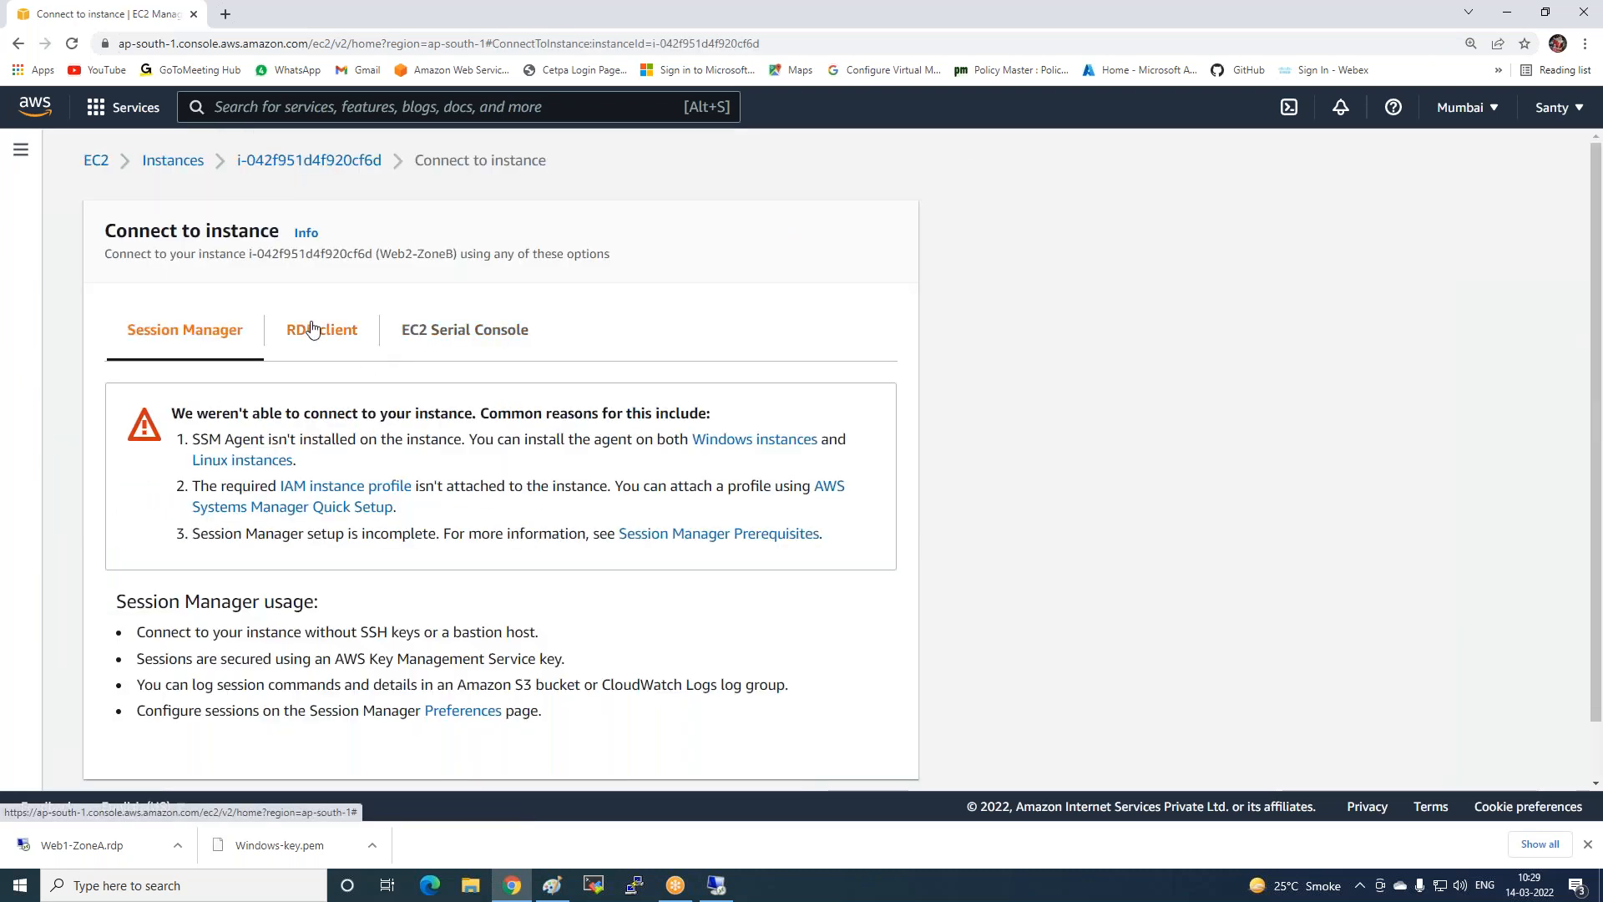
Load Windows-key.pem to decrypt Web2-ZoneB's password, copy it, and download Web2-ZoneB.rdp.
{"action": "left_click", "coordinate": [312, 329]}
{"action": "left_click", "coordinate": [223, 656]}
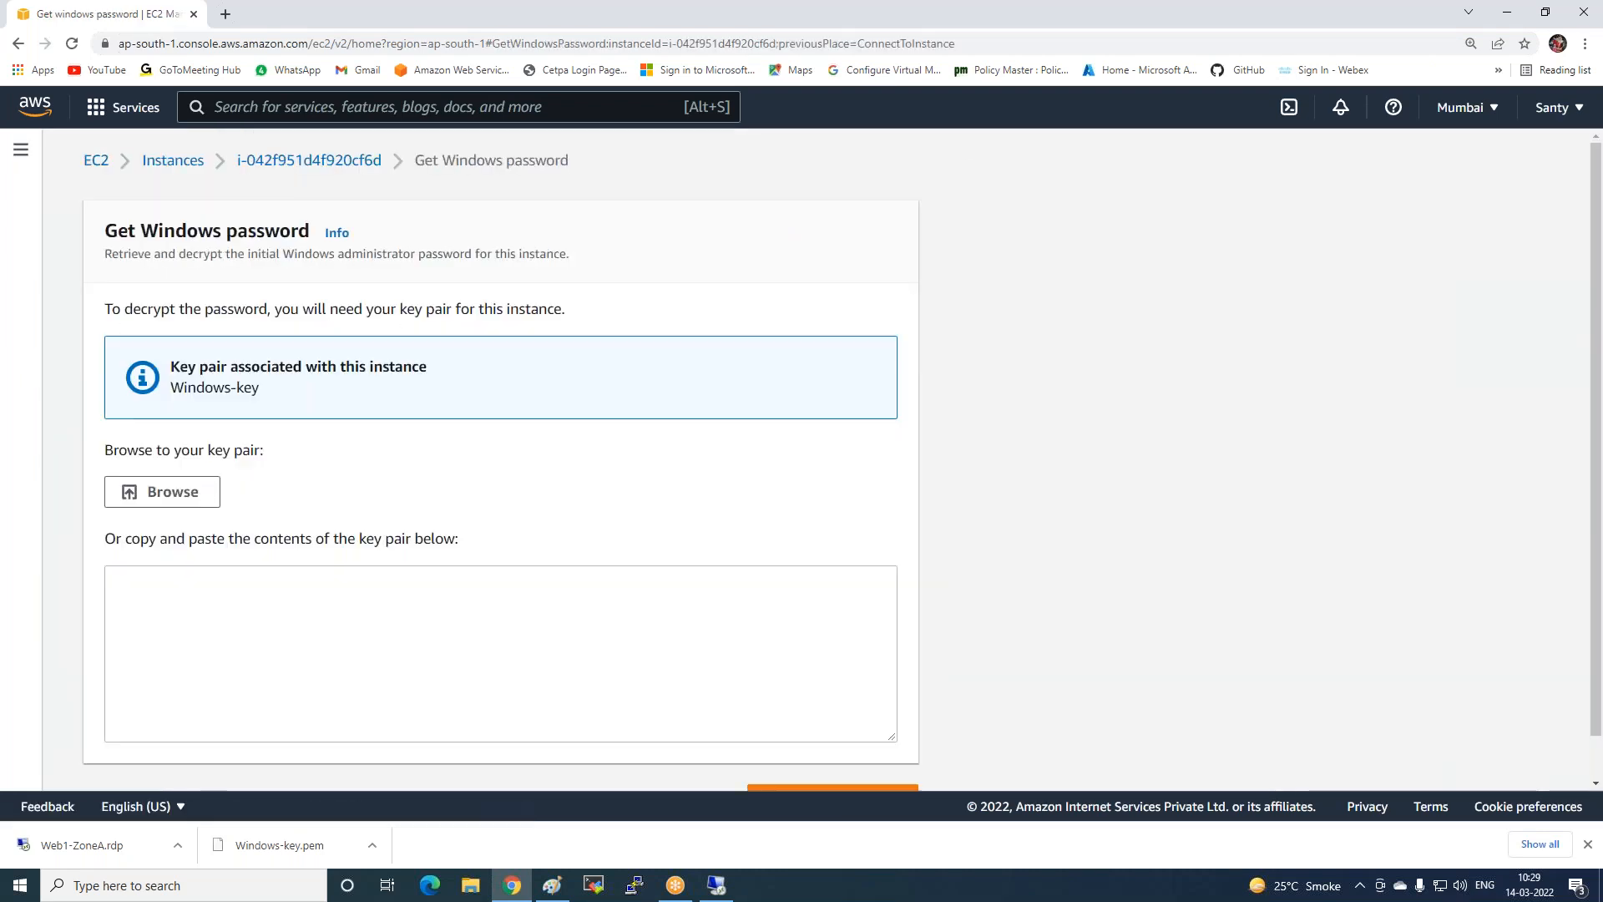
{"action": "left_click", "coordinate": [160, 499]}
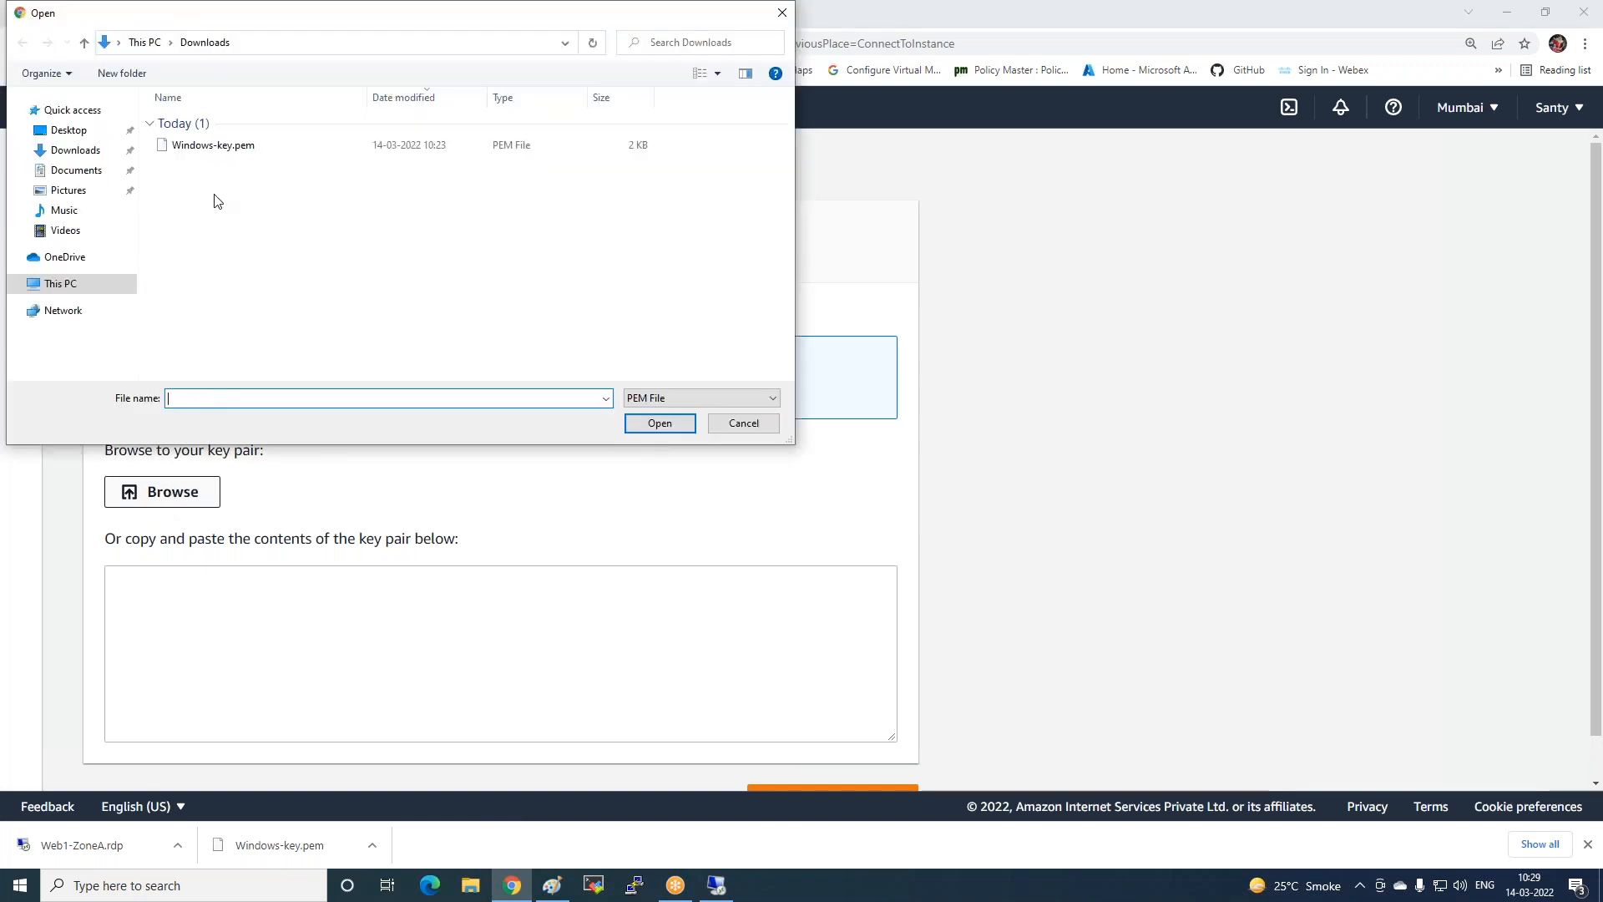
{"action": "double_click", "coordinate": [210, 149]}
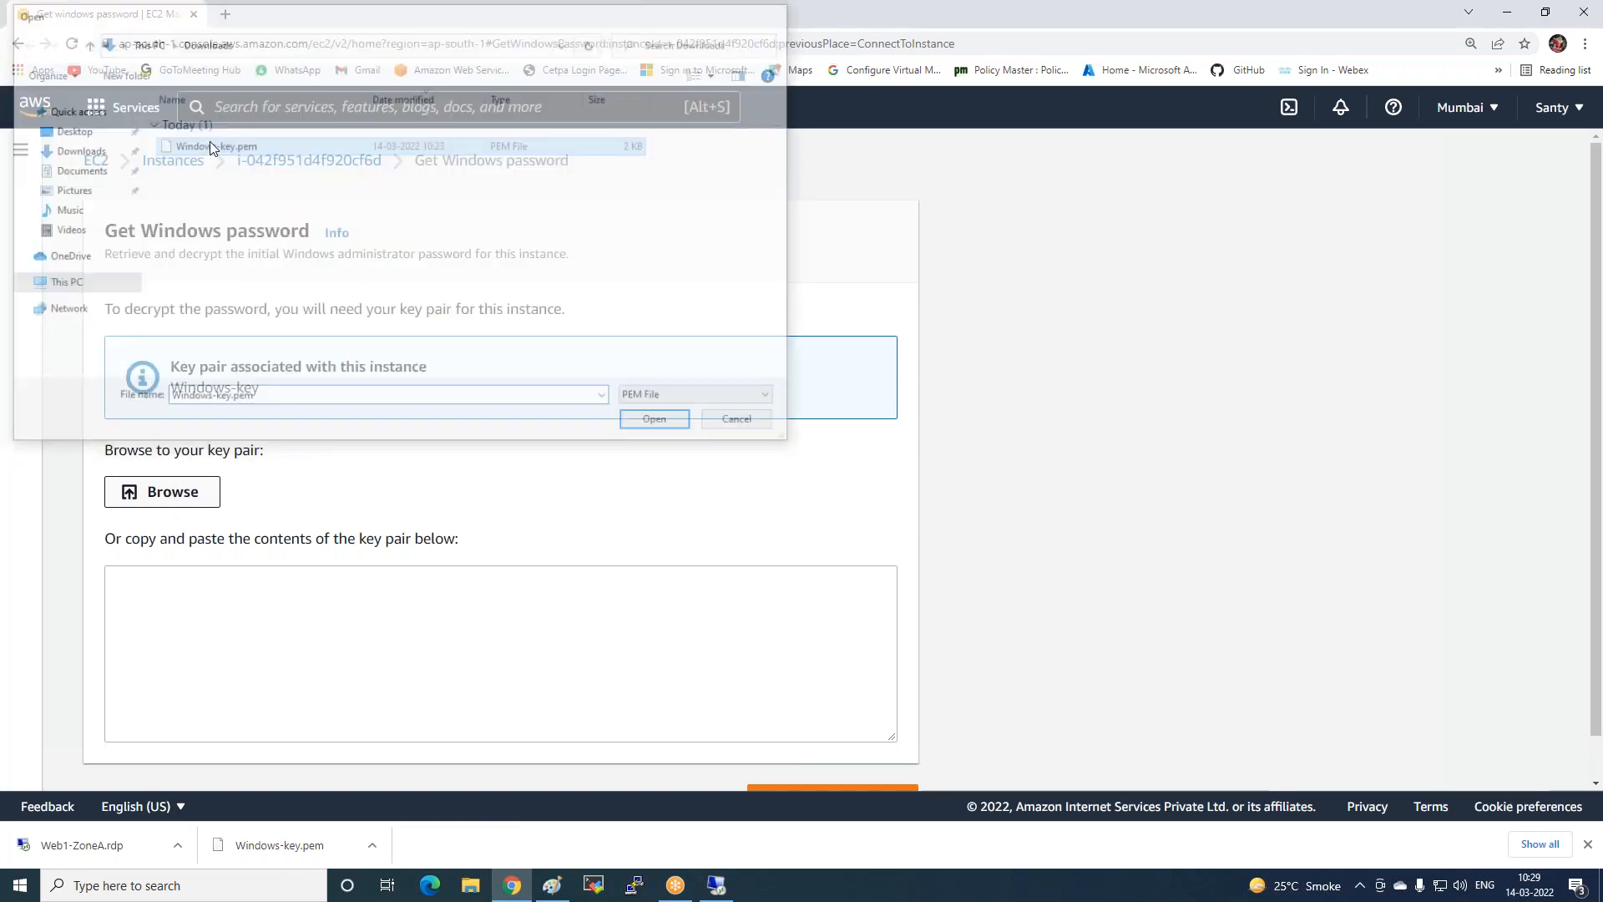
{"action": "scroll", "coordinate": [501, 501], "scroll_direction": "down", "scroll_amount": 2}
{"action": "left_click", "coordinate": [830, 752]}
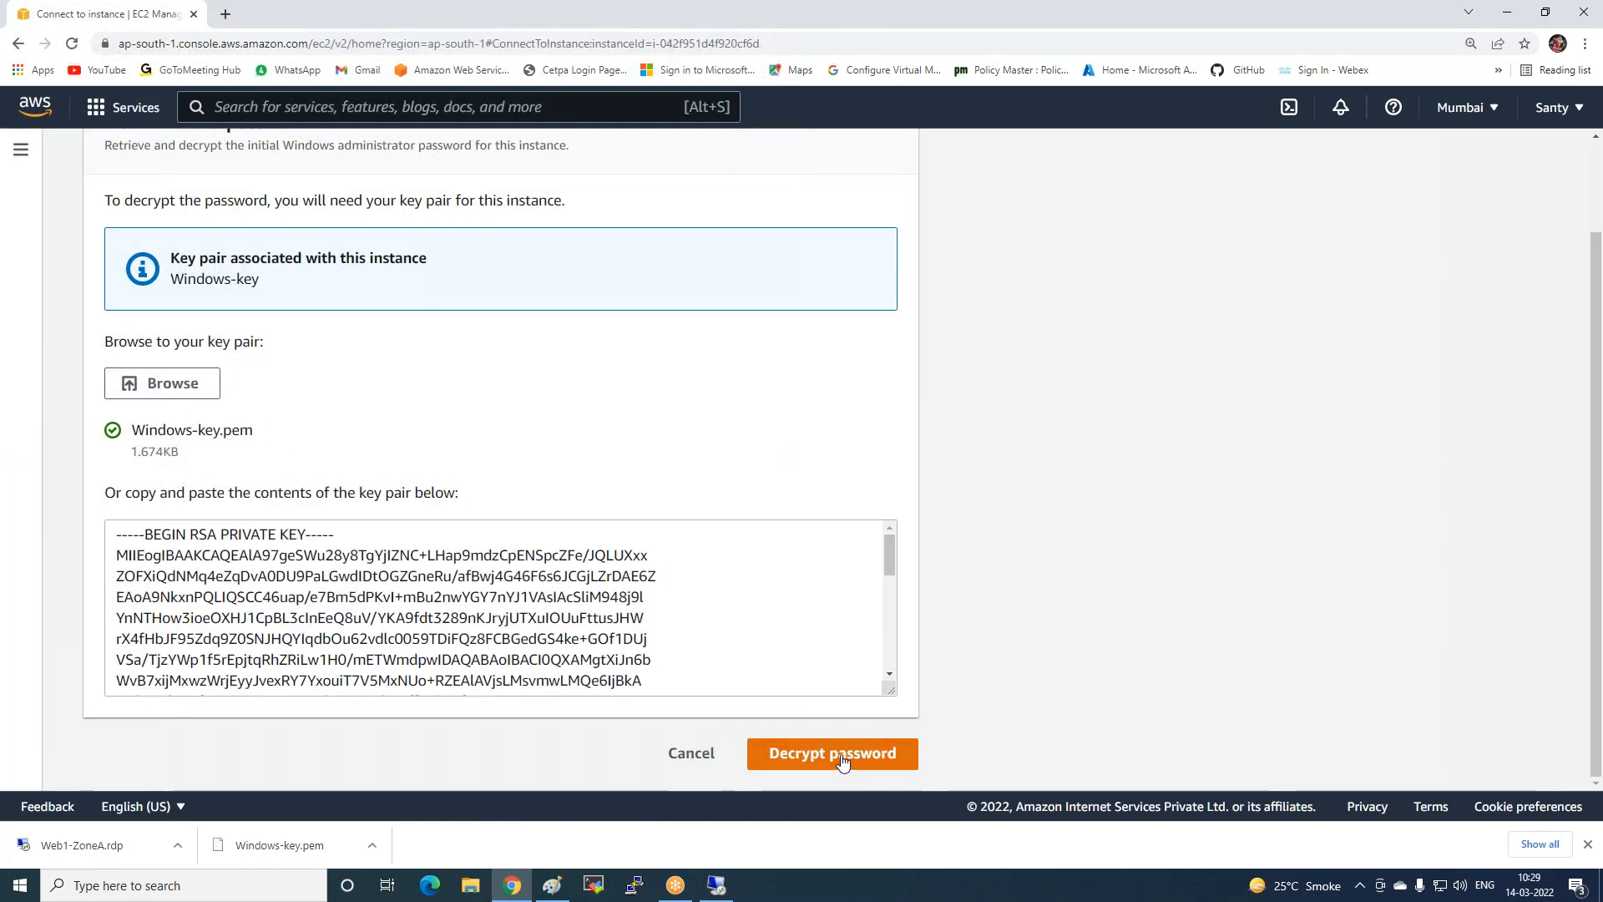
{"action": "left_click", "coordinate": [119, 750]}
{"action": "left_click", "coordinate": [281, 541]}
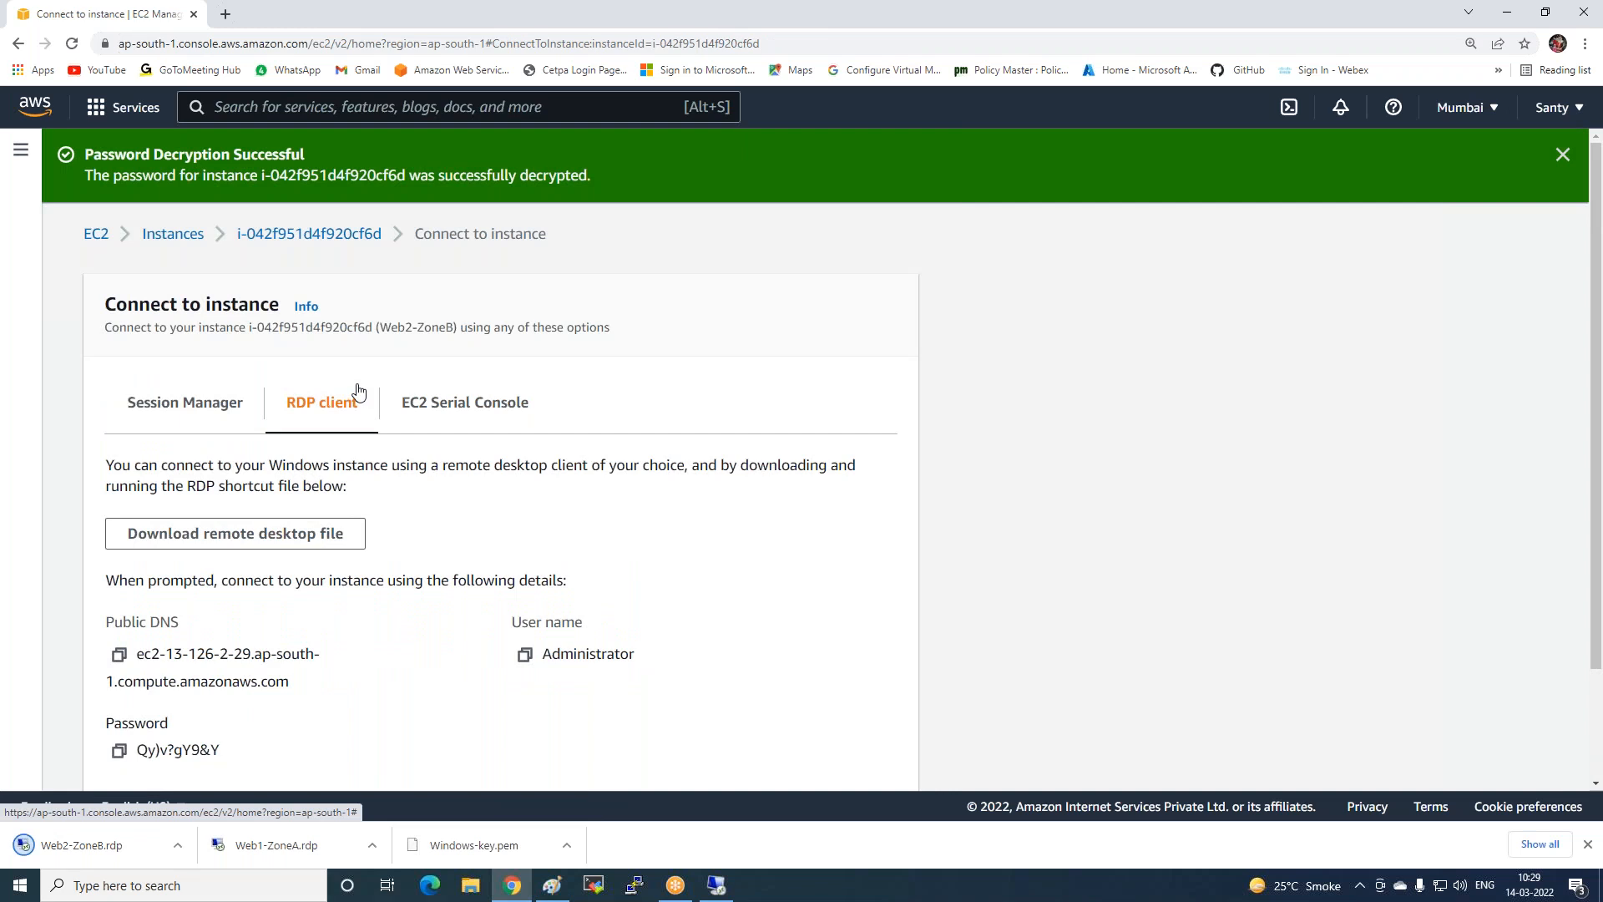
Sign in to Web2-ZoneB from Web2-ZoneB.rdp with the pasted password, then minimize the session.
{"action": "left_click", "coordinate": [143, 840]}
{"action": "left_click", "coordinate": [914, 527]}
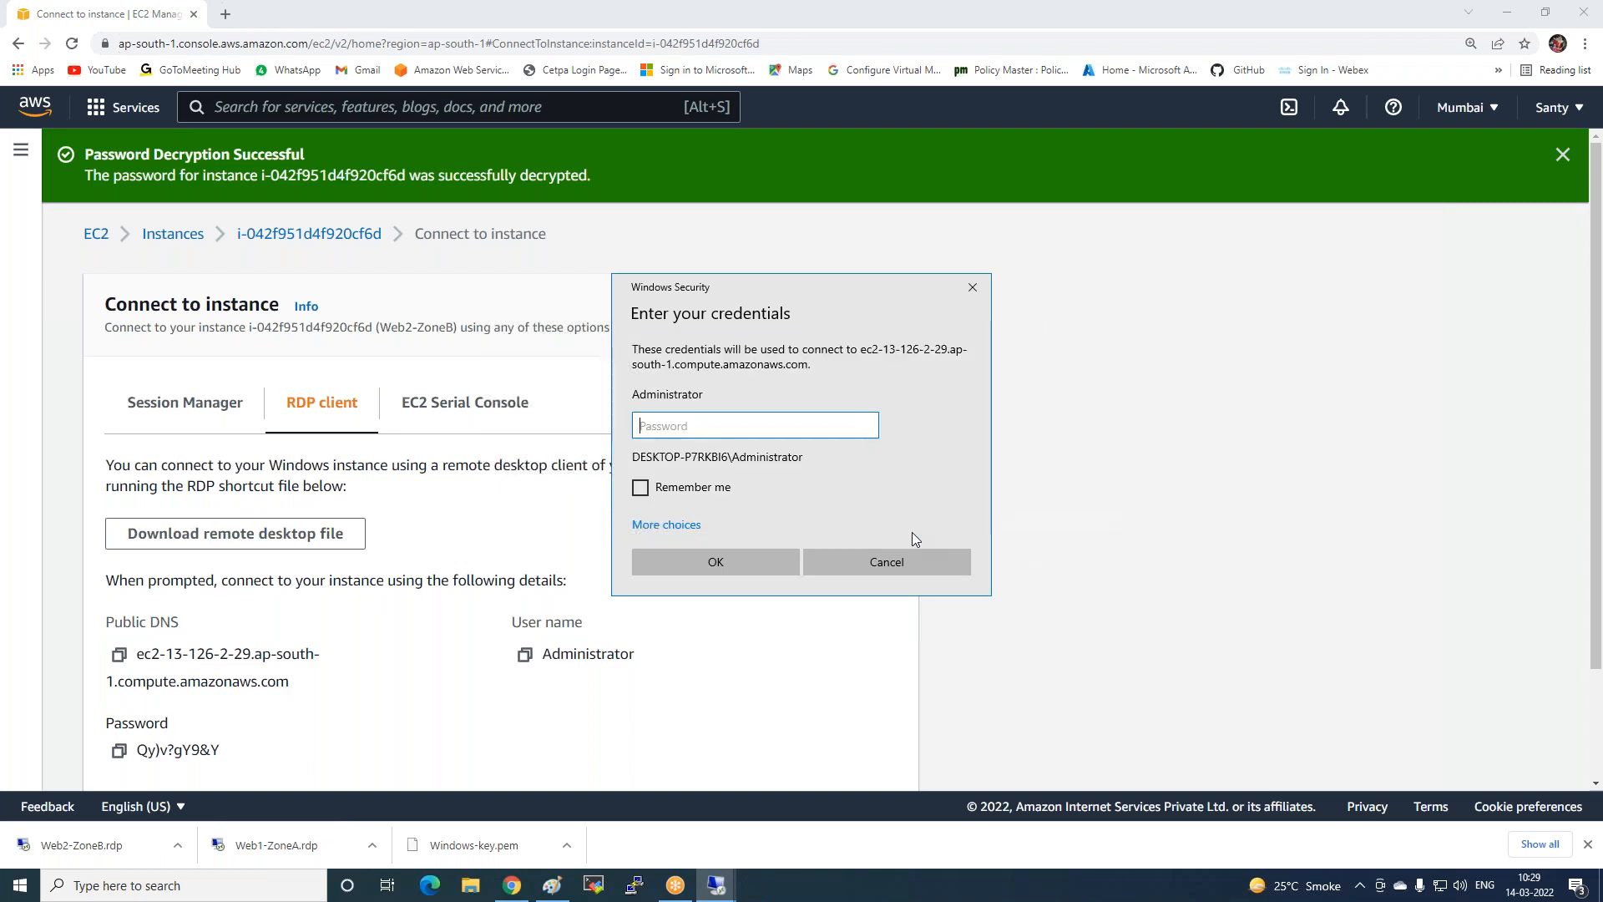
{"action": "key", "text": "ctrl+v"}
{"action": "left_click", "coordinate": [723, 558]}
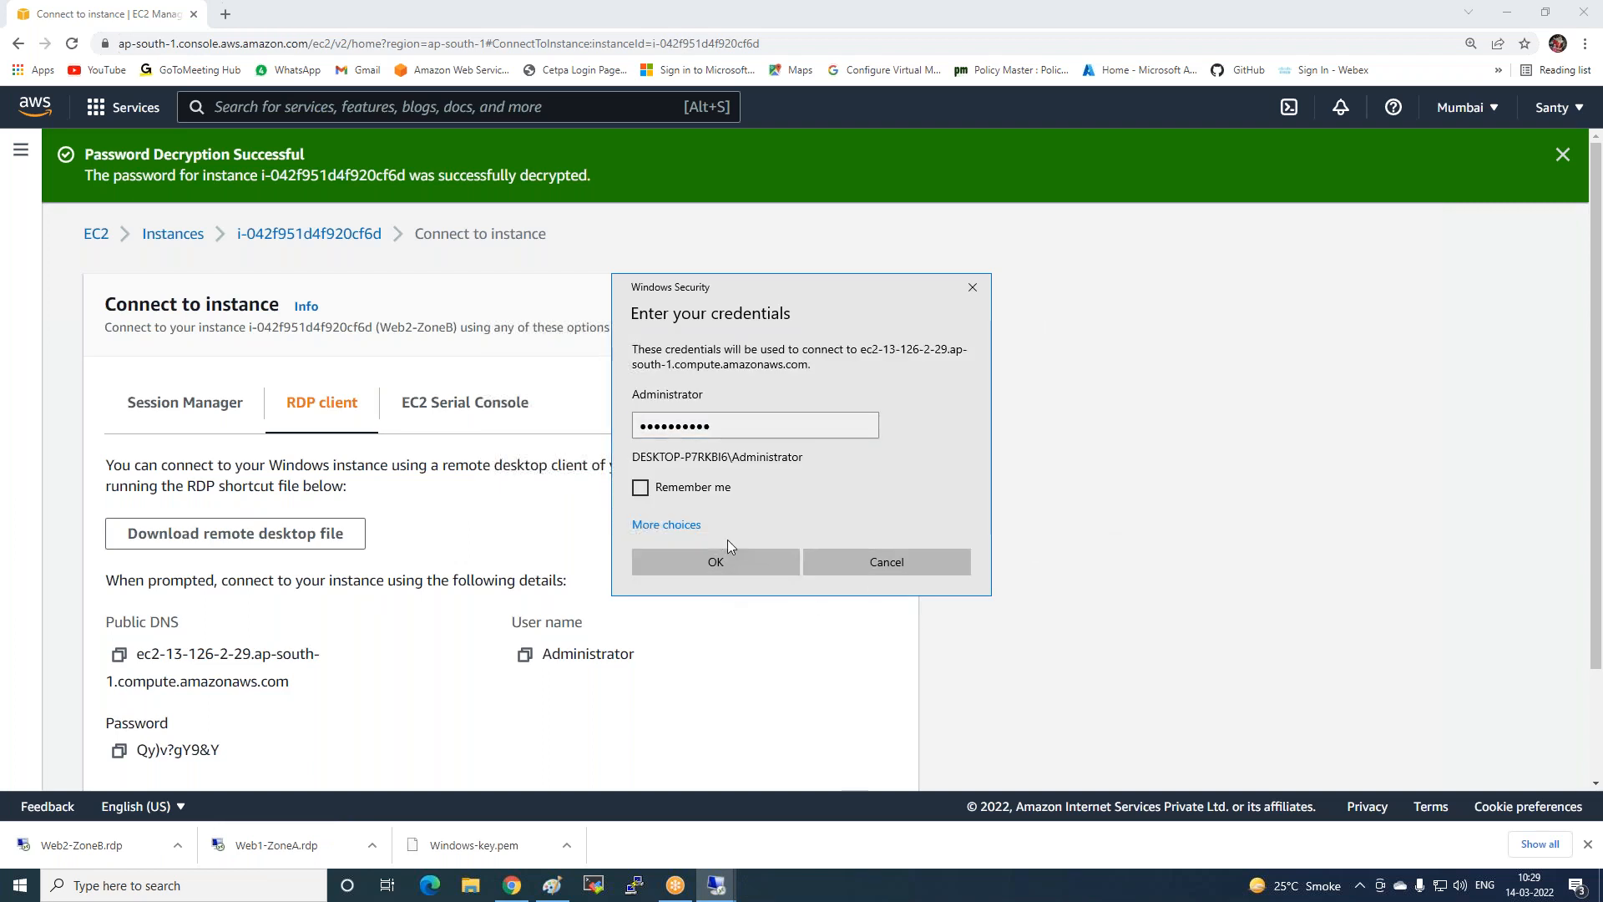
{"action": "left_click", "coordinate": [860, 578]}
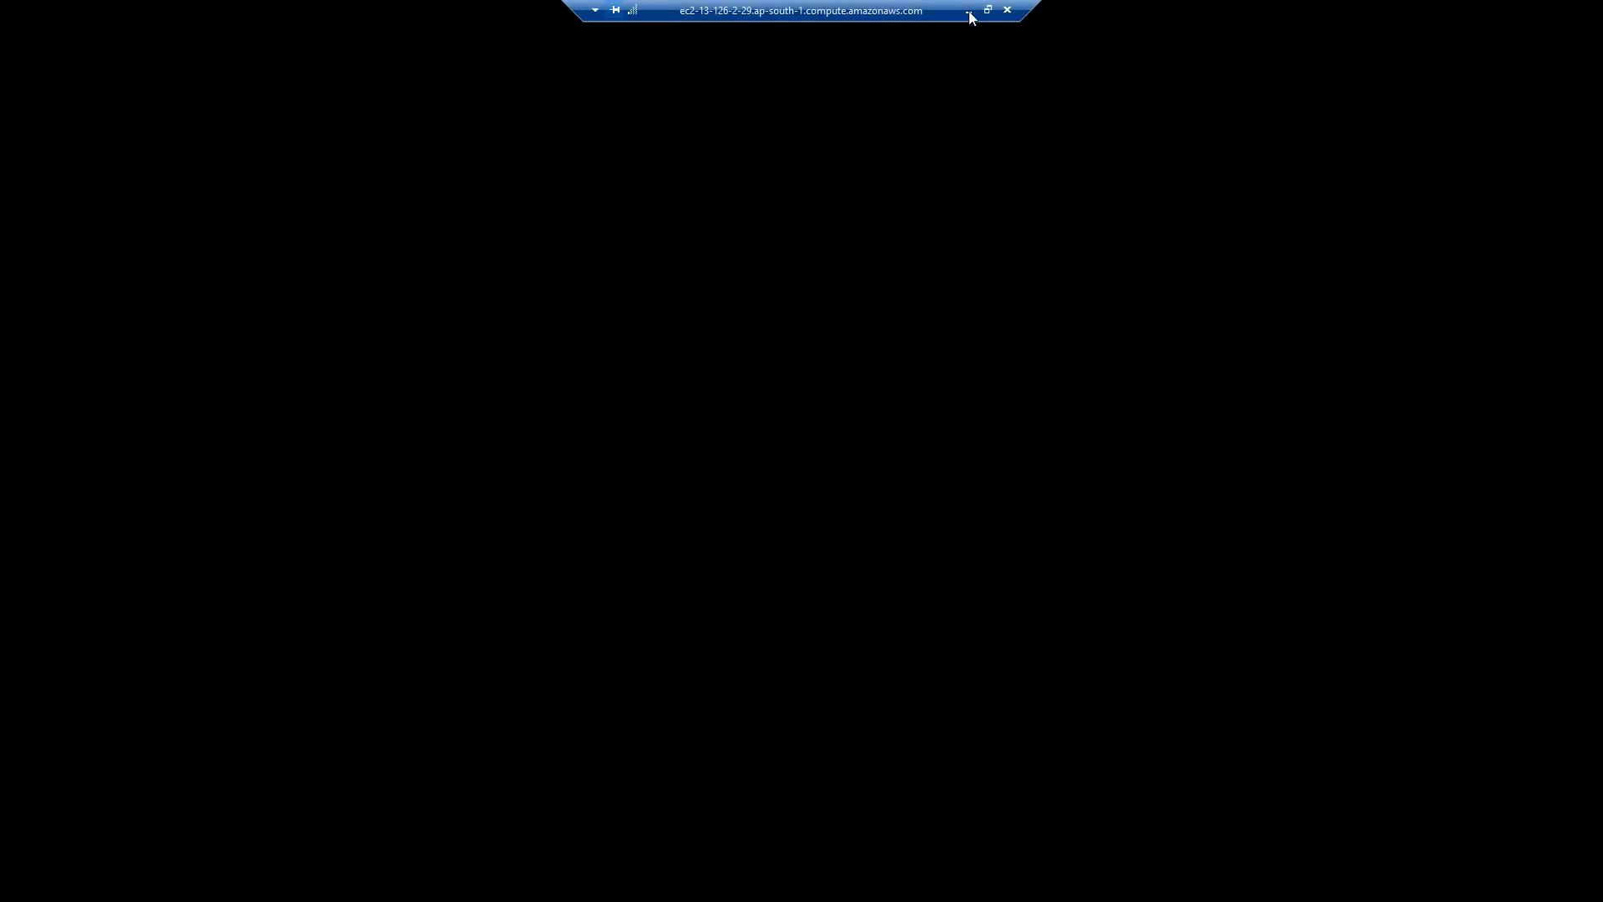
{"action": "left_click", "coordinate": [970, 11]}
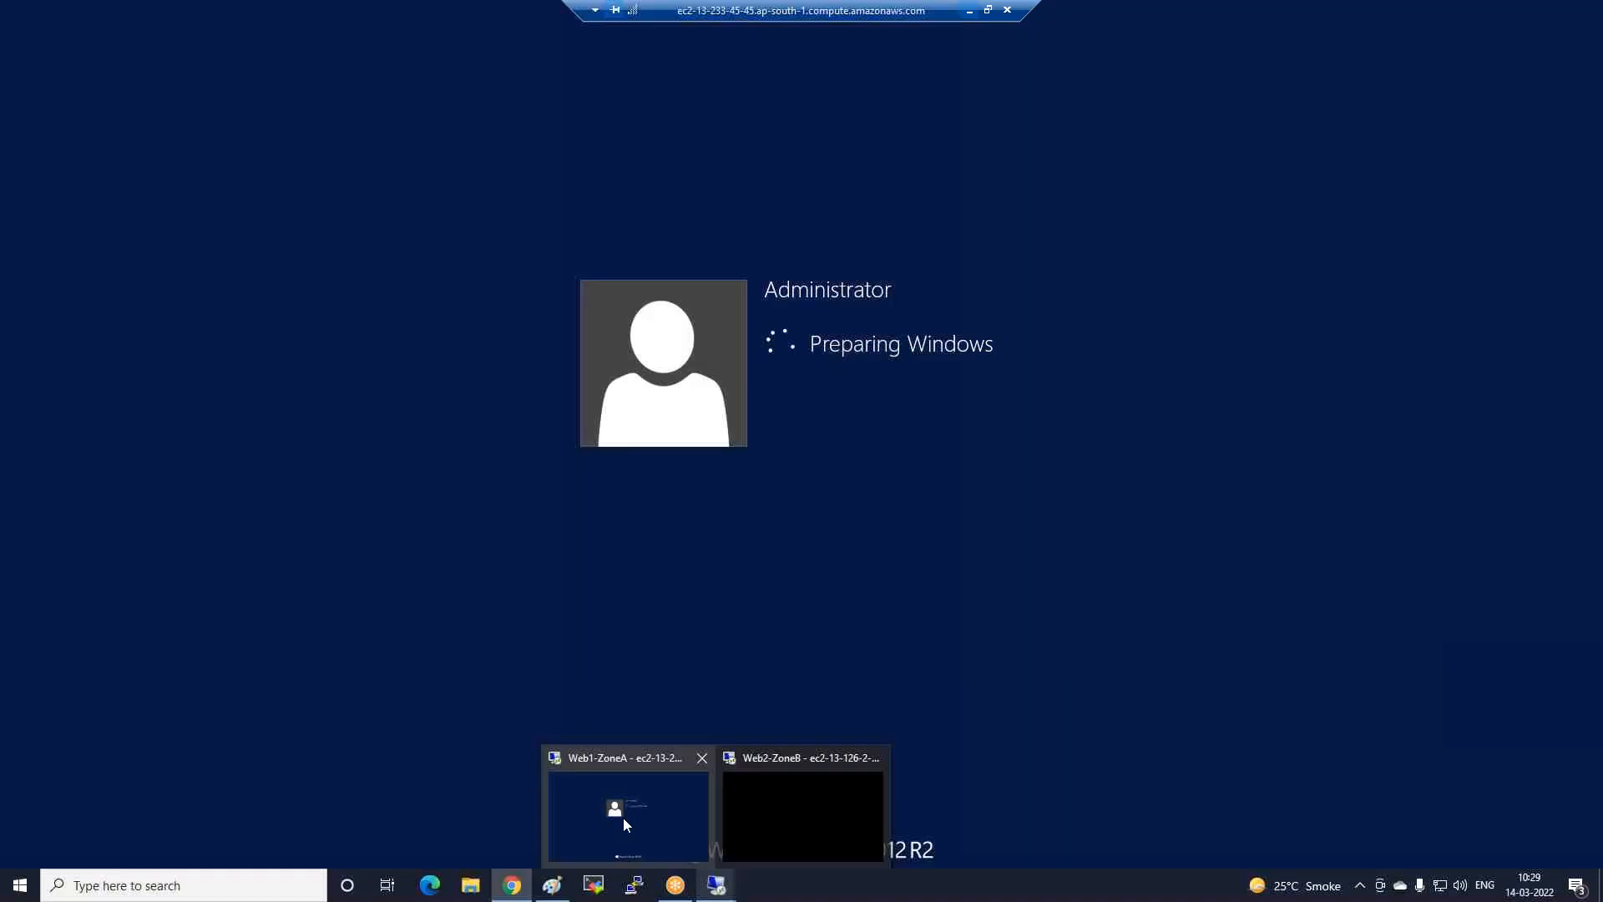
In the Web1-ZoneA session, start Server Manager's Add Roles and Features wizard with role-based installation.
{"action": "left_click", "coordinate": [623, 818]}
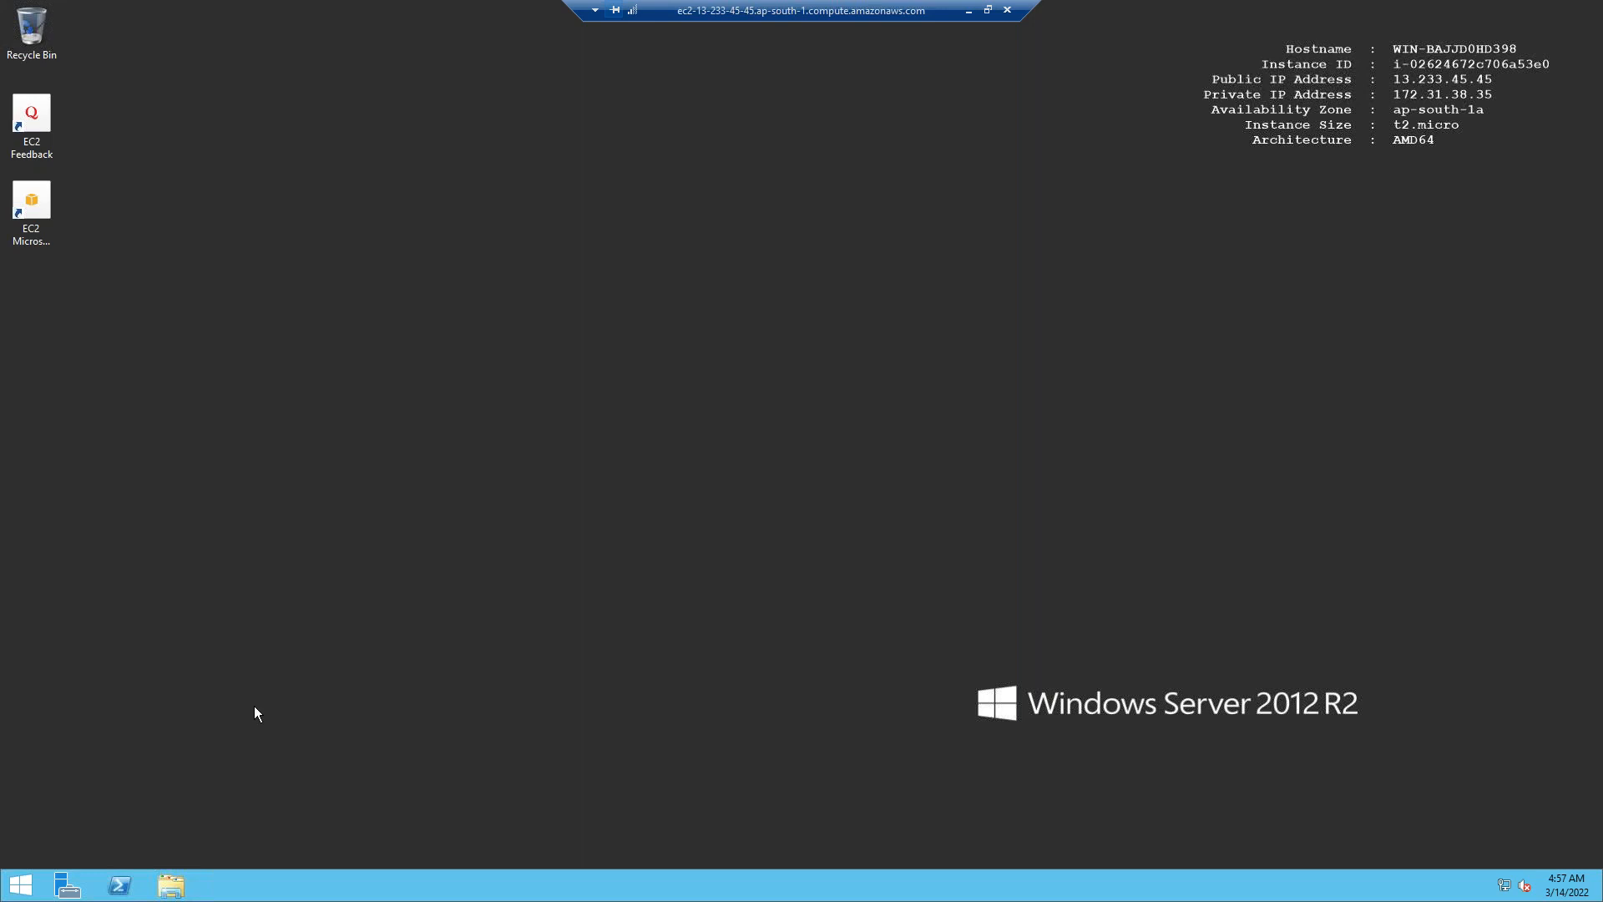
{"action": "left_click", "coordinate": [59, 885]}
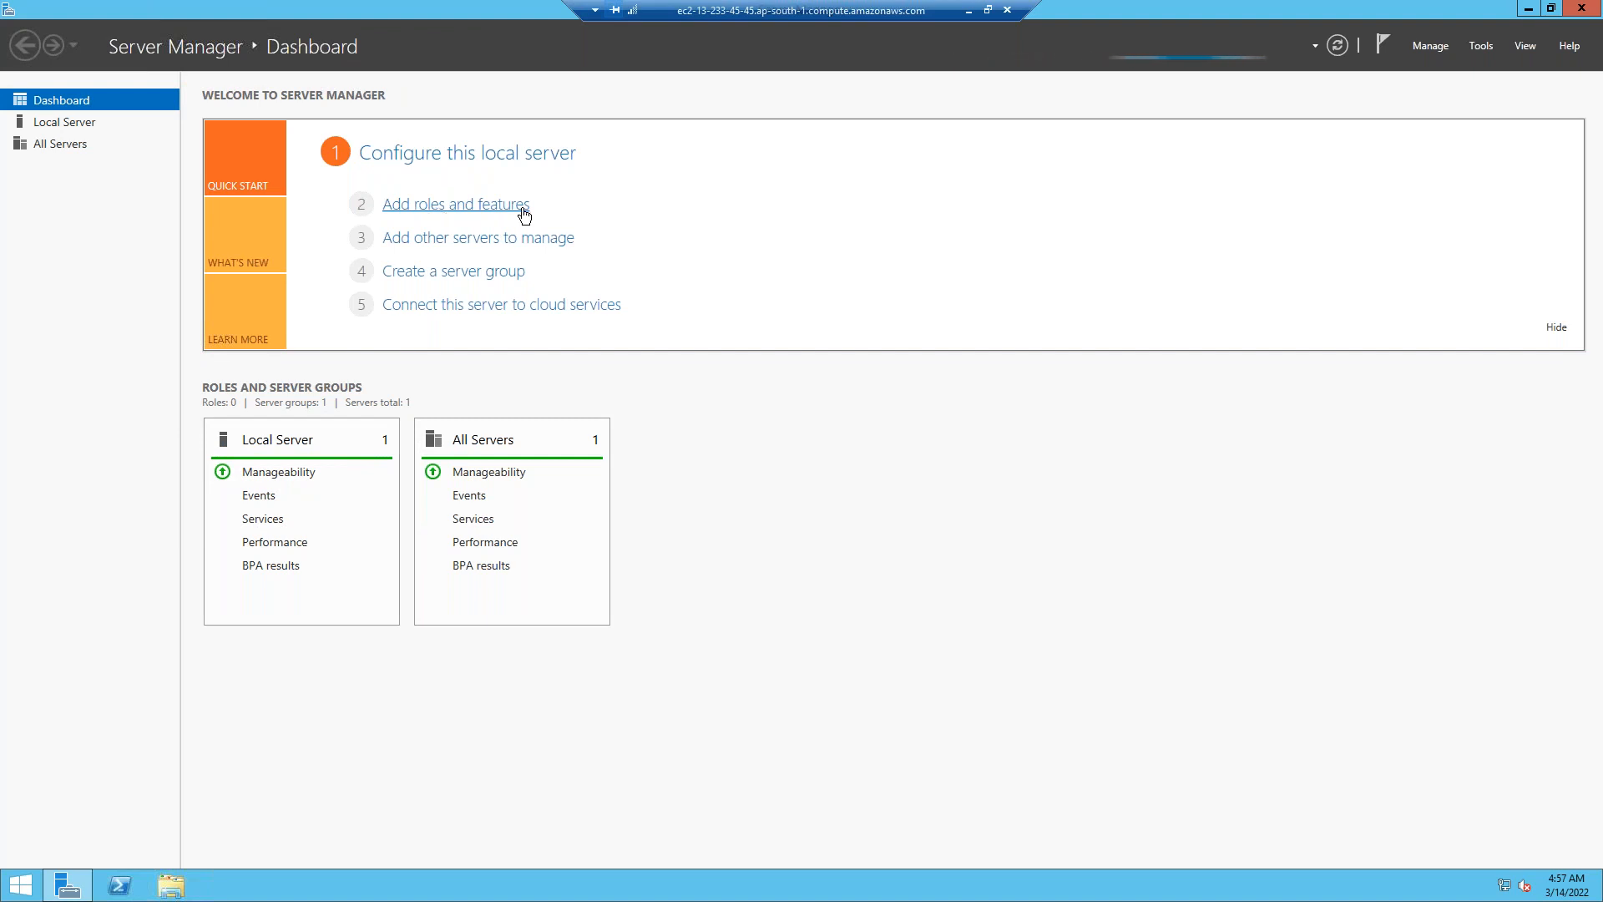
{"action": "left_click", "coordinate": [428, 213]}
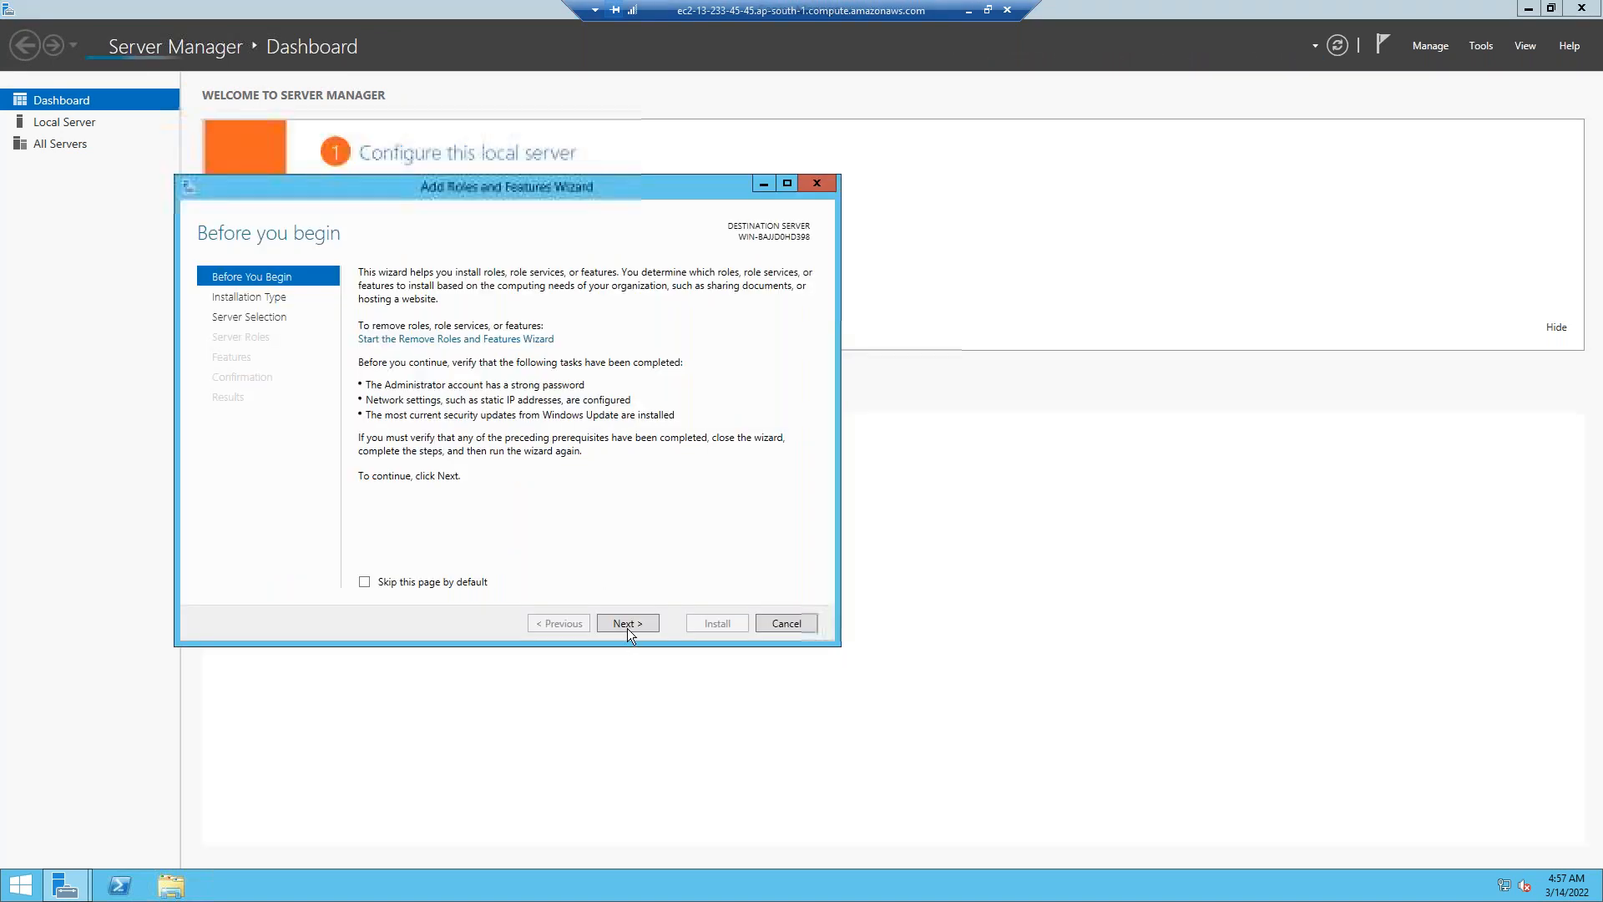
{"action": "left_click", "coordinate": [628, 626]}
{"action": "left_click", "coordinate": [629, 625]}
{"action": "left_click", "coordinate": [628, 625]}
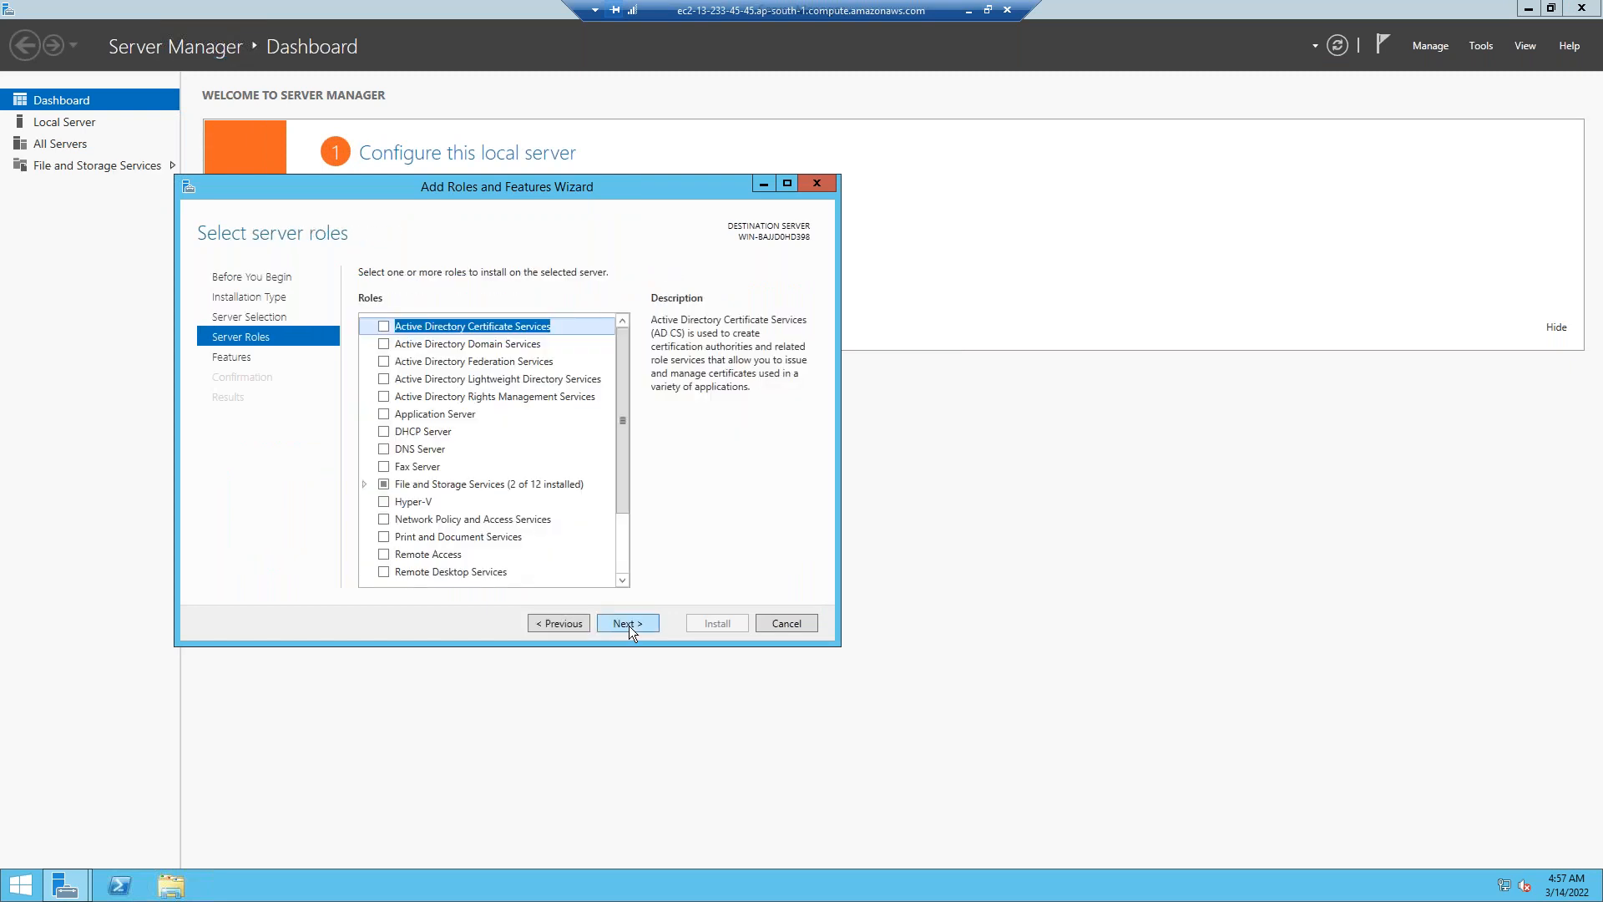
Select Web Server (IIS) with its required features and default role services, install, and minimize.
{"action": "scroll", "coordinate": [540, 515], "scroll_direction": "down", "scroll_amount": 2}
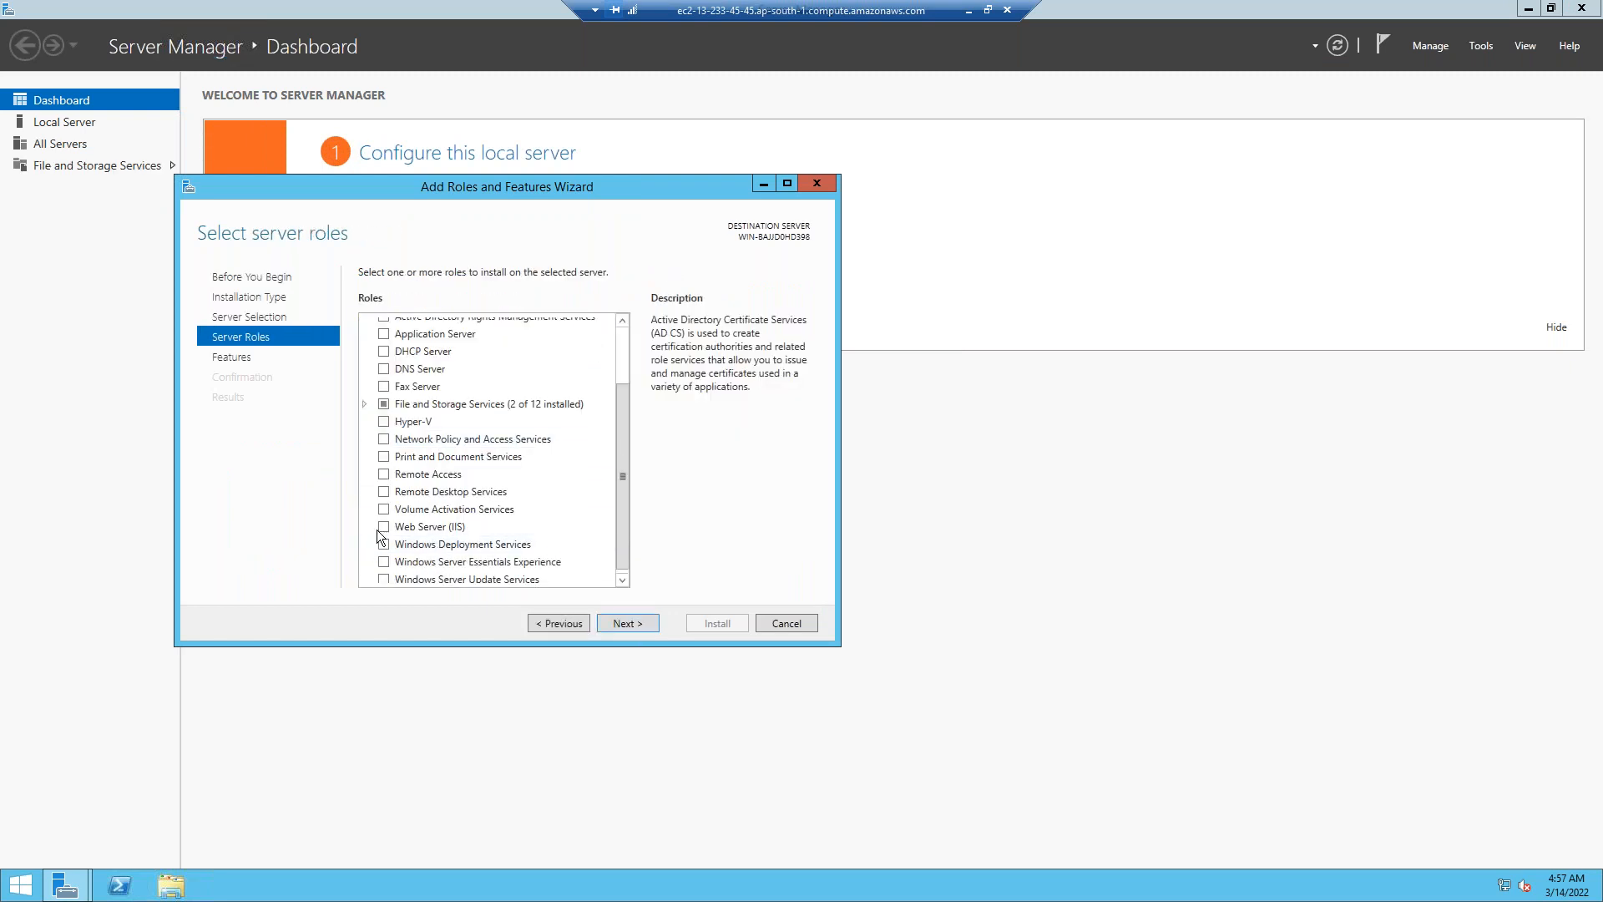
{"action": "left_click", "coordinate": [382, 526]}
{"action": "left_click", "coordinate": [570, 548]}
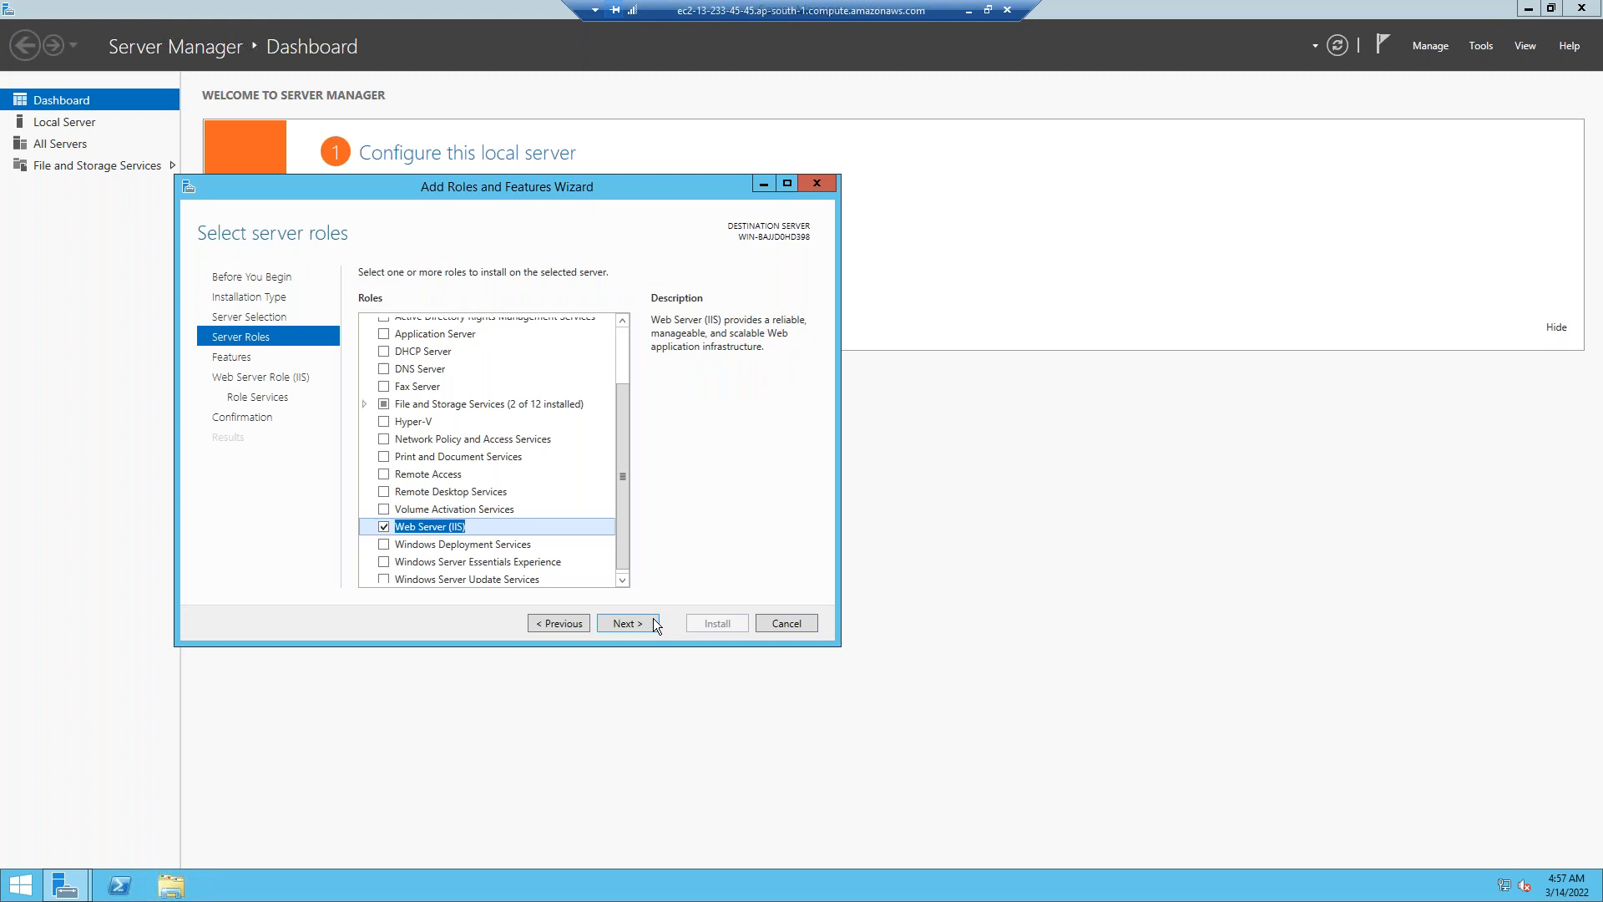
{"action": "left_click", "coordinate": [626, 624]}
{"action": "left_click", "coordinate": [626, 624]}
{"action": "left_click", "coordinate": [626, 624]}
{"action": "left_click", "coordinate": [628, 624]}
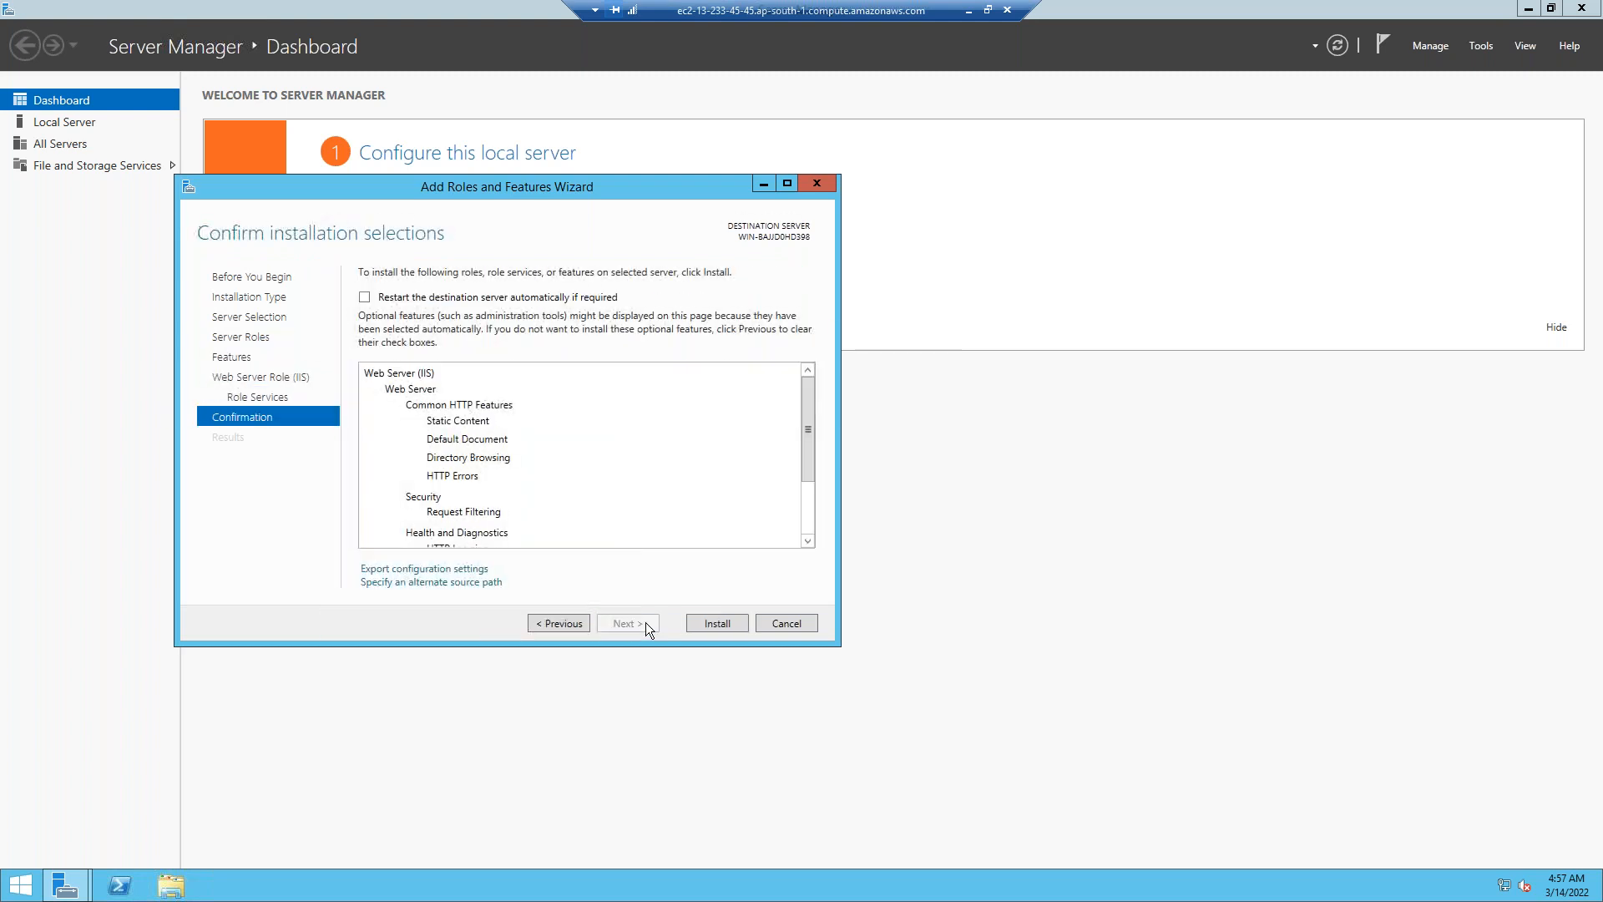
{"action": "left_click", "coordinate": [708, 622]}
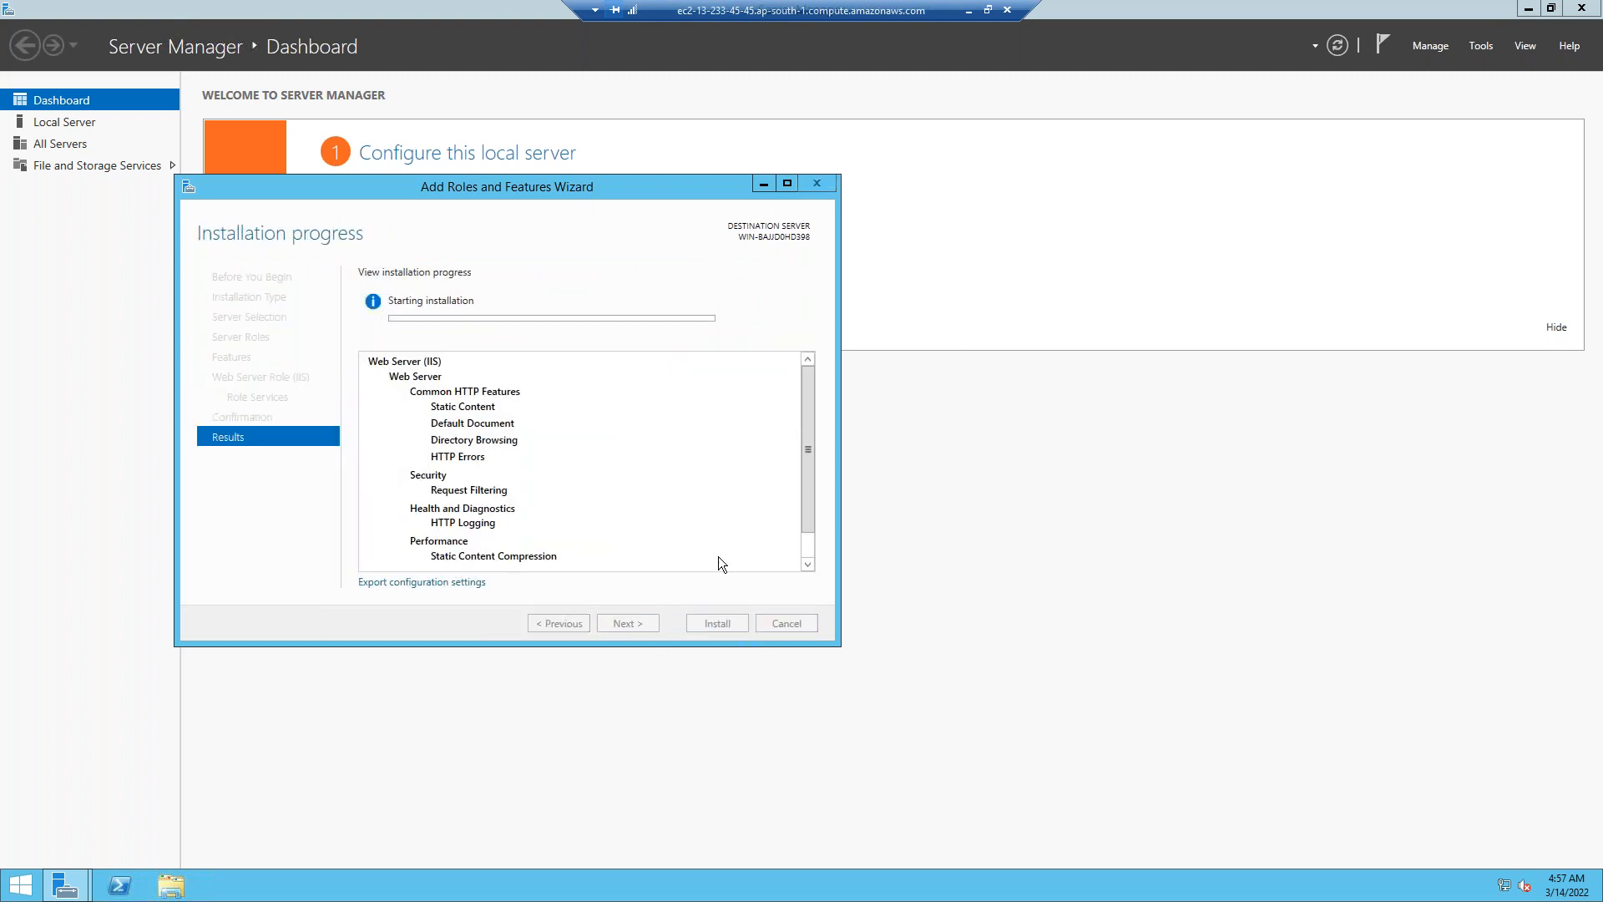
{"action": "left_click", "coordinate": [969, 10]}
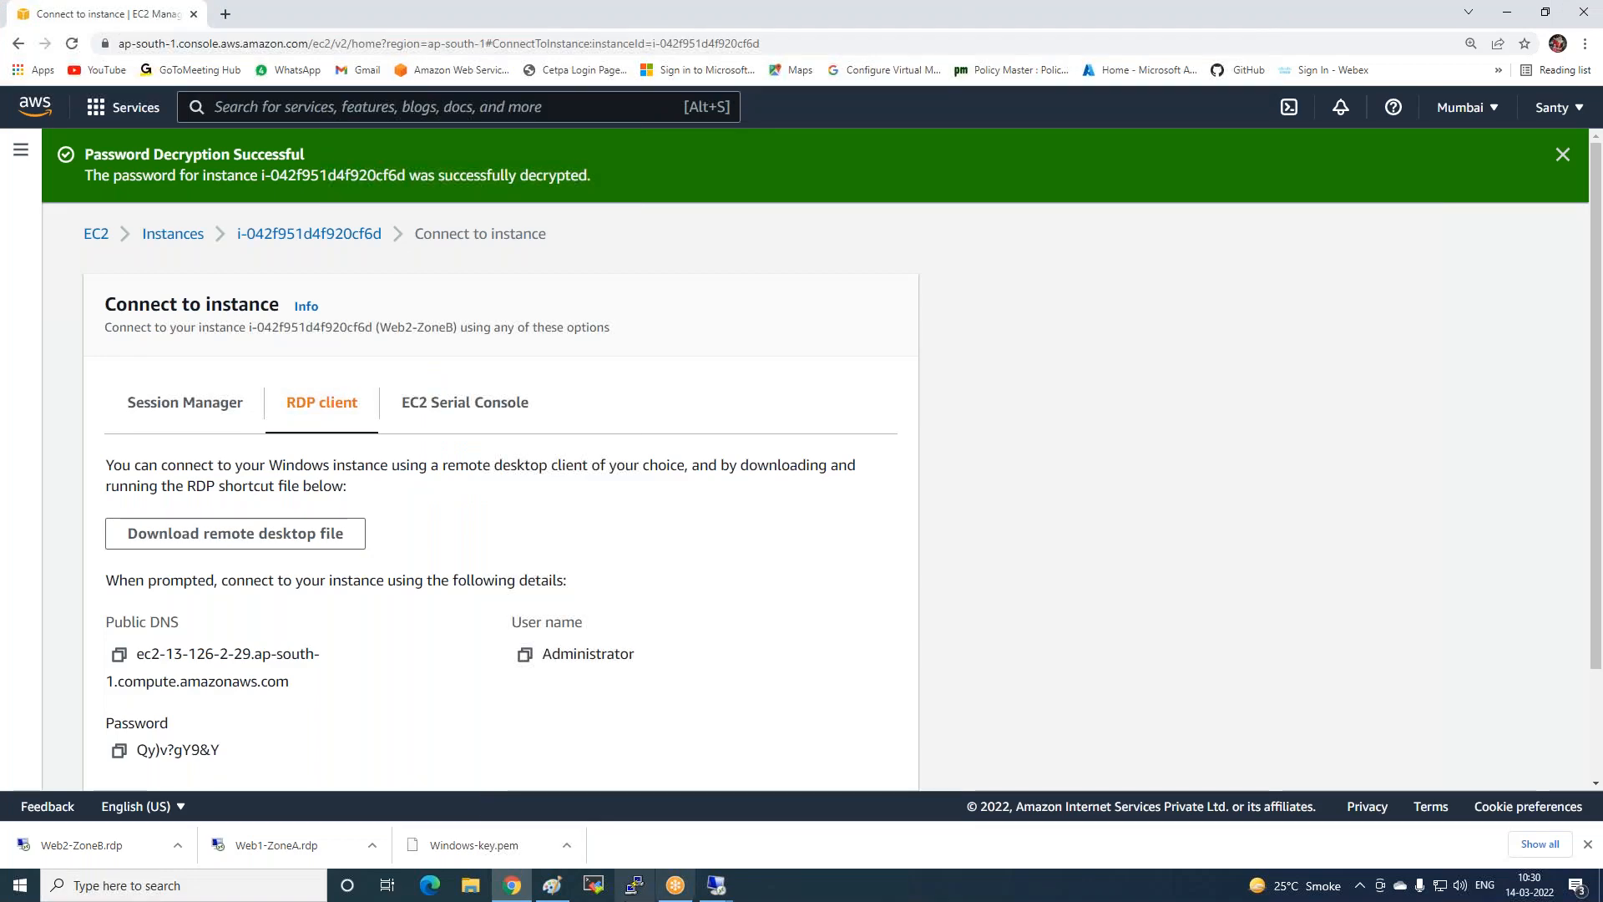
In Web2's Server Manager, start Add Roles and Features and select Web Server (IIS) with its required features.
{"action": "mouse_move", "coordinate": [716, 885]}
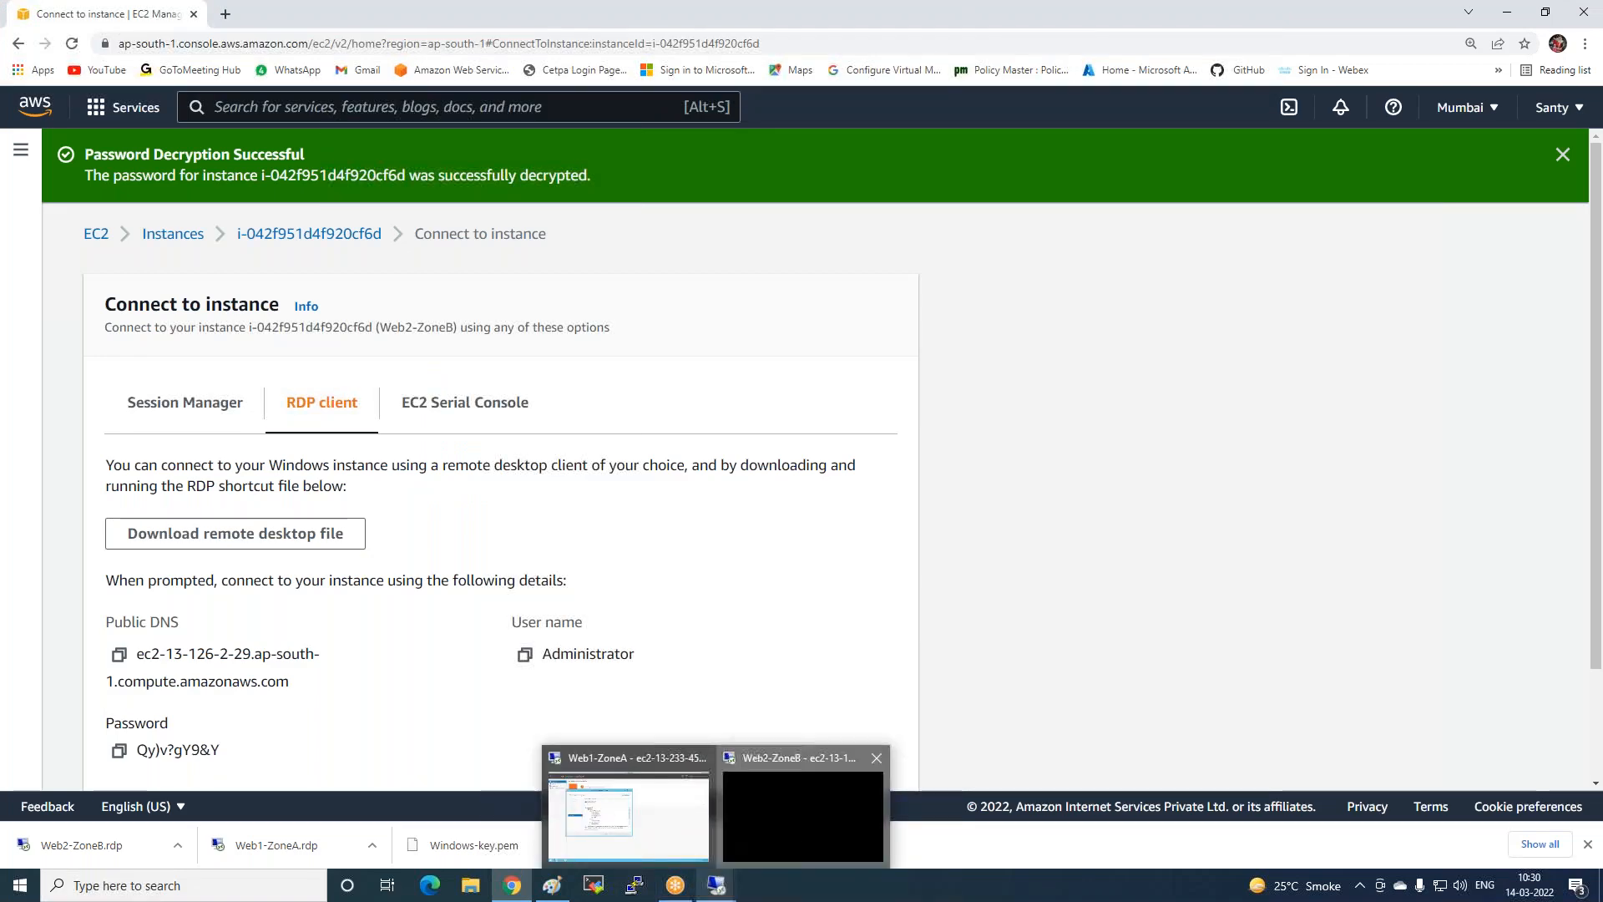
{"action": "left_click", "coordinate": [803, 814]}
{"action": "left_click", "coordinate": [79, 879]}
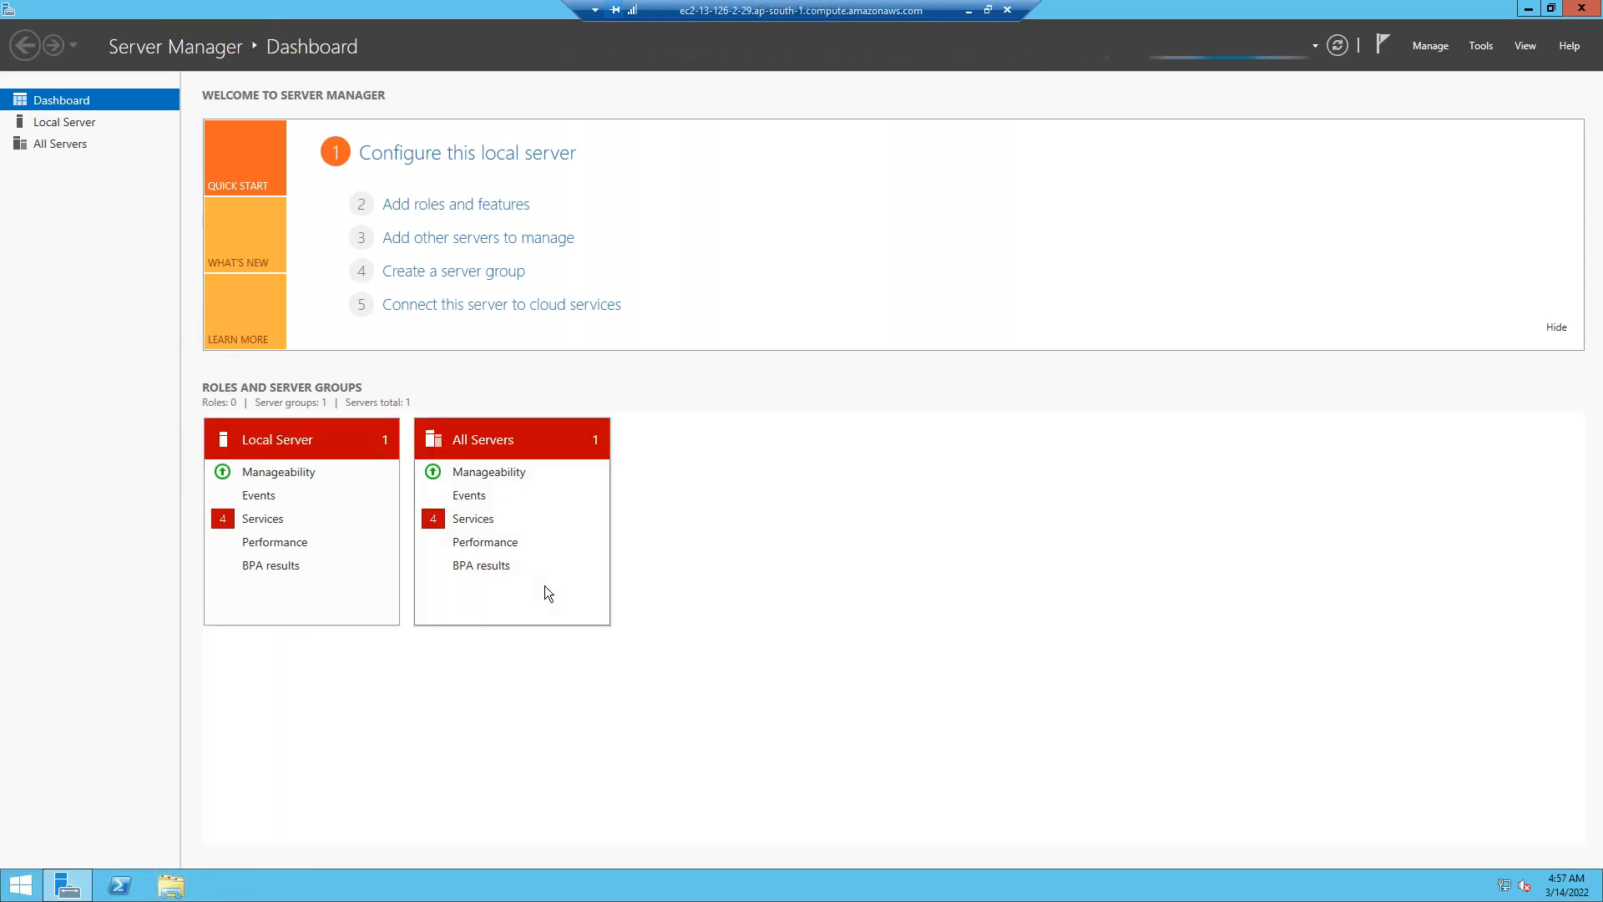
{"action": "left_click", "coordinate": [476, 205]}
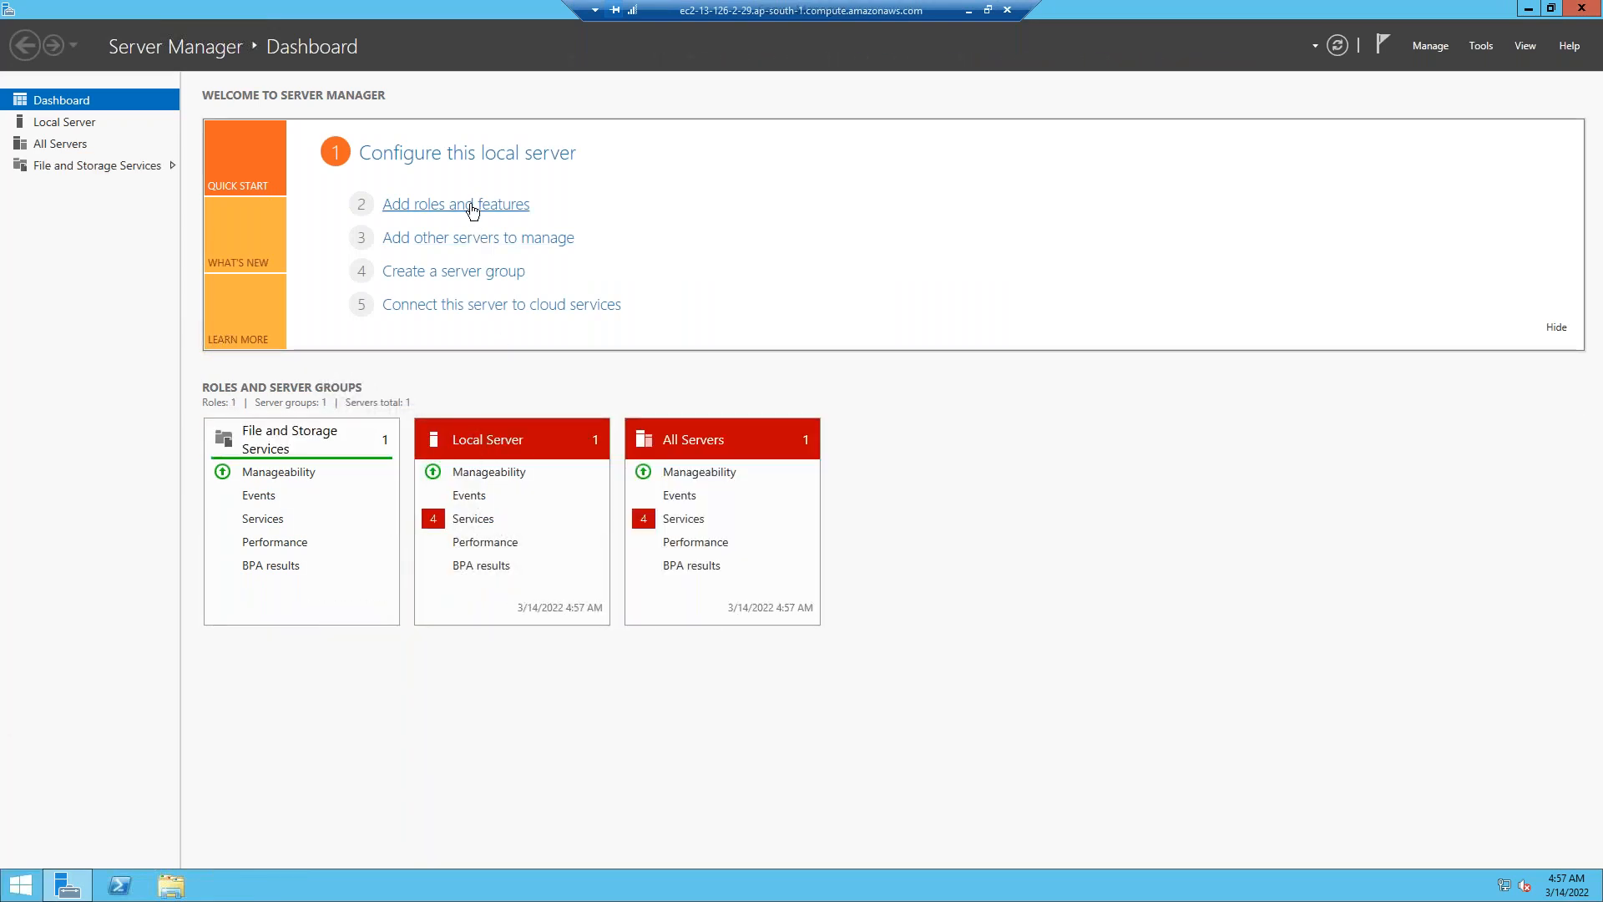
{"action": "left_click", "coordinate": [624, 623]}
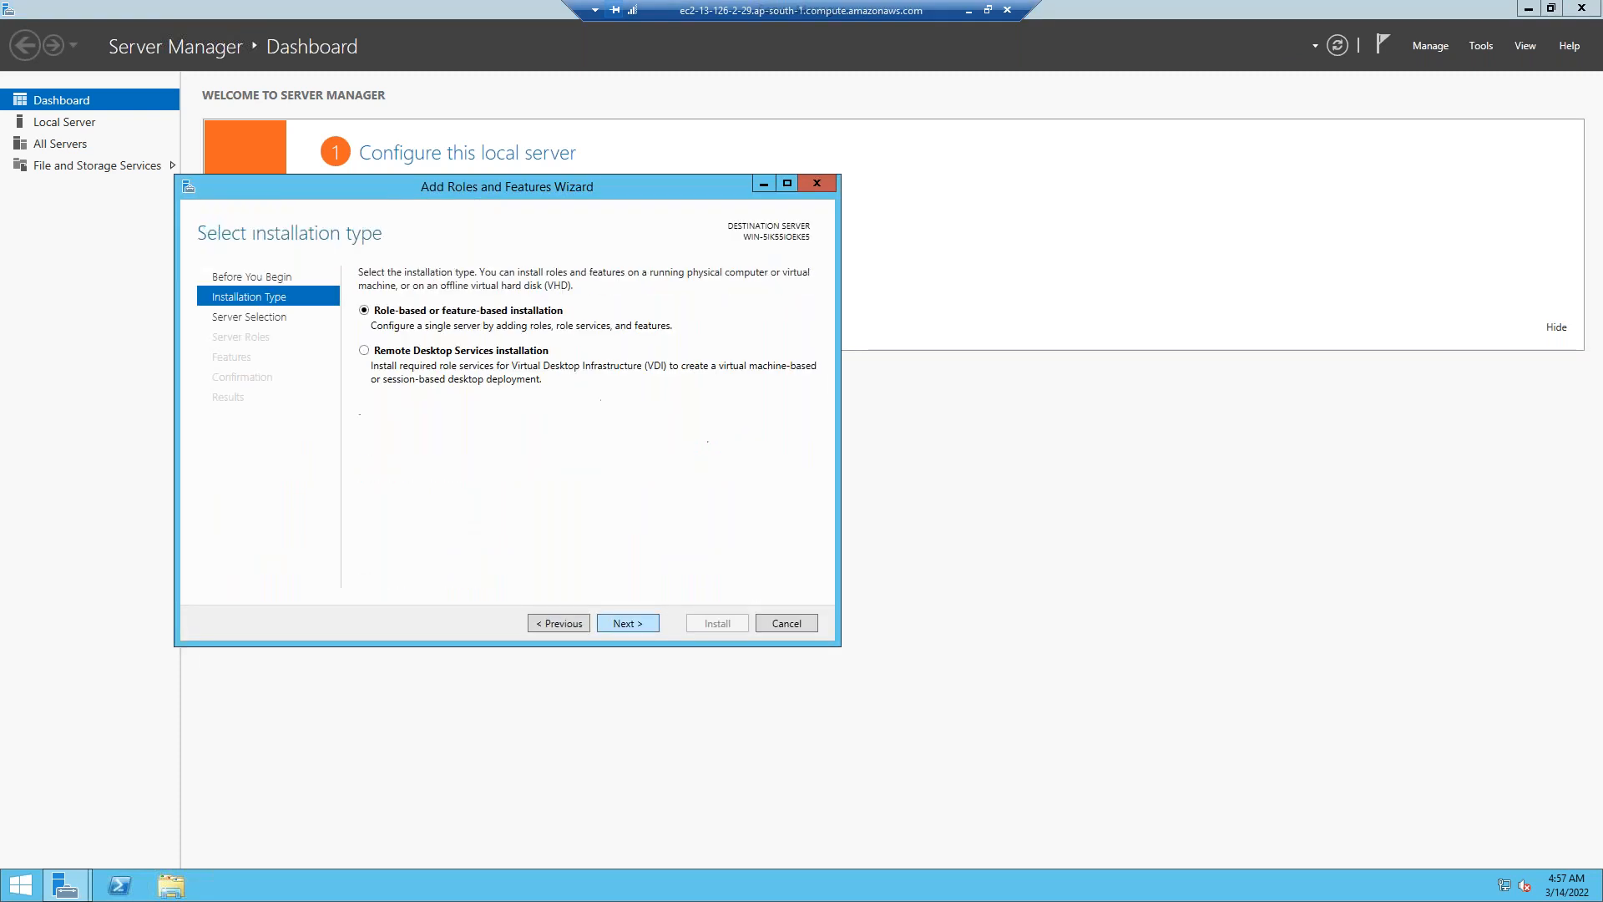
{"action": "left_click", "coordinate": [622, 626]}
{"action": "left_click", "coordinate": [625, 624]}
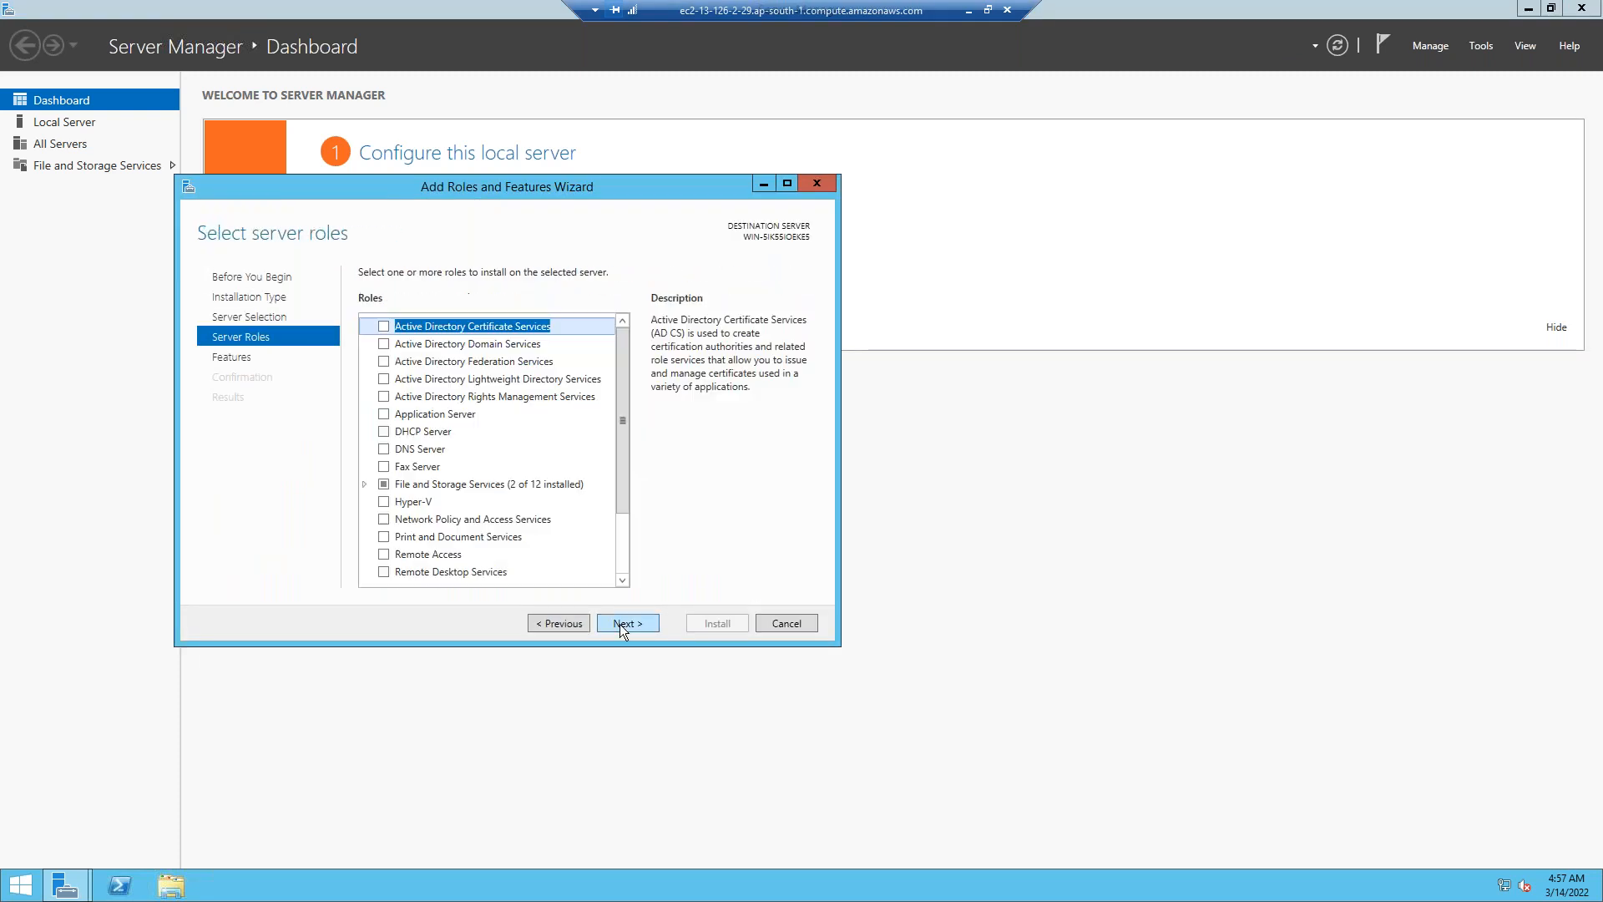
{"action": "scroll", "coordinate": [442, 492], "scroll_direction": "down", "scroll_amount": 2}
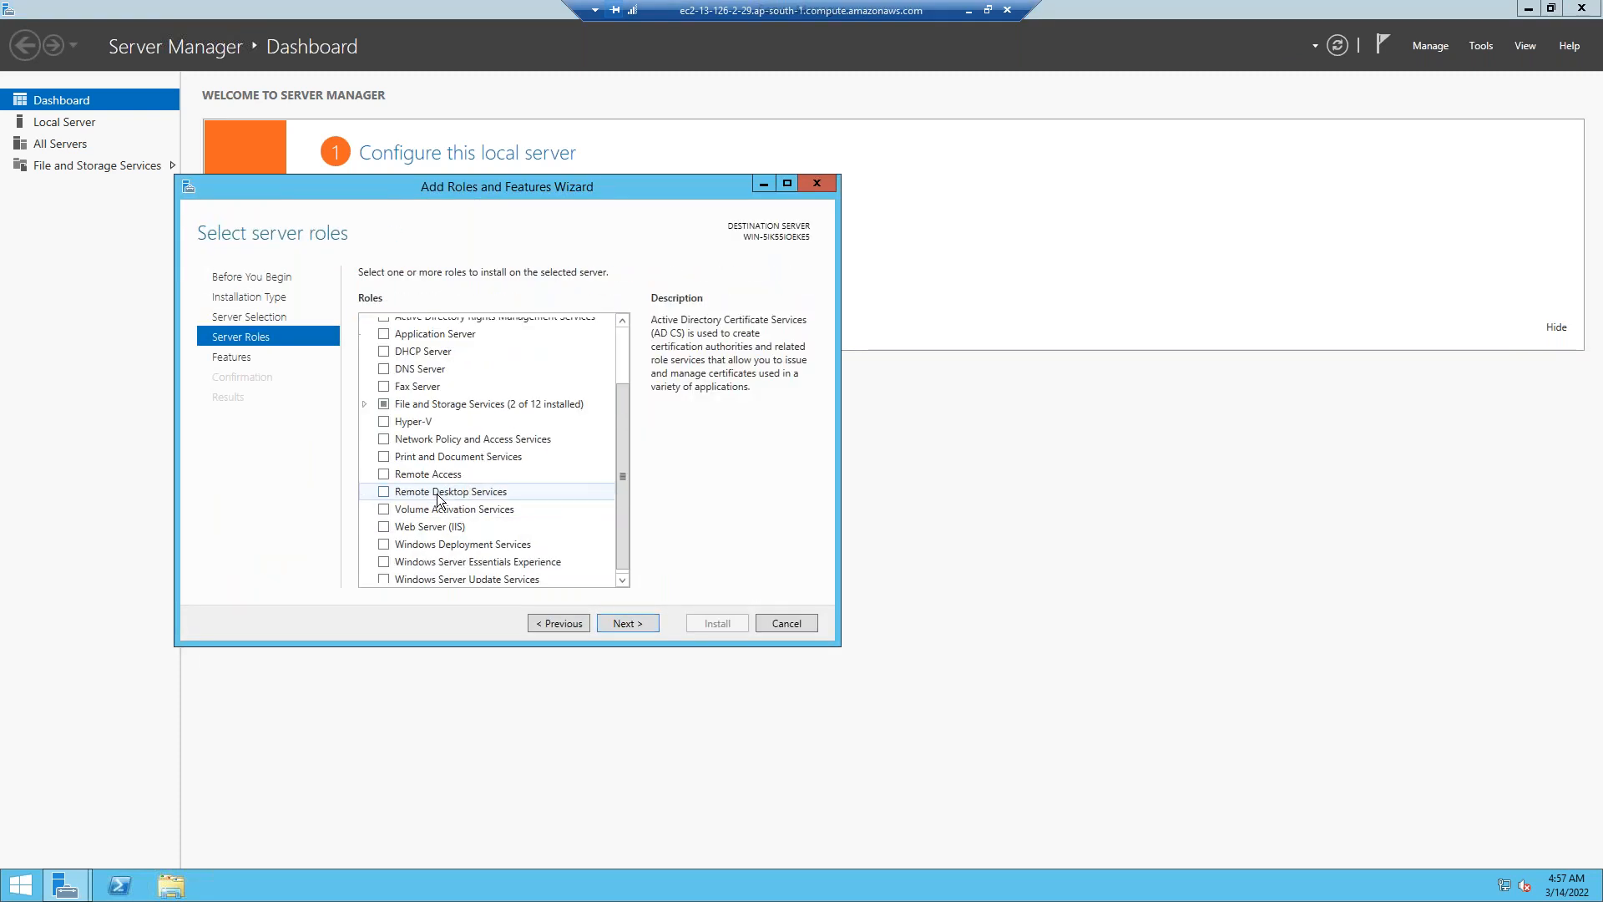
{"action": "left_click", "coordinate": [384, 527]}
{"action": "left_click", "coordinate": [557, 548]}
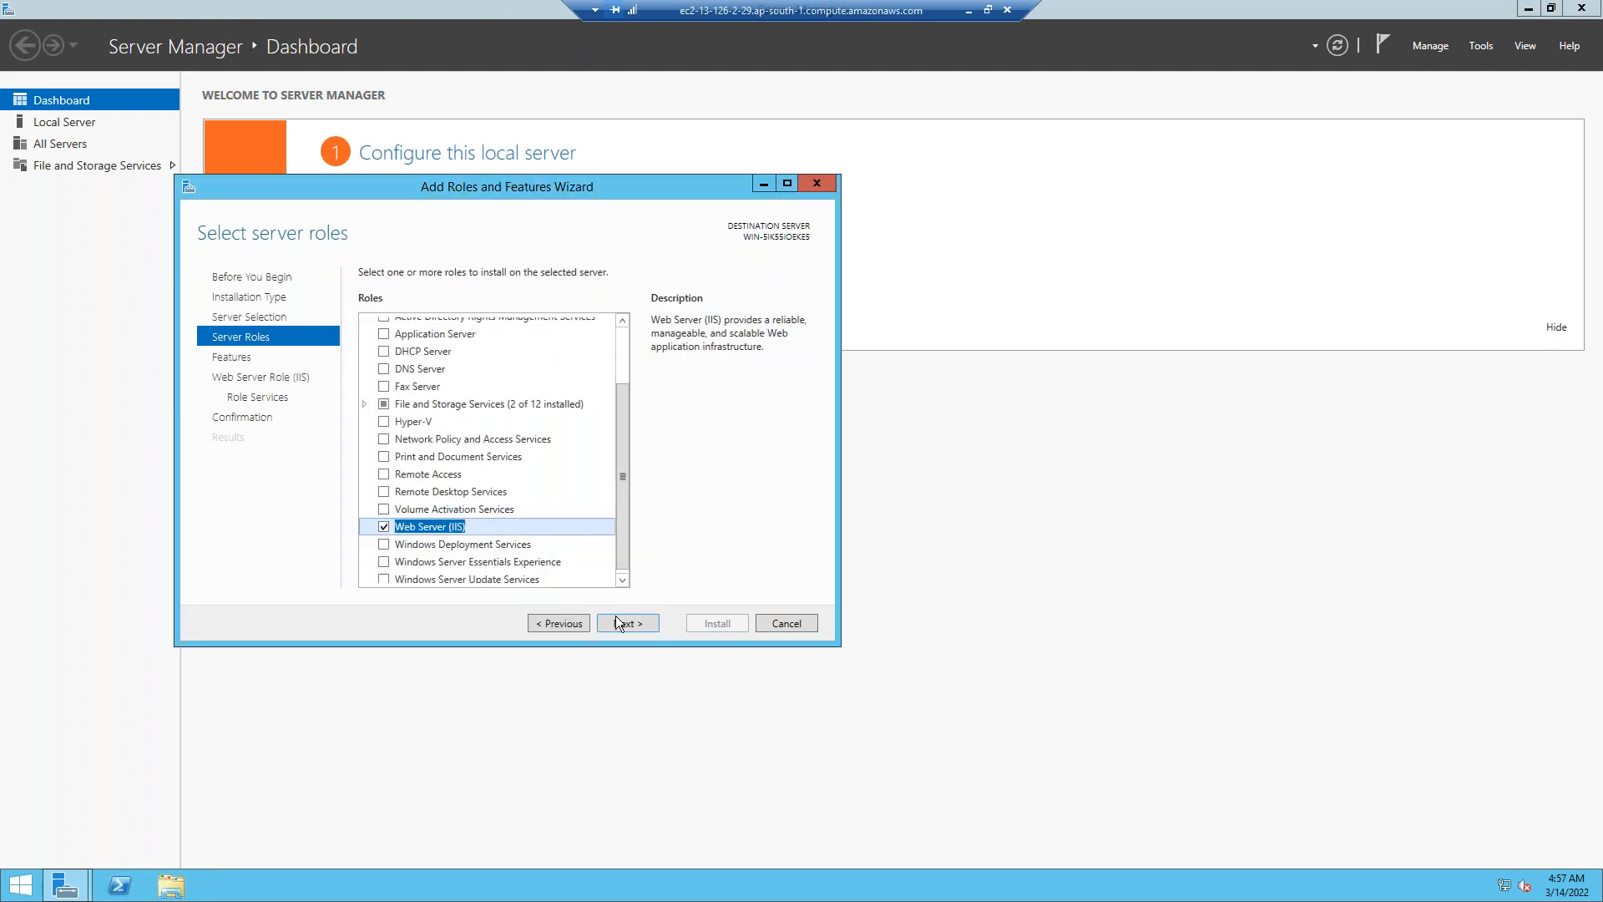
Keep the default features and role services, start the IIS installation, and minimize the Web2 session.
{"action": "left_click", "coordinate": [617, 623]}
{"action": "left_click", "coordinate": [617, 624]}
{"action": "left_click", "coordinate": [616, 625]}
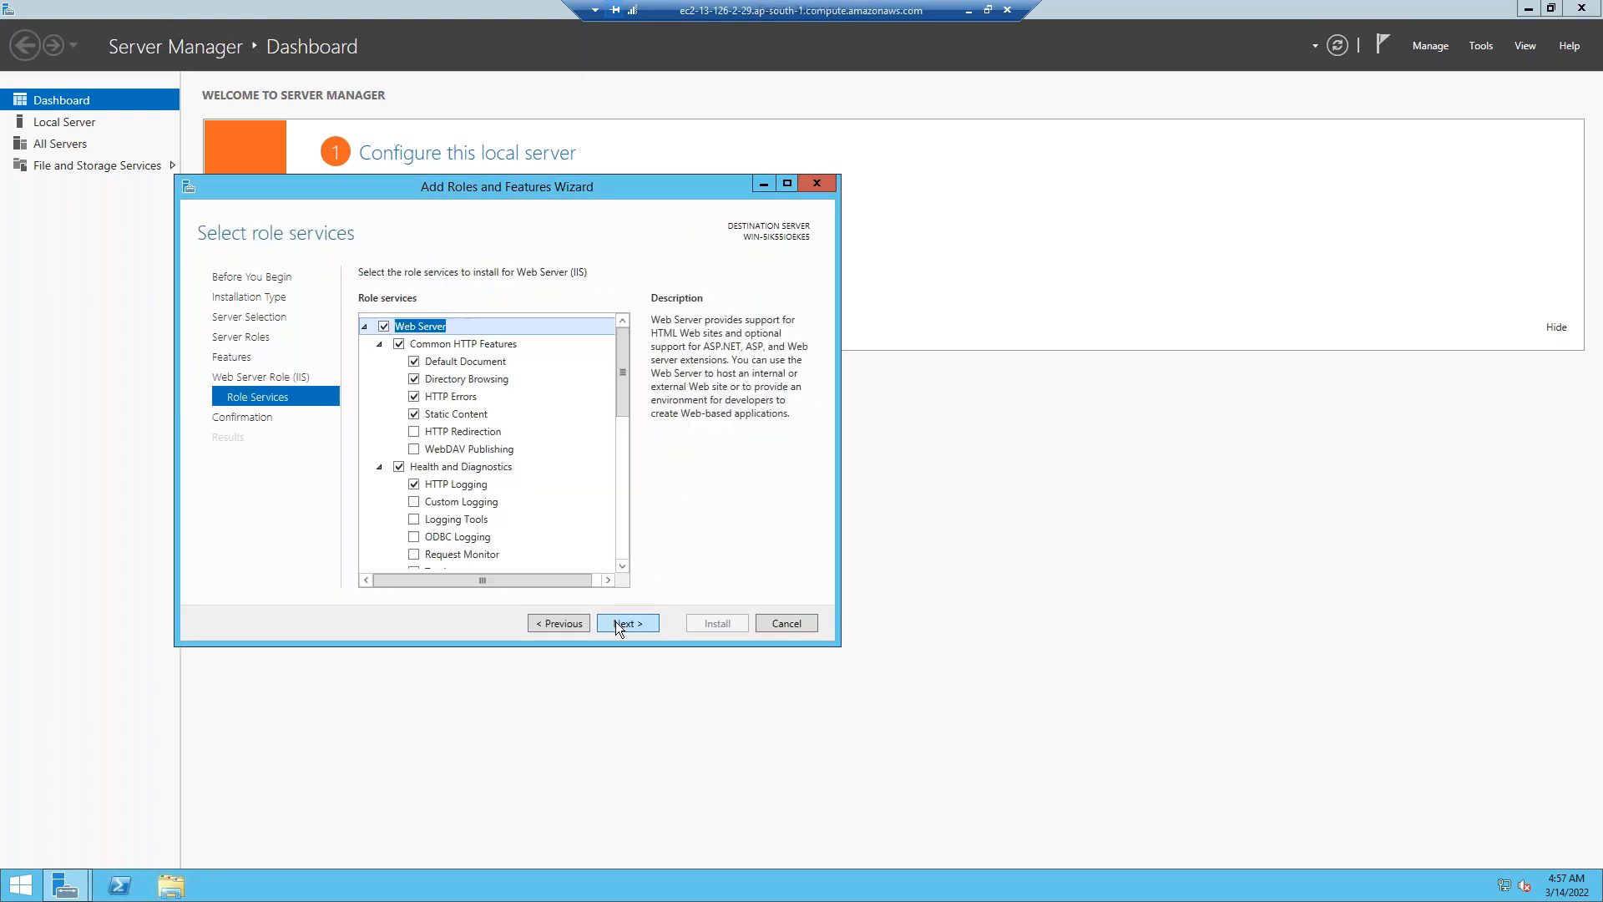
{"action": "left_click", "coordinate": [614, 621]}
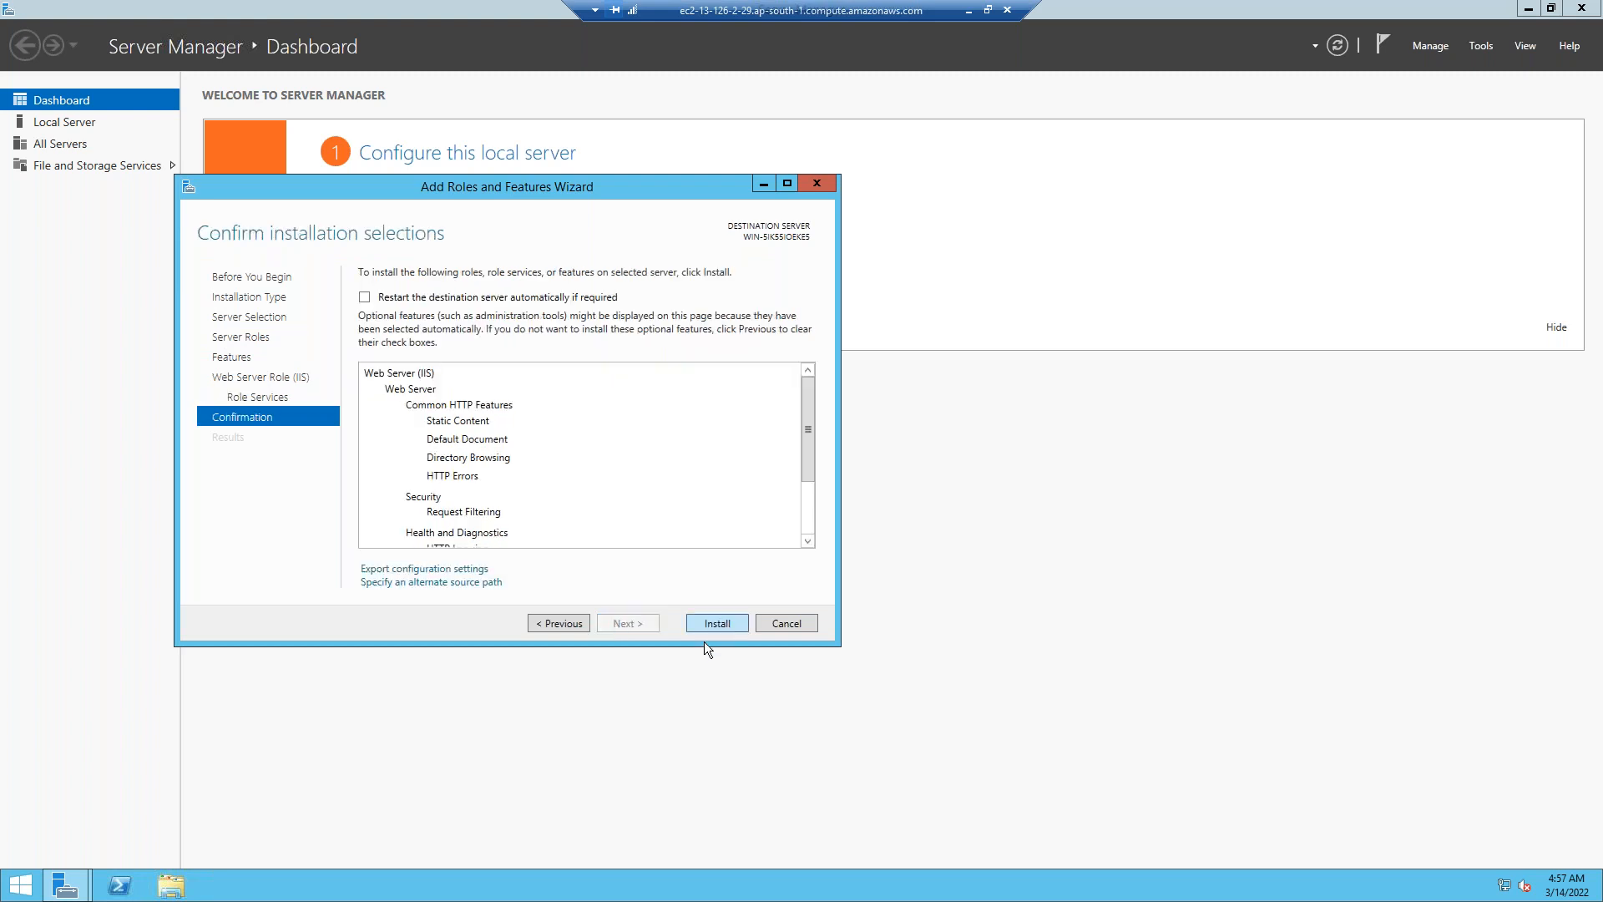
{"action": "left_click", "coordinate": [708, 628]}
{"action": "left_click", "coordinate": [969, 10]}
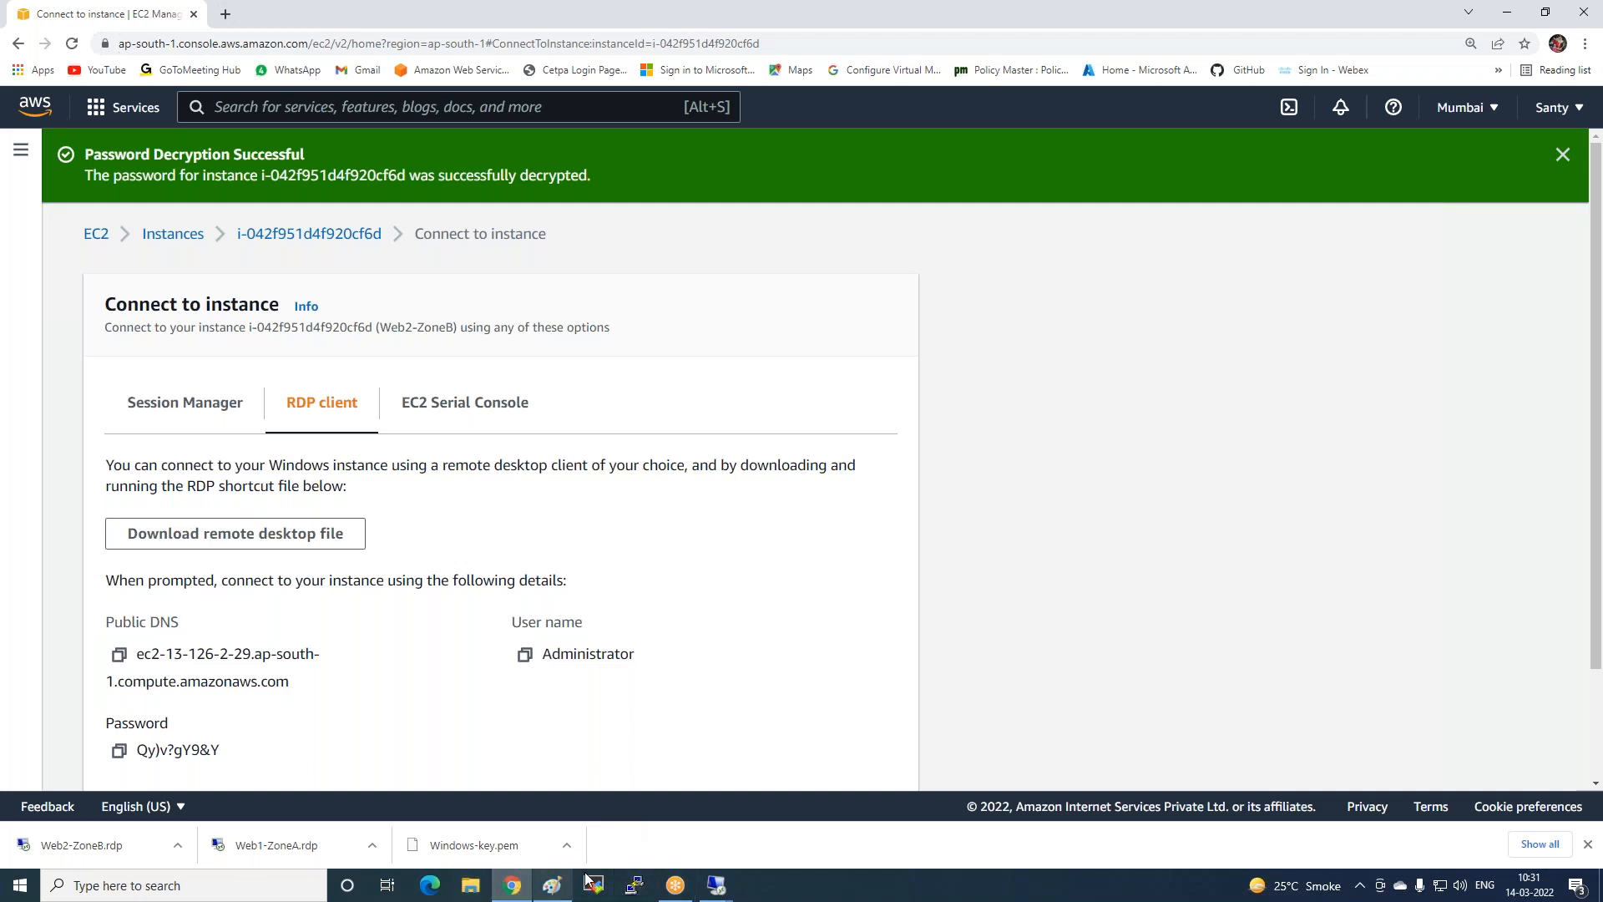
Restore the Web1-ZoneA session and close the finished installation wizard and Server Manager.
{"action": "mouse_move", "coordinate": [716, 887]}
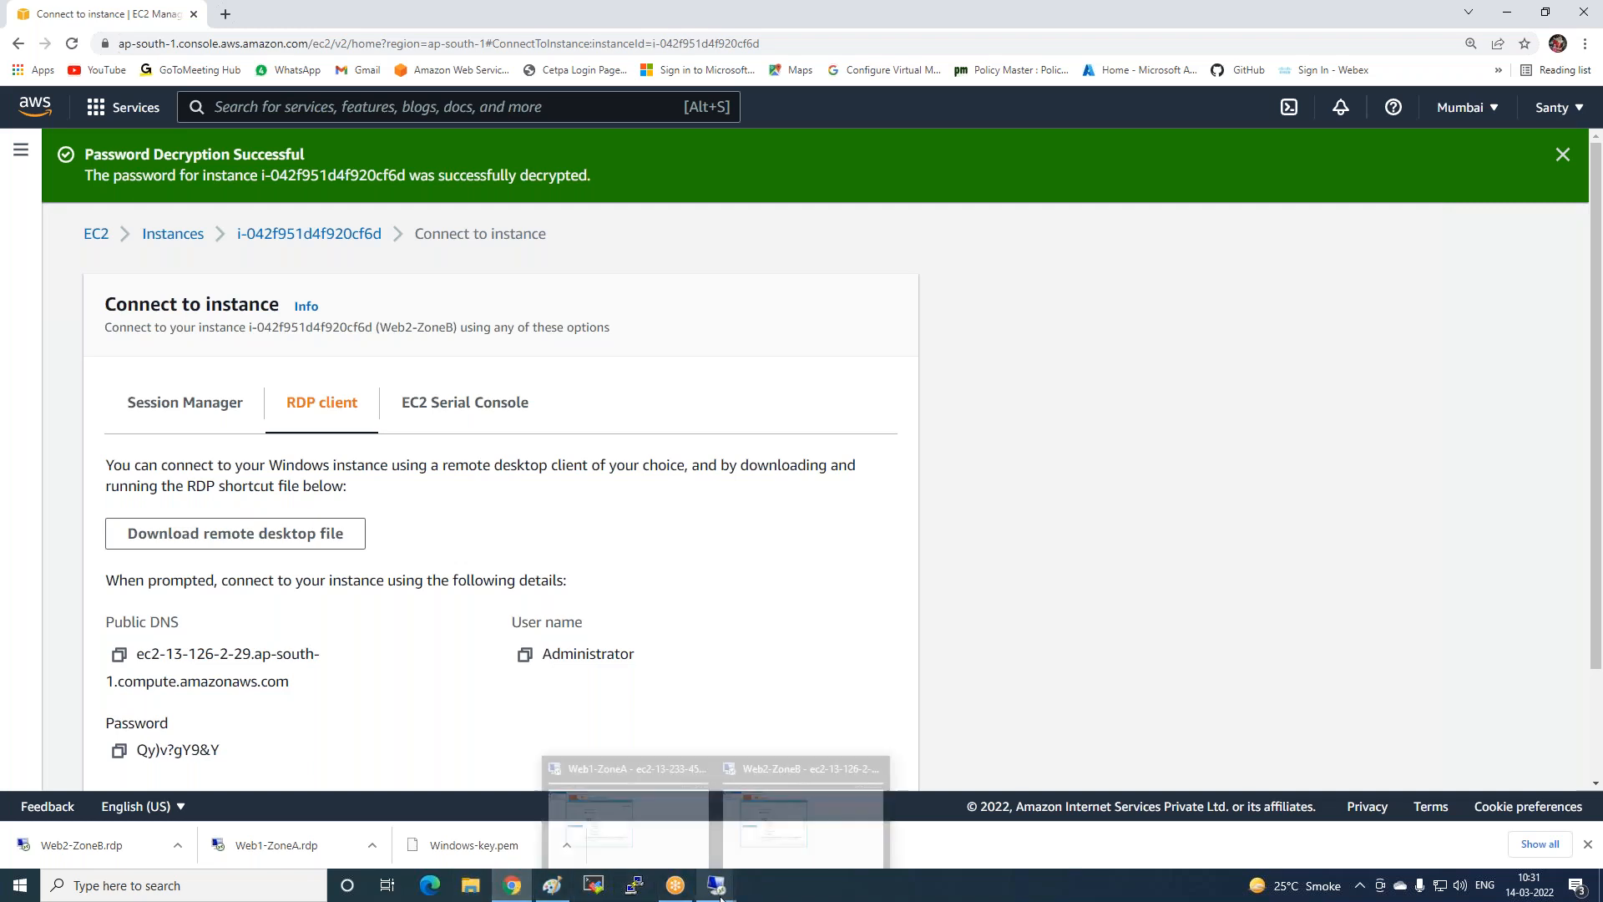
{"action": "left_click", "coordinate": [578, 818]}
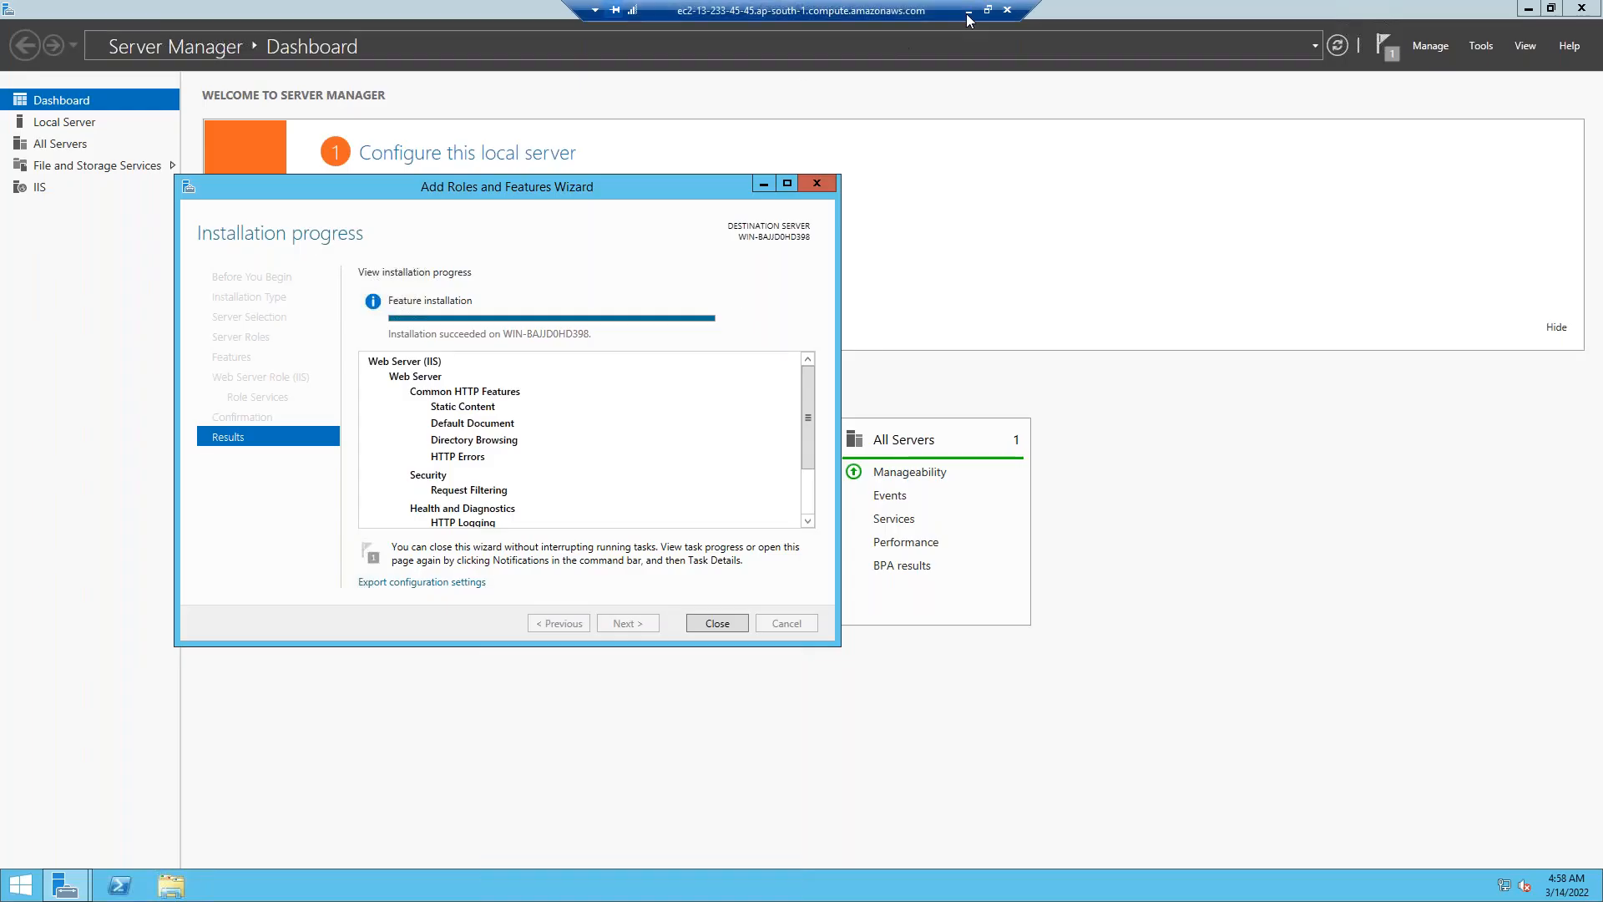
{"action": "left_click", "coordinate": [707, 623]}
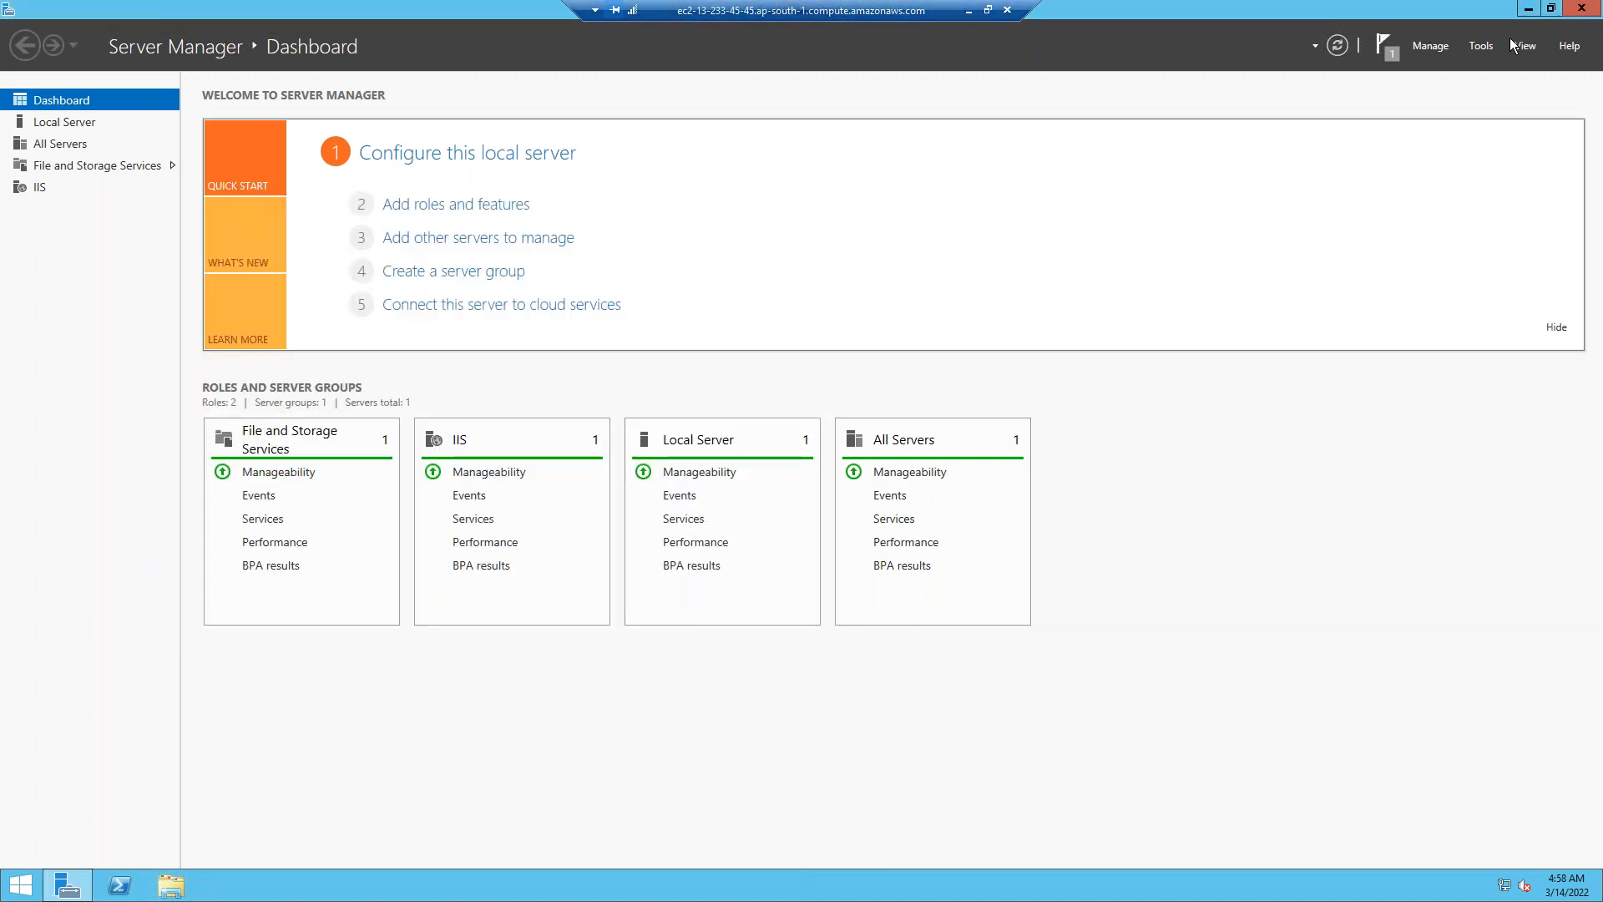
{"action": "left_click", "coordinate": [1572, 10]}
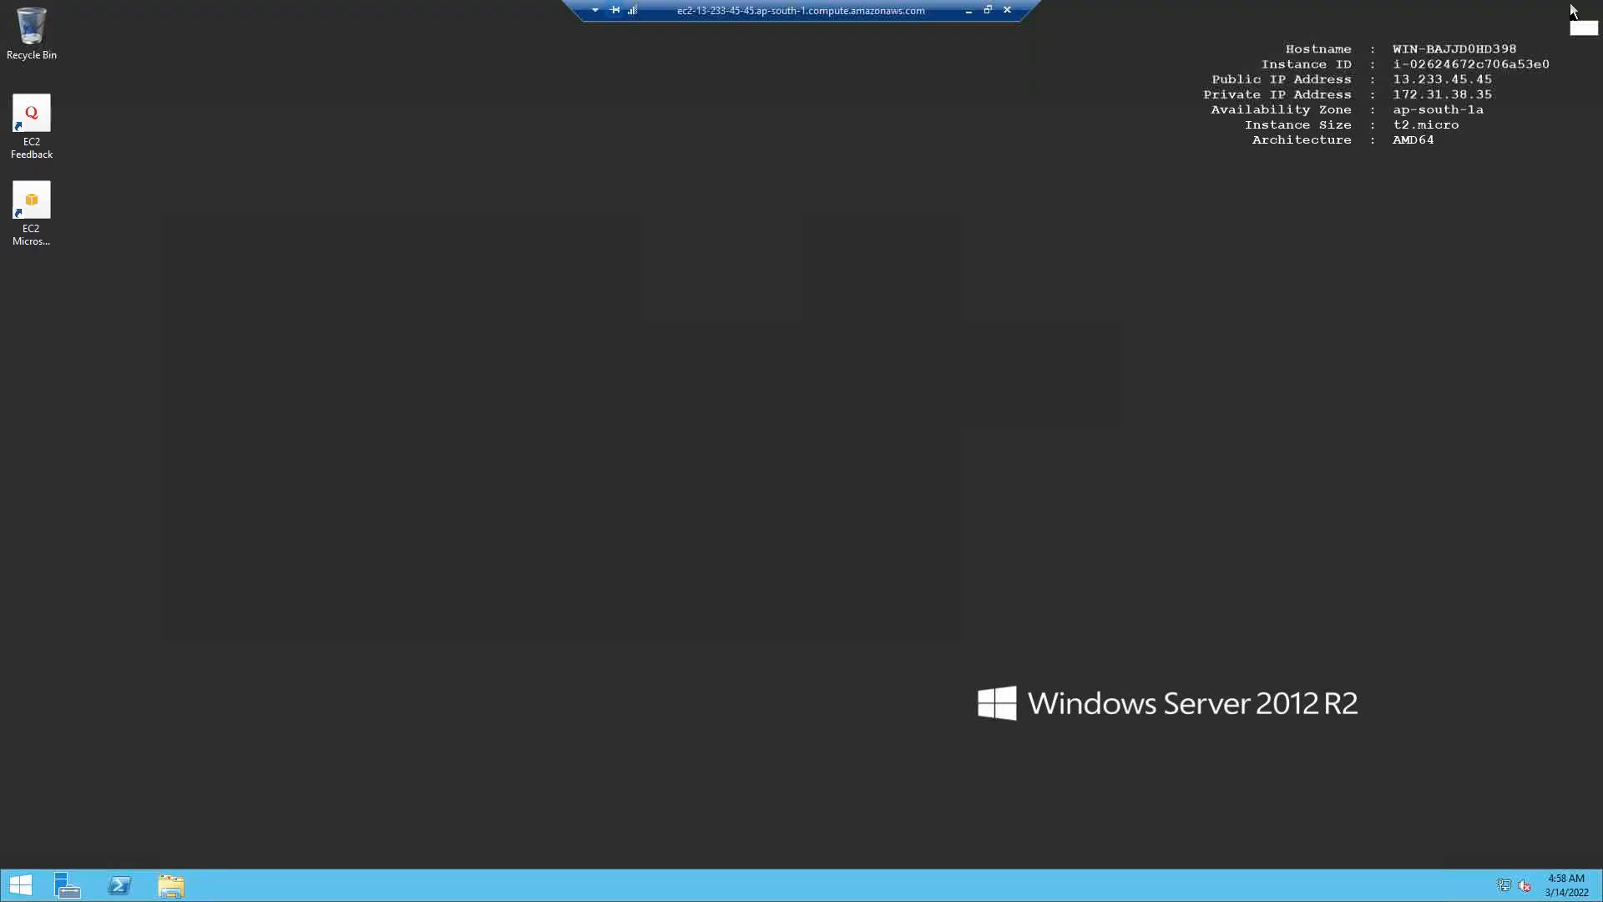
Bring up Web1's Start screen and return the Web1 session to full screen.
{"action": "right_click", "coordinate": [819, 336]}
{"action": "left_click", "coordinate": [819, 333]}
{"action": "key", "text": "super"}
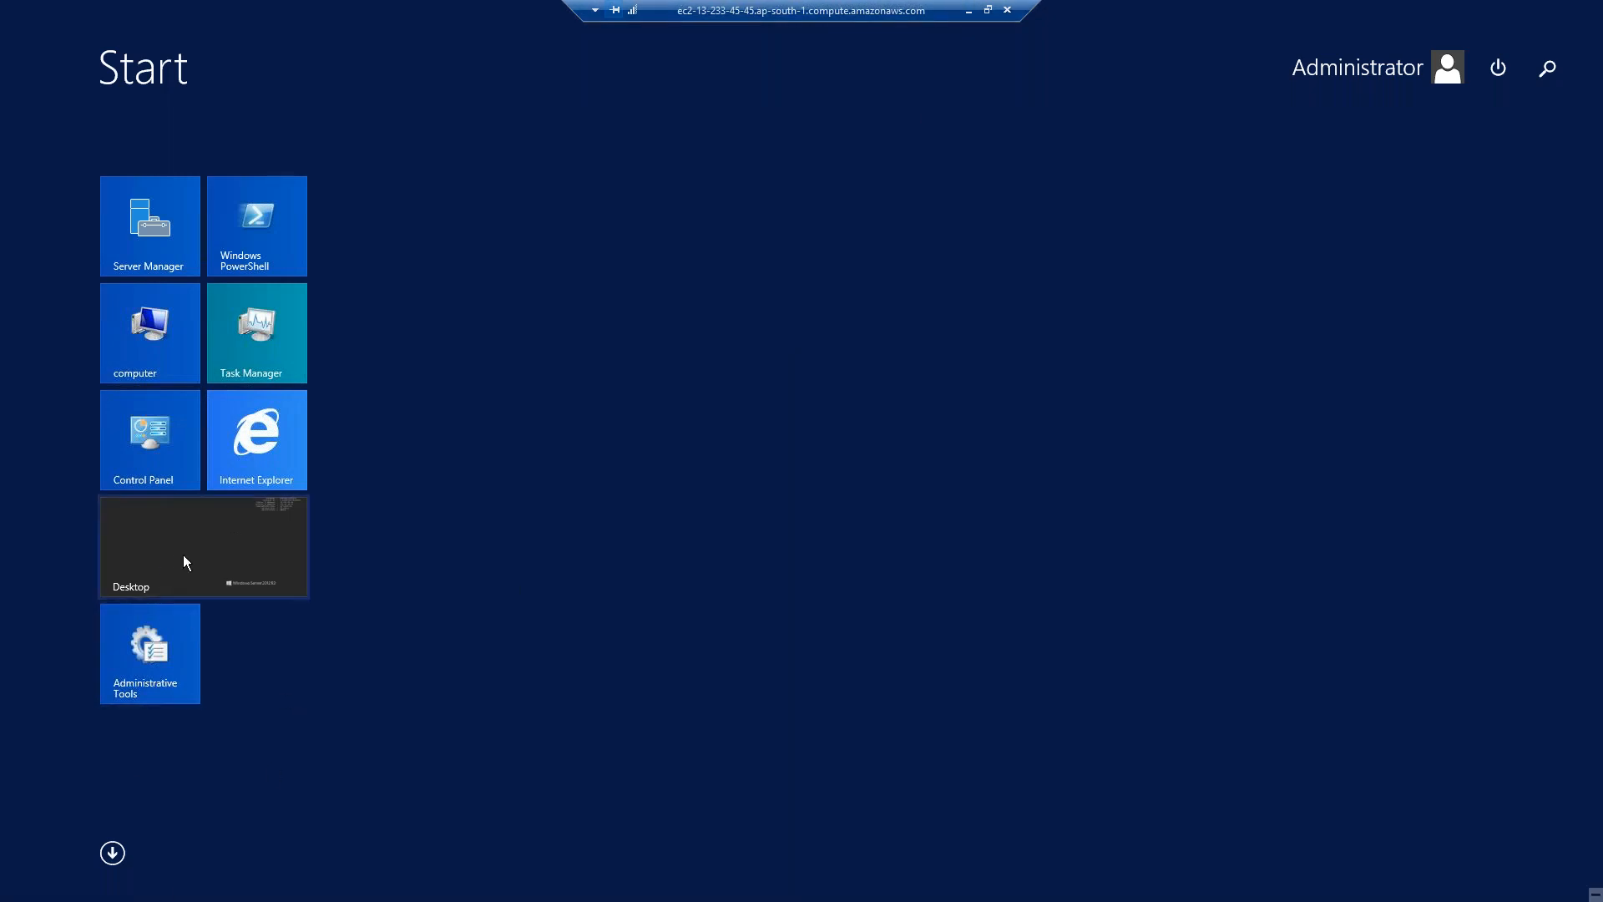
{"action": "left_click", "coordinate": [988, 10]}
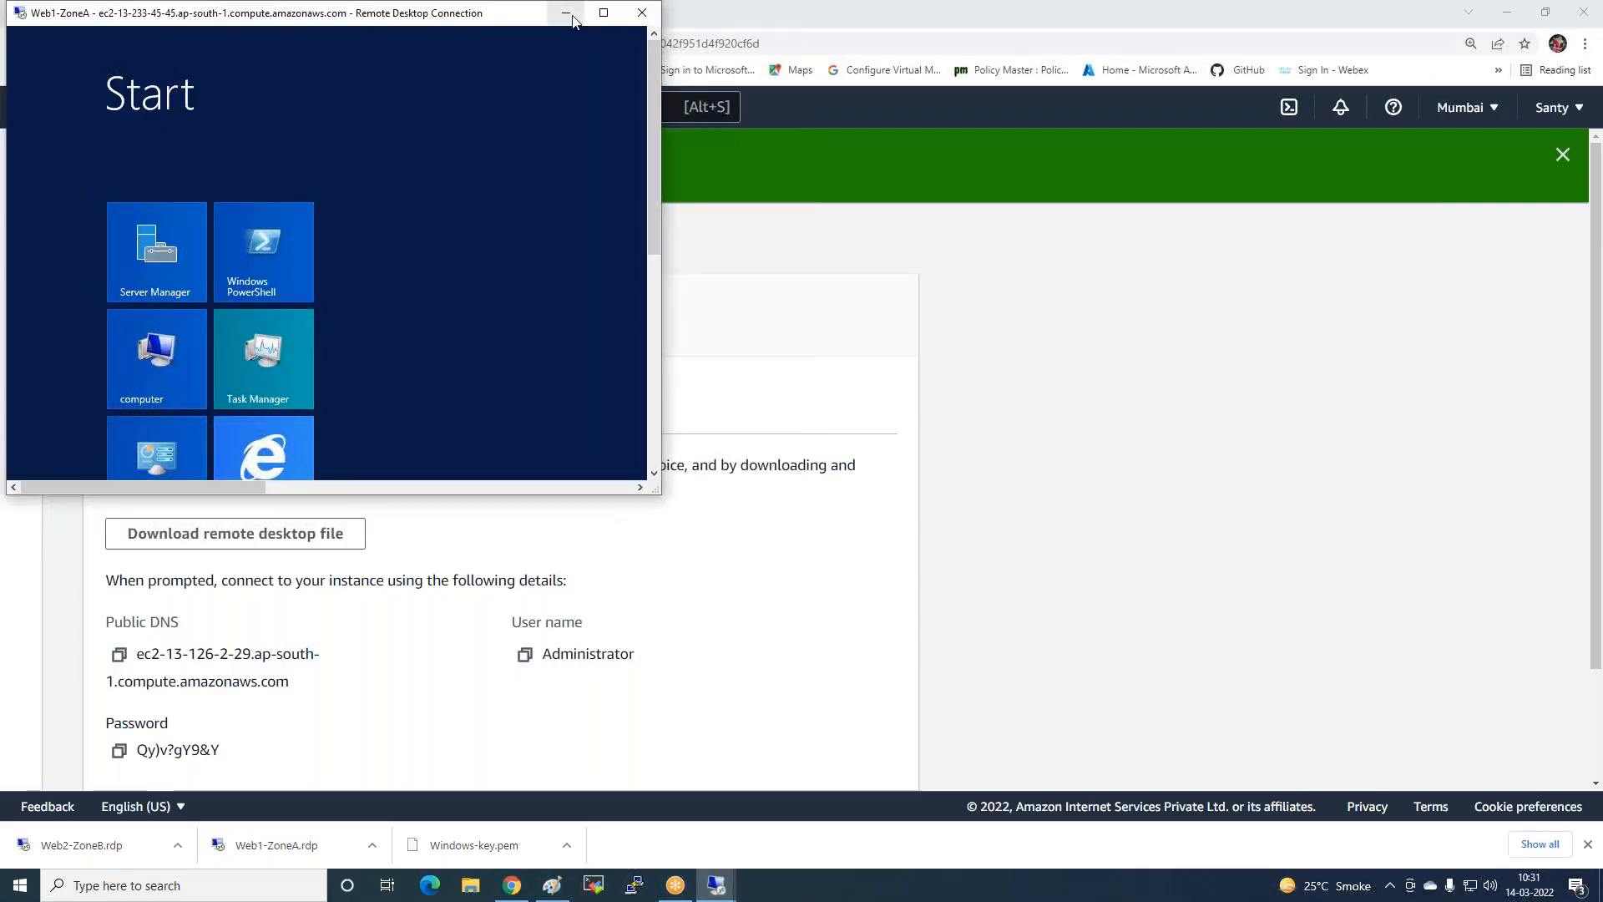
{"action": "left_click", "coordinate": [568, 13]}
{"action": "mouse_move", "coordinate": [717, 887]}
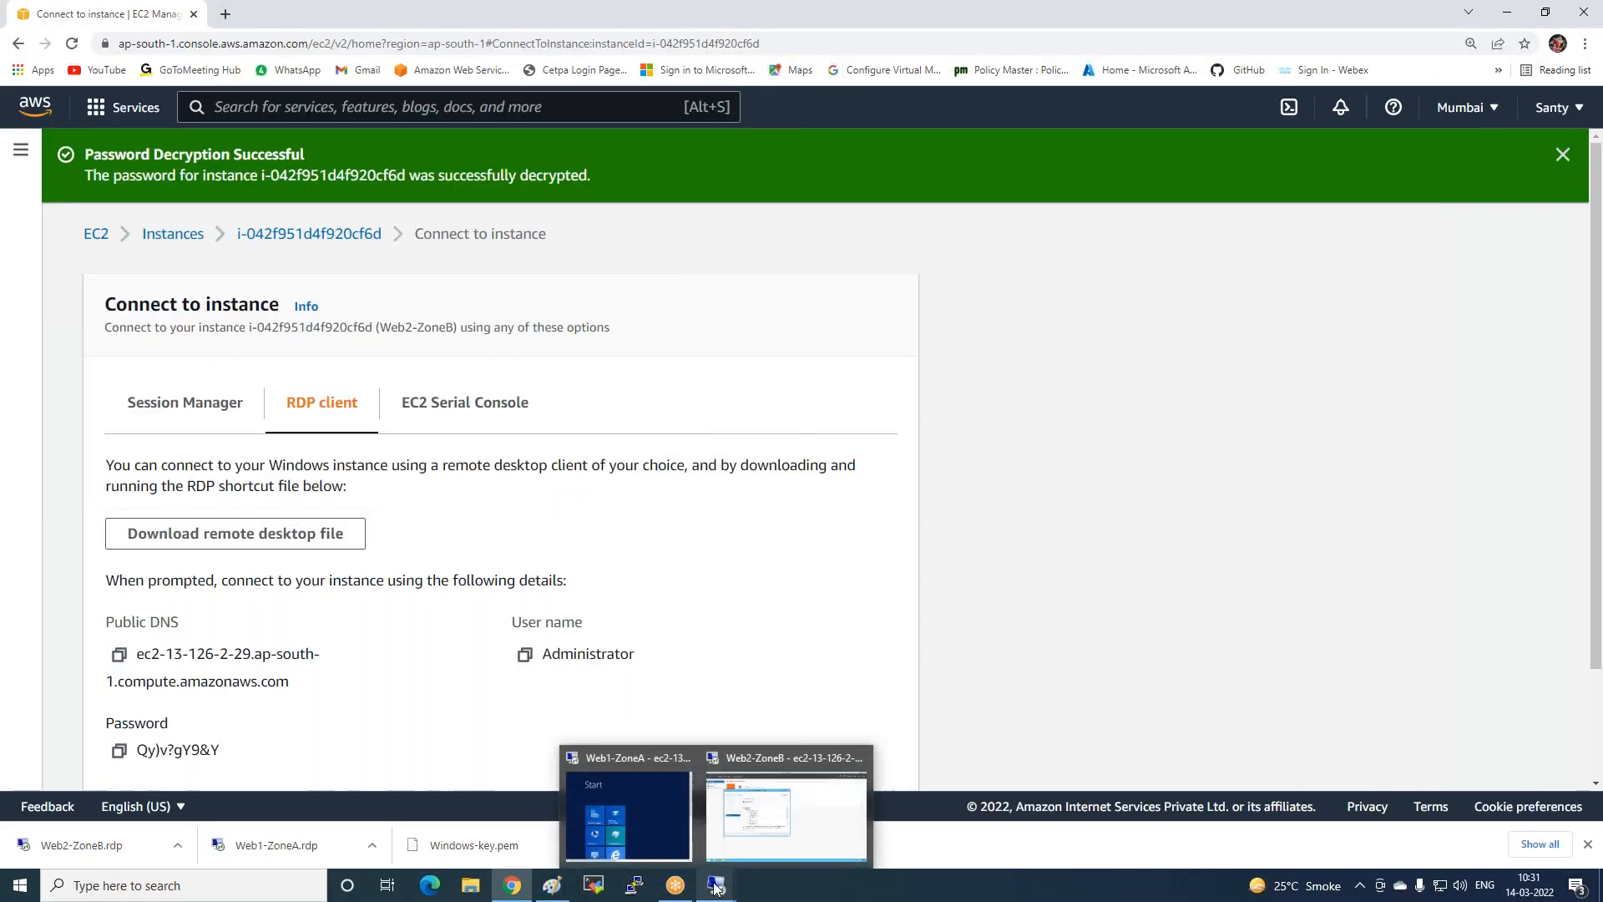
{"action": "left_click", "coordinate": [641, 806]}
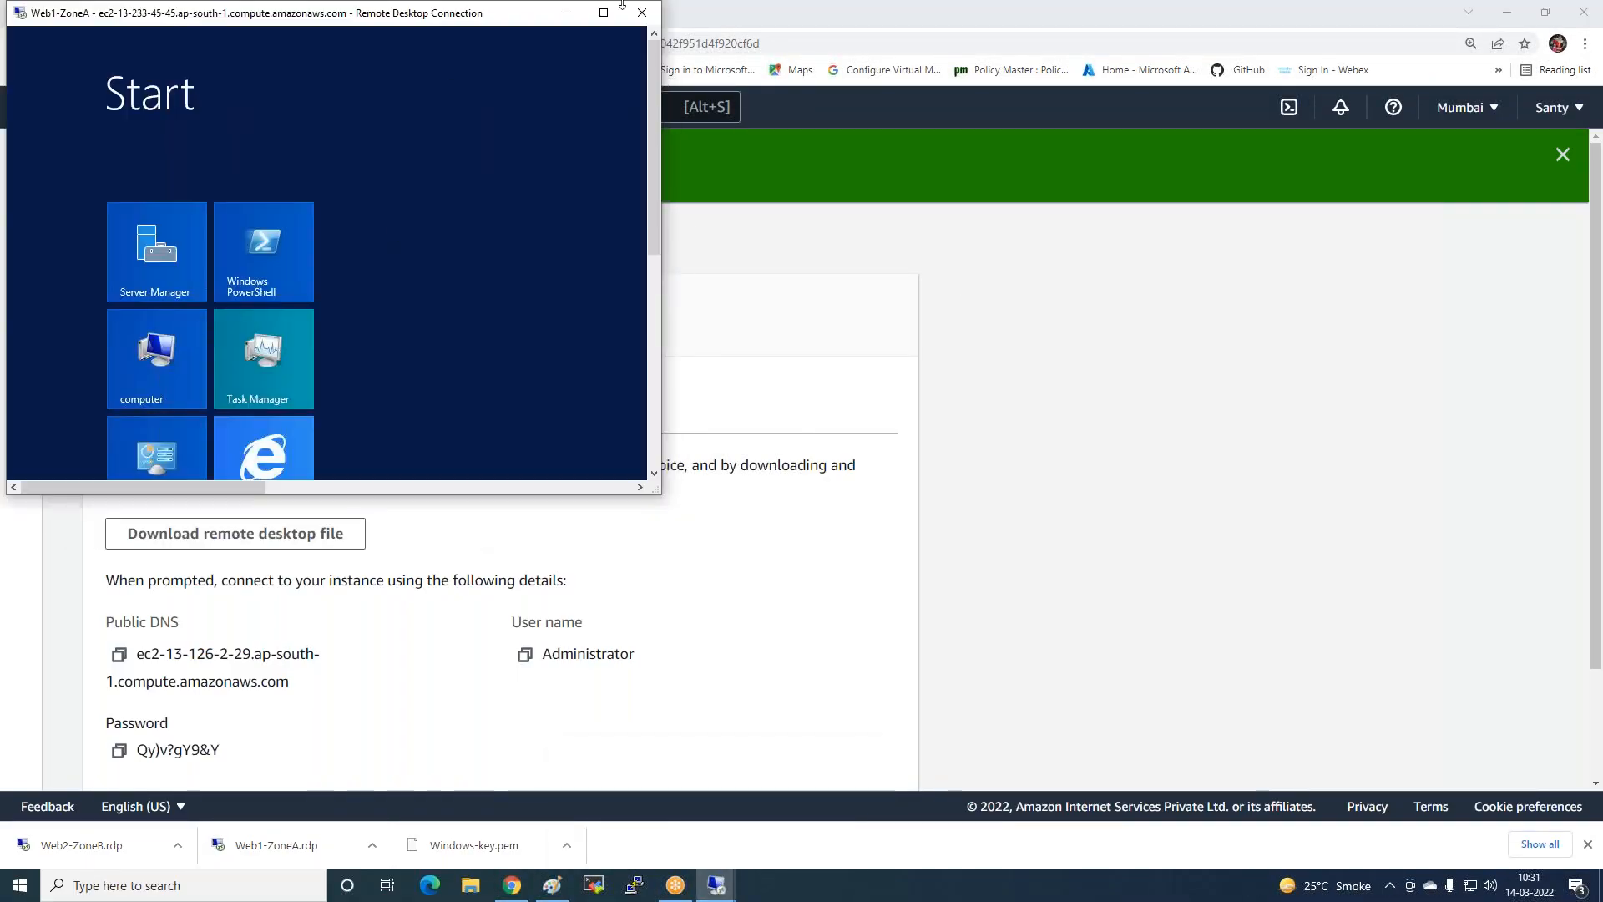
{"action": "left_click", "coordinate": [613, 13]}
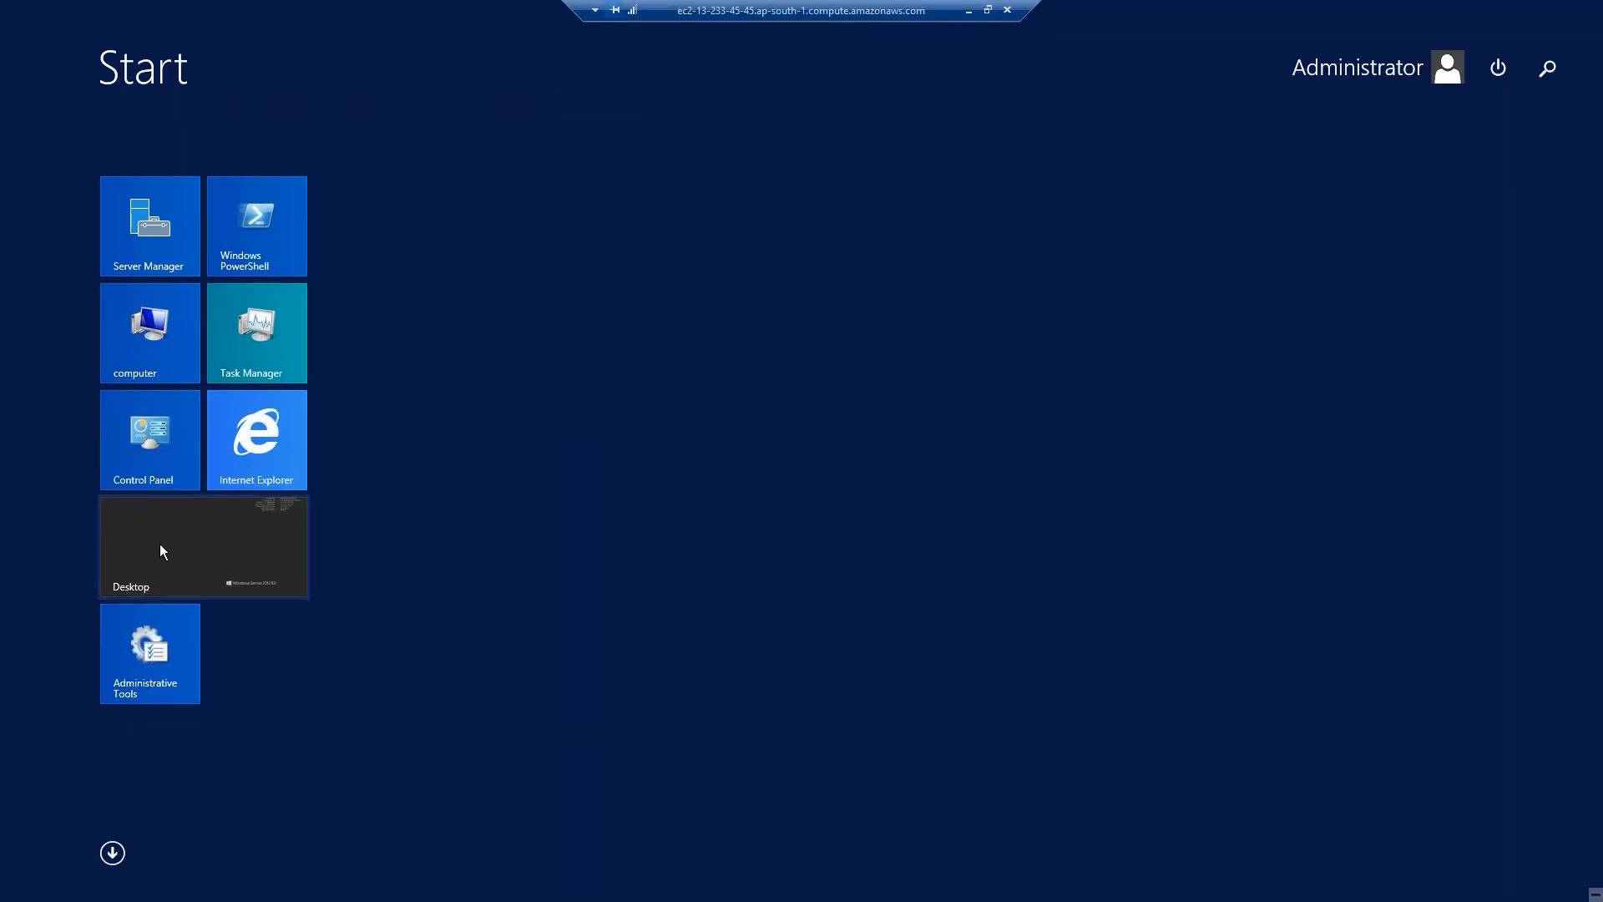
Open iis-85 from C:\inetpub\wwwroot in Paint via Edit and select the Text tool.
{"action": "left_click", "coordinate": [149, 347]}
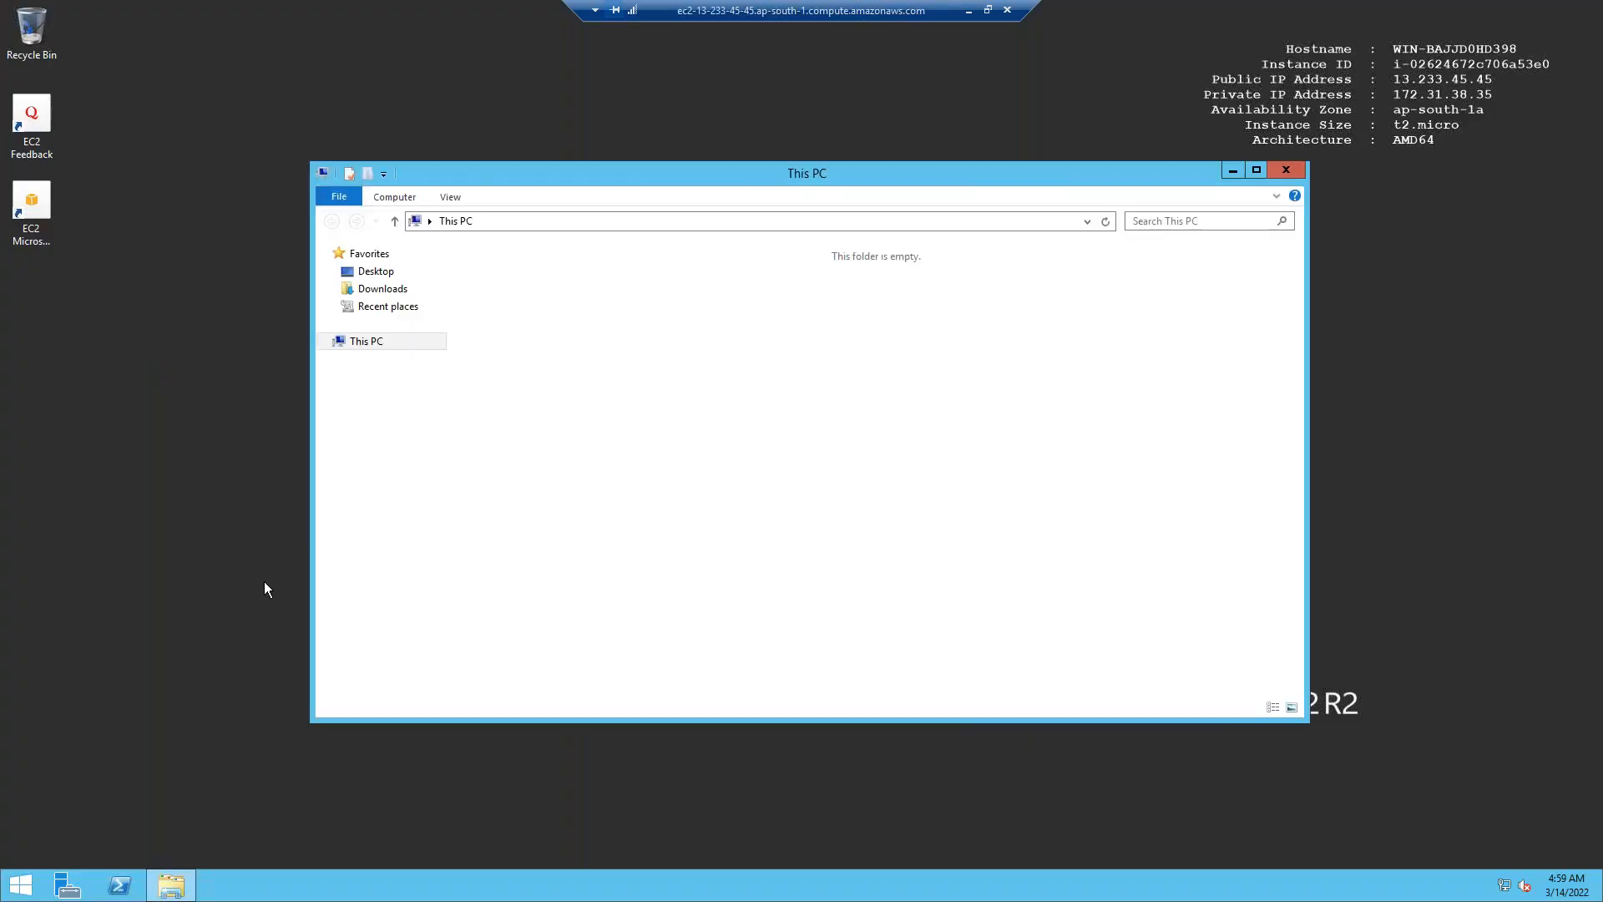
{"action": "double_click", "coordinate": [594, 394]}
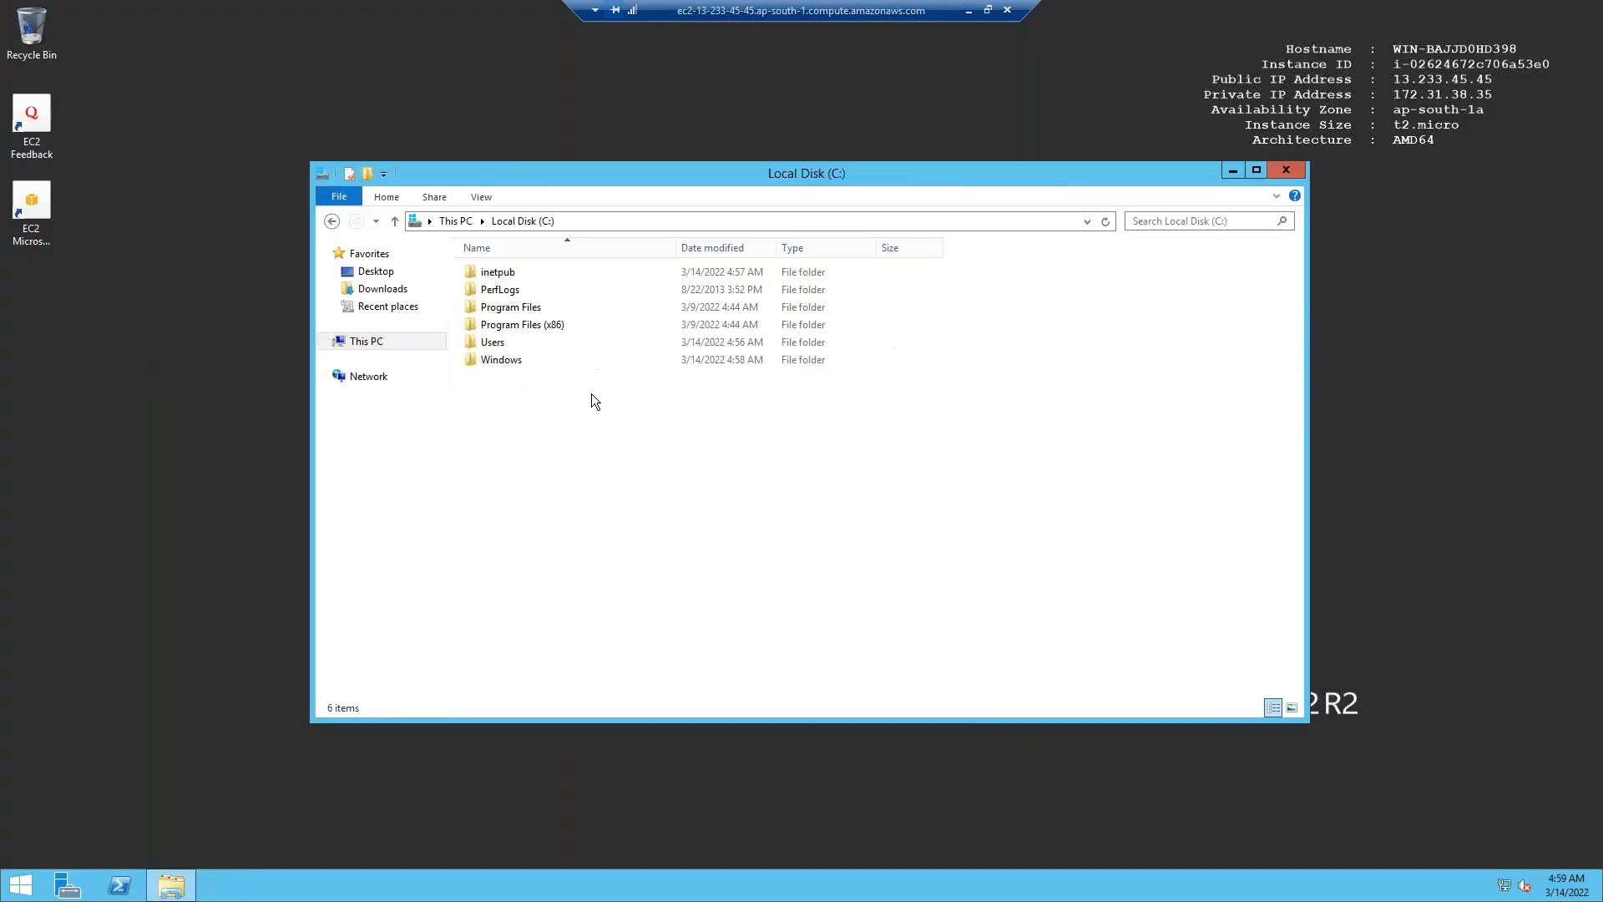
{"action": "double_click", "coordinate": [504, 273]}
{"action": "left_click", "coordinate": [503, 343]}
{"action": "double_click", "coordinate": [503, 343]}
{"action": "left_click", "coordinate": [501, 273]}
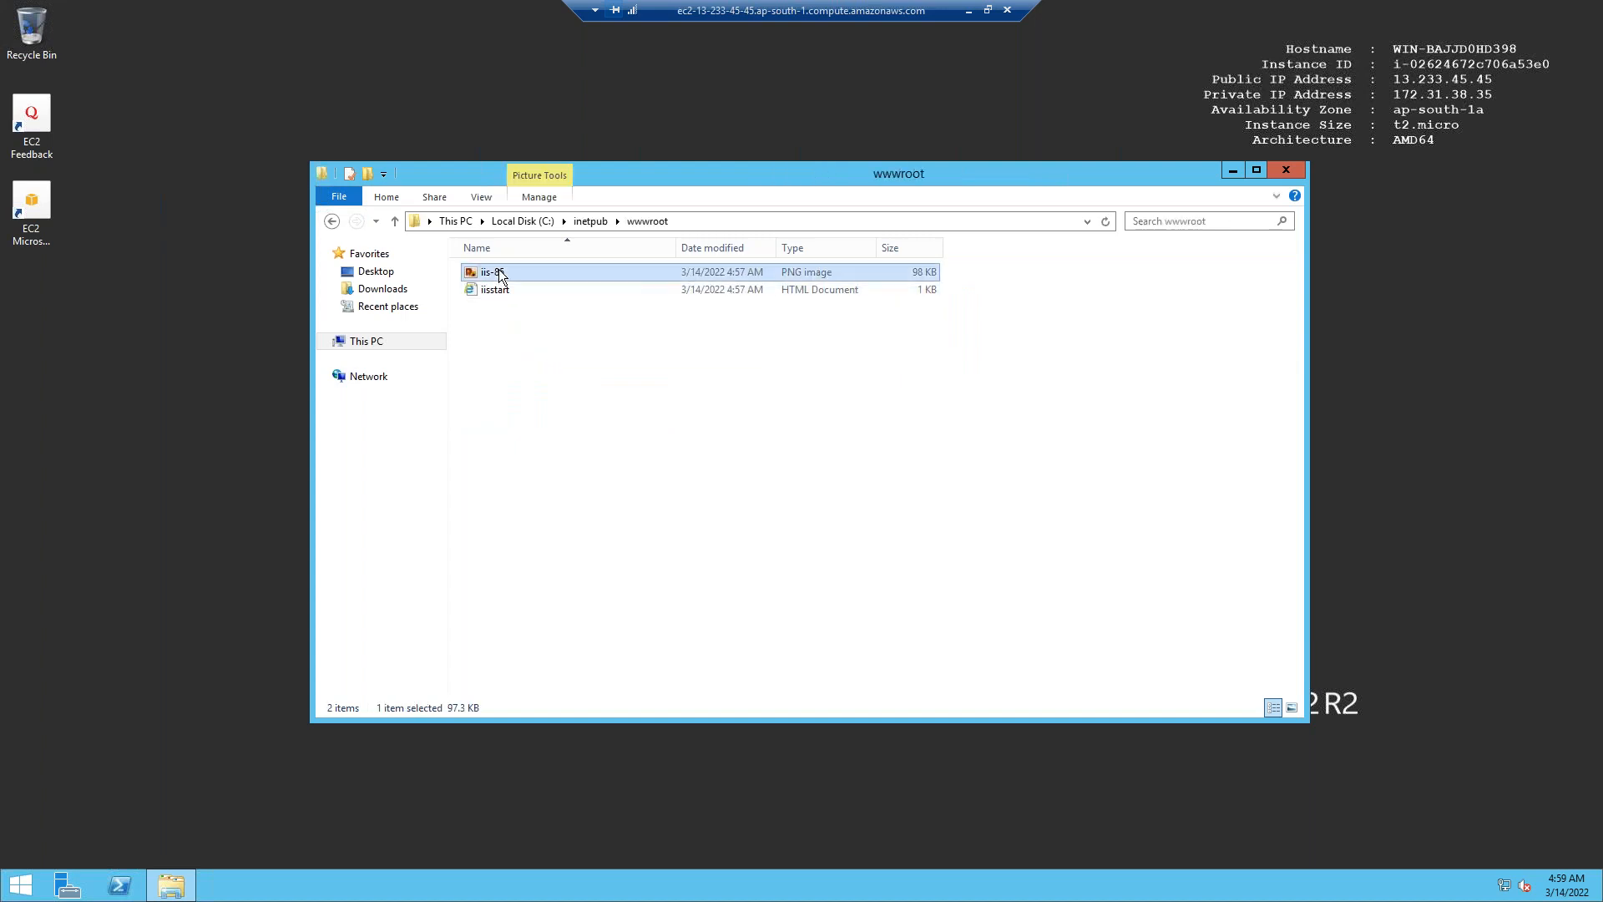
{"action": "right_click", "coordinate": [499, 270]}
{"action": "left_click", "coordinate": [533, 284]}
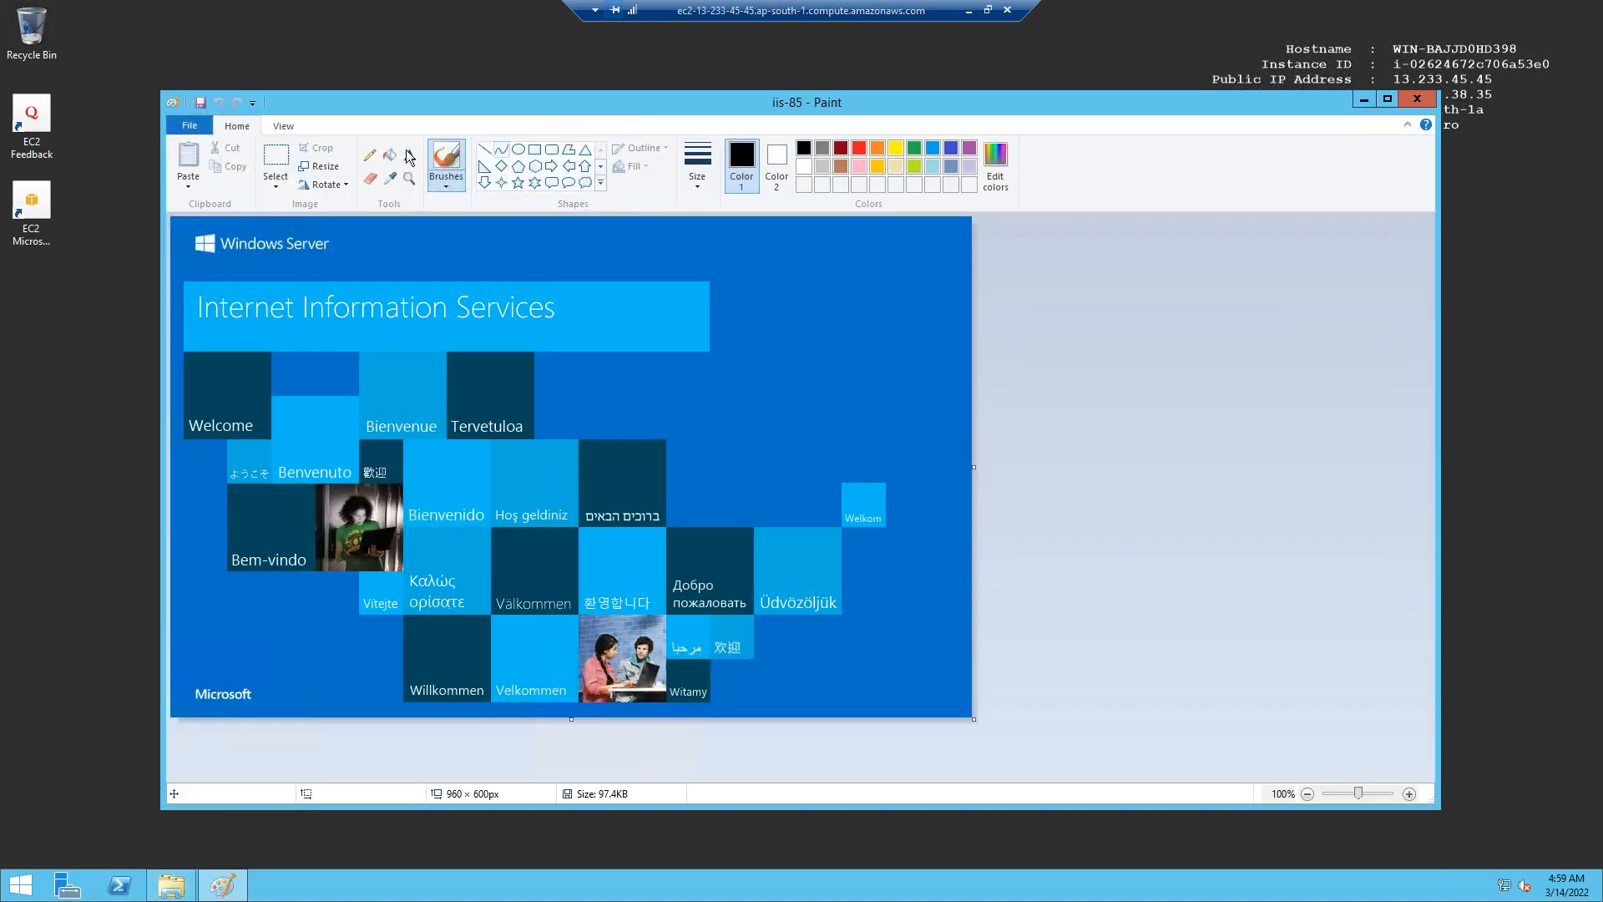
{"action": "left_click", "coordinate": [409, 156]}
Add a 'Web server 1' text label near the image top, bold at size 36.
{"action": "left_click", "coordinate": [442, 242]}
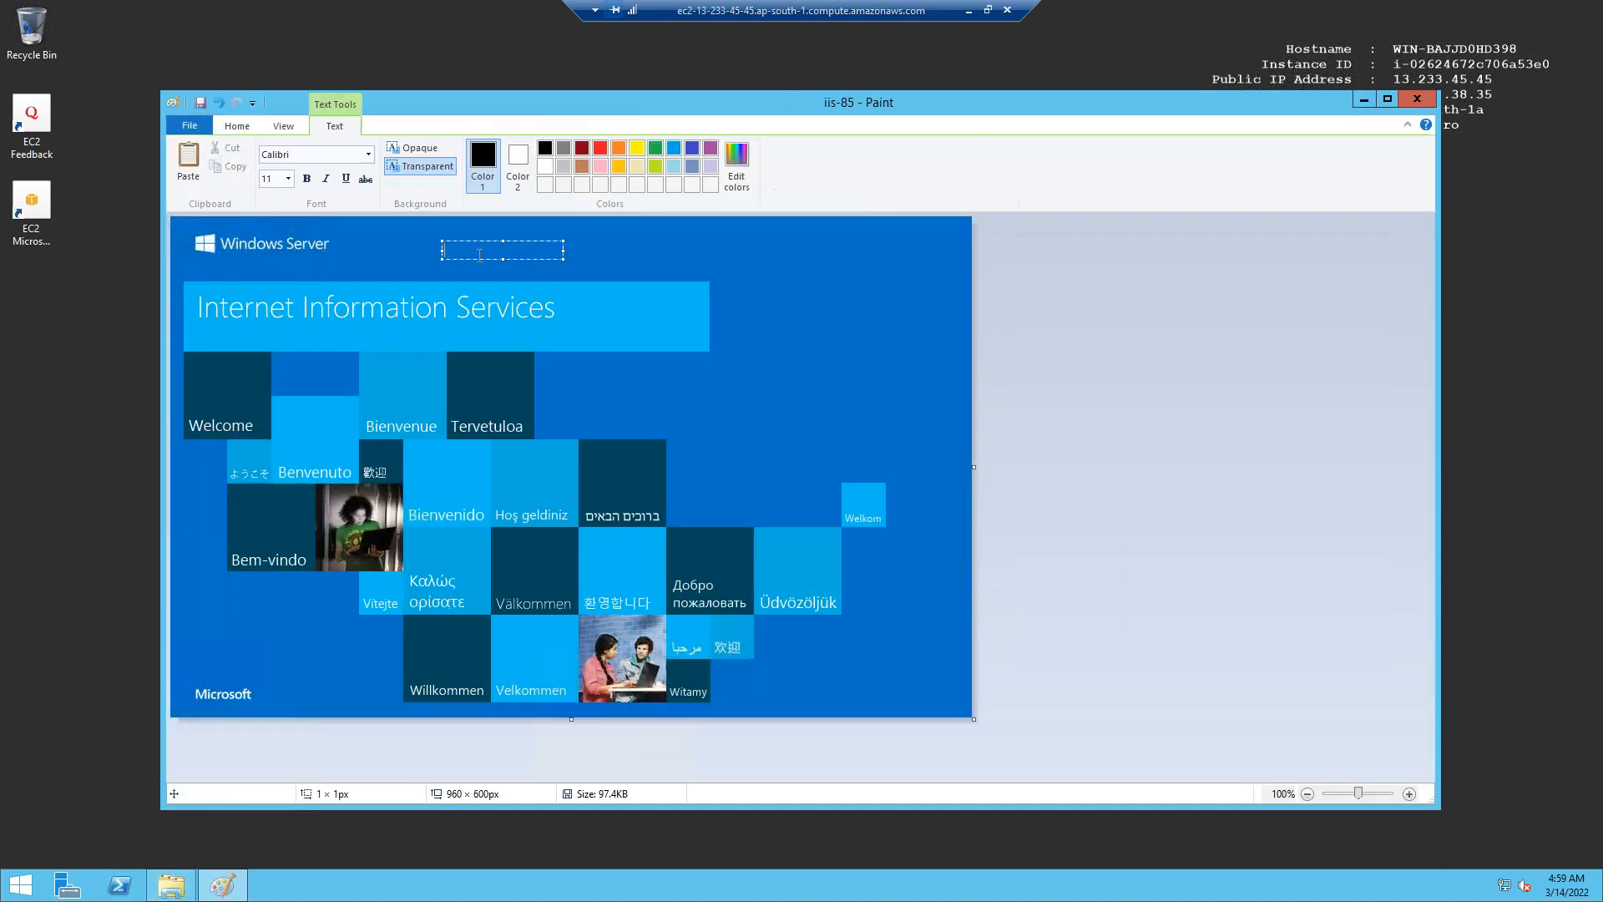
{"action": "left_click_drag", "start_coordinate": [563, 259], "coordinate": [750, 385]}
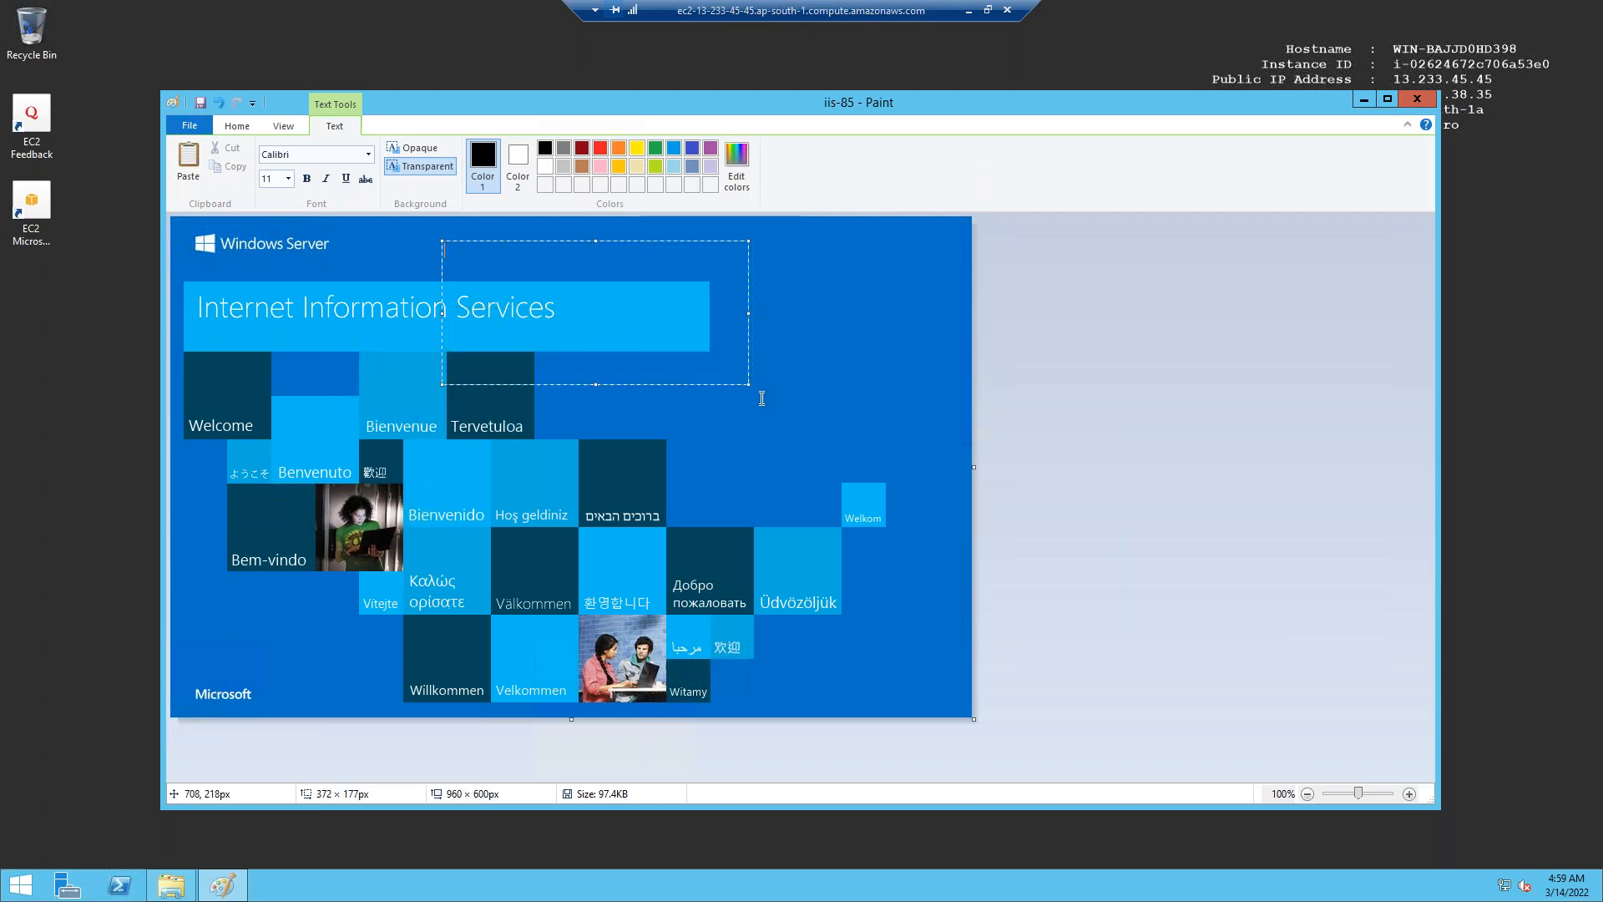
{"action": "type", "text": "Web server 1"}
{"action": "key", "text": "ctrl+a"}
{"action": "key", "text": "ctrl+c"}
{"action": "left_click", "coordinate": [304, 181]}
{"action": "left_click", "coordinate": [288, 179]}
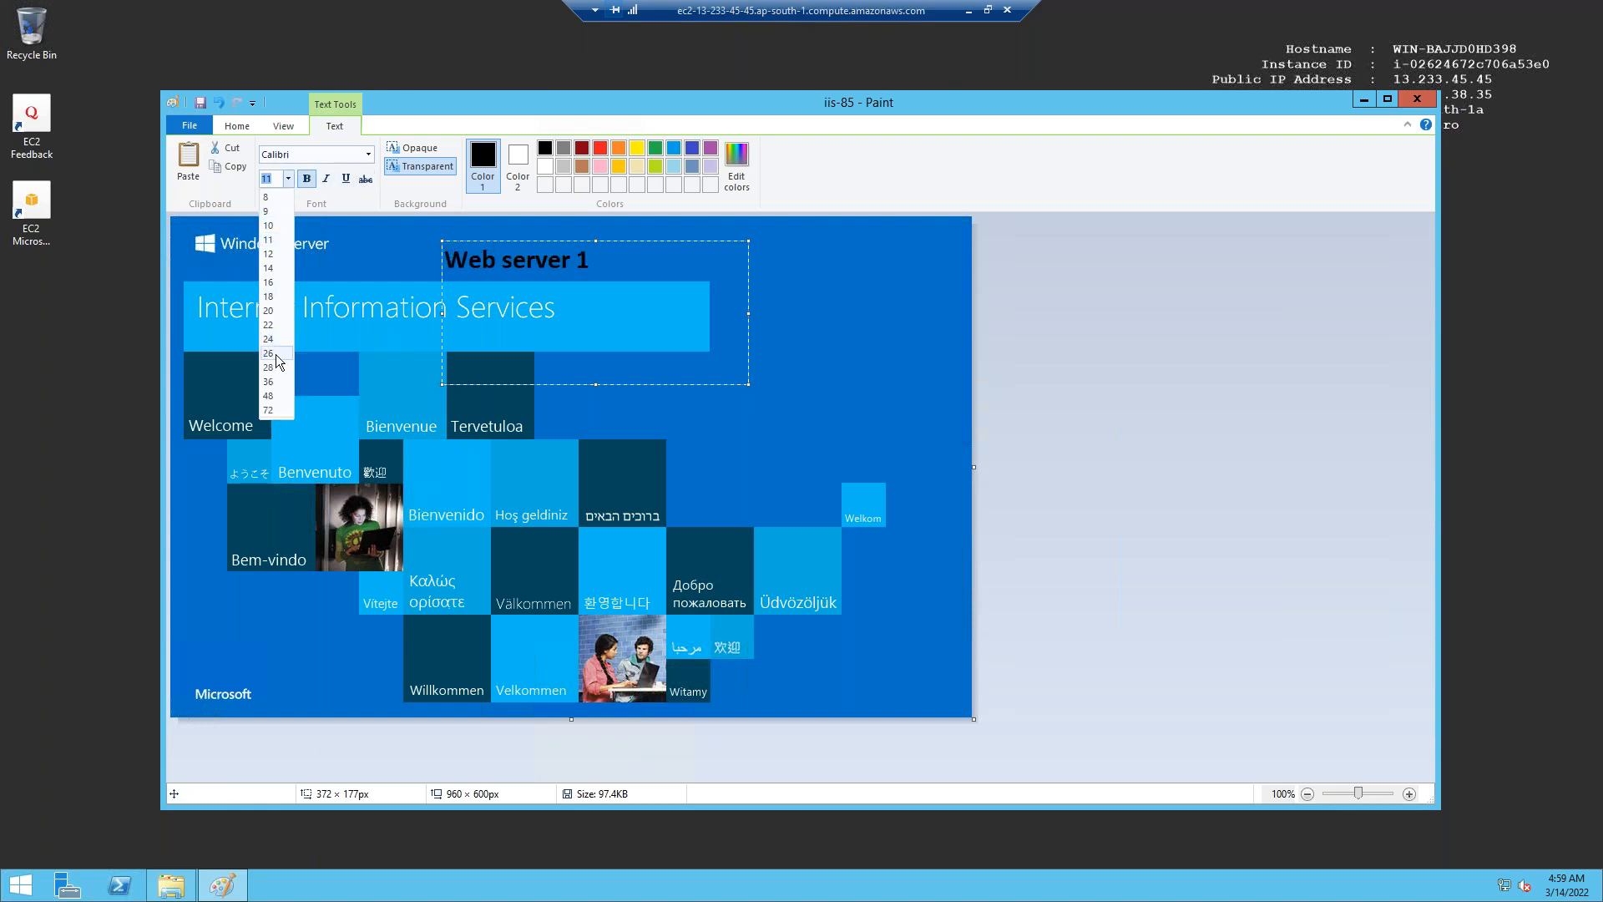
{"action": "left_click", "coordinate": [275, 381]}
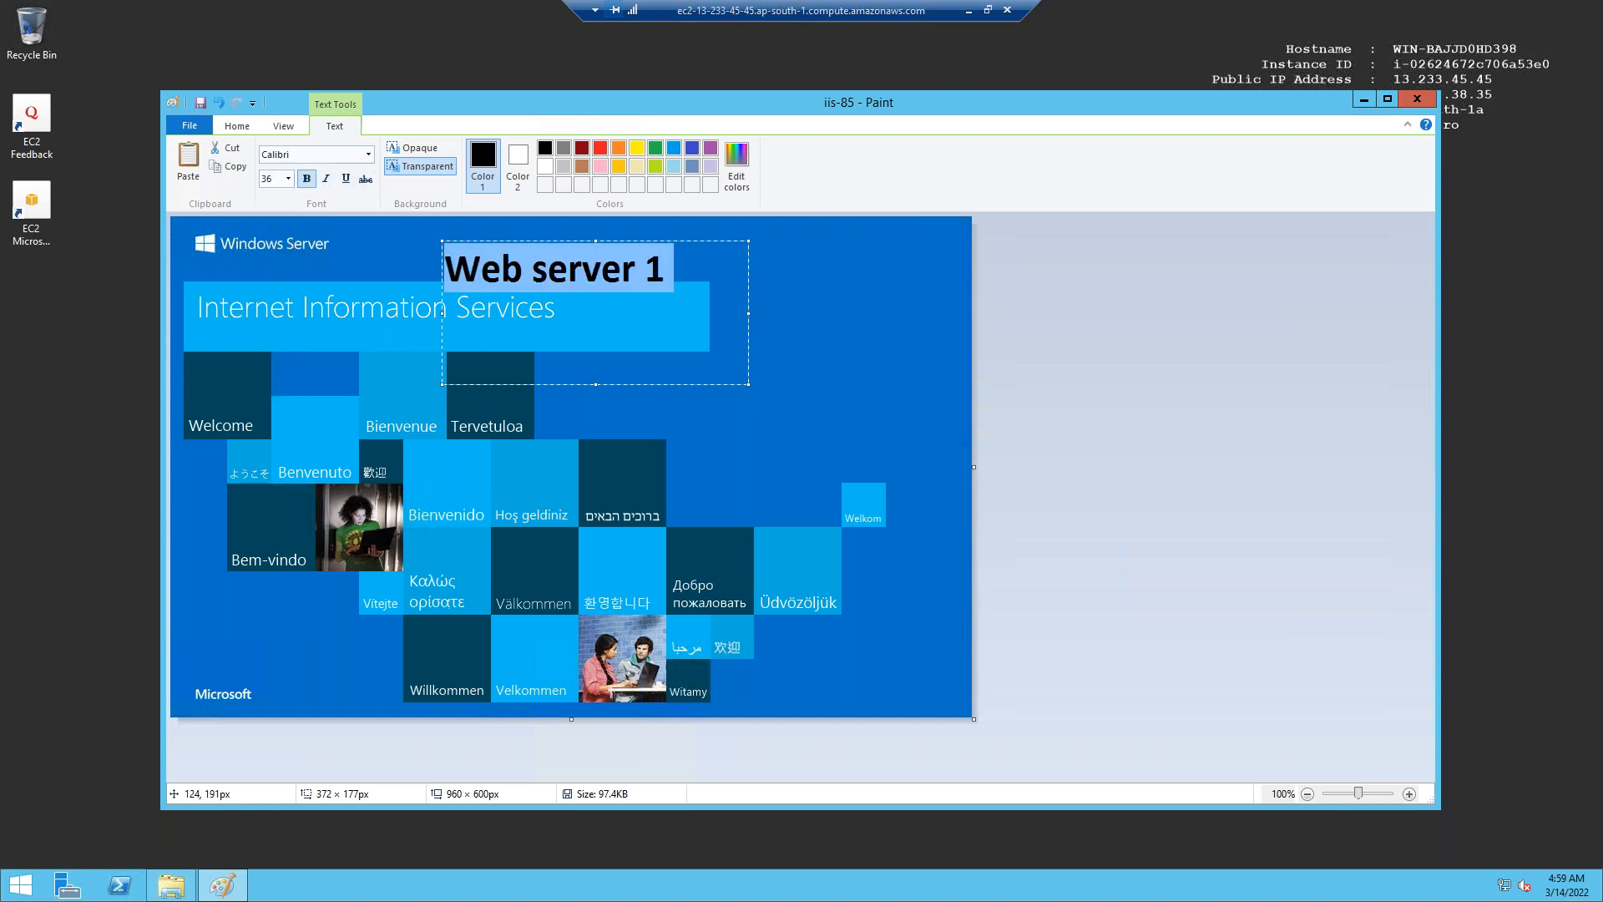
{"action": "left_click", "coordinate": [264, 426]}
Paste three more copies of the label around the image, then close Paint with the image saved.
{"action": "left_click_drag", "start_coordinate": [257, 404], "coordinate": [678, 456]}
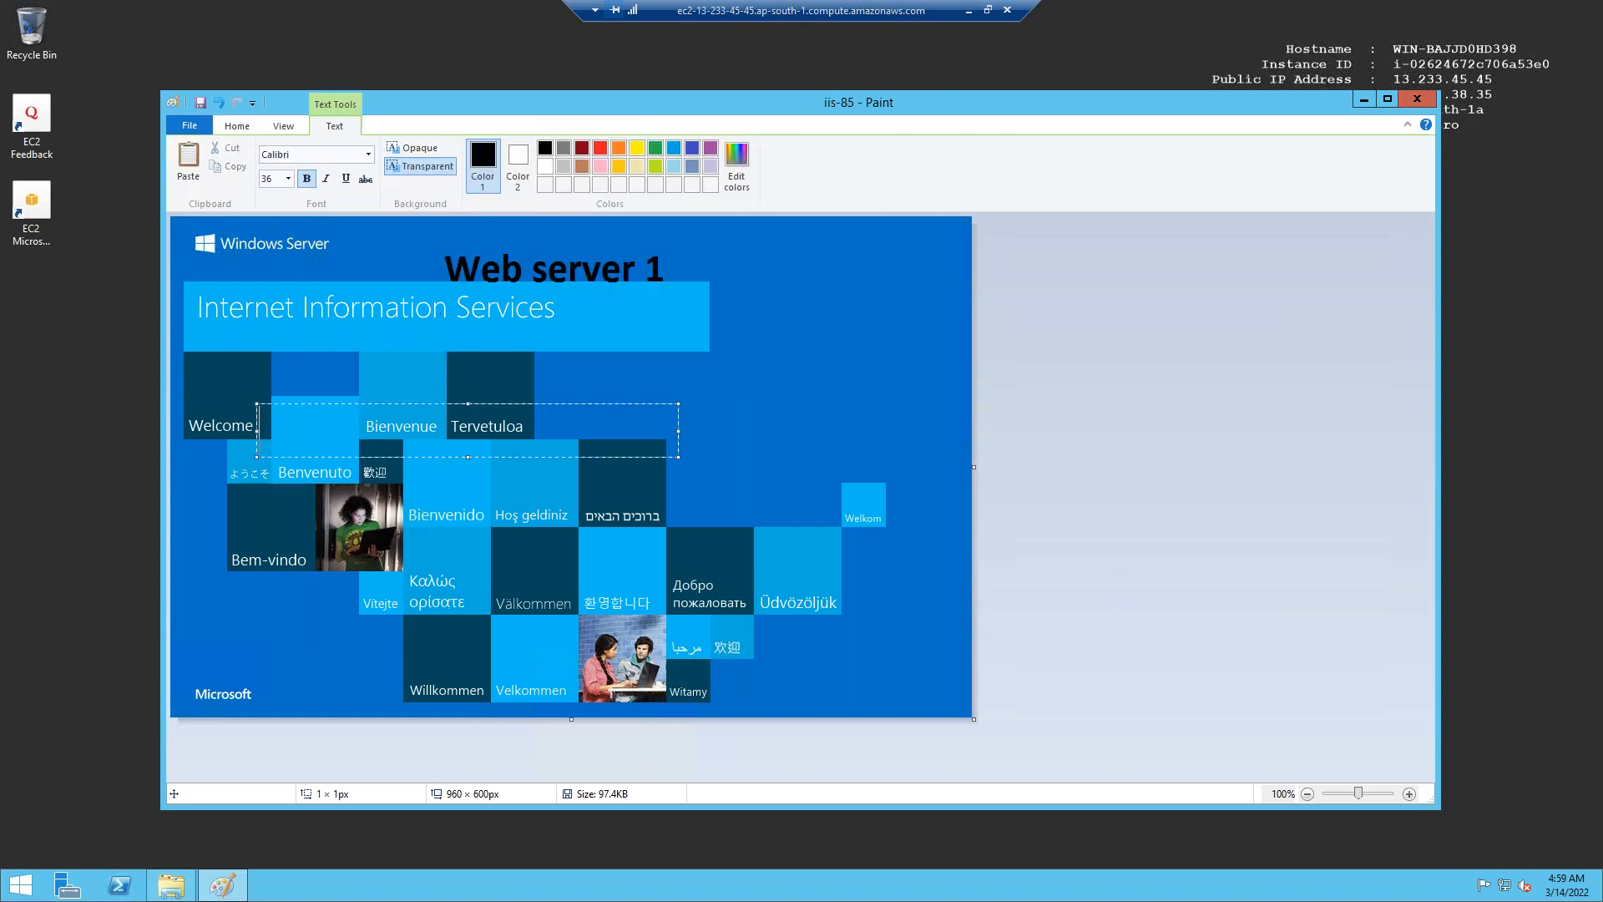
{"action": "key", "text": "ctrl+v"}
{"action": "left_click", "coordinate": [519, 587]}
{"action": "left_click", "coordinate": [519, 587]}
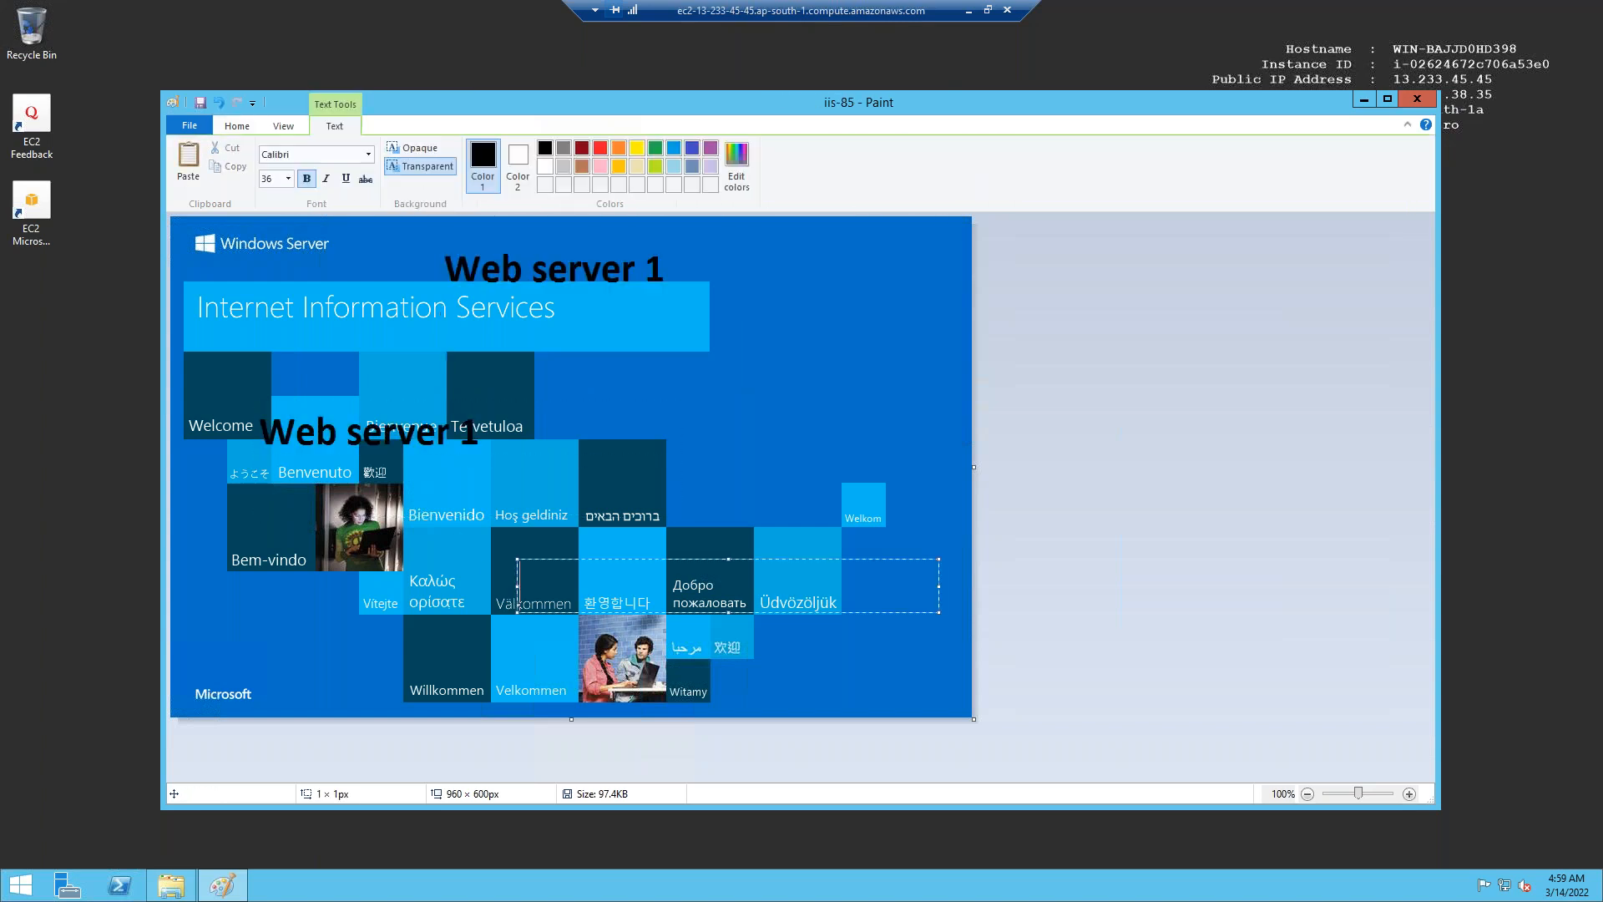
{"action": "key", "text": "ctrl+v"}
{"action": "left_click", "coordinate": [657, 384]}
{"action": "left_click", "coordinate": [657, 383]}
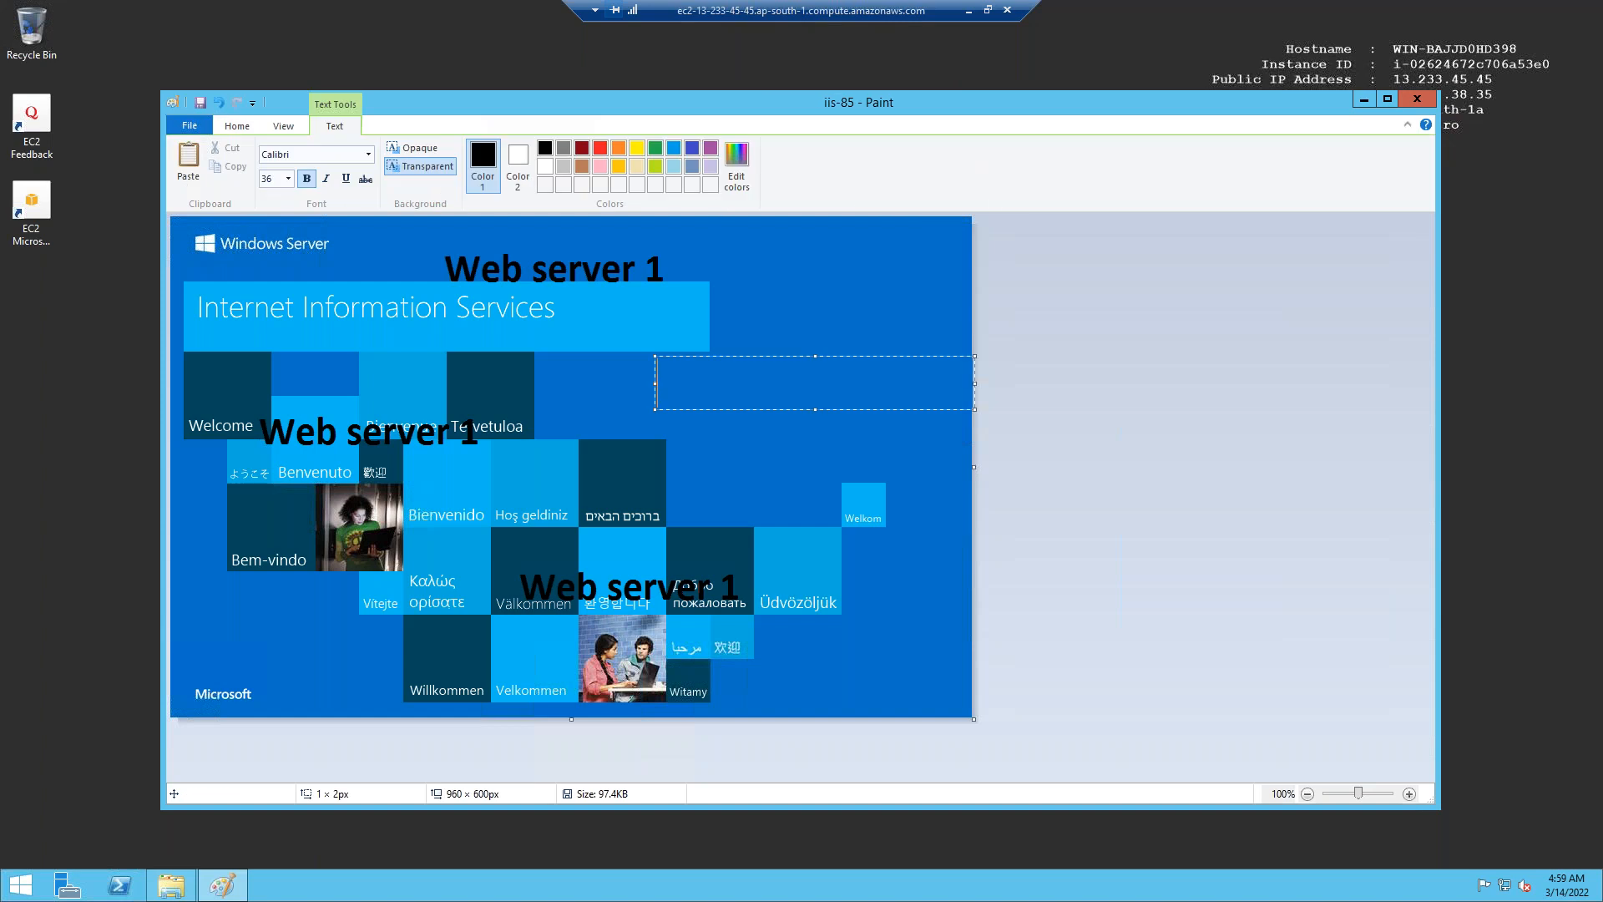
{"action": "key", "text": "ctrl+v"}
{"action": "left_click", "coordinate": [605, 513]}
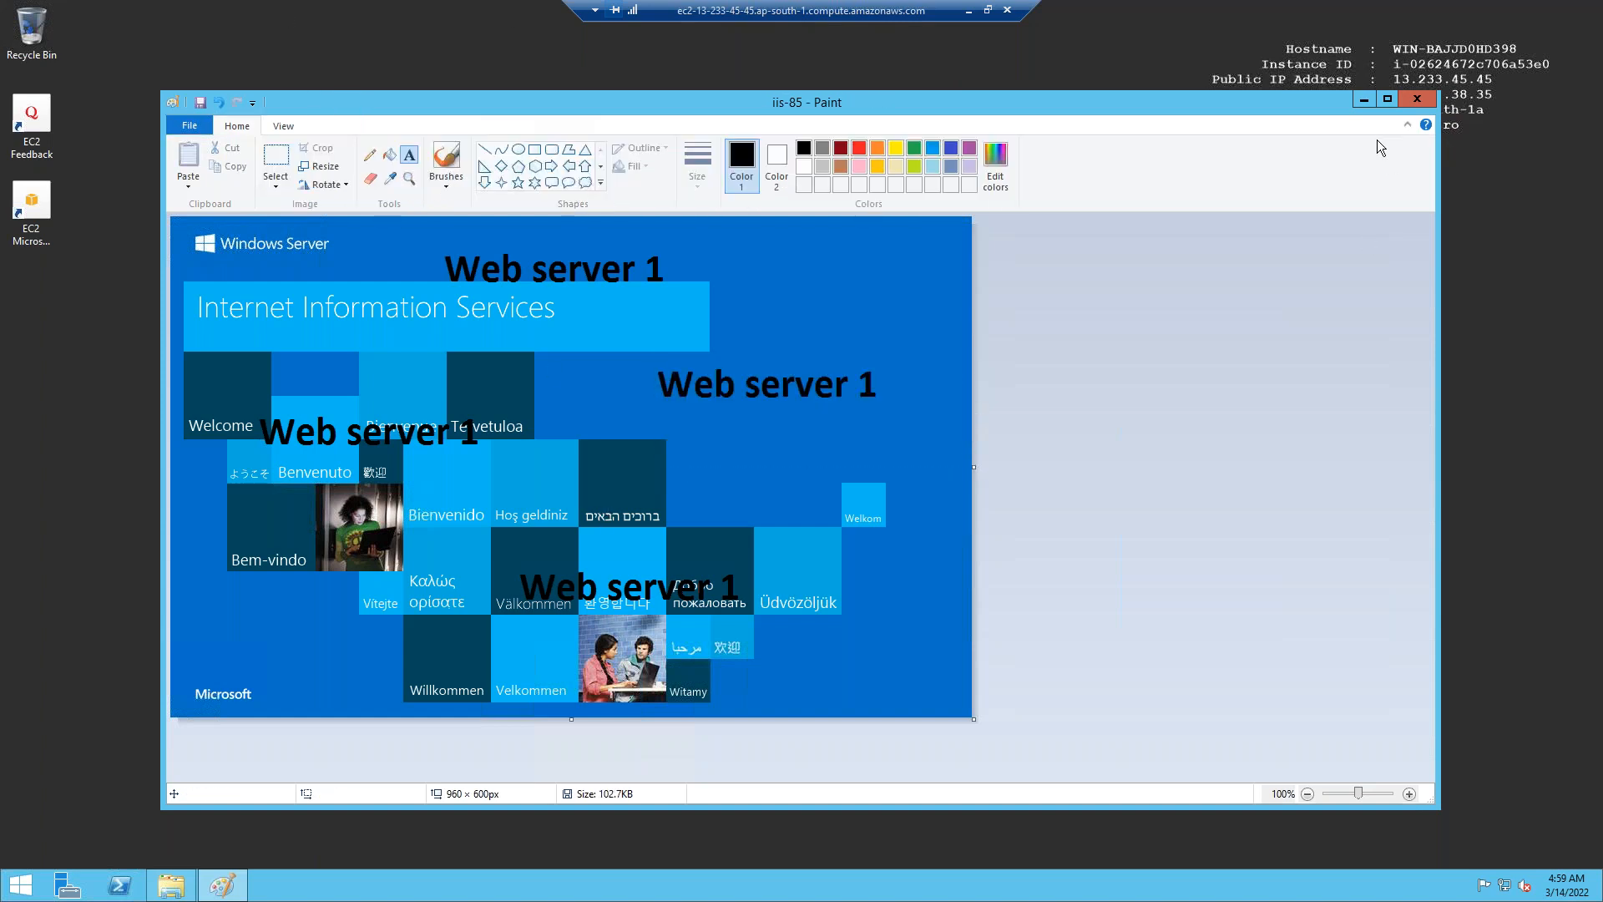
{"action": "left_click", "coordinate": [1411, 99]}
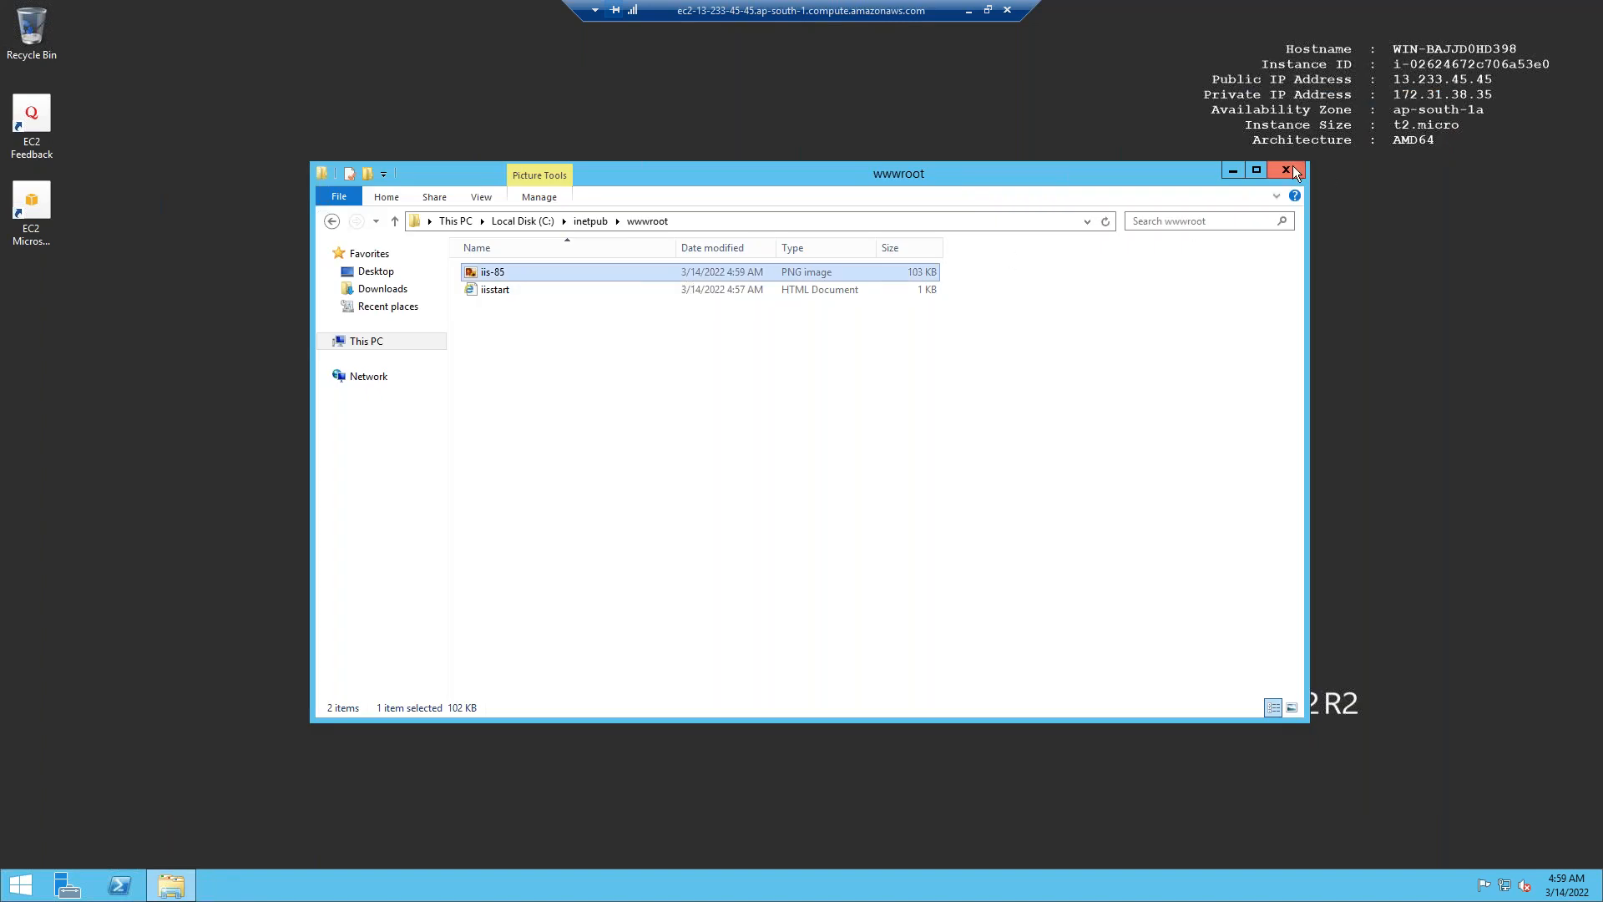
Close the wwwroot window and disconnect the Web1 remote session.
{"action": "left_click", "coordinate": [1287, 171]}
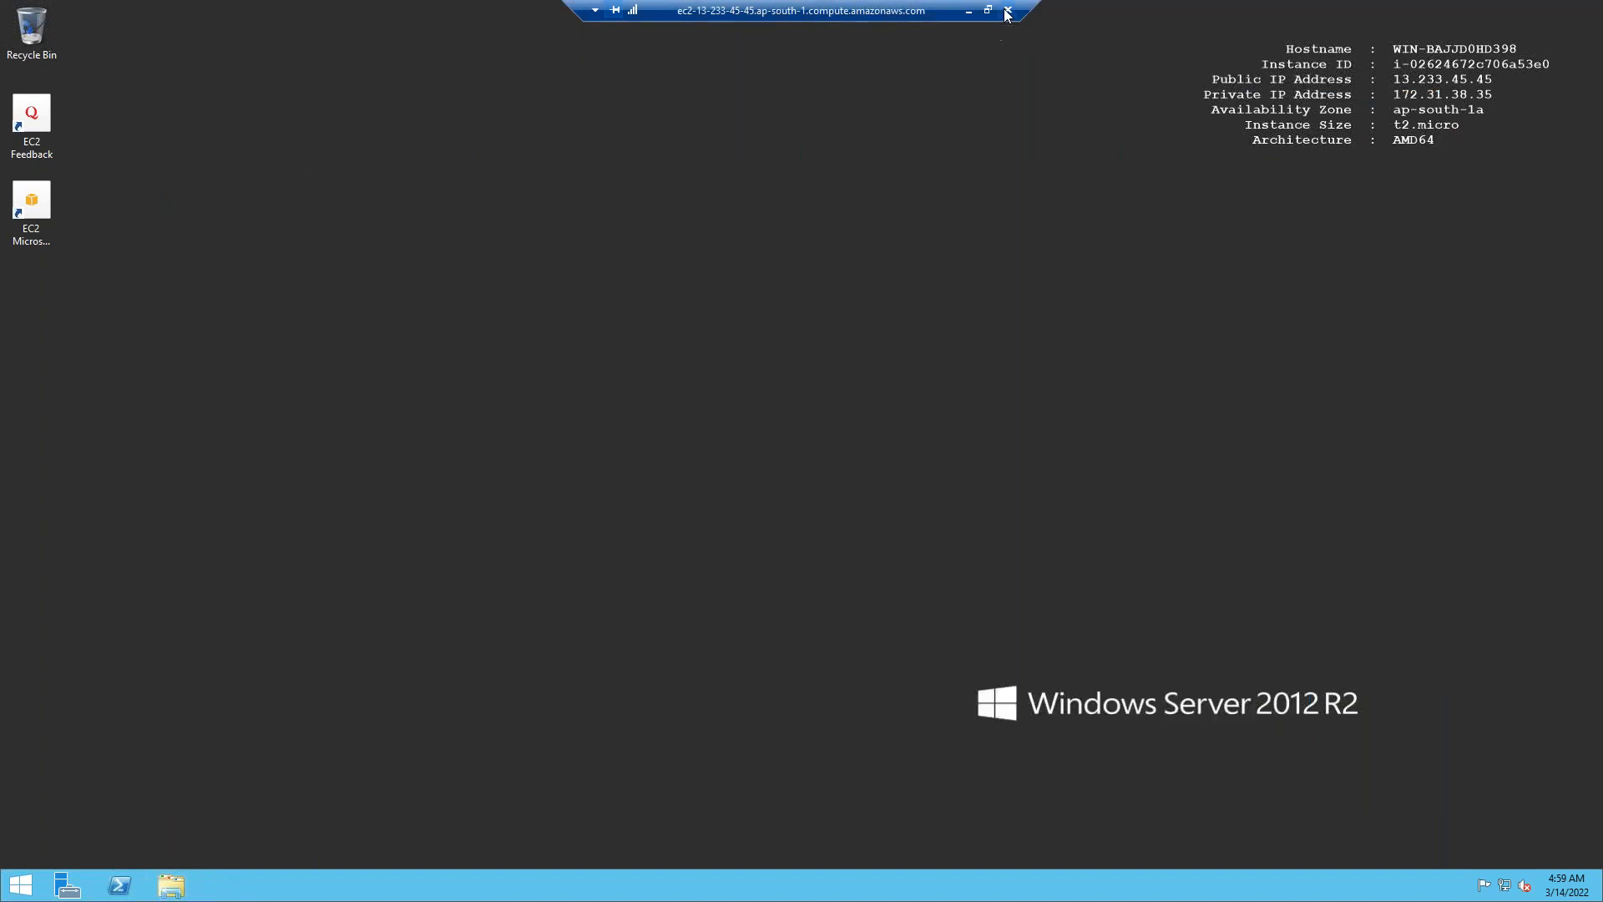
{"action": "left_click", "coordinate": [1007, 11]}
{"action": "left_click", "coordinate": [849, 483]}
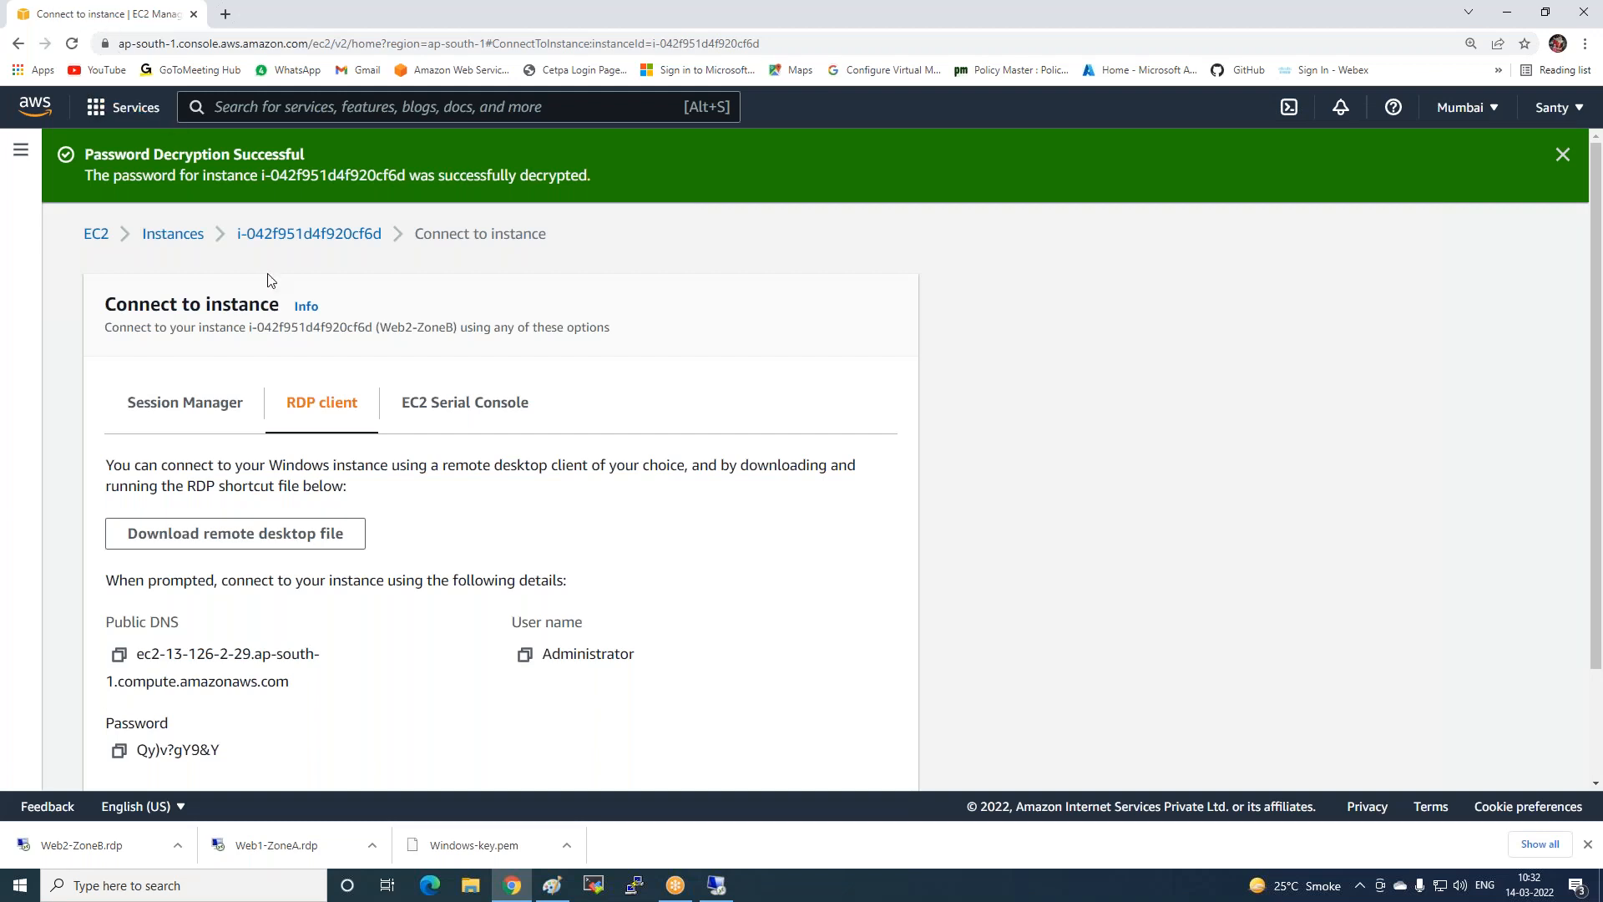
Copy Web1-ZoneA's public IPv4 from the instances list and load it in a new tab.
{"action": "left_click", "coordinate": [175, 235]}
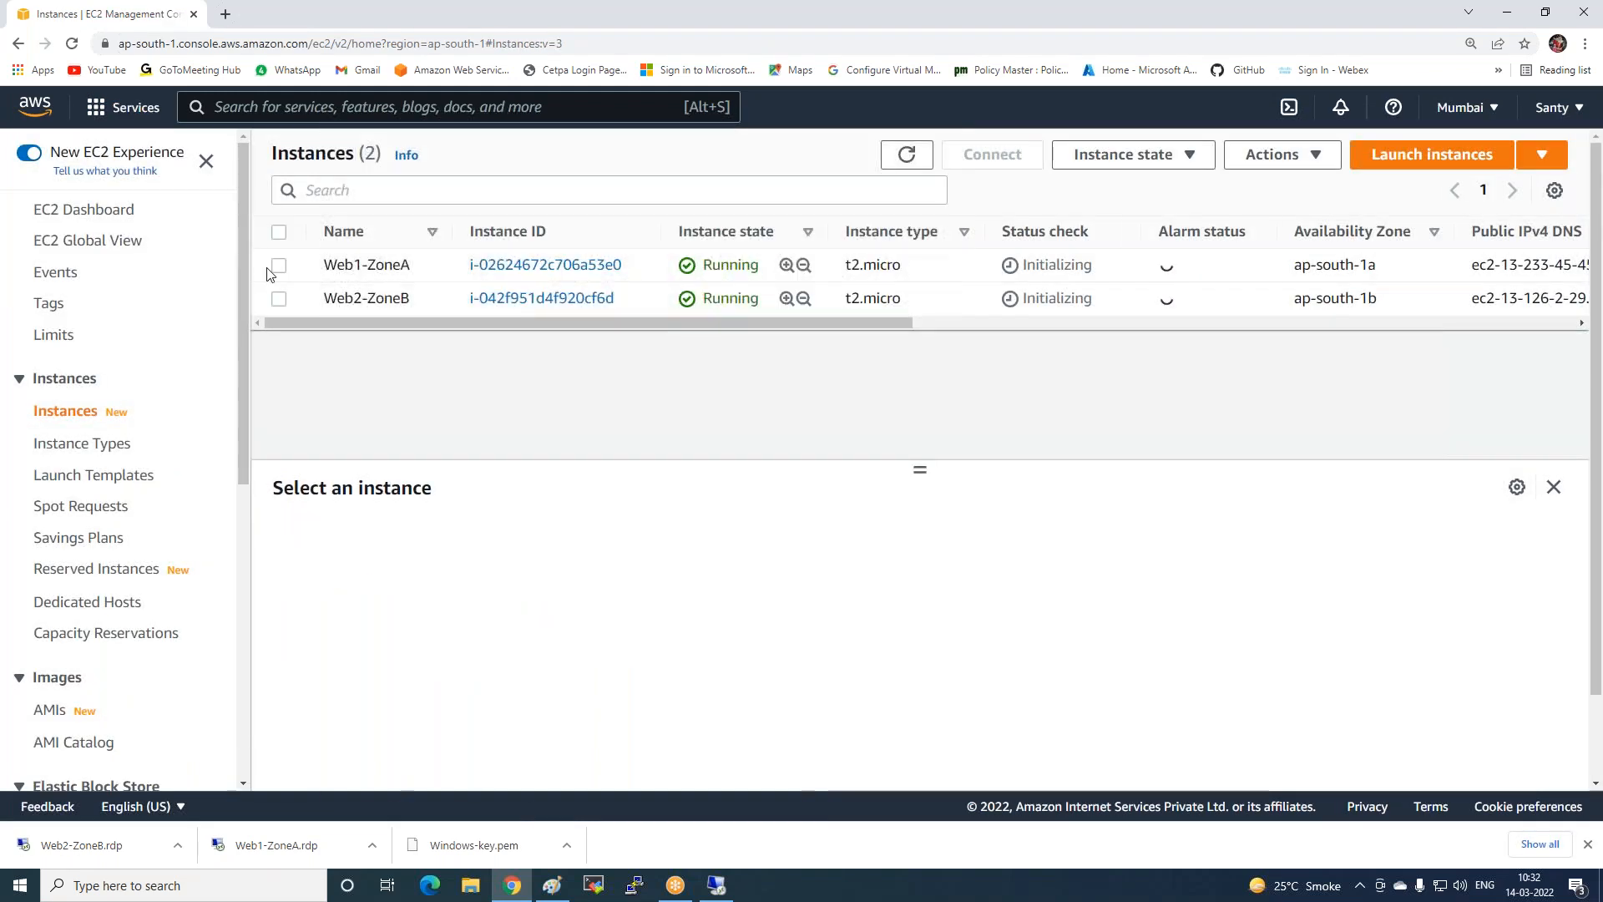
{"action": "left_click", "coordinate": [279, 265]}
{"action": "left_click", "coordinate": [724, 657]}
{"action": "left_click", "coordinate": [229, 14]}
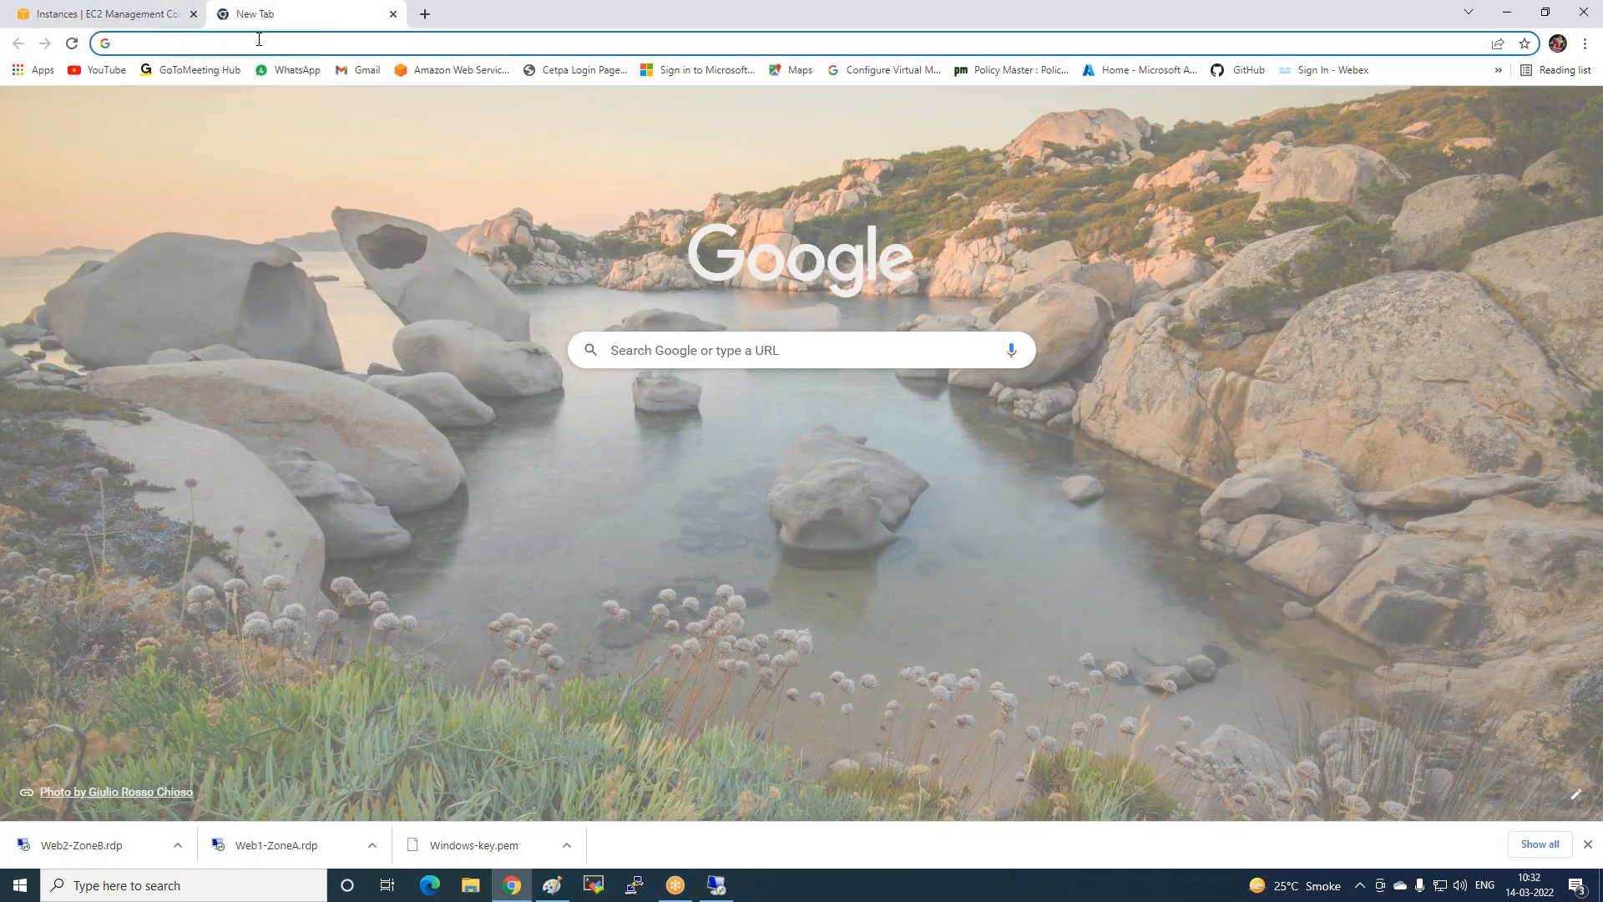
{"action": "key", "text": "ctrl+v"}
{"action": "key", "text": "Return"}
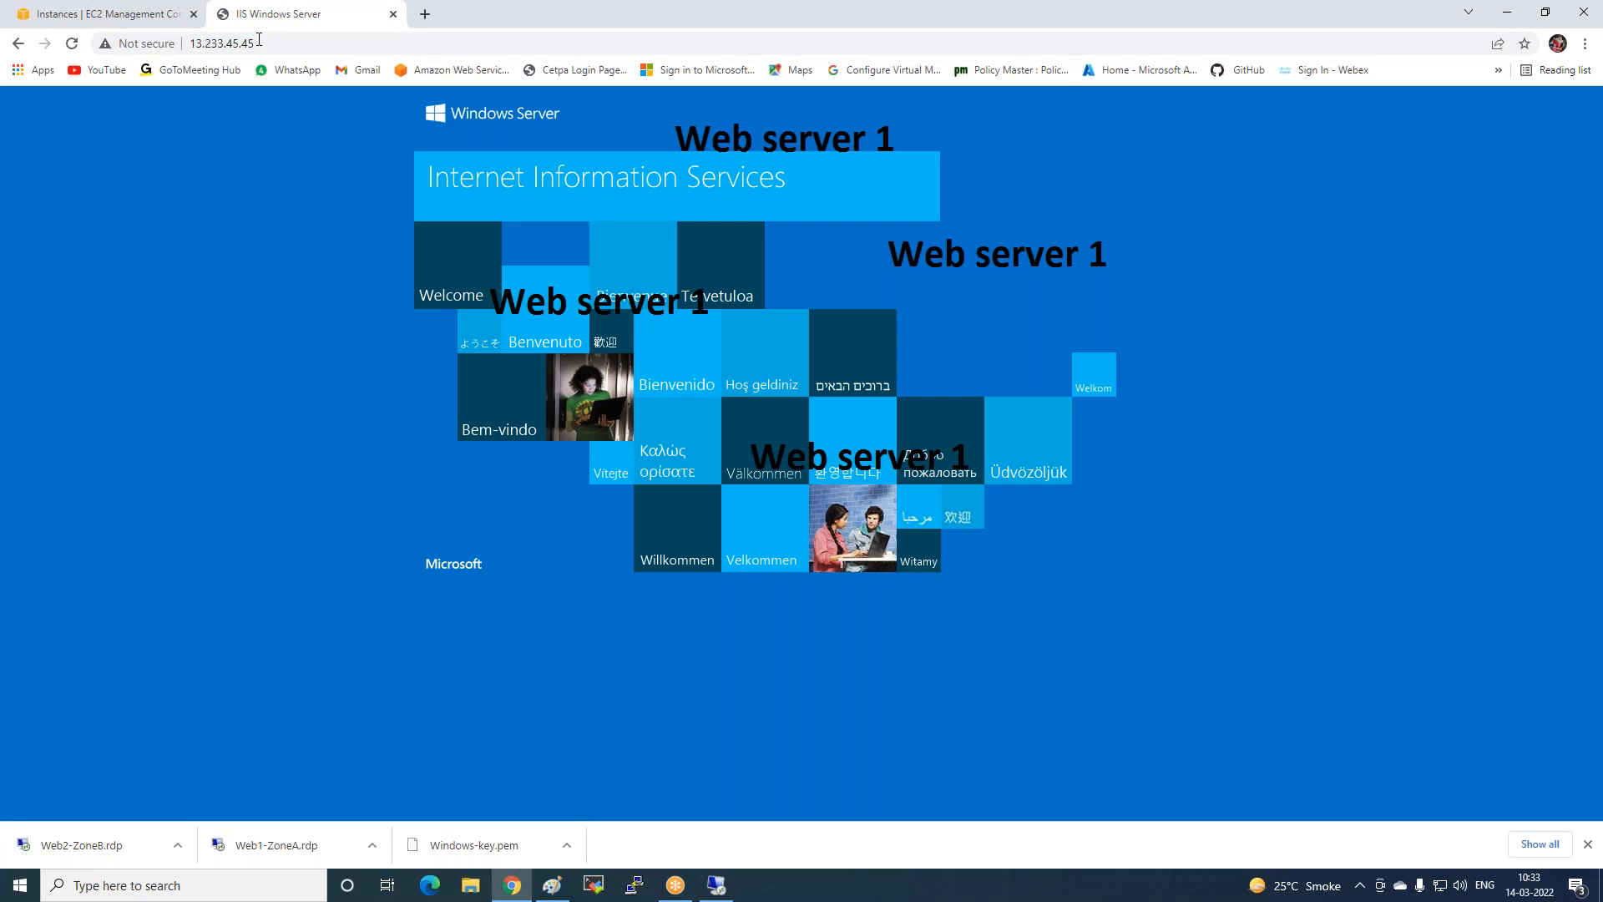
{"action": "left_click", "coordinate": [552, 886]}
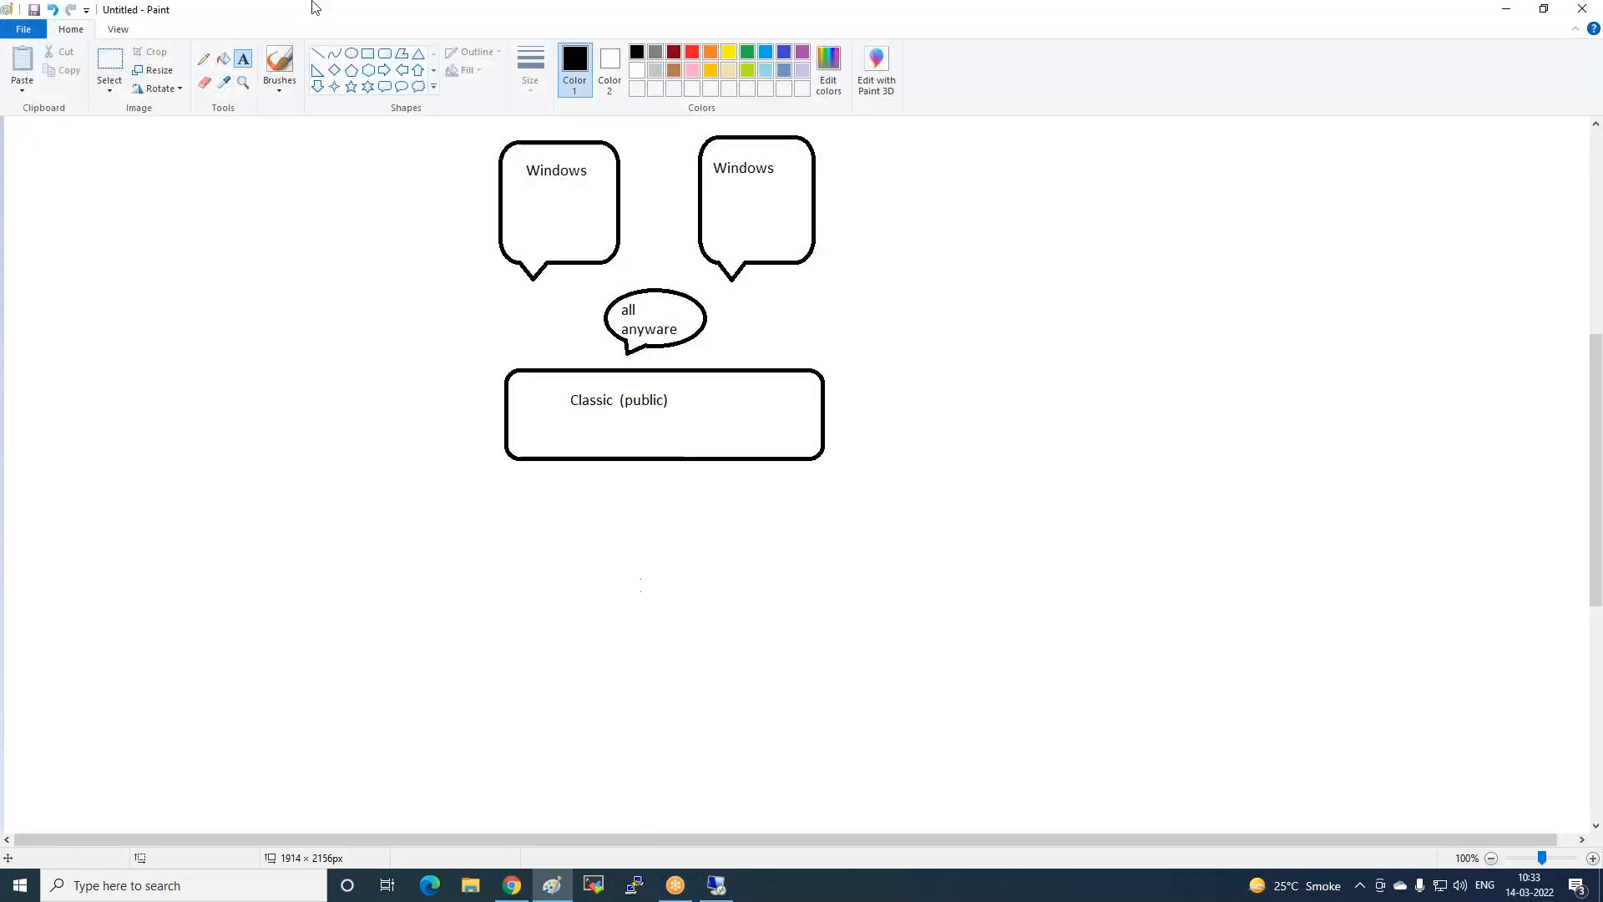
Draw an up arrow beneath the Classic (public) box.
{"action": "left_click", "coordinate": [418, 69]}
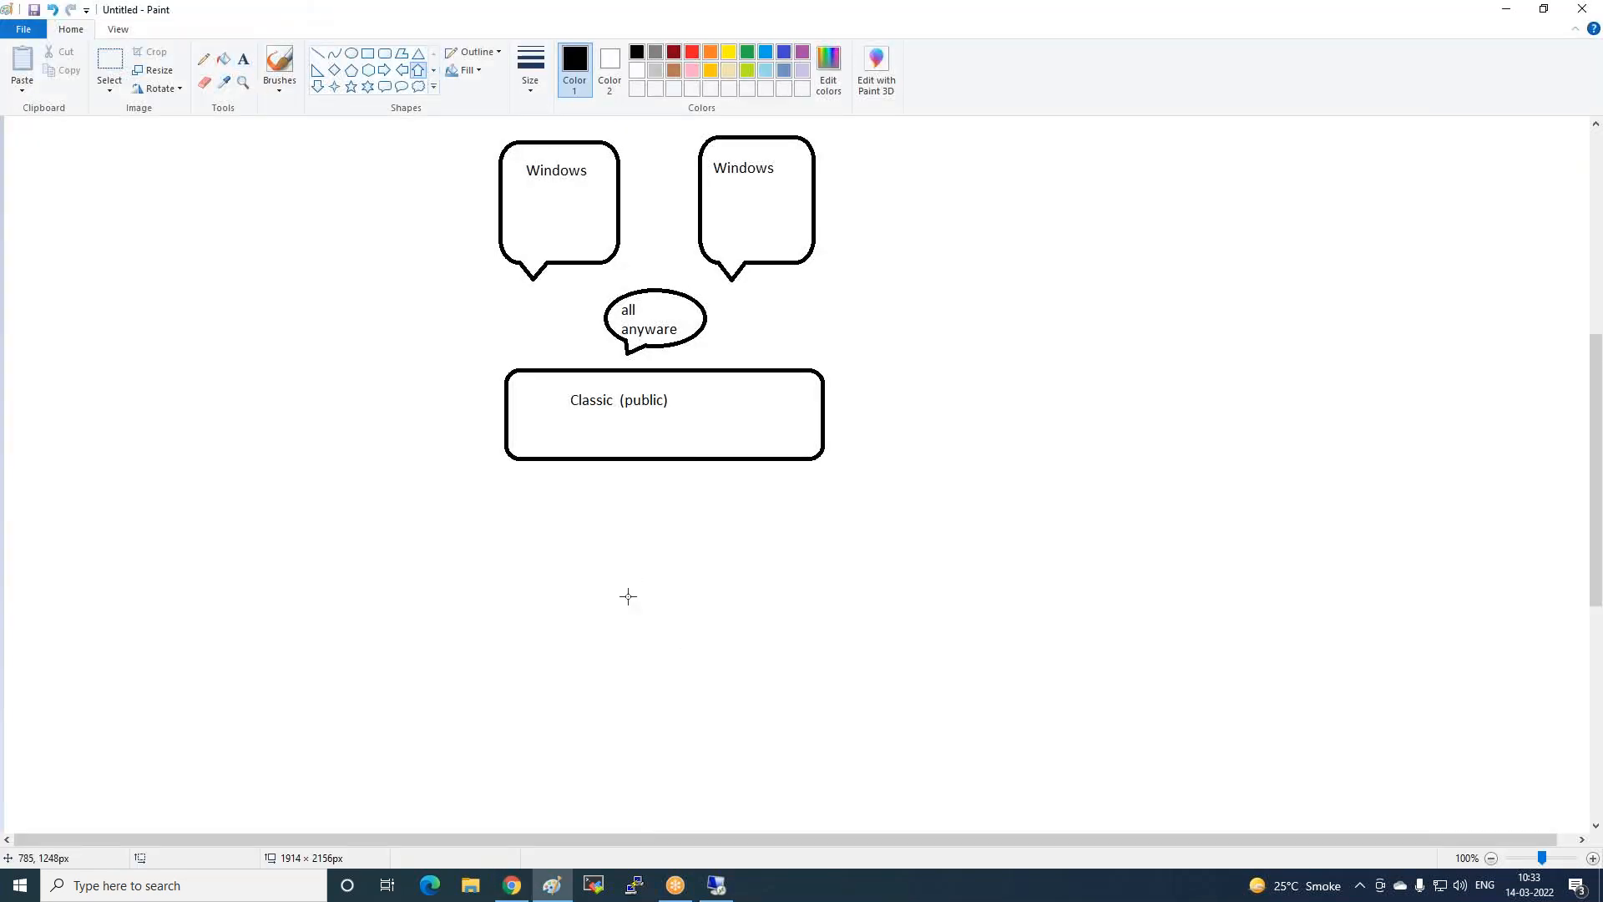
{"action": "left_click_drag", "start_coordinate": [602, 557], "coordinate": [624, 459]}
{"action": "left_click", "coordinate": [660, 579]}
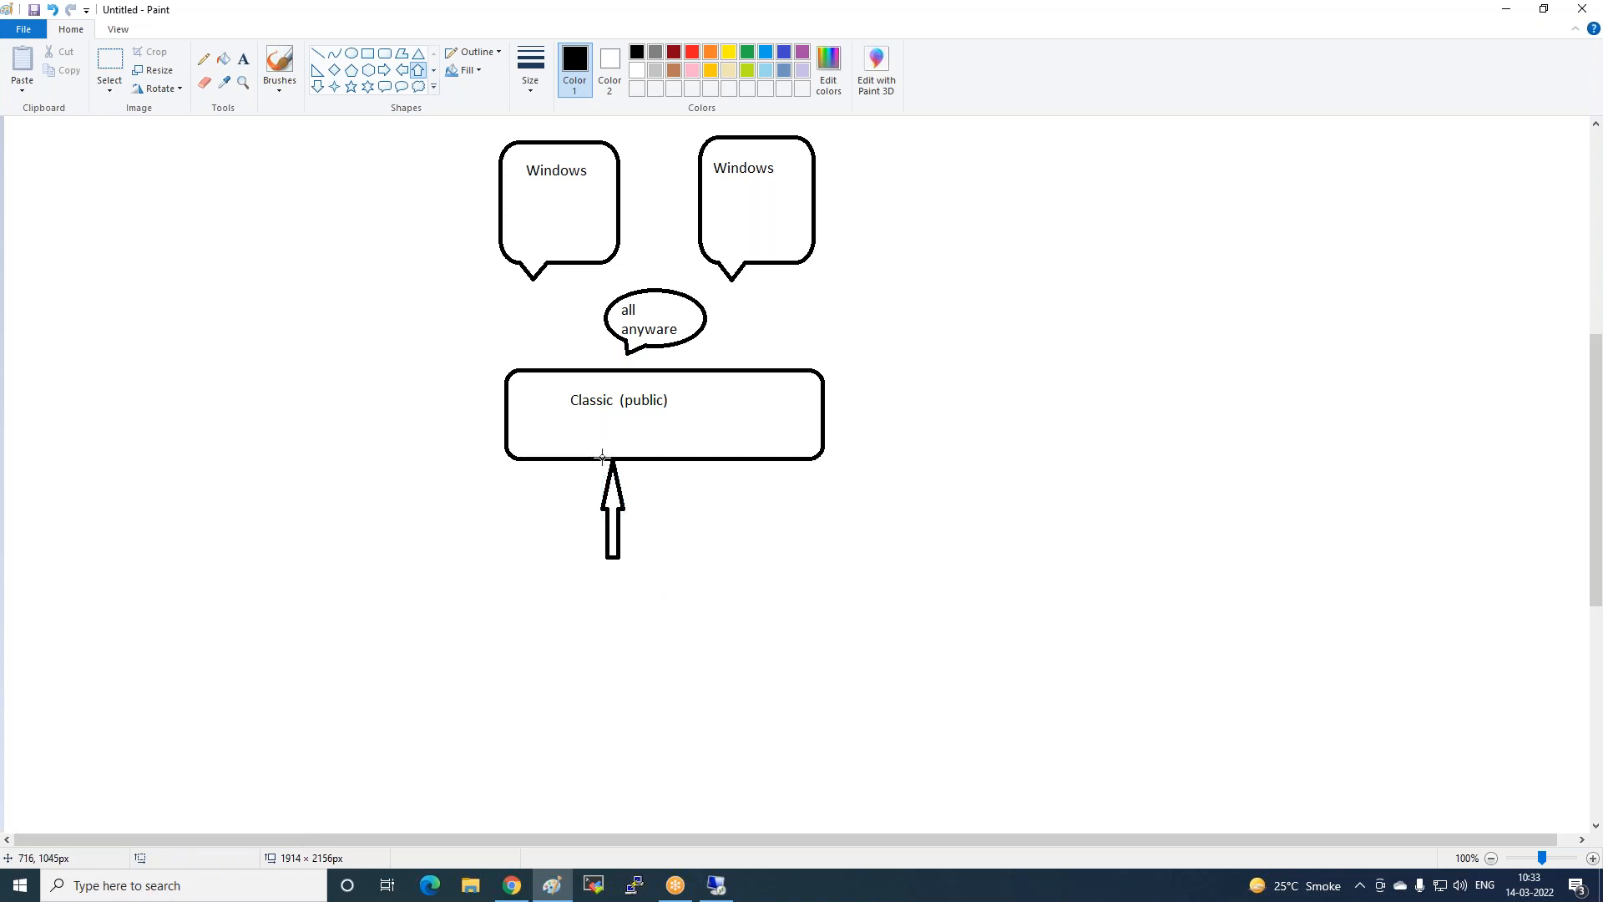
Draw lines connecting the Classic (public) box to the left and right Windows bubbles.
{"action": "left_click", "coordinate": [317, 54]}
{"action": "left_click_drag", "start_coordinate": [616, 382], "coordinate": [538, 227]}
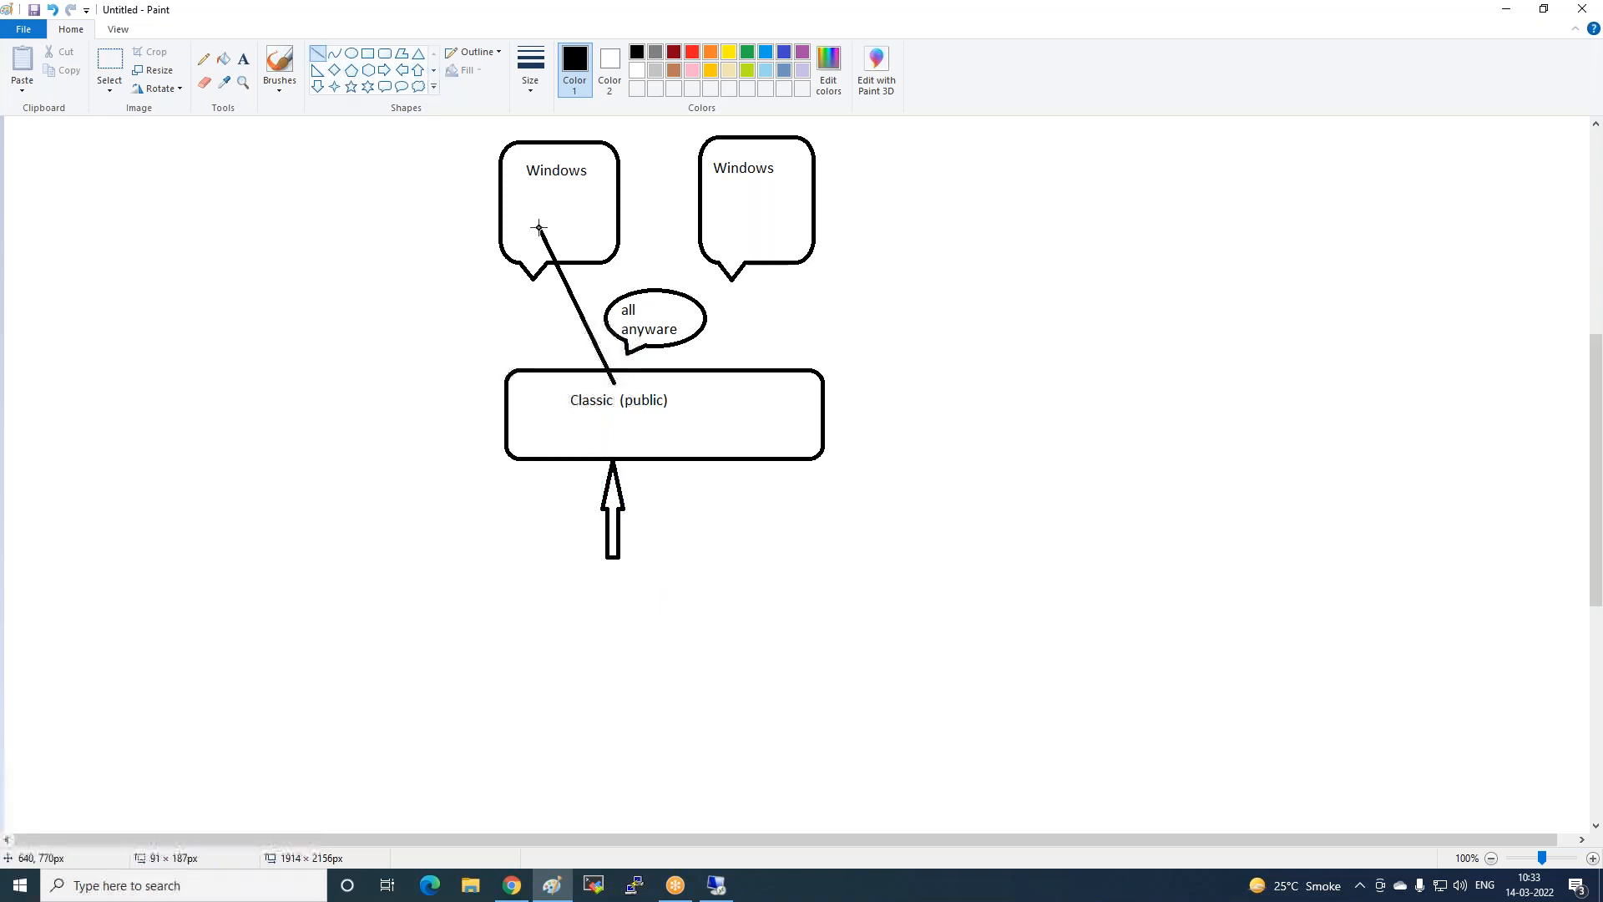
{"action": "left_click", "coordinate": [619, 389]}
{"action": "left_click_drag", "start_coordinate": [621, 375], "coordinate": [754, 227]}
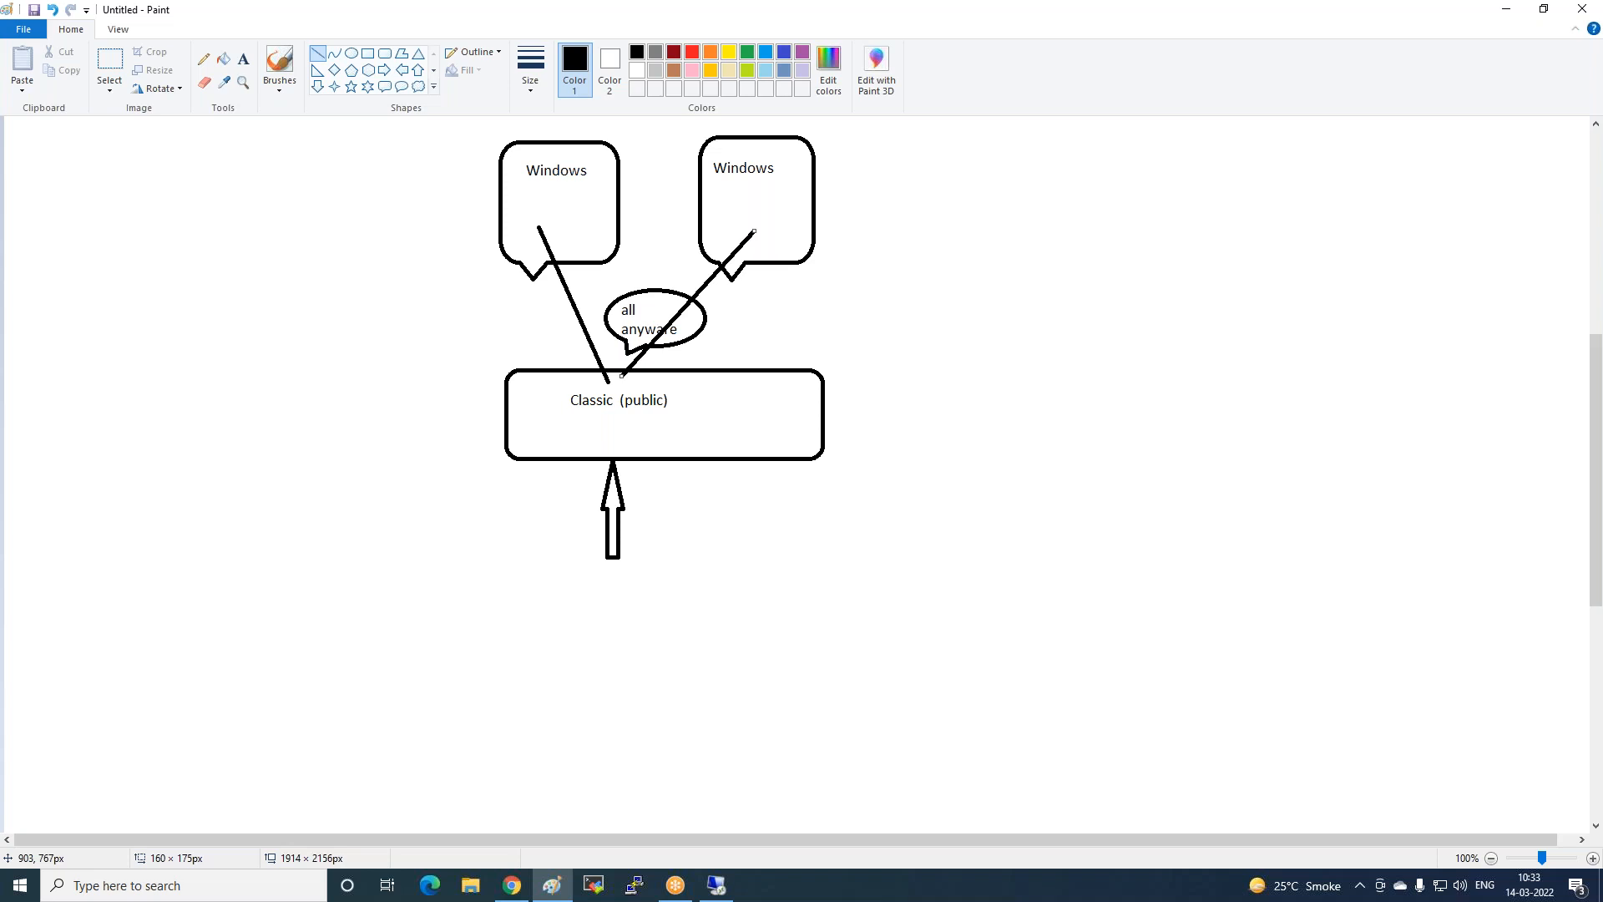
{"action": "left_click", "coordinate": [711, 890]}
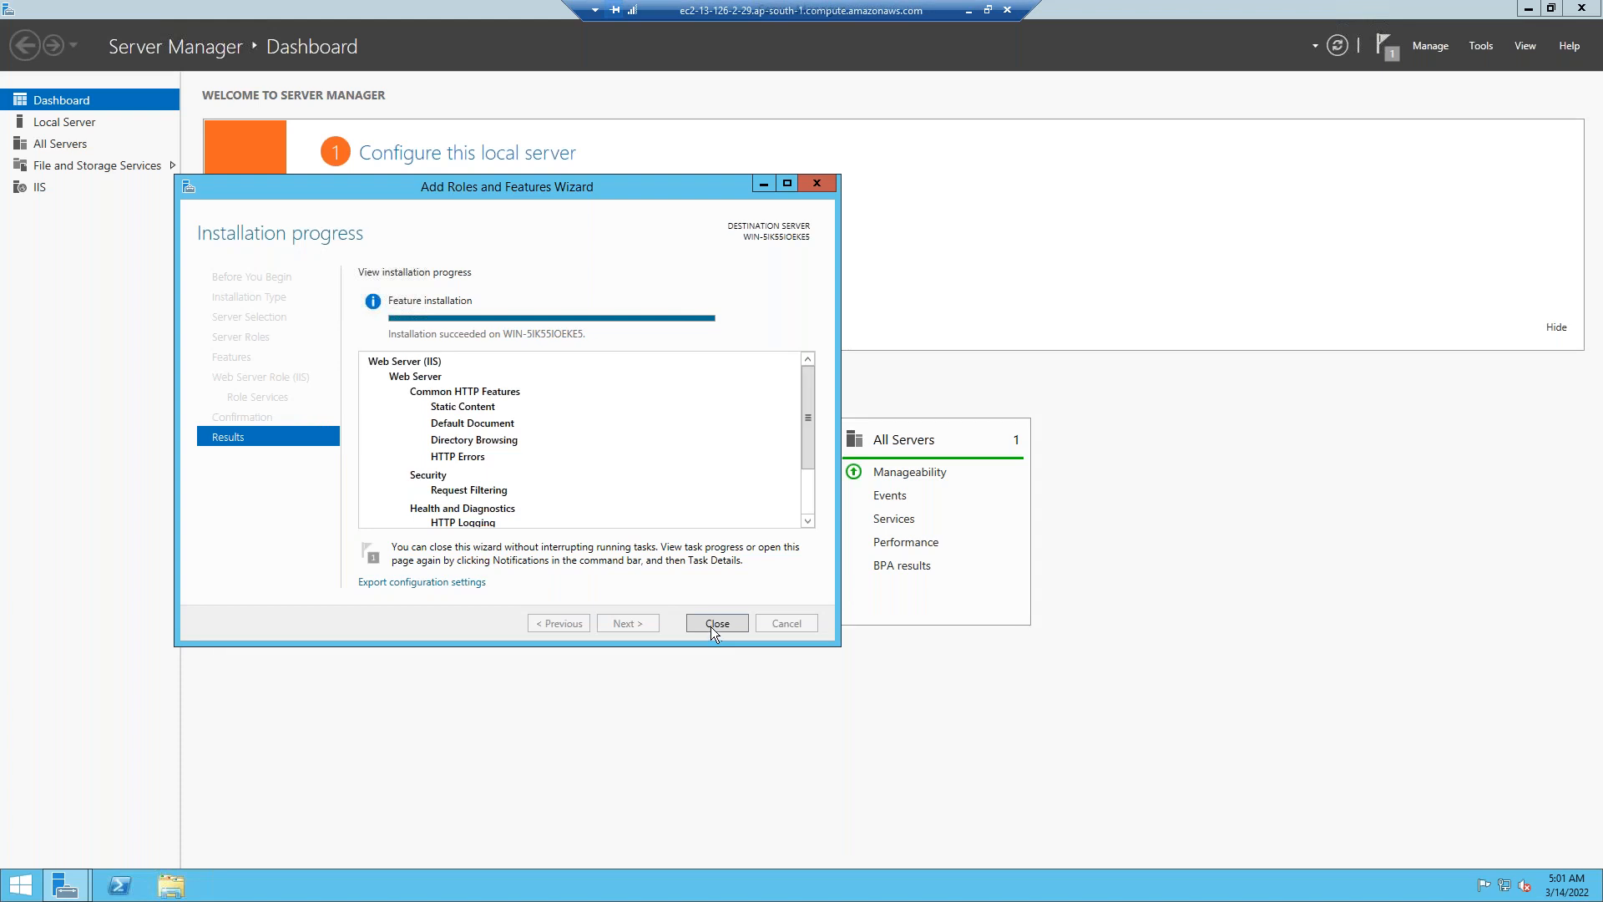
Close the roles wizard and open iis-85 from C:\inetpub\wwwroot in Paint with the Text tool.
{"action": "left_click", "coordinate": [717, 624]}
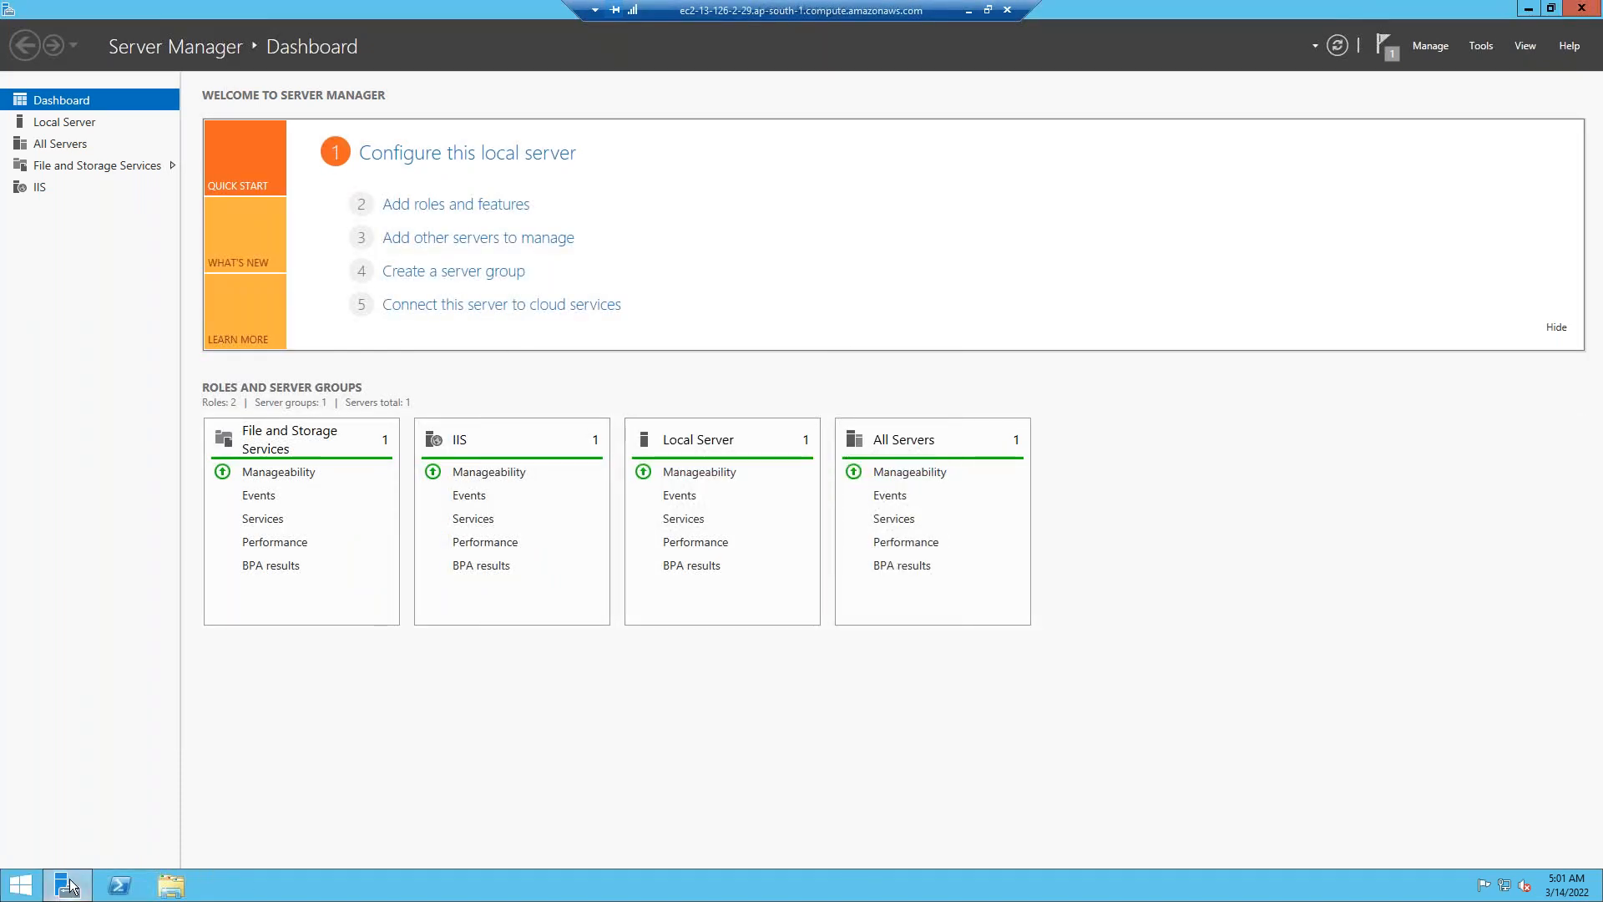
{"action": "left_click", "coordinate": [171, 886]}
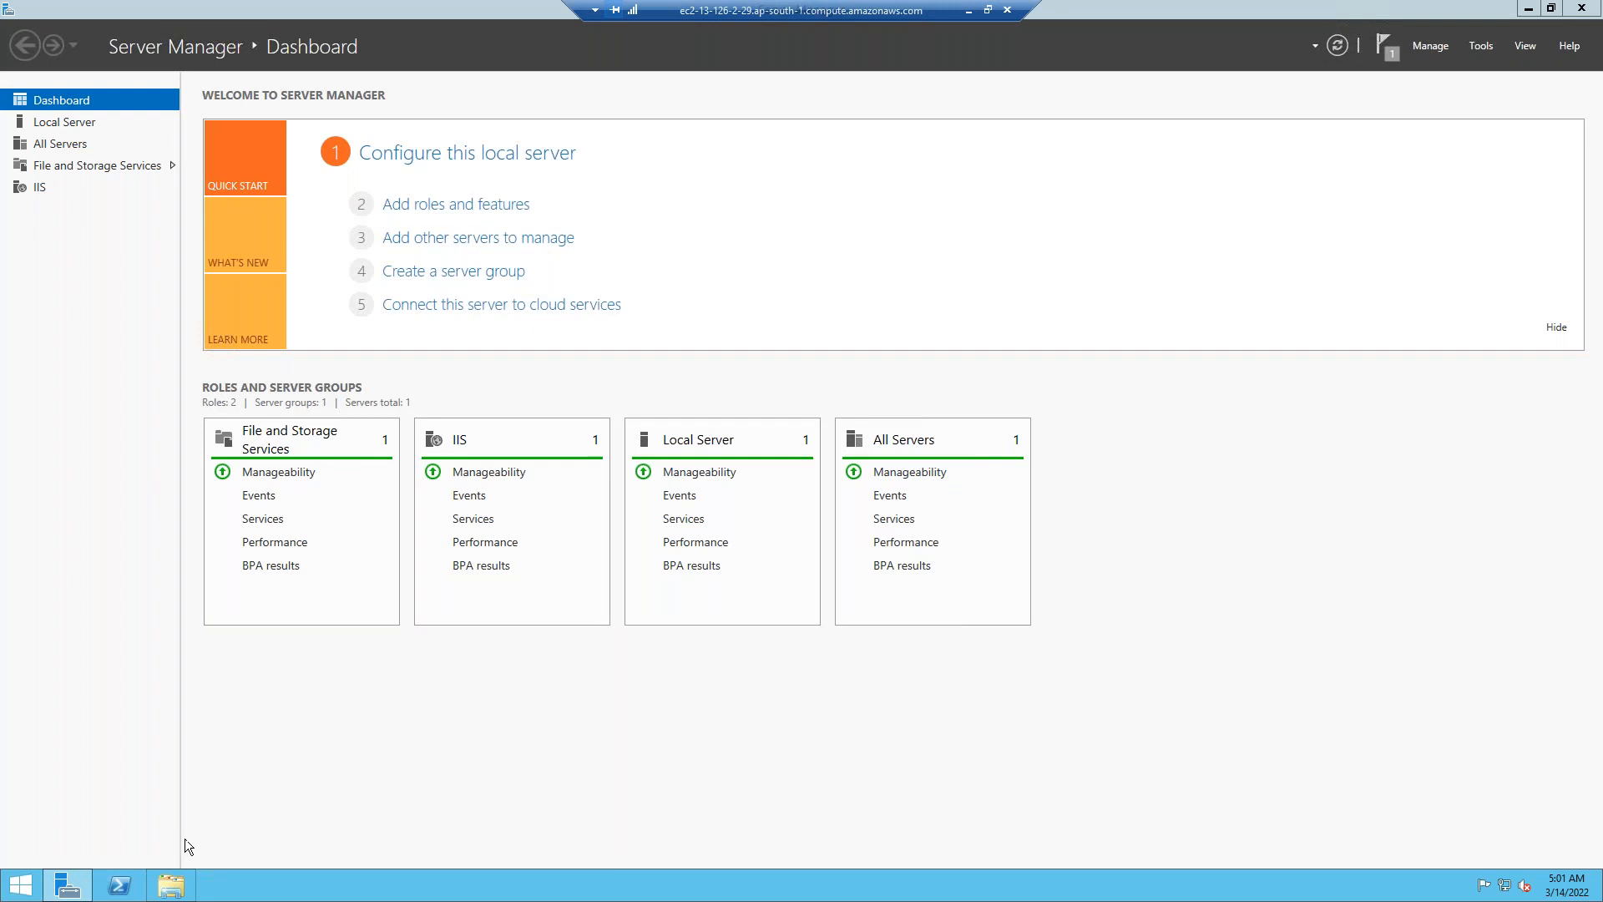
{"action": "left_click", "coordinate": [547, 403]}
{"action": "double_click", "coordinate": [547, 403]}
{"action": "double_click", "coordinate": [493, 273]}
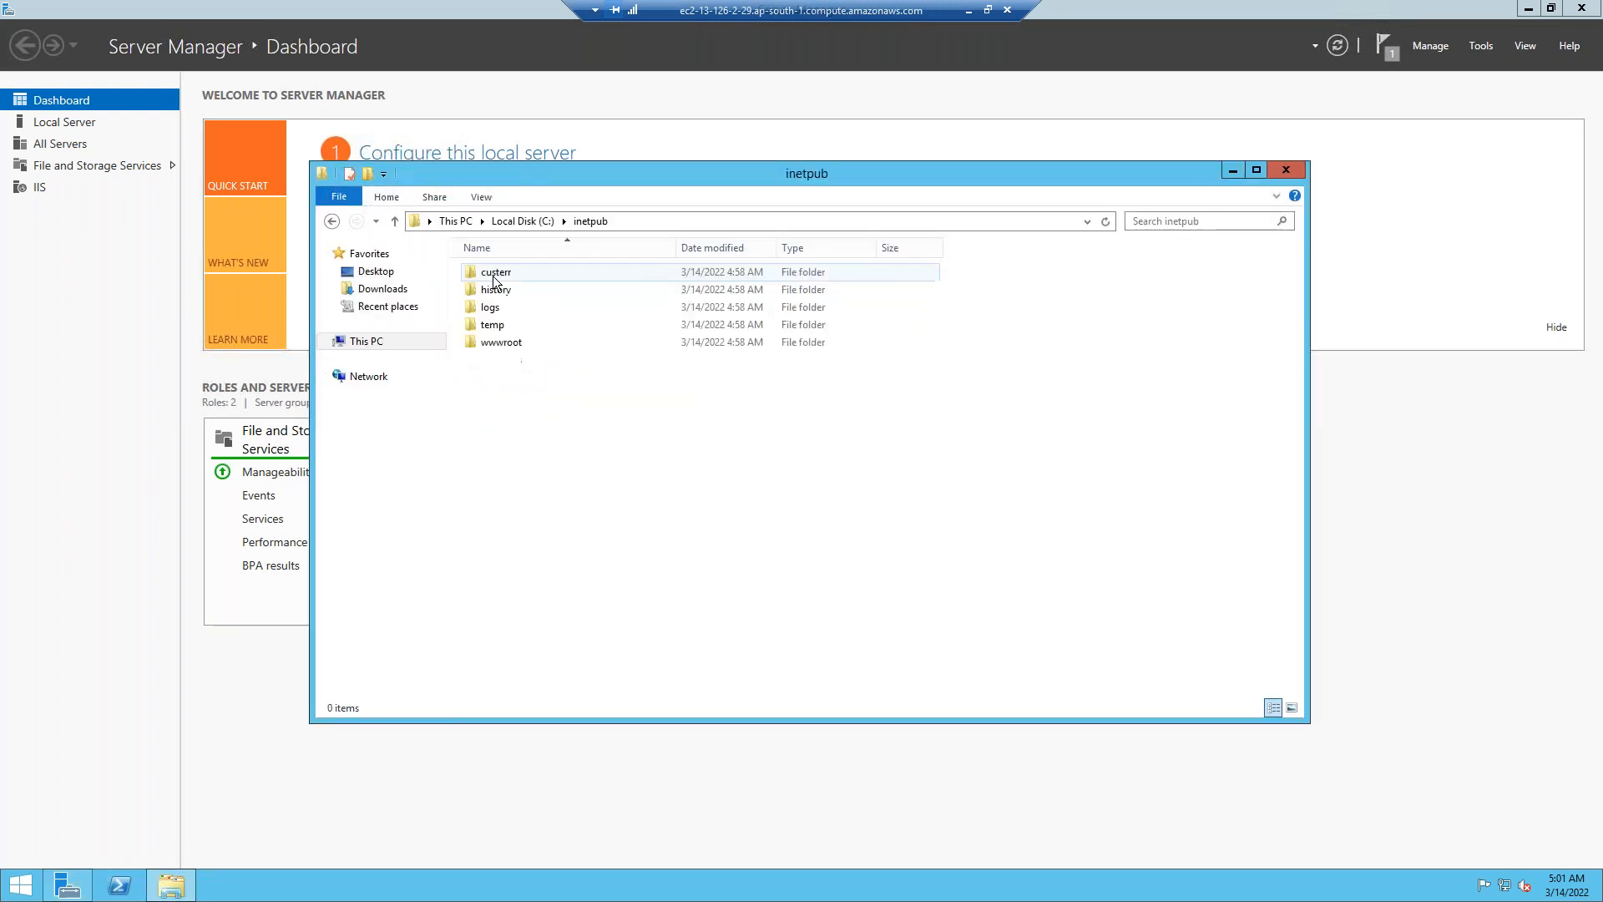
{"action": "double_click", "coordinate": [505, 344]}
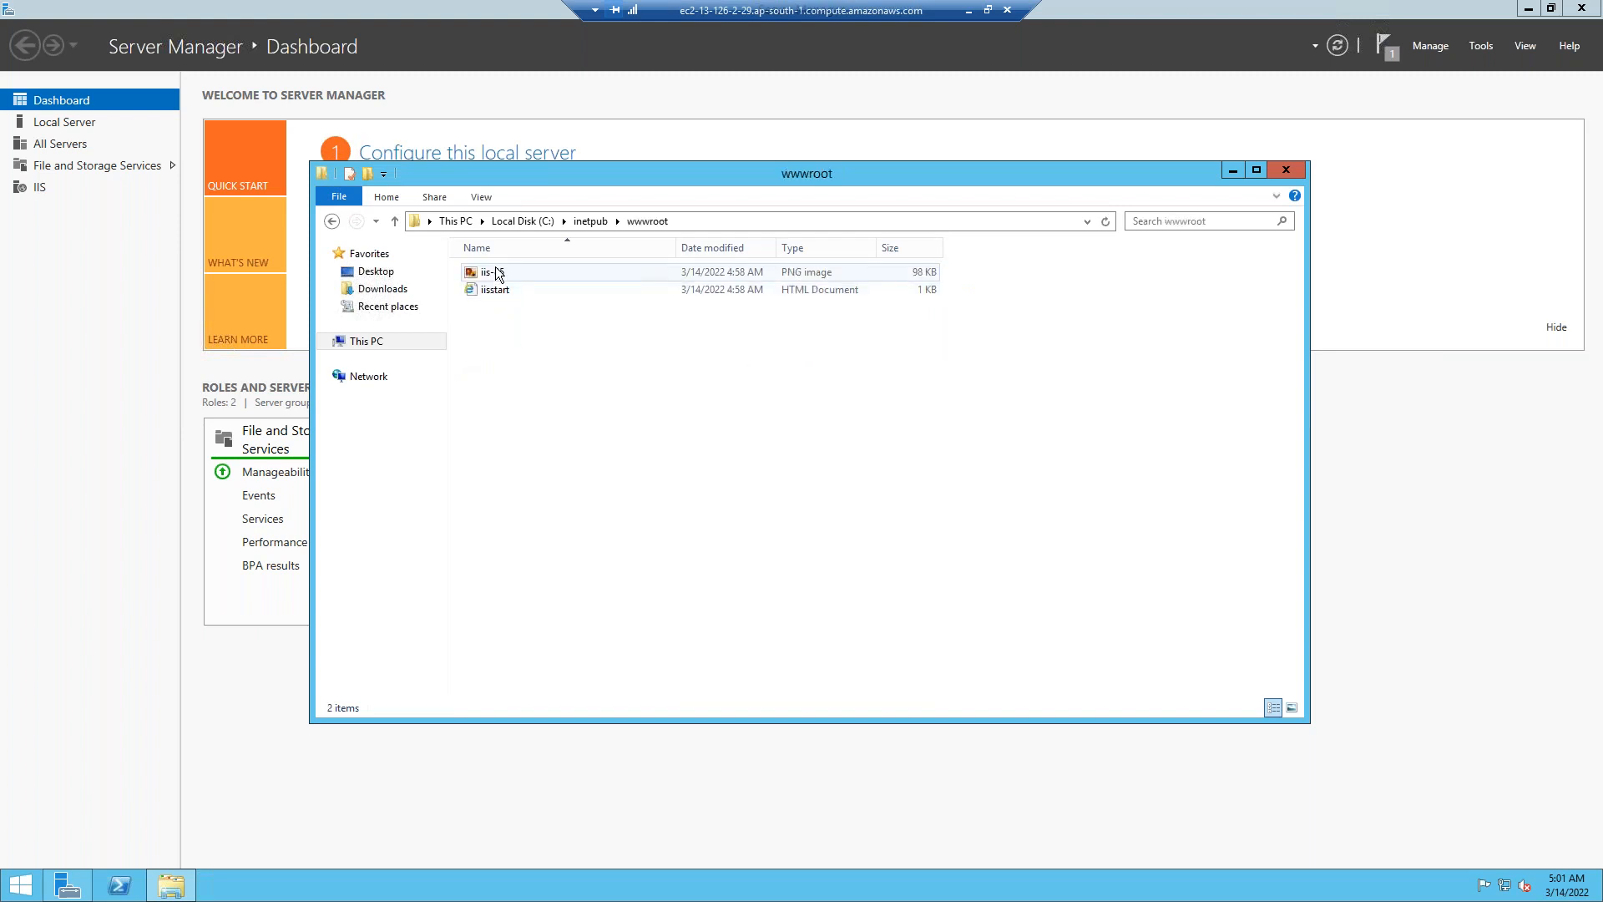
{"action": "left_click", "coordinate": [499, 273]}
{"action": "double_click", "coordinate": [498, 273]}
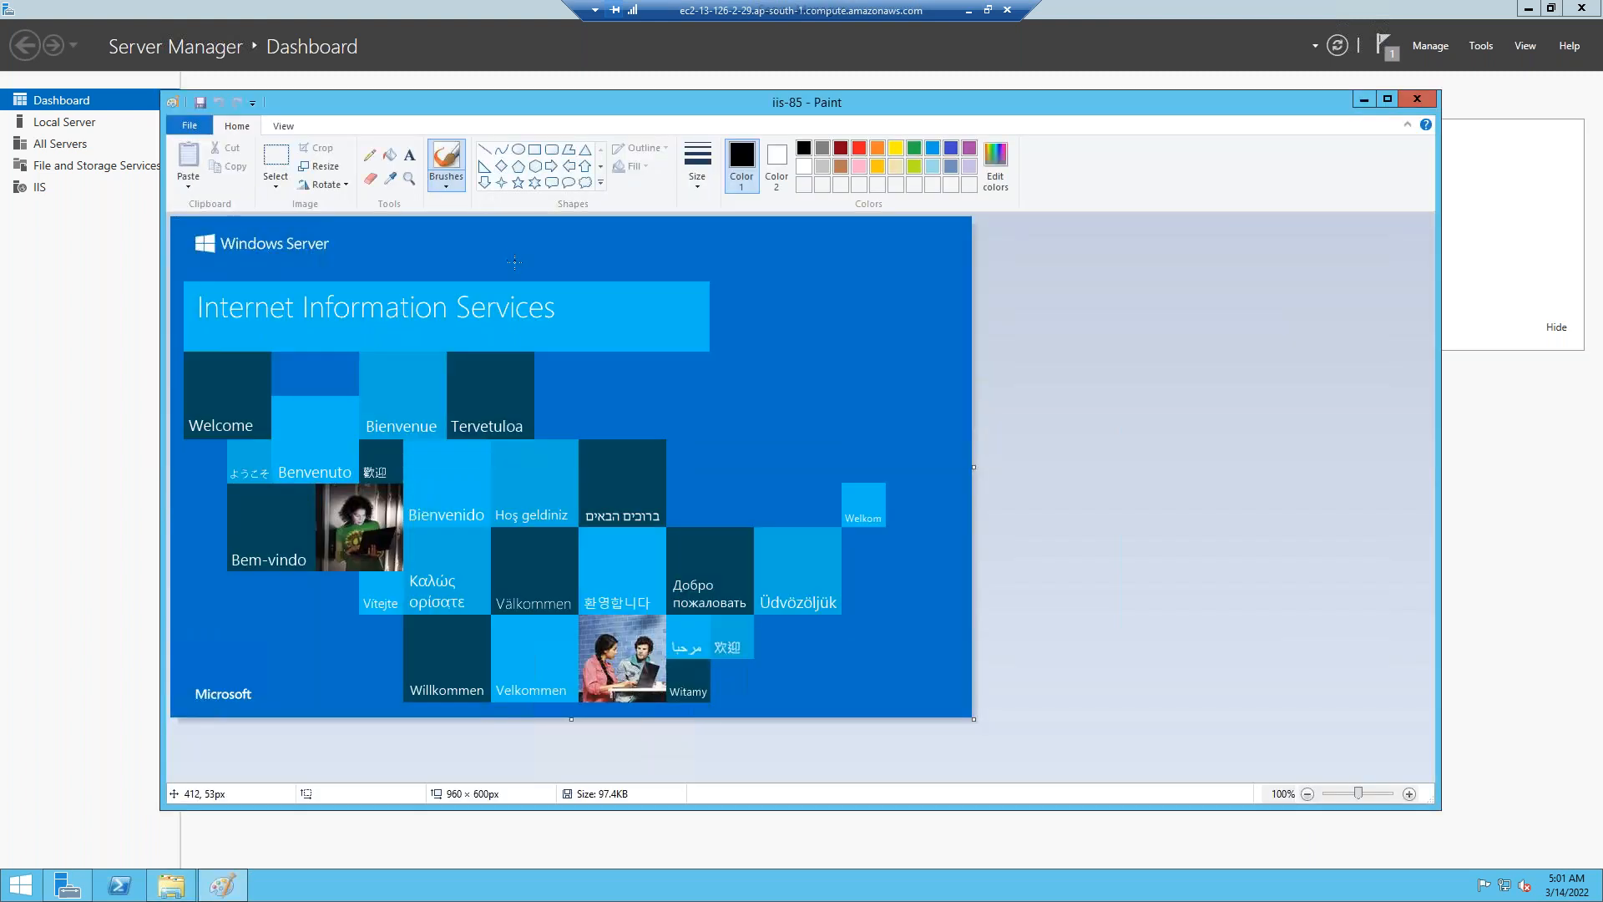
{"action": "left_click", "coordinate": [407, 160]}
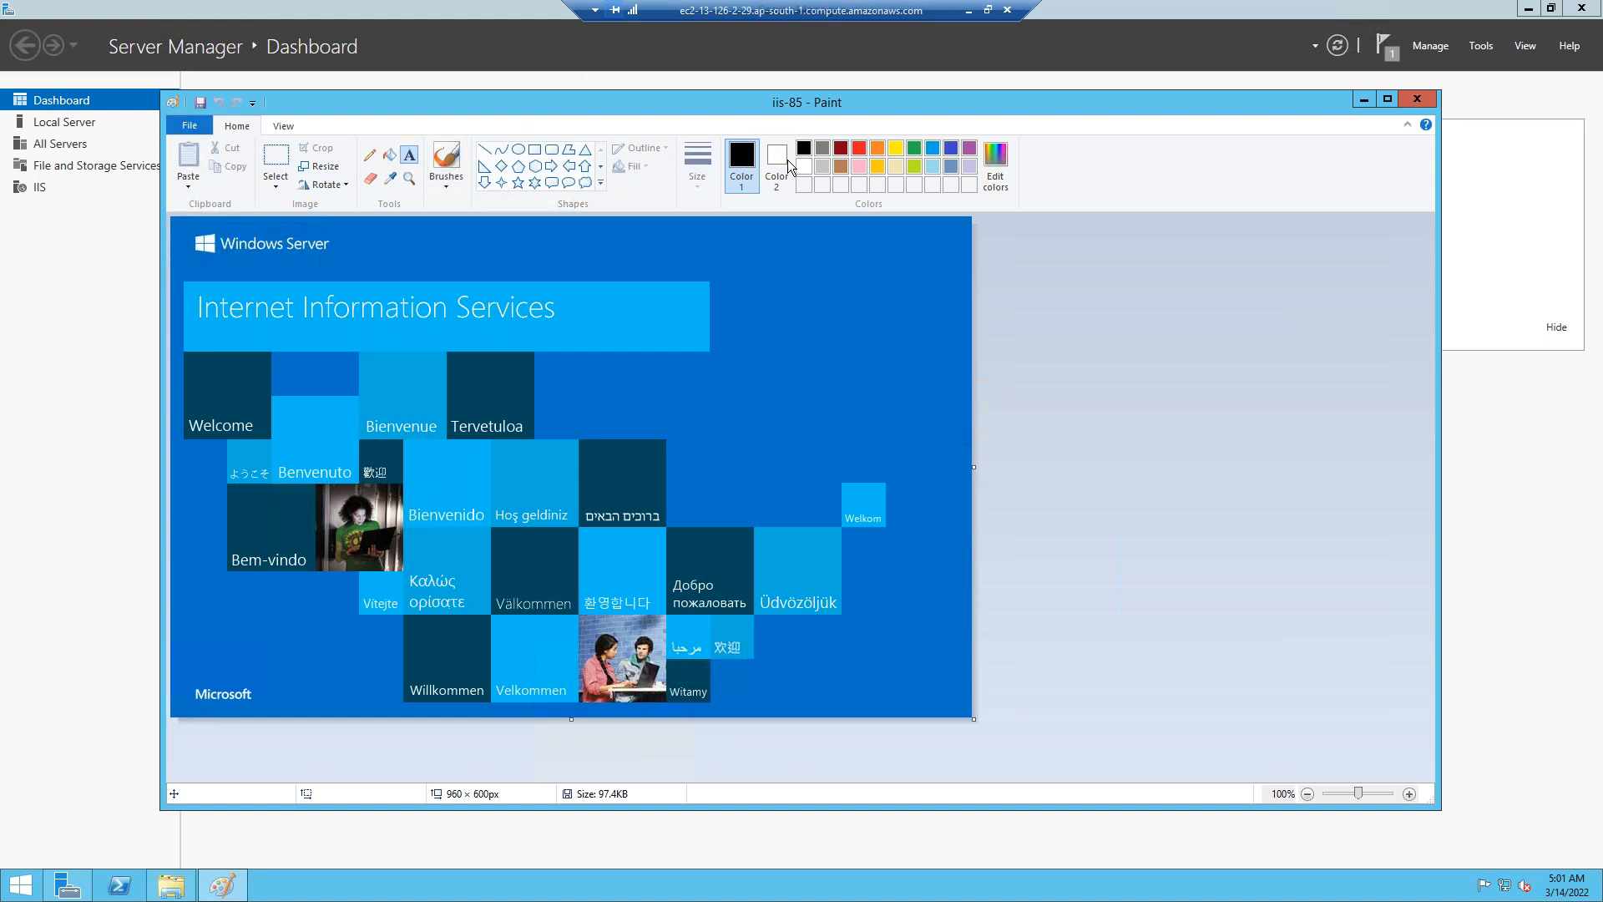
Add a 'Web 2' text label near the image top, bold at size 36.
{"action": "left_click", "coordinate": [467, 221]}
{"action": "left_click_drag", "start_coordinate": [586, 238], "coordinate": [787, 361]}
{"action": "type", "text": "Web"}
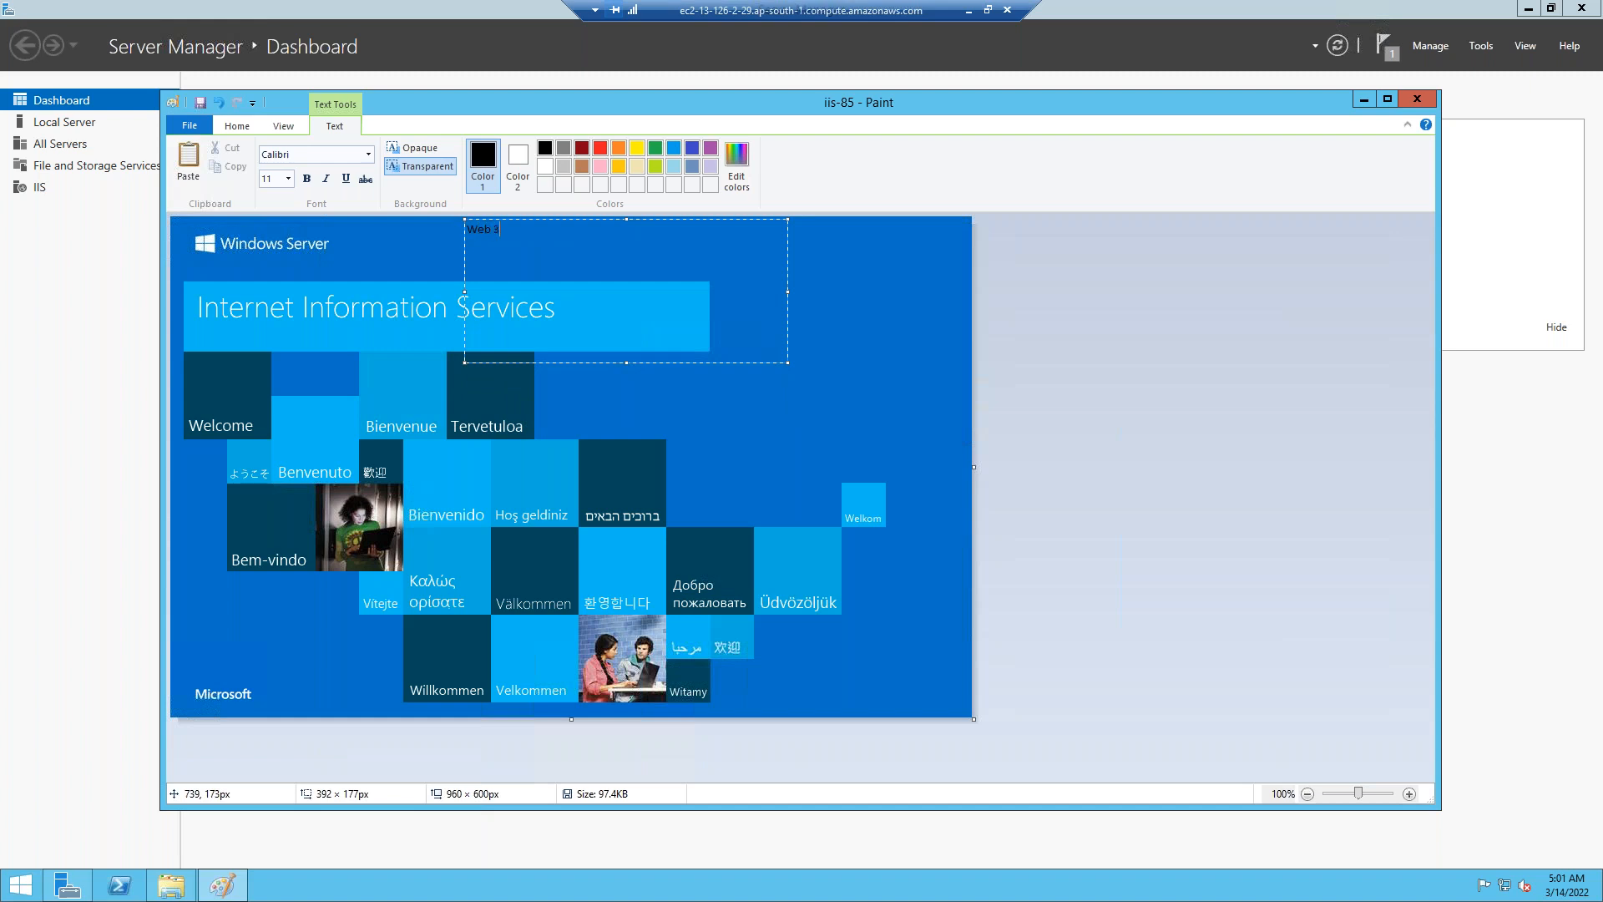
{"action": "type", "text": " 2"}
{"action": "key", "text": "ctrl+a"}
{"action": "left_click", "coordinate": [306, 178]}
{"action": "left_click", "coordinate": [287, 179]}
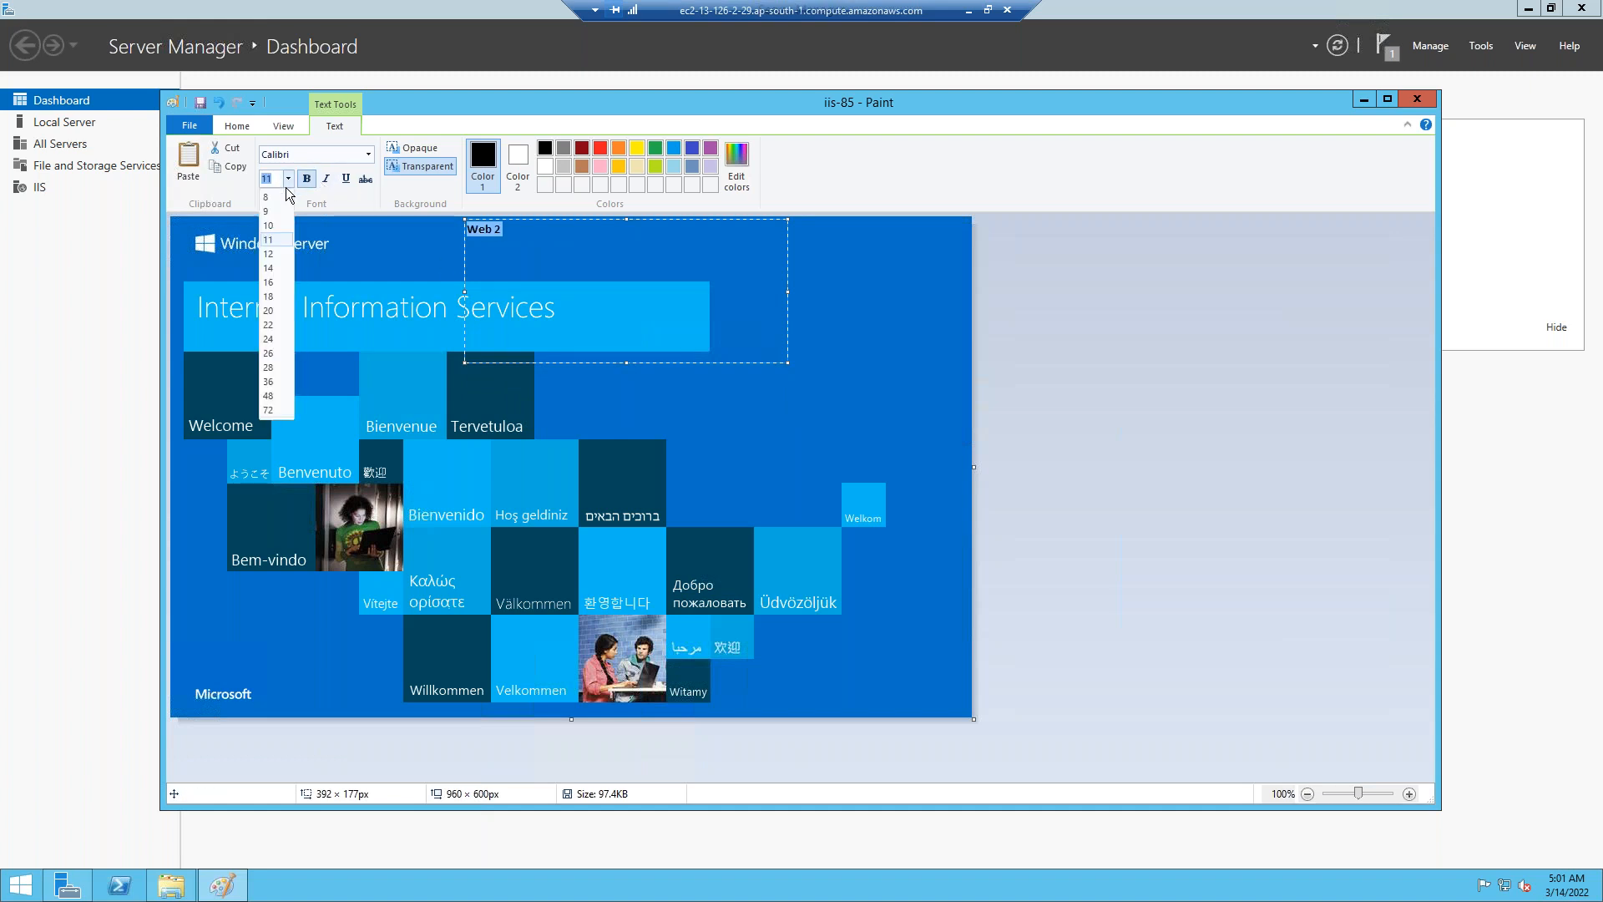
{"action": "left_click", "coordinate": [268, 381]}
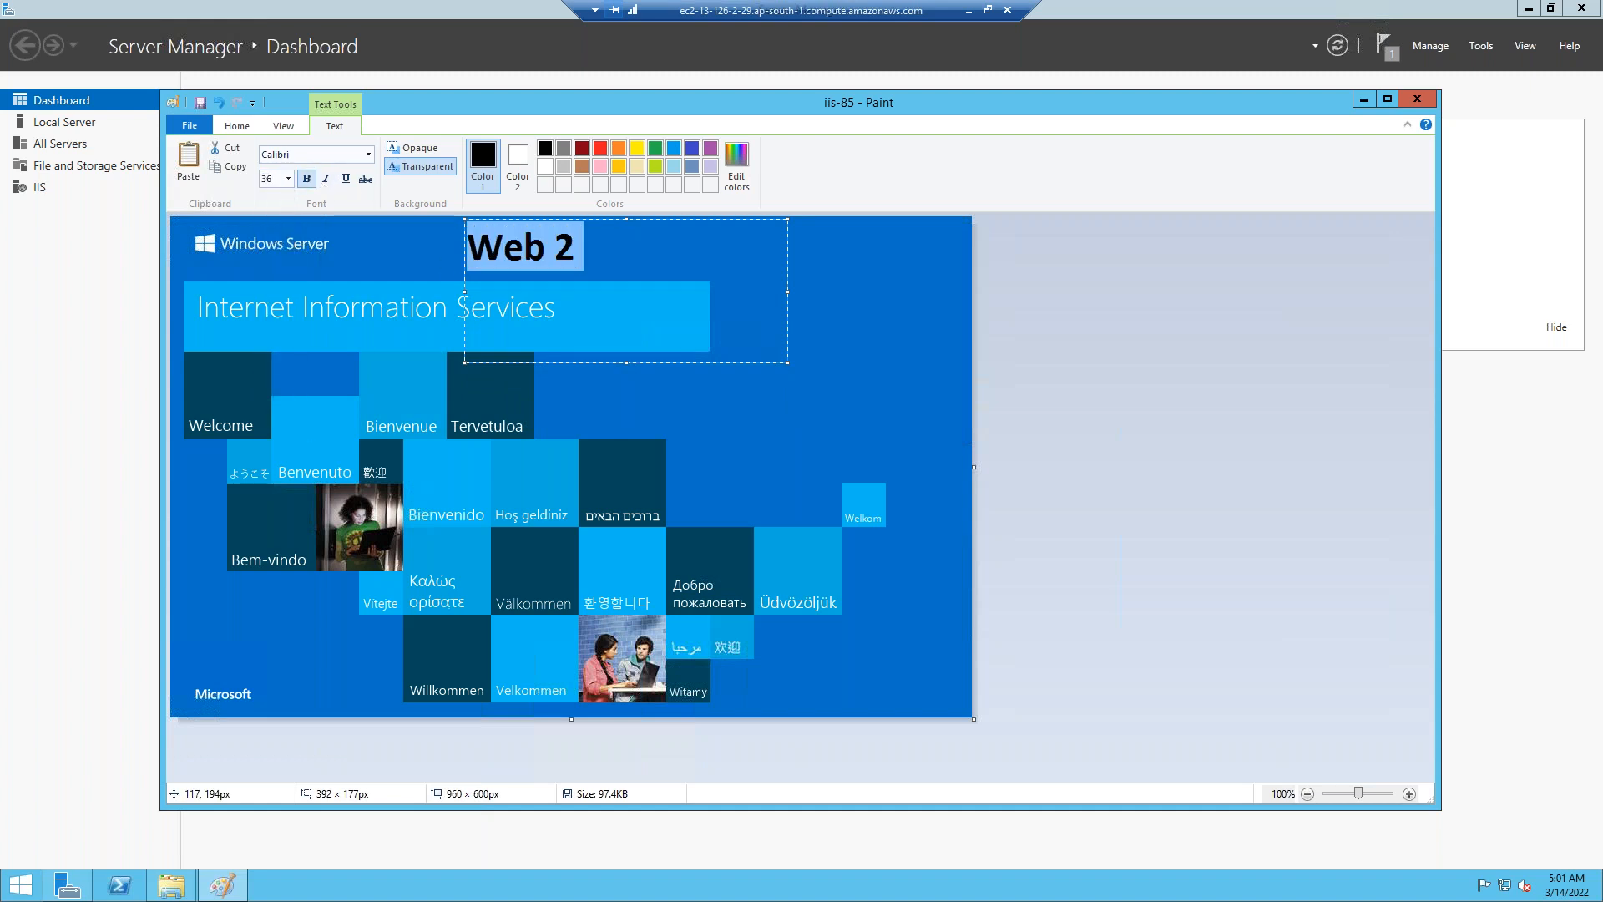
{"action": "left_click", "coordinate": [276, 390]}
Paste three more 'Web 2' labels, save the image, and end the Web2 remote session.
{"action": "left_click", "coordinate": [276, 390]}
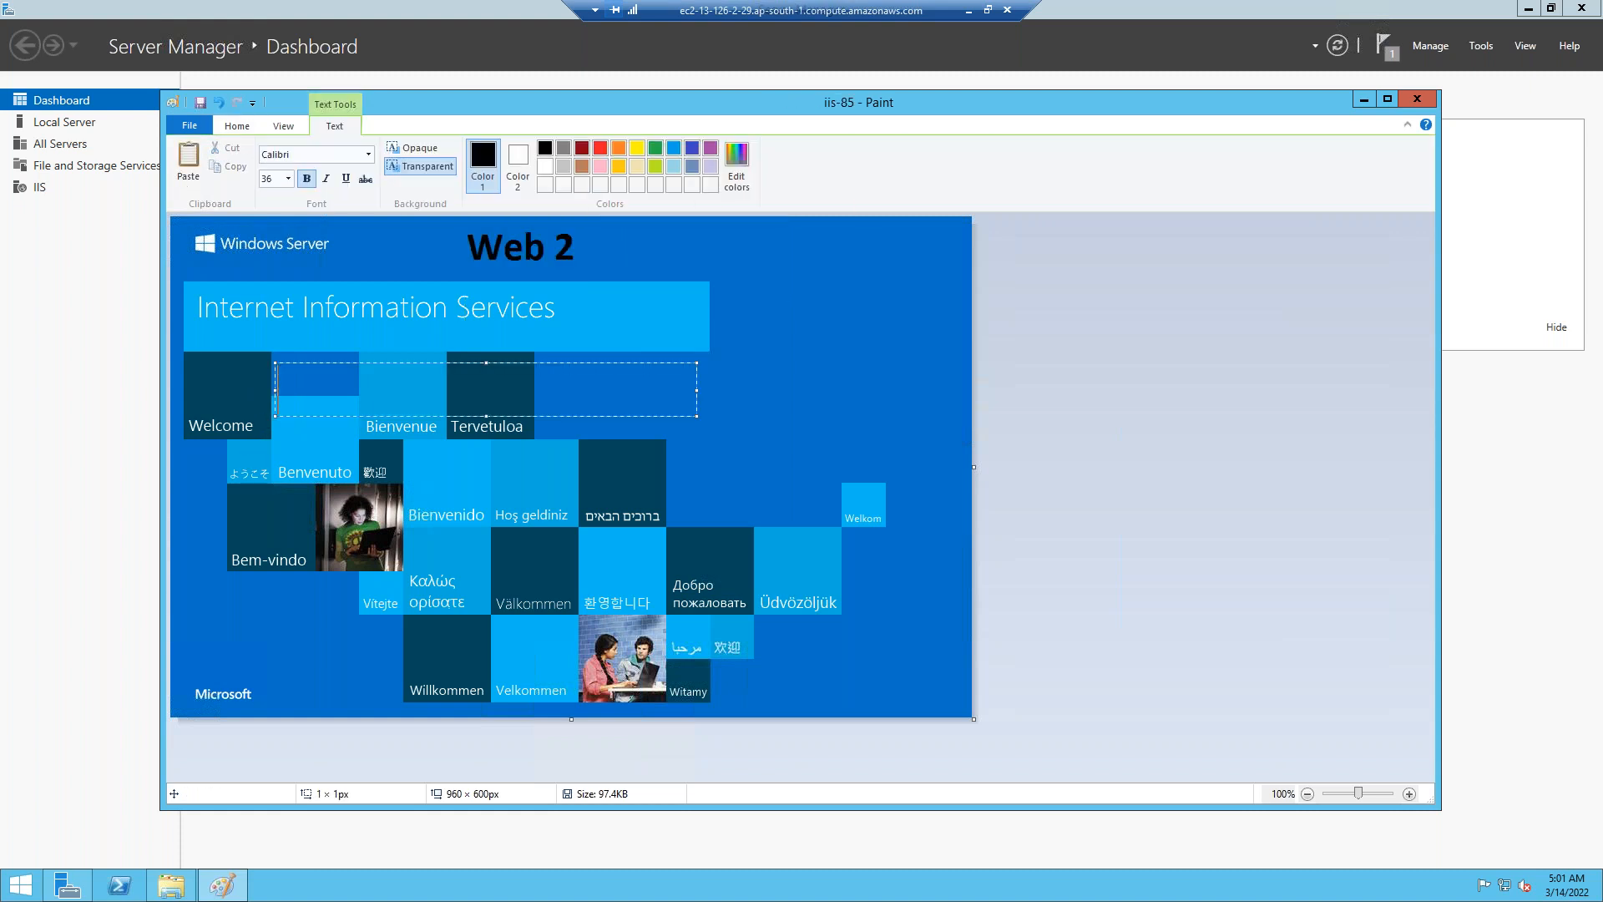
{"action": "key", "text": "ctrl+v"}
{"action": "left_click", "coordinate": [577, 514]}
{"action": "left_click", "coordinate": [577, 514]}
{"action": "key", "text": "ctrl+v"}
{"action": "left_click", "coordinate": [662, 343]}
{"action": "left_click", "coordinate": [662, 342]}
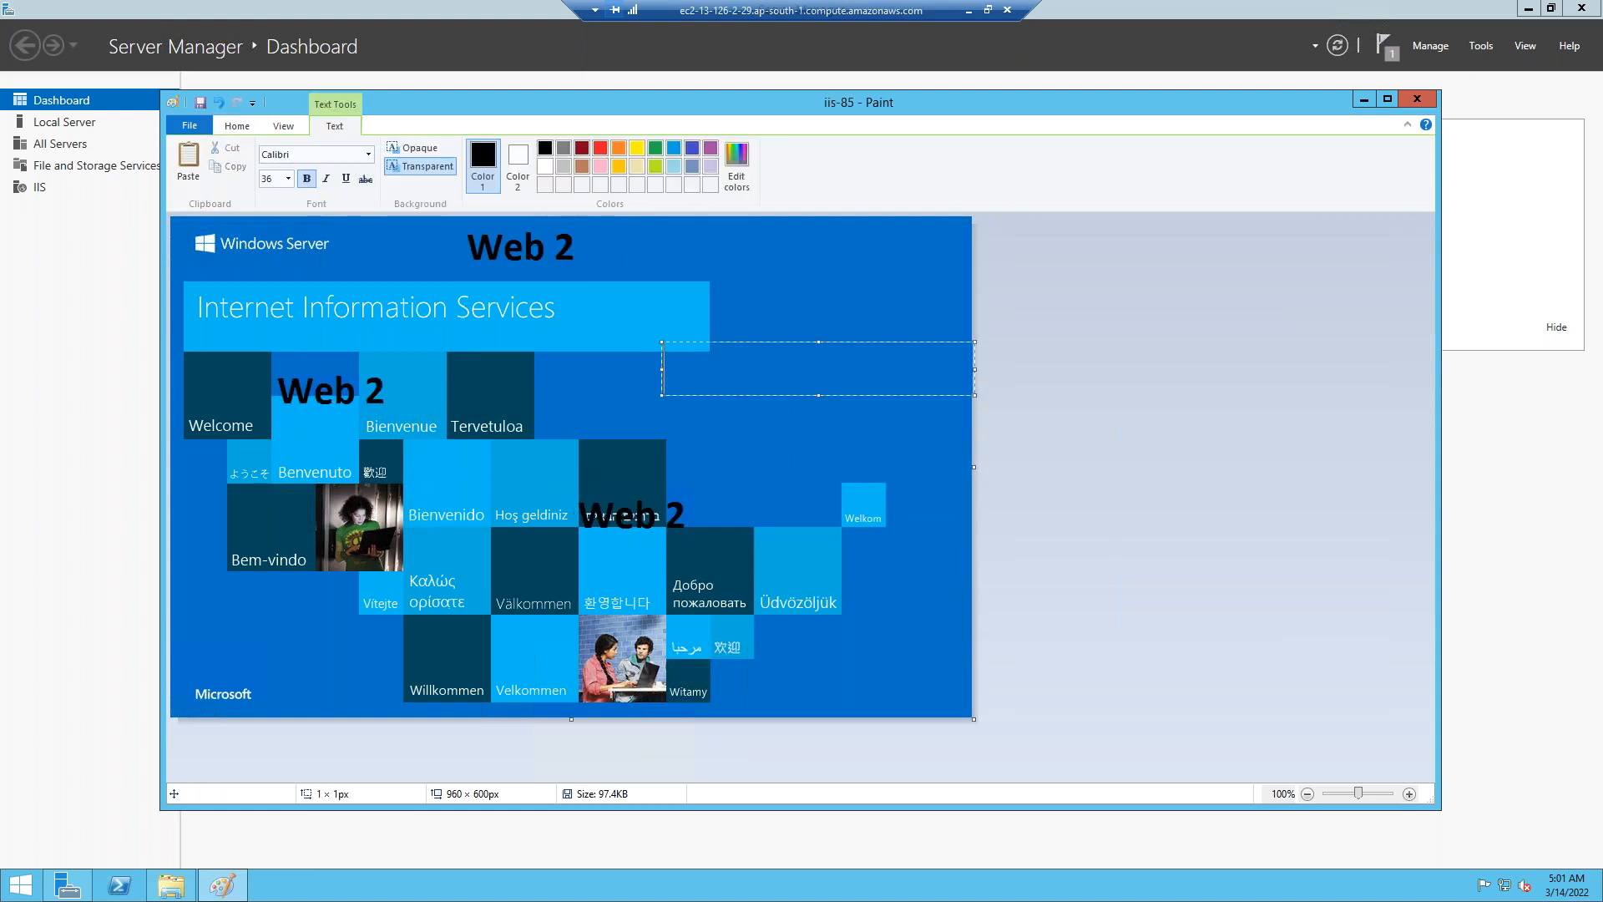
{"action": "key", "text": "ctrl+v"}
{"action": "key", "text": "ctrl+s"}
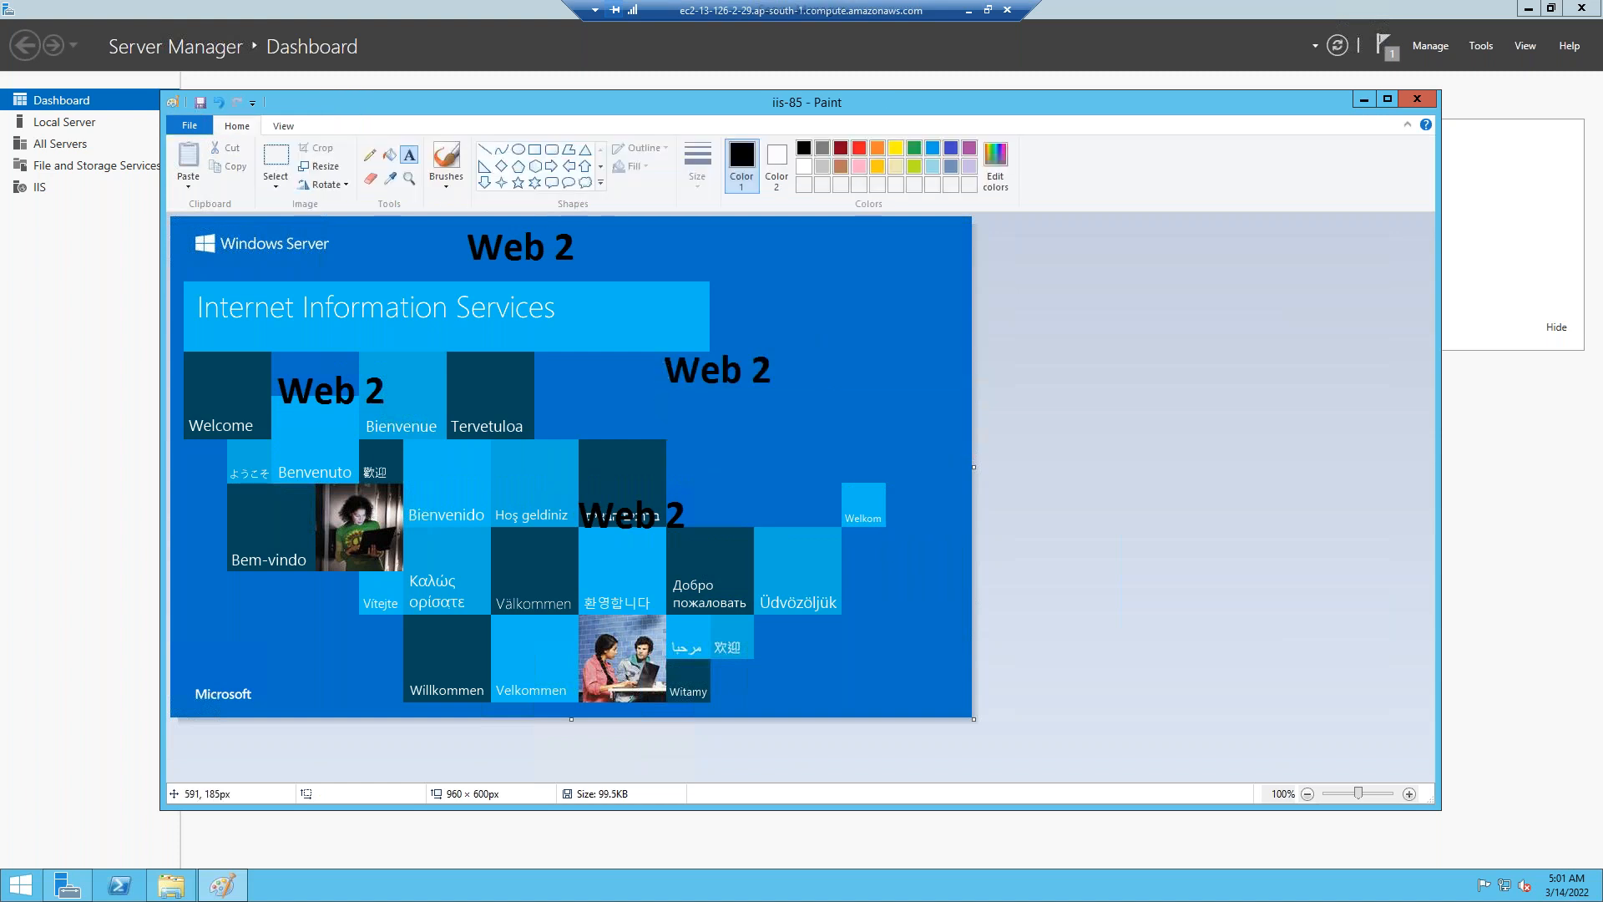
{"action": "left_click", "coordinate": [1005, 11]}
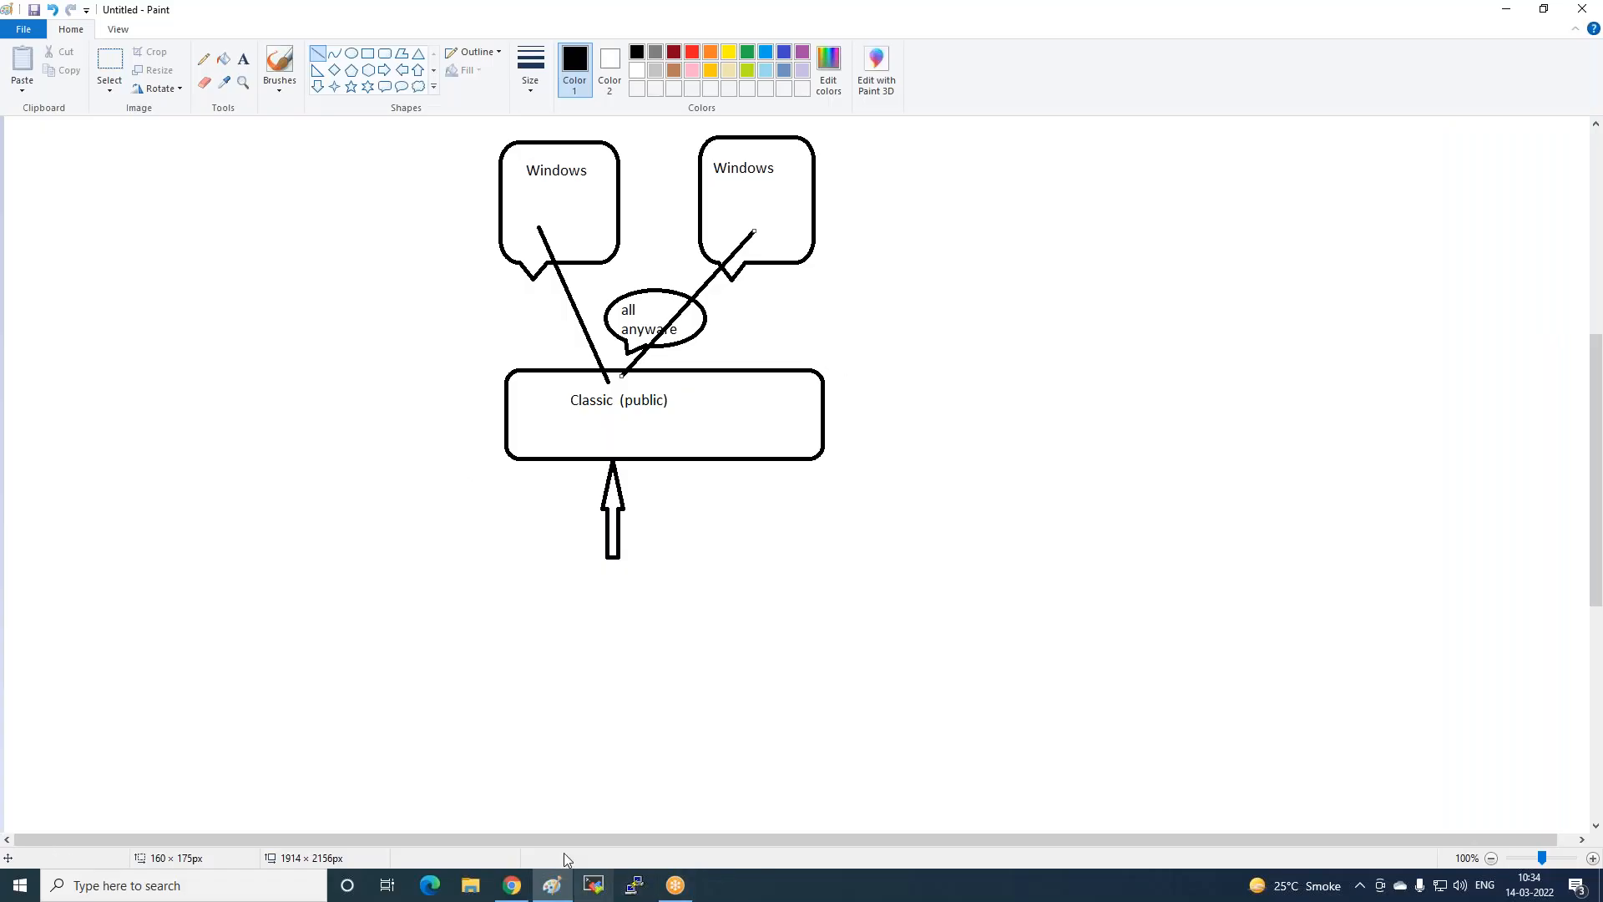
Copy Web2-ZoneB's public IPv4 (13.126.2.29) and load it in a new tab.
{"action": "left_click", "coordinate": [510, 885]}
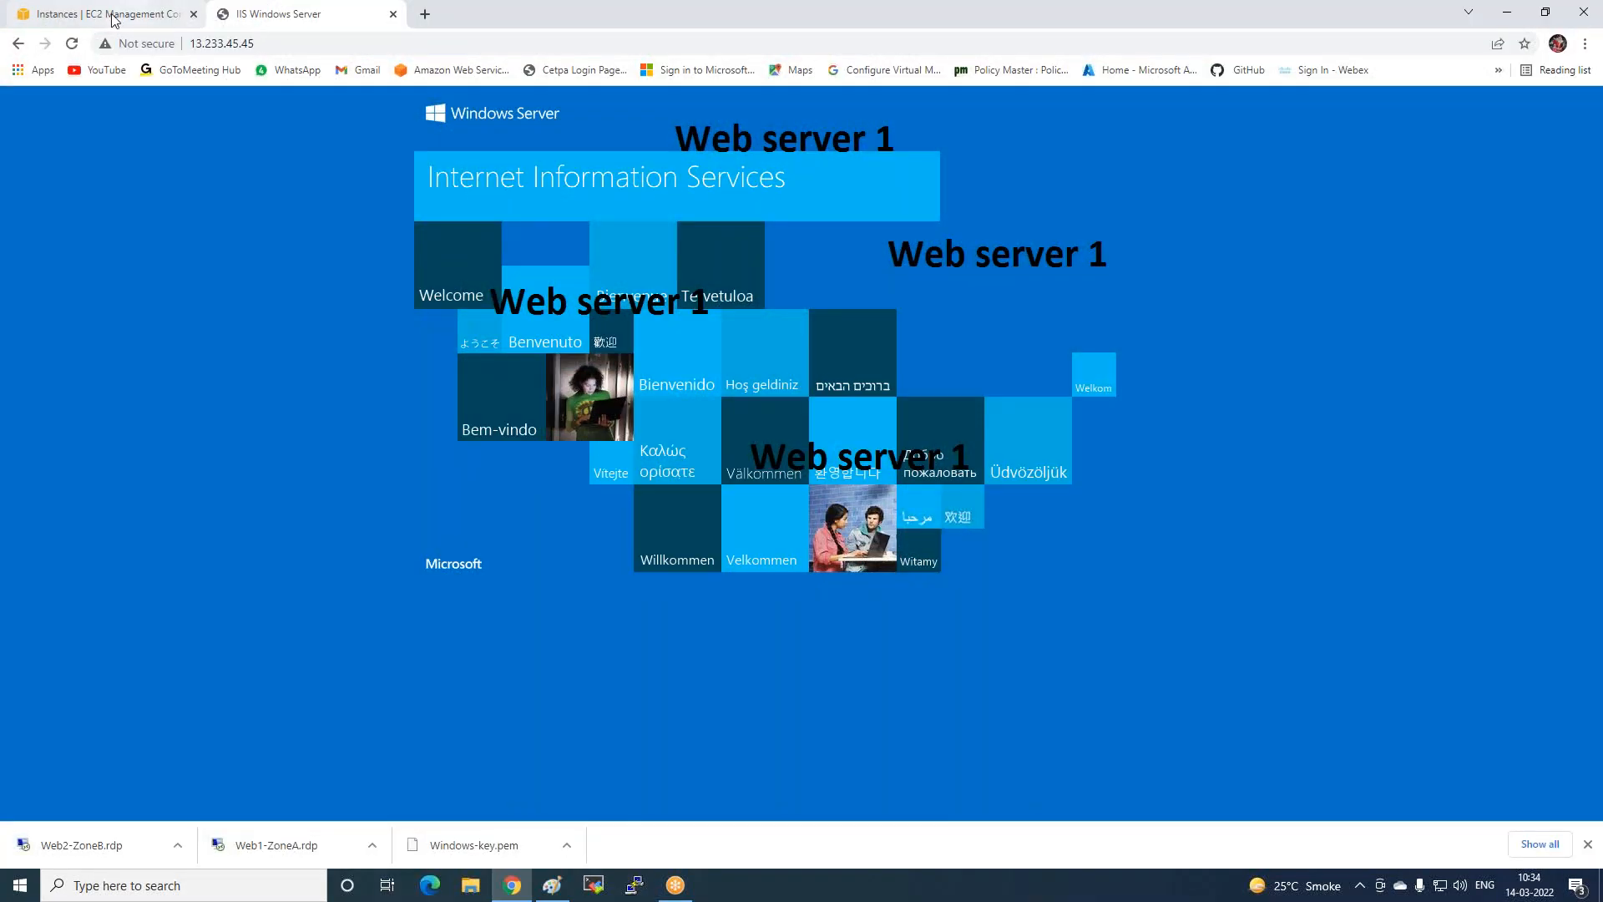
{"action": "left_click", "coordinate": [114, 18]}
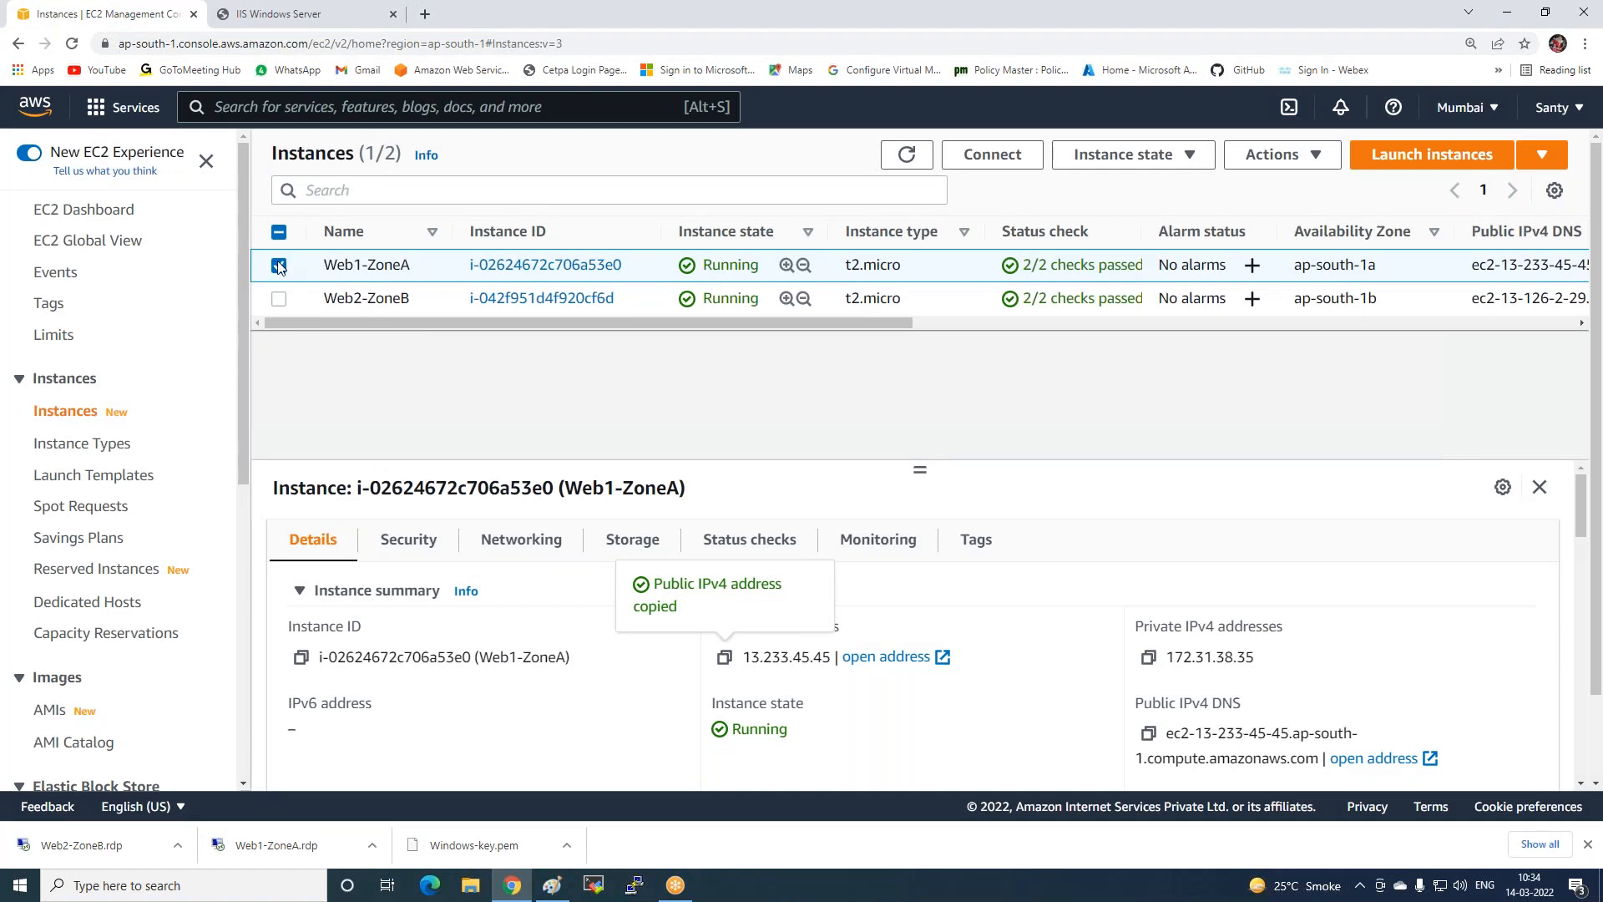
{"action": "left_click", "coordinate": [280, 300]}
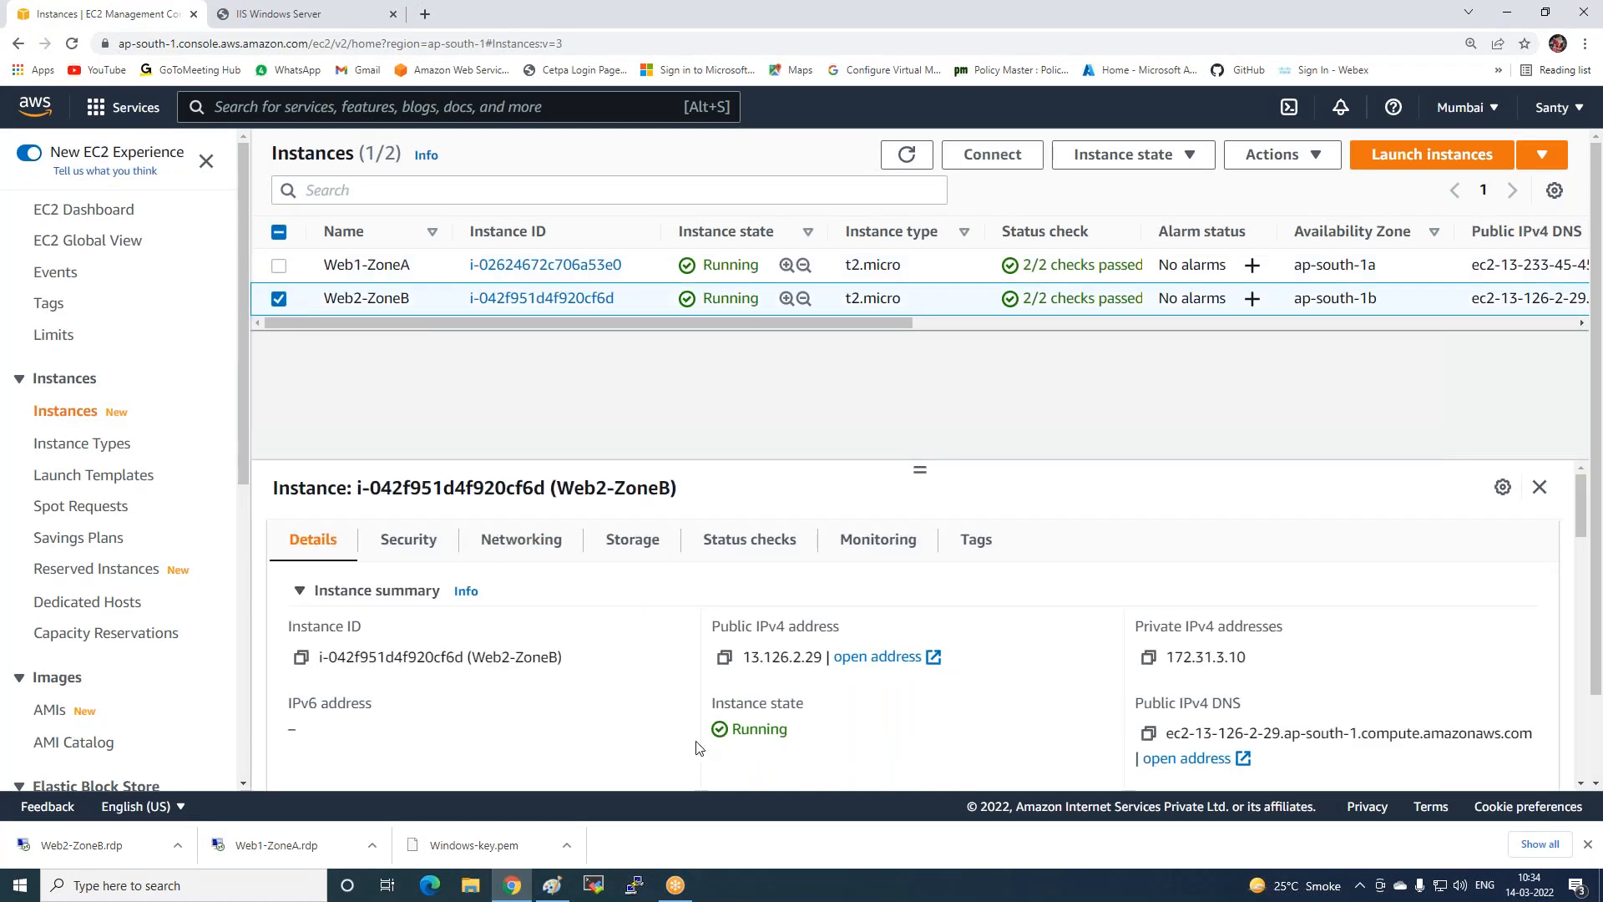
{"action": "left_click", "coordinate": [725, 658]}
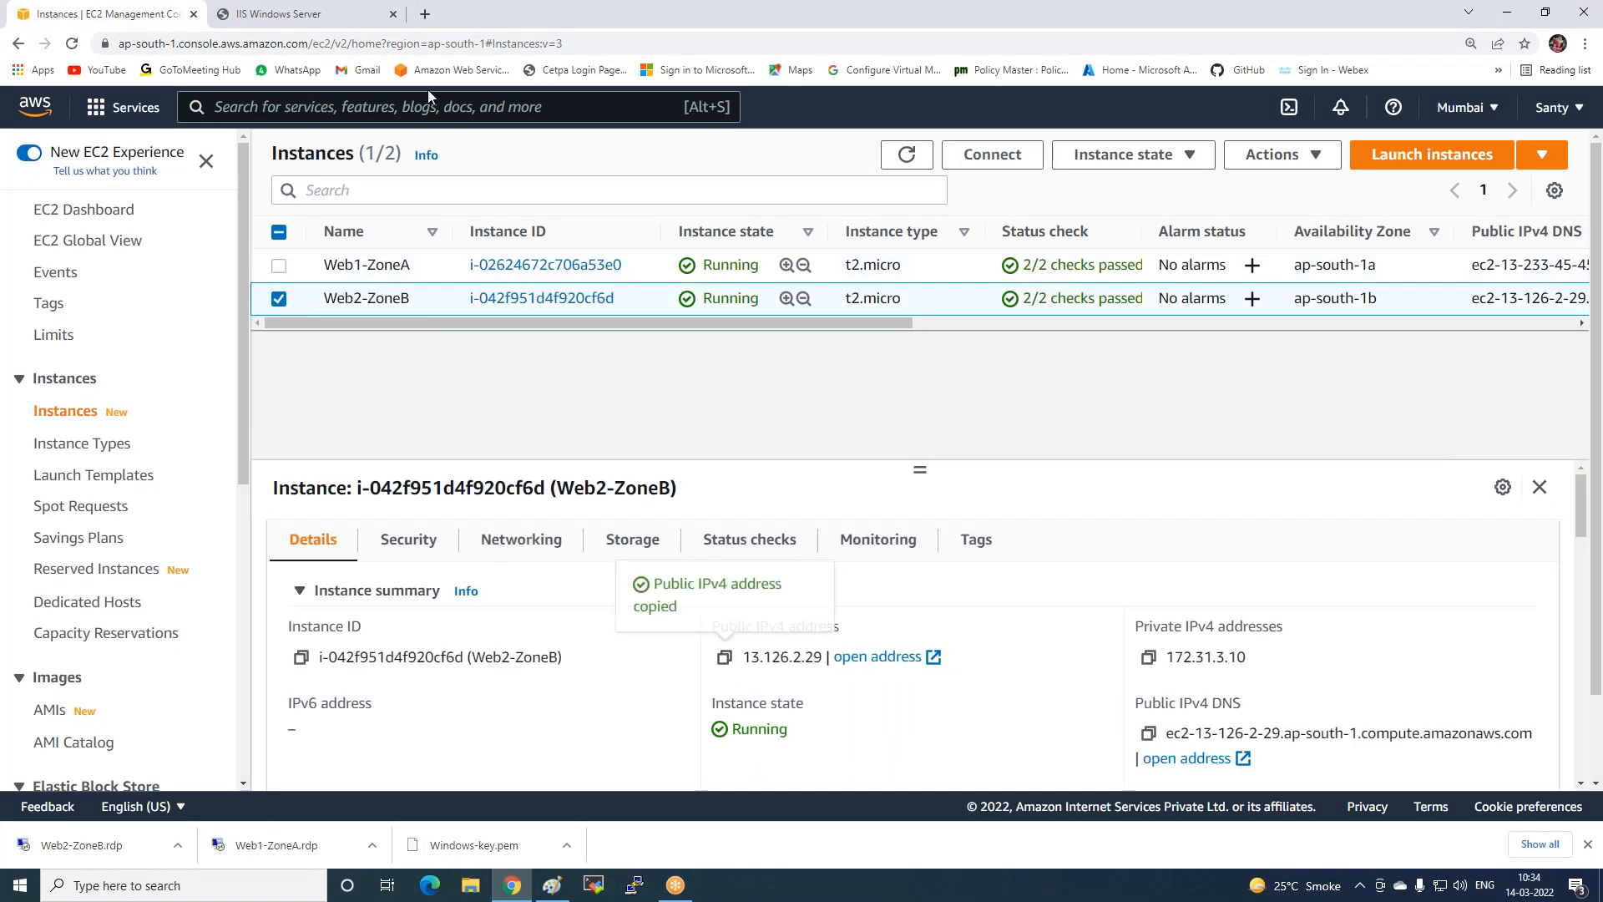
{"action": "left_click", "coordinate": [426, 15]}
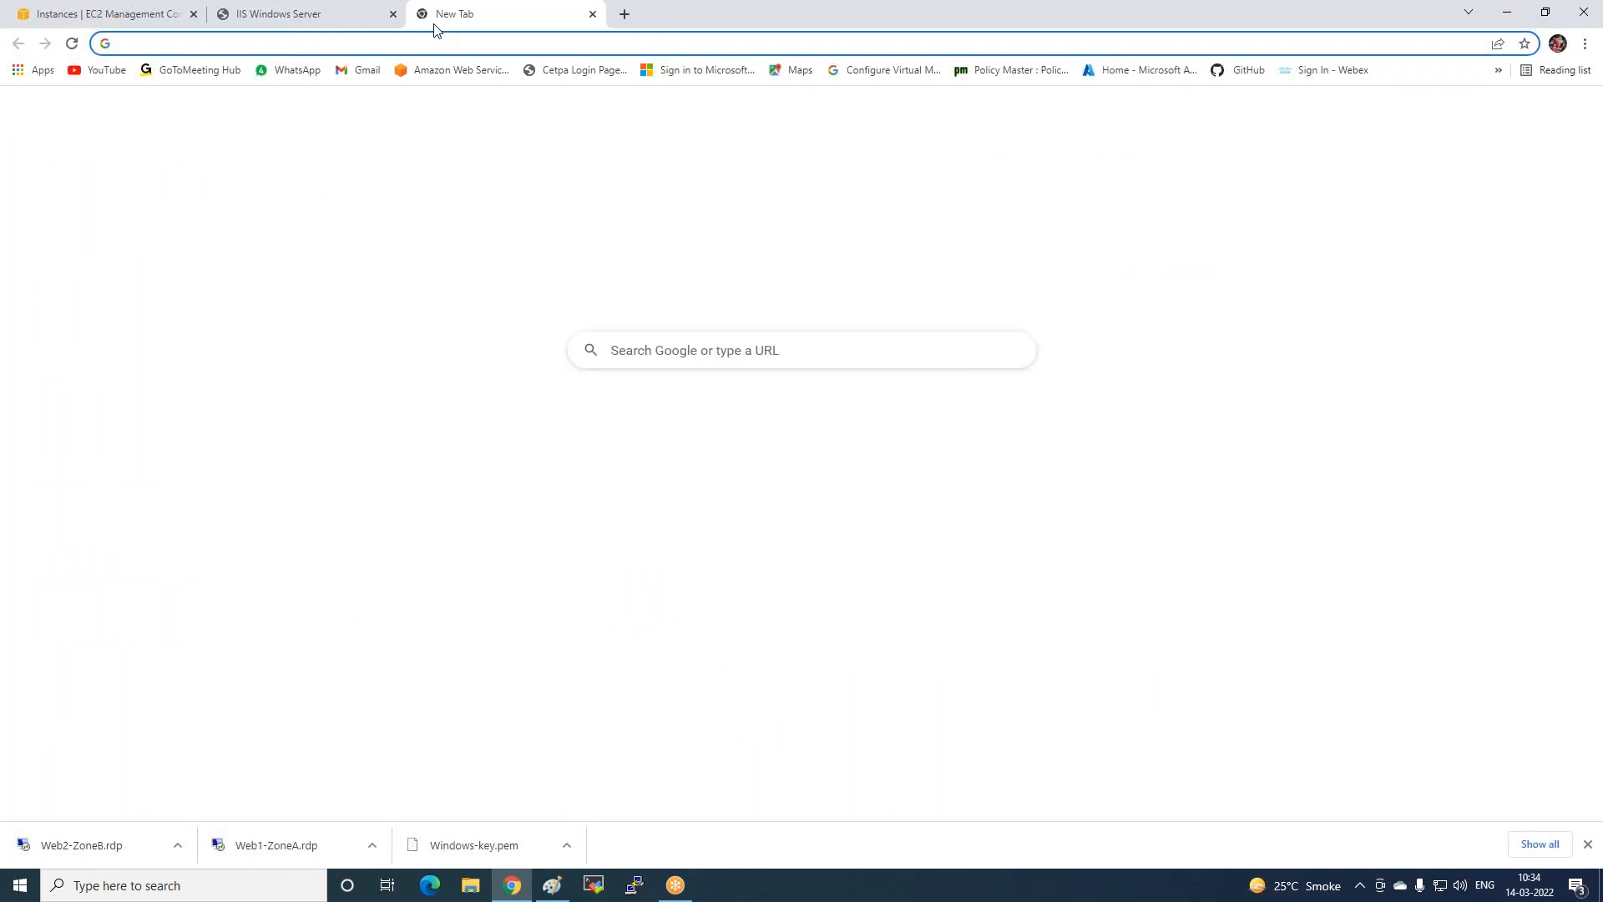
{"action": "key", "text": "ctrl+v"}
{"action": "key", "text": "Return"}
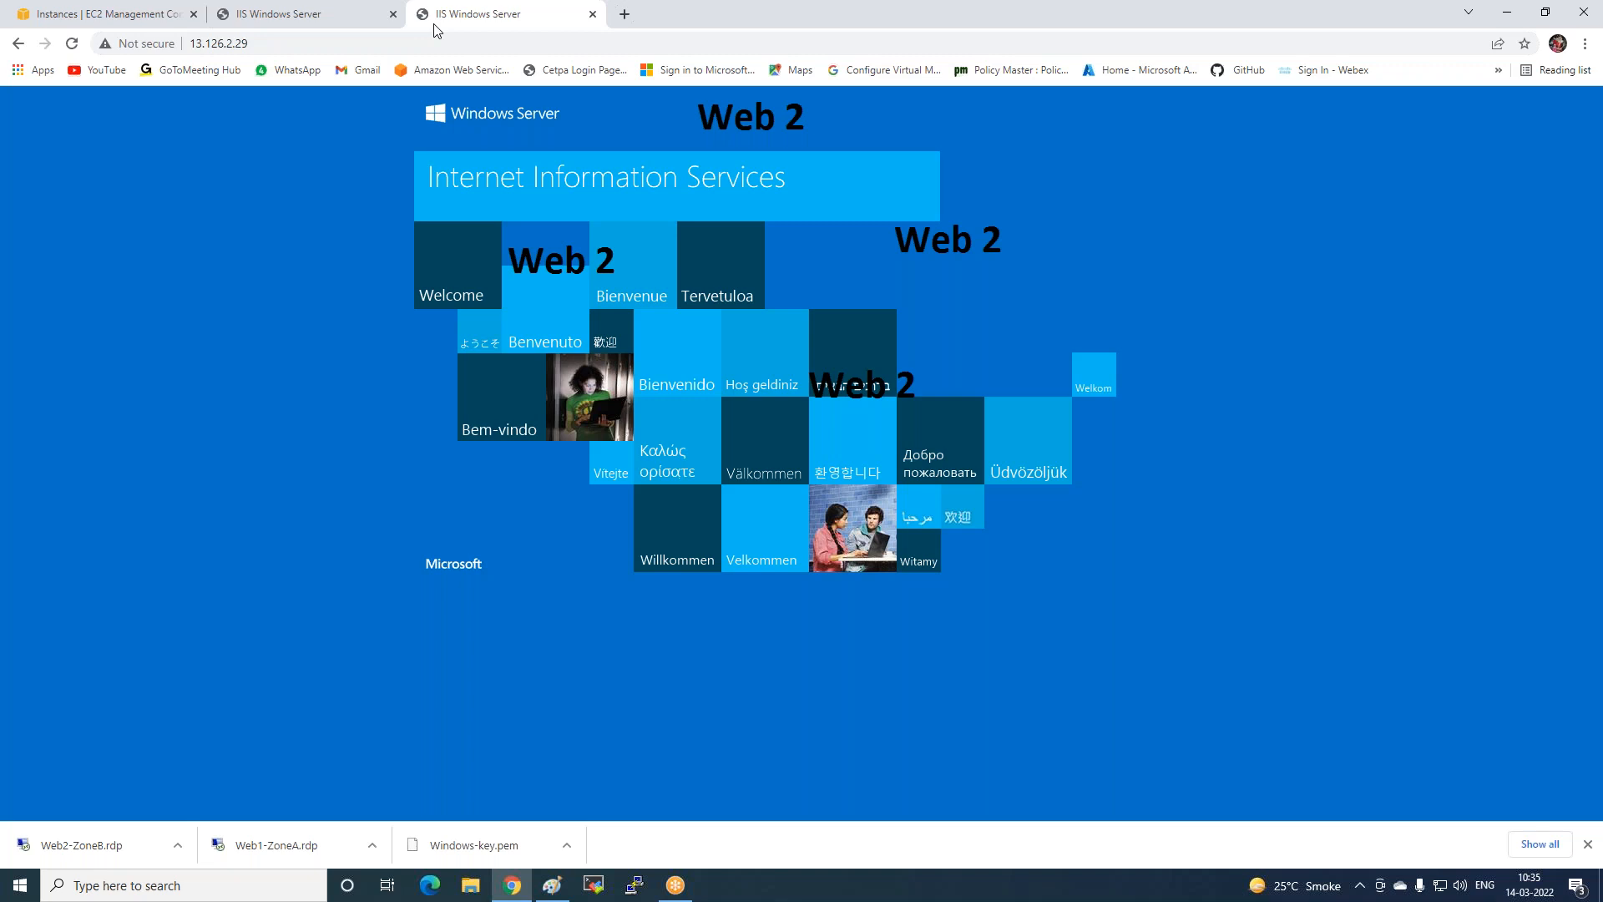
Compare the Web server 1 and Web 2 pages, then close both IIS test tabs.
{"action": "left_click", "coordinate": [284, 18]}
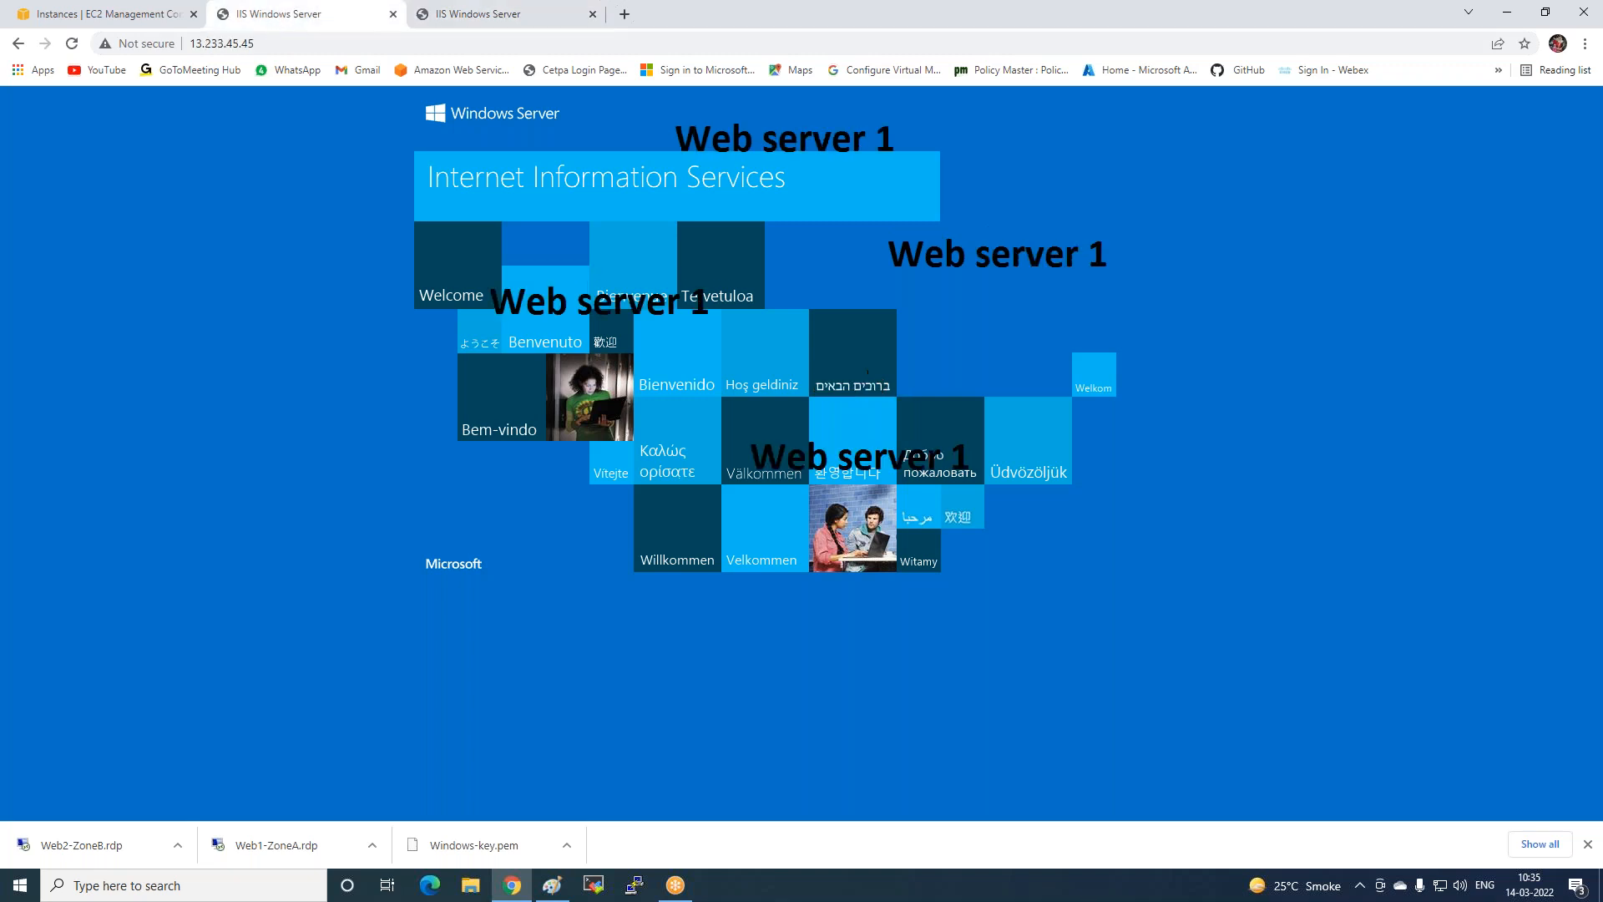
{"action": "left_click", "coordinate": [488, 17]}
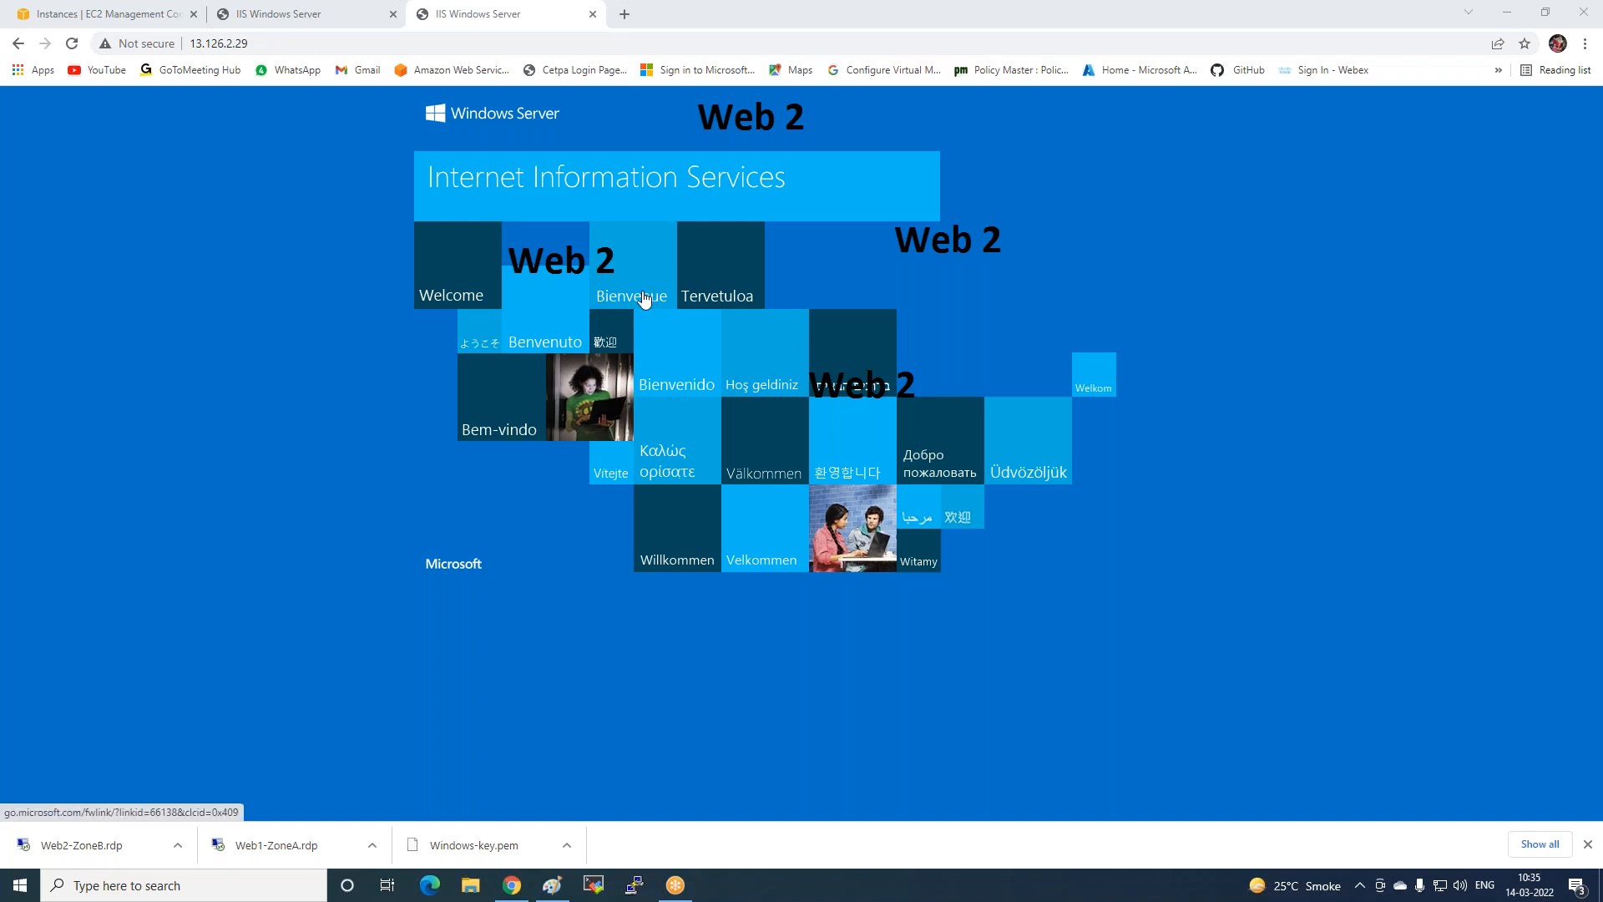
{"action": "left_click", "coordinate": [394, 14]}
{"action": "left_click", "coordinate": [393, 14]}
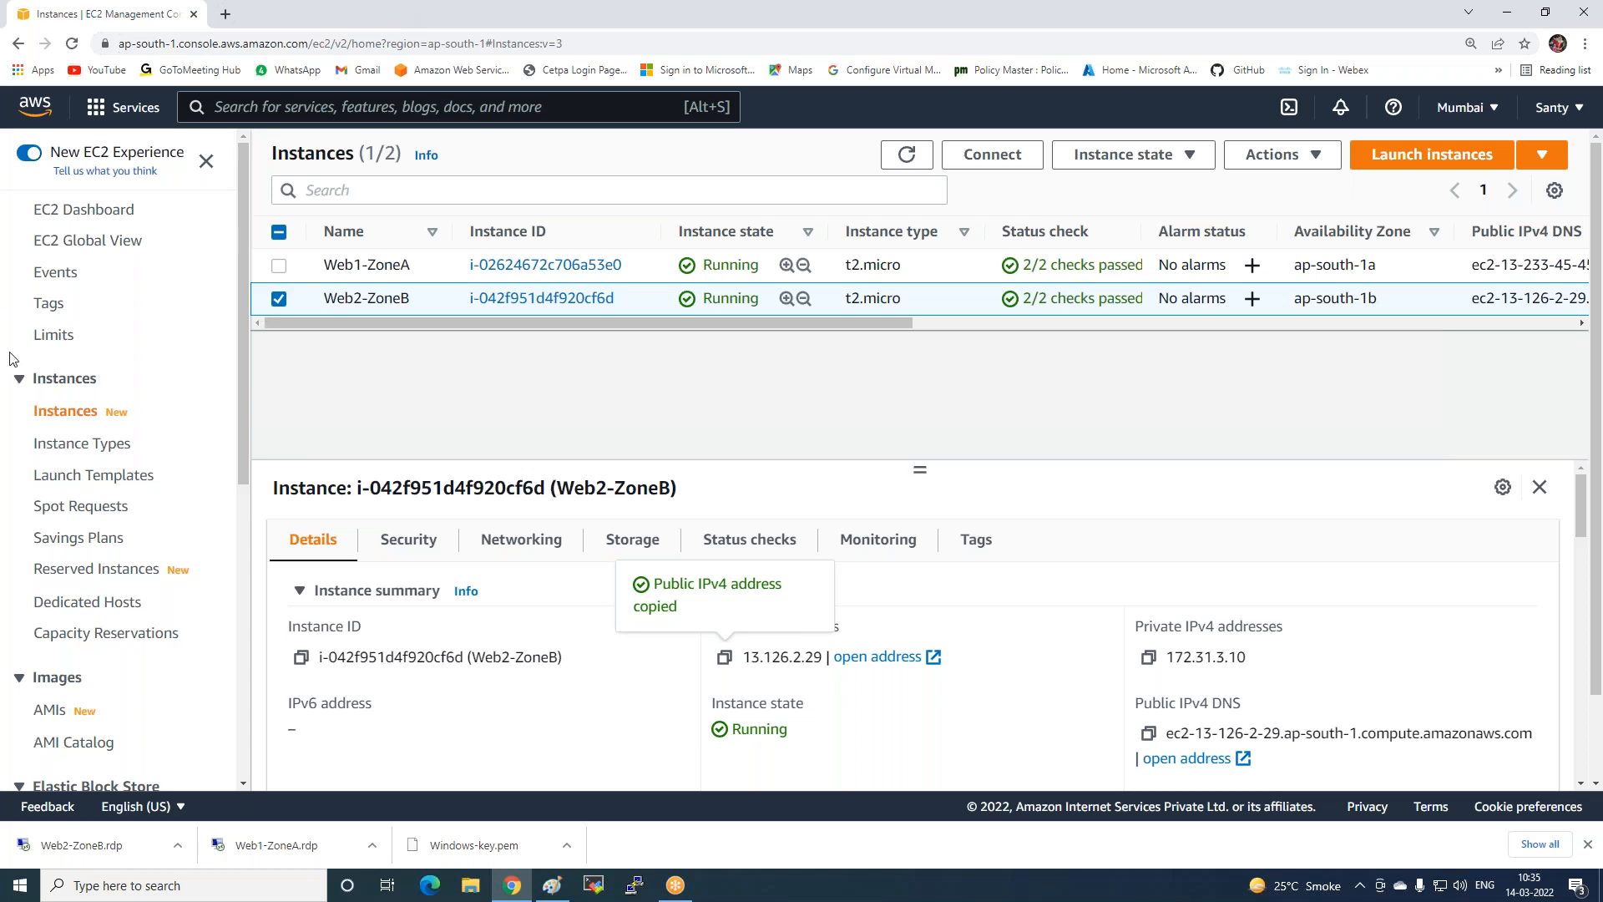
{"action": "scroll", "coordinate": [13, 359], "scroll_direction": "down", "scroll_amount": 1}
{"action": "scroll", "coordinate": [15, 302], "scroll_direction": "down", "scroll_amount": 5}
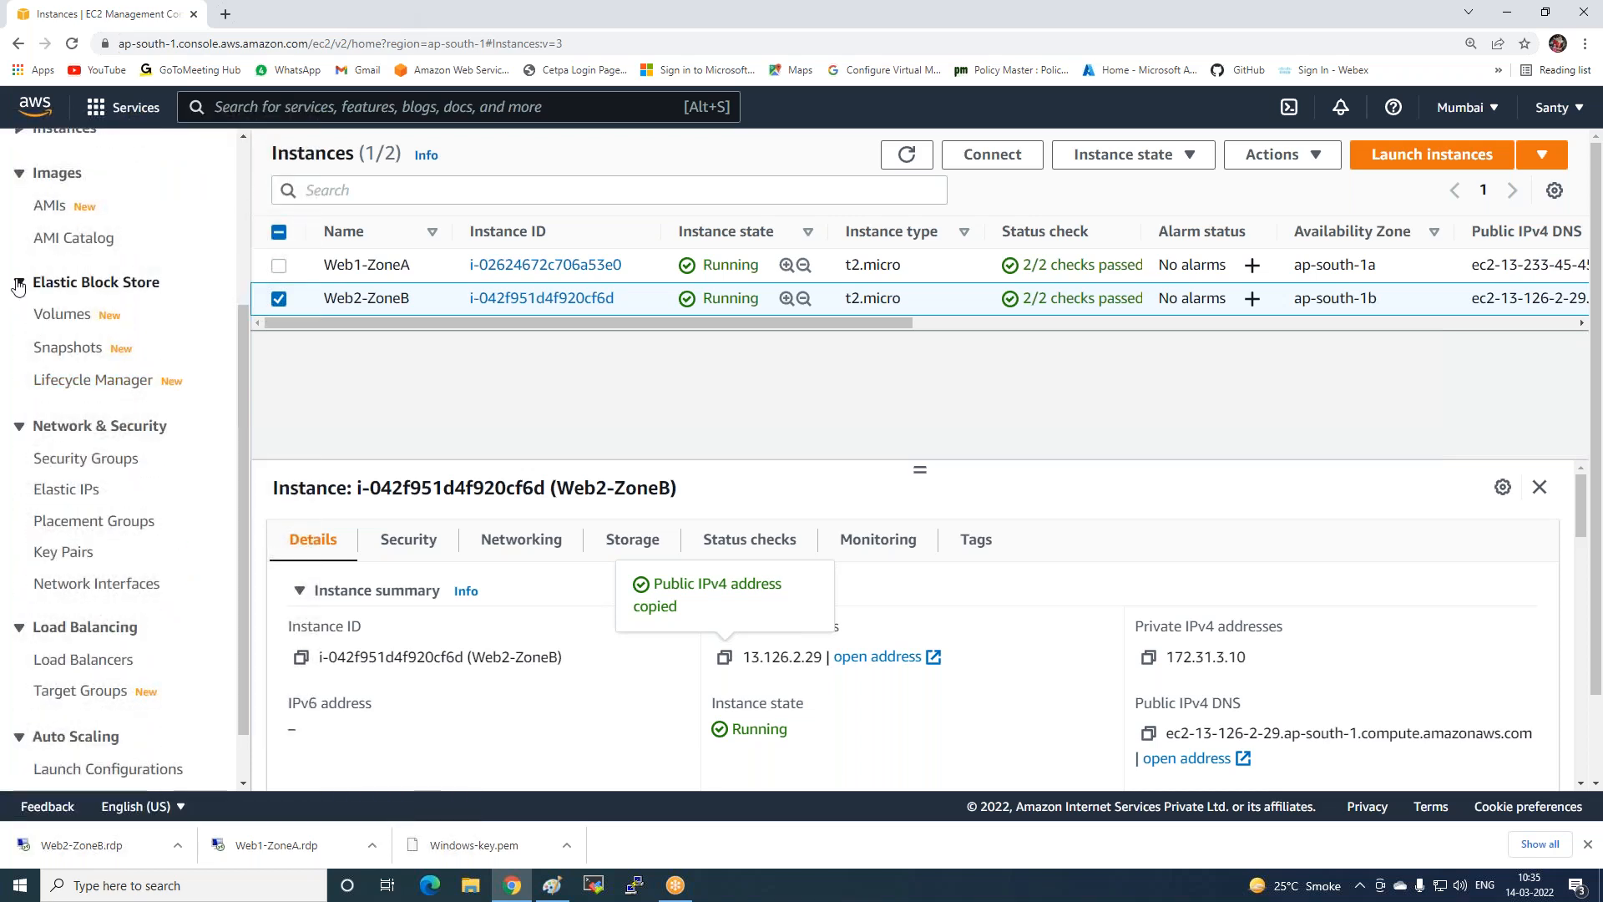
From the Load Balancers page, choose Create Load Balancer and then Create under Classic Load Balancer.
{"action": "left_click", "coordinate": [19, 284]}
{"action": "left_click", "coordinate": [19, 359]}
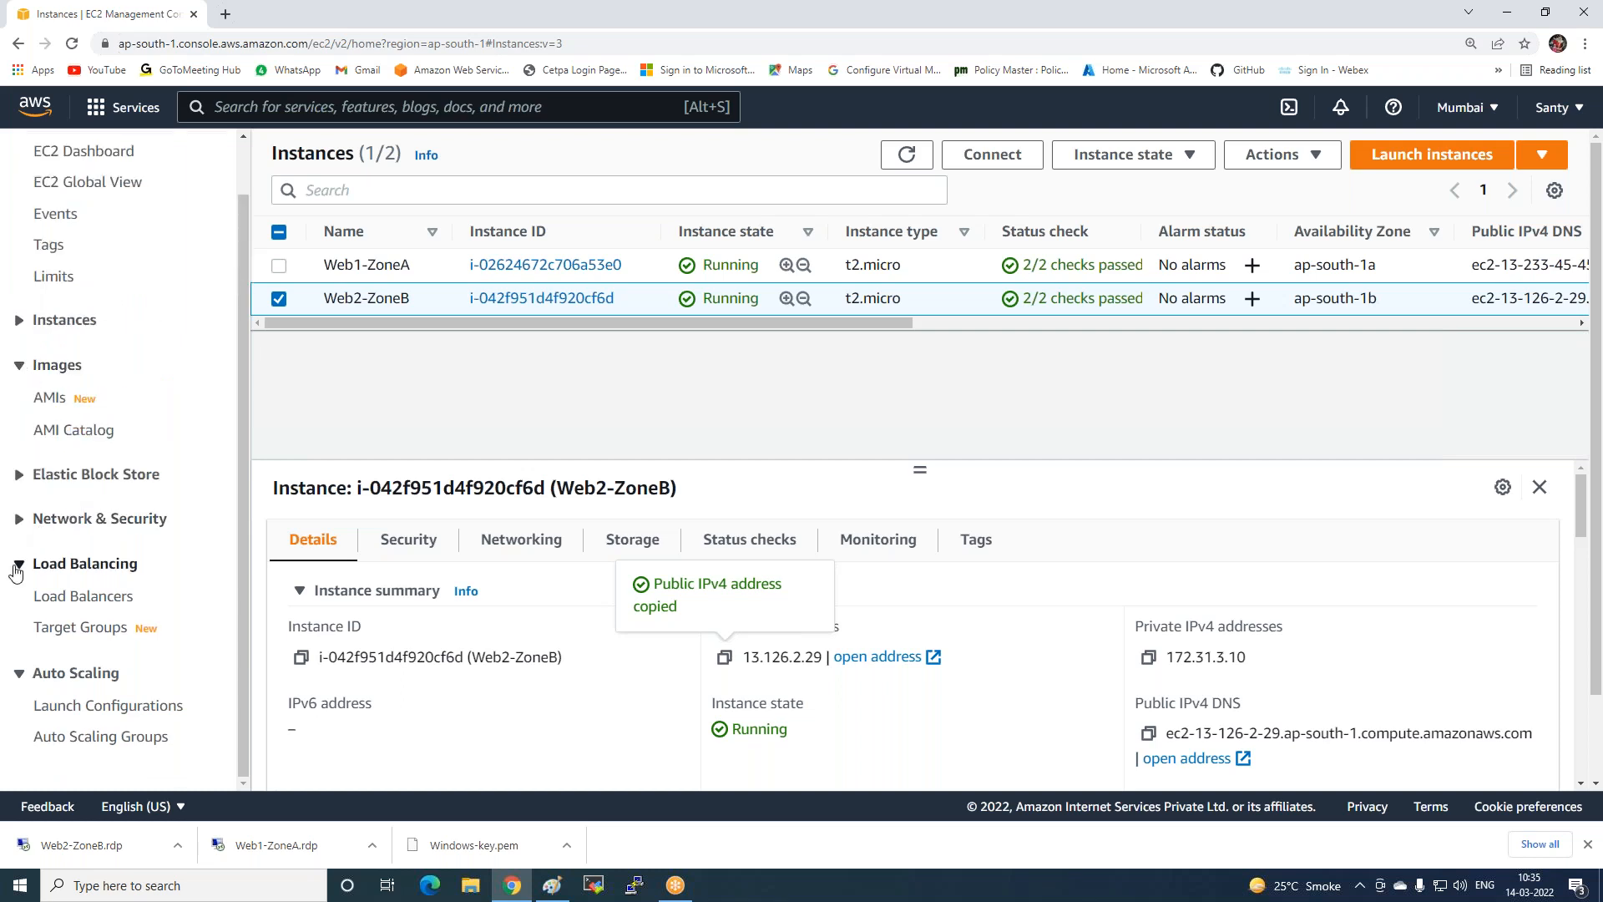
{"action": "left_click", "coordinate": [64, 599]}
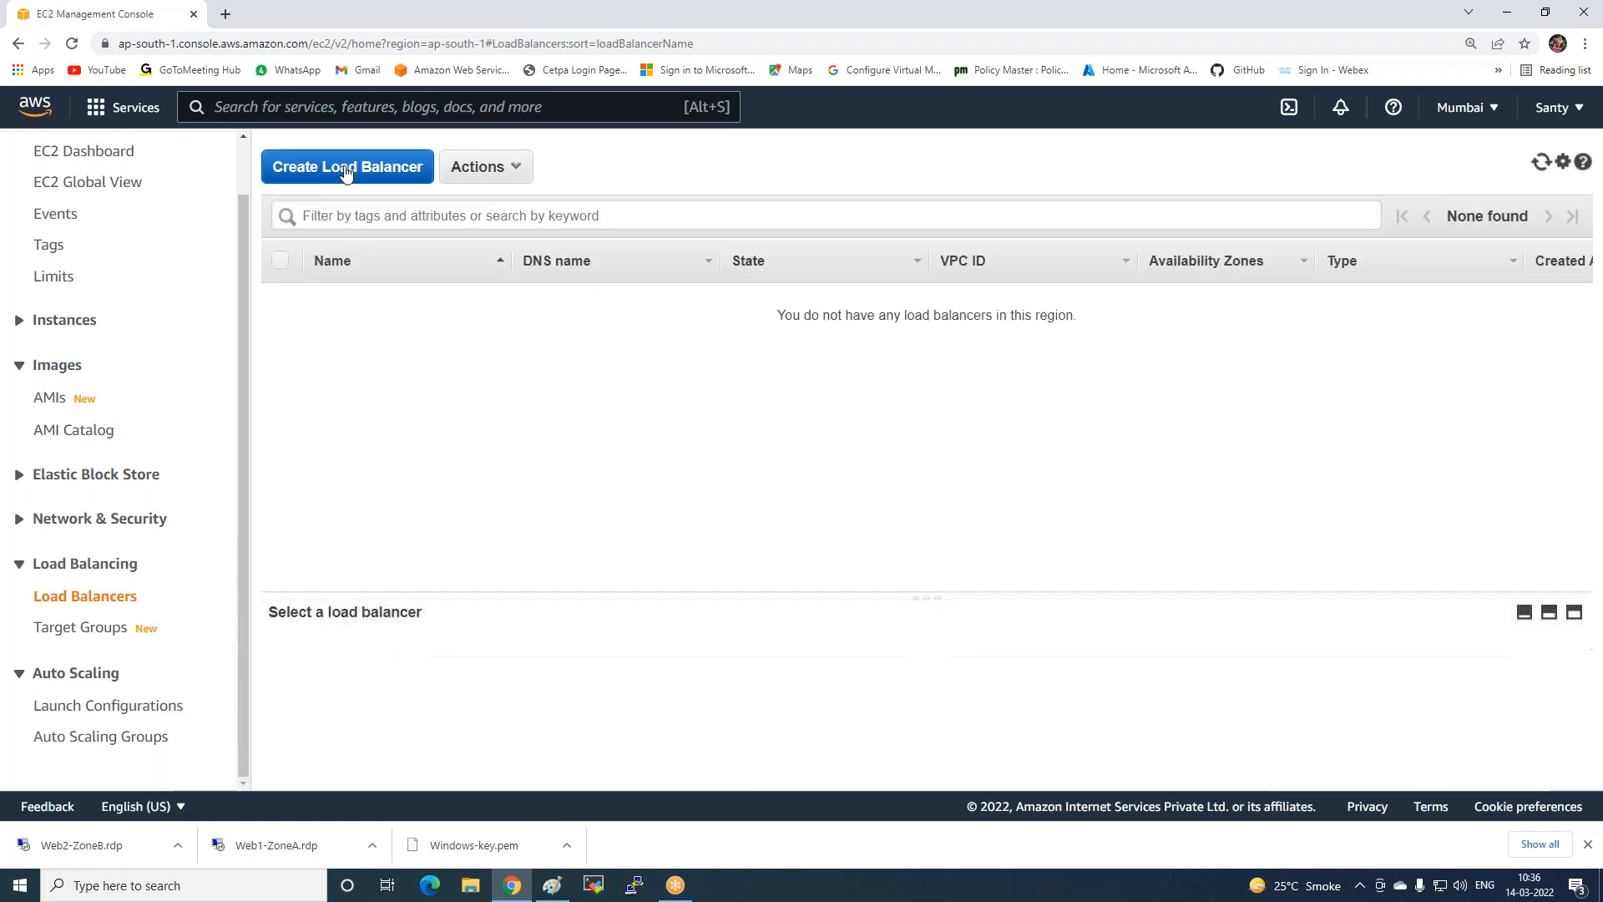
{"action": "left_click", "coordinate": [346, 170]}
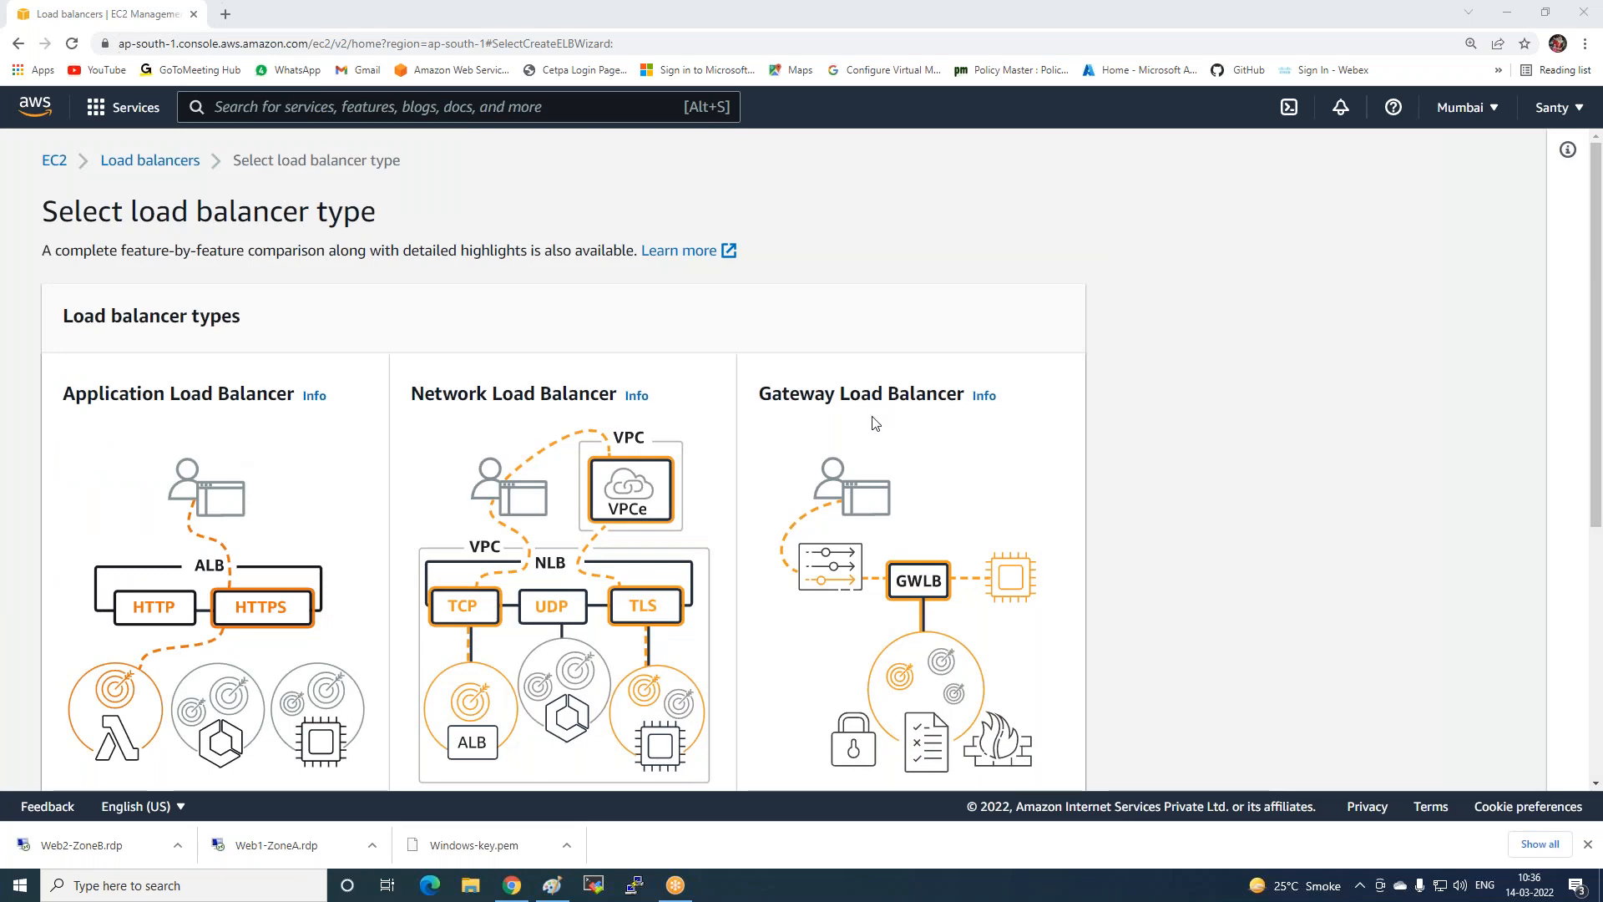
{"action": "scroll", "coordinate": [874, 423], "scroll_direction": "down", "scroll_amount": 5}
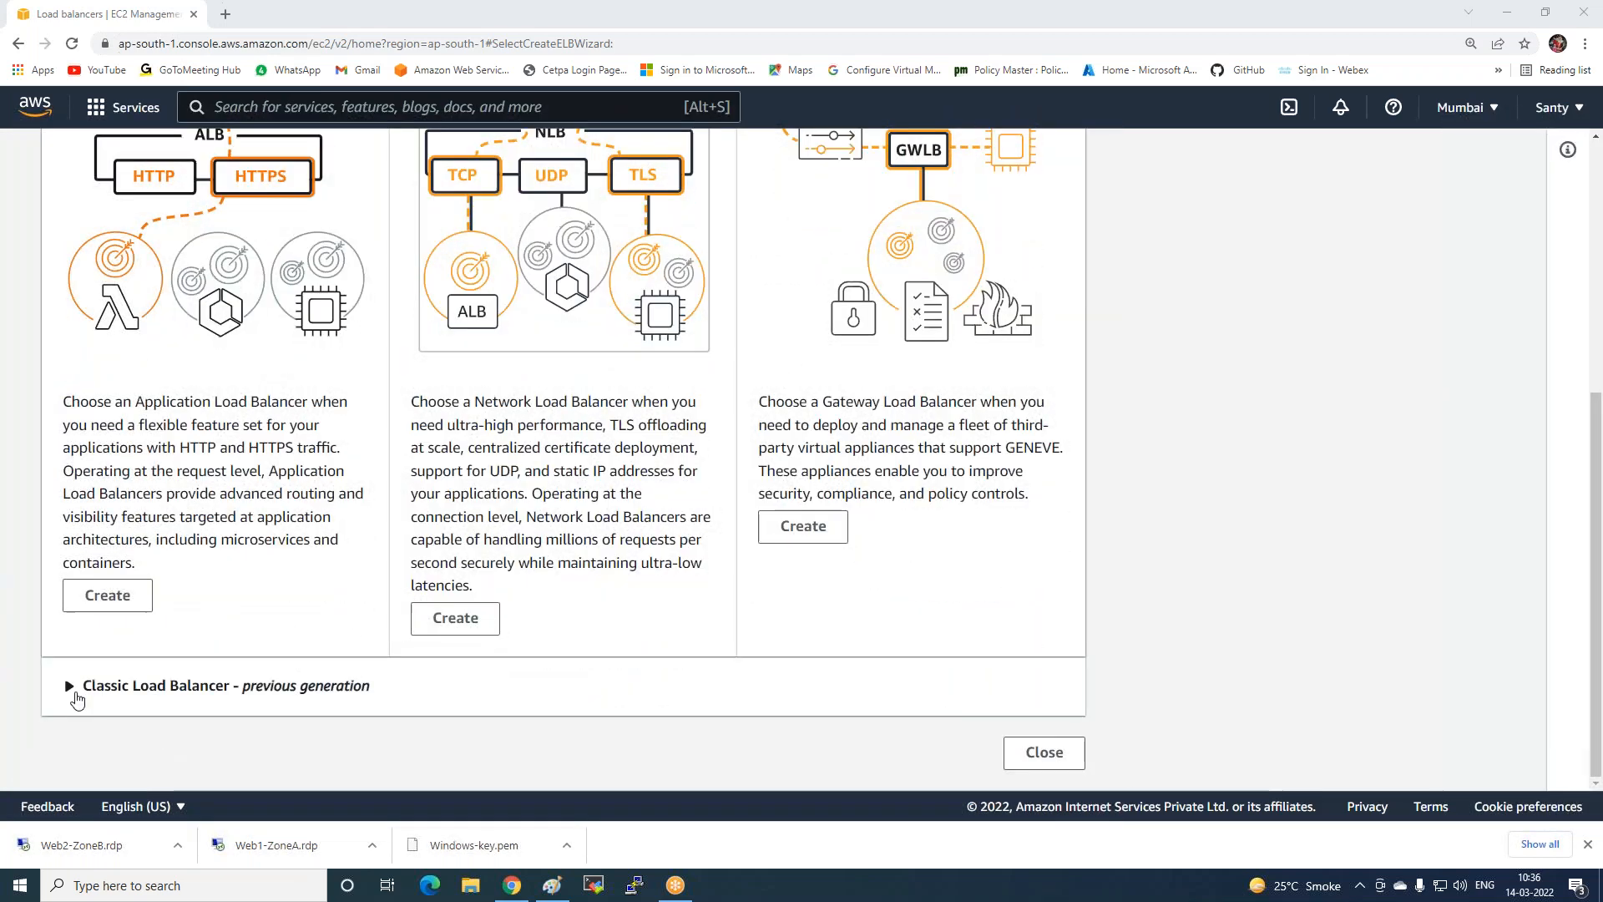
{"action": "left_click", "coordinate": [72, 690]}
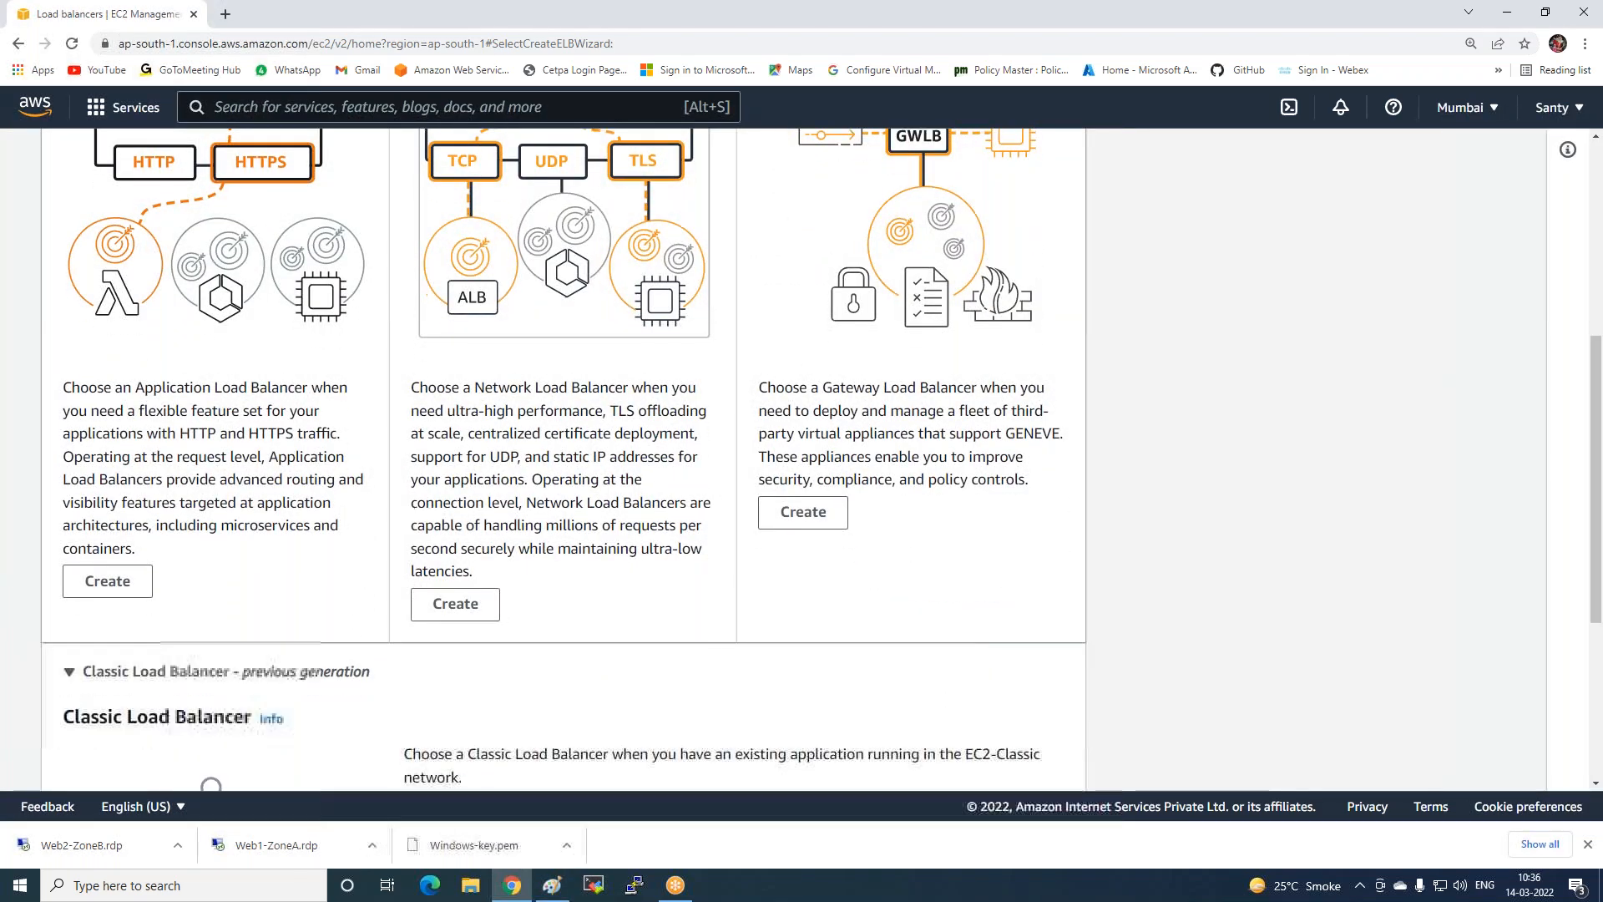
{"action": "scroll", "coordinate": [296, 674], "scroll_direction": "down", "scroll_amount": 3}
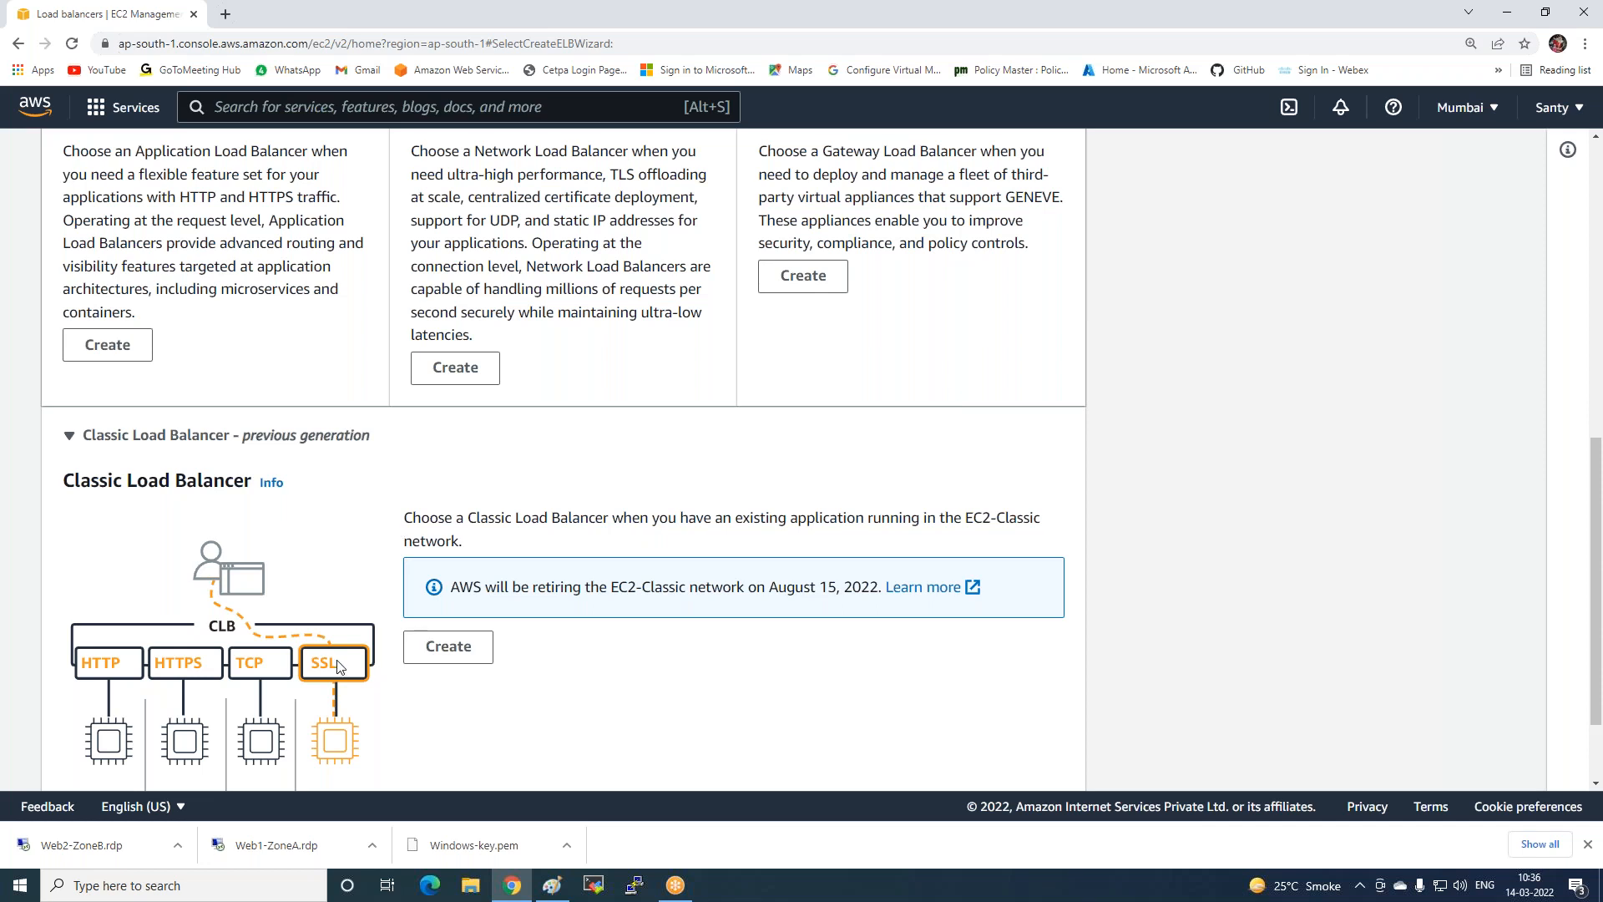
{"action": "left_click", "coordinate": [463, 658]}
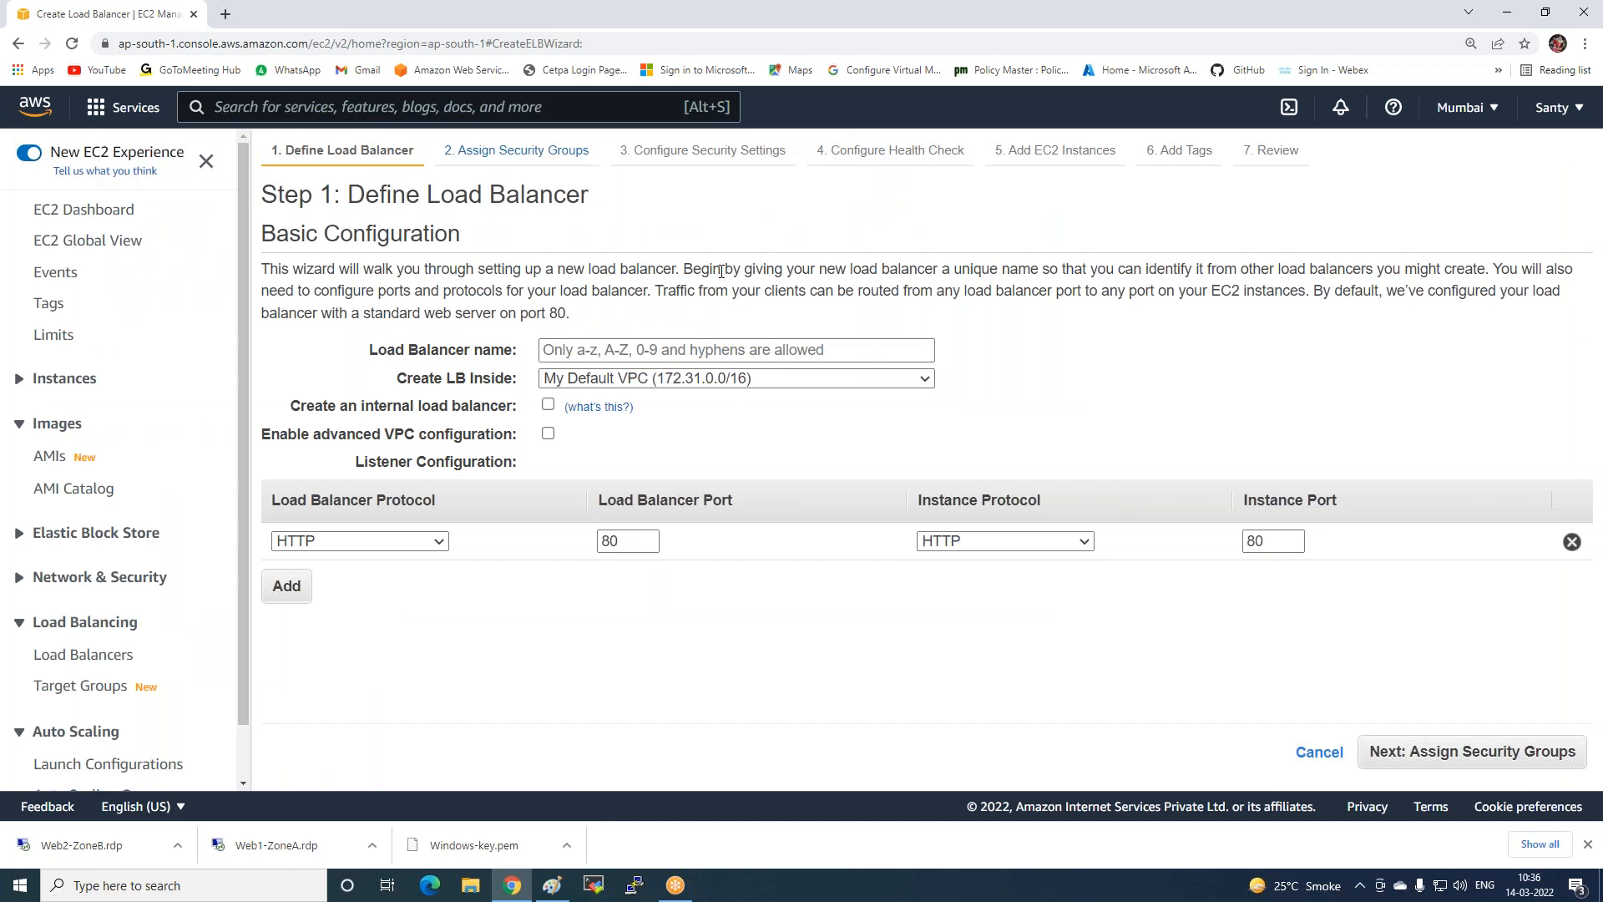
Name the load balancer my-lb, add subnets ap-south-1a and ap-south-1b, and continue to security groups.
{"action": "left_click", "coordinate": [633, 348]}
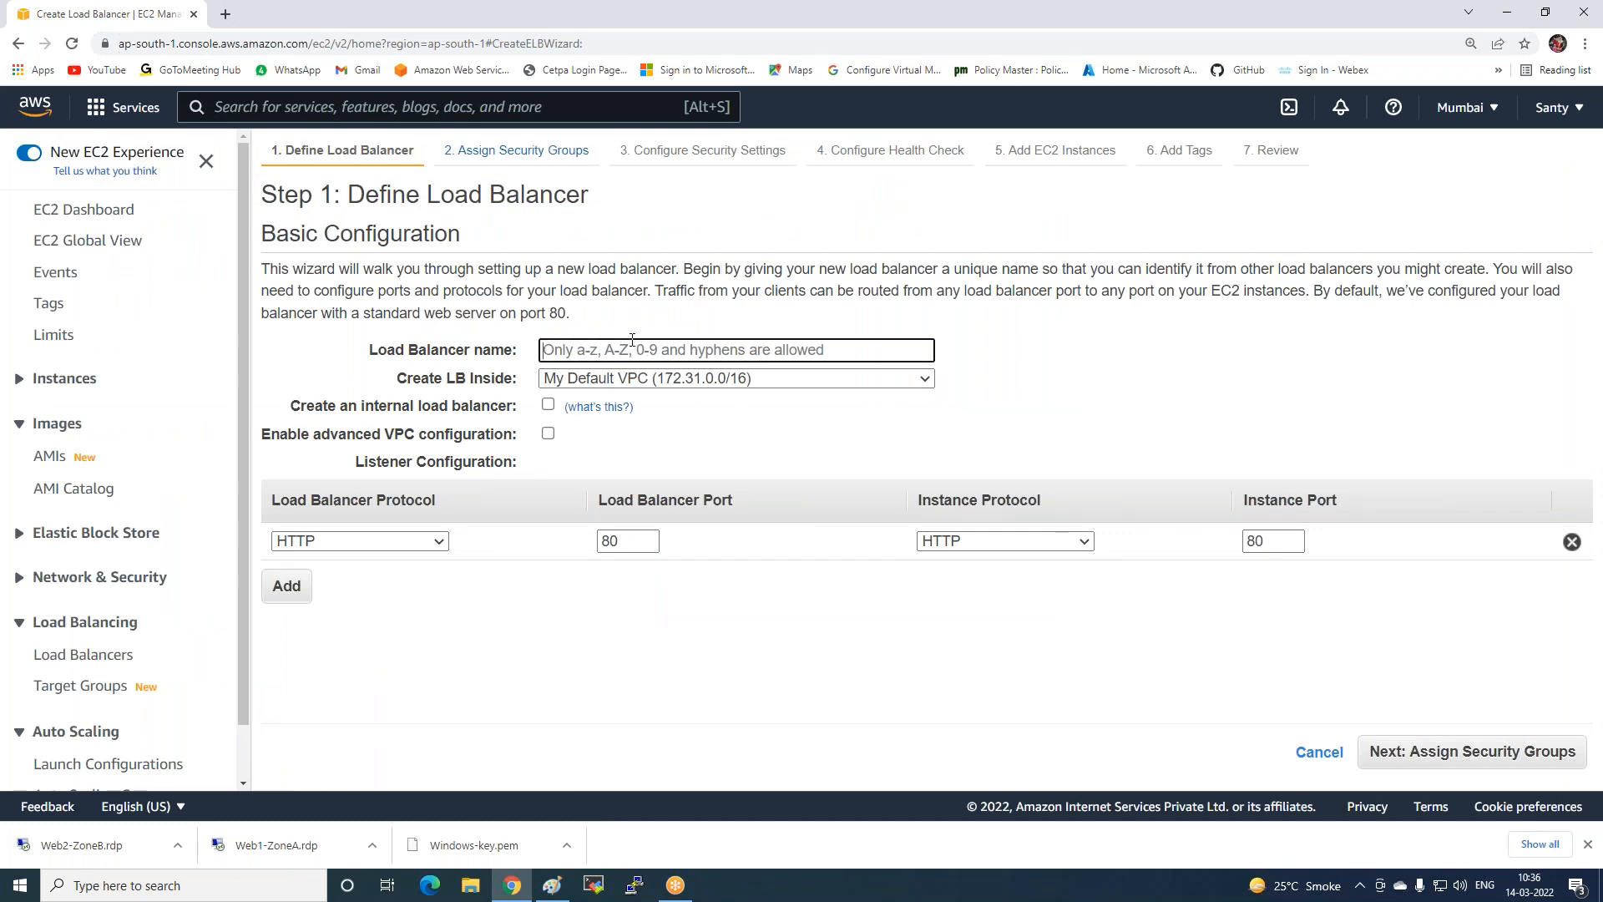
{"action": "type", "text": "my-l"}
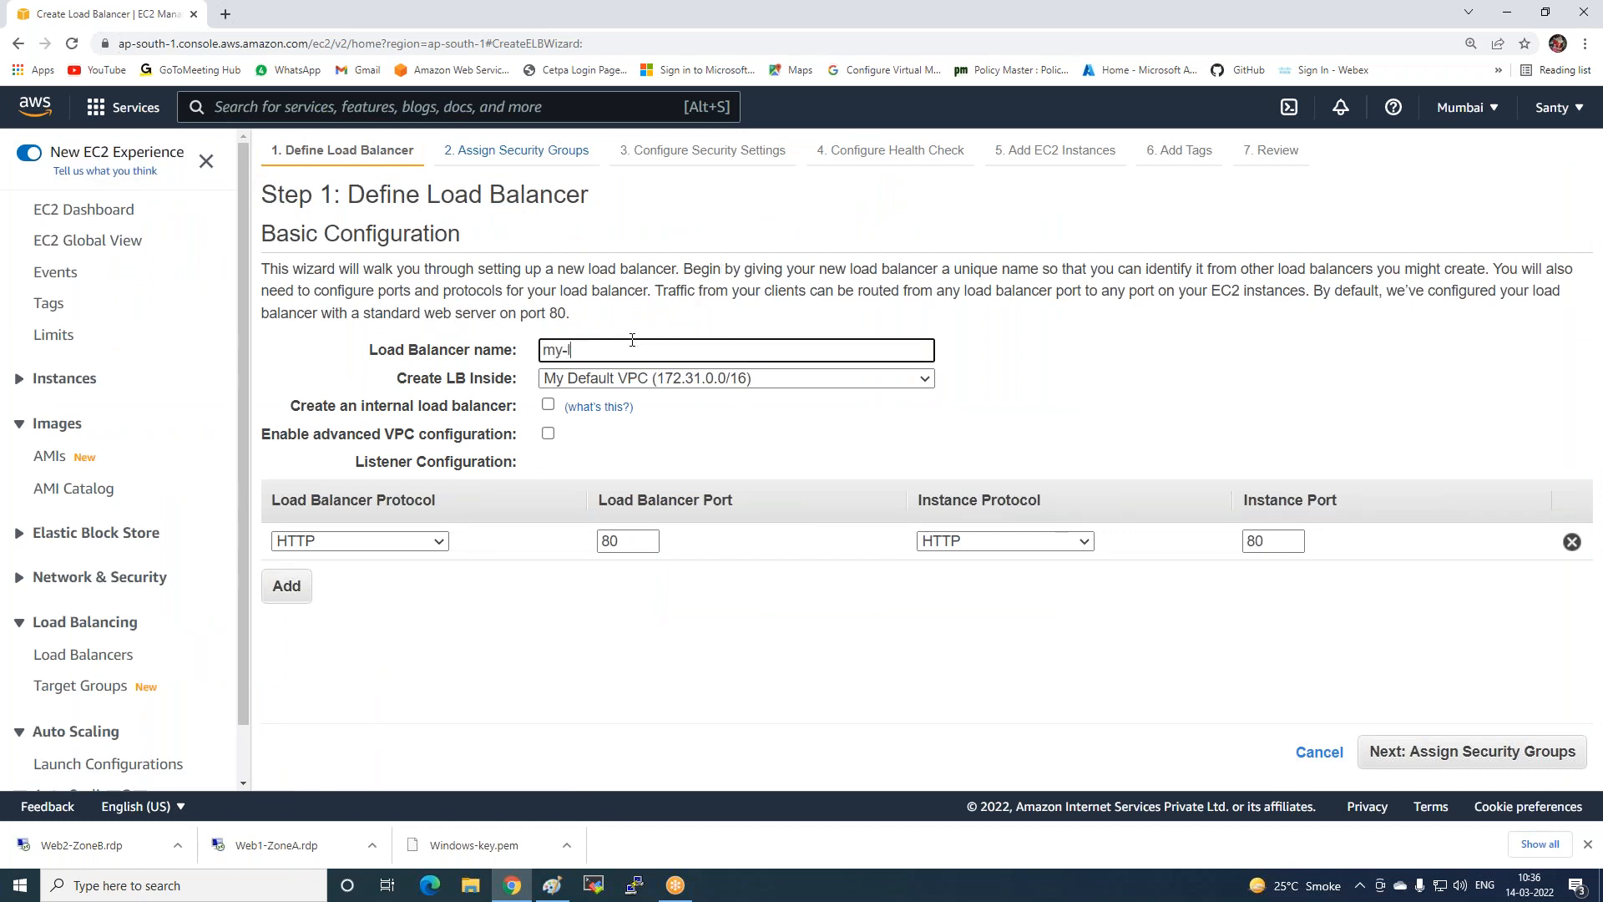
{"action": "type", "text": "b"}
{"action": "left_click", "coordinate": [547, 434]}
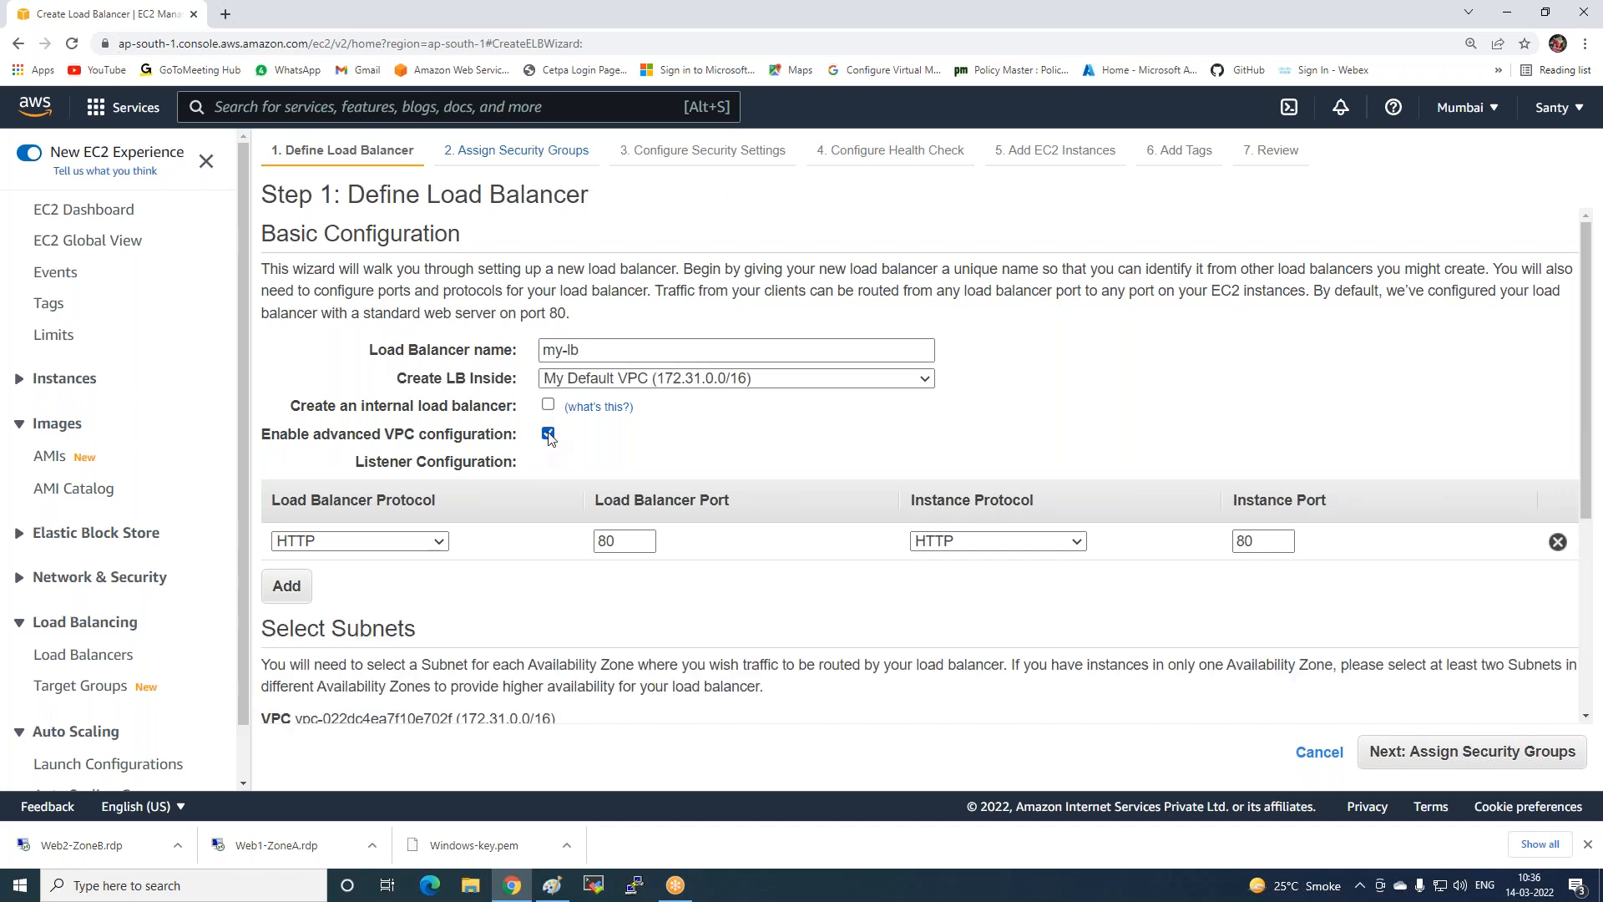
{"action": "scroll", "coordinate": [519, 579], "scroll_direction": "down", "scroll_amount": 3}
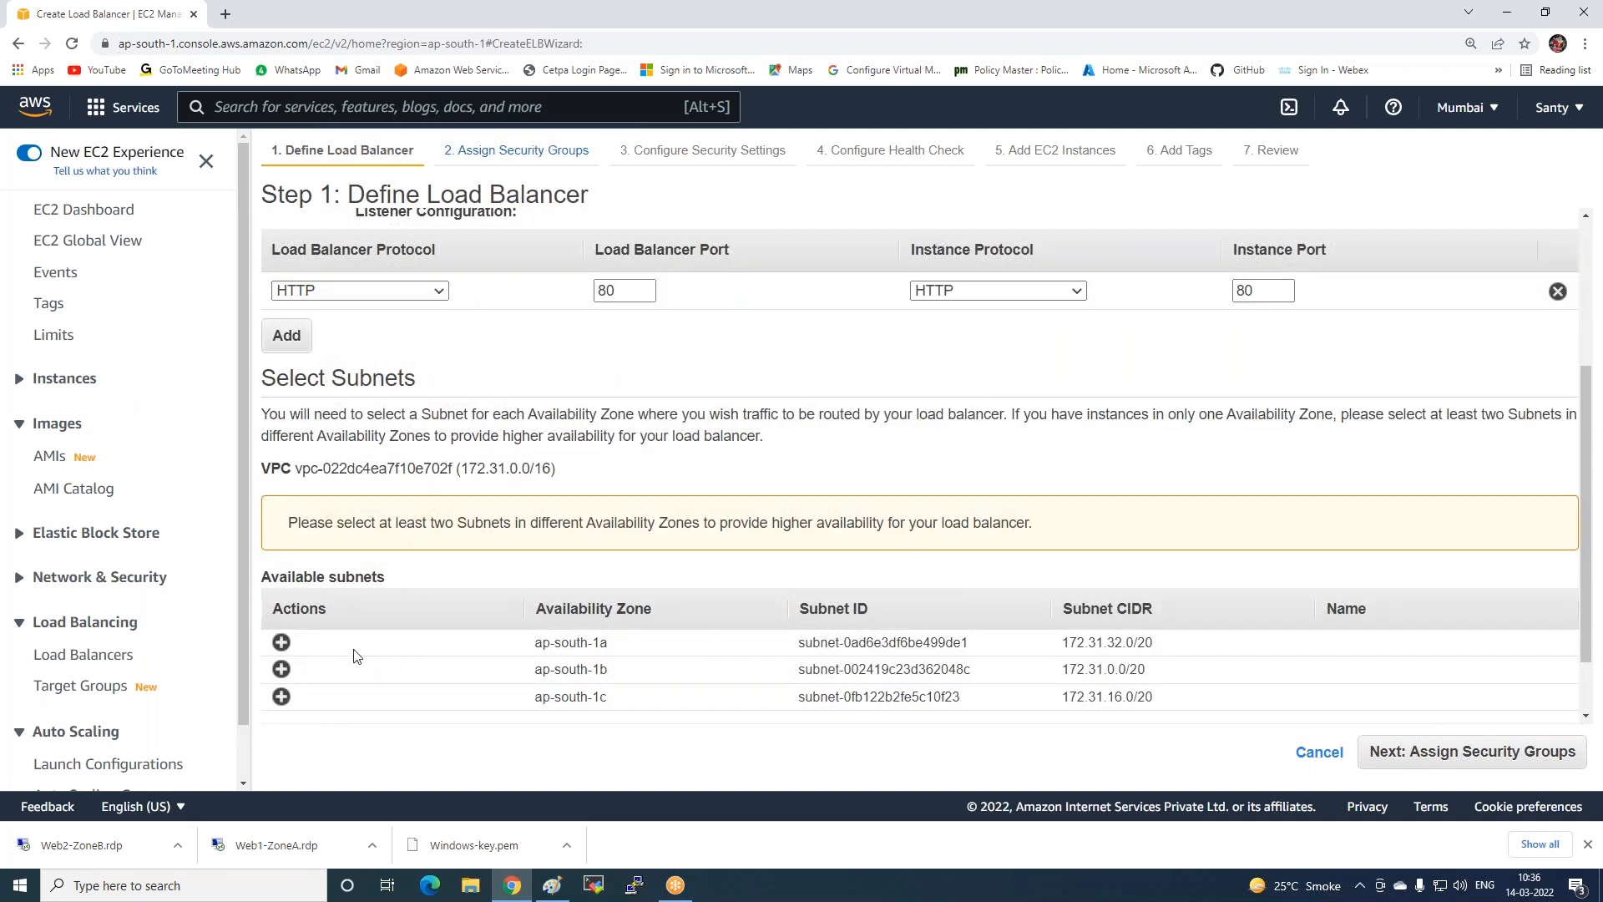
{"action": "left_click", "coordinate": [282, 642]}
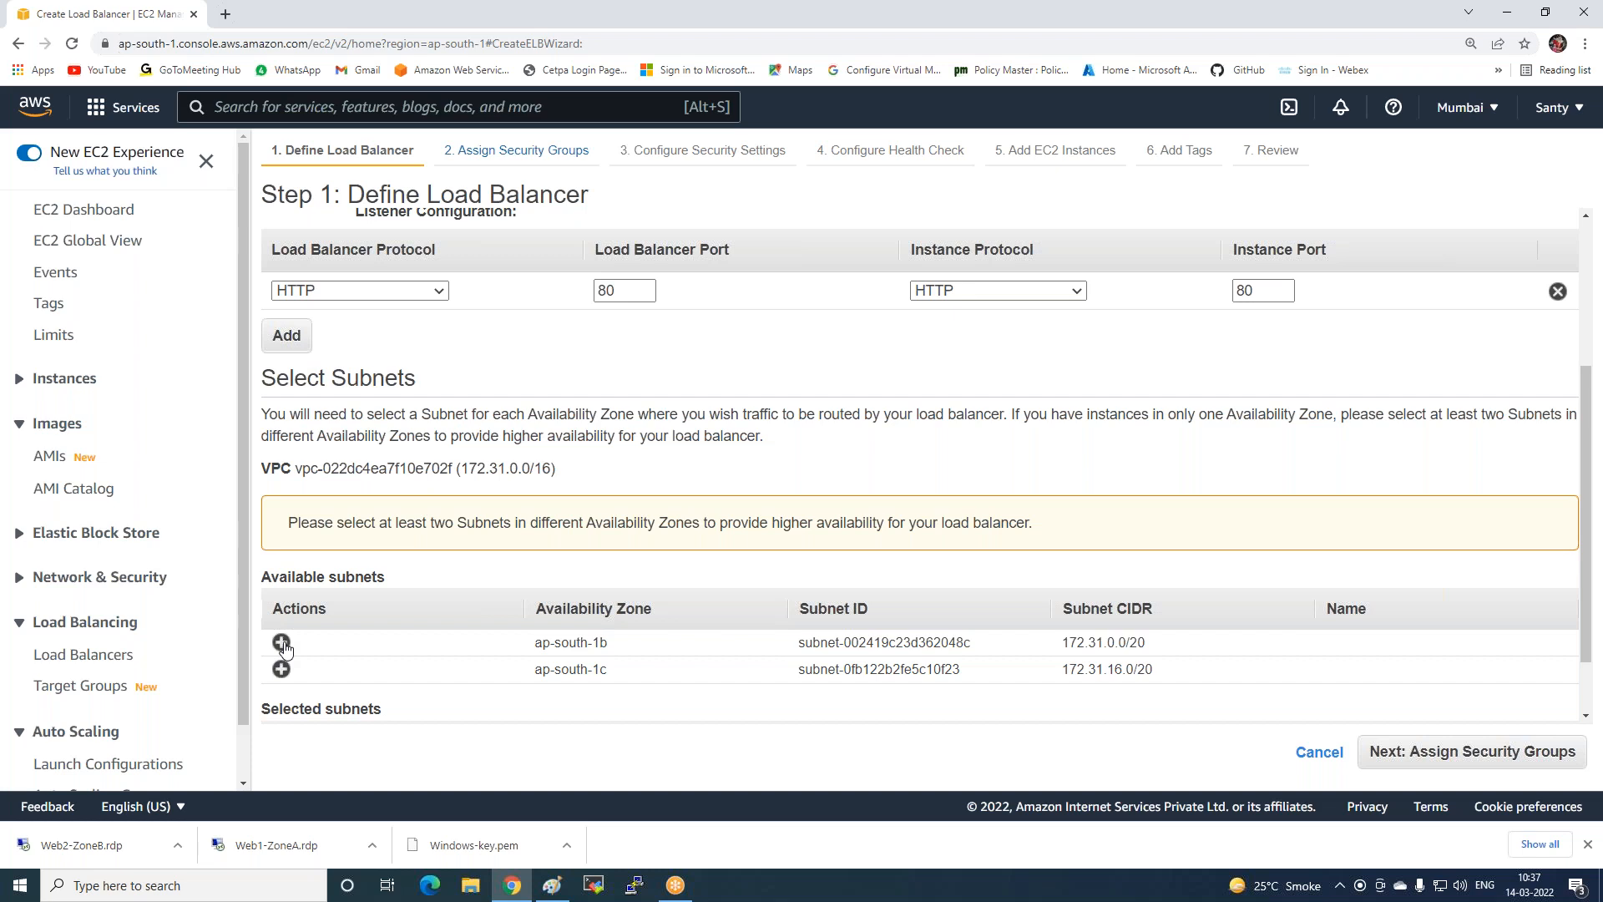
{"action": "left_click", "coordinate": [282, 642]}
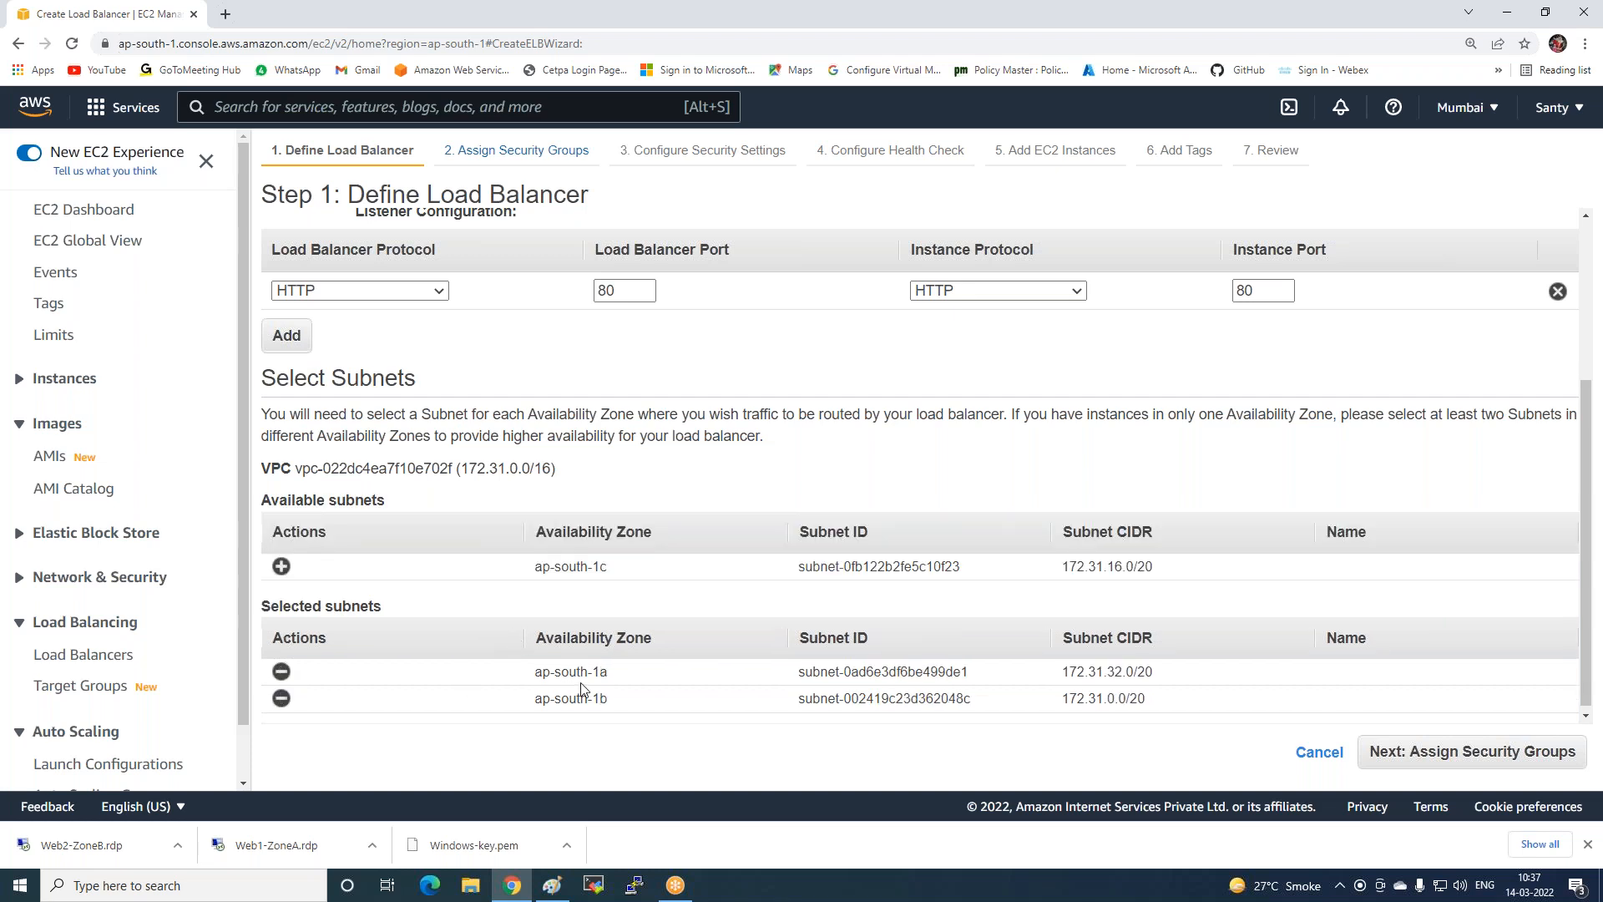
{"action": "scroll", "coordinate": [325, 399], "scroll_direction": "up", "scroll_amount": 1}
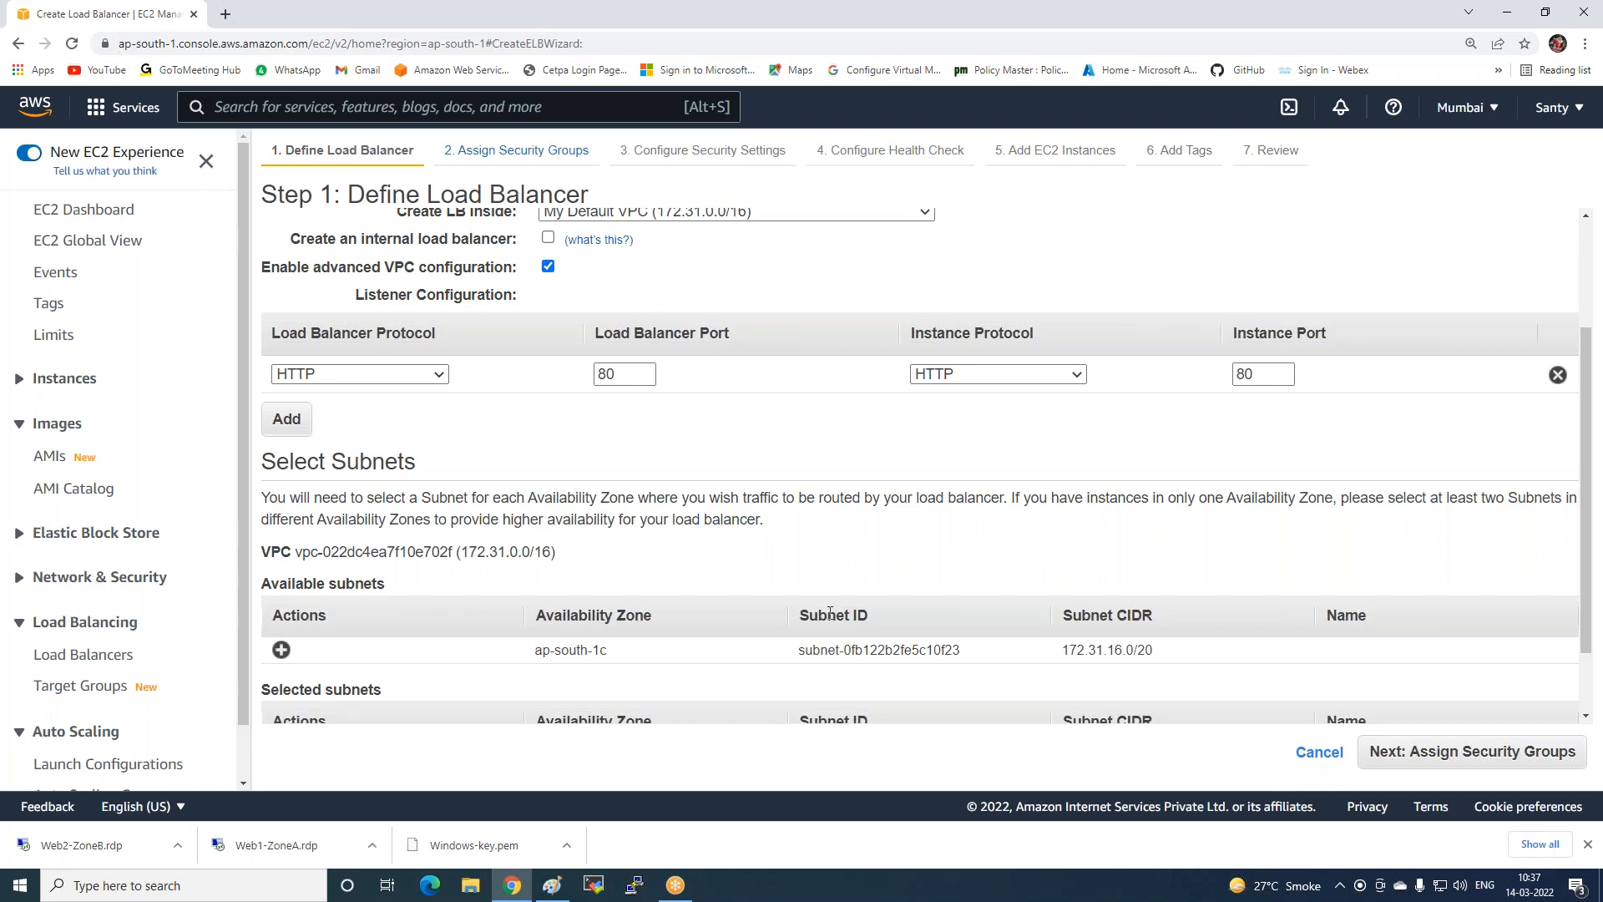
{"action": "scroll", "coordinate": [824, 498], "scroll_direction": "down", "scroll_amount": 1}
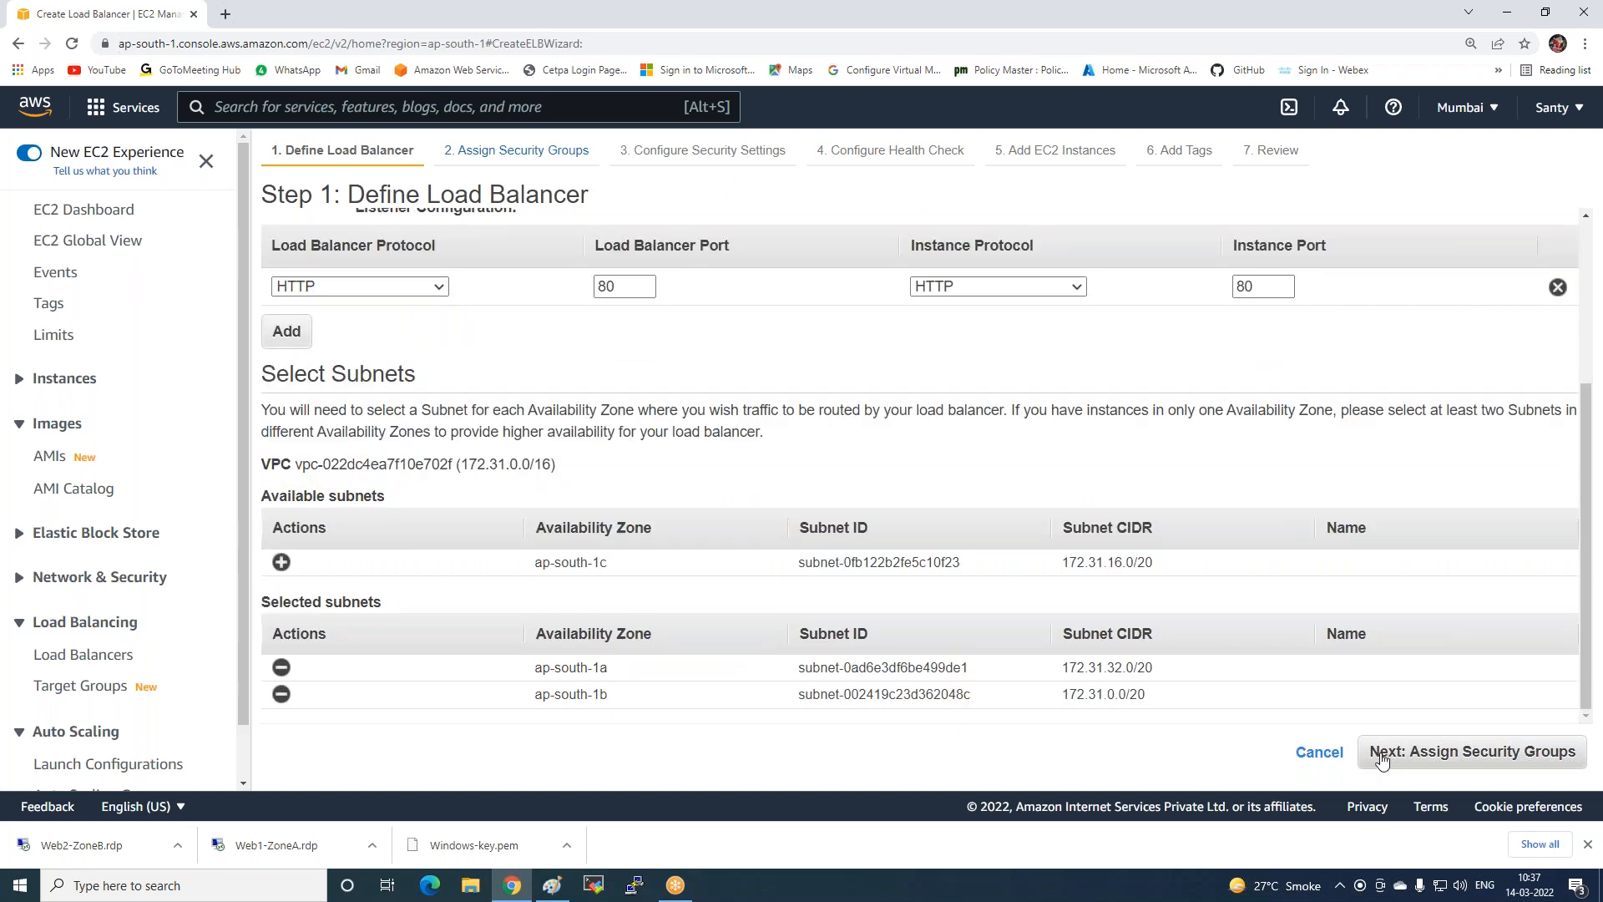
{"action": "left_click", "coordinate": [1382, 756]}
{"action": "left_click", "coordinate": [683, 27]}
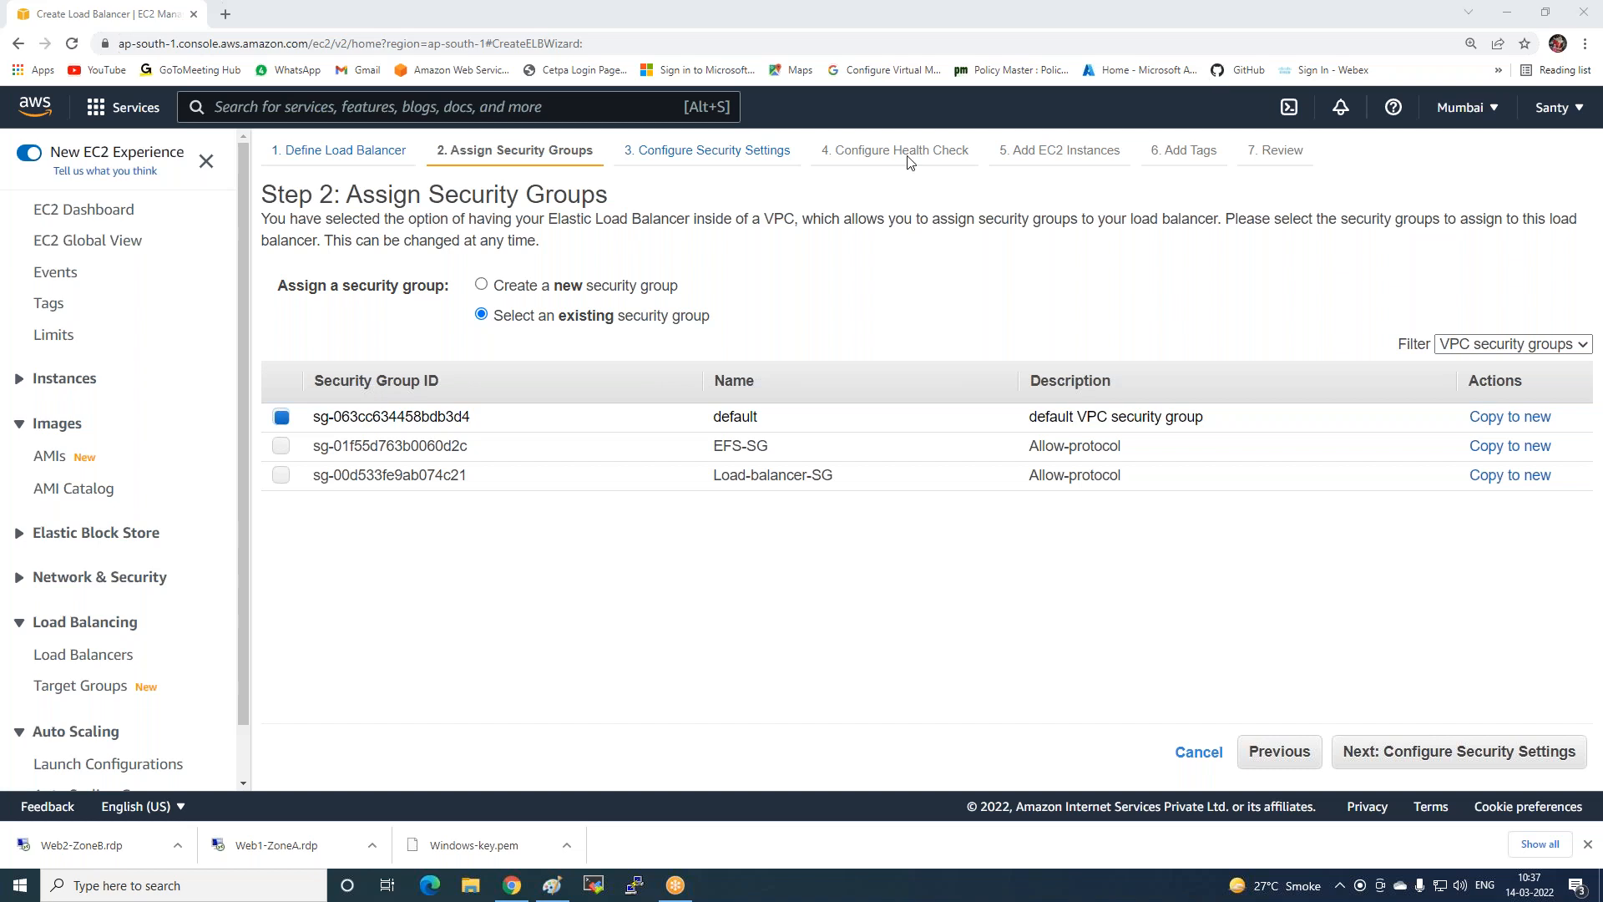
Add the Load-balancer-SG group alongside default and advance past security settings to the health check.
{"action": "left_click", "coordinate": [282, 476]}
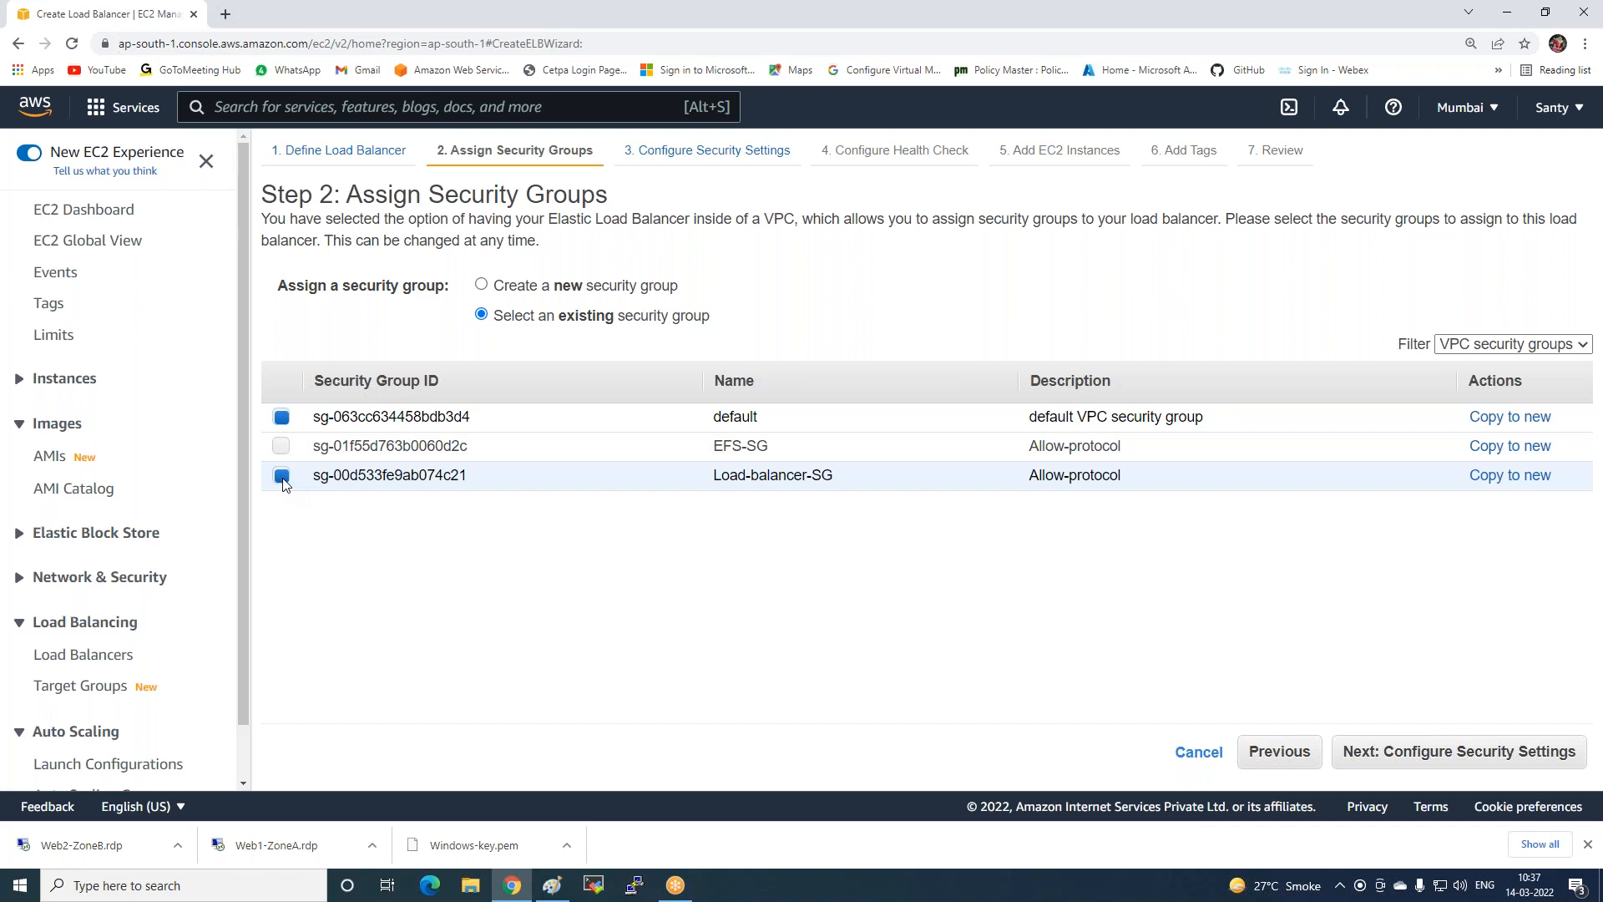
{"action": "left_click", "coordinate": [1357, 751]}
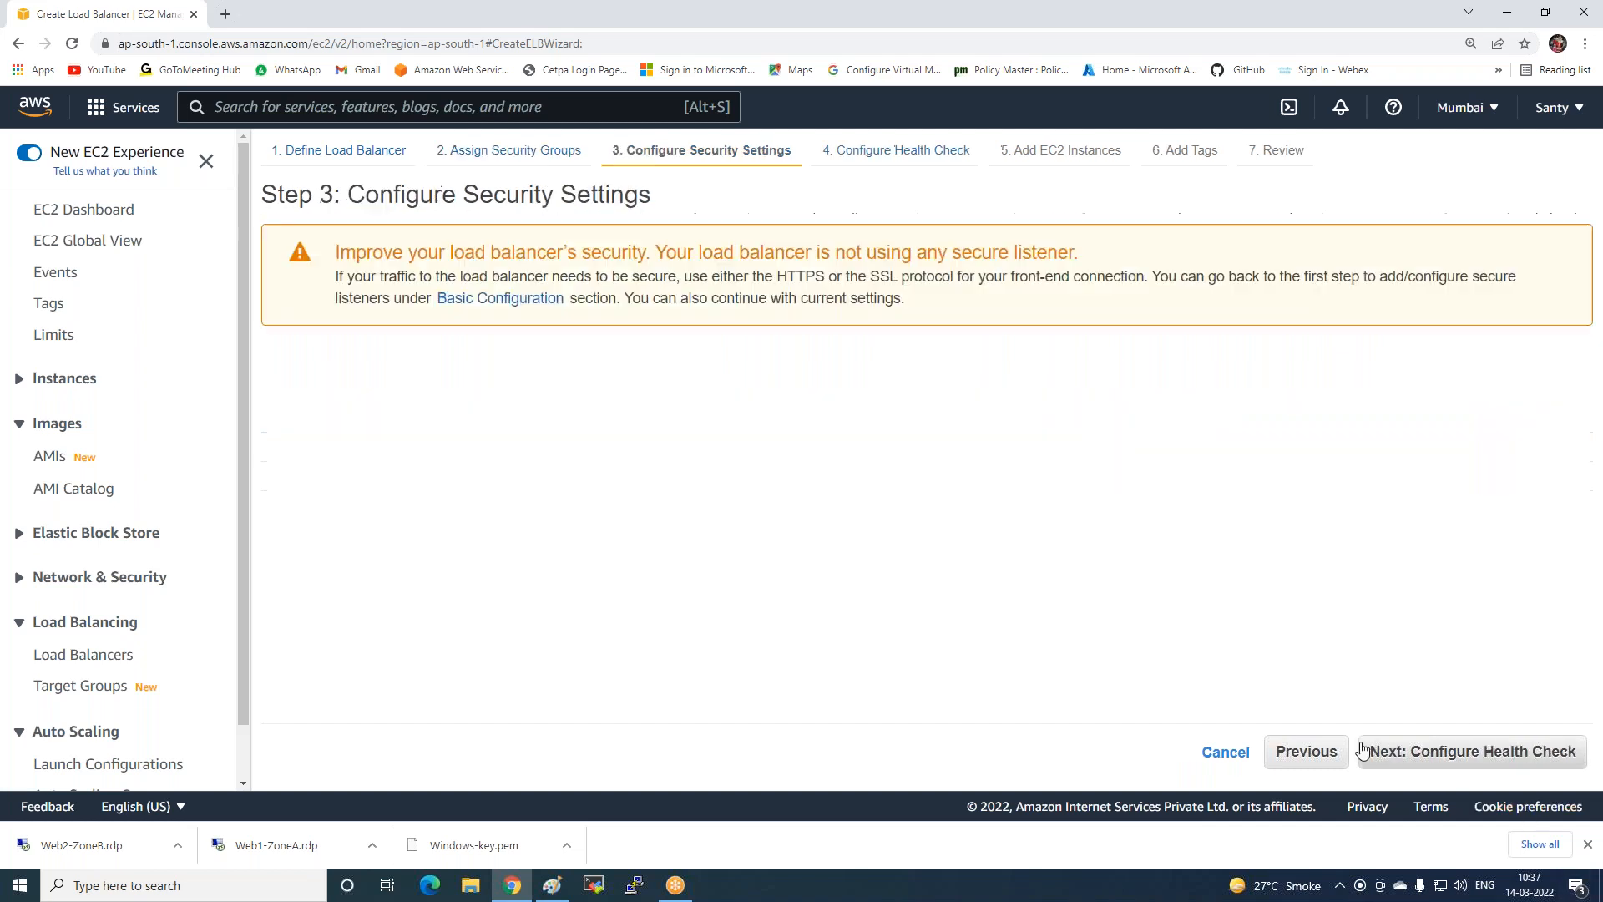
{"action": "left_click", "coordinate": [1391, 753]}
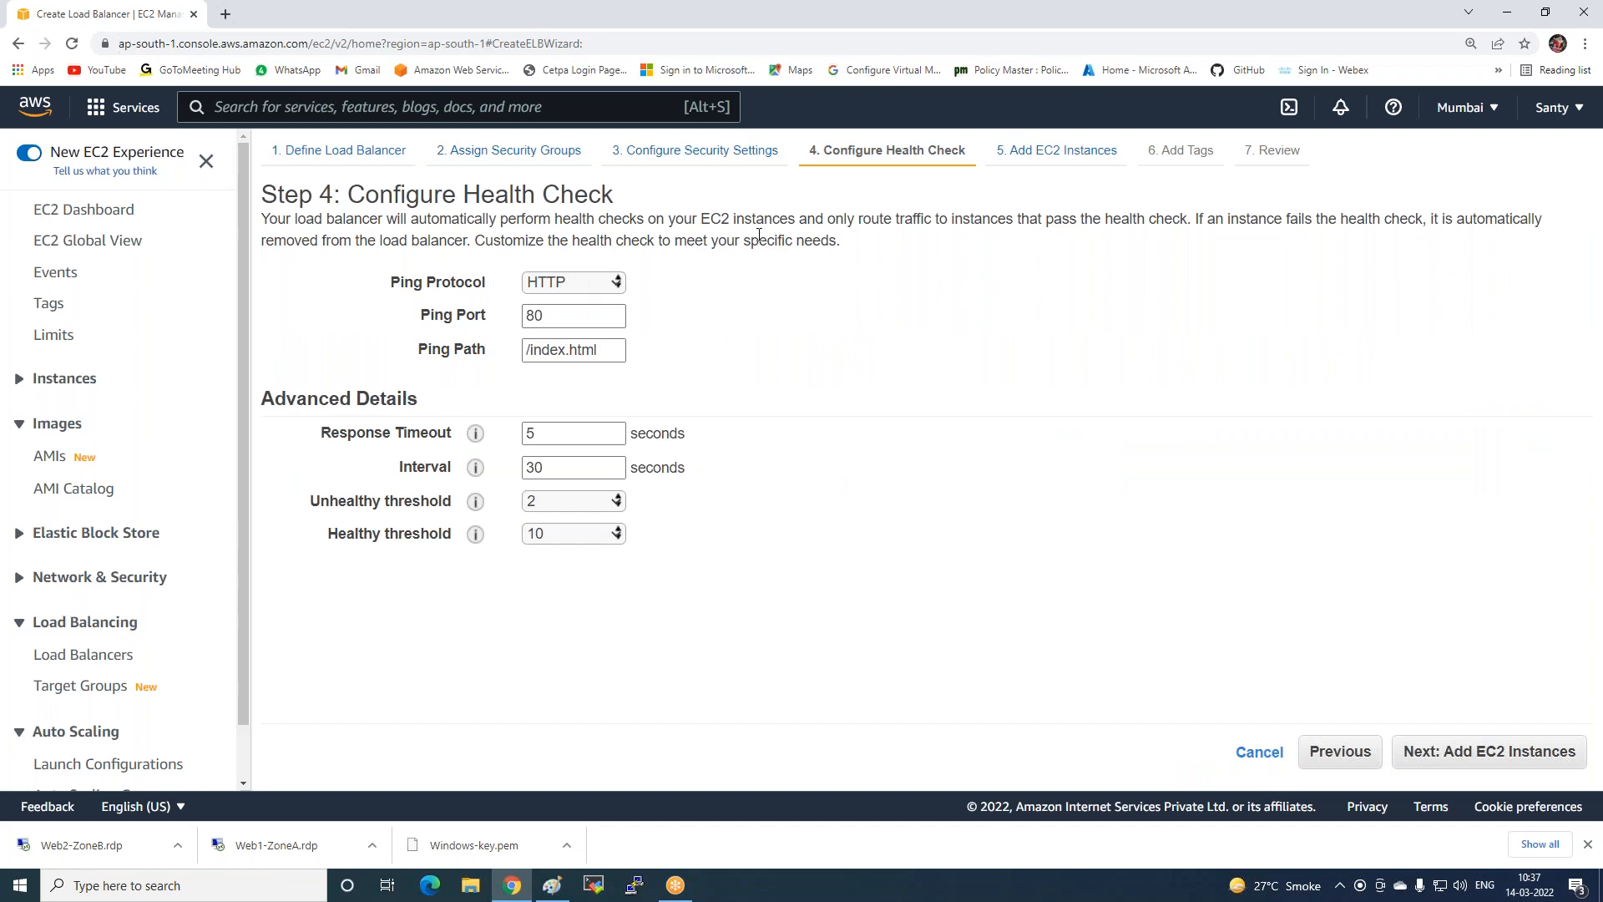
Shorten the health check ping path from /index.html to /.
{"action": "left_click_drag", "start_coordinate": [264, 219], "coordinate": [1102, 218]}
{"action": "left_click", "coordinate": [1094, 305]}
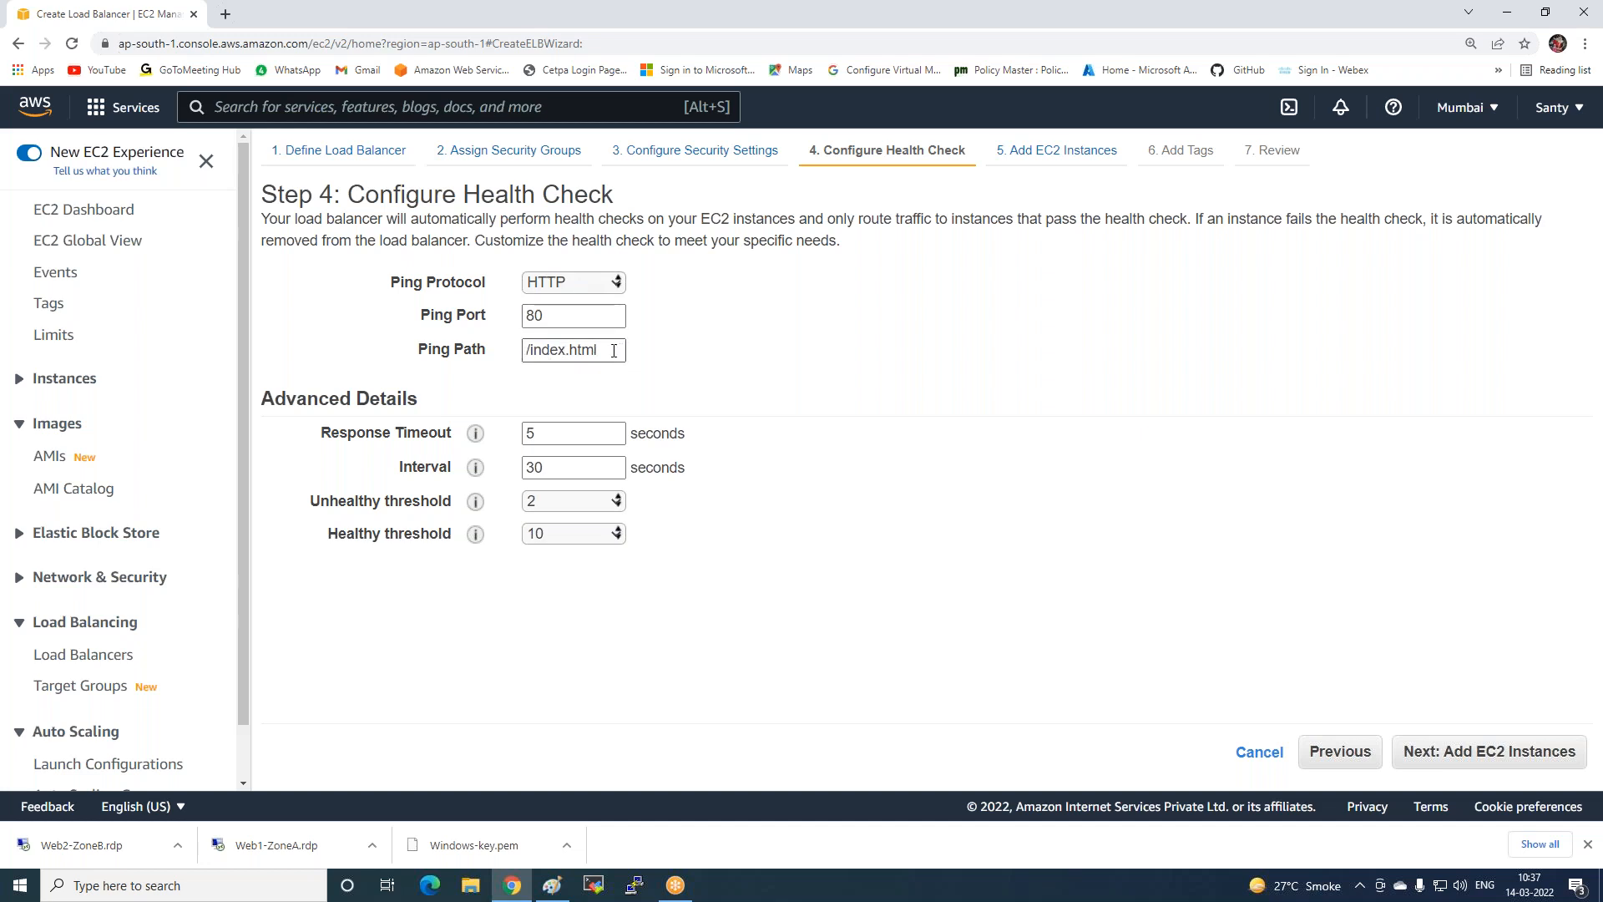
{"action": "left_click", "coordinate": [605, 348]}
{"action": "key", "text": "BackSpace"}
{"action": "key", "text": "BackSpace"}
{"action": "key", "text": "BackSpace"}
{"action": "key", "text": "BackSpace"}
{"action": "key", "text": "BackSpace"}
{"action": "key", "text": "BackSpace"}
{"action": "key", "text": "BackSpace"}
{"action": "key", "text": "BackSpace"}
{"action": "key", "text": "BackSpace"}
{"action": "mouse_move", "coordinate": [487, 435]}
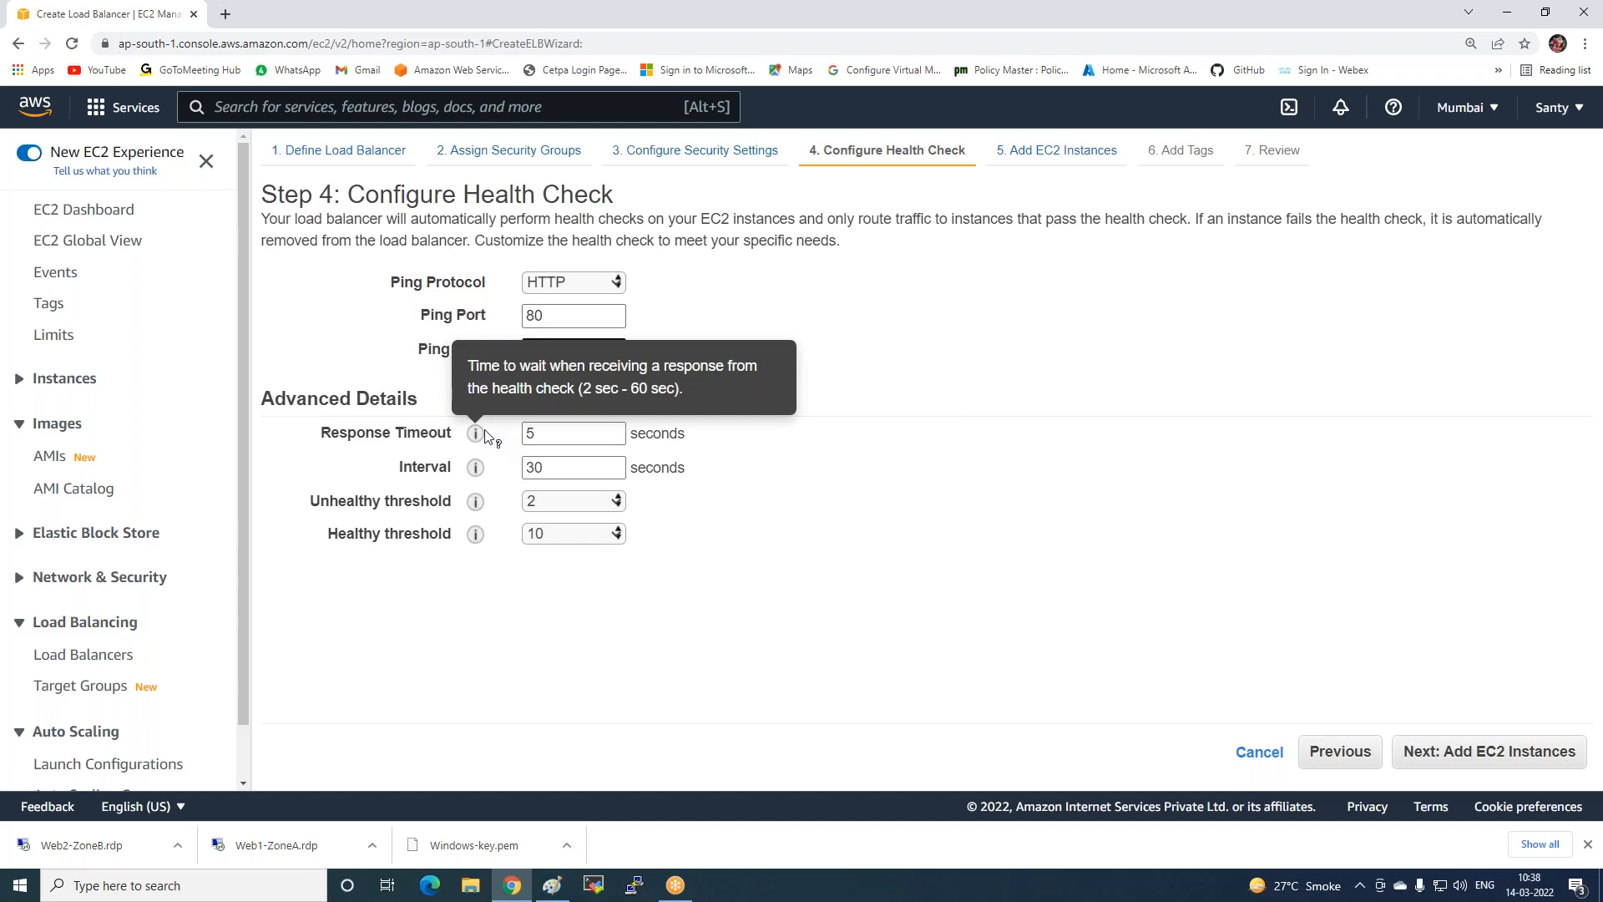
{"action": "mouse_move", "coordinate": [480, 472]}
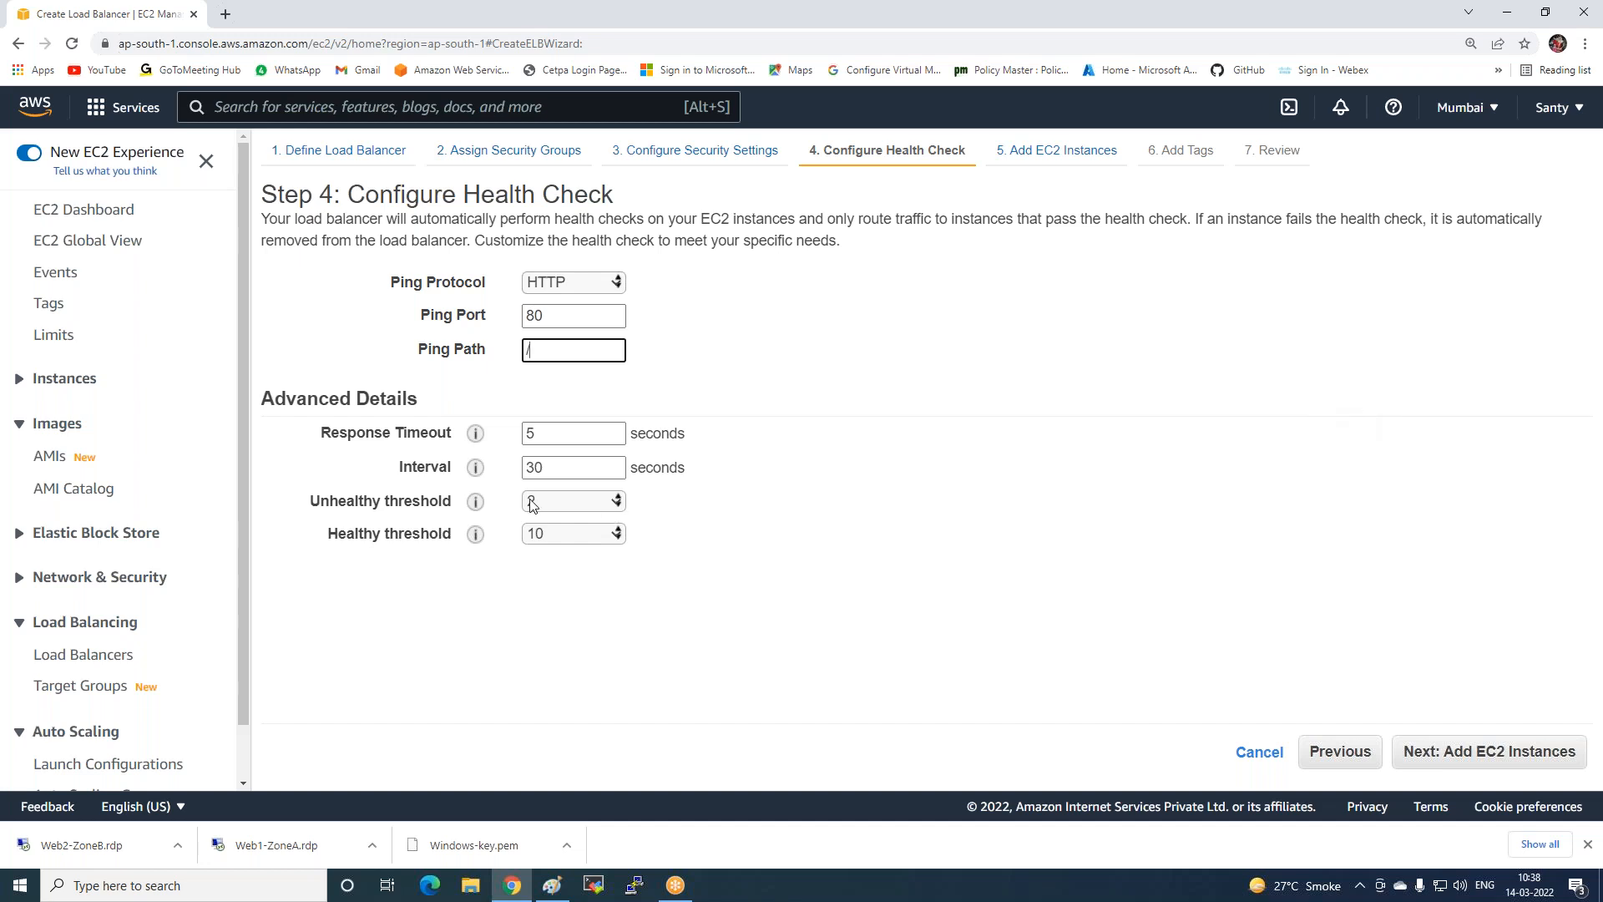
{"action": "mouse_move", "coordinate": [472, 503]}
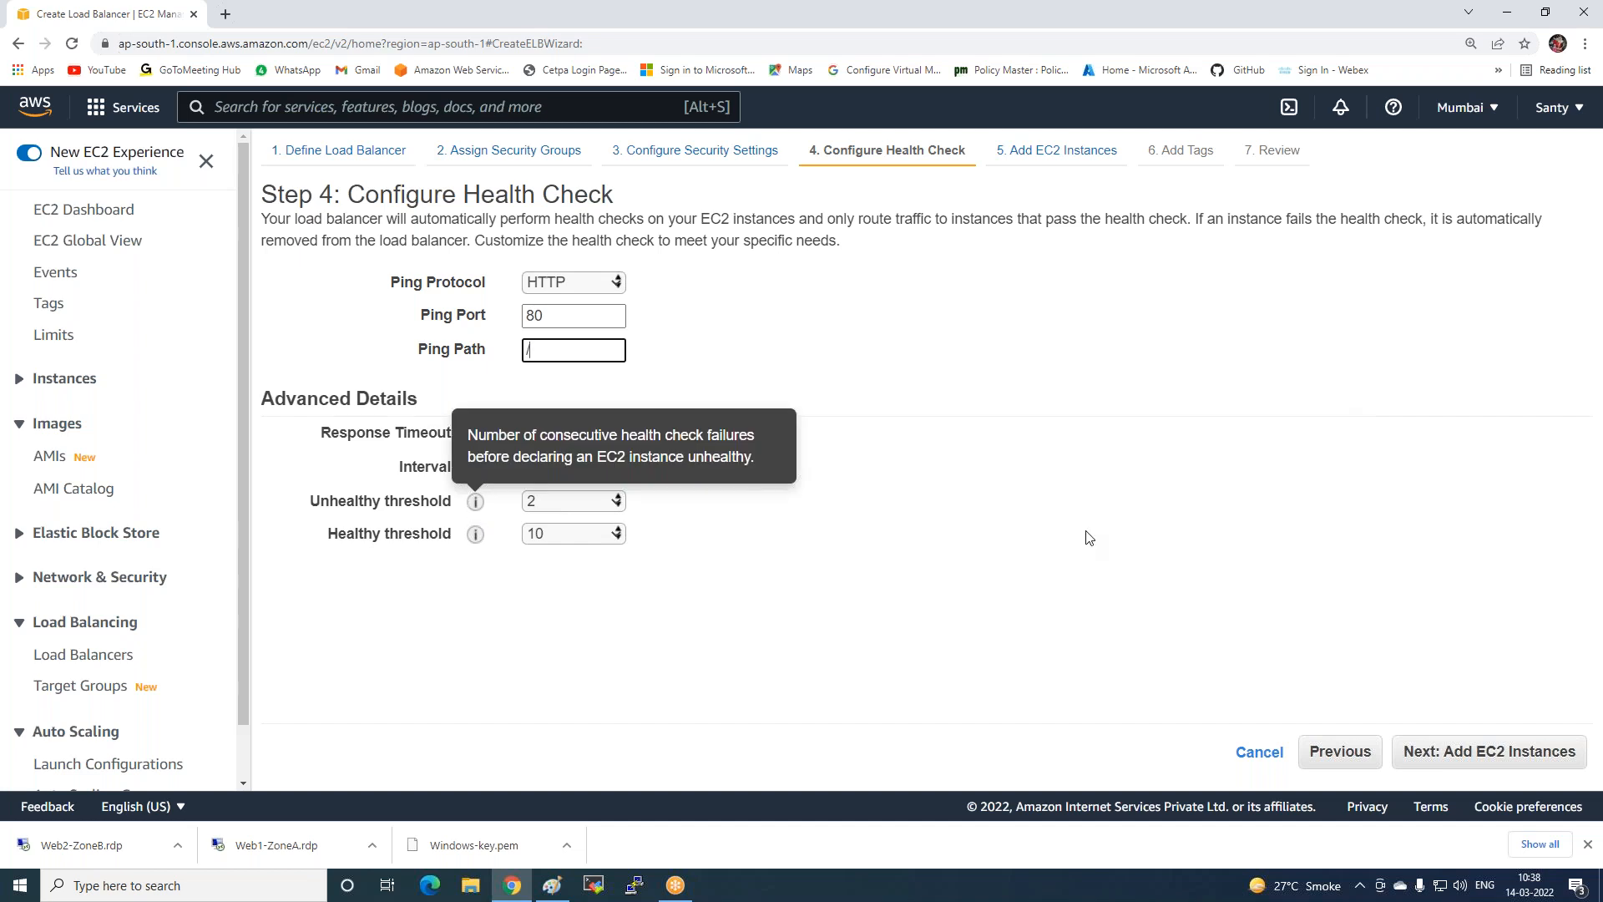
{"action": "left_click", "coordinate": [1192, 498]}
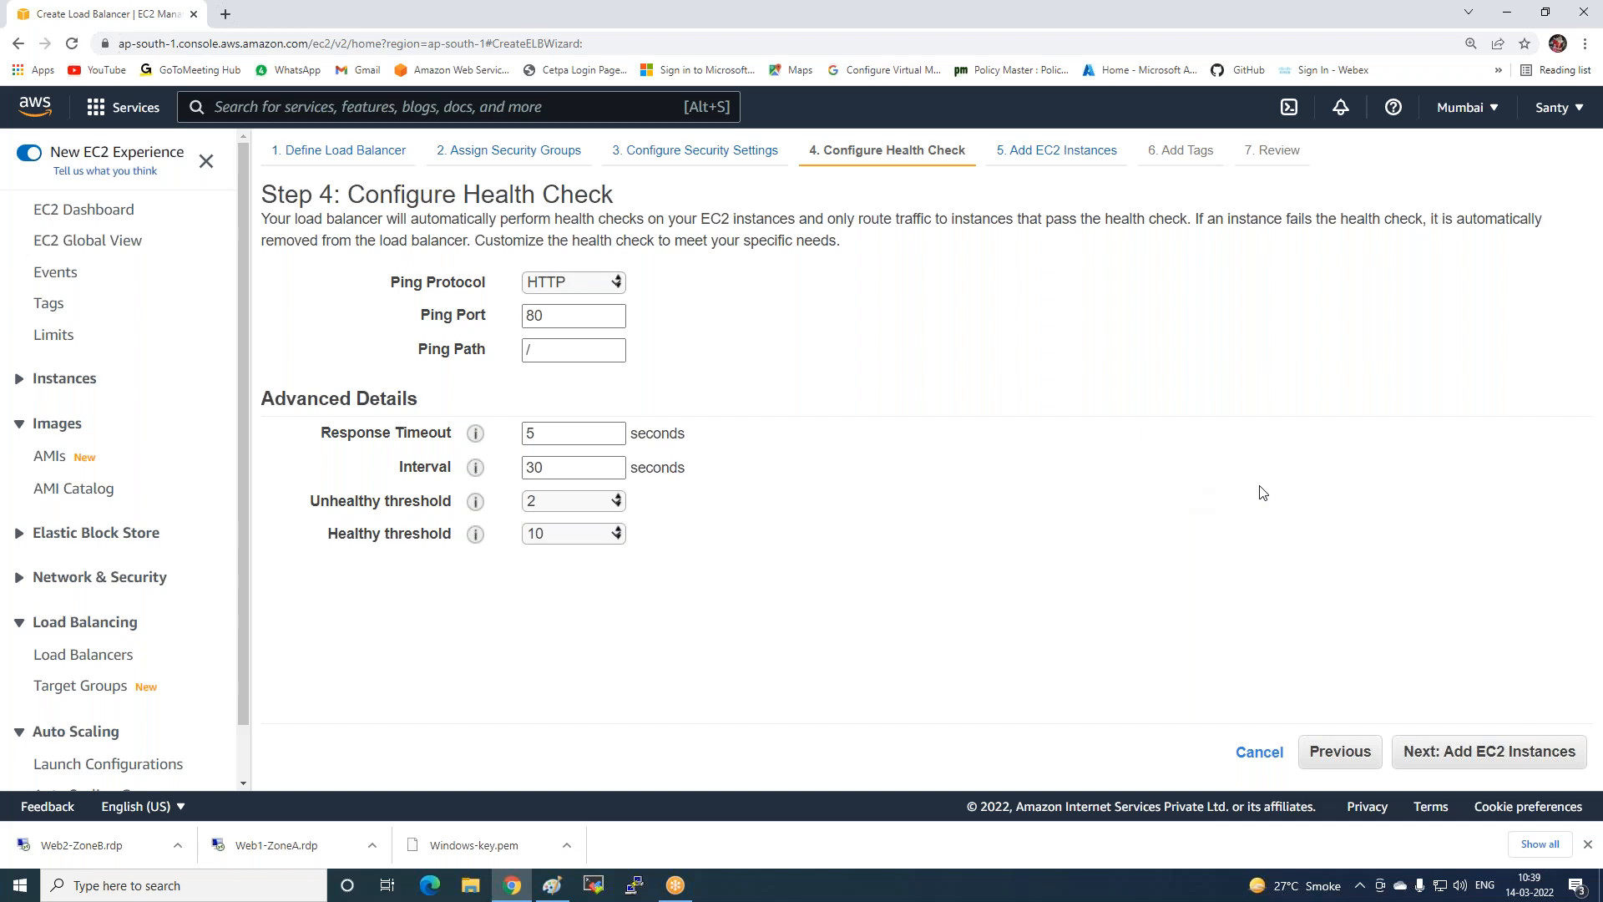
Set connection draining to 100 seconds instead of 300 and proceed through tags to review.
{"action": "left_click", "coordinate": [1413, 752]}
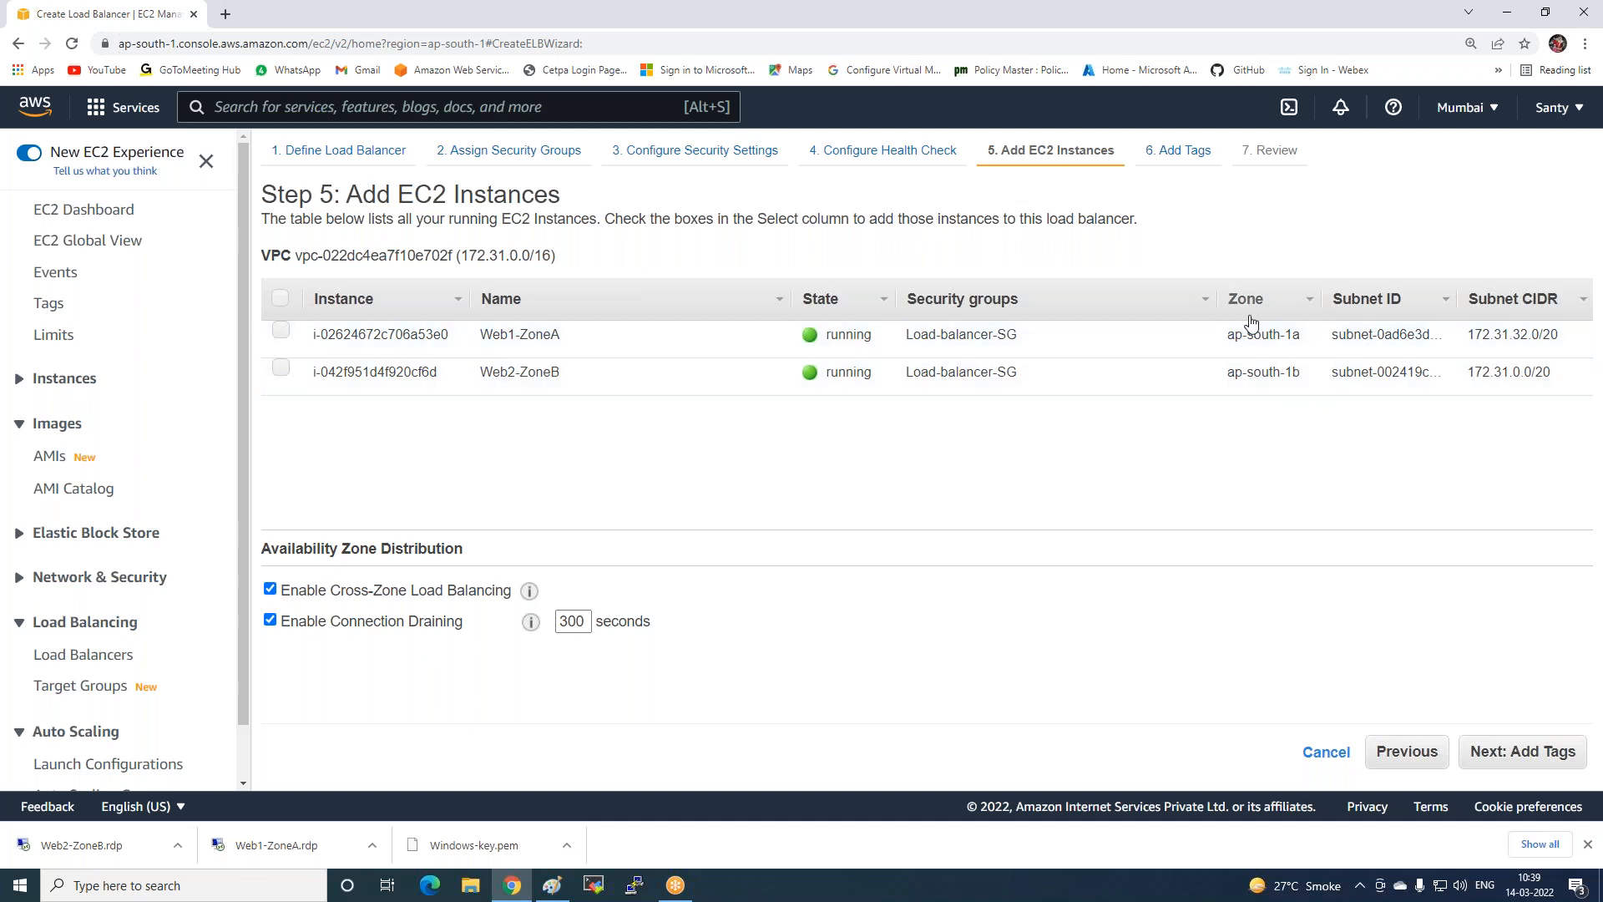
{"action": "mouse_move", "coordinate": [533, 623]}
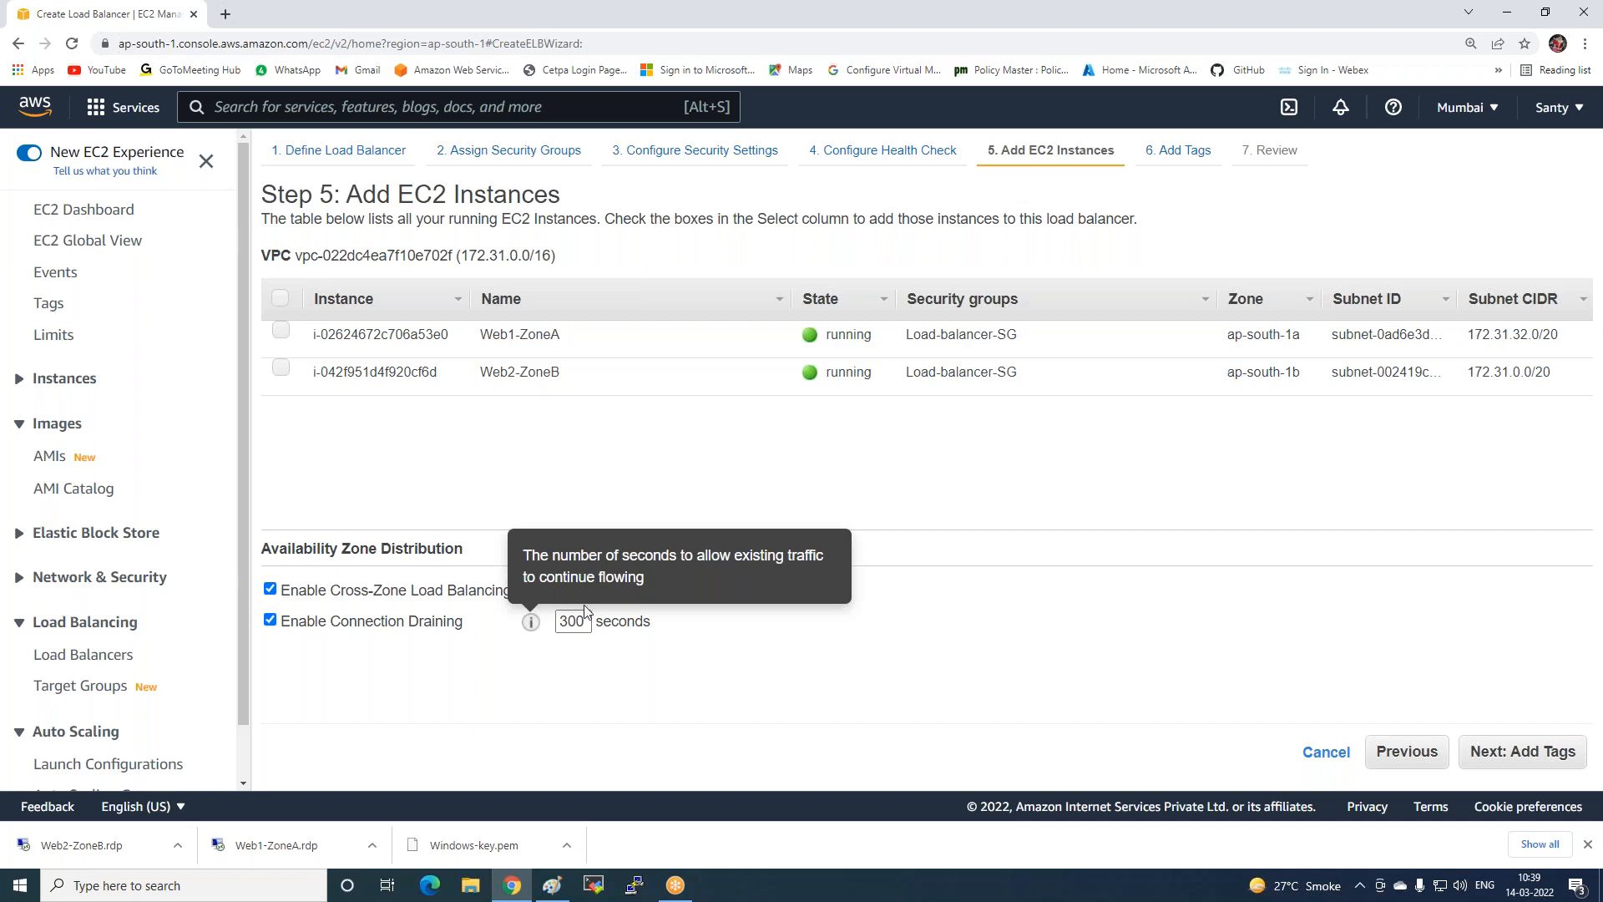
{"action": "double_click", "coordinate": [572, 622]}
{"action": "type", "text": "100"}
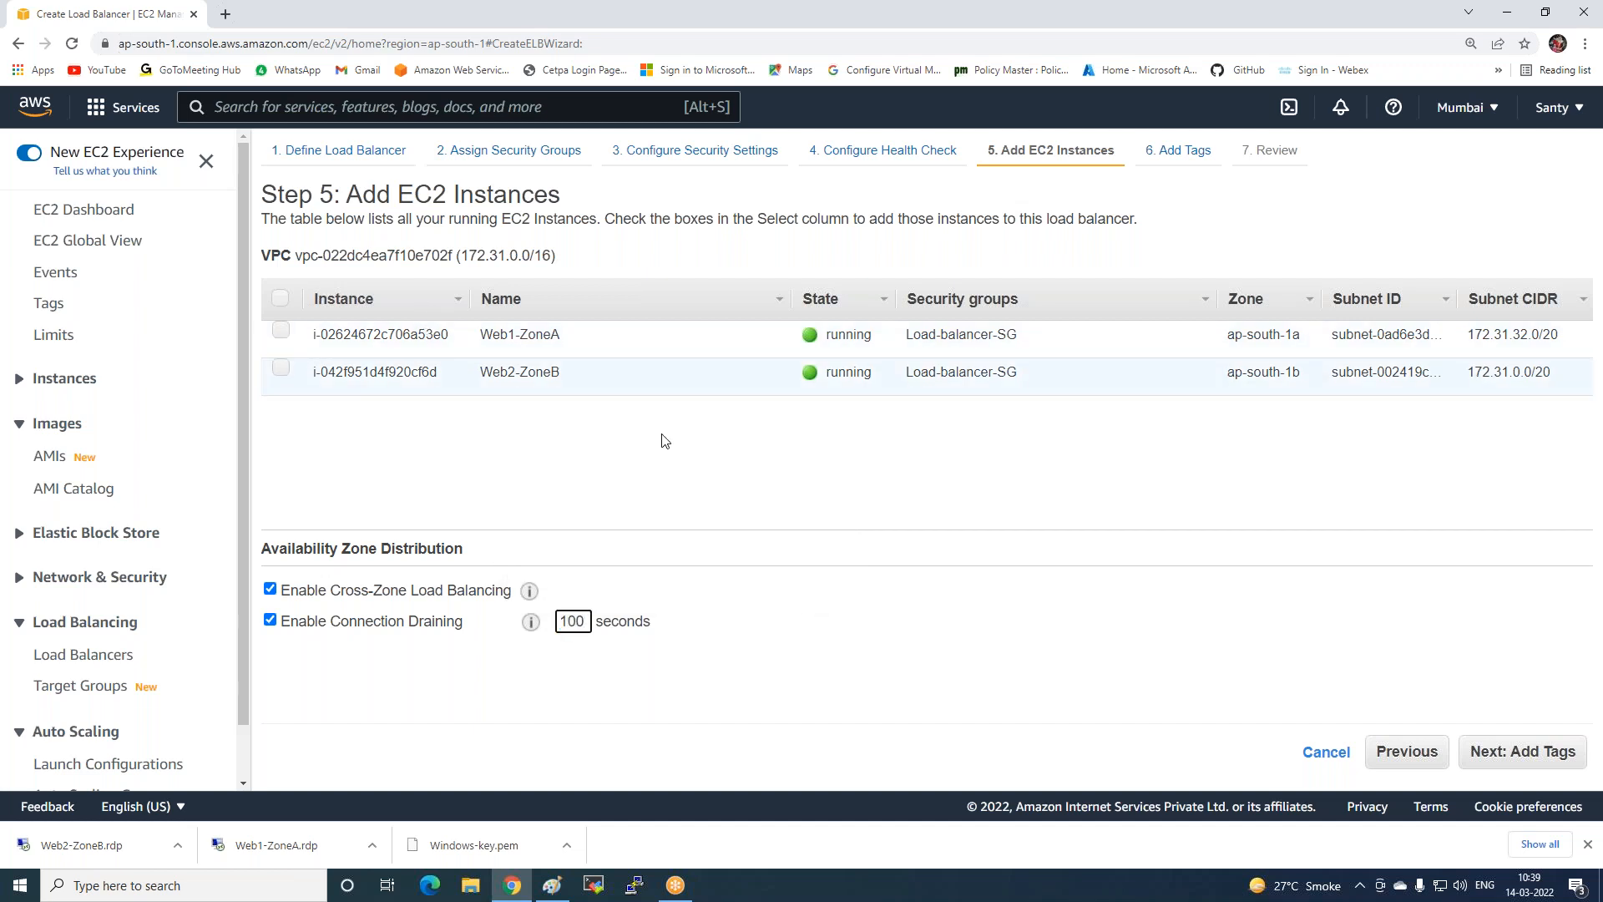
{"action": "left_click", "coordinate": [1506, 760]}
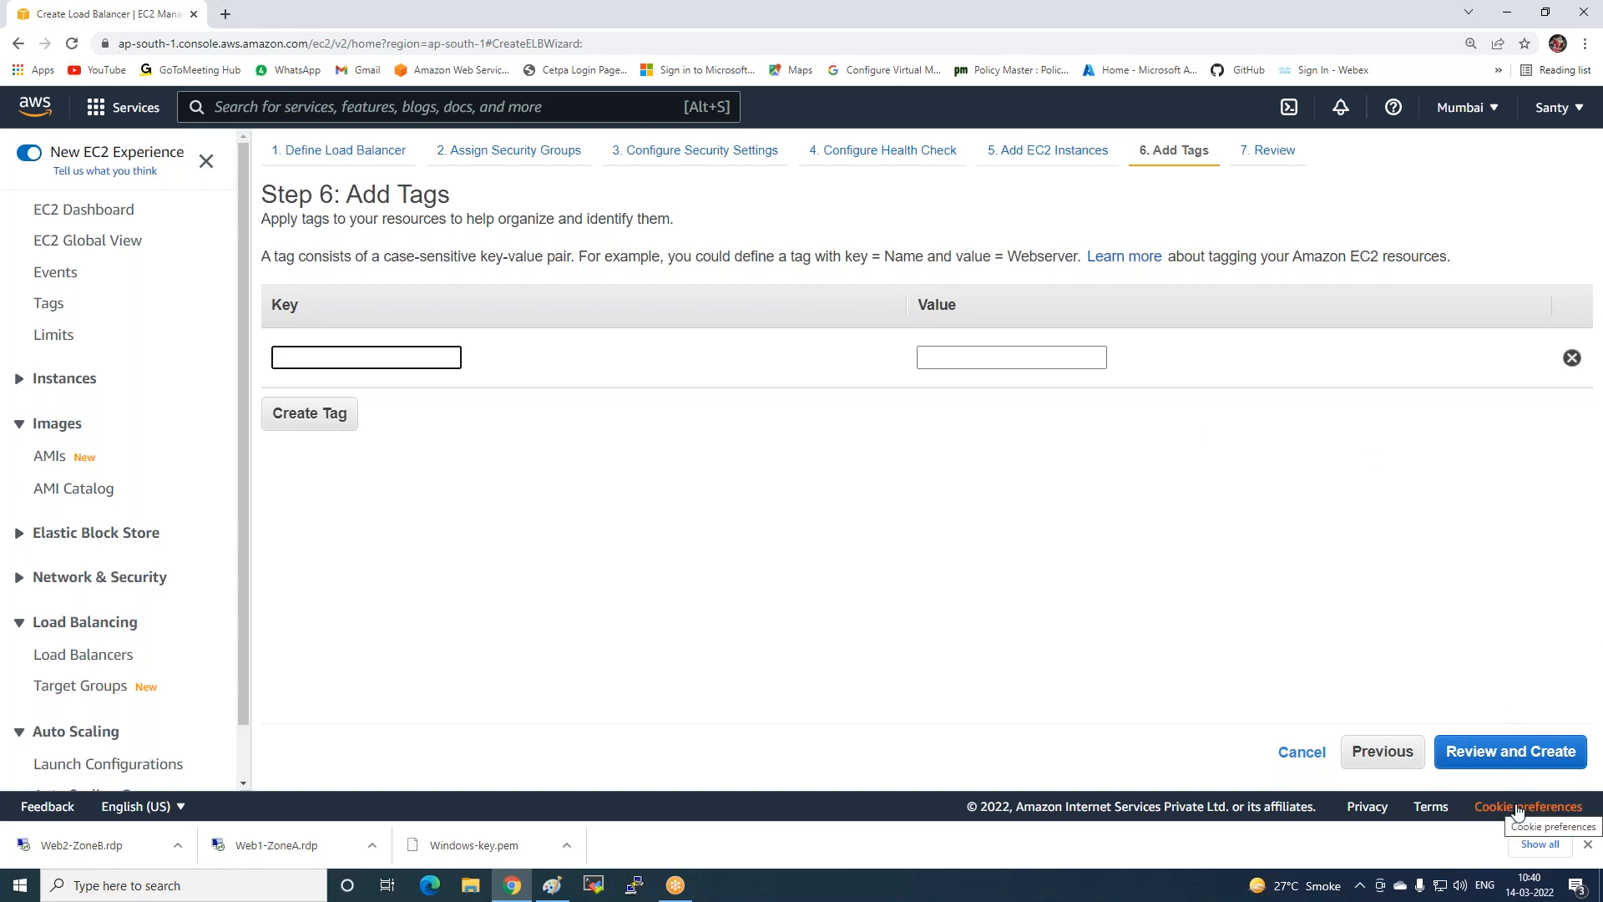
{"action": "left_click", "coordinate": [1475, 766]}
Create my-lb and return to the Load Balancers list with its details pane enlarged.
{"action": "left_click", "coordinate": [1545, 754]}
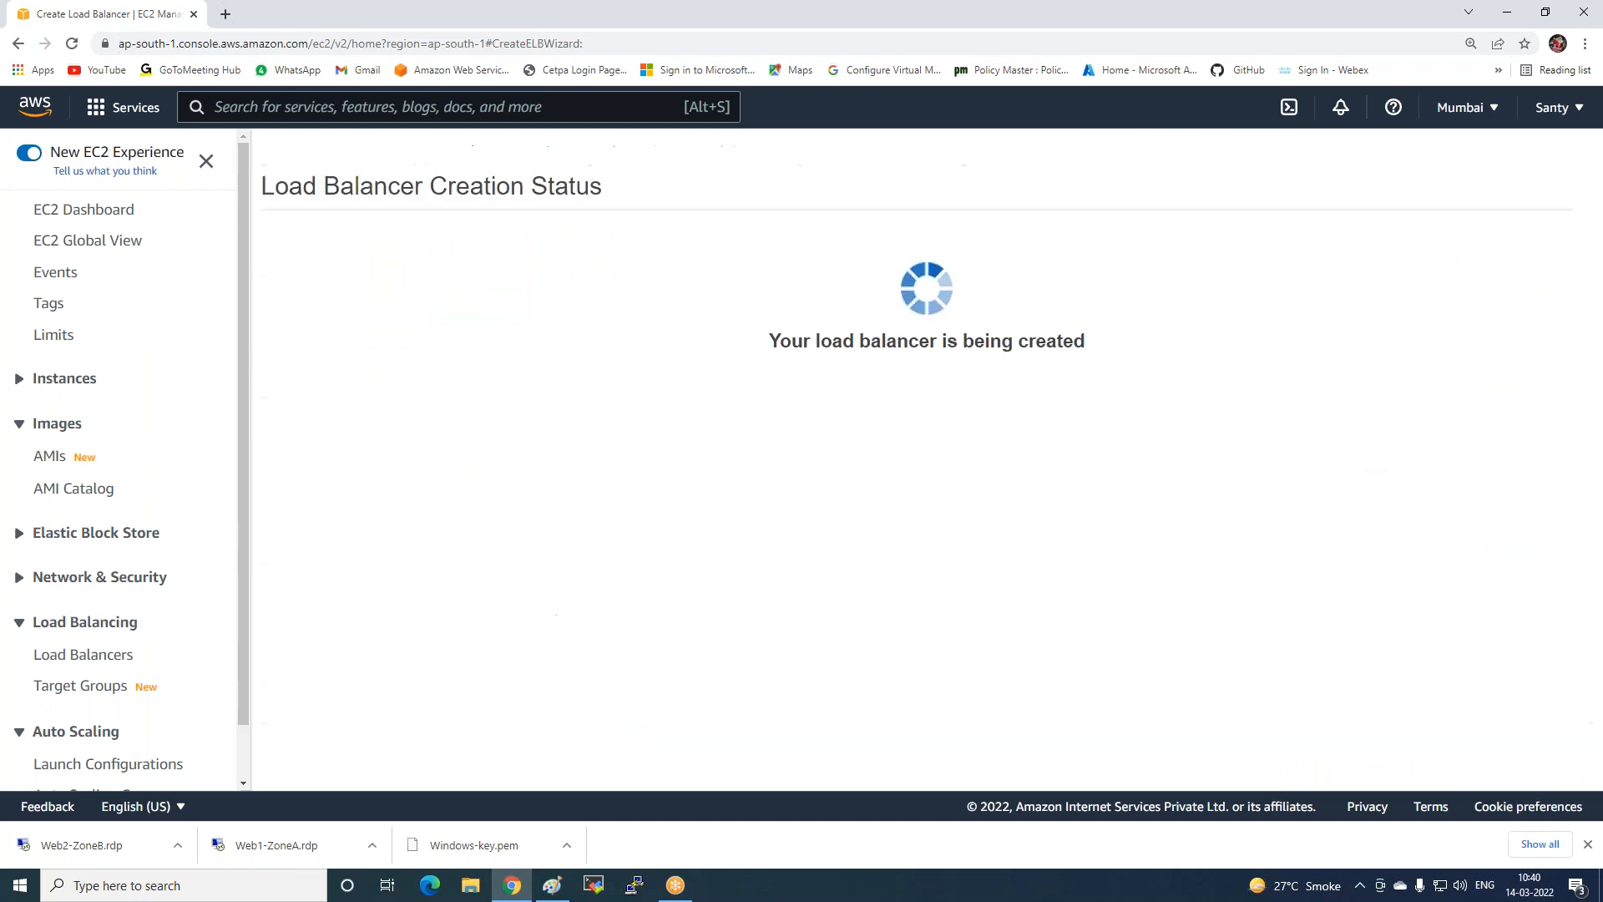
{"action": "left_click", "coordinate": [1555, 399]}
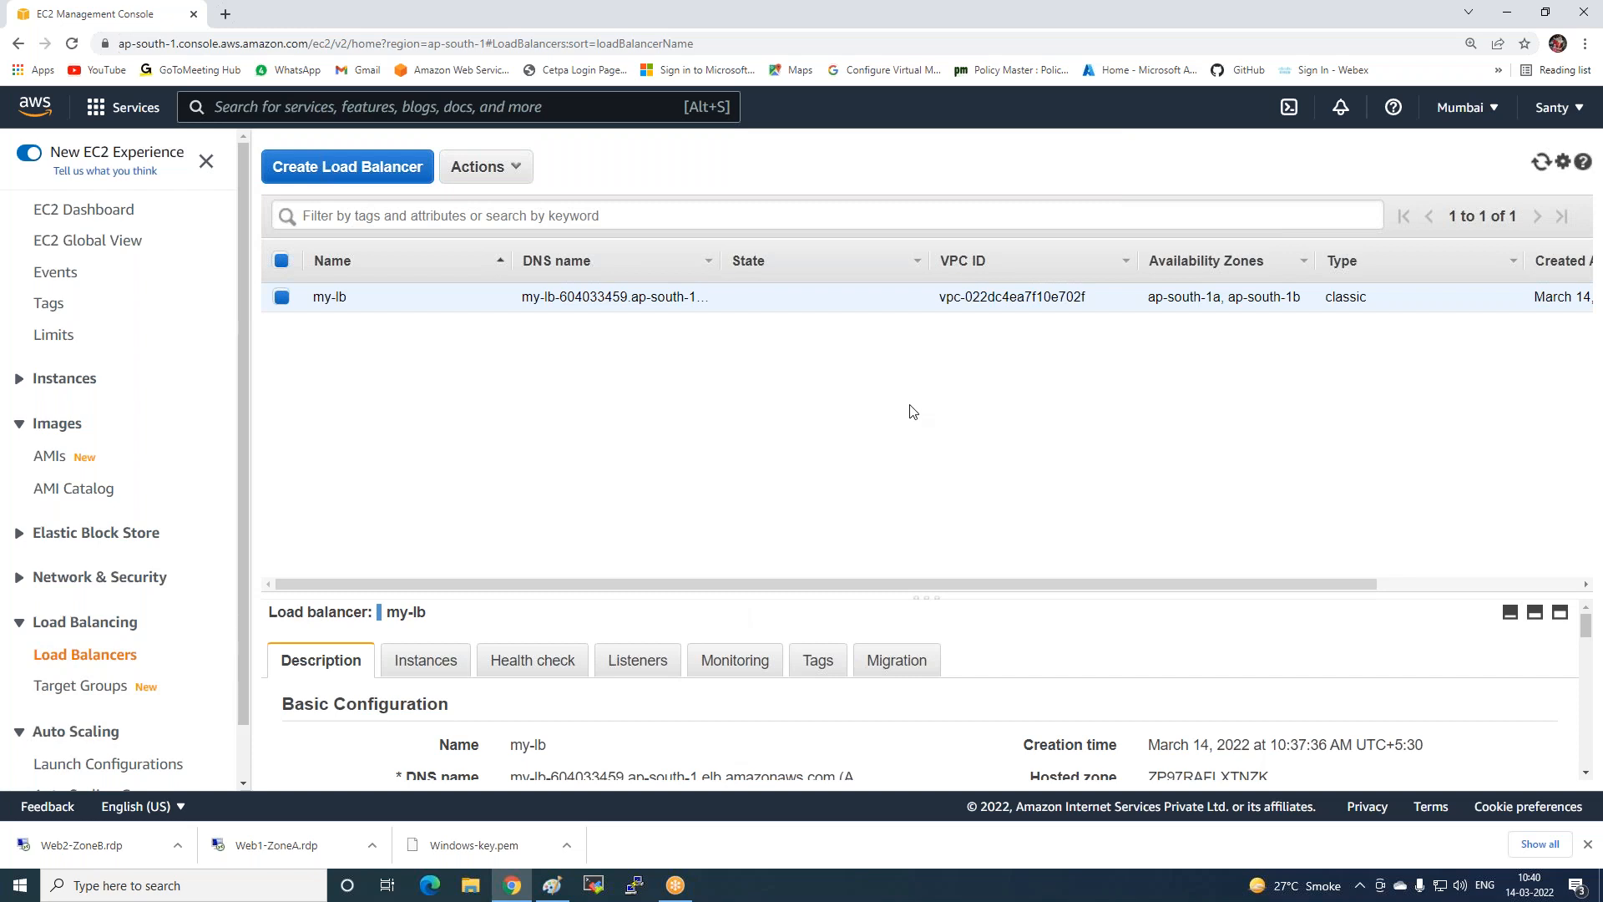
{"action": "left_click_drag", "start_coordinate": [920, 596], "coordinate": [912, 354]}
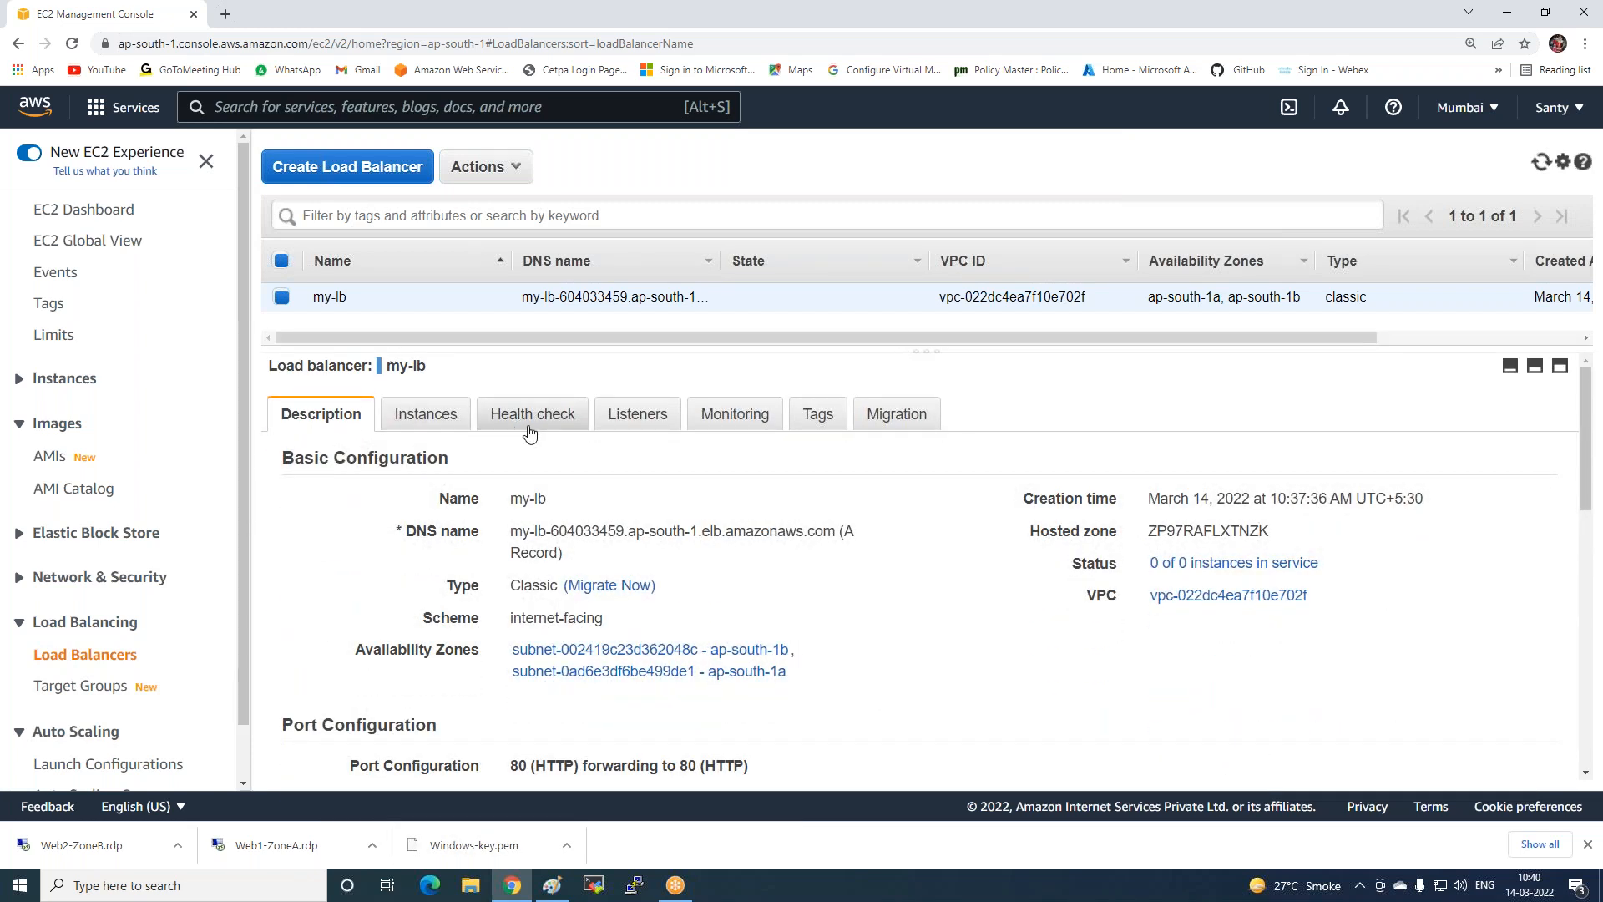
Select and copy my-lb's full DNS name from the Description tab.
{"action": "left_click_drag", "start_coordinate": [510, 531], "coordinate": [838, 531]}
{"action": "key", "text": "ctrl+c"}
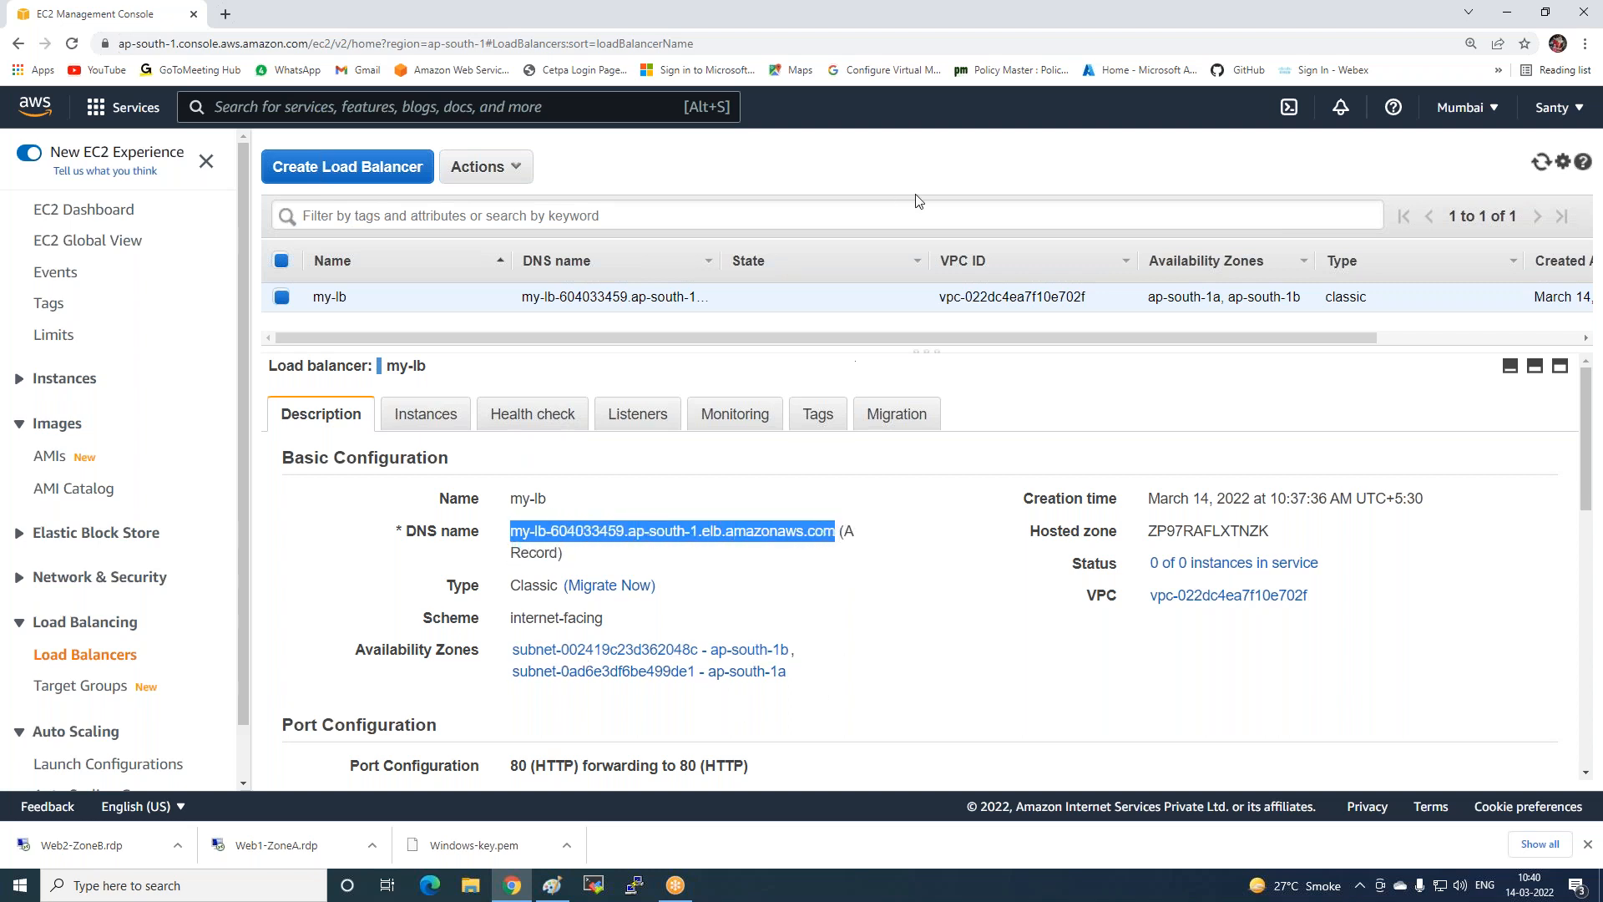
{"action": "left_click", "coordinate": [678, 22]}
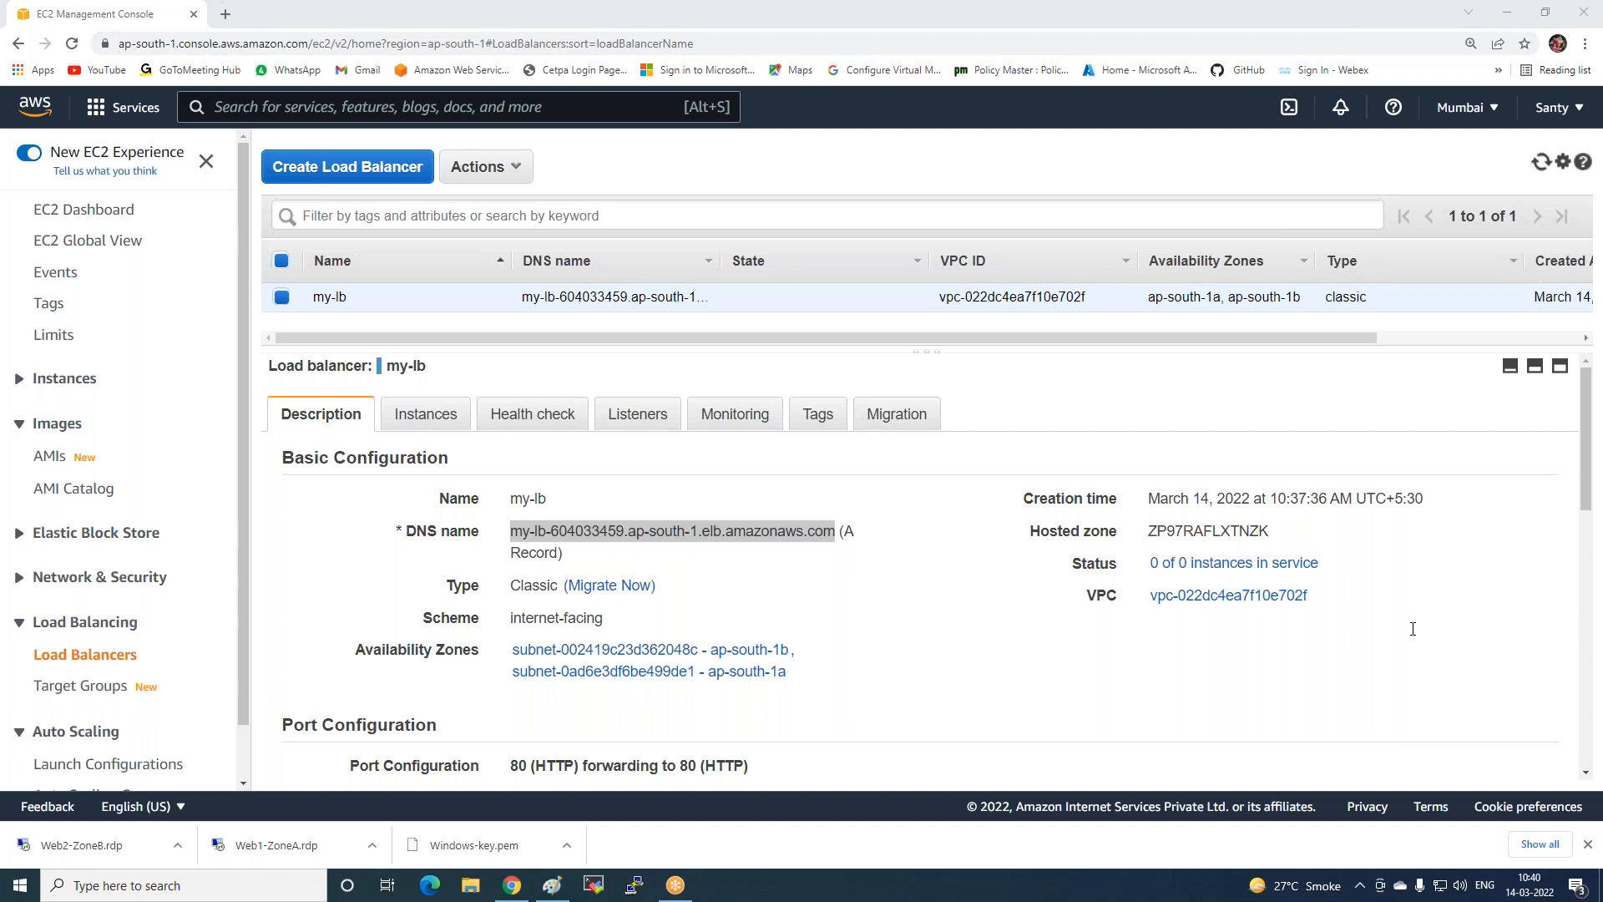
{"action": "left_click", "coordinate": [225, 14]}
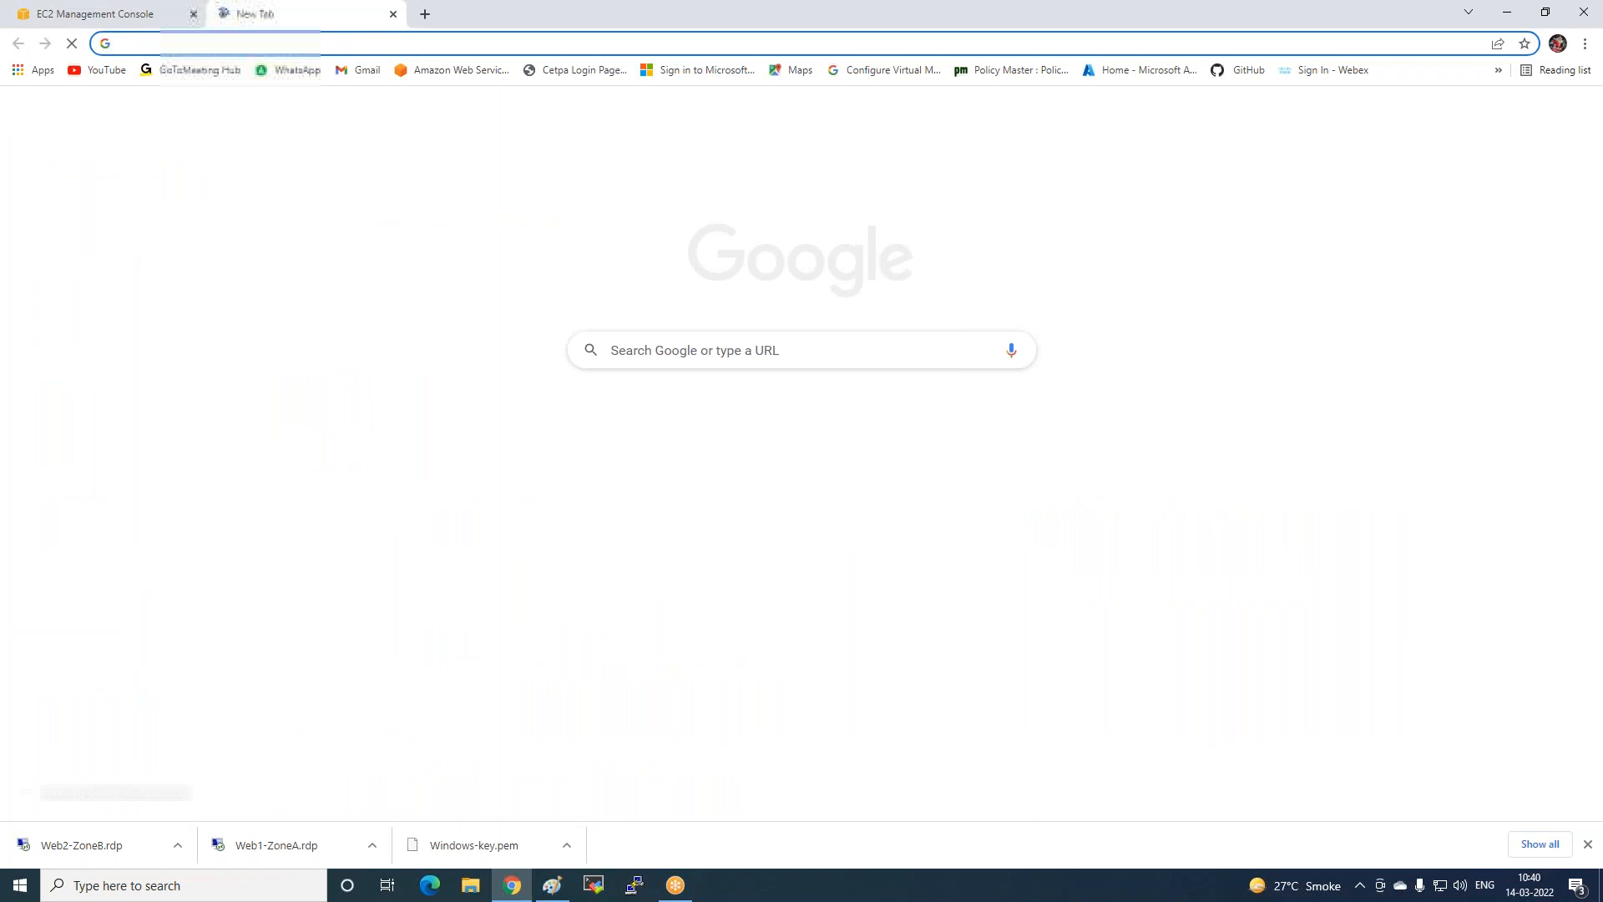
Load my-lb's DNS name in the new tab, which fails with DNS_PROBE_FINISHED_NXDOMAIN.
{"action": "key", "text": "ctrl+v"}
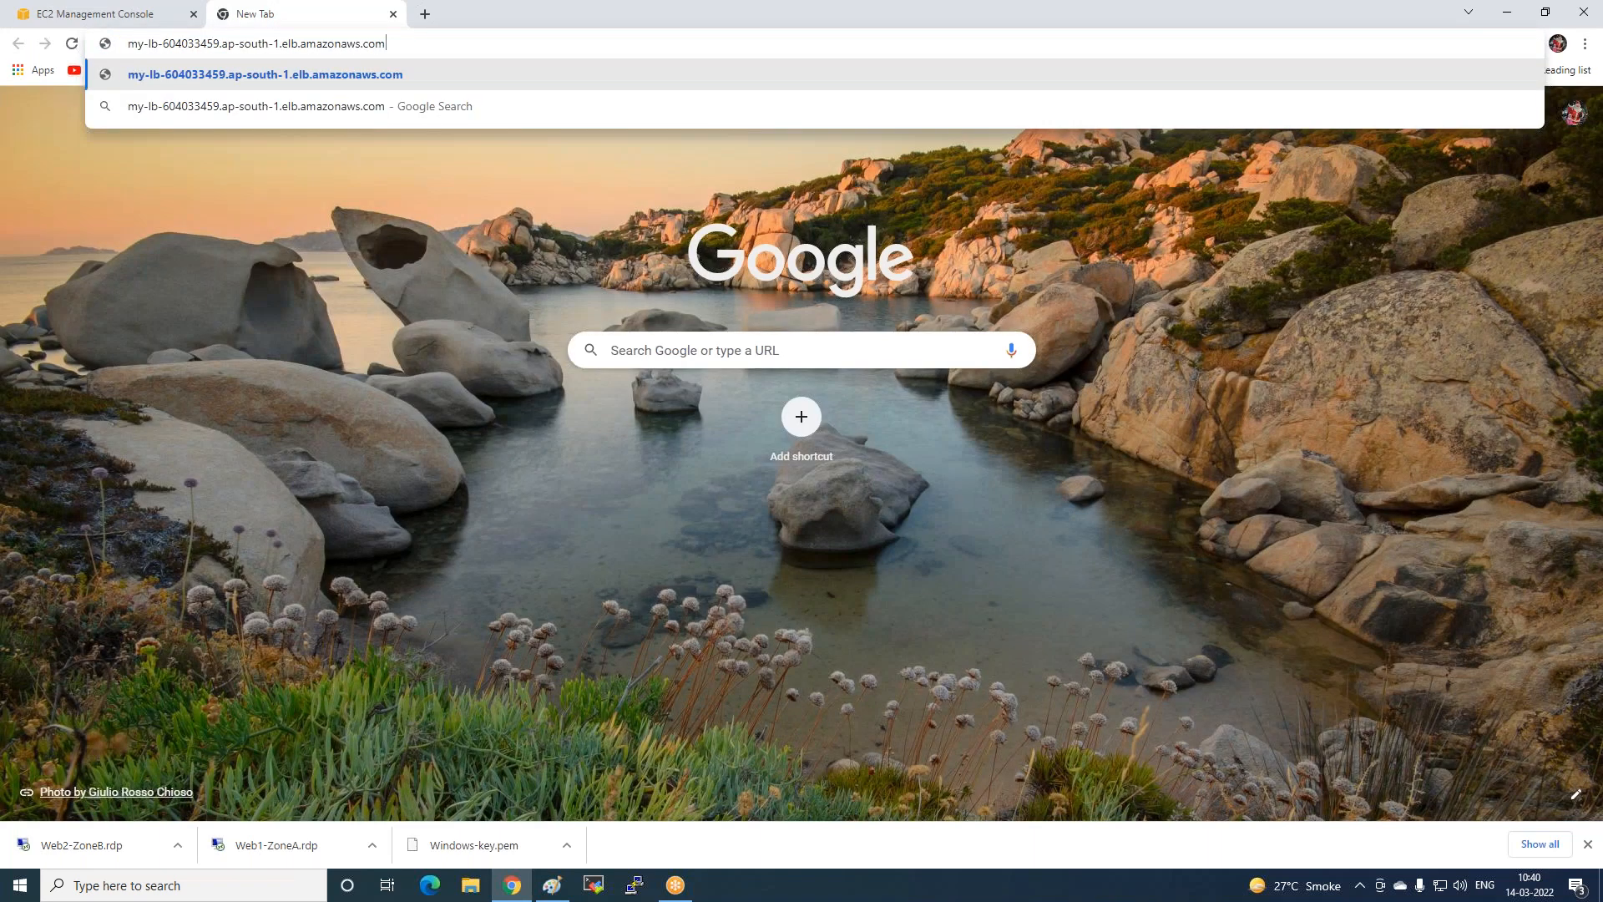
{"action": "key", "text": "Return"}
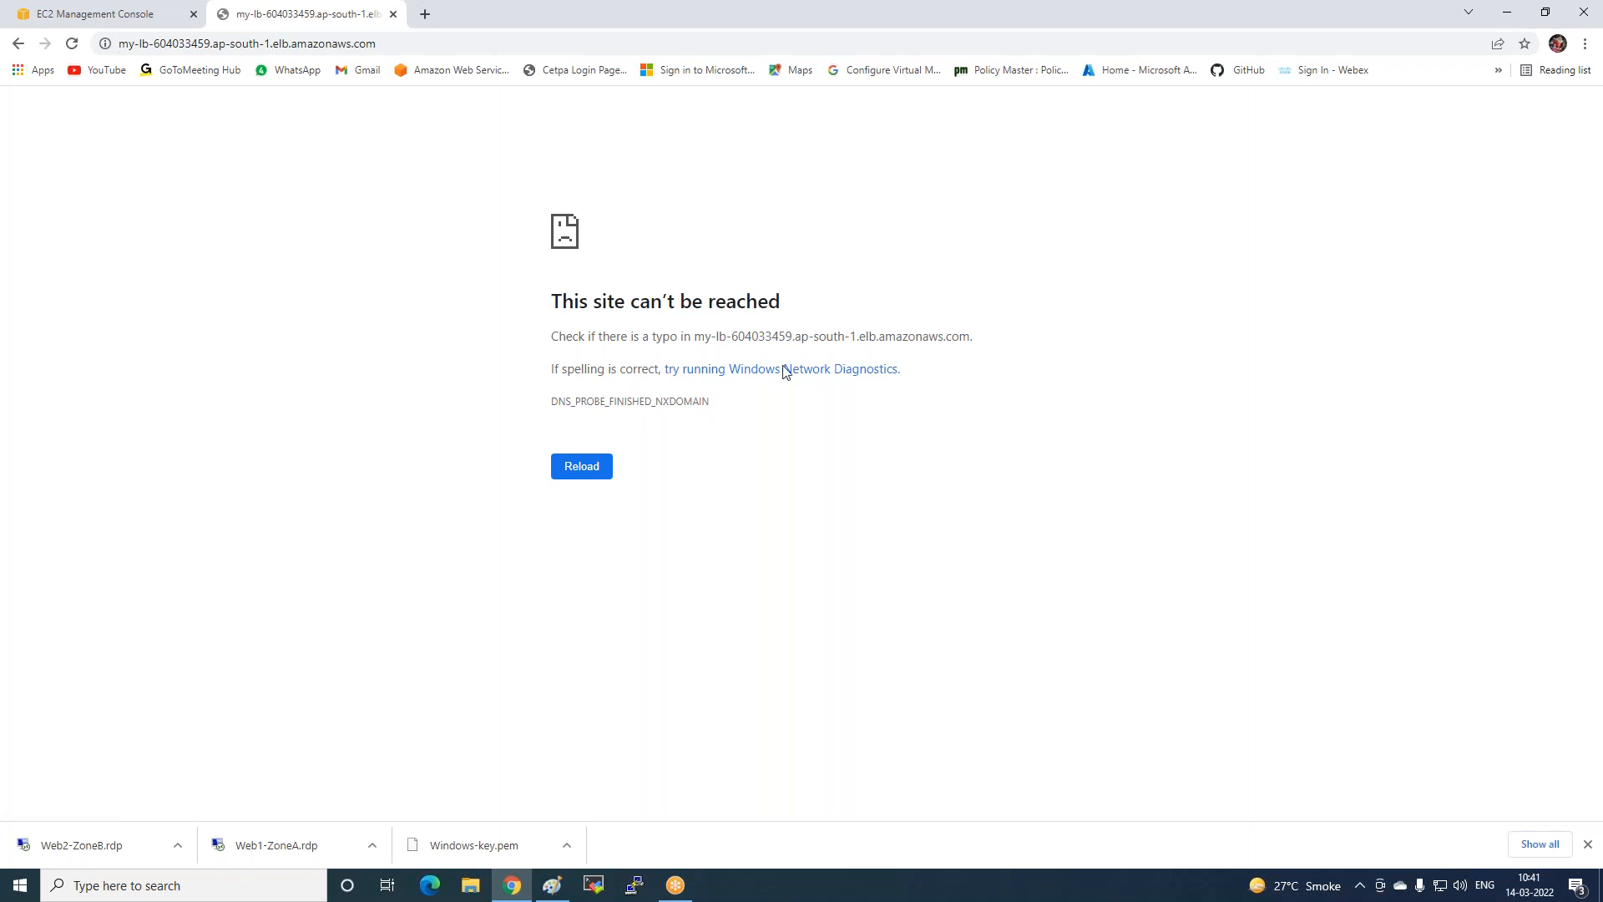
{"action": "left_click", "coordinate": [80, 15]}
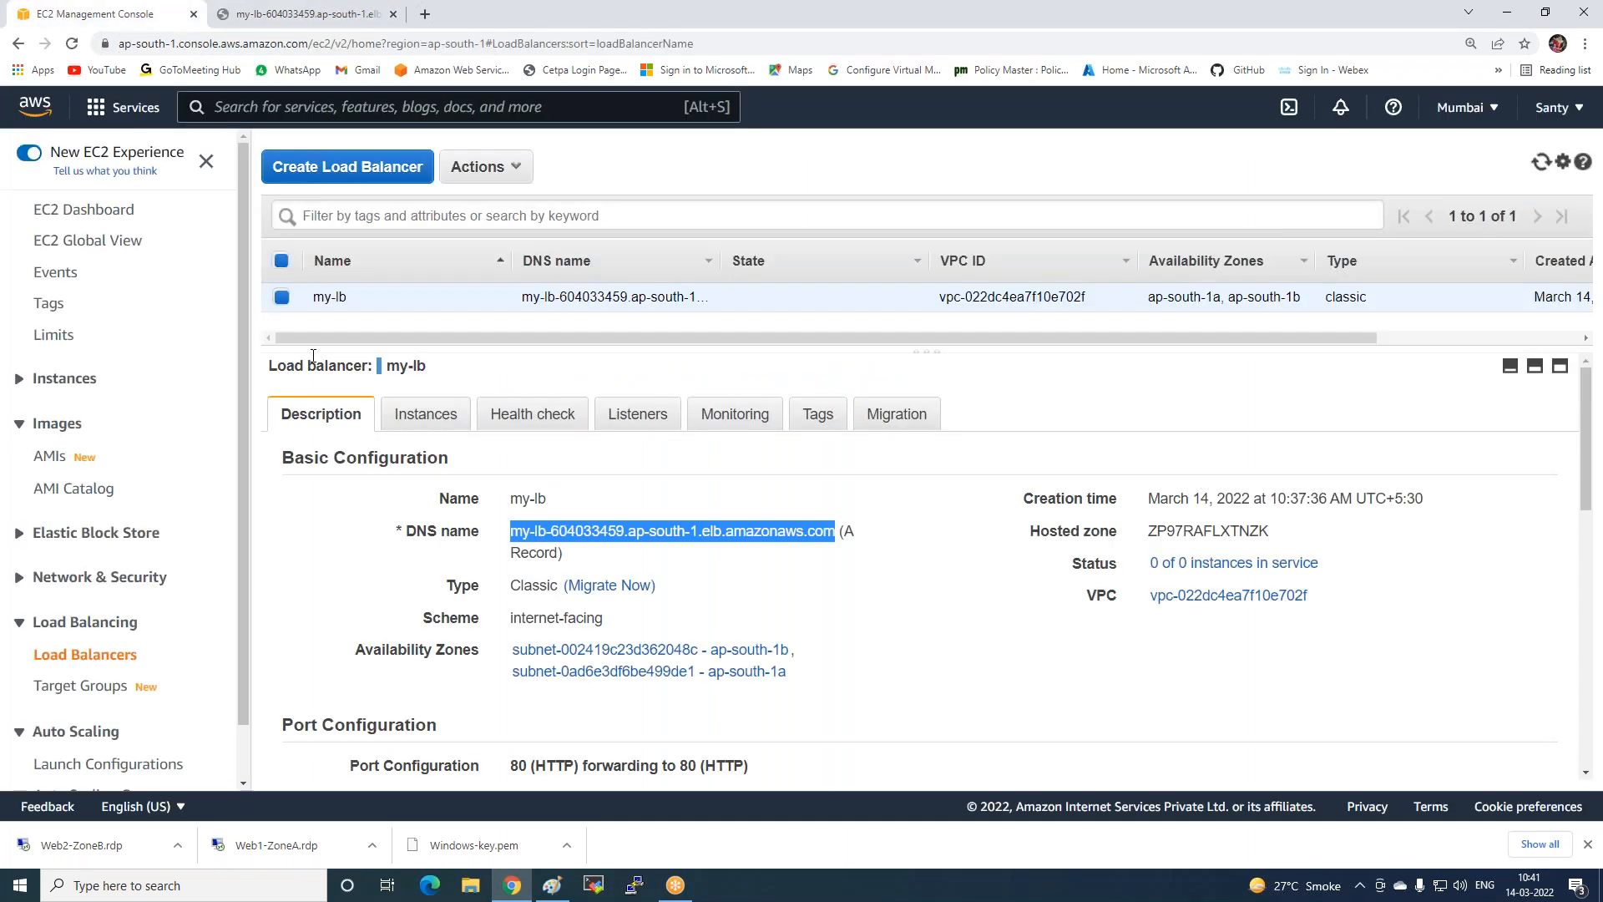
Register the Web1-ZoneA and Web2-ZoneB instances with my-lb from its Instances tab.
{"action": "left_click", "coordinate": [419, 413]}
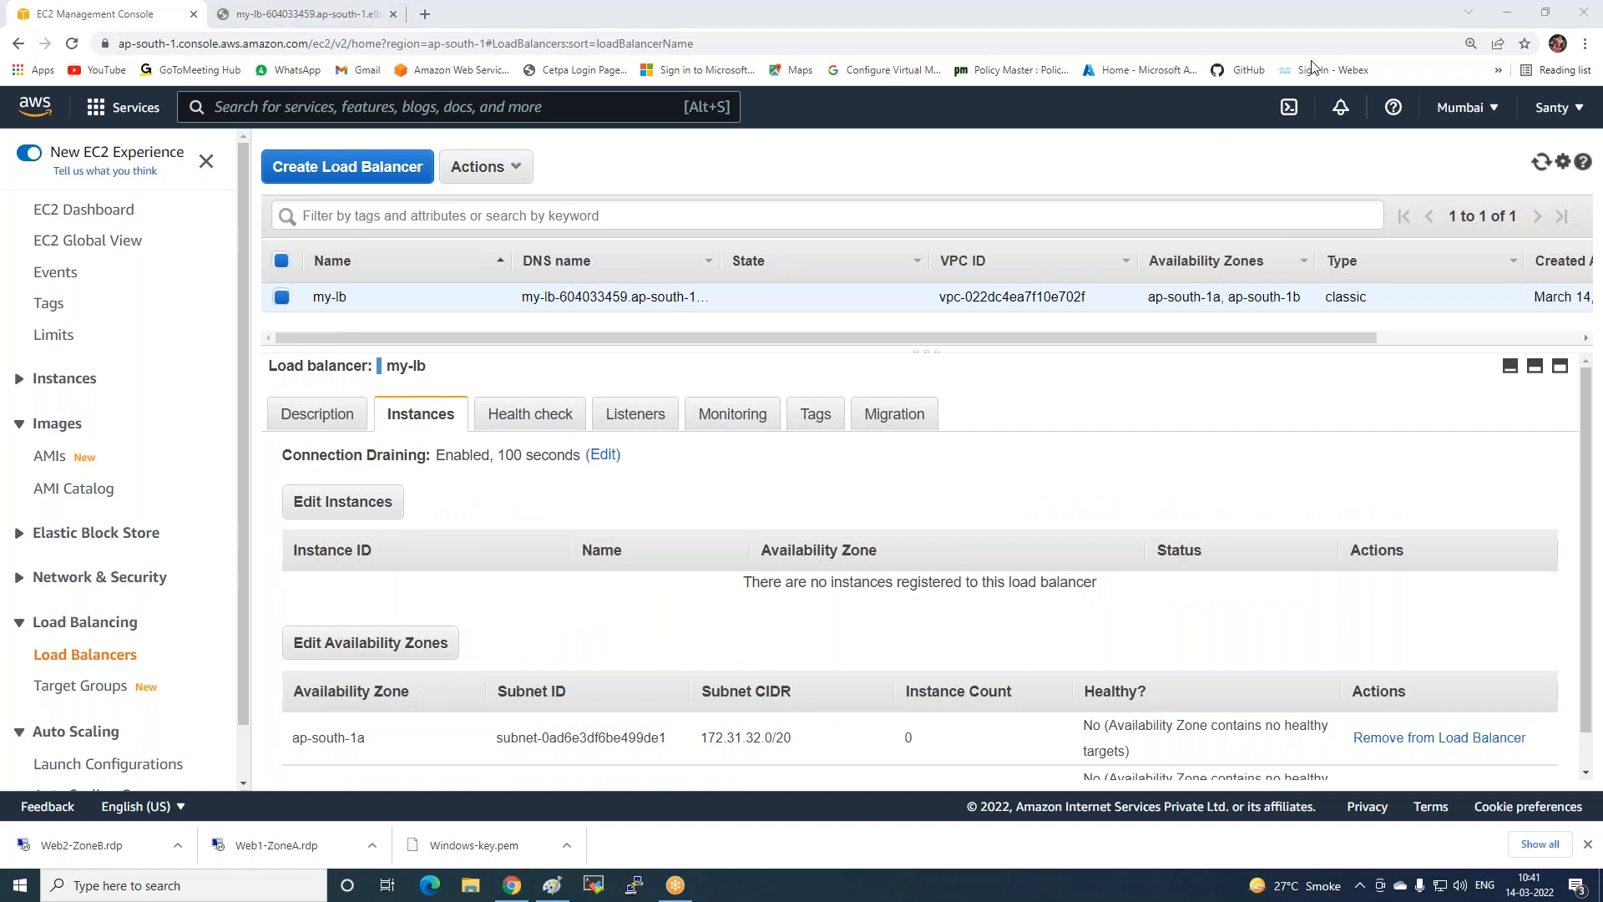
{"action": "left_click", "coordinate": [343, 501]}
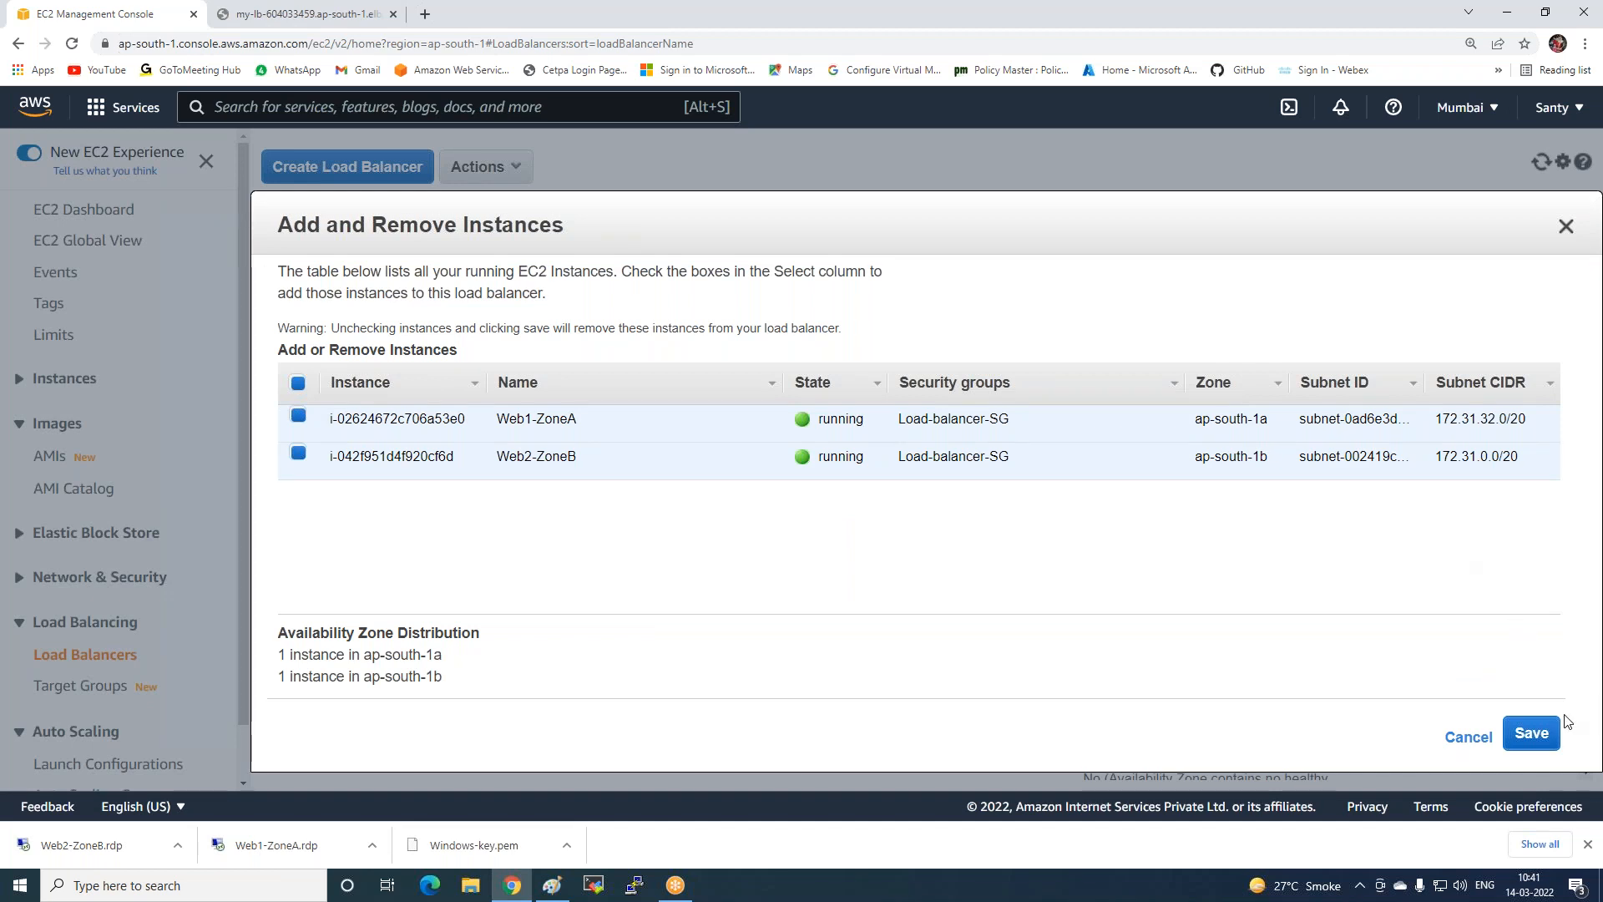
{"action": "left_click", "coordinate": [1531, 734]}
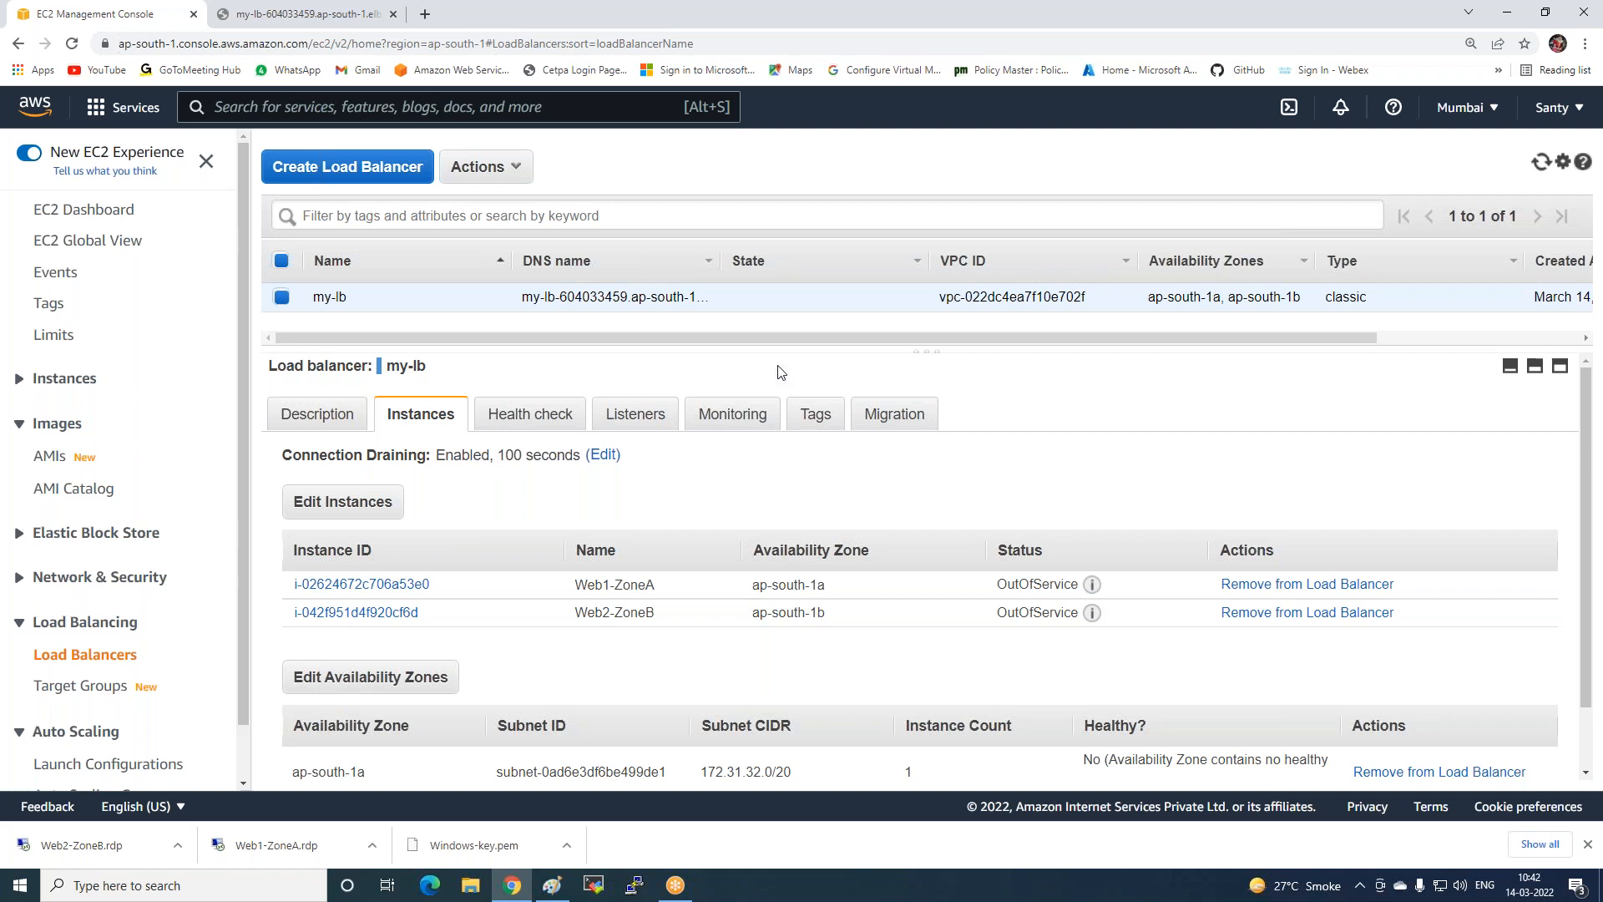
Refresh my-lb's instances to show both InService, then reload the load balancer page, which serves Web 2.
{"action": "left_click", "coordinate": [1540, 161]}
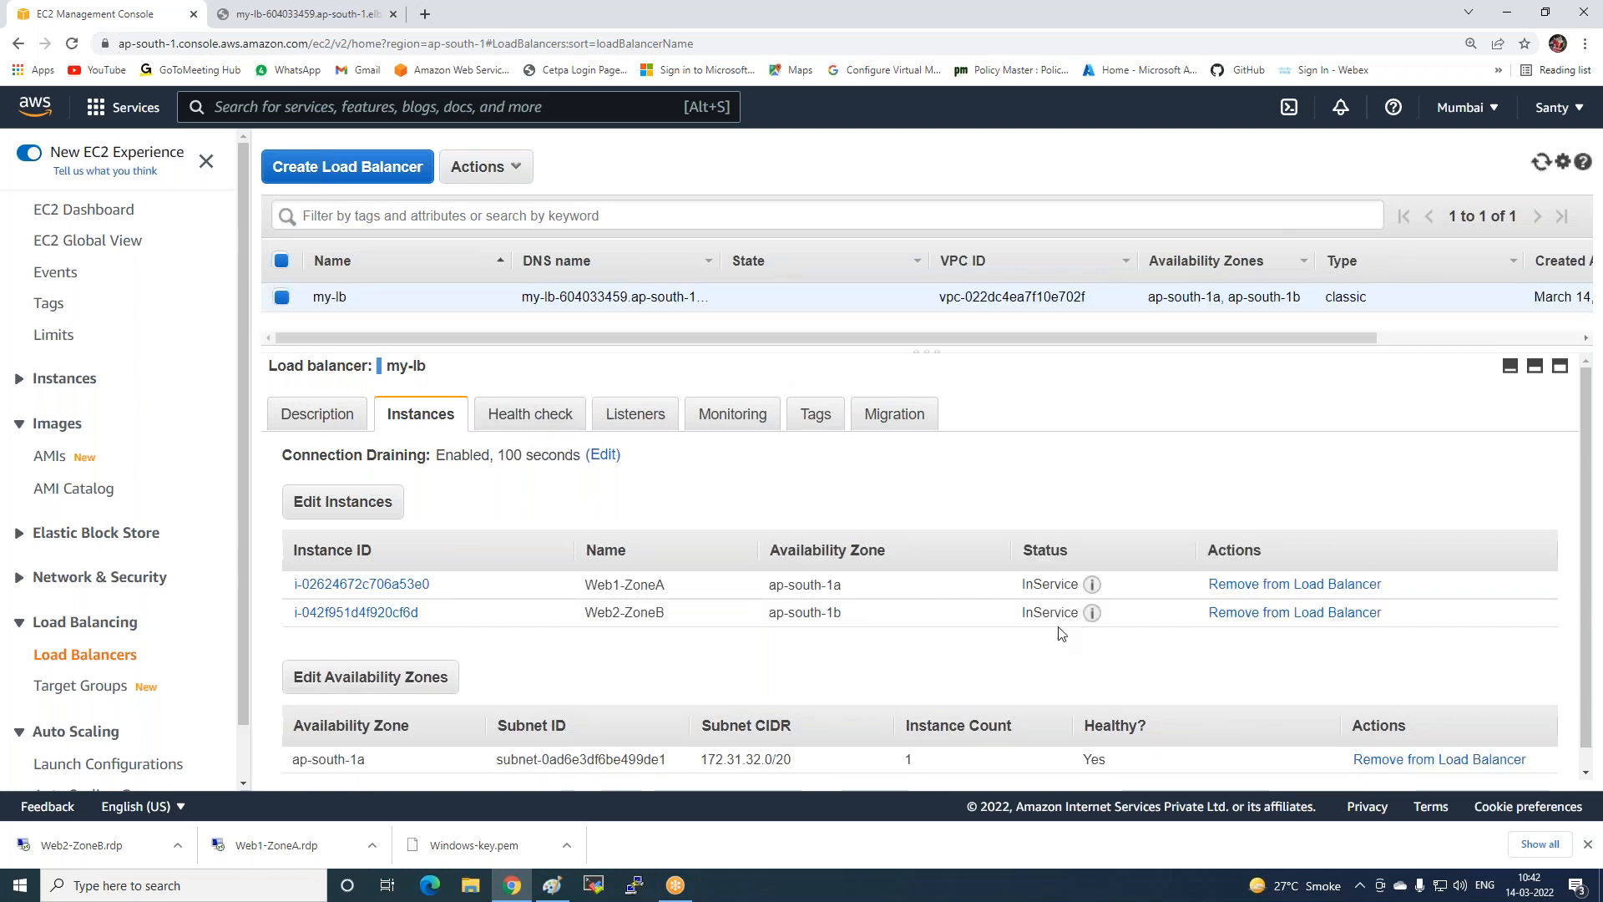
{"action": "left_click", "coordinate": [309, 15]}
{"action": "left_click", "coordinate": [72, 43]}
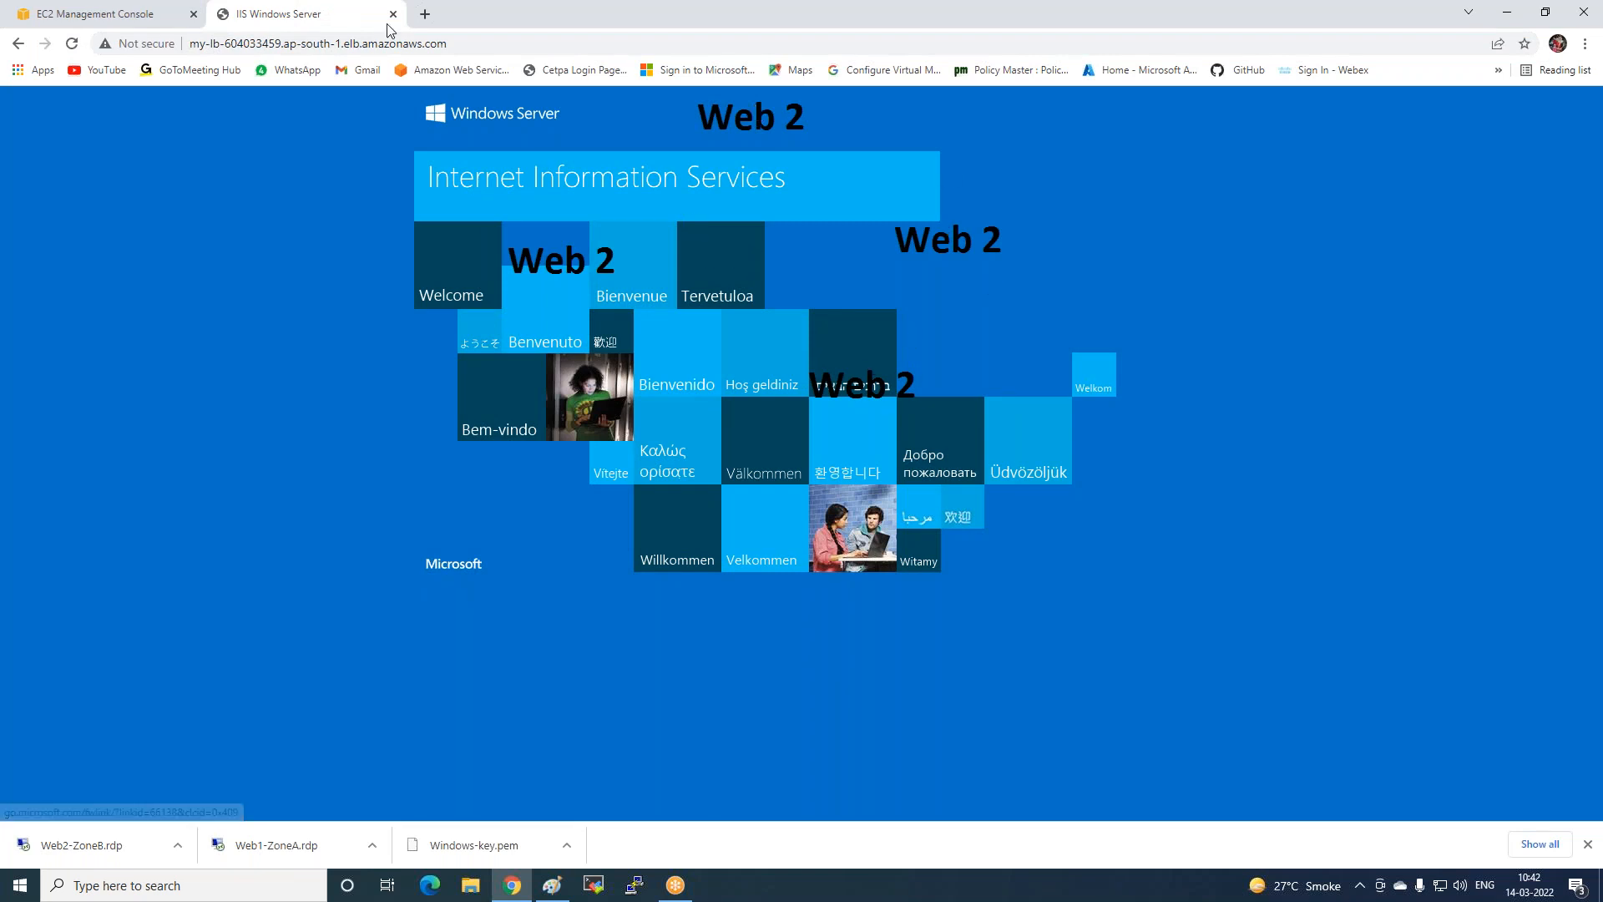
Reload the load balancer page repeatedly to see Web server 1 and Web 2 alternate, then return to the EC2 console.
{"action": "left_click", "coordinate": [71, 44]}
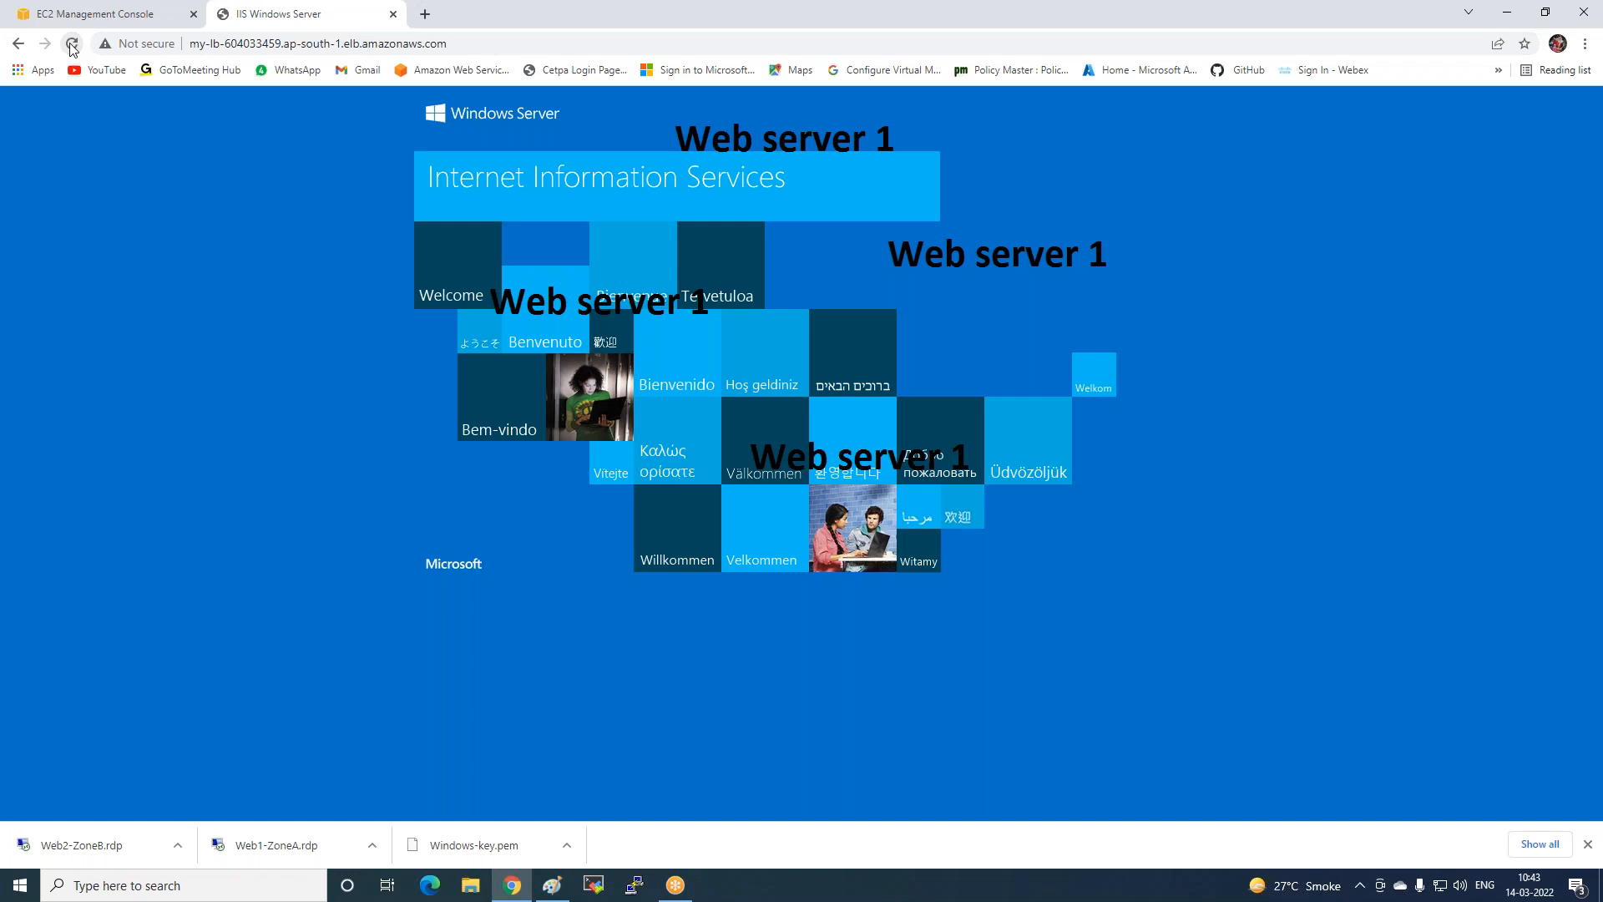
{"action": "left_click", "coordinate": [72, 48]}
{"action": "left_click", "coordinate": [70, 44]}
{"action": "left_click", "coordinate": [70, 45]}
{"action": "left_click", "coordinate": [72, 46]}
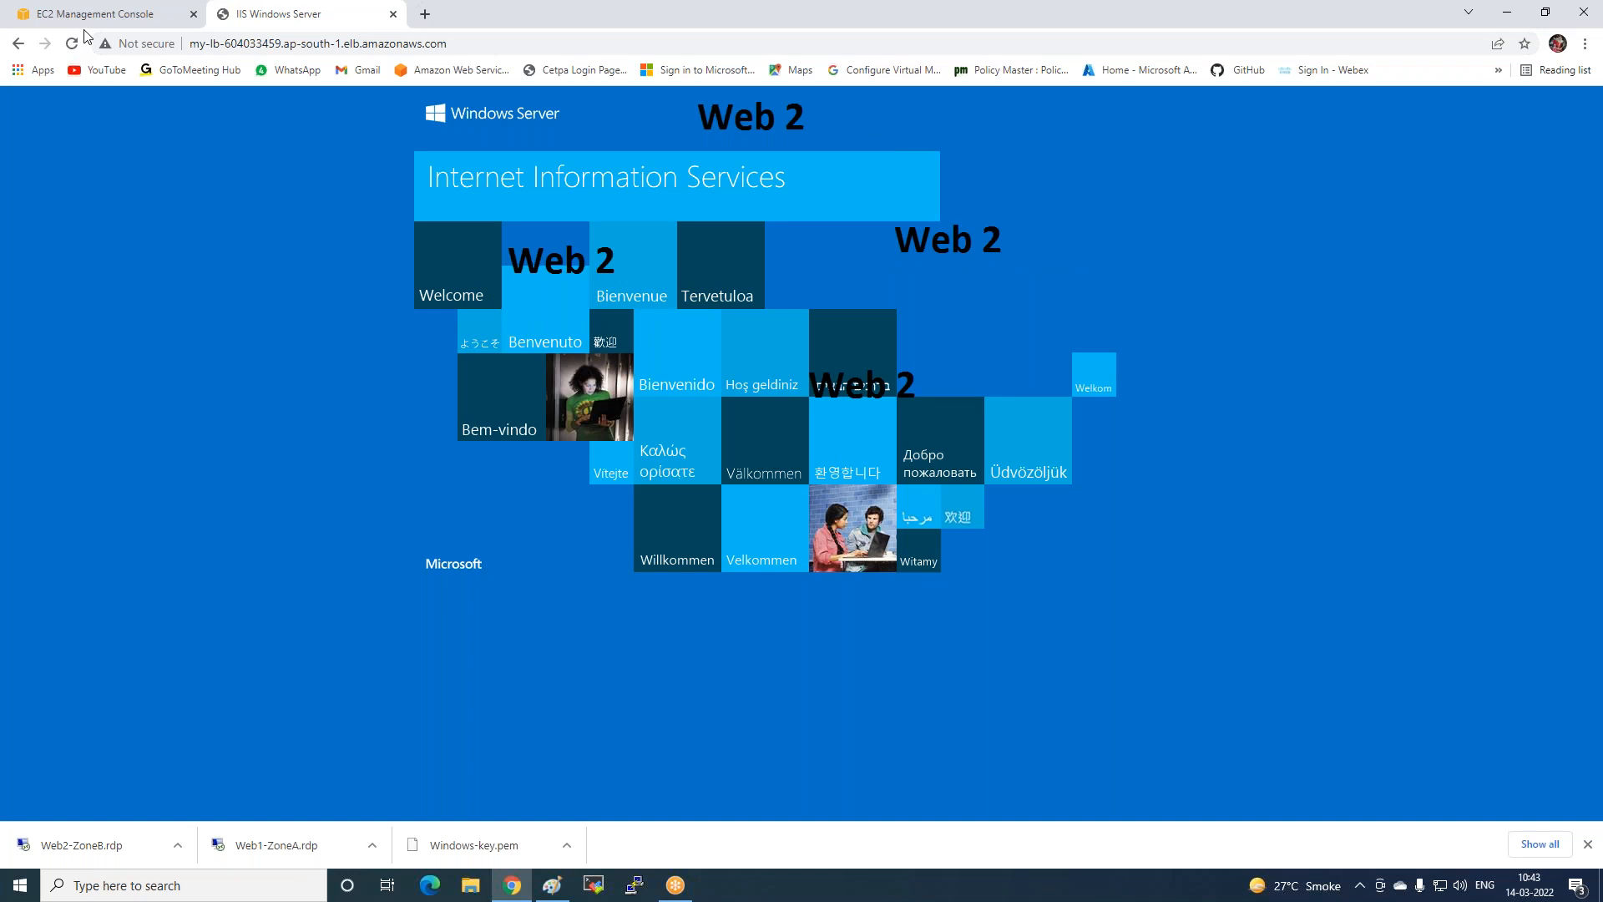
{"action": "left_click", "coordinate": [107, 14]}
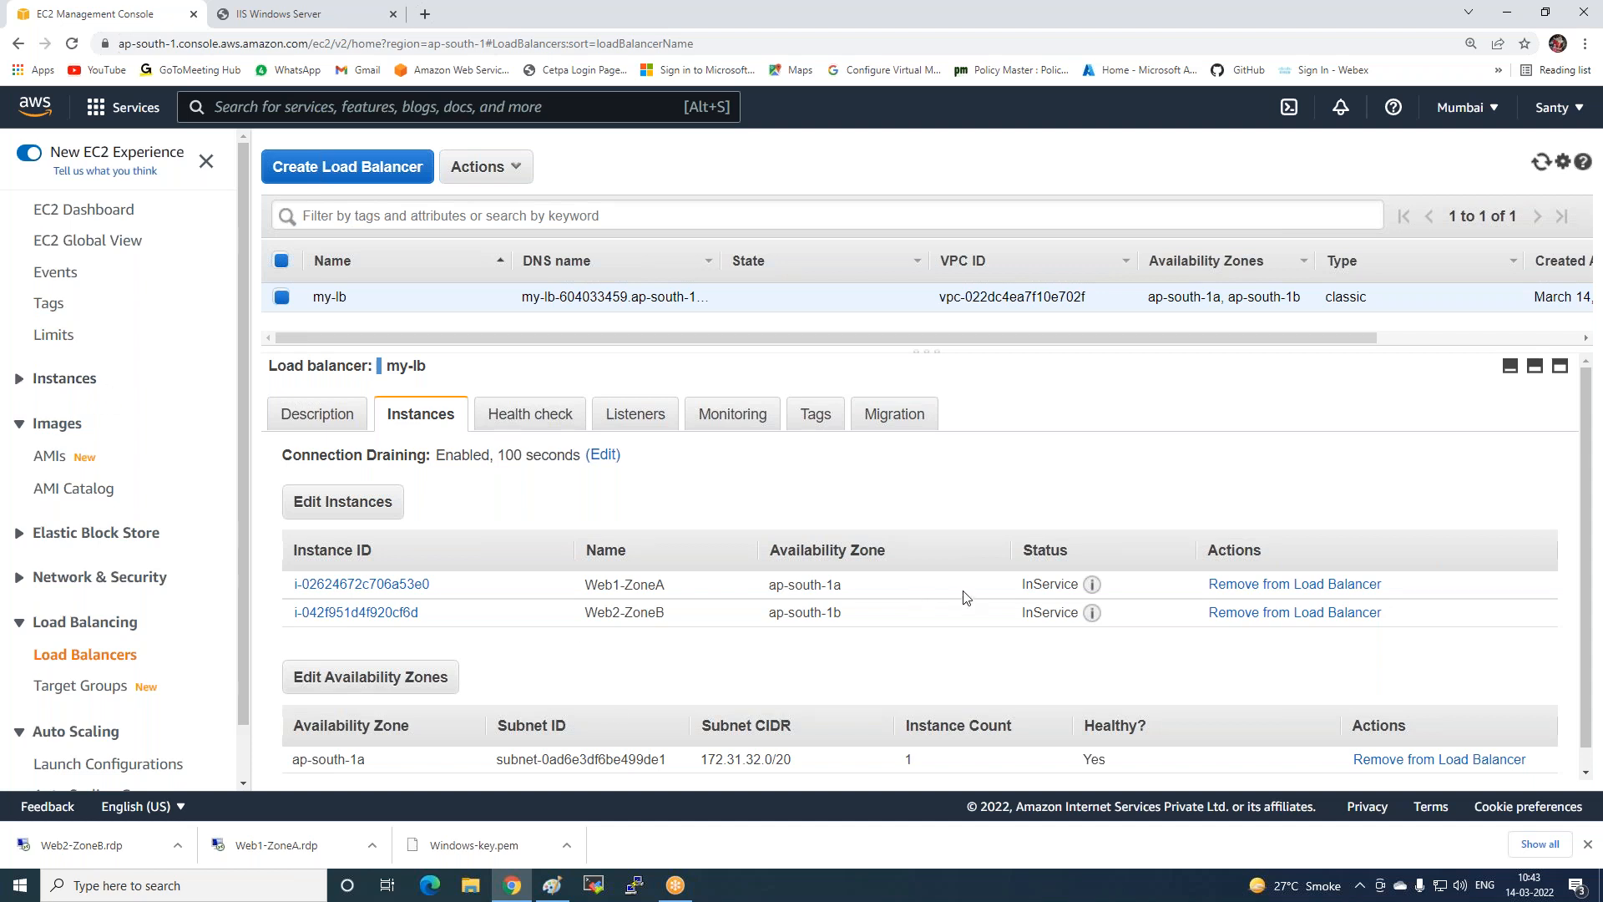
Open the EC2 Instances list and select only the Web2-ZoneB instance.
{"action": "left_click", "coordinate": [20, 380]}
{"action": "left_click", "coordinate": [60, 410]}
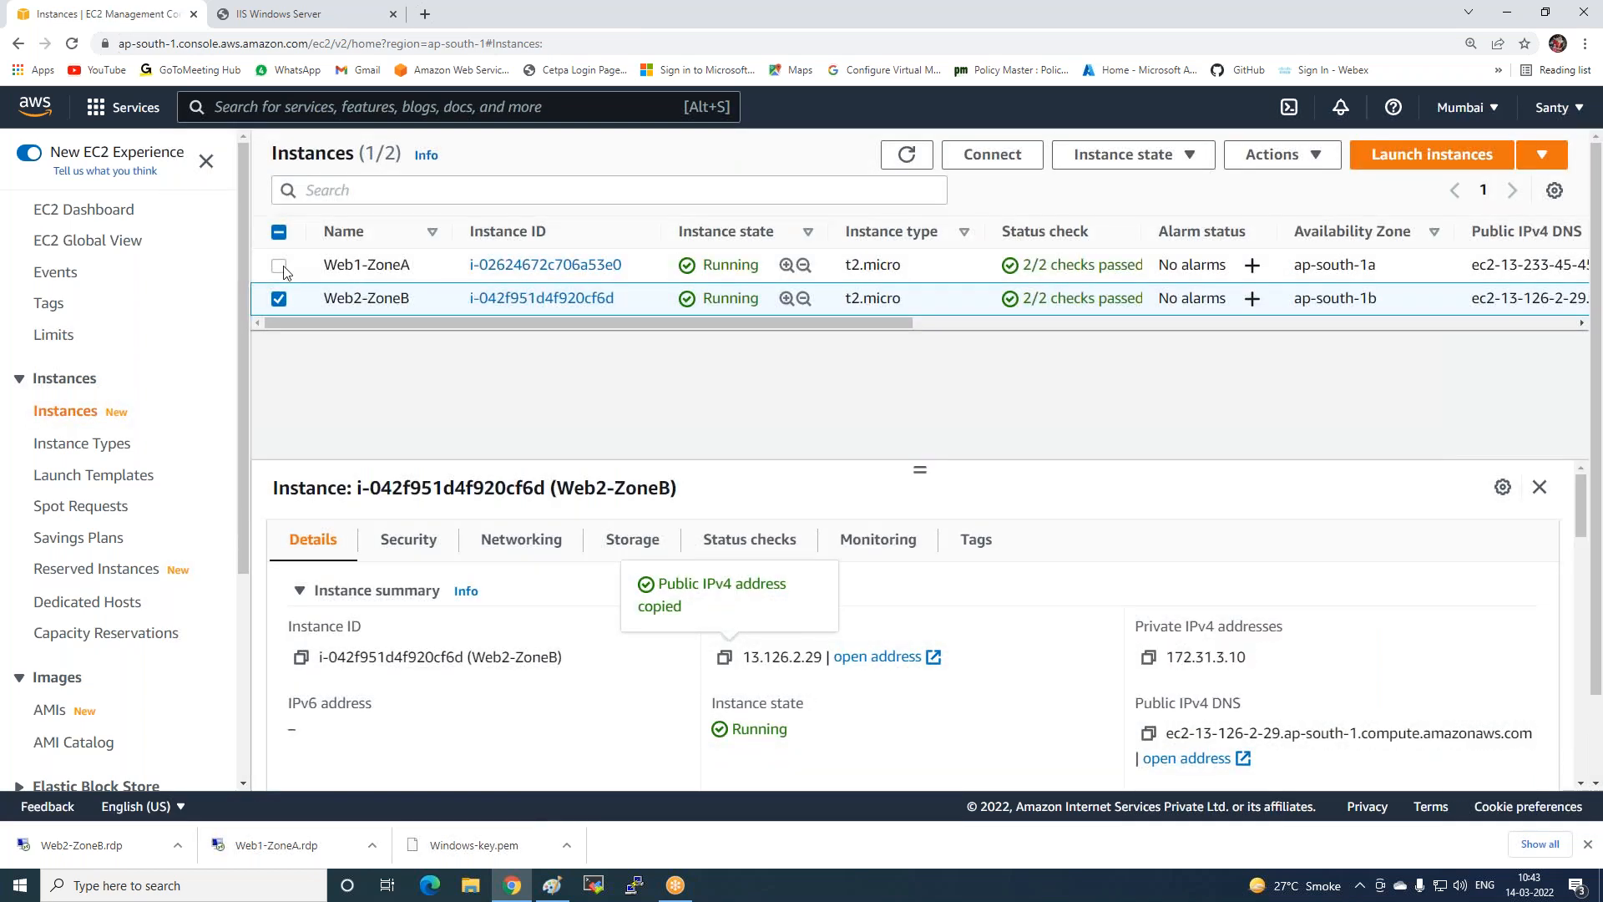
{"action": "left_click", "coordinate": [279, 266]}
{"action": "left_click", "coordinate": [279, 300]}
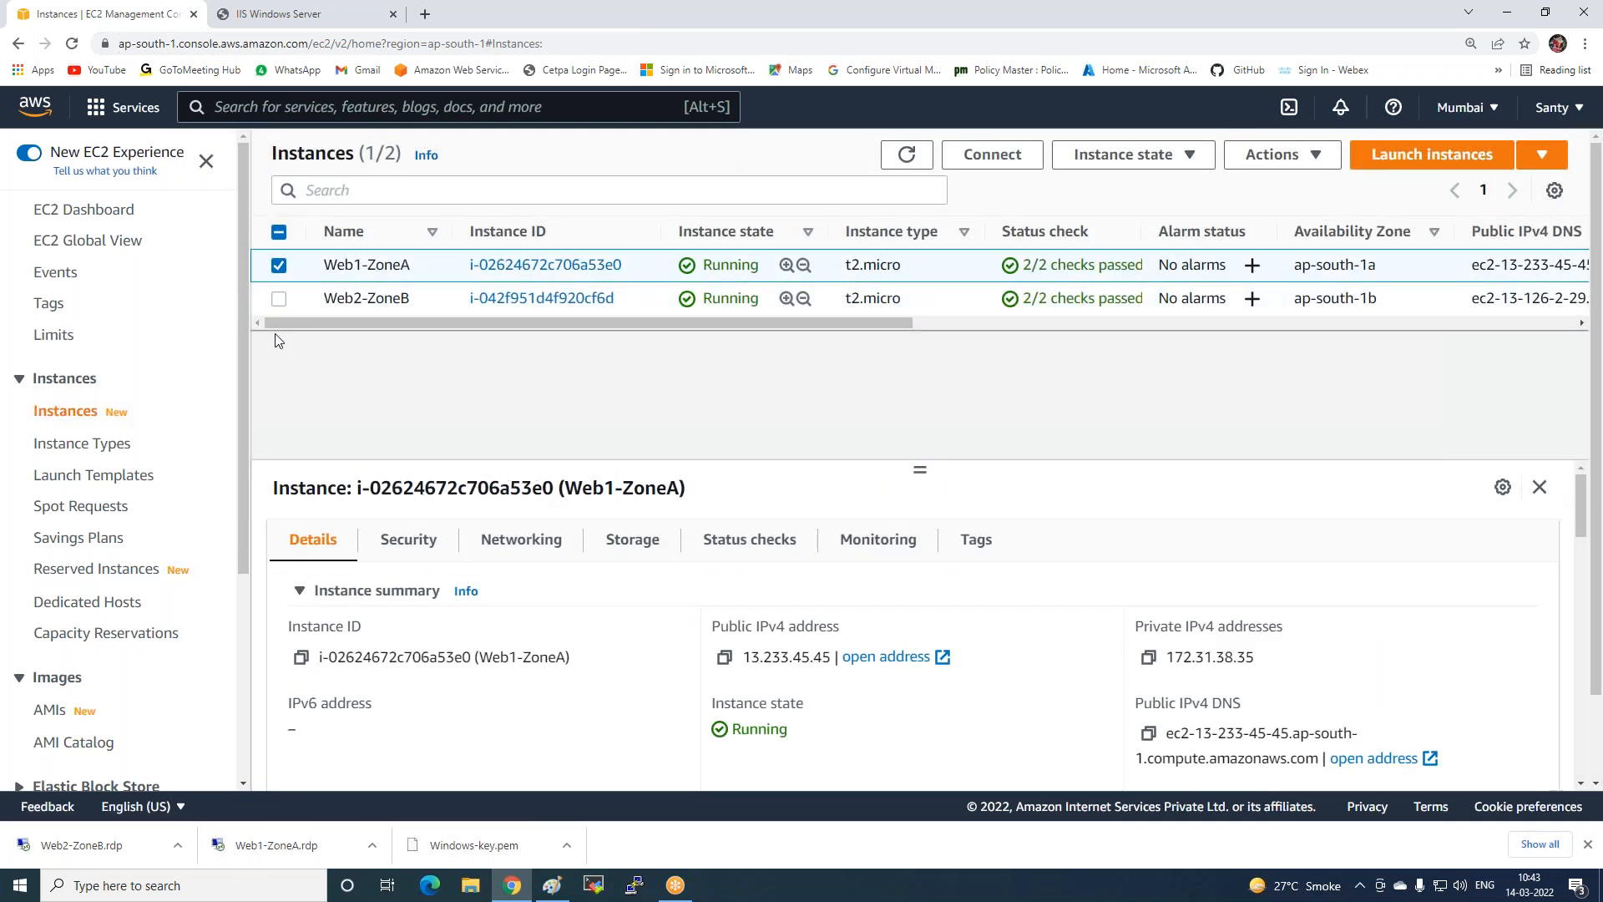
{"action": "left_click", "coordinate": [314, 15]}
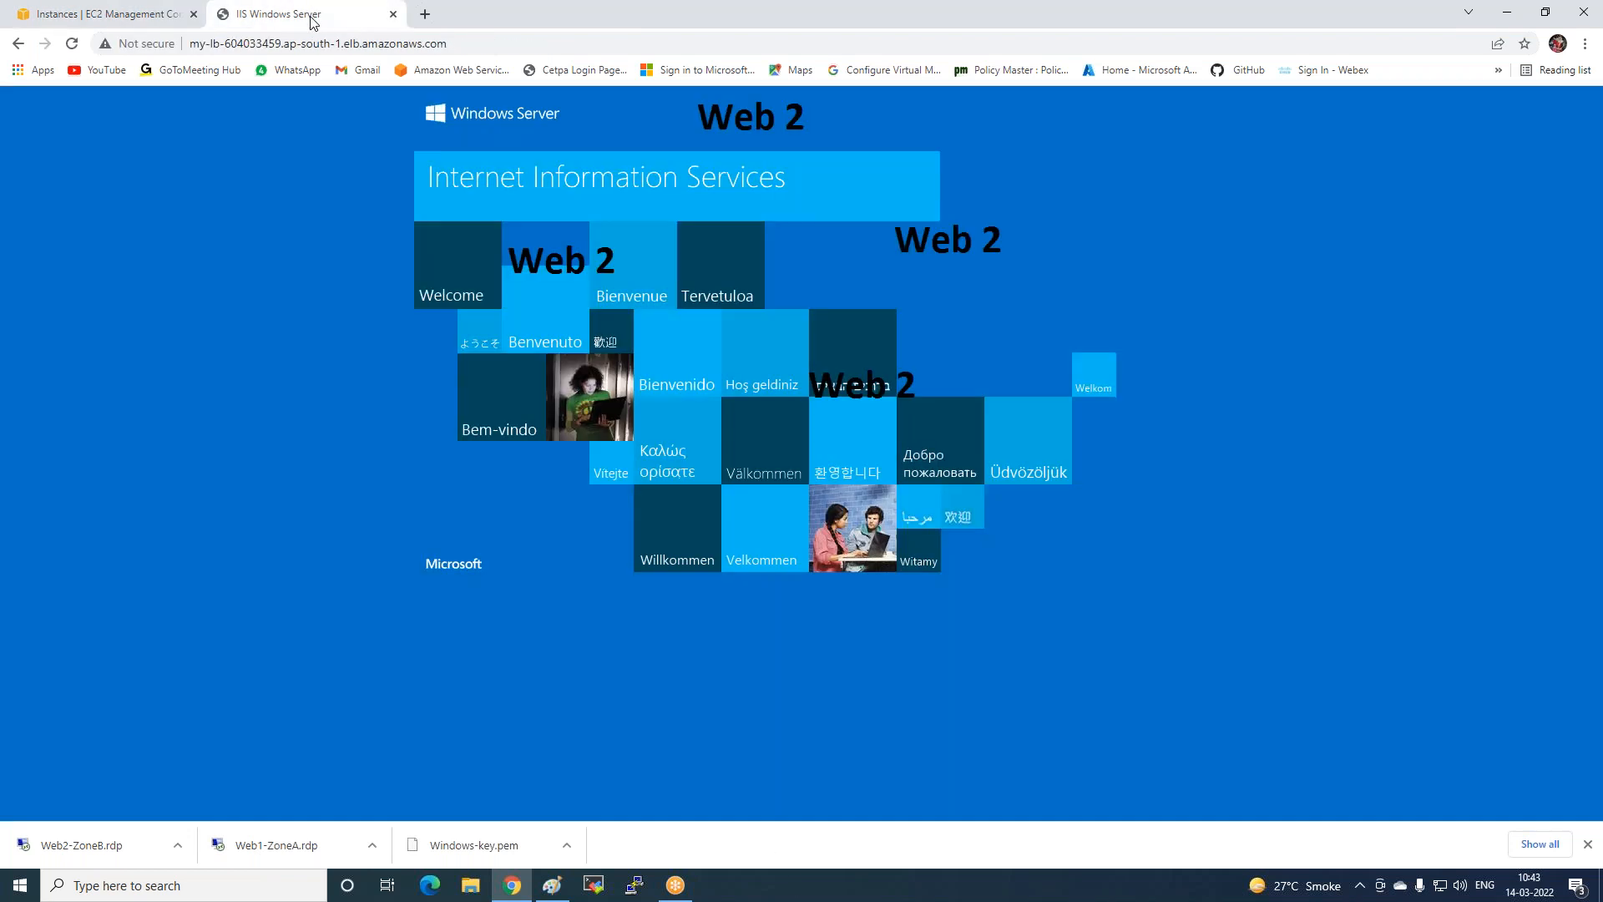
{"action": "left_click", "coordinate": [189, 10]}
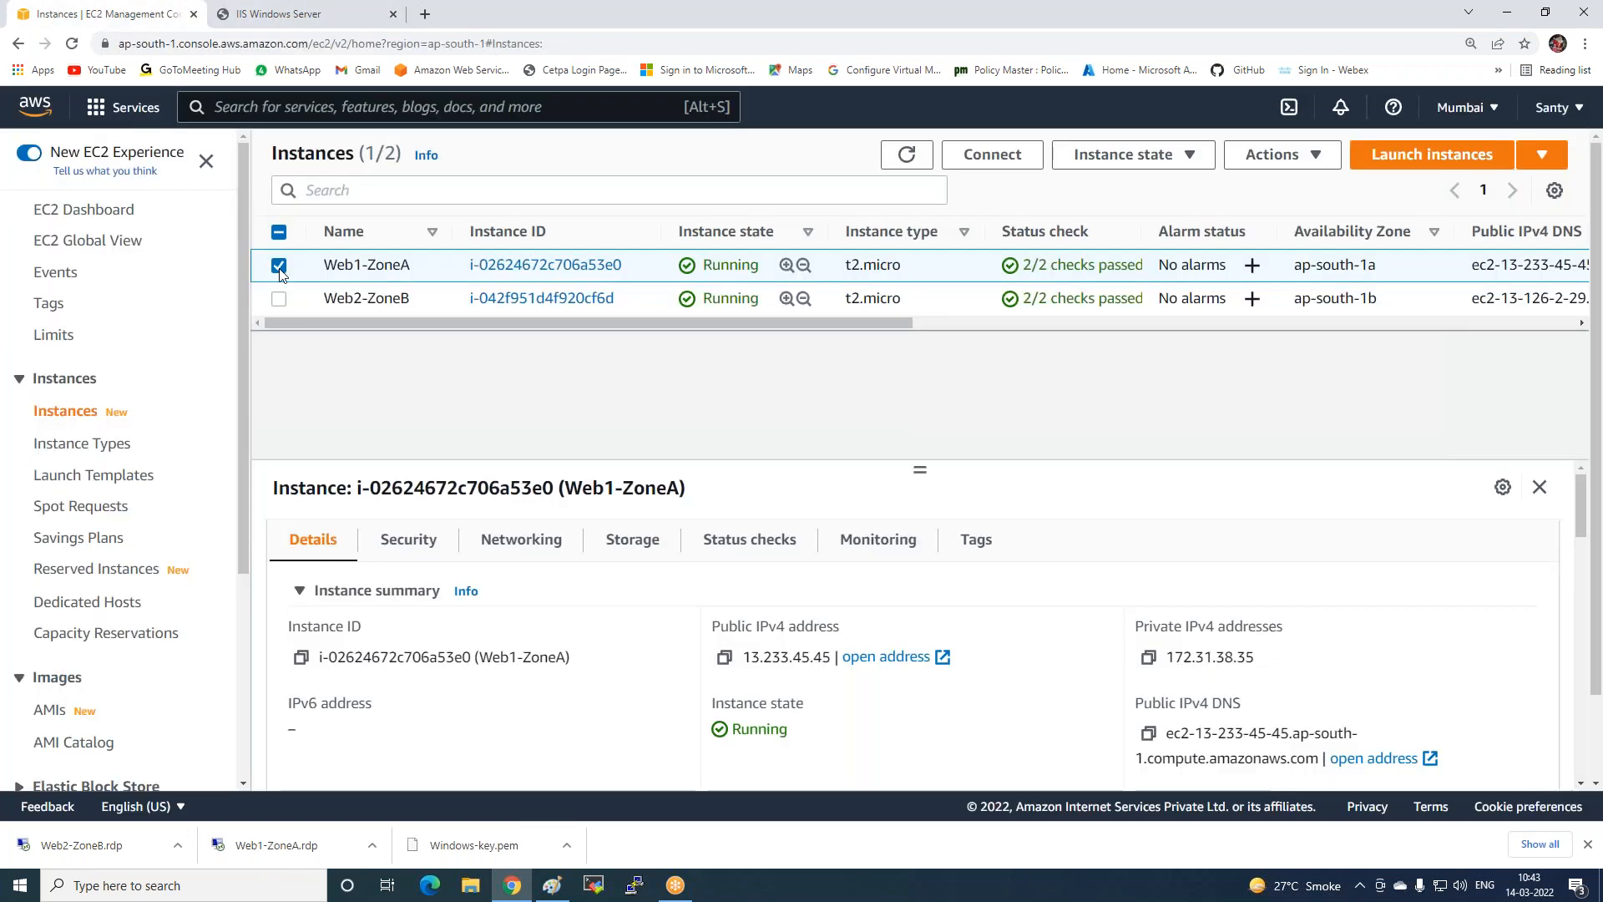
{"action": "left_click", "coordinate": [279, 265]}
{"action": "left_click", "coordinate": [279, 298]}
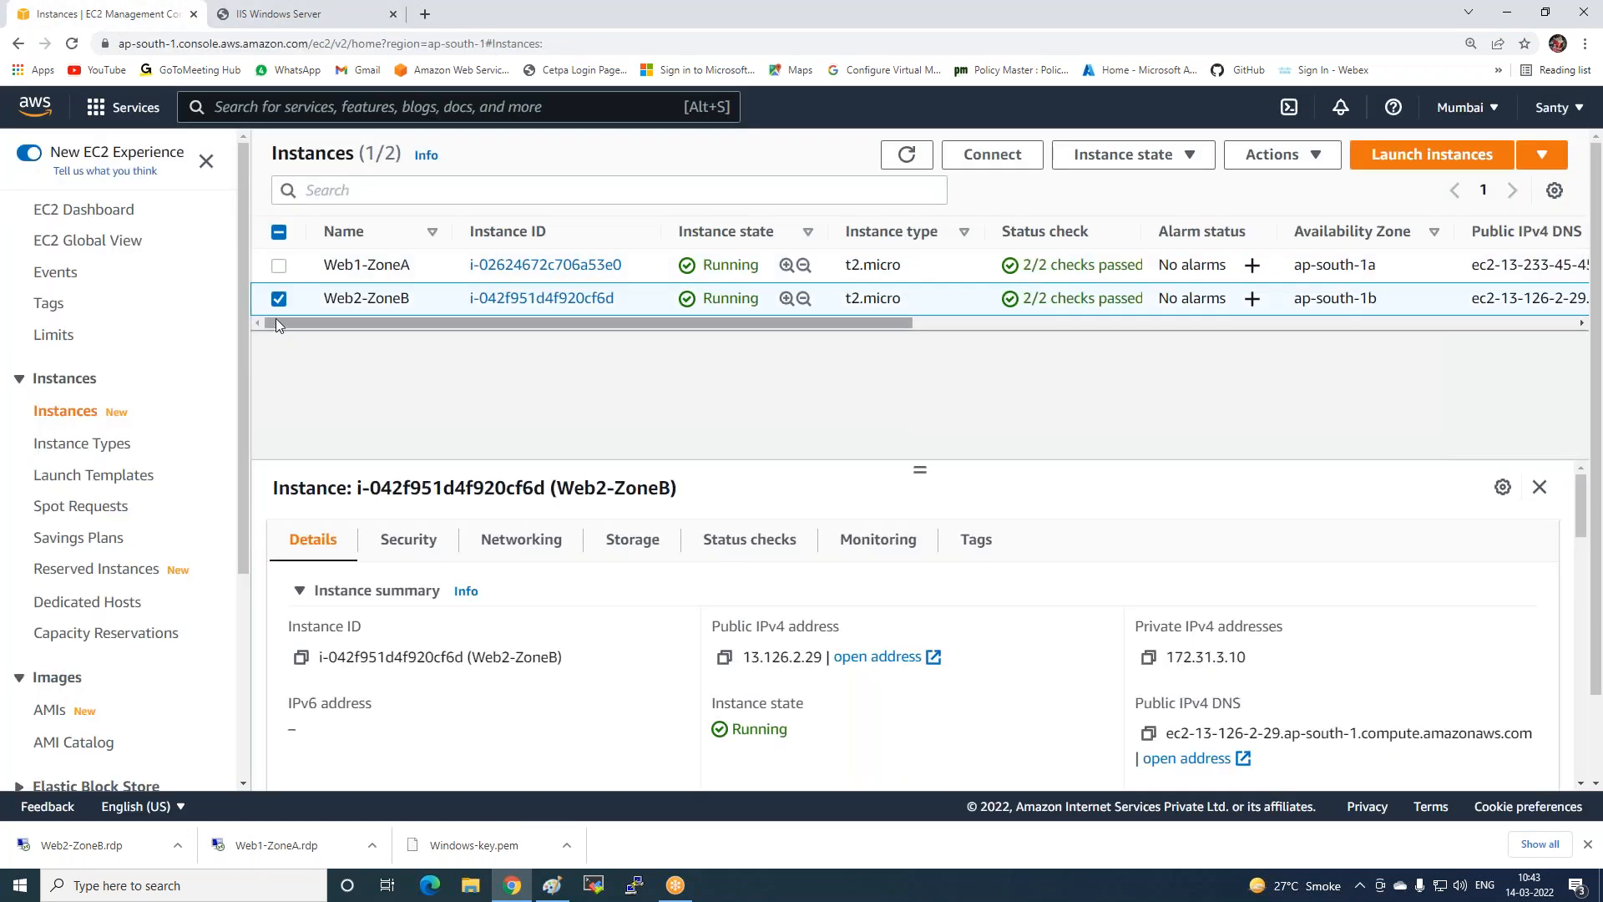
Terminate the Web2-ZoneB instance from the Instance state menu and confirm.
{"action": "left_click", "coordinate": [1123, 154]}
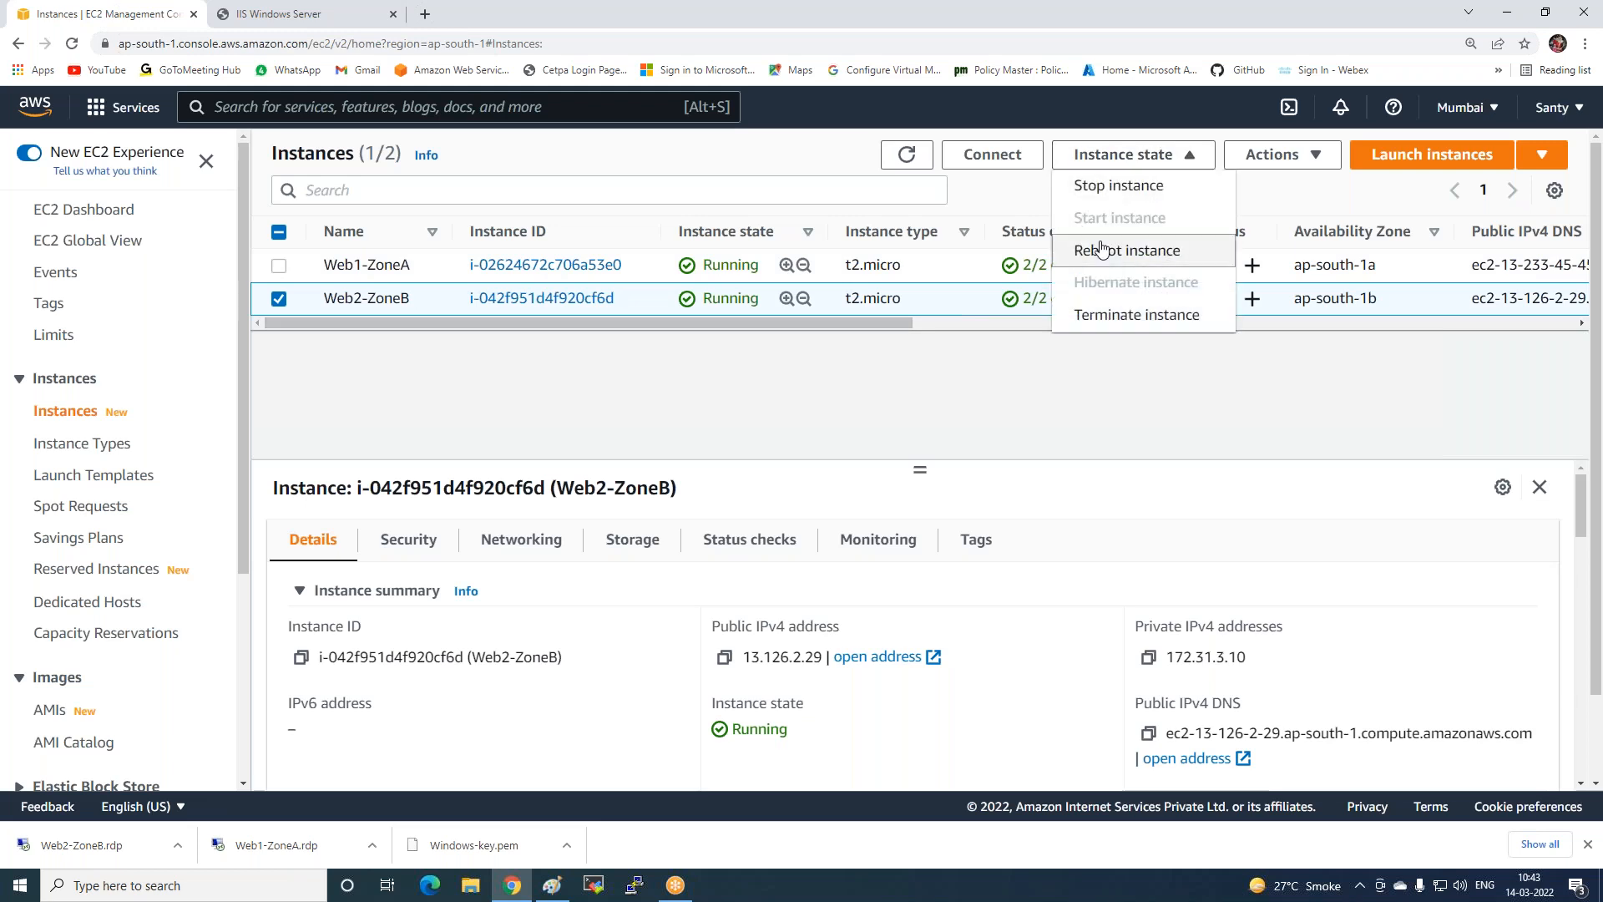
{"action": "left_click", "coordinate": [1112, 185]}
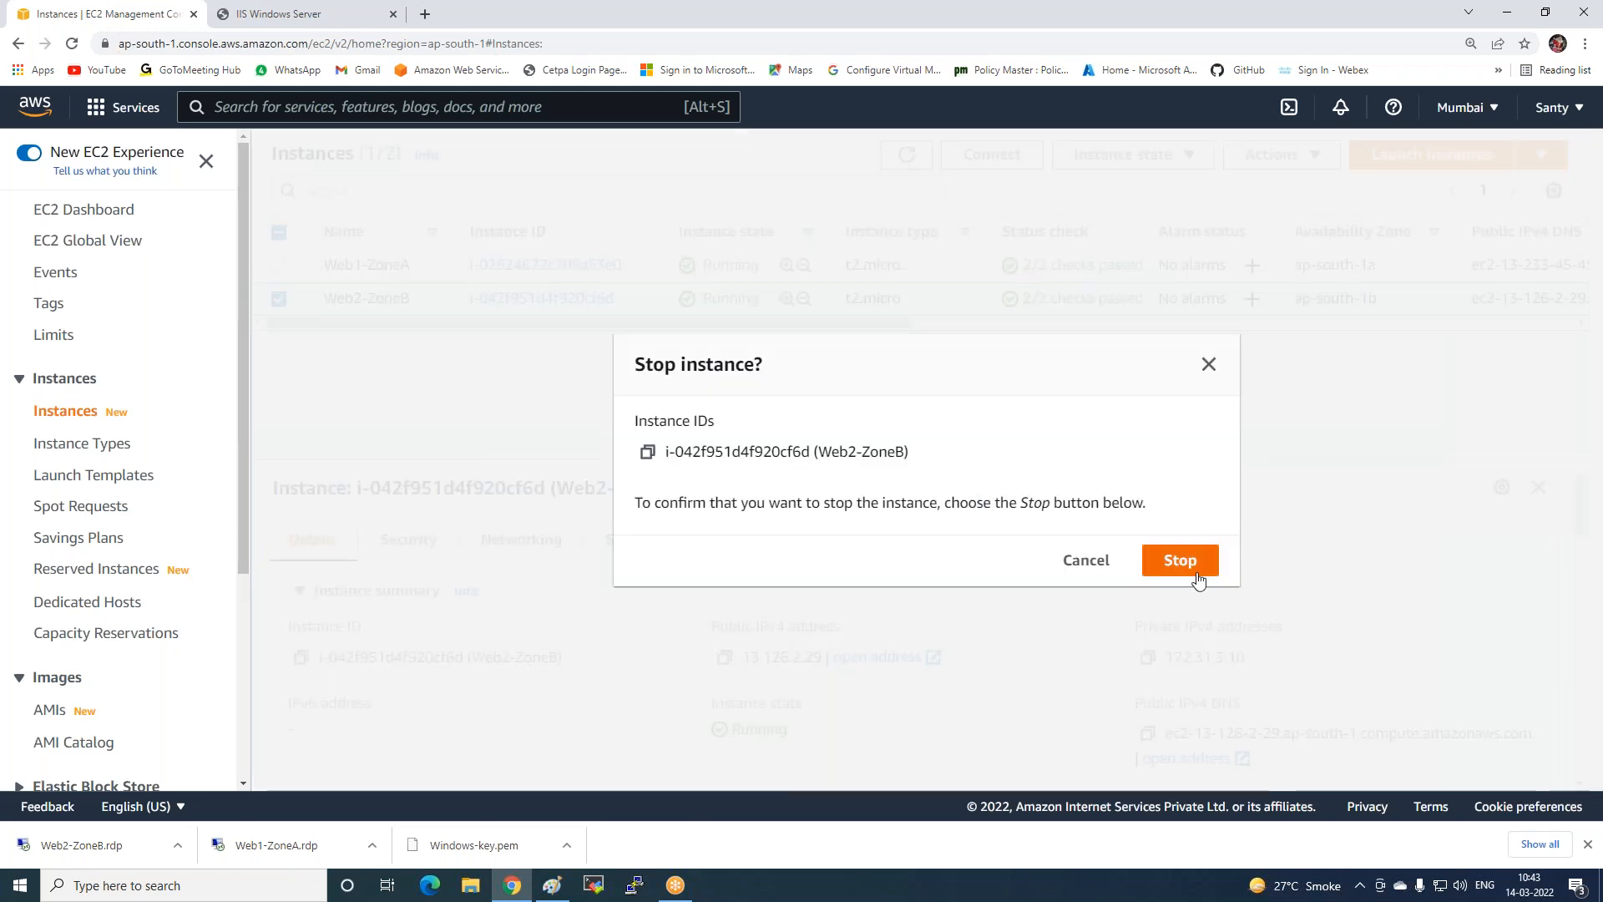
{"action": "left_click", "coordinate": [1208, 366]}
{"action": "left_click", "coordinate": [1186, 157]}
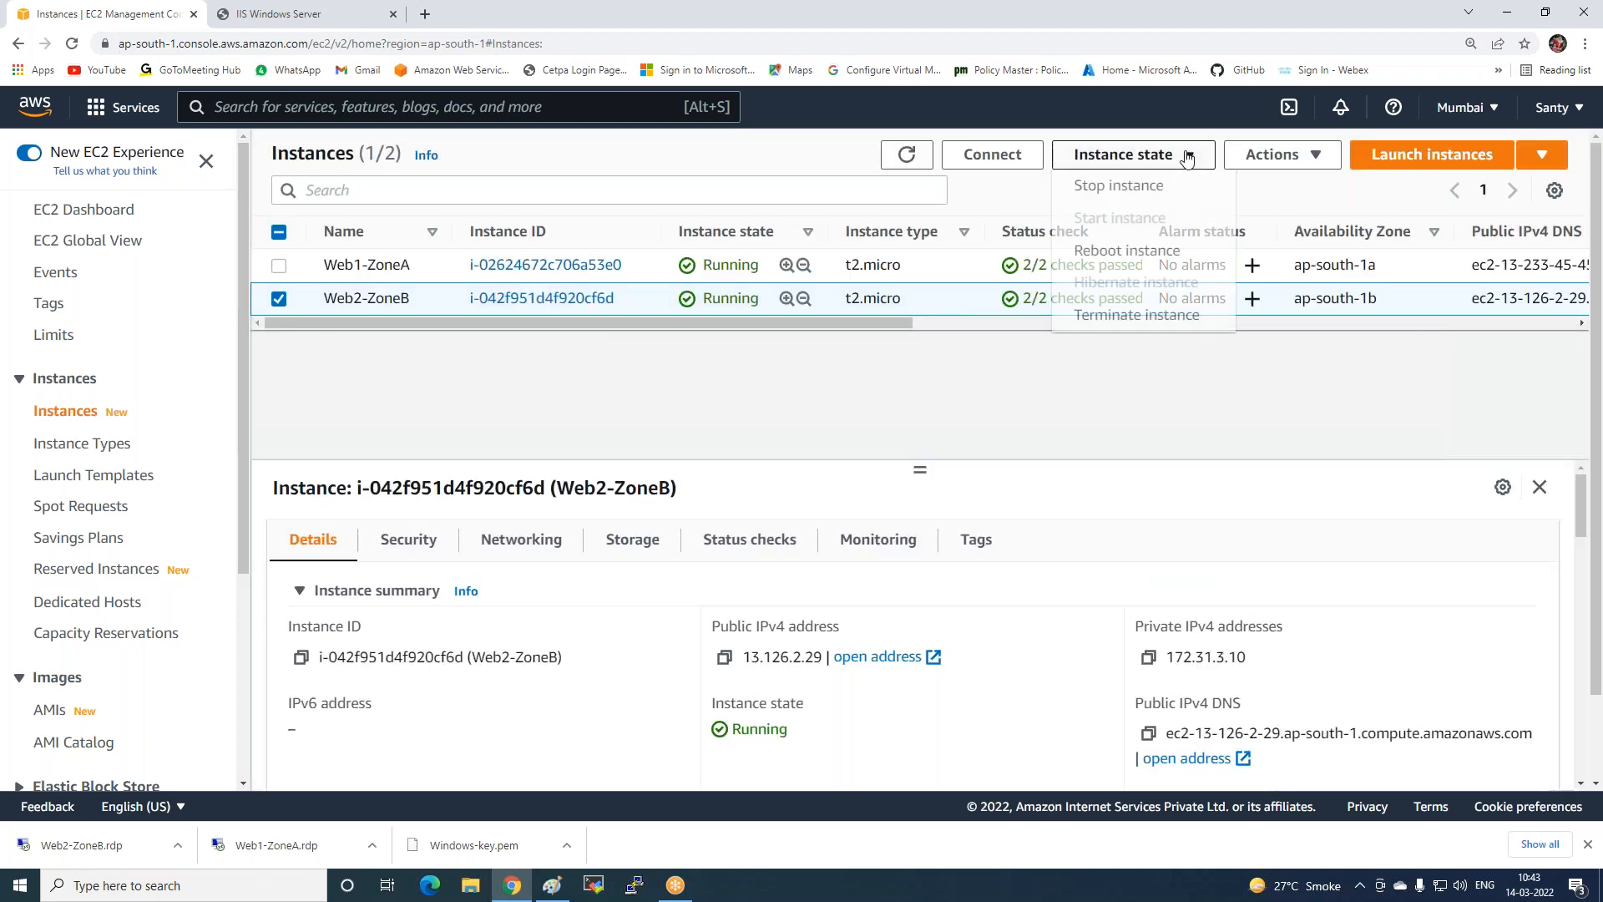
{"action": "left_click", "coordinate": [1140, 314]}
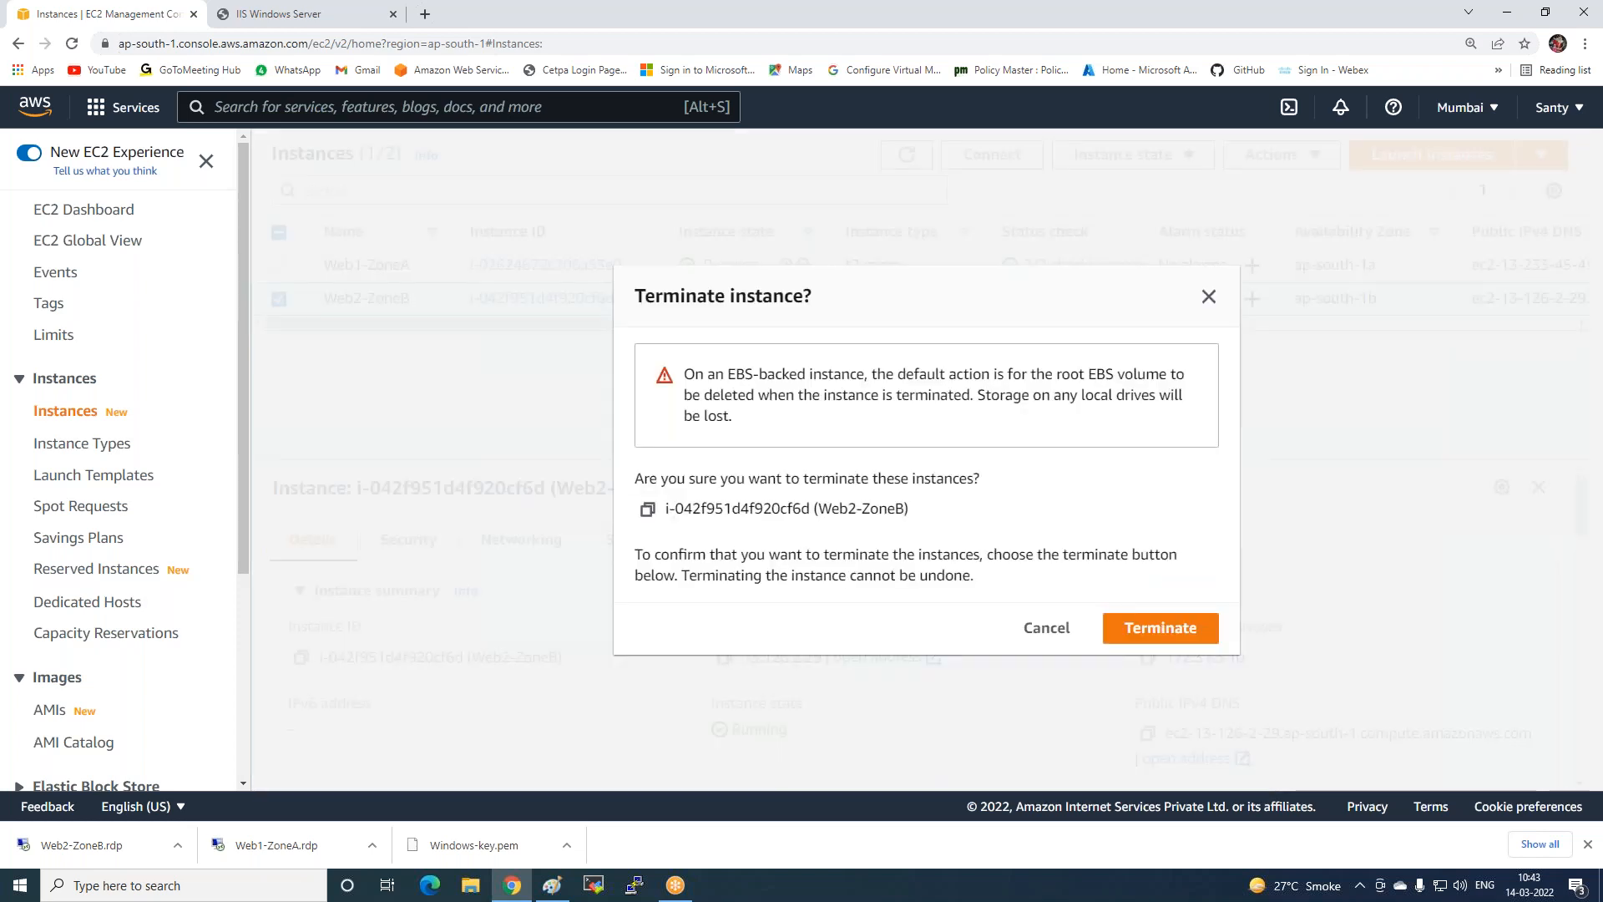
{"action": "left_click", "coordinate": [1157, 632]}
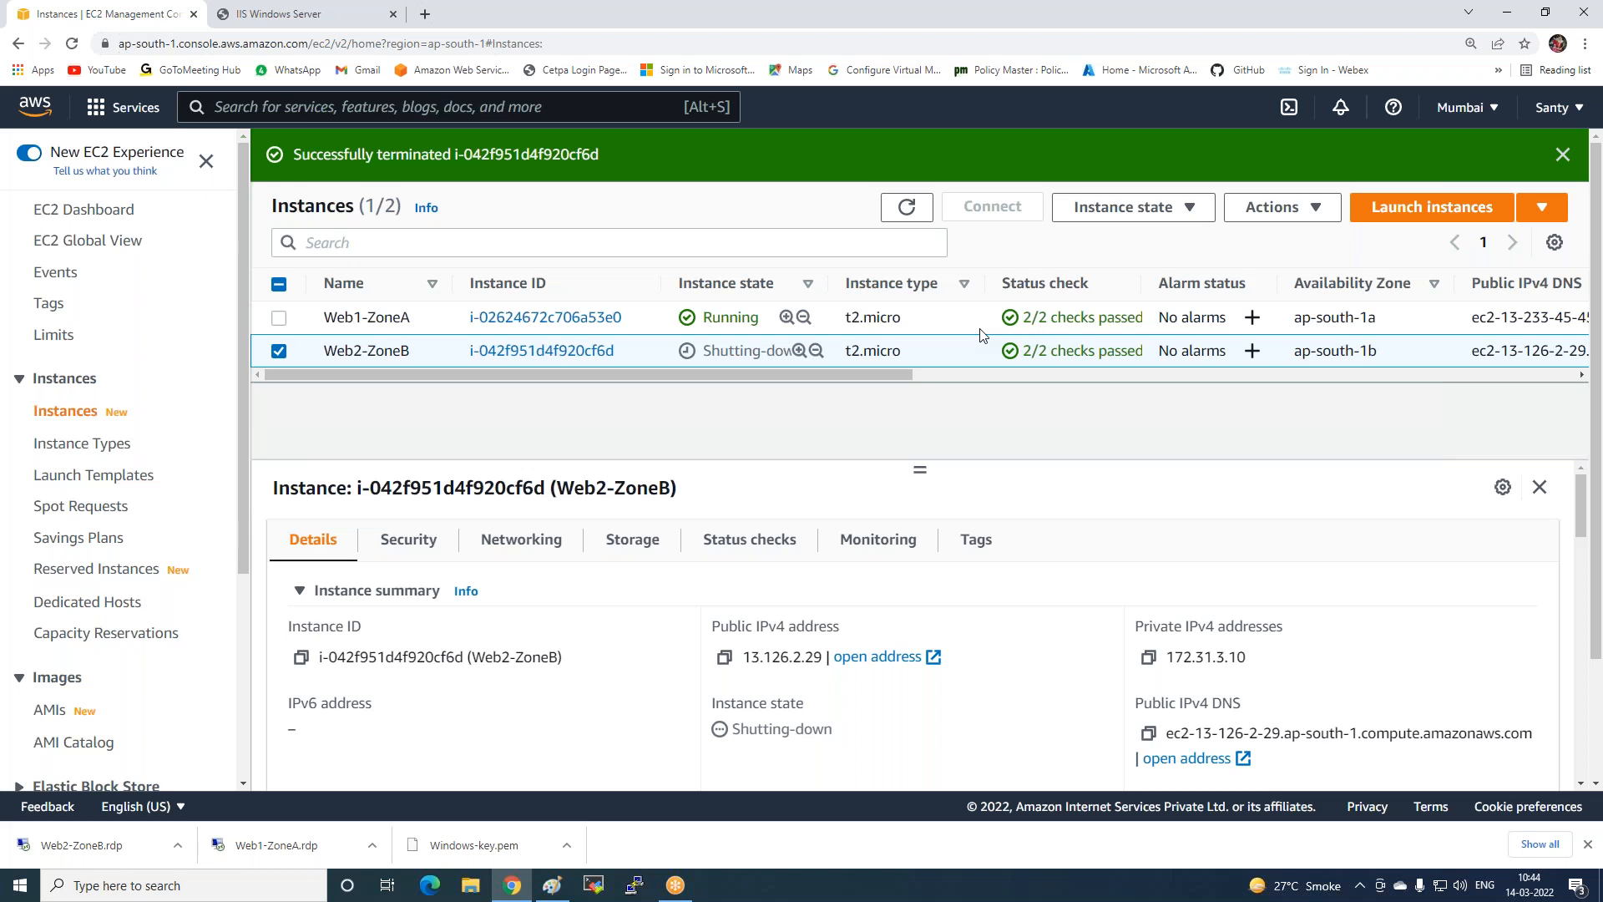
Reload the my-lb page to confirm Web server 1 now answers, then bring up the Paint diagram.
{"action": "left_click", "coordinate": [290, 14]}
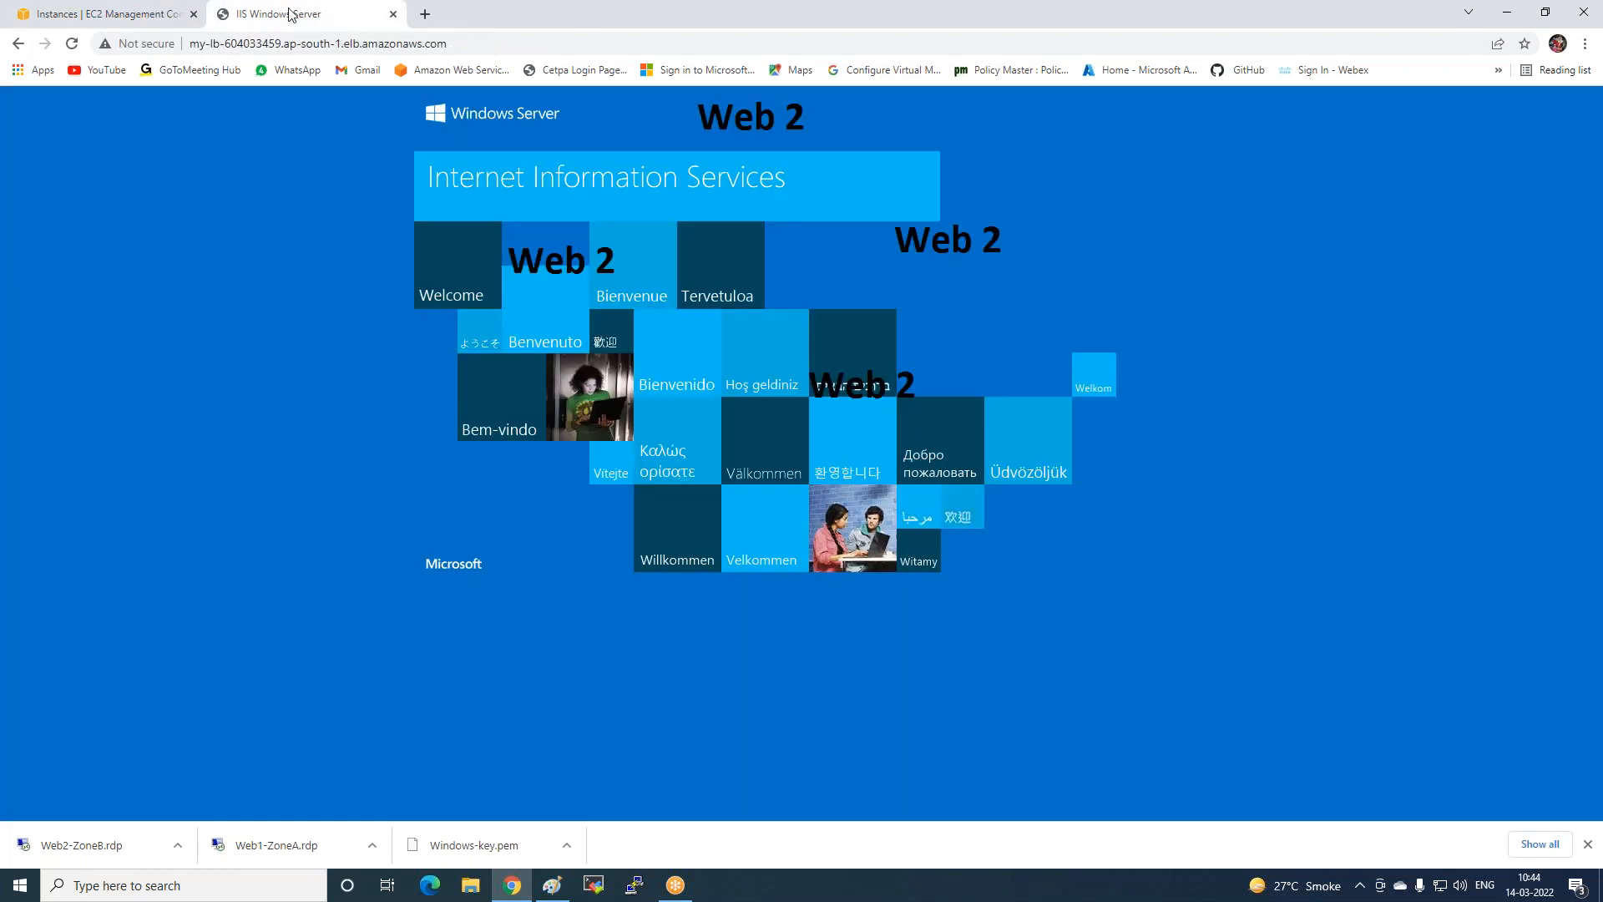
{"action": "left_click", "coordinate": [72, 43]}
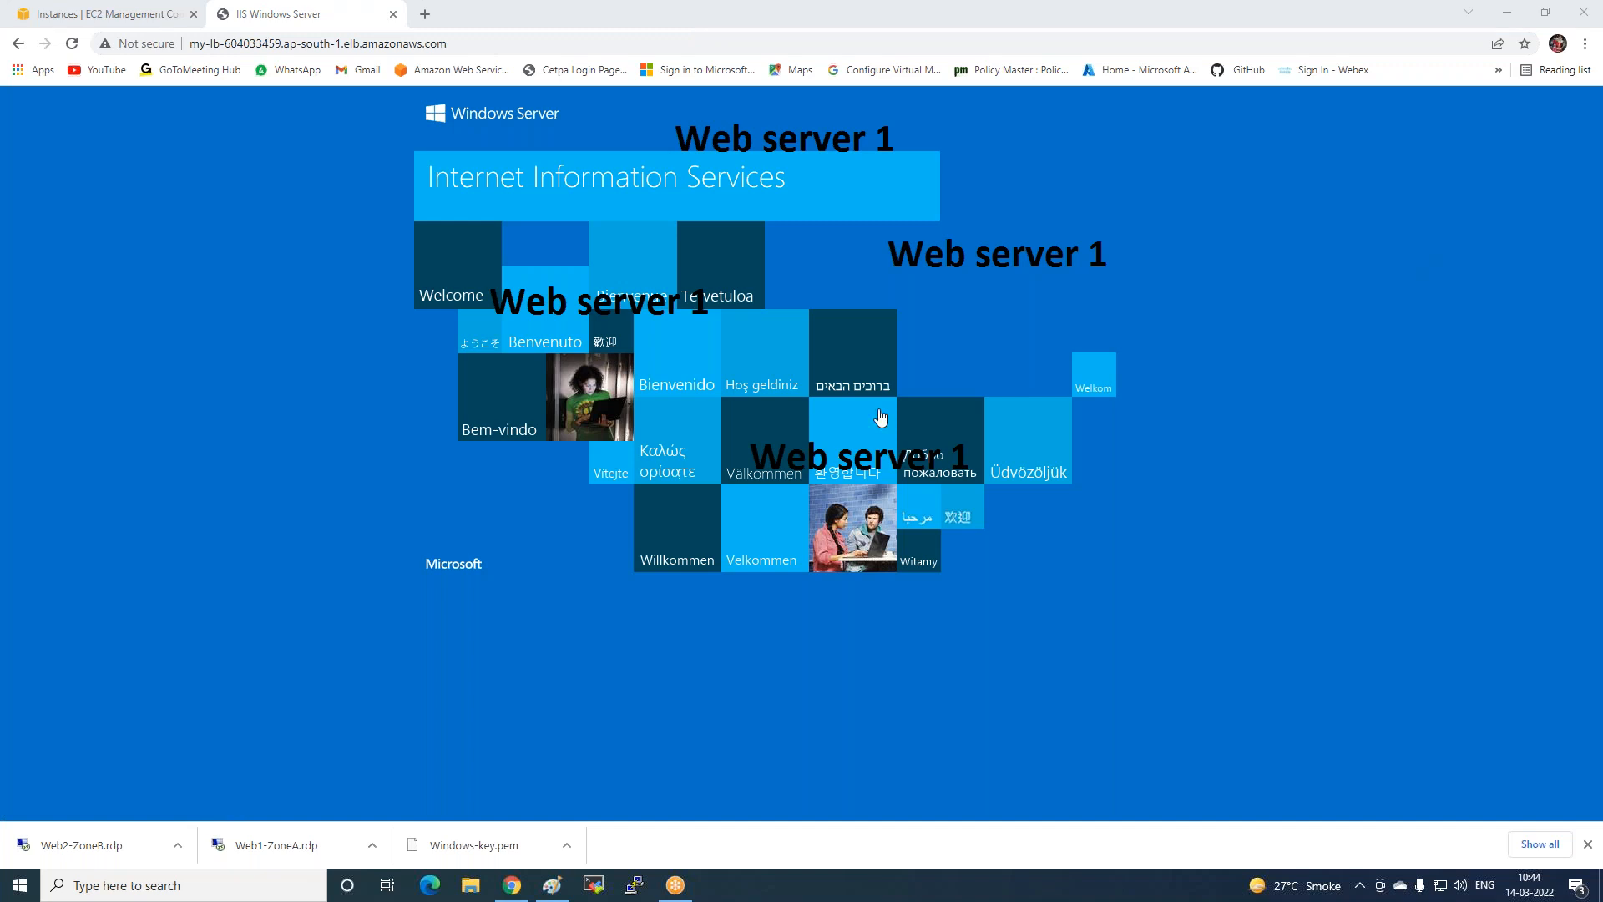
{"action": "left_click", "coordinate": [555, 892]}
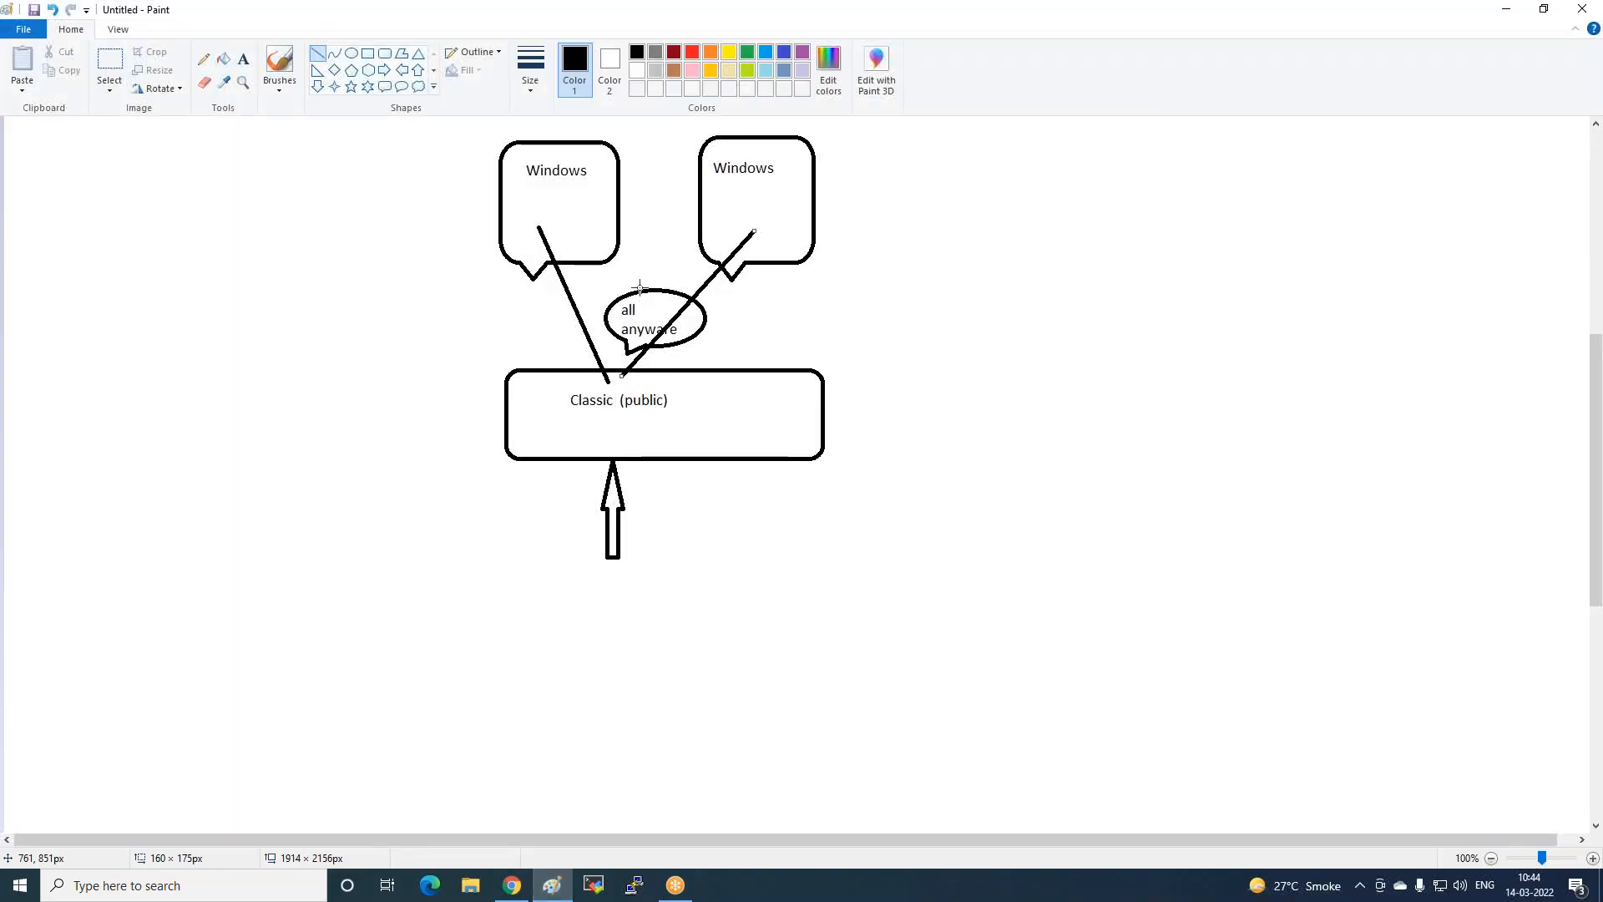
Enclose both Windows boxes in a rounded rectangle and draw a right arrow pointing at it.
{"action": "left_click", "coordinate": [384, 54]}
{"action": "left_click_drag", "start_coordinate": [434, 131], "coordinate": [857, 278]}
{"action": "left_click", "coordinate": [1174, 226]}
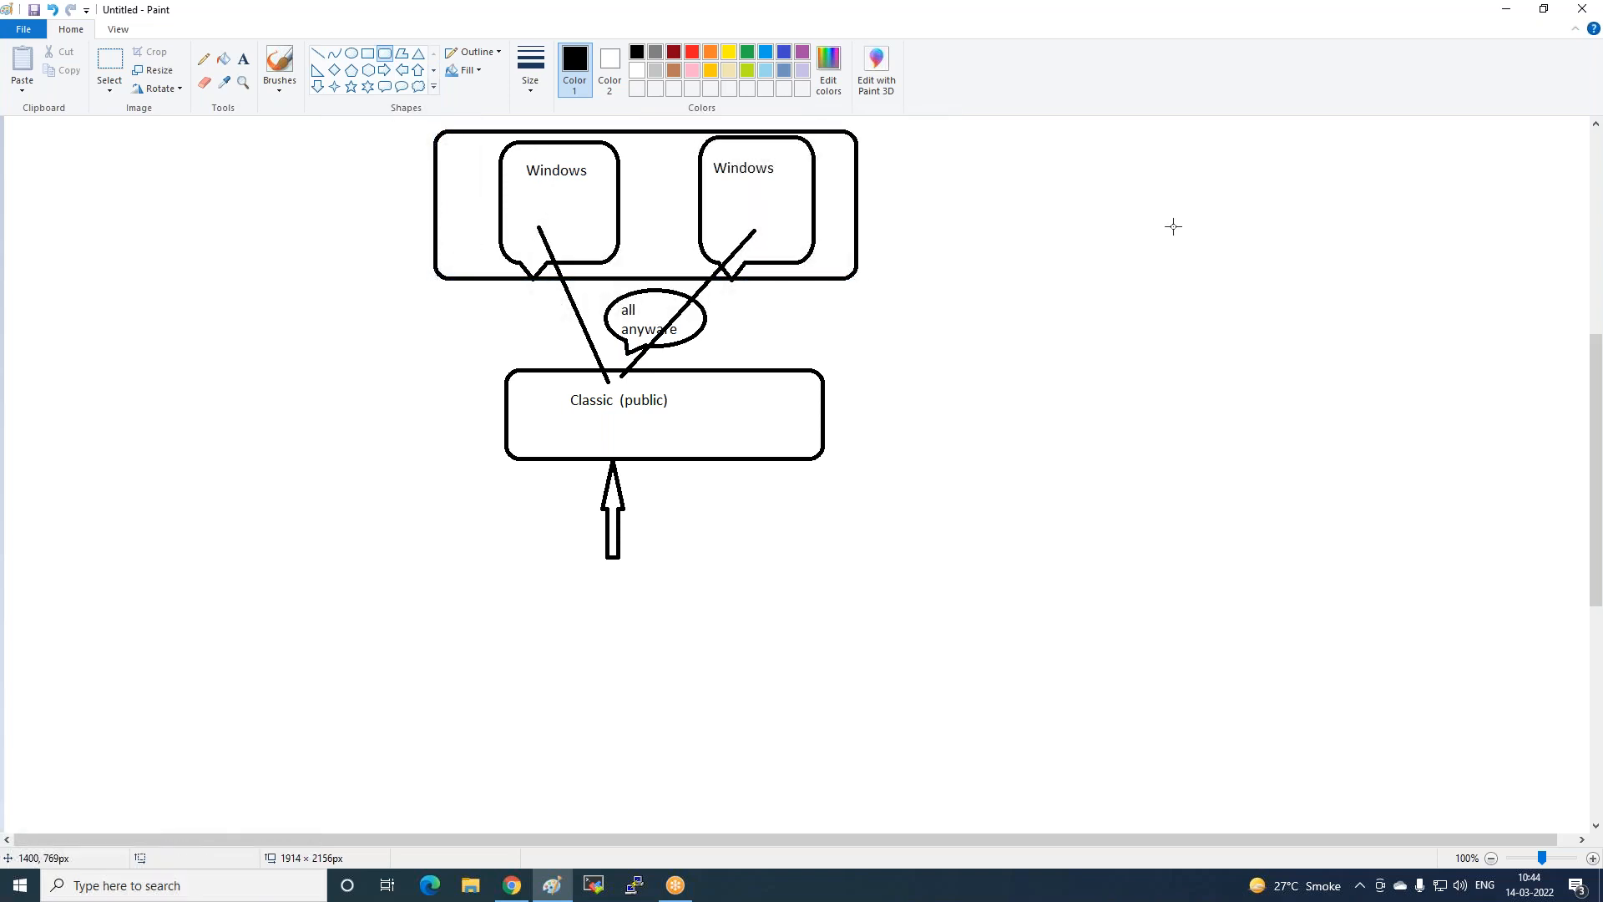
{"action": "left_click", "coordinate": [384, 76]}
{"action": "left_click_drag", "start_coordinate": [330, 158], "coordinate": [473, 199]}
{"action": "left_click", "coordinate": [368, 345]}
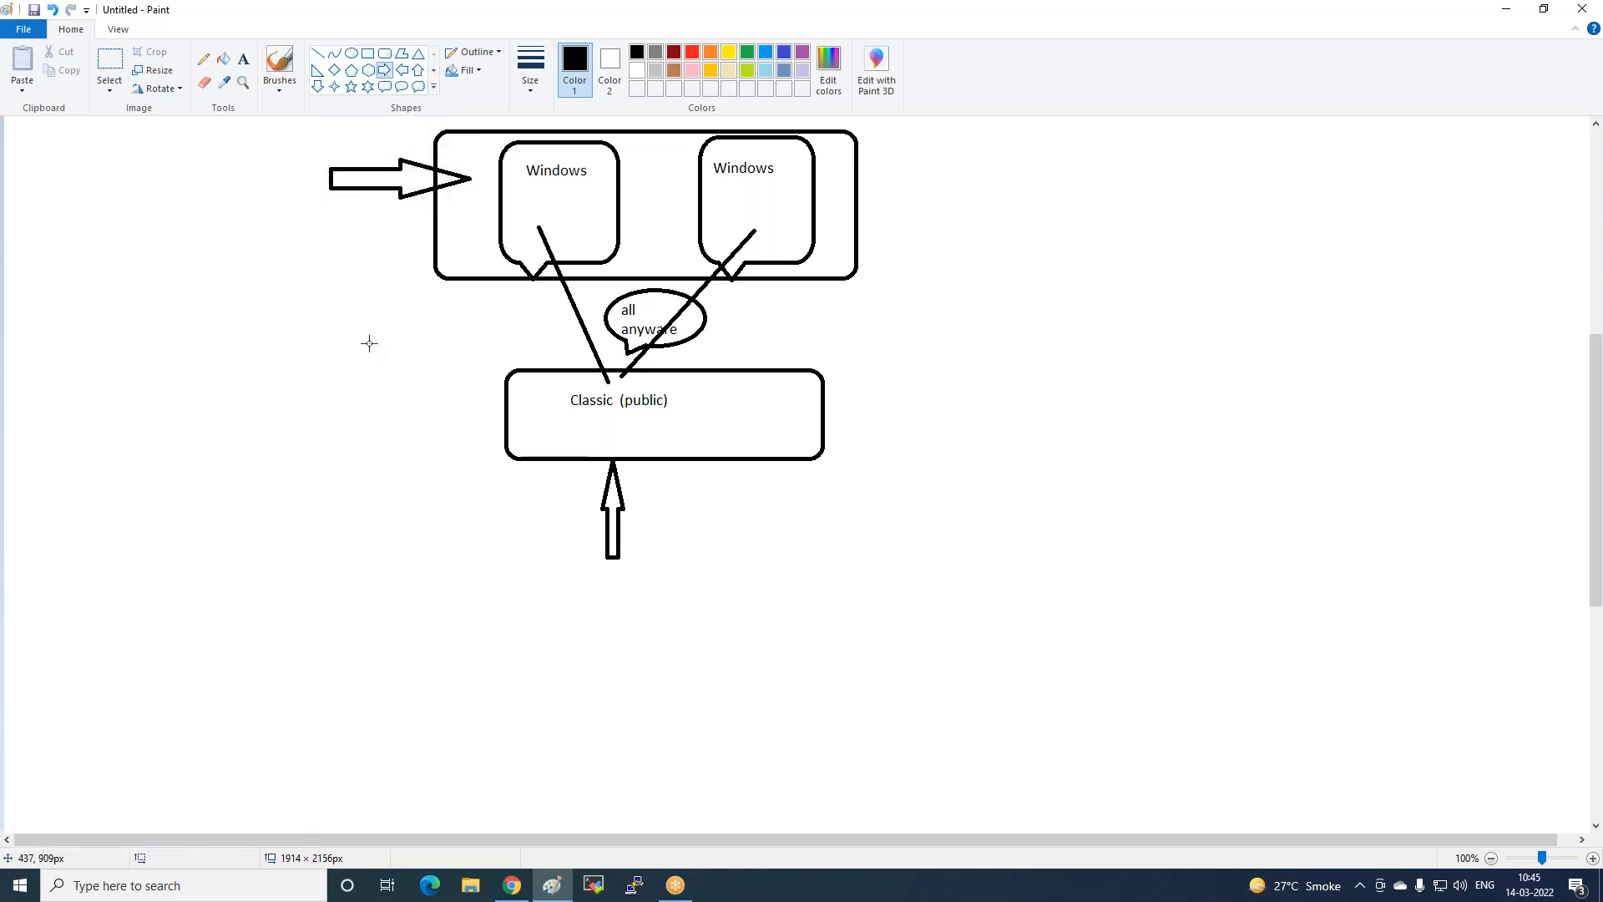
Strike through the left and right Windows server boxes with straight lines.
{"action": "left_click", "coordinate": [318, 52]}
{"action": "mouse_move", "coordinate": [586, 212]}
{"action": "left_mouse_down"}
{"action": "mouse_move", "coordinate": [554, 250]}
{"action": "mouse_move", "coordinate": [583, 248]}
{"action": "left_mouse_up"}
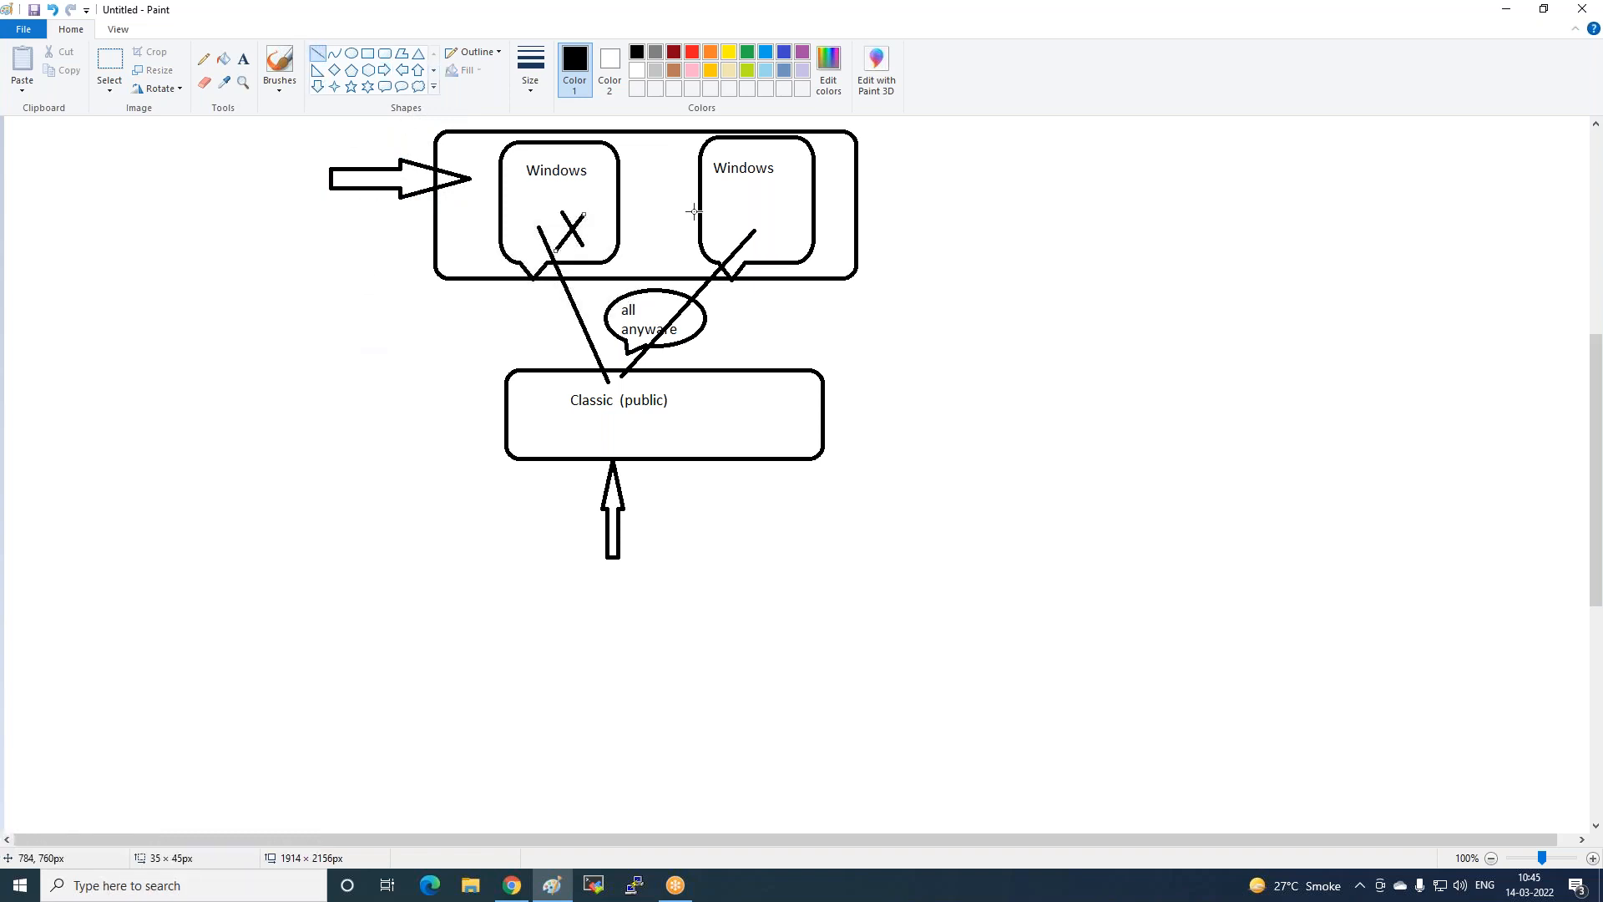
{"action": "mouse_move", "coordinate": [707, 198]}
{"action": "left_mouse_down"}
{"action": "mouse_move", "coordinate": [743, 238]}
{"action": "mouse_move", "coordinate": [724, 248]}
{"action": "left_mouse_up"}
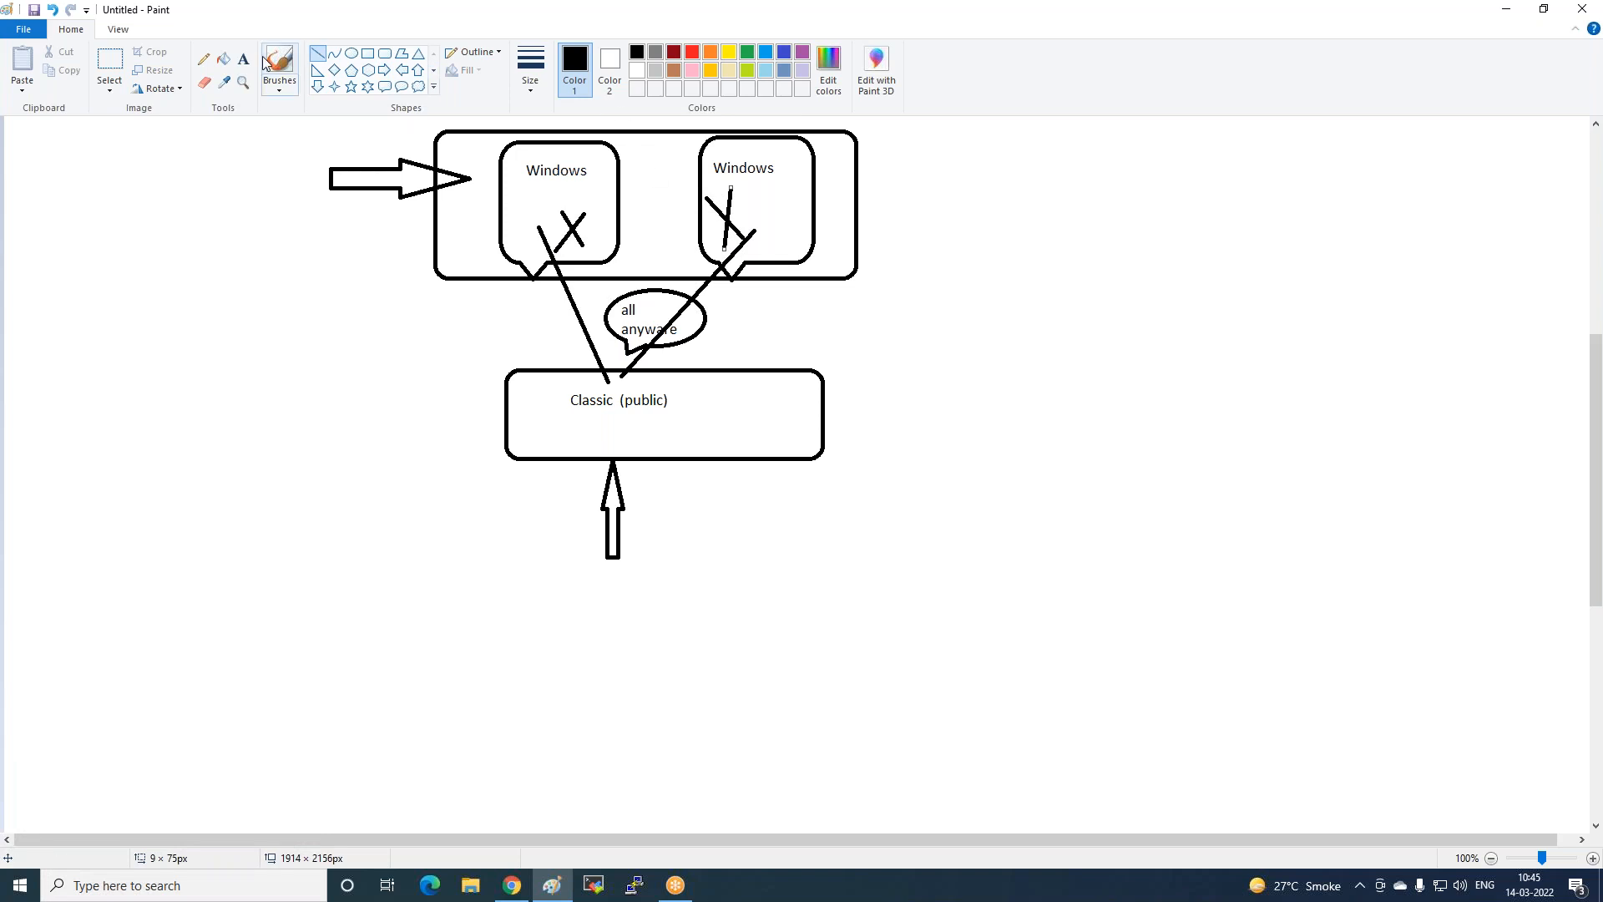
{"action": "scroll", "coordinate": [458, 351], "scroll_direction": "down", "scroll_amount": 5}
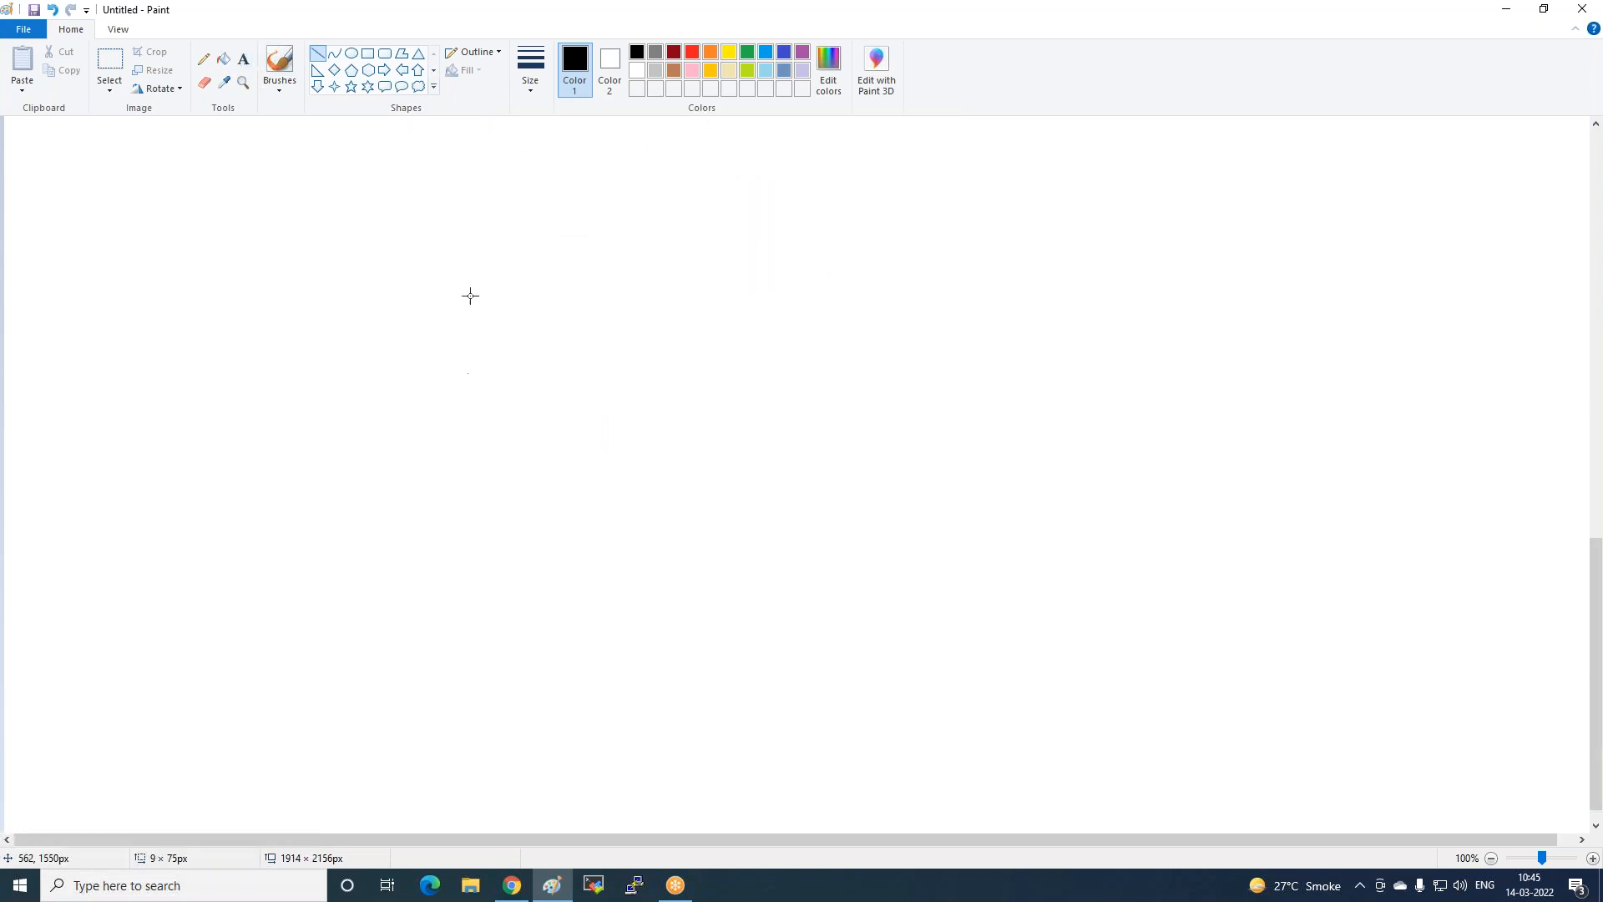
Draw five callout bubbles in a row.
{"action": "left_click", "coordinate": [384, 87]}
{"action": "mouse_move", "coordinate": [488, 188]}
{"action": "left_mouse_down"}
{"action": "mouse_move", "coordinate": [526, 311]}
{"action": "mouse_move", "coordinate": [588, 322]}
{"action": "left_mouse_up"}
{"action": "left_click_drag", "start_coordinate": [622, 185], "coordinate": [702, 299]}
{"action": "left_click_drag", "start_coordinate": [732, 187], "coordinate": [831, 300]}
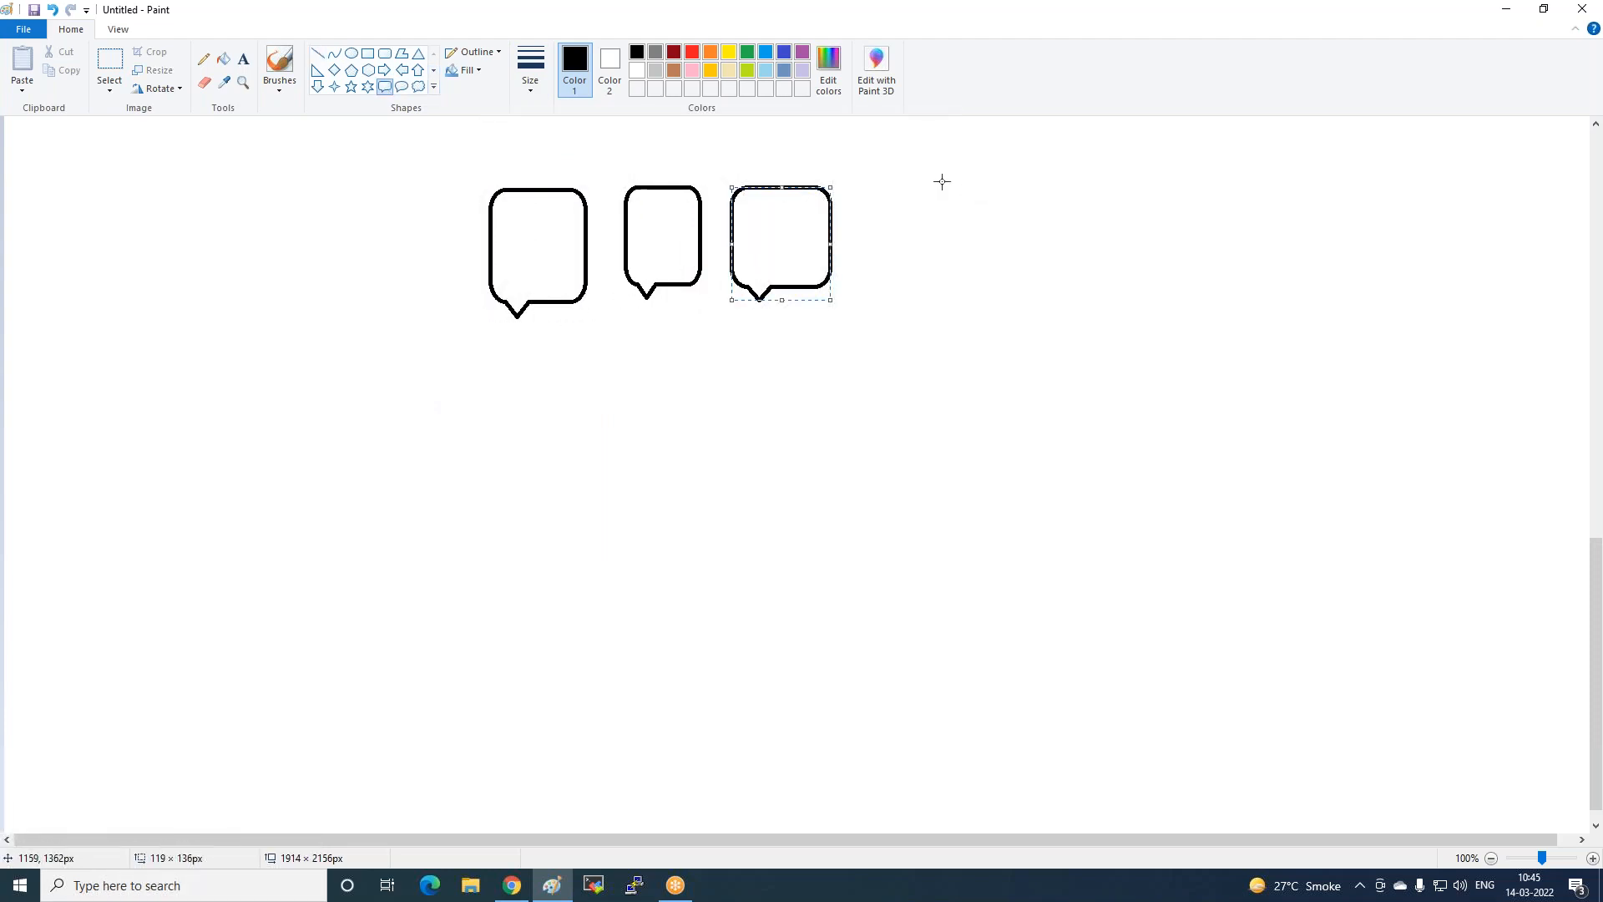
{"action": "left_click_drag", "start_coordinate": [862, 188], "coordinate": [947, 303]}
{"action": "left_click_drag", "start_coordinate": [991, 185], "coordinate": [1069, 310]}
Add a wide rounded box below the bubbles and connect each of the five bubbles to it with lines.
{"action": "left_click", "coordinate": [384, 52]}
{"action": "left_click_drag", "start_coordinate": [486, 376], "coordinate": [1080, 526]}
{"action": "left_click", "coordinate": [318, 53]}
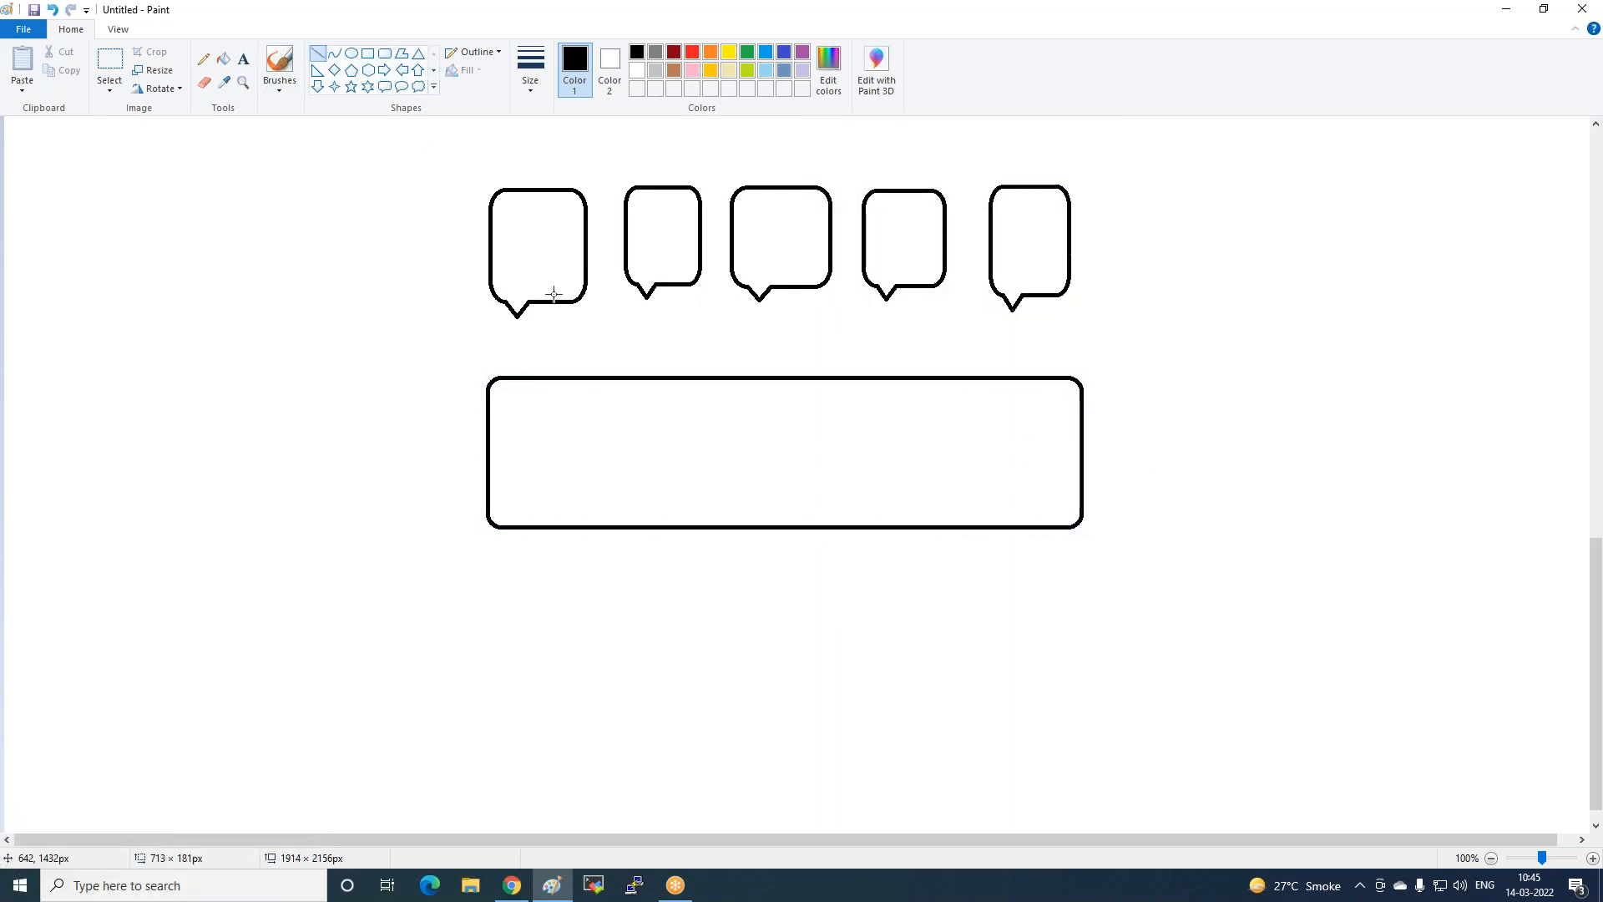
{"action": "left_click_drag", "start_coordinate": [534, 306], "coordinate": [608, 380]}
{"action": "left_click_drag", "start_coordinate": [686, 285], "coordinate": [669, 377]}
{"action": "left_click_drag", "start_coordinate": [814, 288], "coordinate": [779, 380]}
{"action": "left_click_drag", "start_coordinate": [902, 285], "coordinate": [891, 383]}
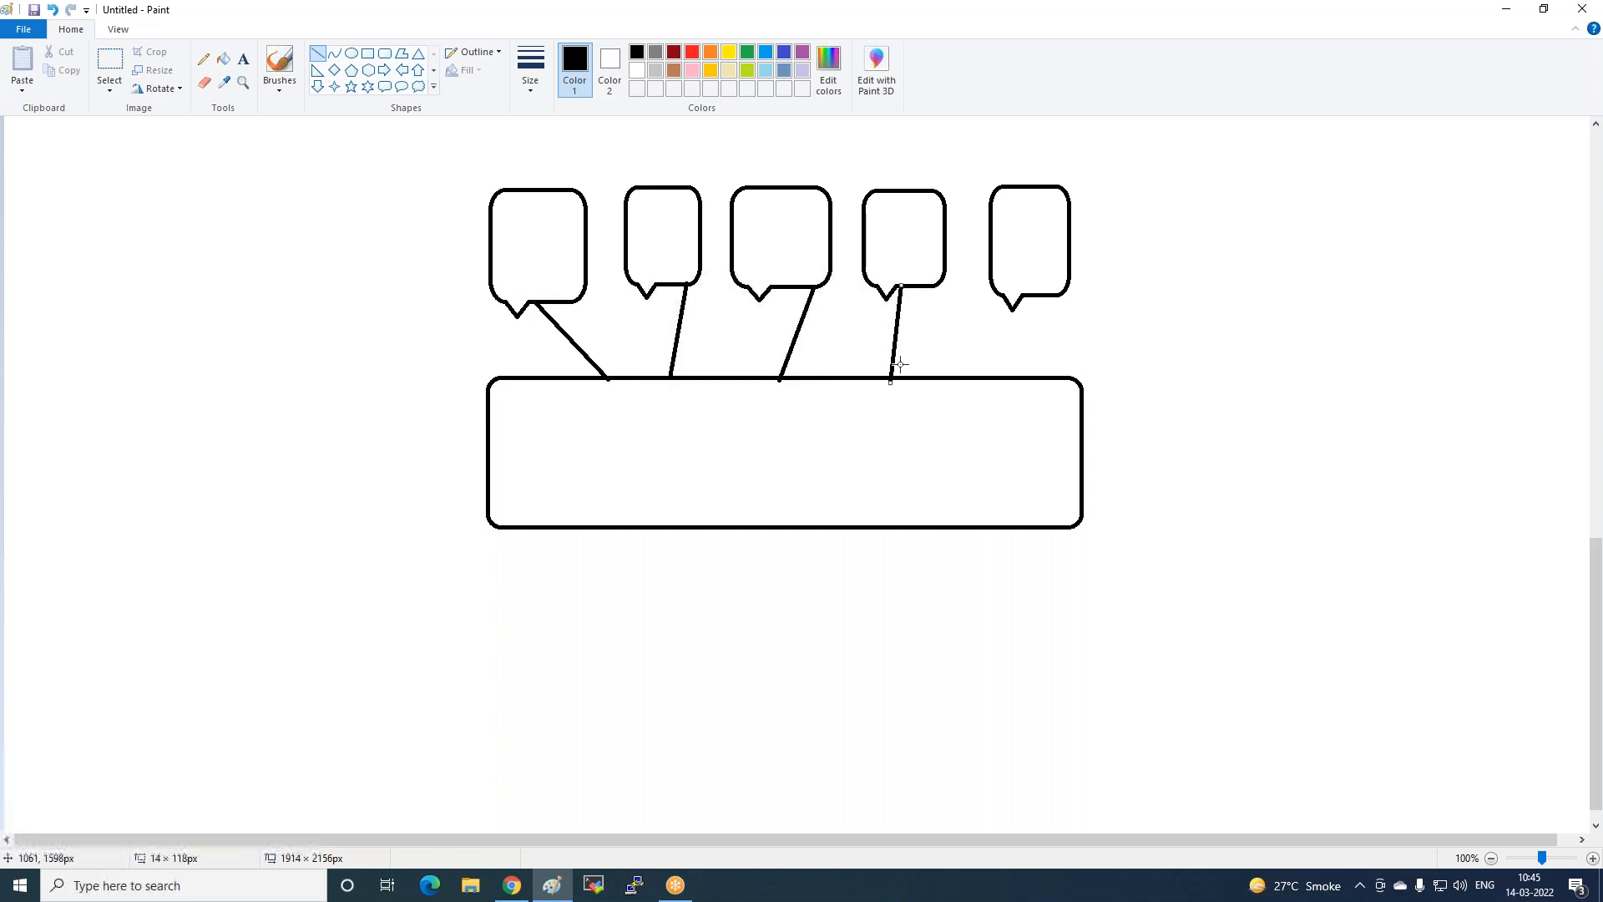
{"action": "left_click_drag", "start_coordinate": [1032, 299], "coordinate": [1010, 375]}
In red, frame all five bubbles, add arrows pointing at them, and draw an X.
{"action": "left_click", "coordinate": [384, 53]}
{"action": "left_click", "coordinate": [691, 51]}
{"action": "mouse_move", "coordinate": [441, 158]}
{"action": "left_mouse_down"}
{"action": "mouse_move", "coordinate": [743, 351]}
{"action": "mouse_move", "coordinate": [1134, 344]}
{"action": "left_mouse_up"}
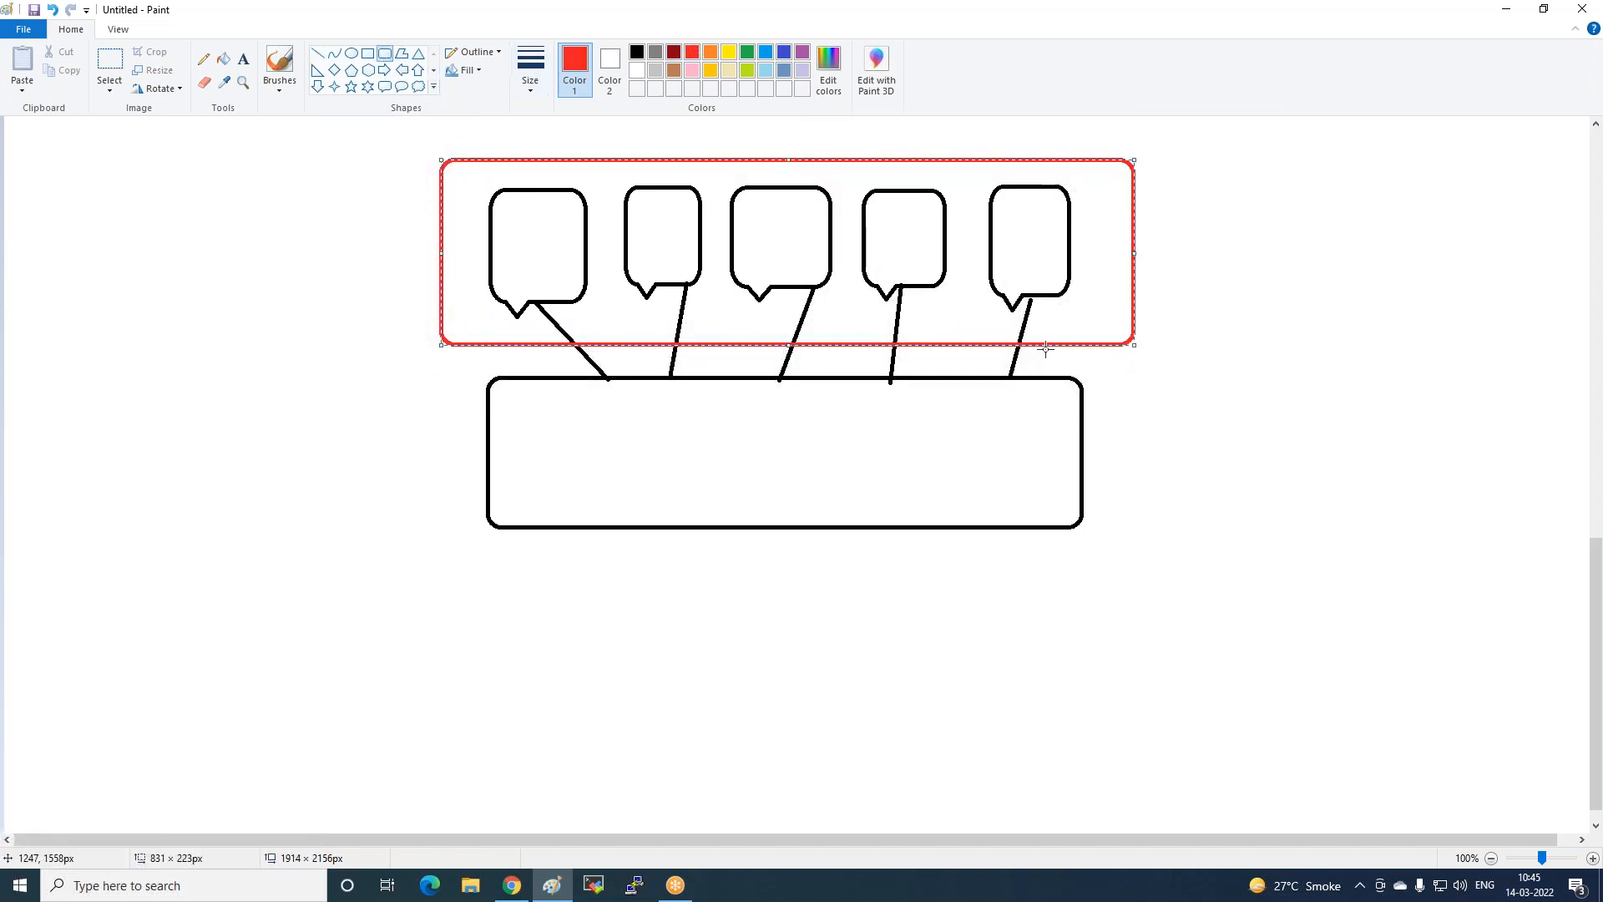
{"action": "left_click", "coordinate": [570, 563]}
{"action": "left_click", "coordinate": [383, 69]}
{"action": "left_click_drag", "start_coordinate": [243, 202], "coordinate": [344, 242]}
{"action": "left_click_drag", "start_coordinate": [386, 339], "coordinate": [395, 351]}
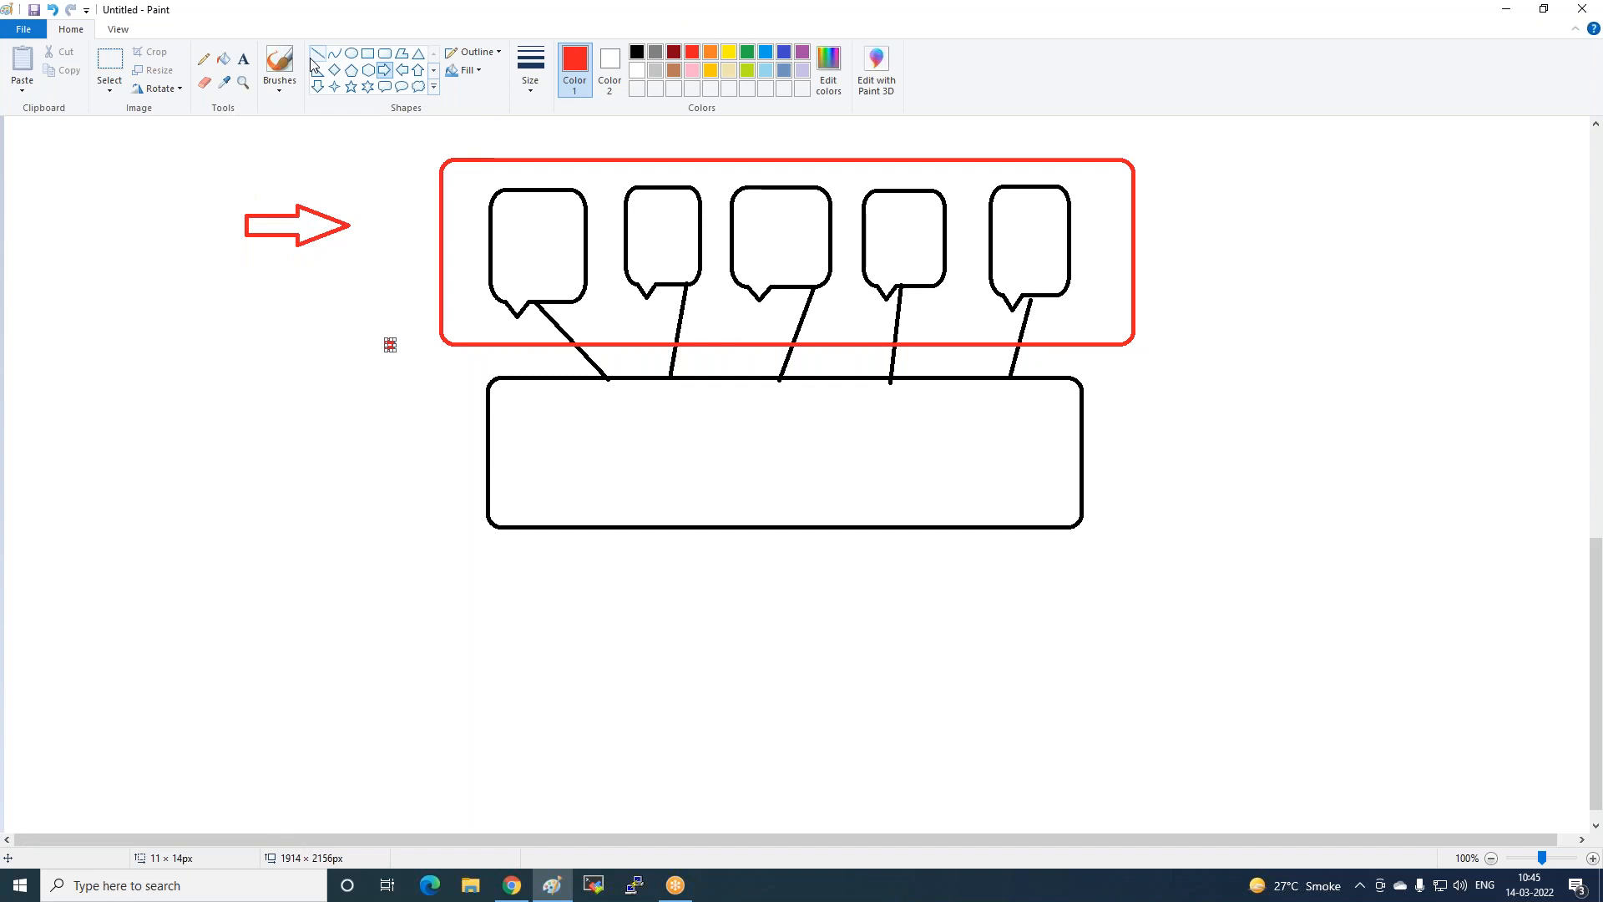
{"action": "mouse_move", "coordinate": [360, 173]}
{"action": "left_mouse_down"}
{"action": "mouse_move", "coordinate": [411, 258]}
{"action": "mouse_move", "coordinate": [322, 325]}
{"action": "left_mouse_up"}
{"action": "left_click", "coordinate": [372, 308]}
{"action": "left_click", "coordinate": [317, 55]}
{"action": "left_click_drag", "start_coordinate": [321, 271], "coordinate": [392, 332]}
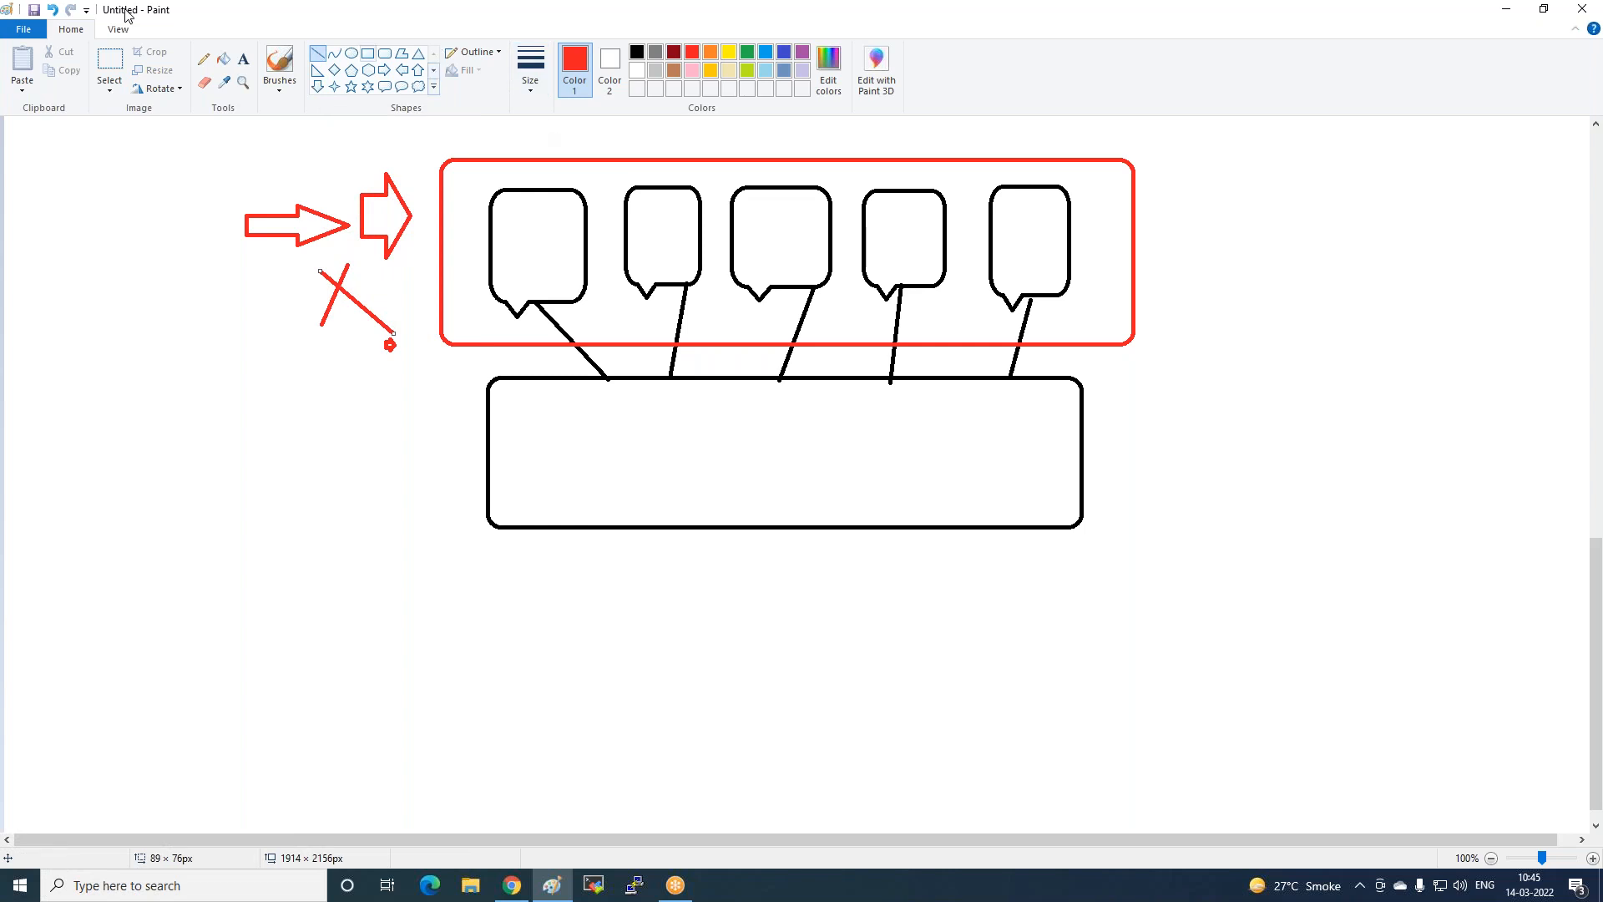
Label the first bubble with the text '50 k'.
{"action": "left_click", "coordinate": [242, 62]}
{"action": "left_click", "coordinate": [512, 219]}
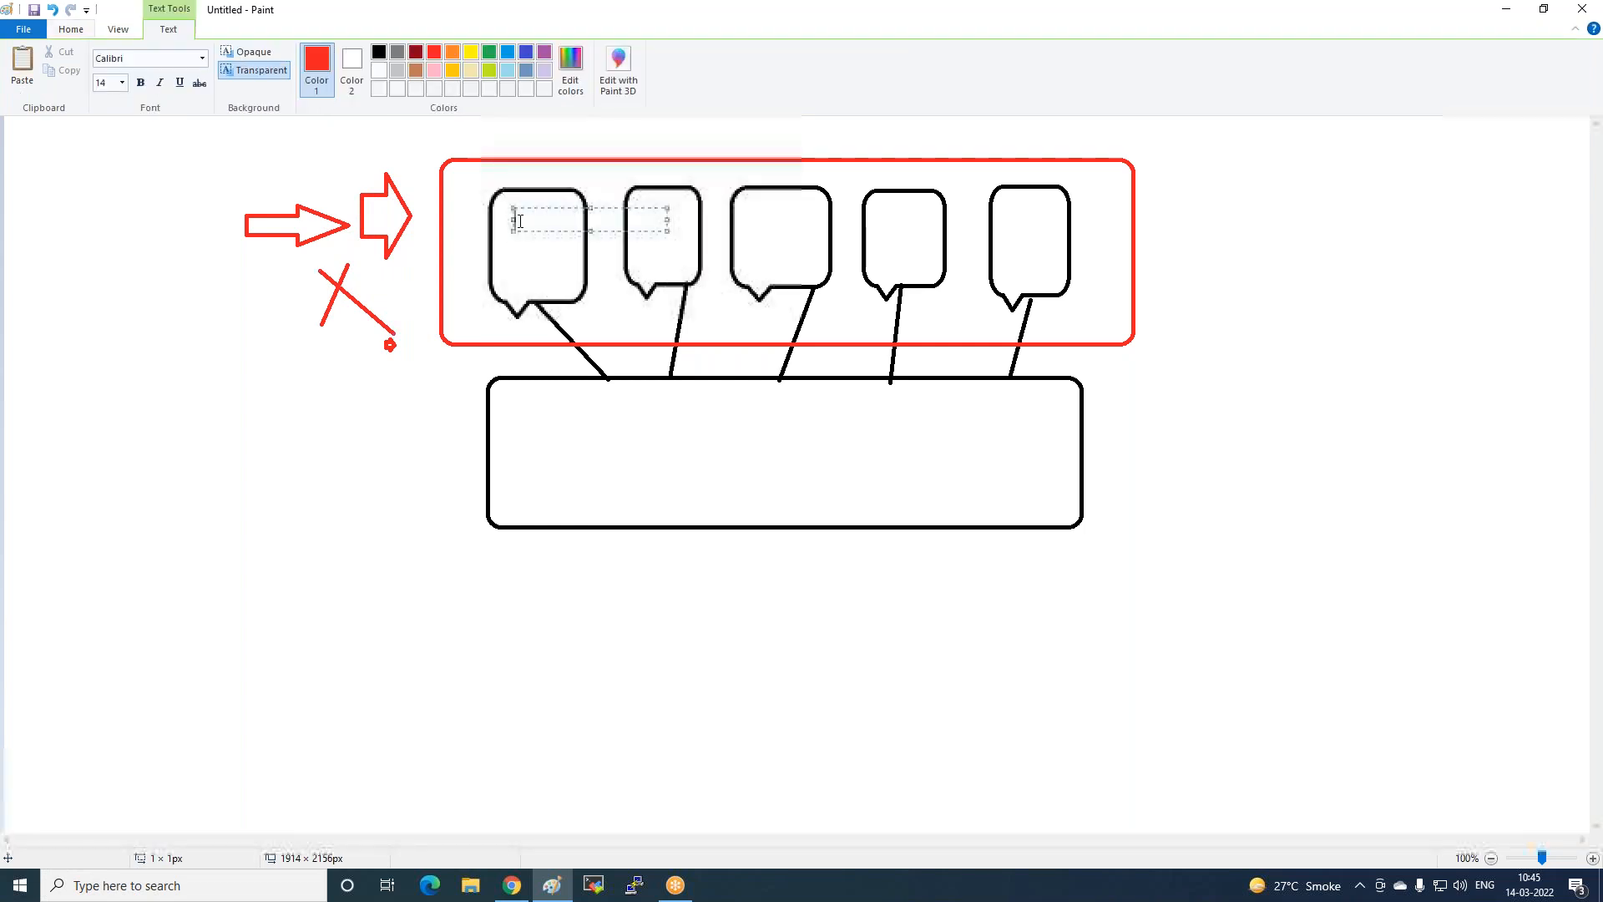
{"action": "type", "text": "50 k"}
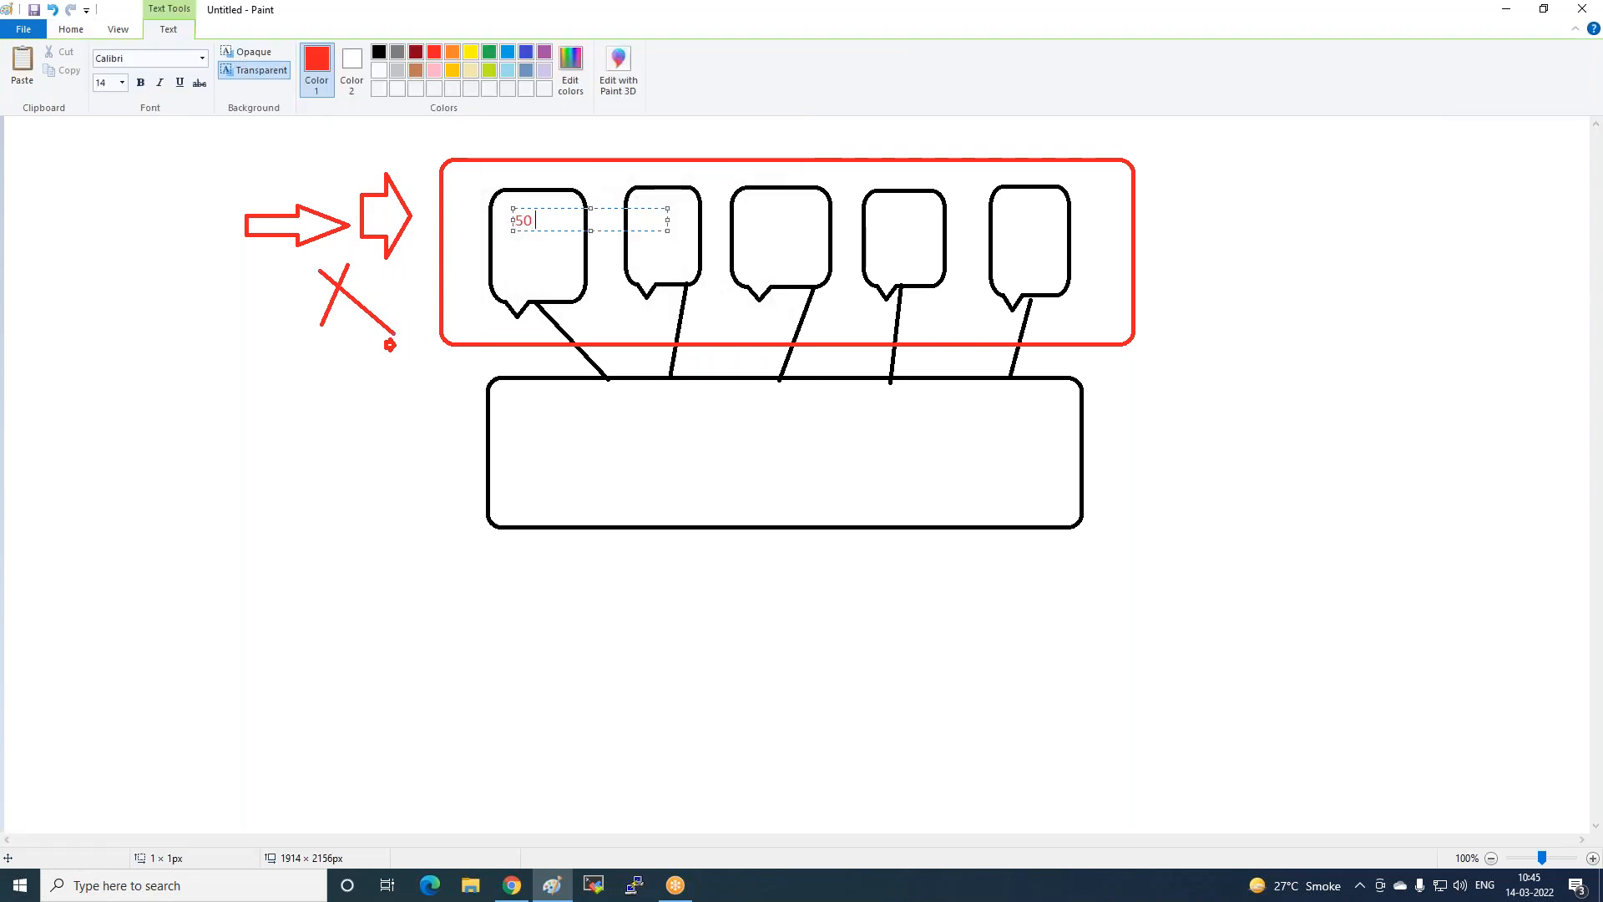